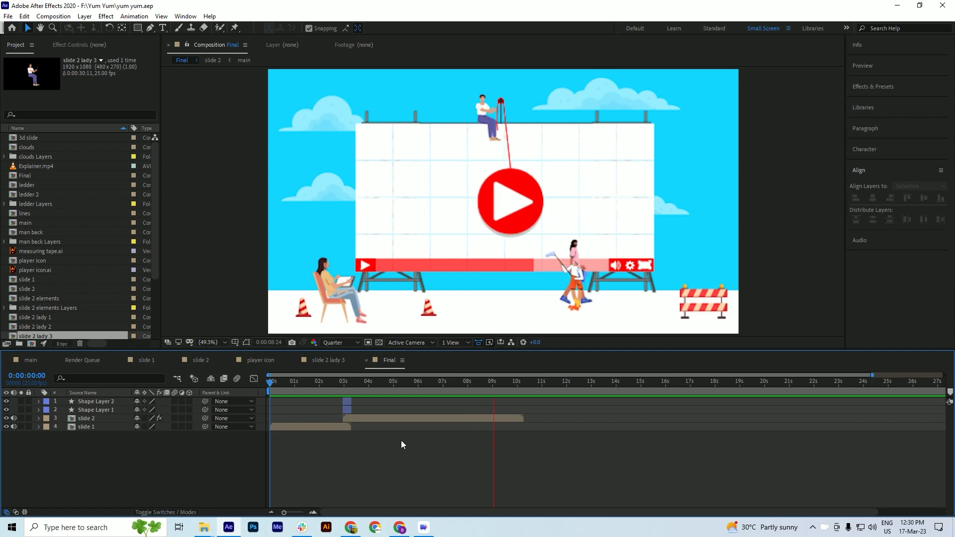
Stop the preview of the Final composition, move the current time to 0:00:09:20 and save the project
key("space")
left_click_drag(492, 382, 513, 389)
key("ctrl+s")
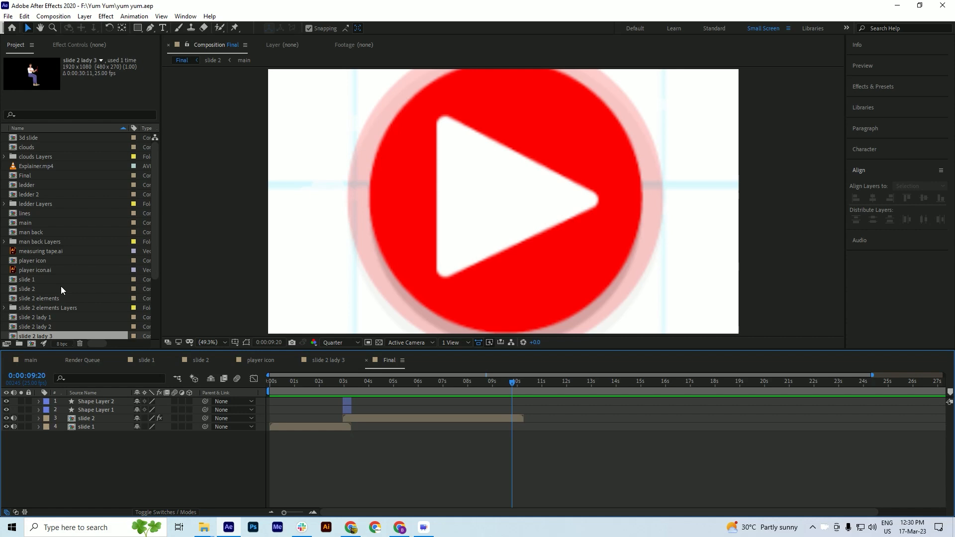
scroll(55, 287, "down", 1)
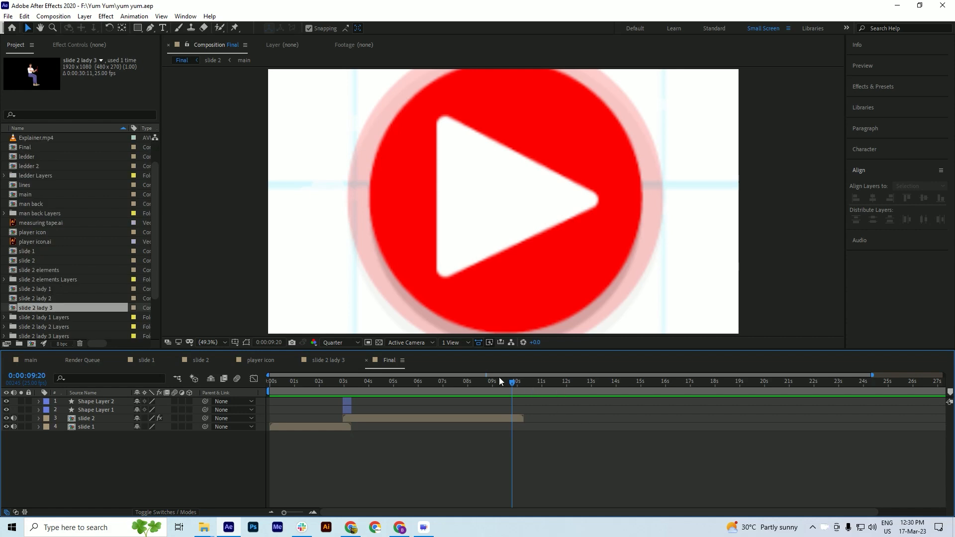
Open the main composition and scrub the Explainer.mp4 reference through the Yum Yum logo reveal to about 0:00:10:28
left_click(33, 360)
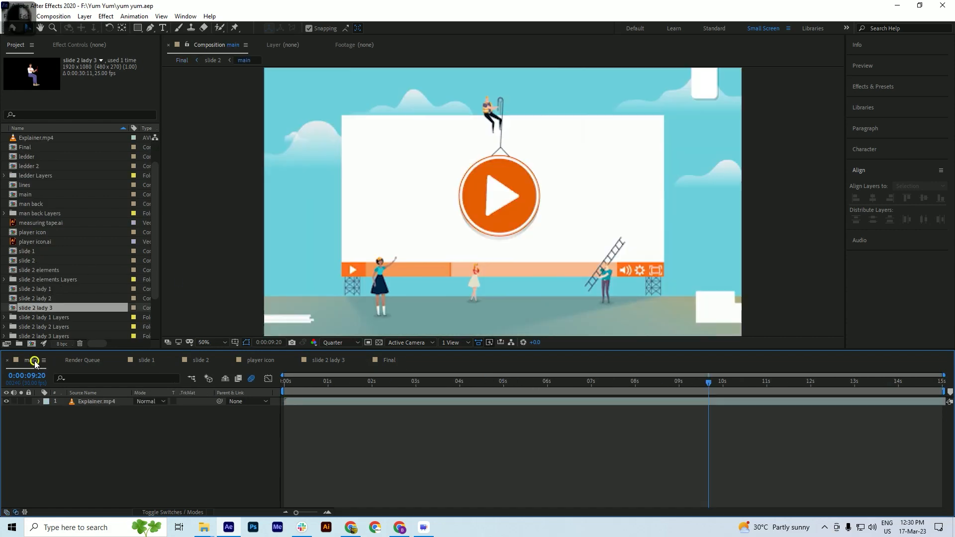
left_click_drag(400, 389, 706, 396)
scroll(936, 428, "up", 1)
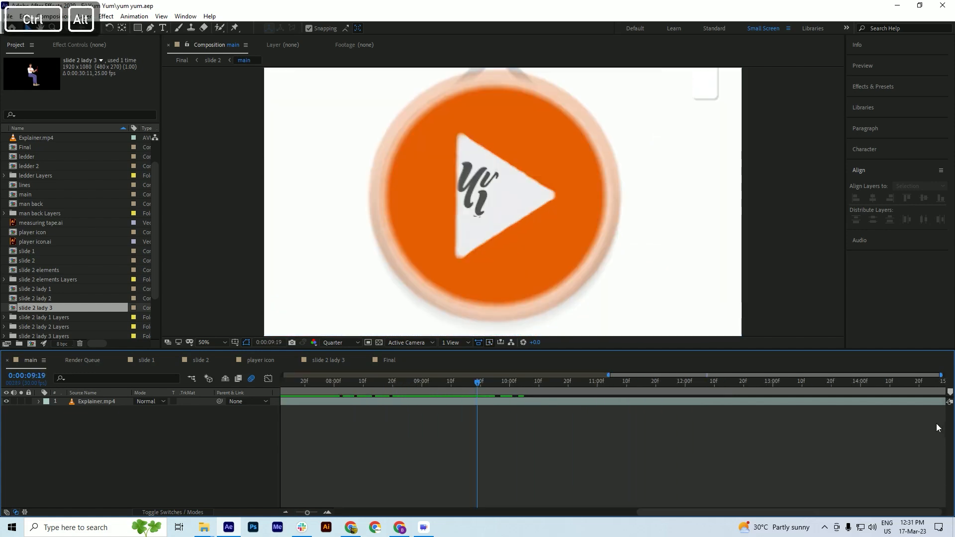
left_click_drag(483, 384, 504, 389)
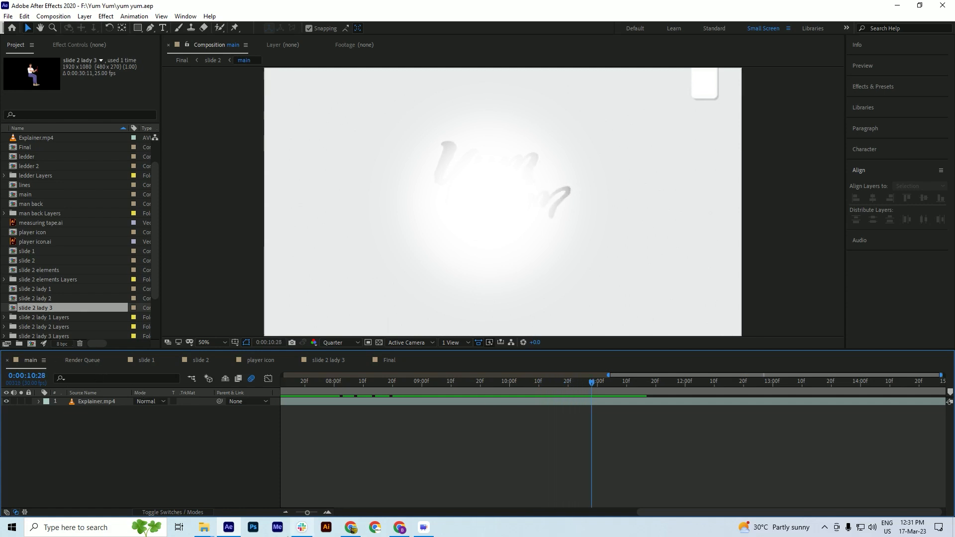
Bring the sssssss.ai logo file from the Yum Yum folder into the main composition above Explainer.mp4
mouse_move(214, 530)
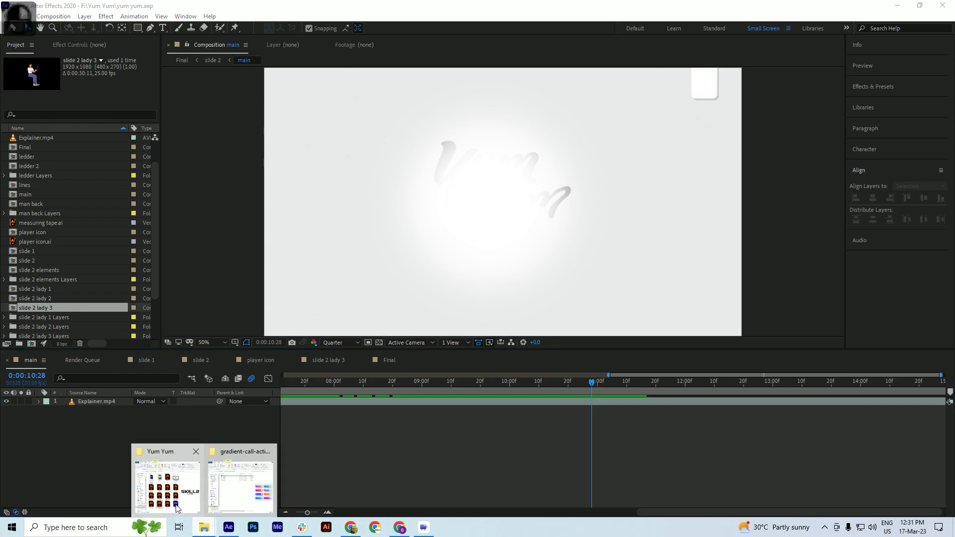
left_click(169, 480)
left_click_drag(531, 402, 80, 455)
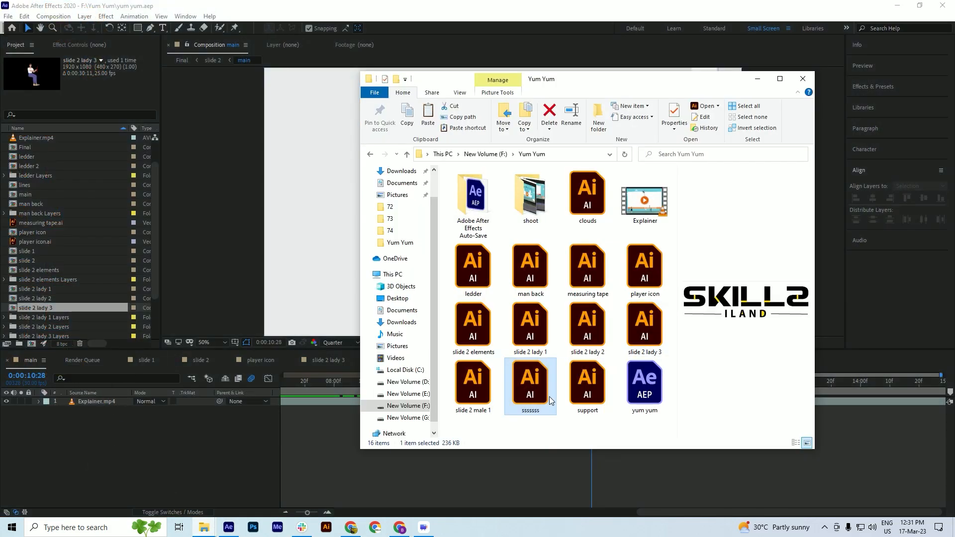
left_click(361, 267)
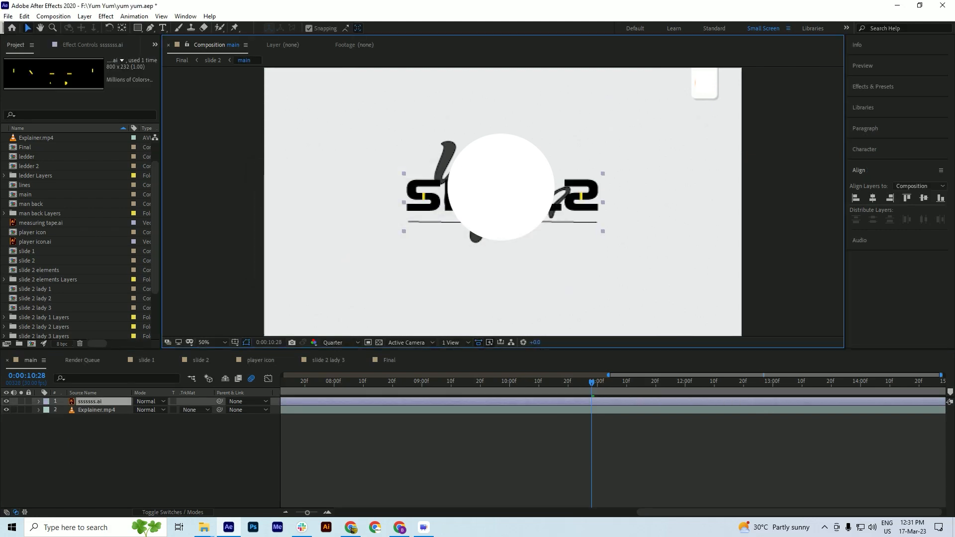
At 0:00:10:00, hide the Explainer.mp4 layer, show the logo on the transparency grid and save the project
scroll(483, 187, "up", 2)
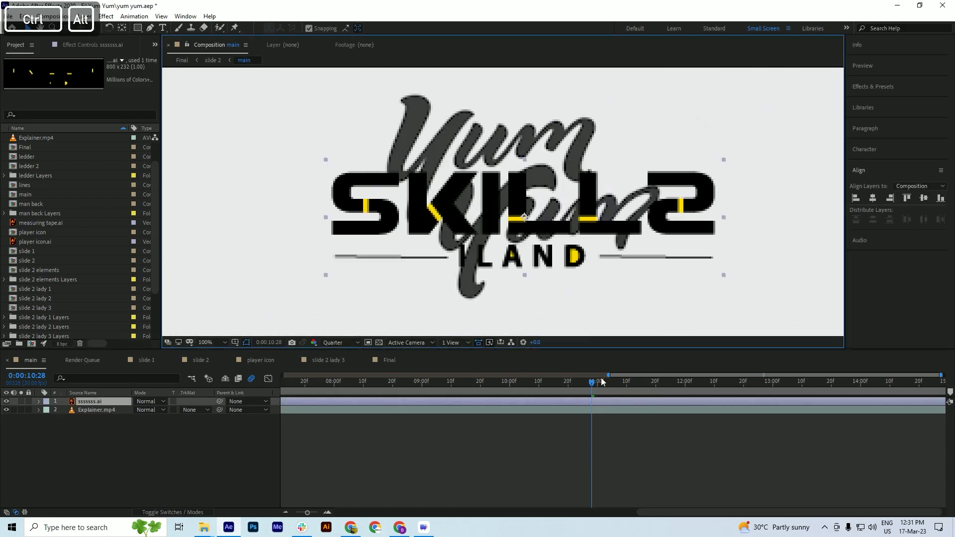
left_click_drag(604, 383, 509, 413)
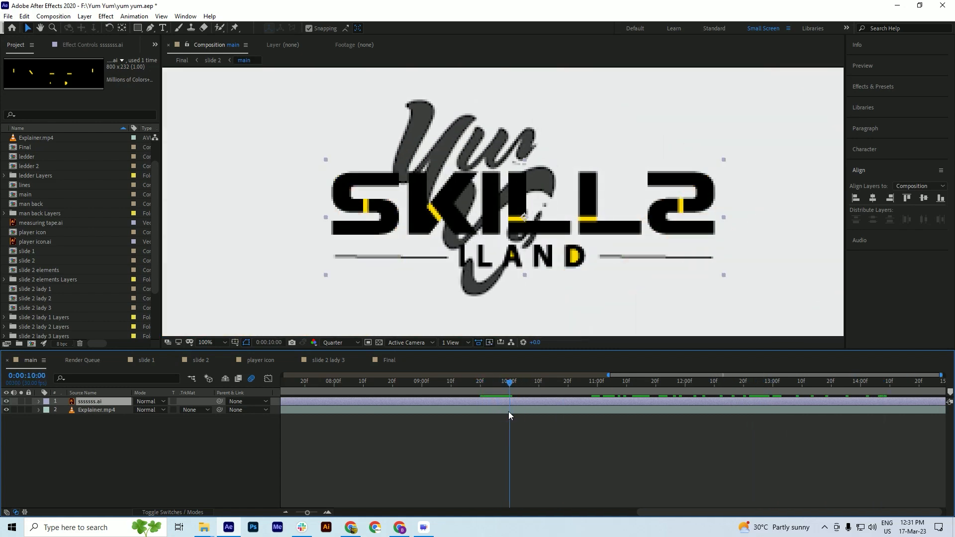
left_click(86, 410)
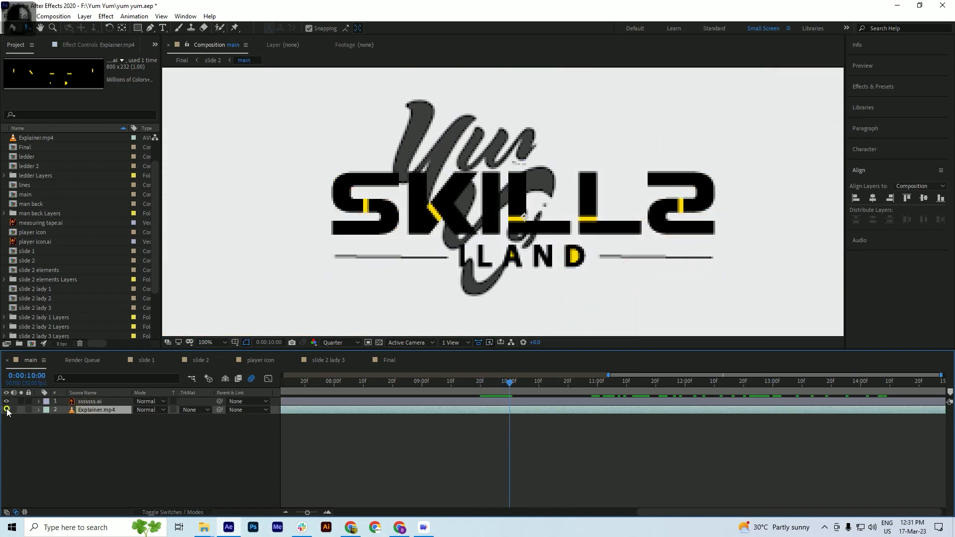
left_click(6, 409)
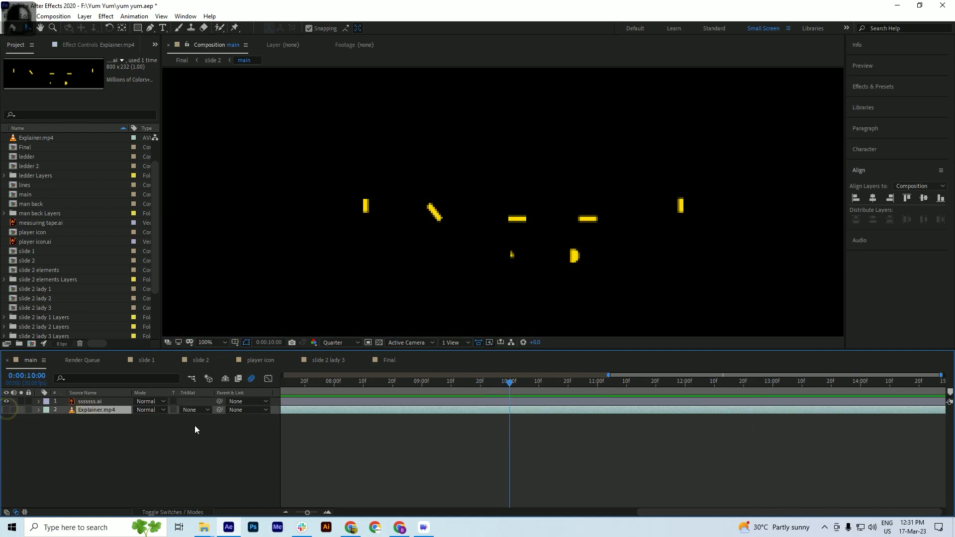
left_click(381, 343)
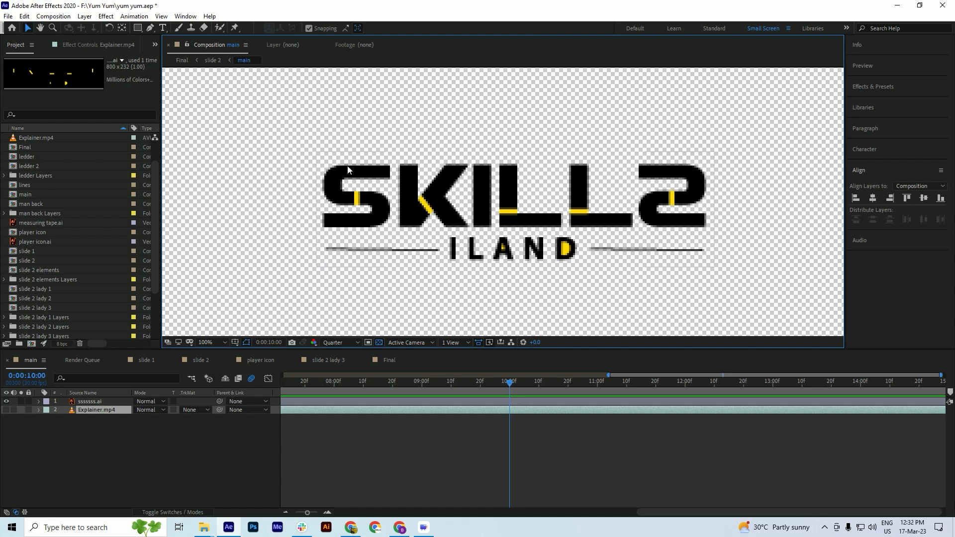
key("ctrl+s")
Create a new shape layer above the logo layer in the main composition
left_click(521, 401)
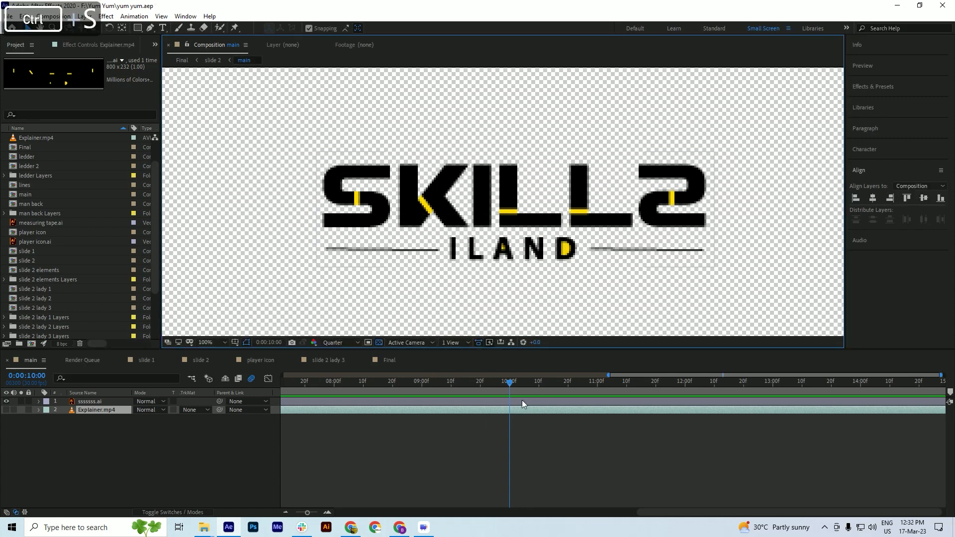
right_click(89, 460)
mouse_move(133, 351)
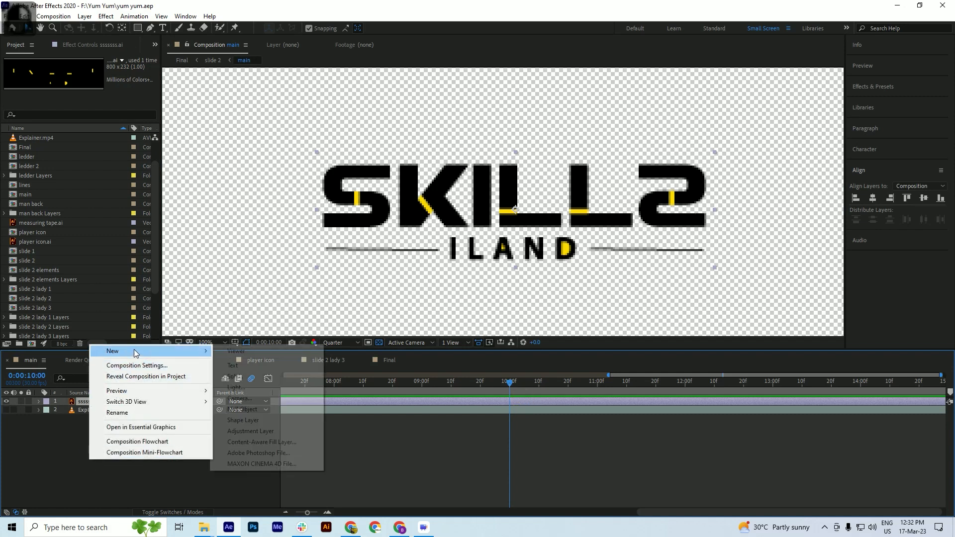
left_click(258, 422)
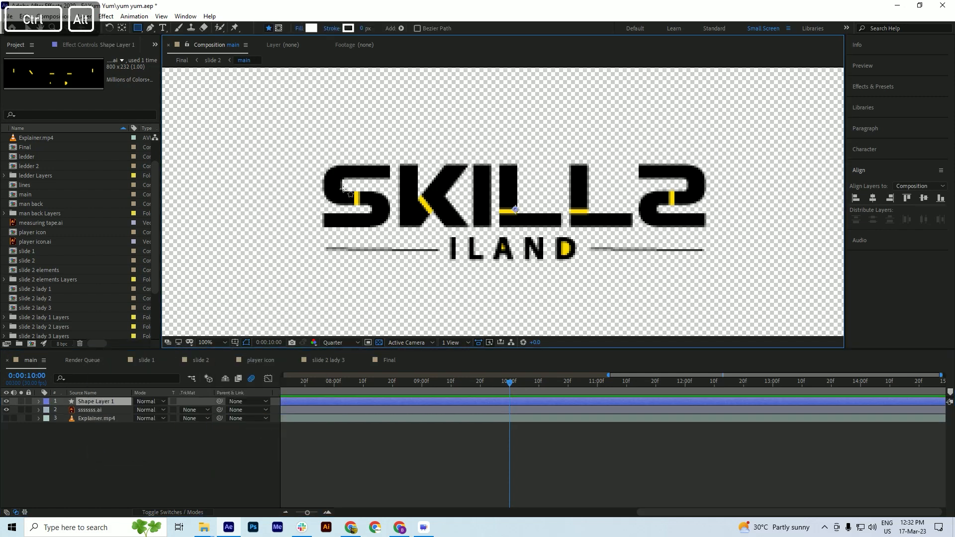
Trace the centerline of the logo's first S with the Pen tool, from its upper right end to its lower left end
scroll(343, 190, "up", 2)
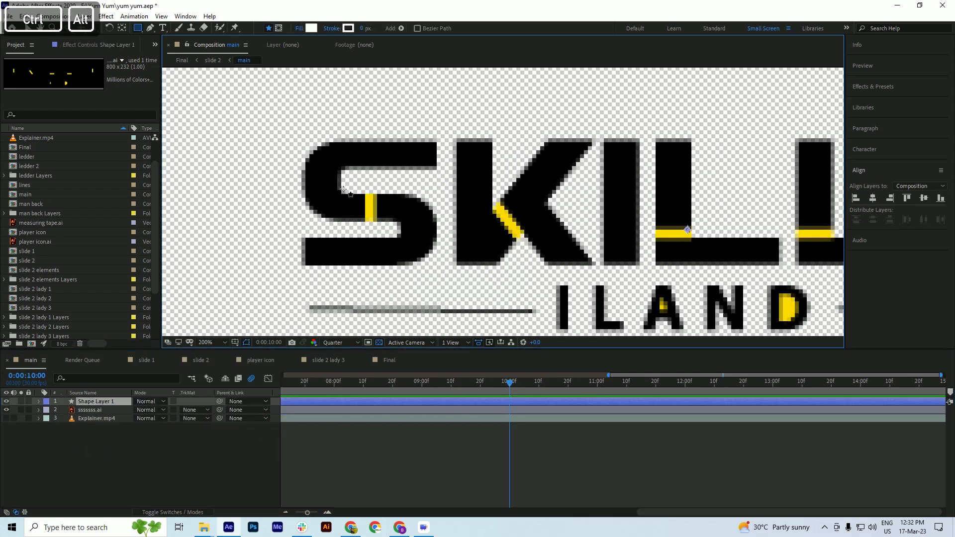
left_click(443, 153)
left_click_drag(344, 154, 352, 159)
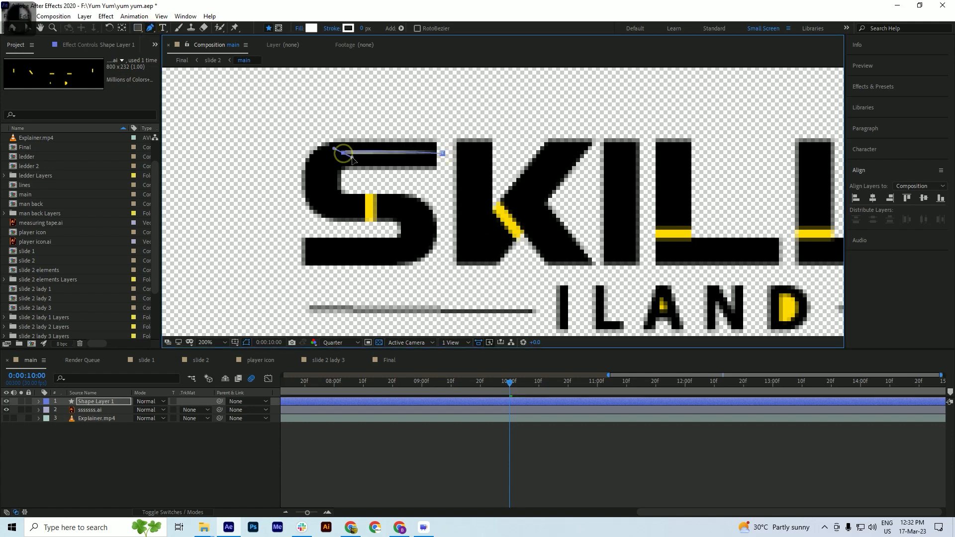
key("ctrl+z")
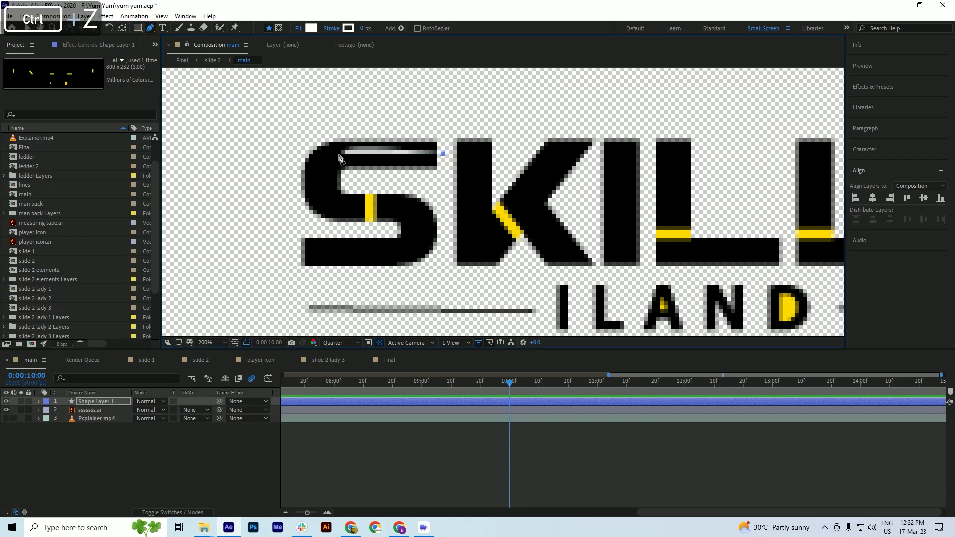
left_click(338, 152)
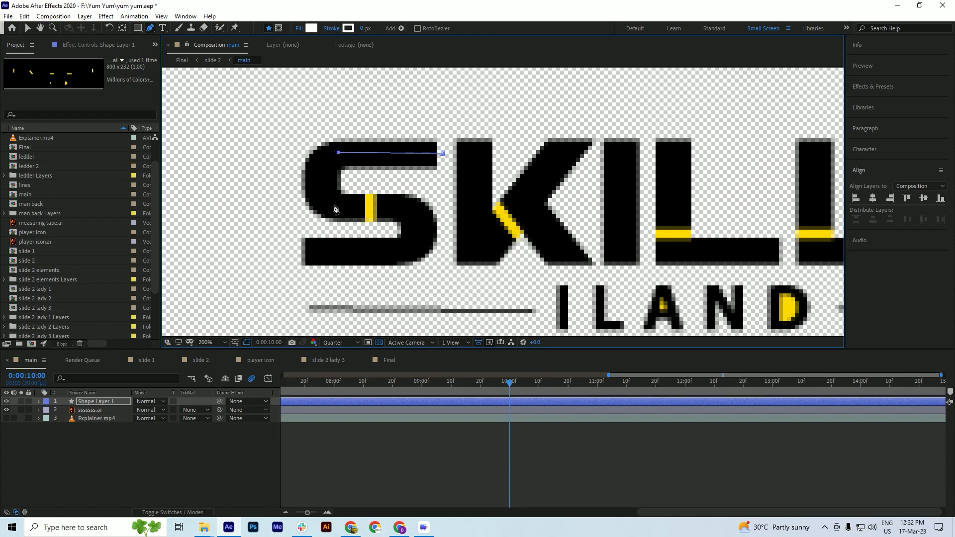
left_click_drag(338, 205, 384, 211)
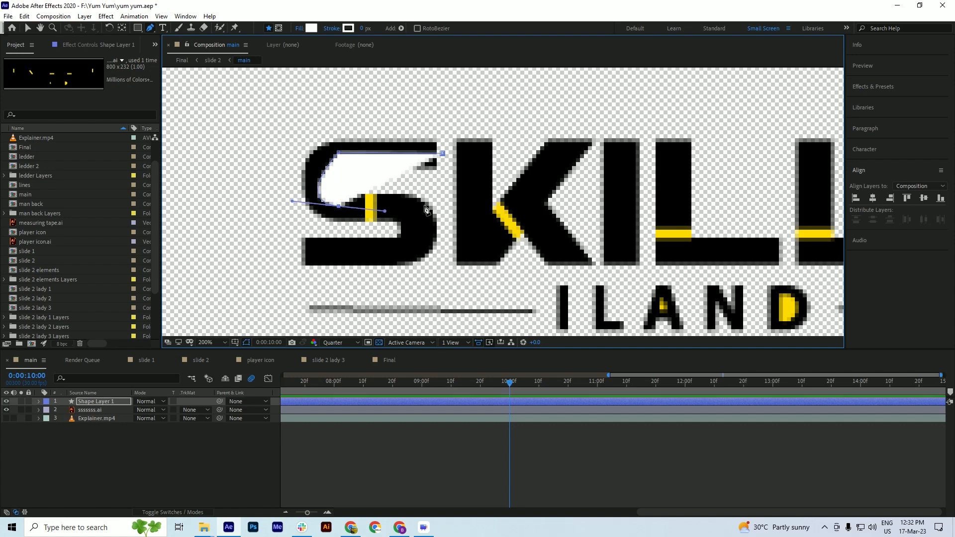
left_click(404, 209)
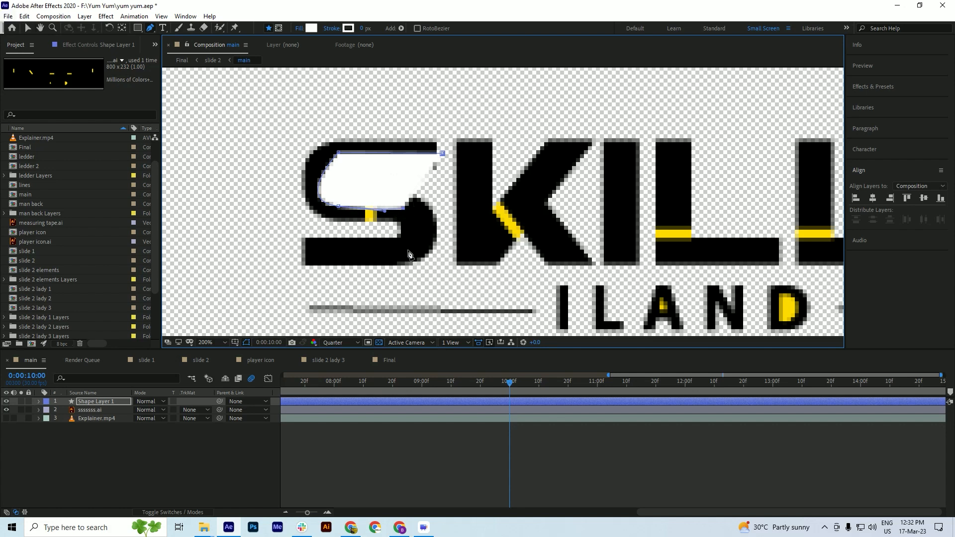
left_click_drag(398, 255, 356, 254)
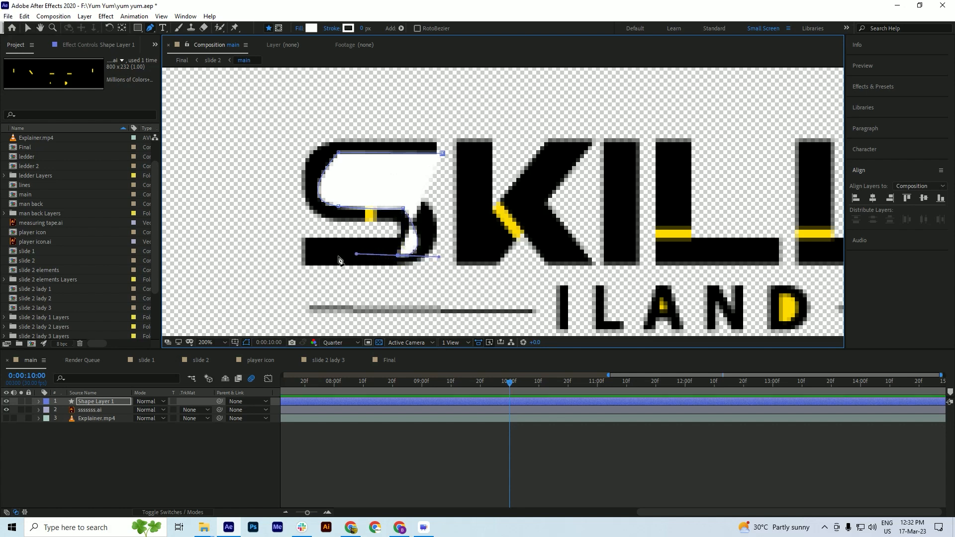
left_click(290, 258)
Set the fill of the S path on Shape Layer 1 to none and its stroke width to 47 px
left_click(85, 402)
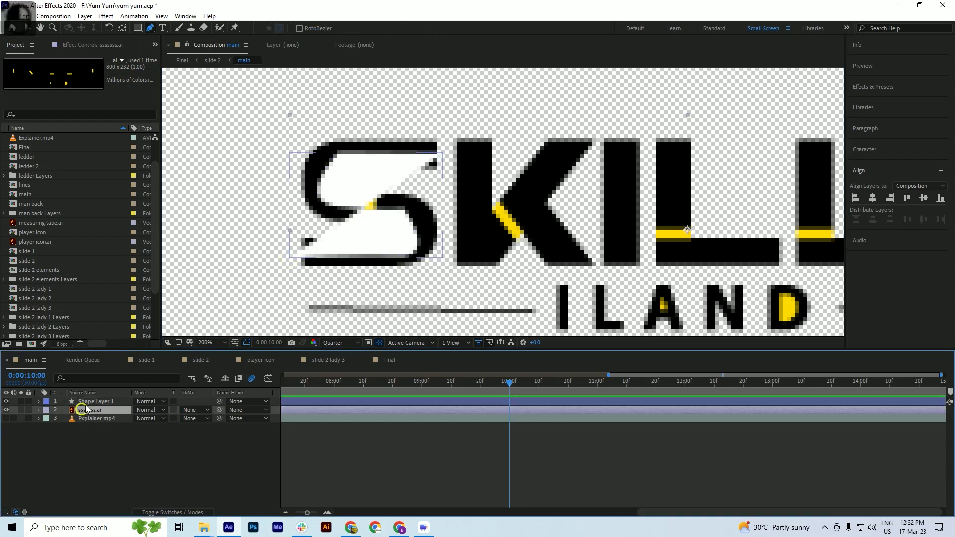
left_click(298, 29)
left_click(213, 223)
left_click(246, 281)
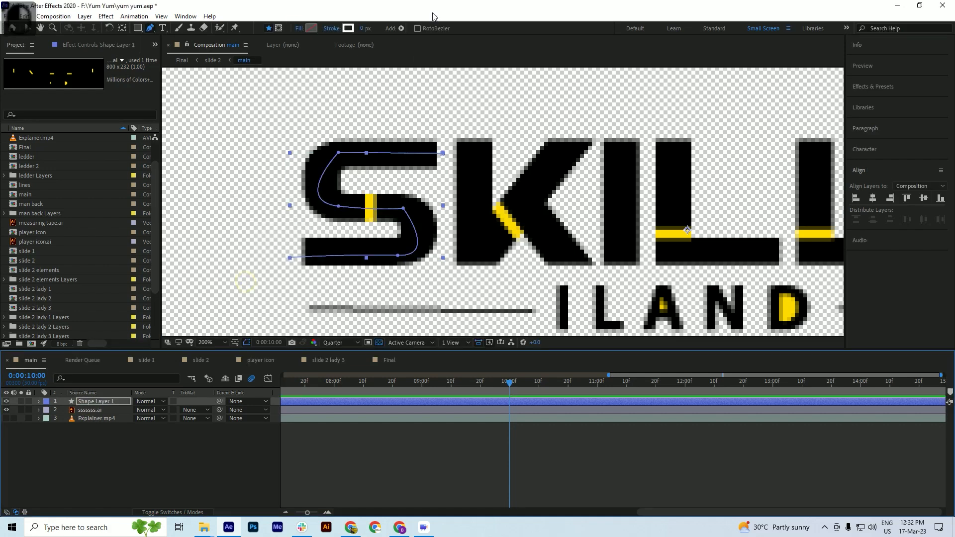
left_click_drag(362, 30, 394, 36)
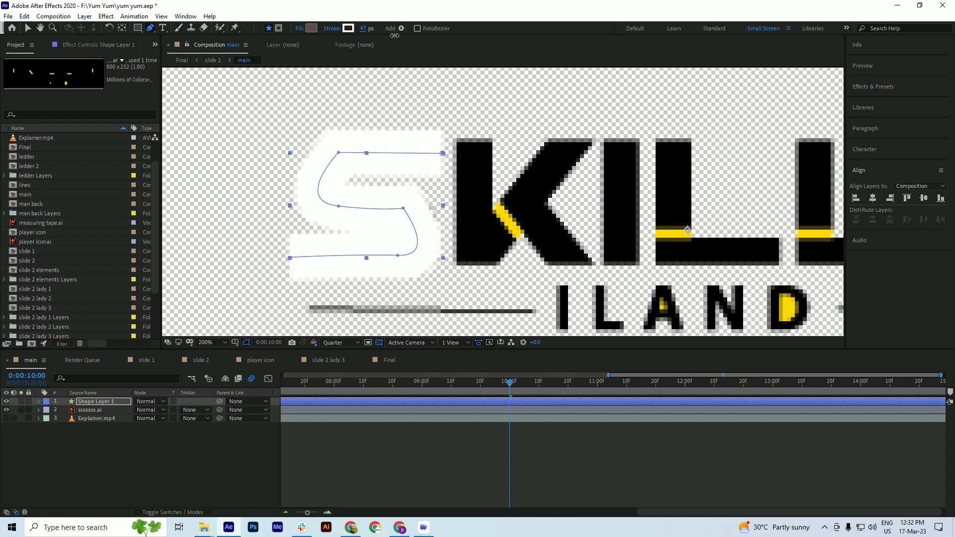
Fine-tune the S path's corner points and middle curve handle so the stroke follows the letter, and save the project
left_click_drag(404, 207, 409, 209)
left_click_drag(339, 152, 336, 153)
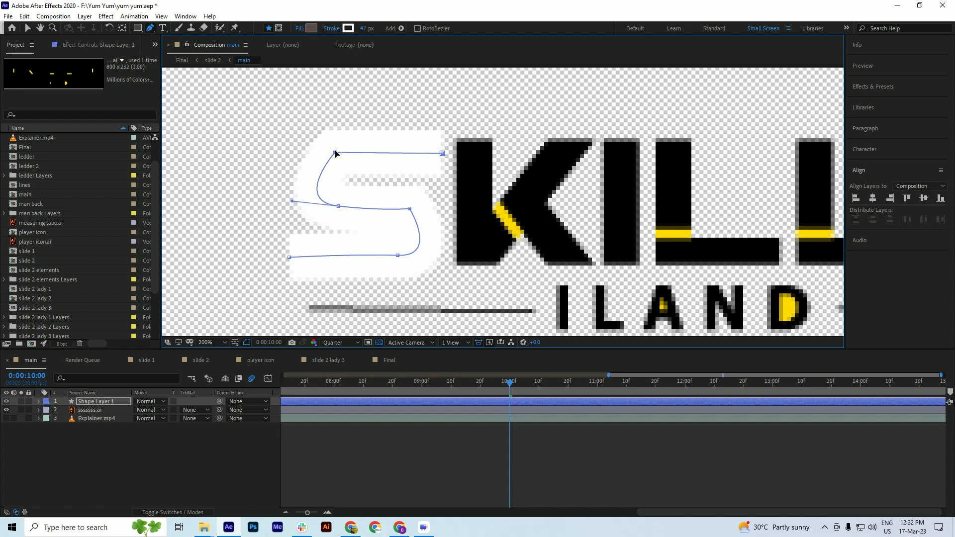
left_click(409, 209)
left_click_drag(384, 209, 385, 204)
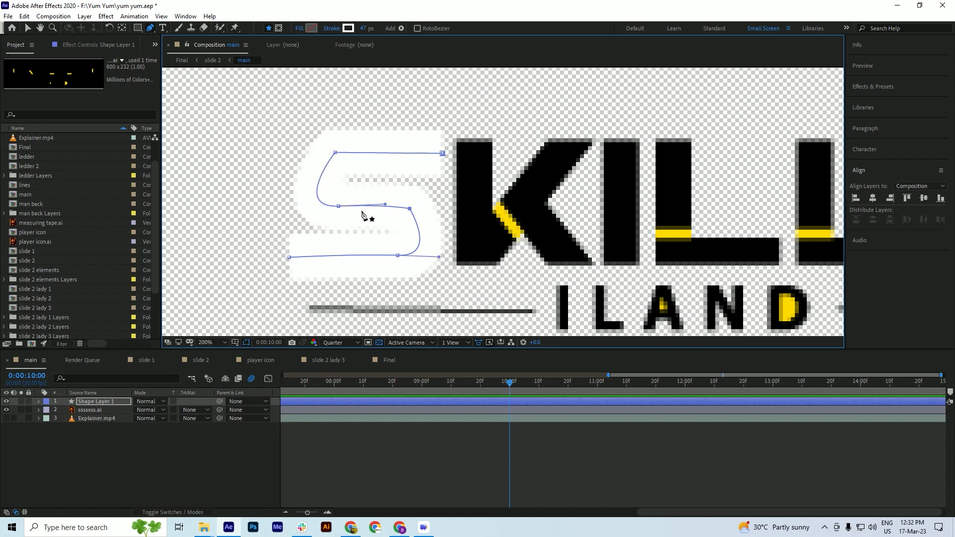
key("ctrl+s")
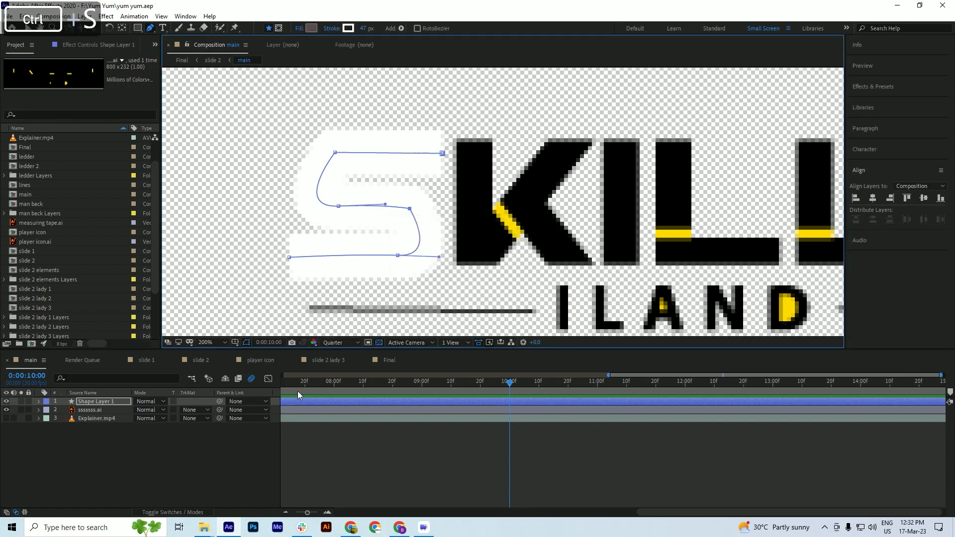
Move the current time to 0:00:00:00, save the project and add Trim Paths to the S shape on Shape Layer 1
left_click_drag(299, 387, 237, 396)
key("Home")
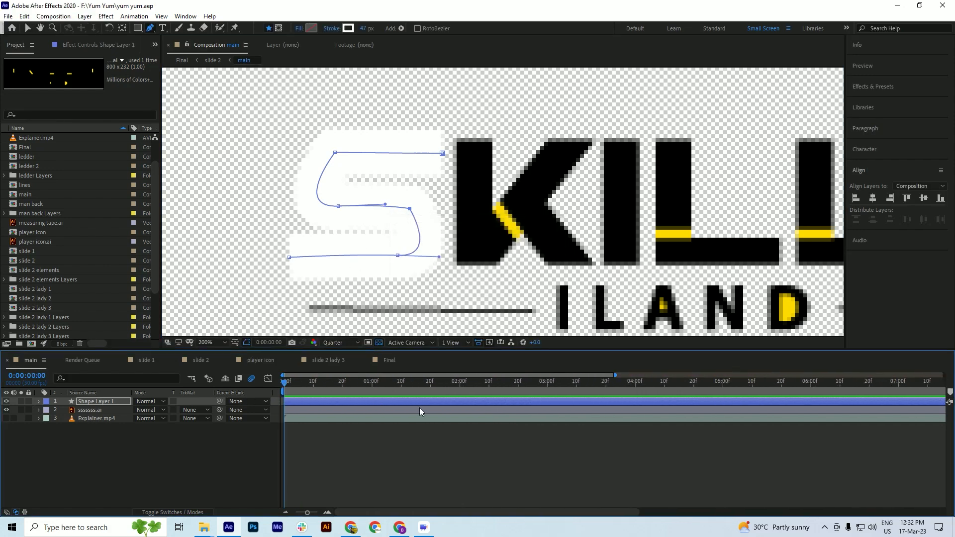
key("ctrl+s")
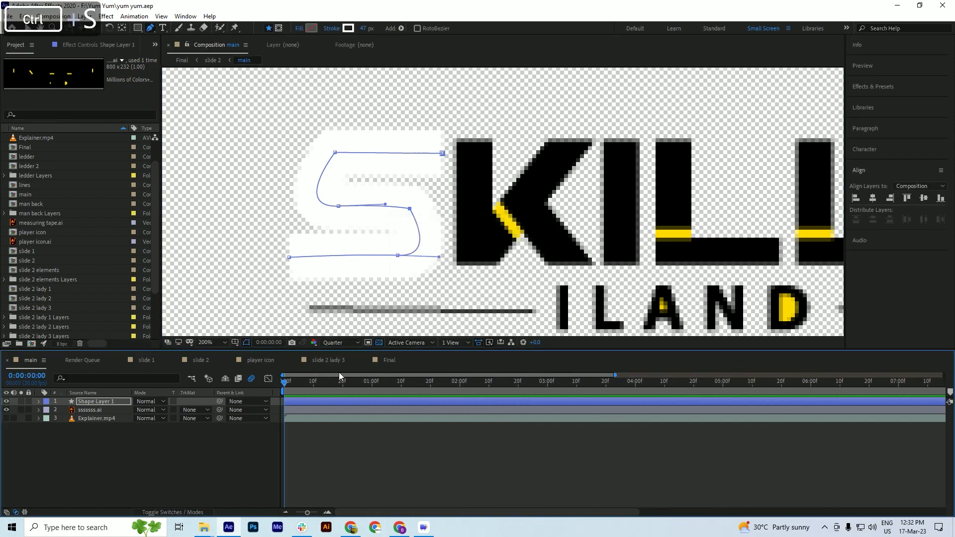
left_click(38, 402)
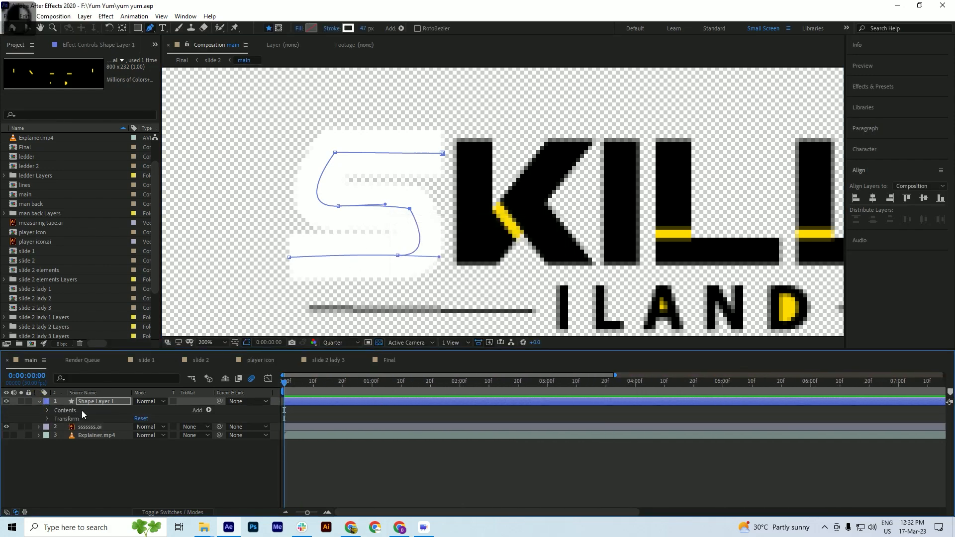
left_click(208, 411)
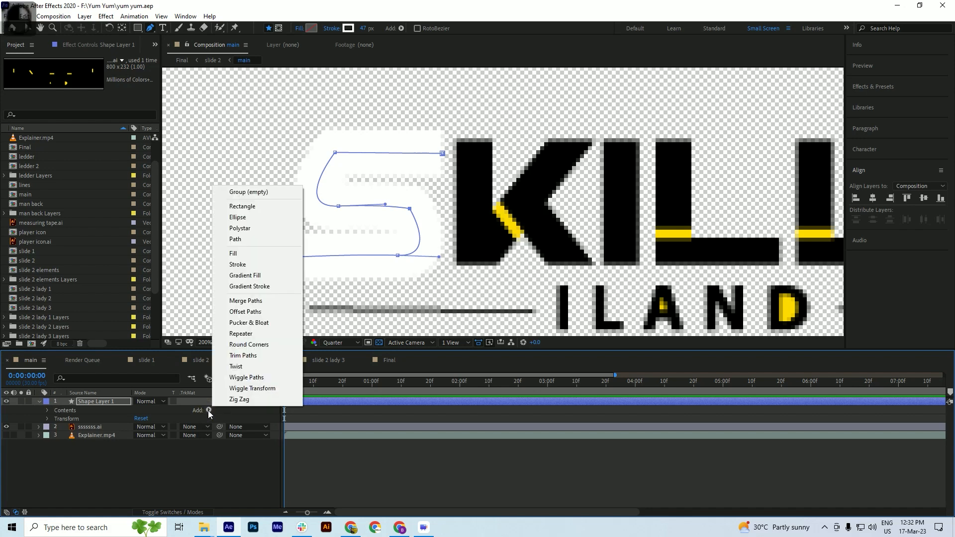
left_click(242, 355)
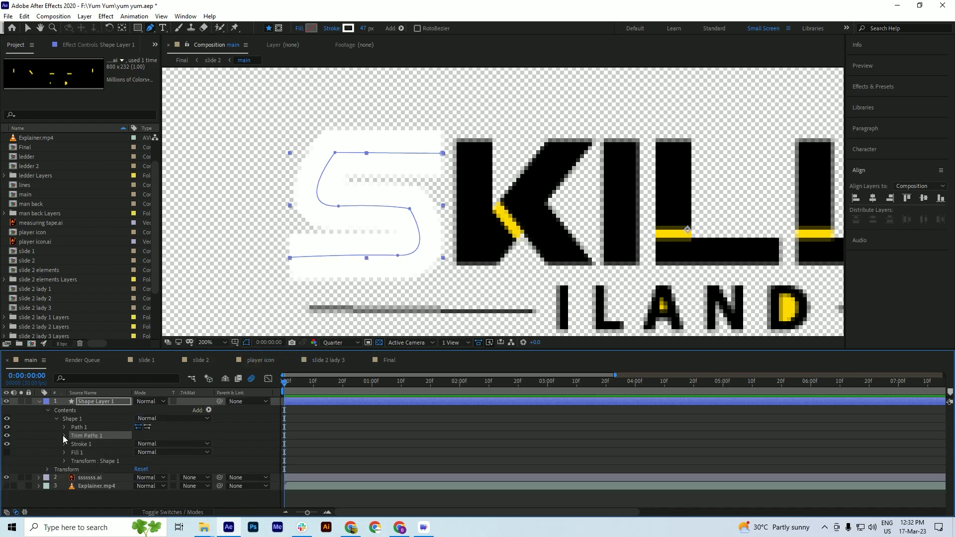
Set the Trim Paths End value to 0% and start keyframing it at 0:00:00:00
left_click(64, 436)
left_click_drag(144, 452, 96, 454)
left_click(80, 452)
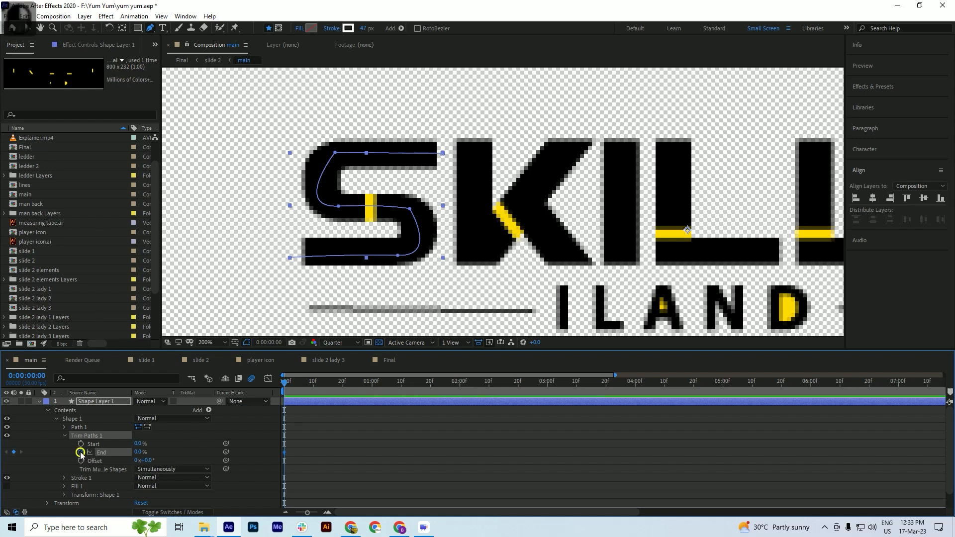
Set the Trim Paths End value to 100% at 0:00:00:21, apply Easy Ease to the End keyframes and preview the stroke
left_click_drag(311, 391, 343, 396)
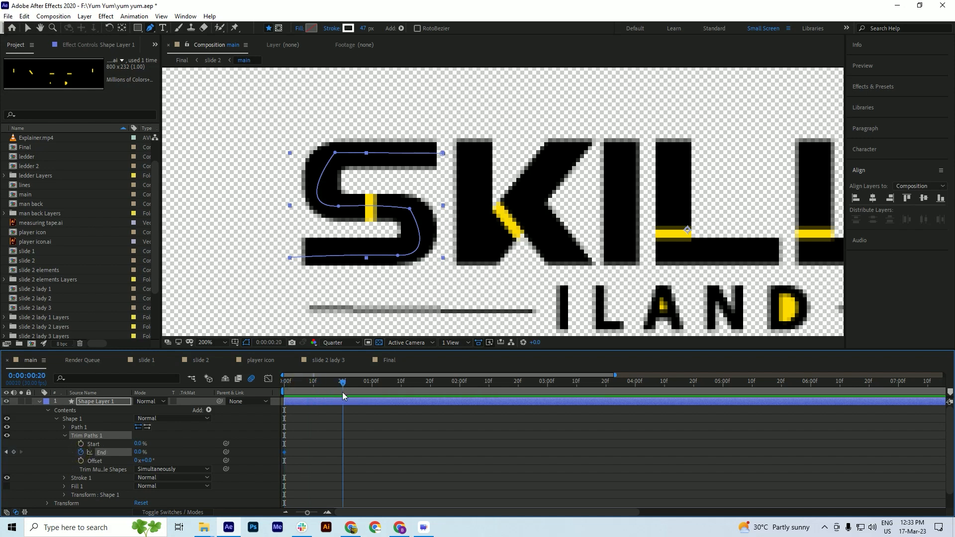
left_click_drag(138, 453, 193, 448)
key("ctrl+s")
left_click(364, 450)
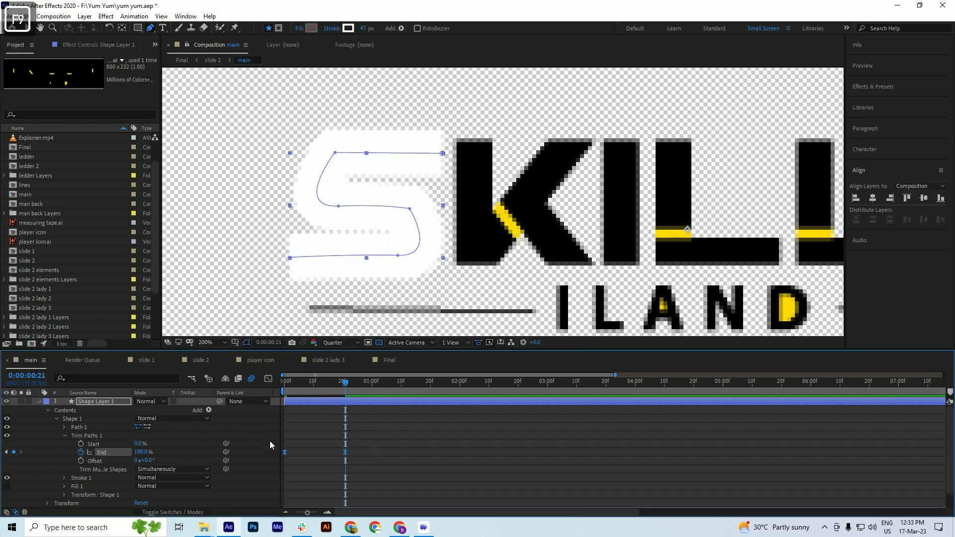
left_click_drag(301, 390, 243, 403)
key("space")
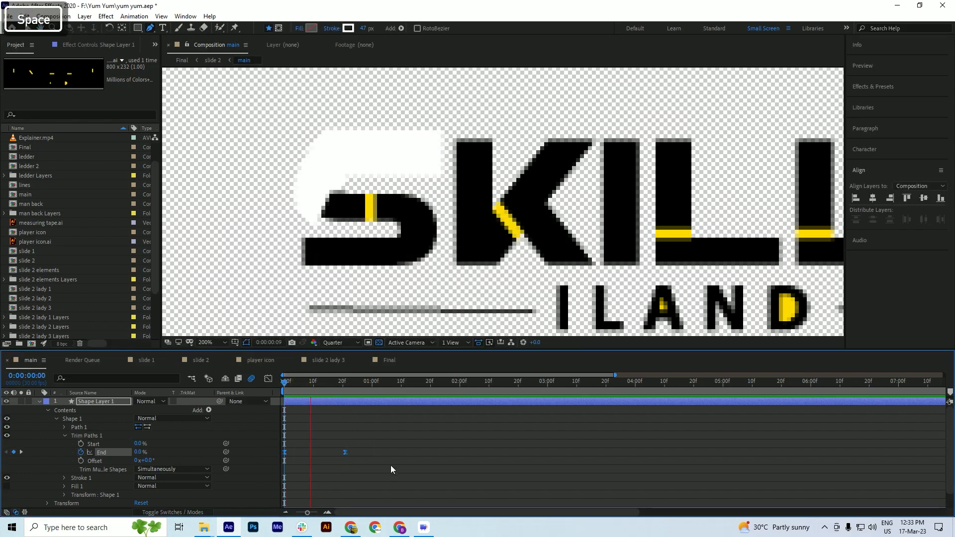
key("space")
Move the second Trim Paths End keyframe to about 0:00:01:01 and preview the slower S stroke
left_click(356, 453)
left_click(347, 453)
left_click_drag(347, 453, 376, 454)
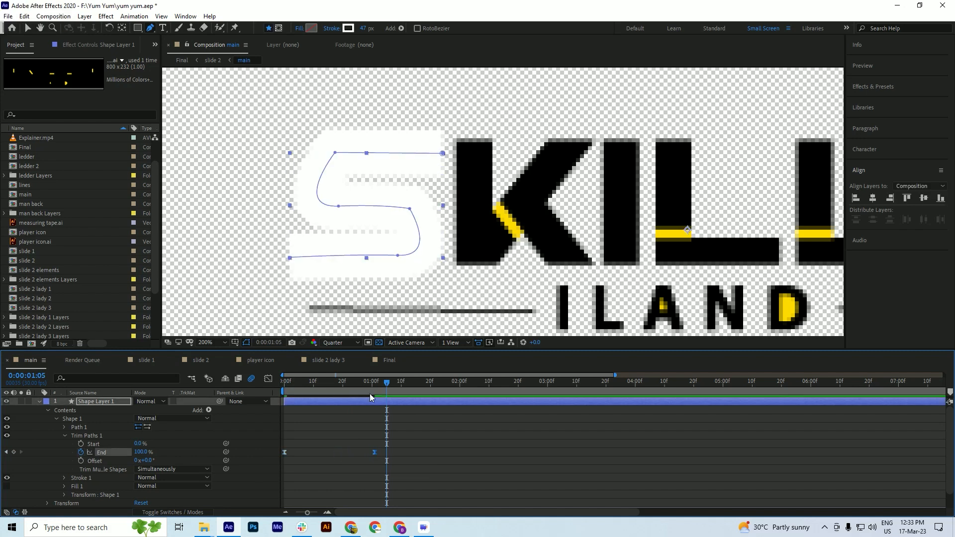
key("space")
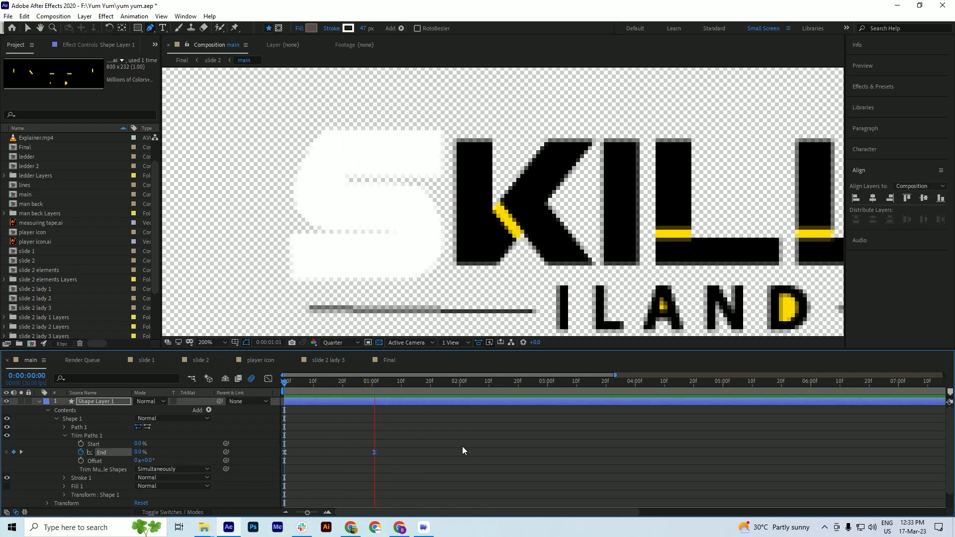
key("space")
left_click_drag(382, 382, 366, 392)
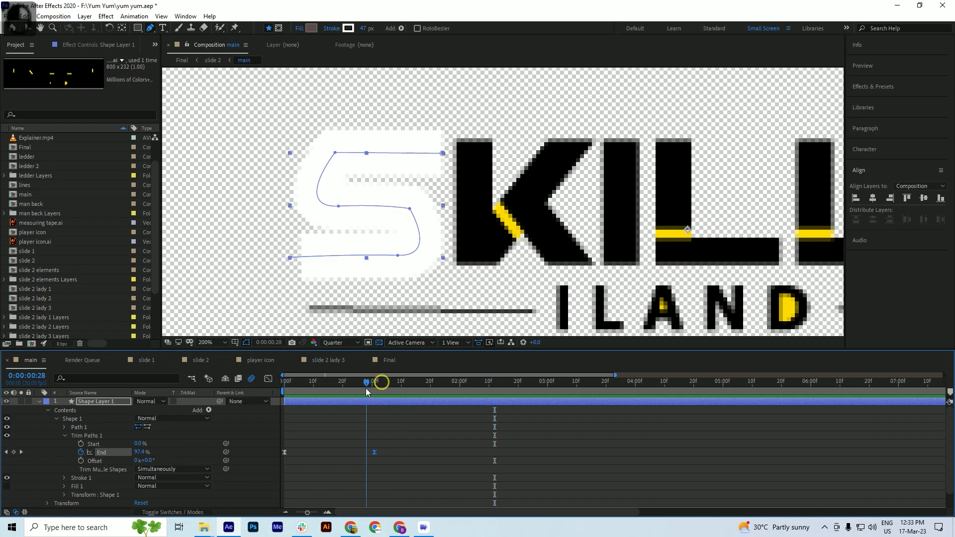
Set the logo layer's track matte to Alpha Matte "Shape Layer 1", save the project and preview the S reveal from the start
left_click(40, 402)
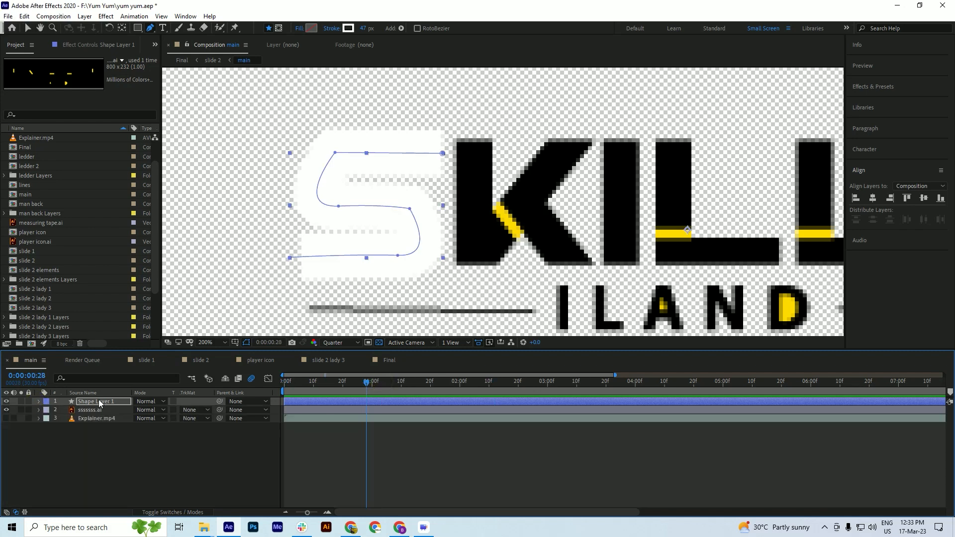
left_click(95, 410)
left_click(201, 410)
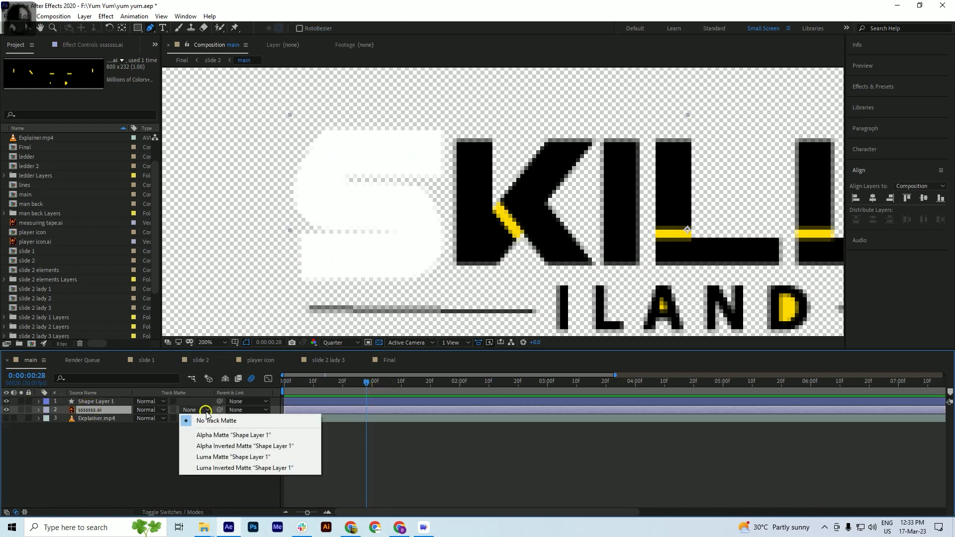
left_click(203, 435)
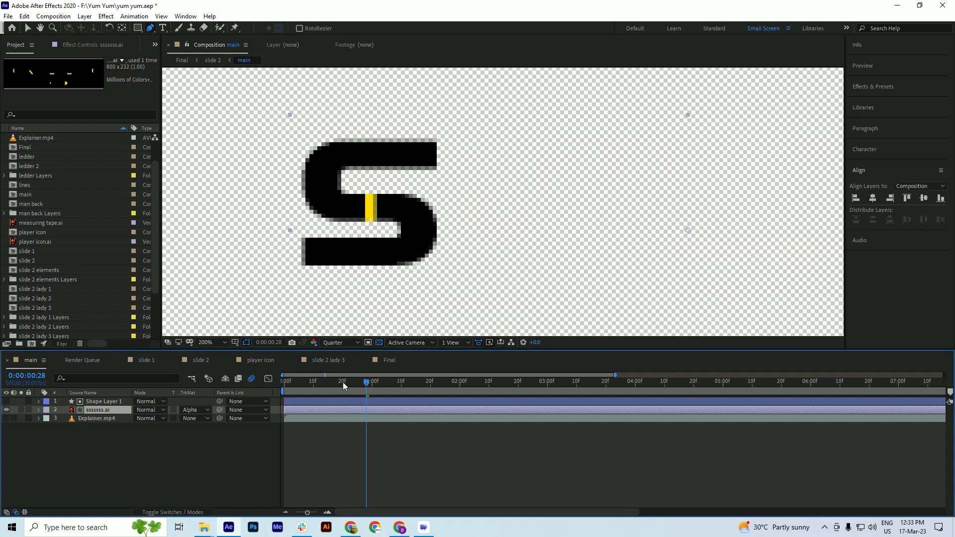
key("ctrl+s")
left_click_drag(343, 385, 283, 398)
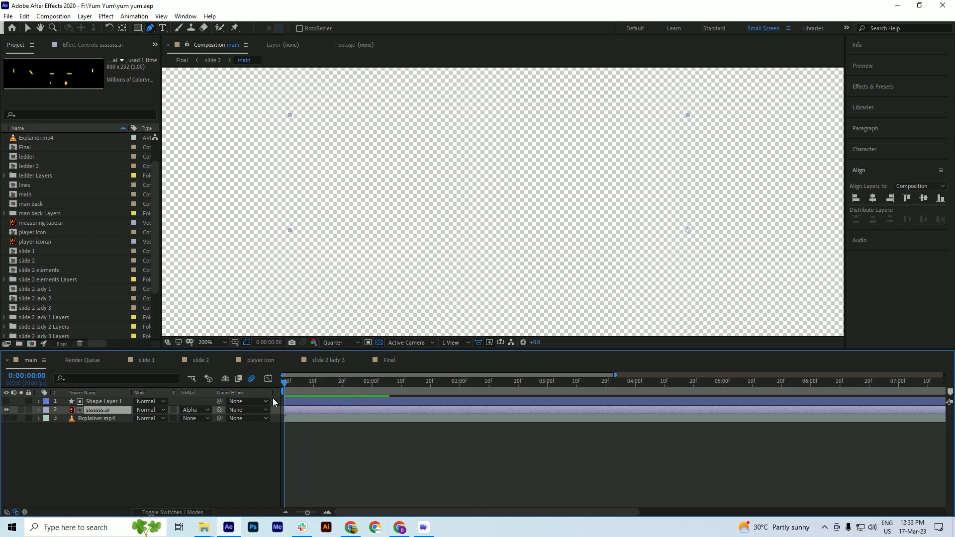
key("space")
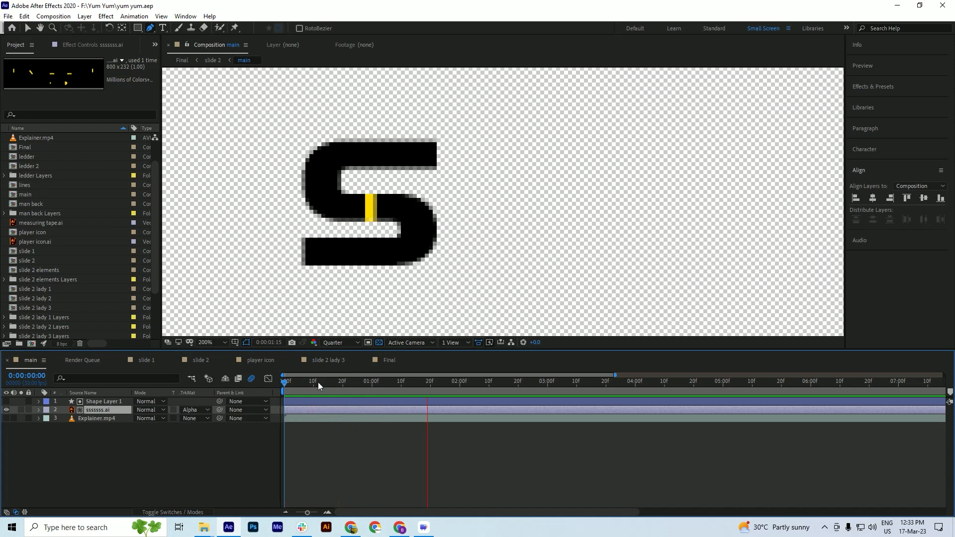
key("space")
key("space")
left_click_drag(304, 383, 418, 383)
Set the composition preview resolution to Full, save the project and scrub back to 0:00:00:26
key("ctrl+s")
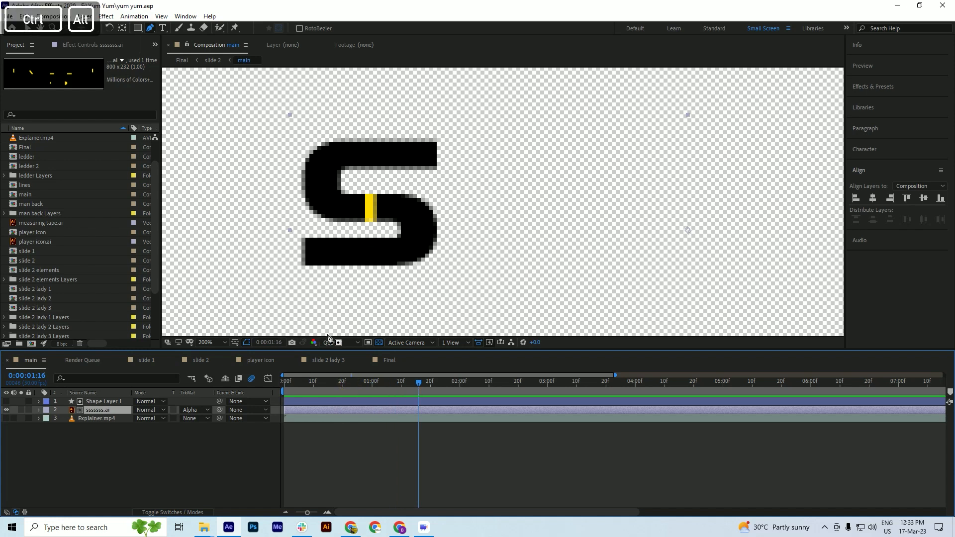
left_click(330, 342)
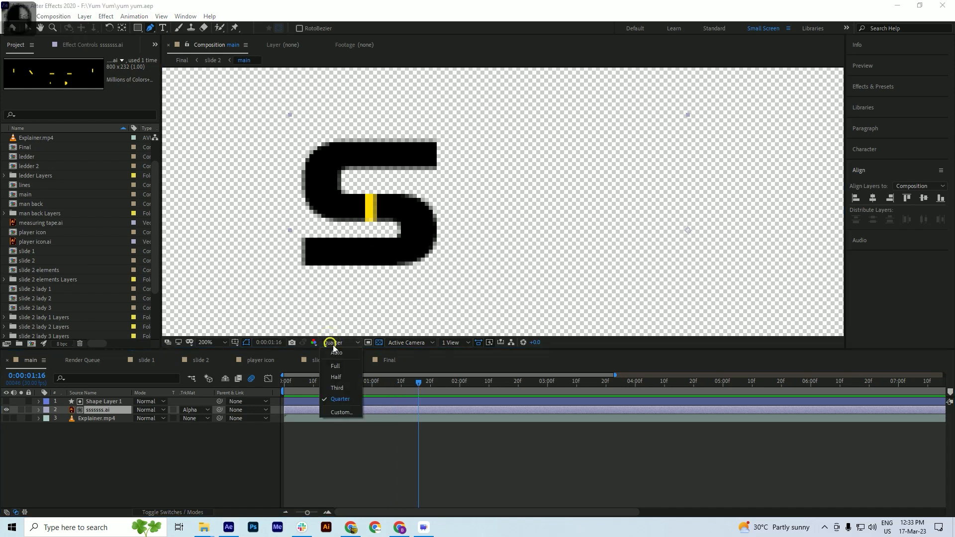
left_click(340, 366)
key("ctrl+s")
left_click_drag(418, 395, 360, 398)
Duplicate Shape Layer 1 together with its matted logo layer and save the project
left_click(102, 448)
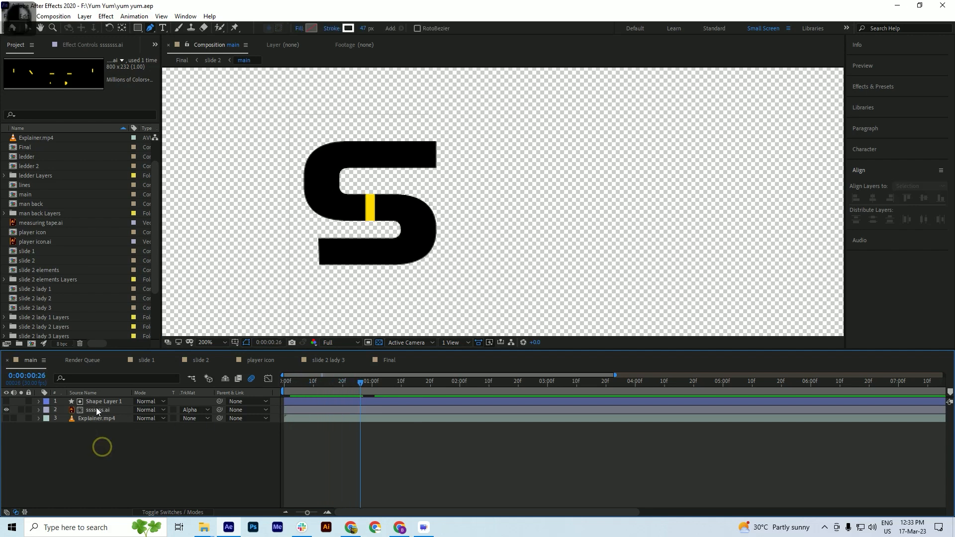
left_click(96, 410)
left_click(99, 401, "shift")
key("ctrl+d")
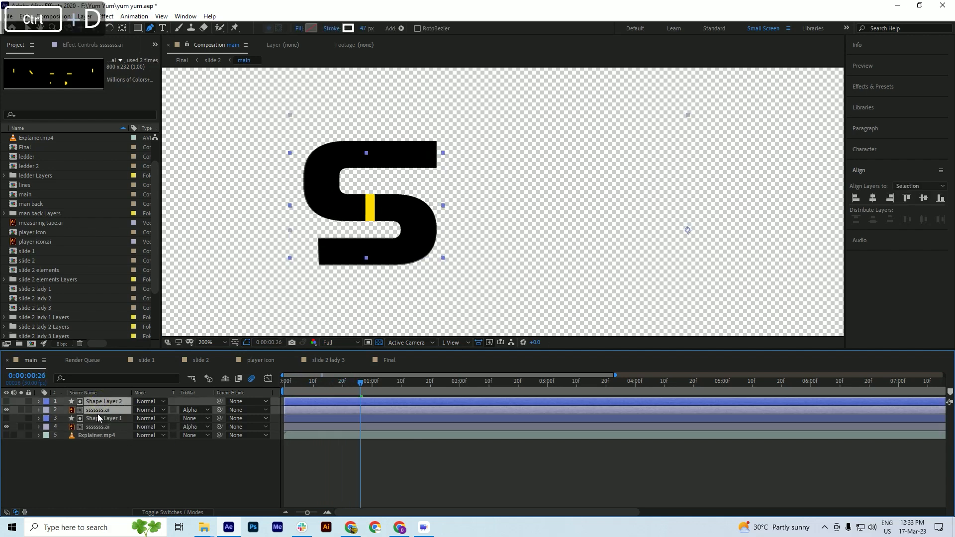
key("ctrl+s")
At 0:00:01:08, make Shape Layer 2 visible and set the duplicated logo layer beneath it to No Track Matte
left_click_drag(358, 386, 395, 382)
left_click(99, 418)
left_click(98, 401)
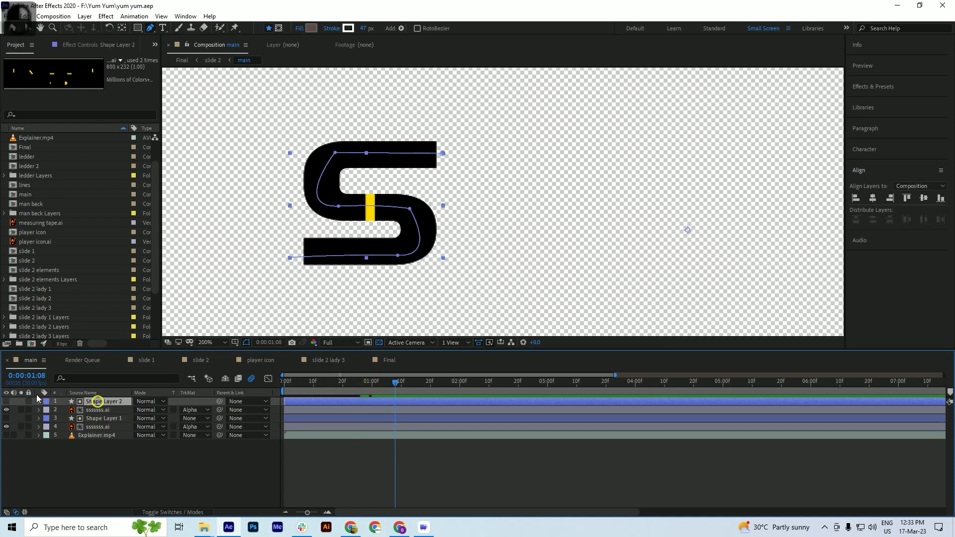
left_click(6, 400)
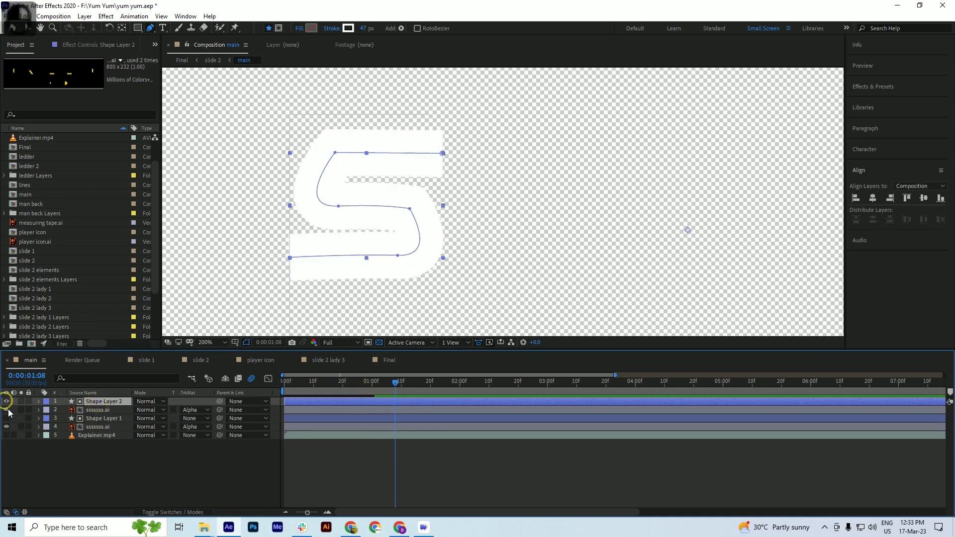
left_click(90, 409)
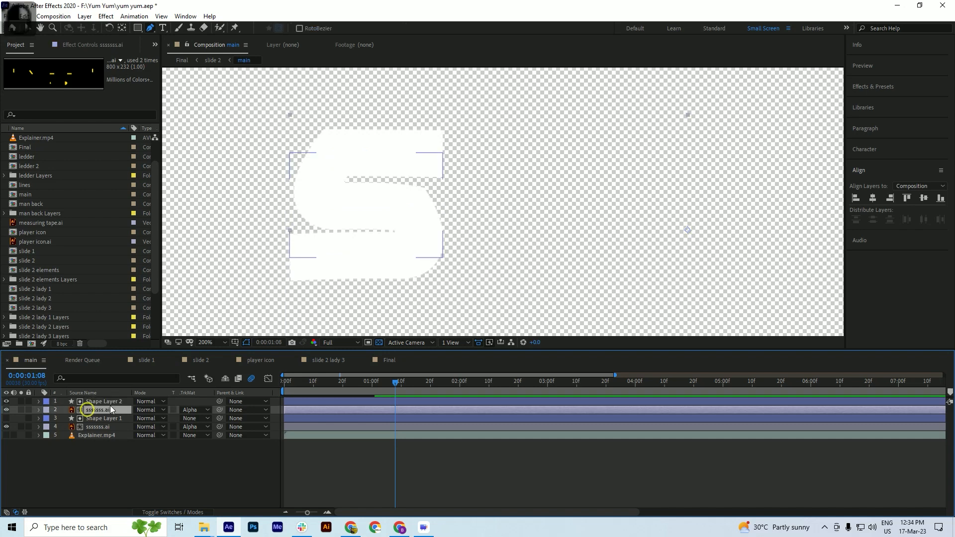
left_click(194, 410)
left_click(203, 421)
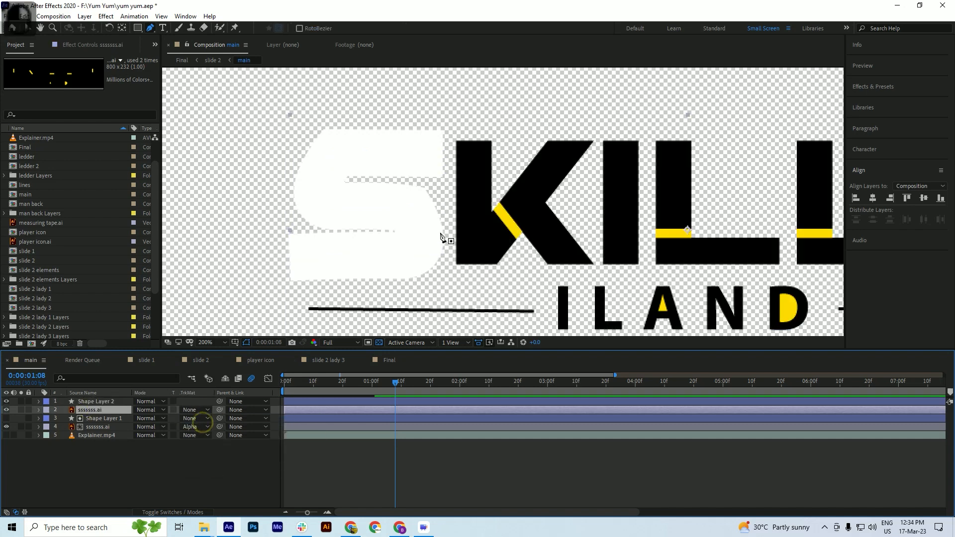
Move the first two points of Shape Layer 2's path onto the top and bottom of the K's vertical stem
left_click(95, 405)
mouse_move(442, 154)
left_mouse_down()
mouse_move(490, 144)
mouse_move(481, 134)
left_mouse_up()
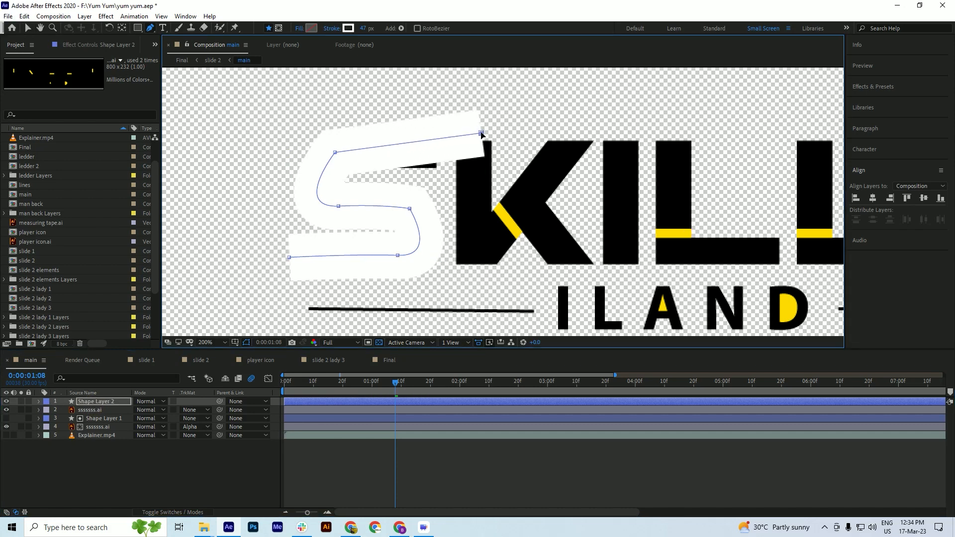
mouse_move(335, 152)
left_mouse_down()
mouse_move(437, 189)
mouse_move(476, 232)
left_mouse_up()
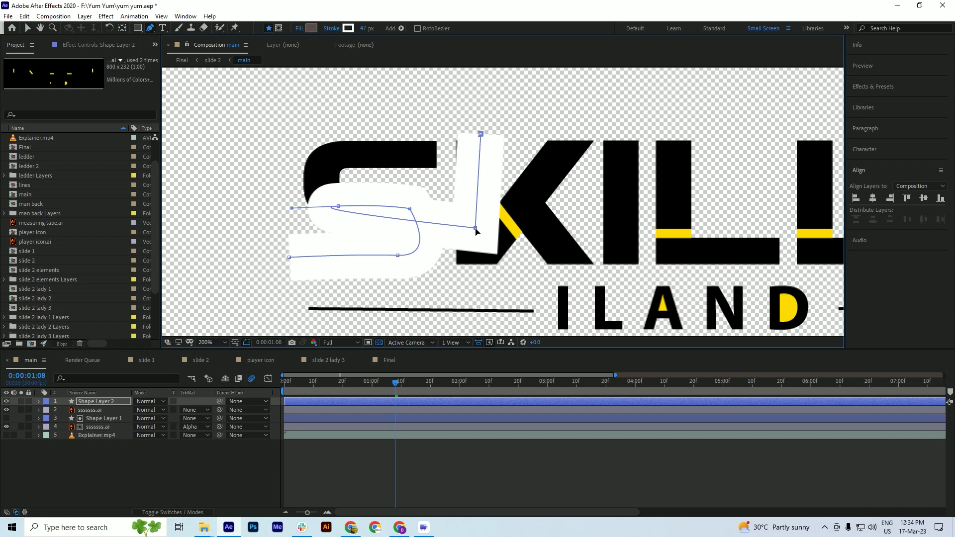
left_click_drag(481, 133, 476, 138)
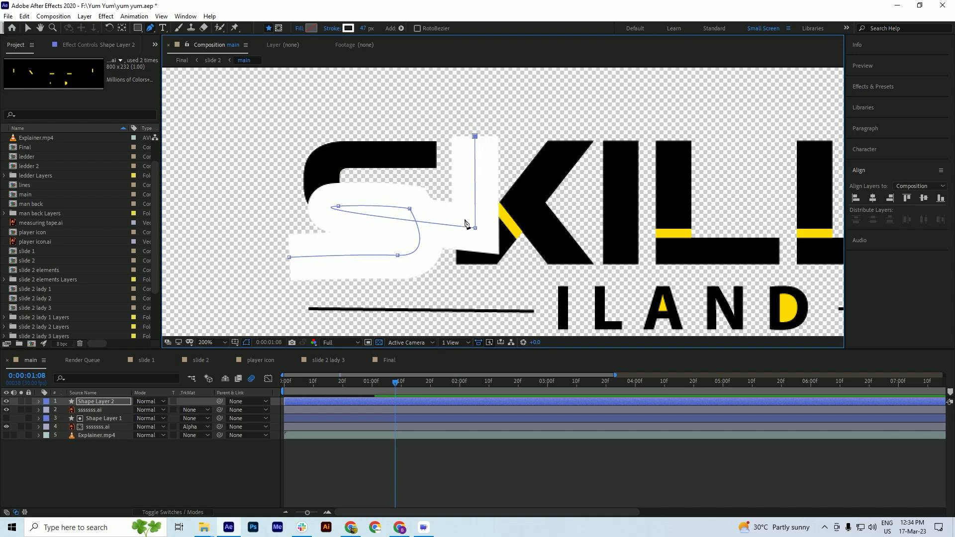
mouse_move(476, 229)
left_mouse_down()
mouse_move(470, 259)
mouse_move(479, 255)
left_mouse_up()
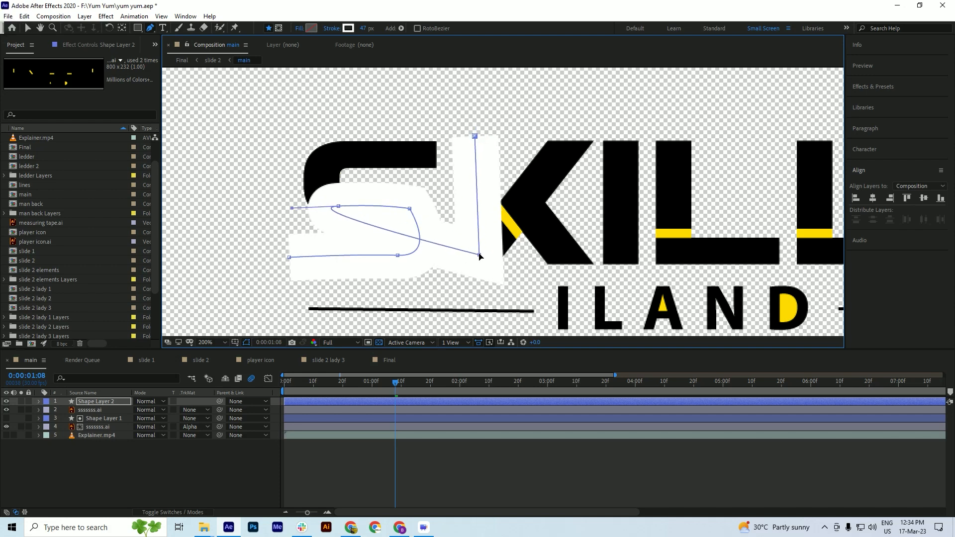
Place the remaining path points at the K's upper arm tip, its inner junction, and the middle and end of its leg
left_click_drag(579, 186, 566, 146)
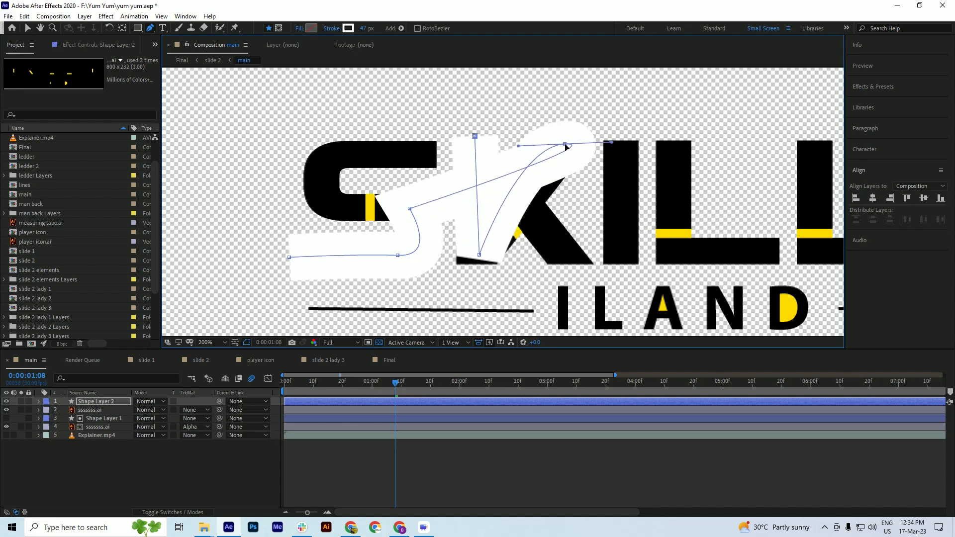
mouse_move(410, 211)
left_mouse_down()
mouse_move(480, 218)
mouse_move(518, 197)
left_mouse_up()
left_click_drag(398, 255, 548, 238)
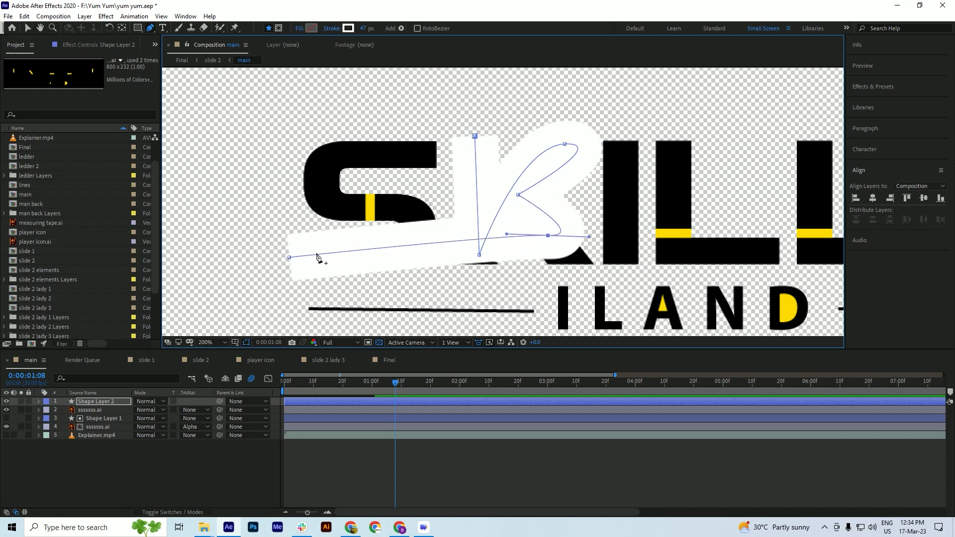
mouse_move(291, 257)
left_mouse_down()
mouse_move(606, 273)
mouse_move(567, 264)
mouse_move(576, 274)
left_mouse_up()
Adjust the K path's handles and its upper arm and leg end points so the stroke runs along both diagonals
mouse_move(506, 233)
left_mouse_down()
mouse_move(560, 241)
mouse_move(578, 278)
mouse_move(581, 266)
mouse_move(575, 277)
left_mouse_up()
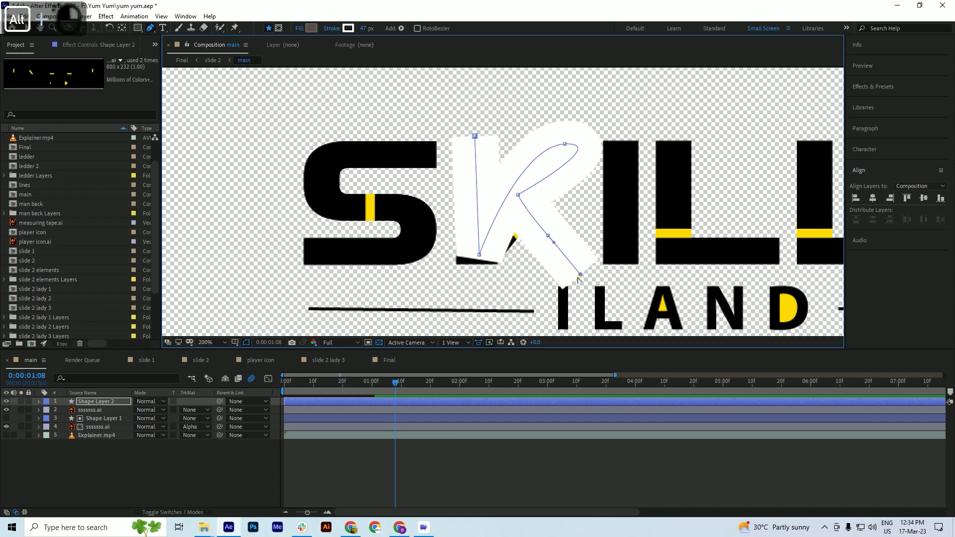
mouse_move(580, 275)
left_mouse_down()
mouse_move(596, 285)
mouse_move(581, 290)
mouse_move(576, 273)
left_mouse_up()
left_click(518, 195)
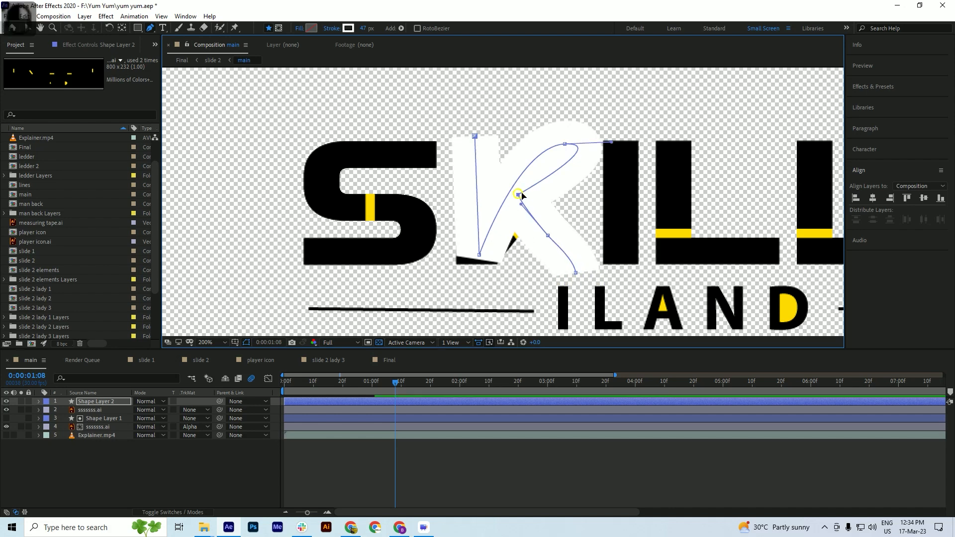
left_click_drag(610, 143, 573, 145)
left_click(576, 163)
left_click(478, 255)
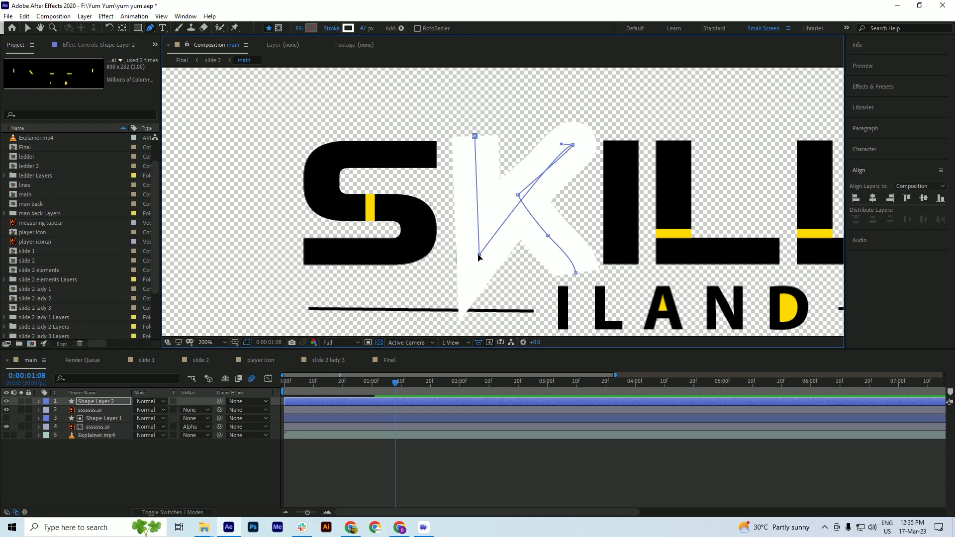
Fine-tune the point and curve handles at the bottom of the K's stem, and save the project
left_click_drag(479, 255, 491, 257)
left_click_drag(491, 257, 476, 258)
left_click(479, 254)
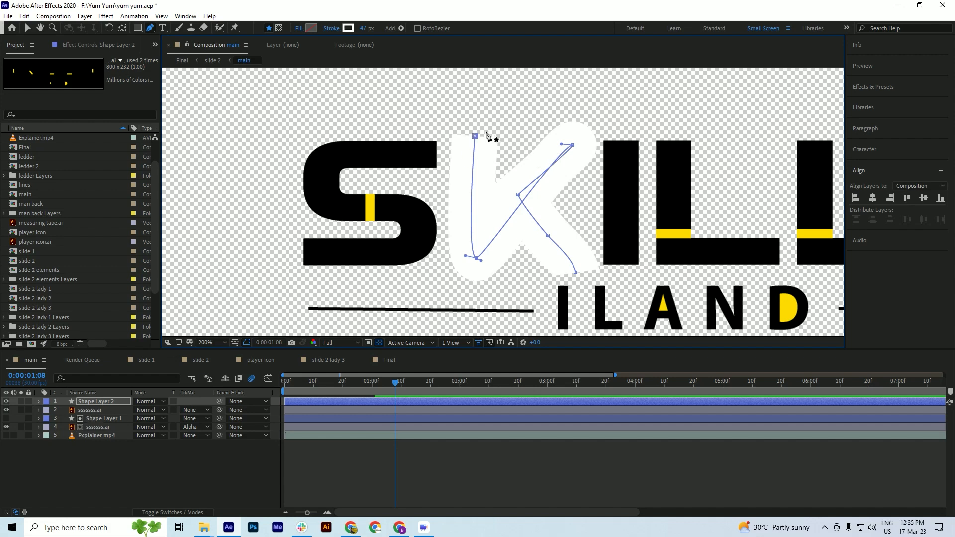
key("ctrl+s")
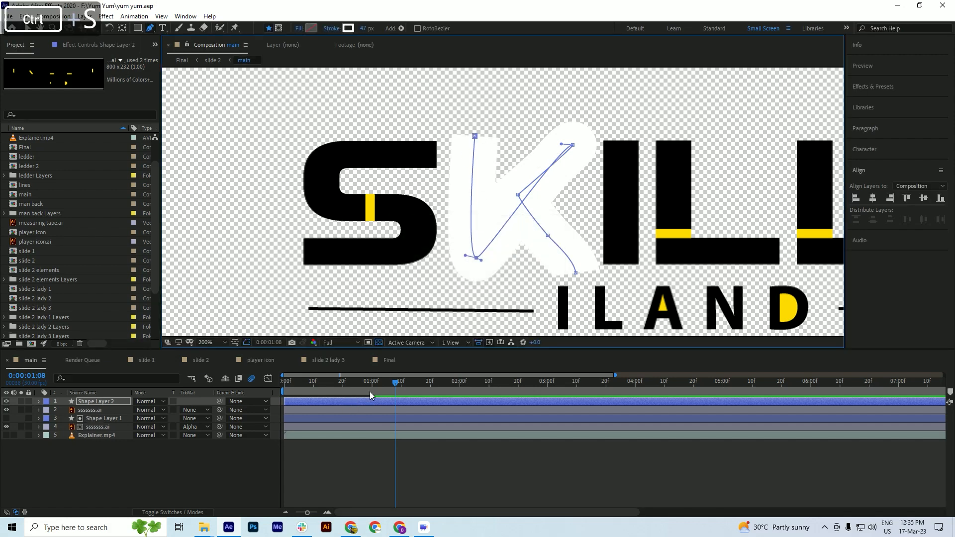
Reveal Shape Layer 1's keyframes to check their timing, collapse them, save the project and scrub back to 0:00:00:15
left_click(330, 418)
key("u")
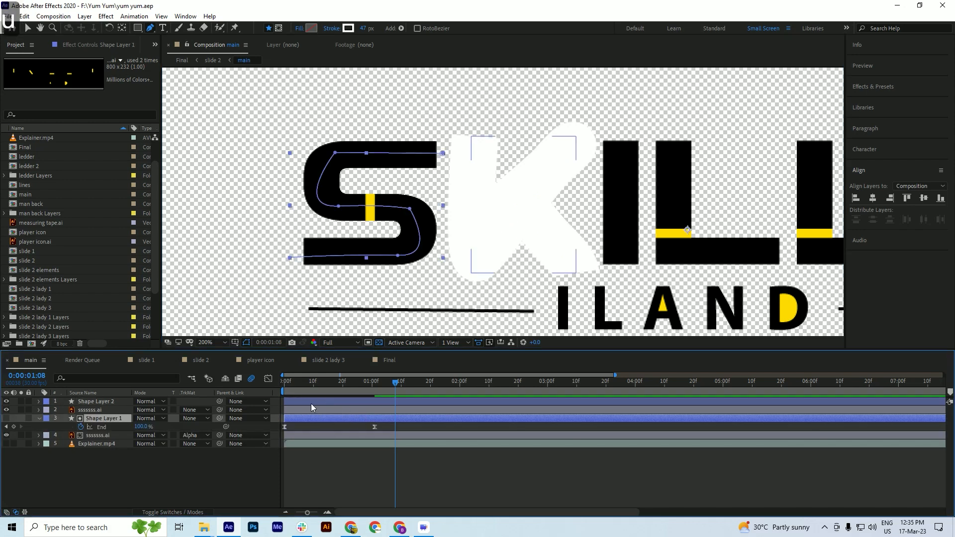
left_click(373, 390)
key("u")
key("ctrl+s")
left_click_drag(373, 384, 327, 384)
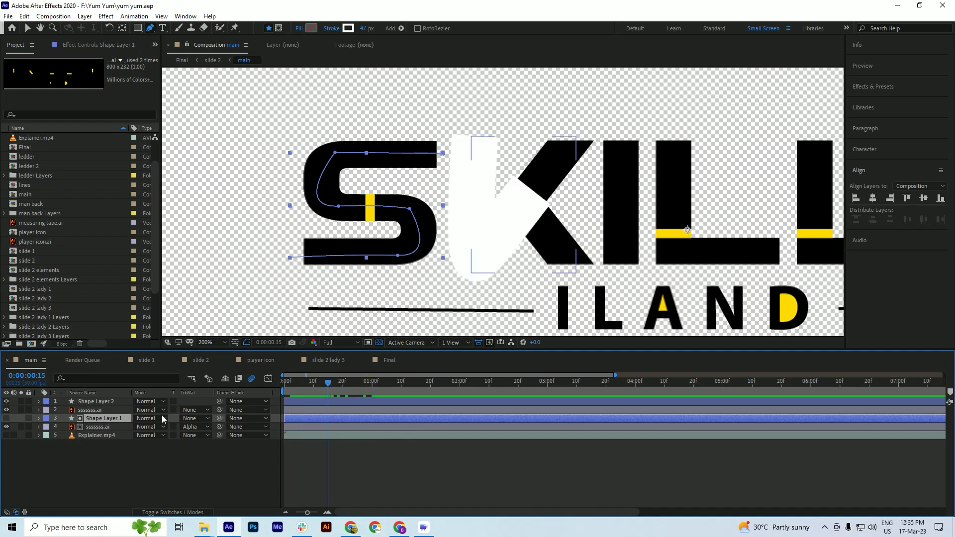
Set the duplicated logo layer's track matte to Alpha Matte "Shape Layer 2", save the project and preview the S and K reveal
left_click(88, 409)
left_click(208, 411)
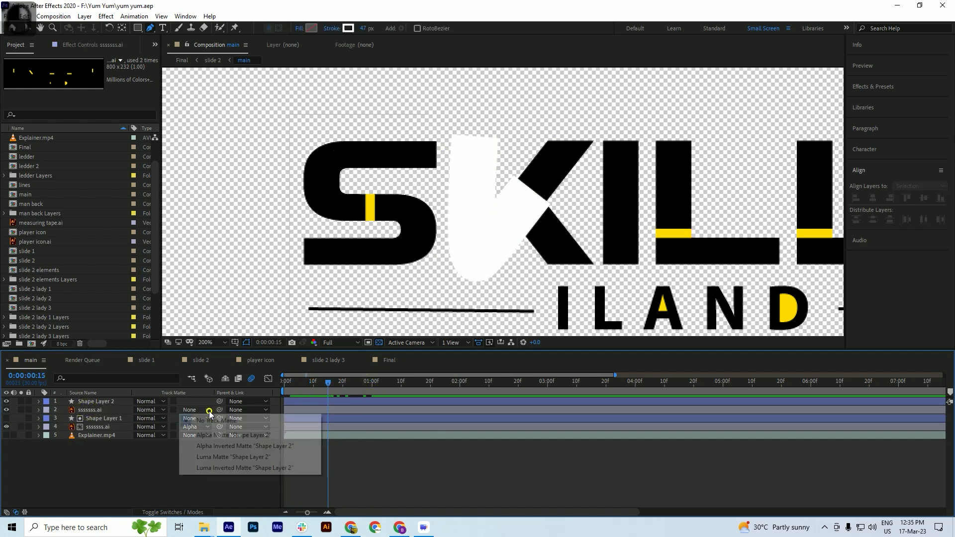
left_click(245, 434)
key("ctrl+s")
left_click_drag(328, 383, 284, 396)
key("space")
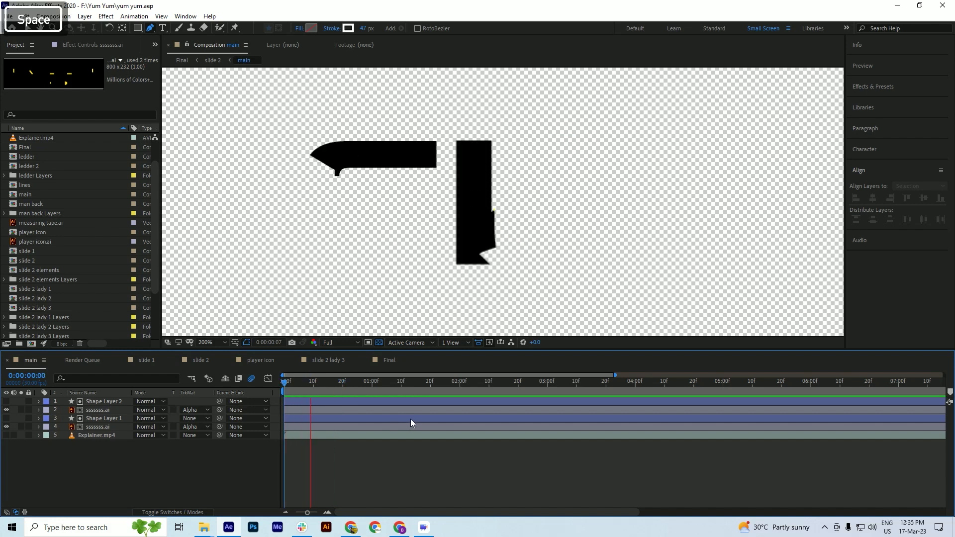
left_click_drag(349, 384, 351, 405)
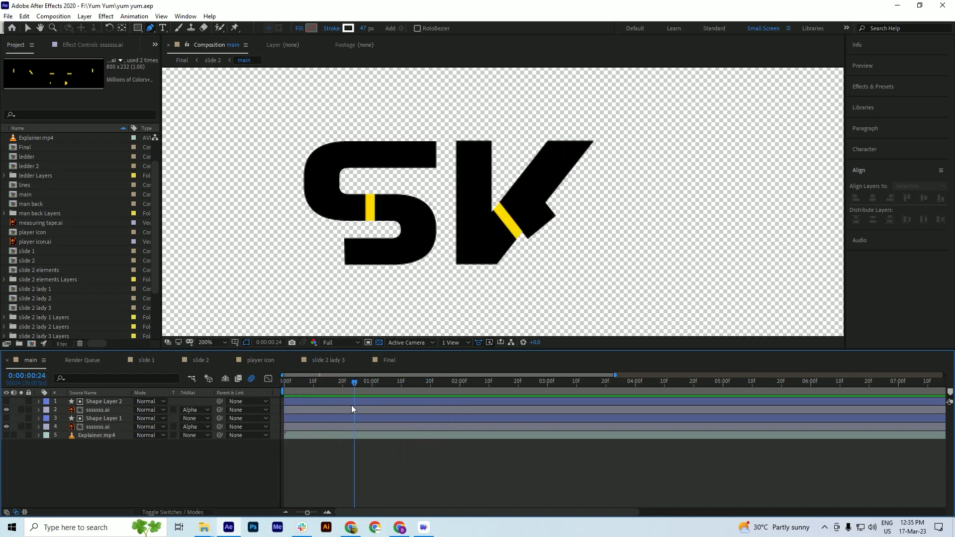
Duplicate Shape Layer 2 together with its matted logo layer, and save the project
left_click(317, 410)
left_click(328, 401, "ctrl")
key("ctrl+d")
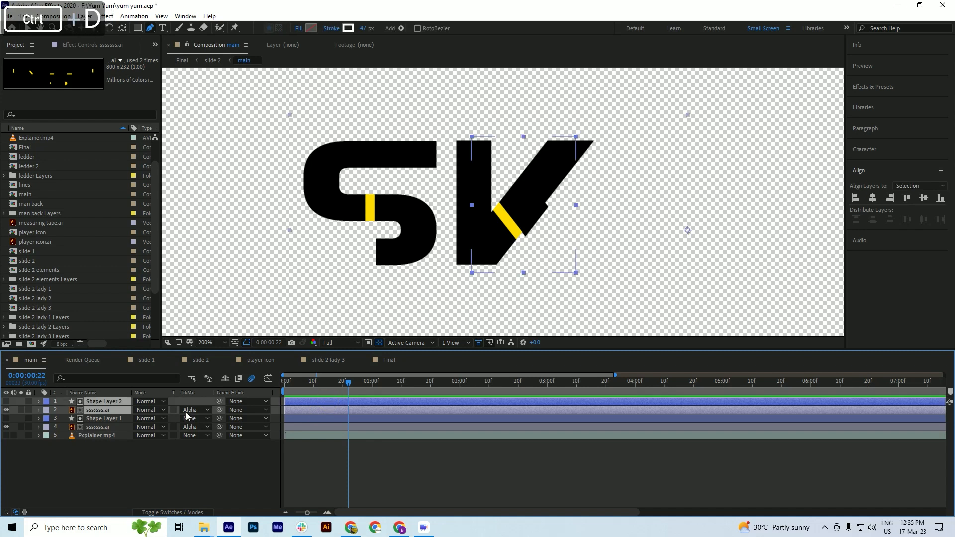
key("ctrl+s")
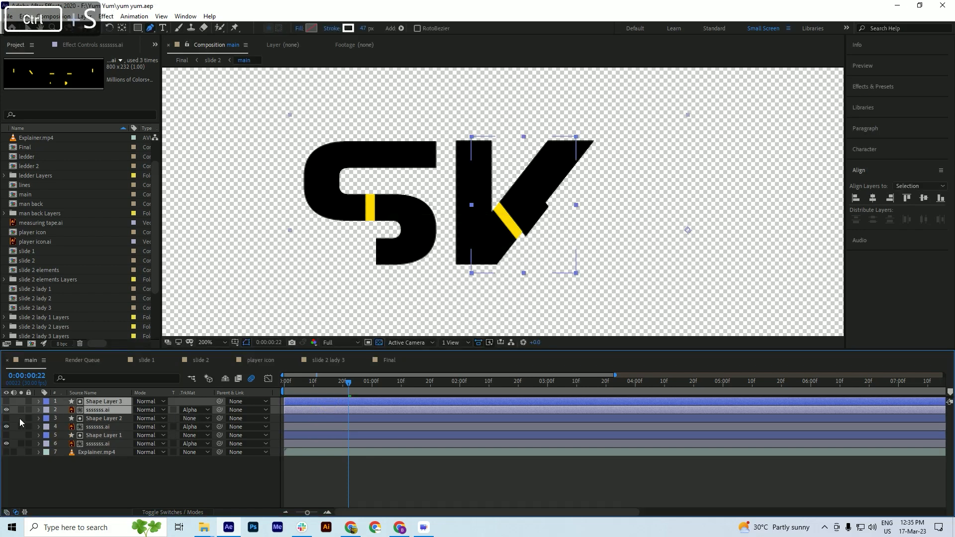
Set the topmost duplicated logo layer's track matte to No Track Matte
left_click(95, 410)
left_click(202, 410)
left_click(209, 420)
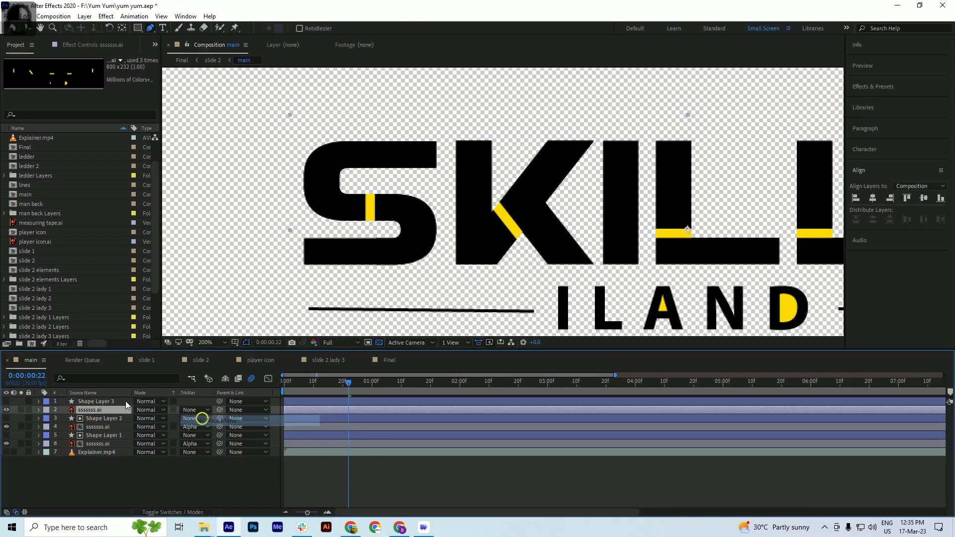
Draw a straight vertical path in Shape Layer 3 down the centre of the letter I, from just above to just below it
left_click(93, 401)
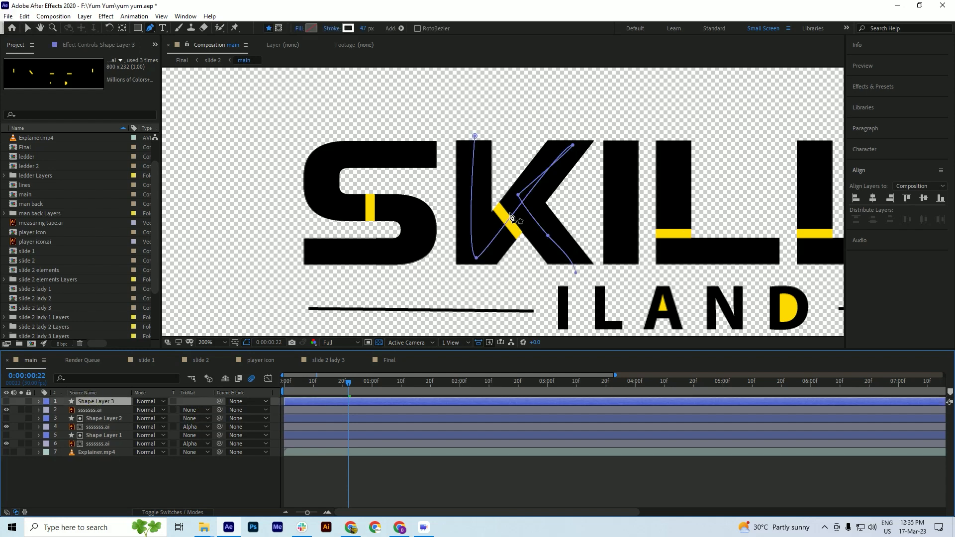
scroll(767, 207, "up", 2)
scroll(557, 216, "down", 2)
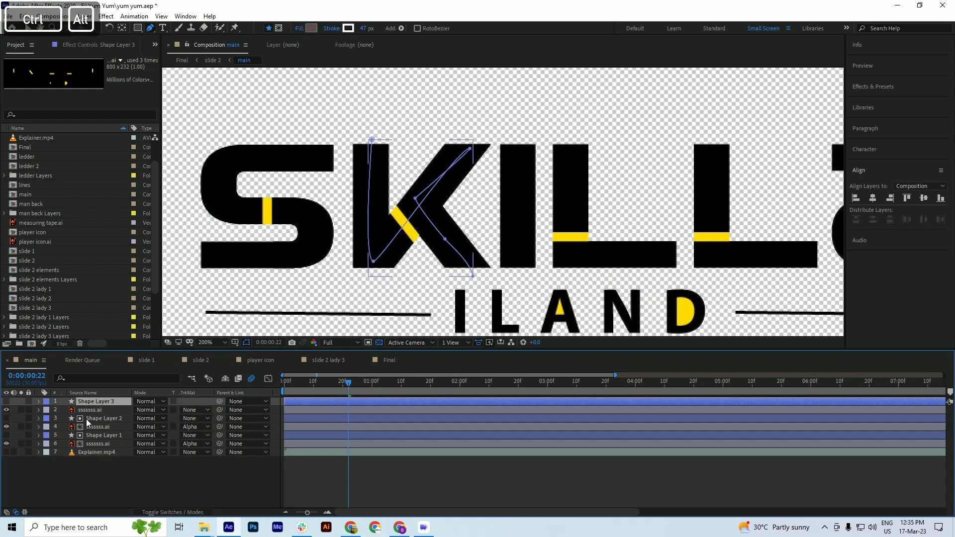
left_click(95, 476)
left_click(92, 393)
left_click(100, 402)
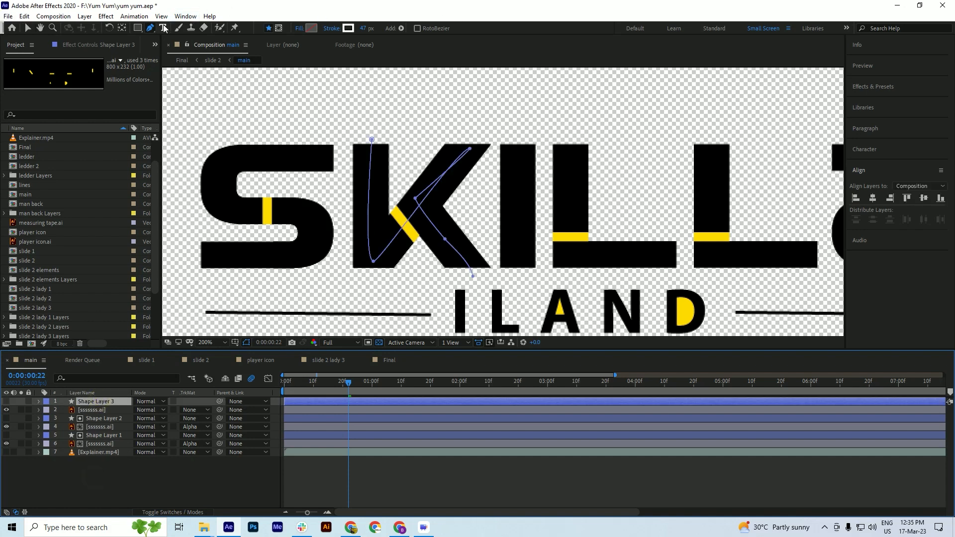
left_click(516, 137)
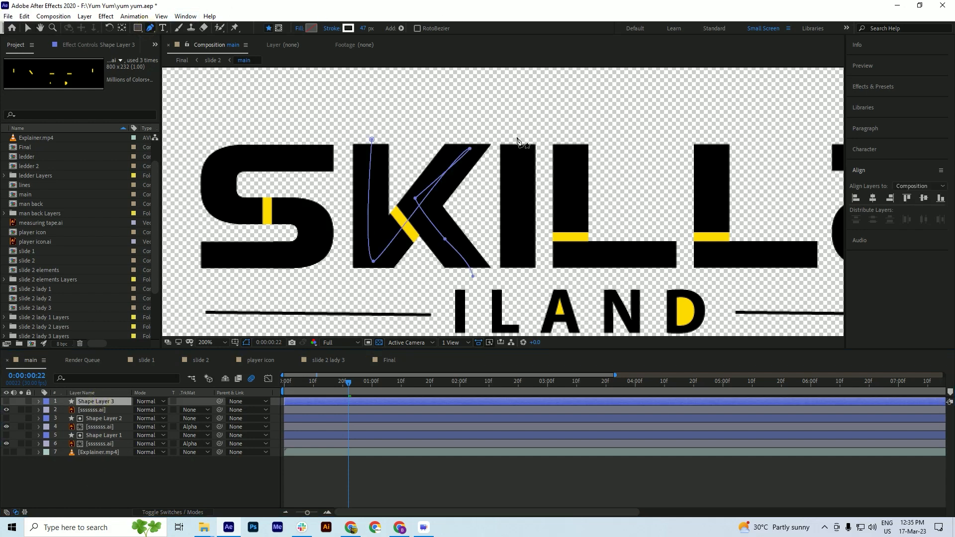
key("shift")
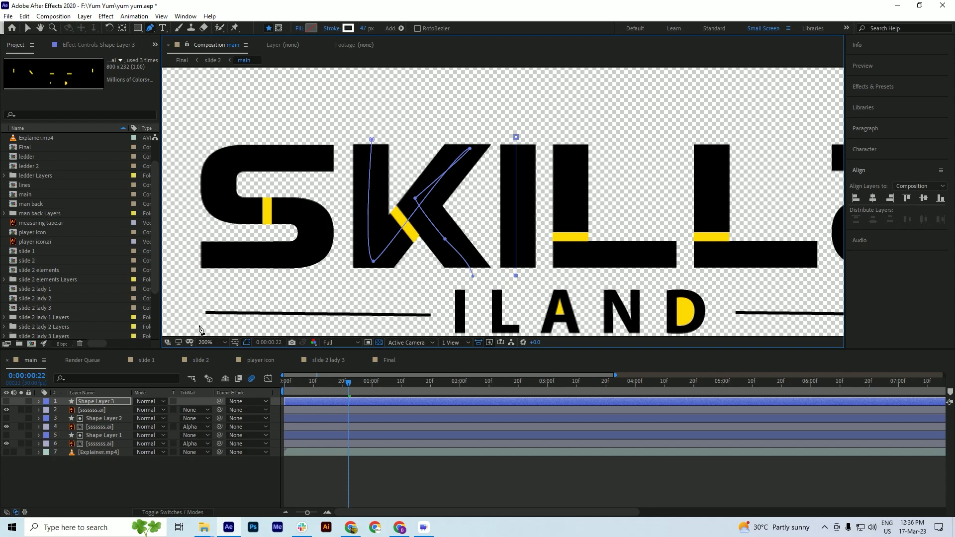
Make Shape Layer 3 visible and save the project
left_click(70, 480)
left_click(97, 402)
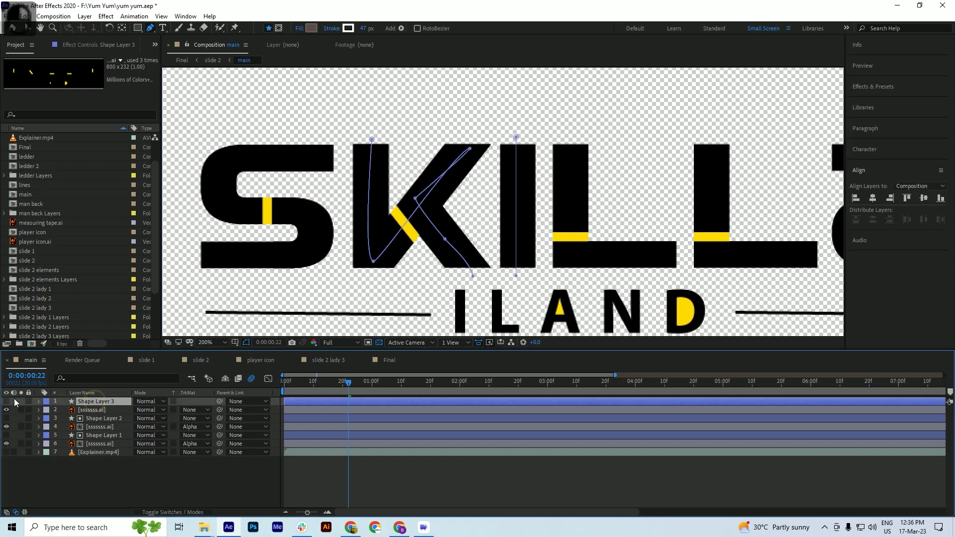
left_click(6, 401)
key("ctrl+s")
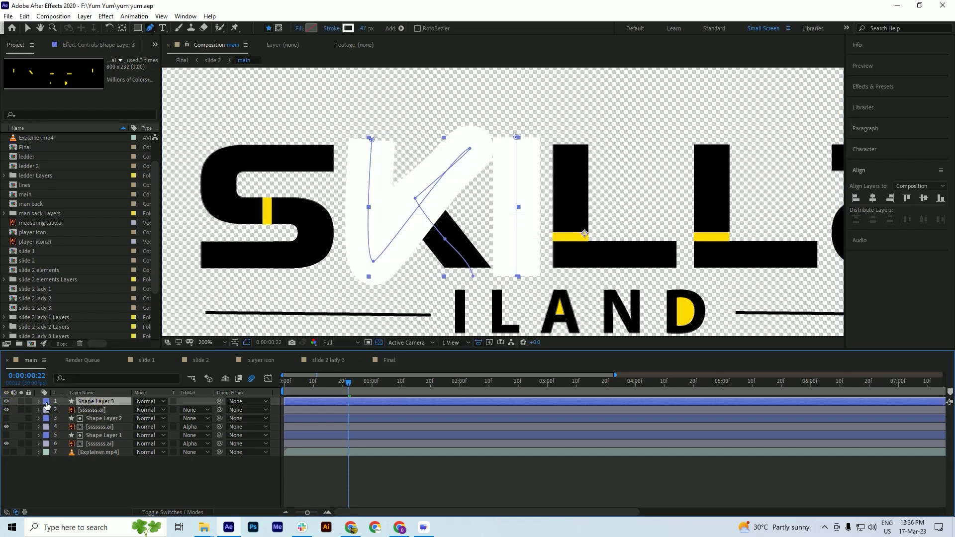
Delete the leftover K stroke from Shape Layer 3's contents, keeping only Shape 2, and save the project
left_click(39, 402)
left_click(48, 411)
left_click(74, 428)
key("Delete")
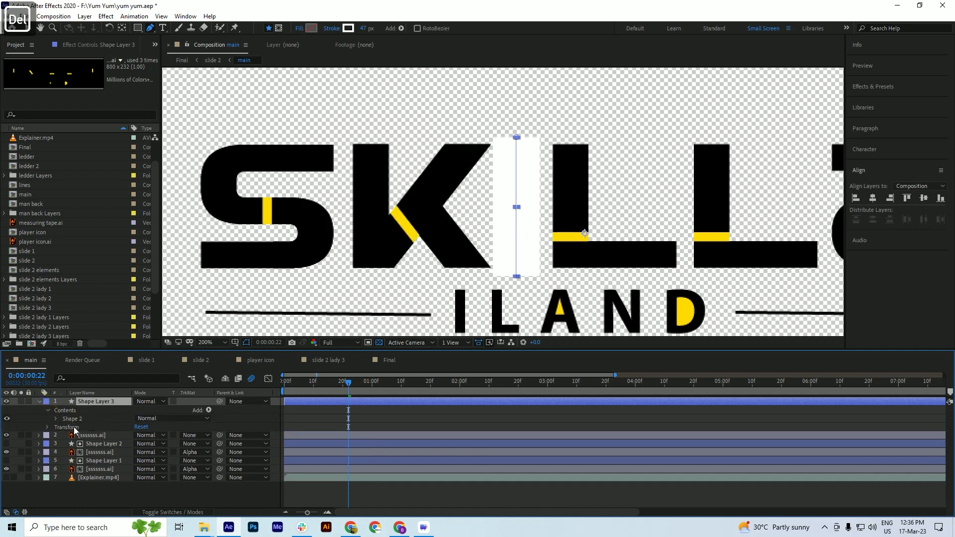
left_click(39, 401)
key("ctrl+s")
Copy Shape Layer 2's two Trim Paths End keyframes and paste them onto Shape Layer 3 at 0:00:00:00
left_click(319, 419)
key("u")
key("Home")
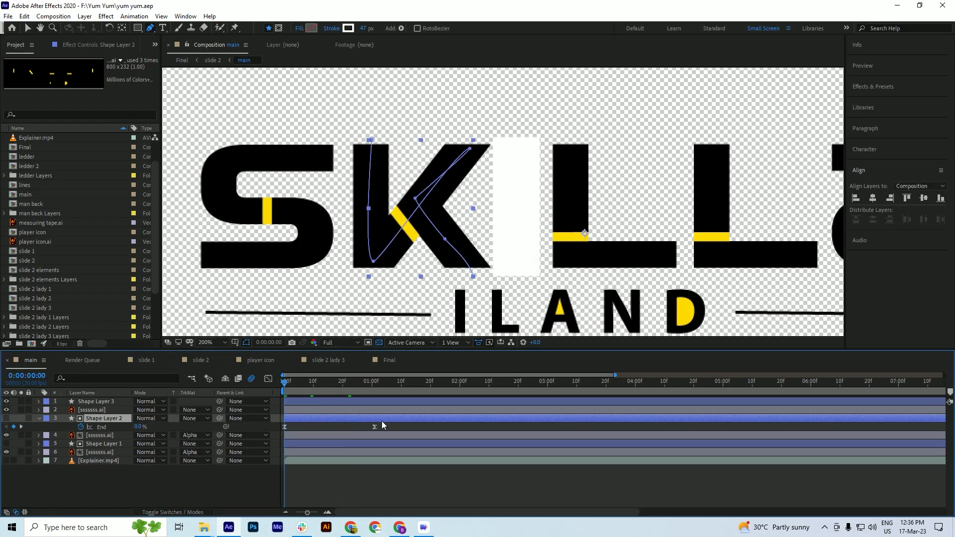
left_click_drag(383, 423, 279, 429)
key("ctrl+c")
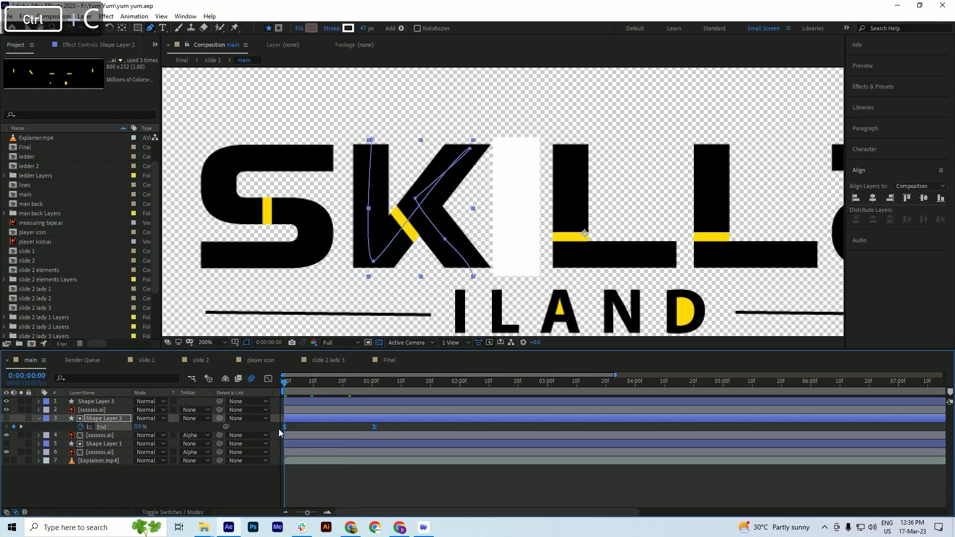
left_click(297, 401)
key("ctrl+v")
key("space")
key("space")
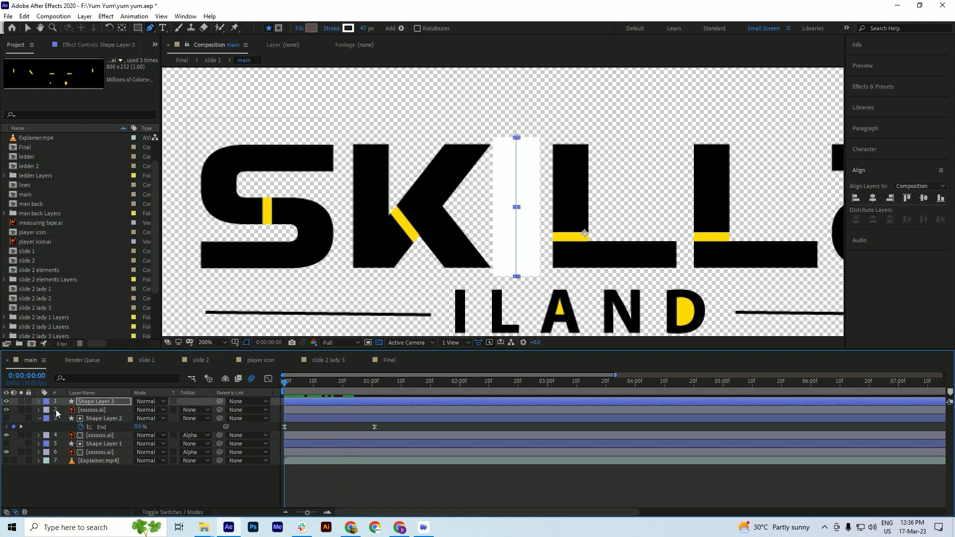
Set the duplicated logo layer's track matte to Alpha Matte "Shape Layer 3" and scrub through the reveal
left_click(89, 410)
left_click(195, 410)
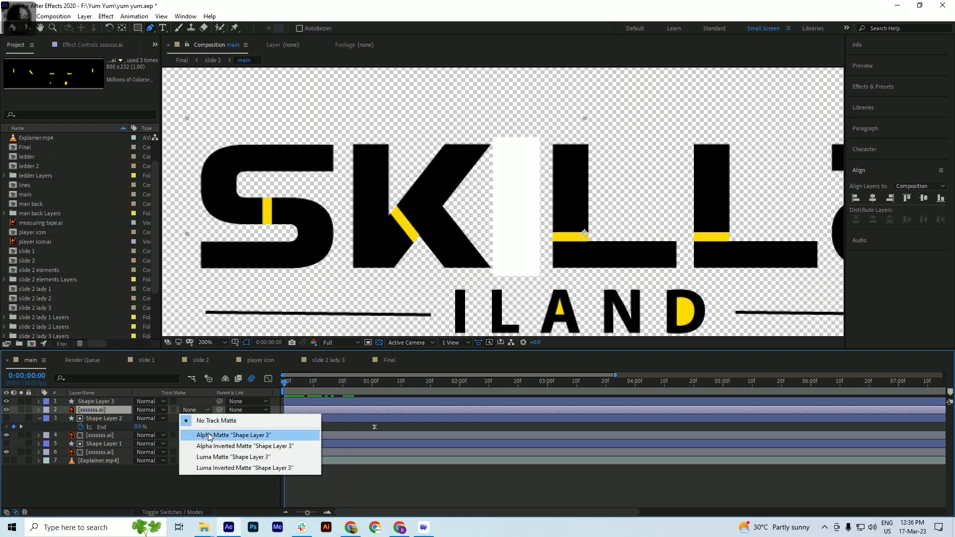
left_click(208, 434)
left_click_drag(304, 390, 273, 400)
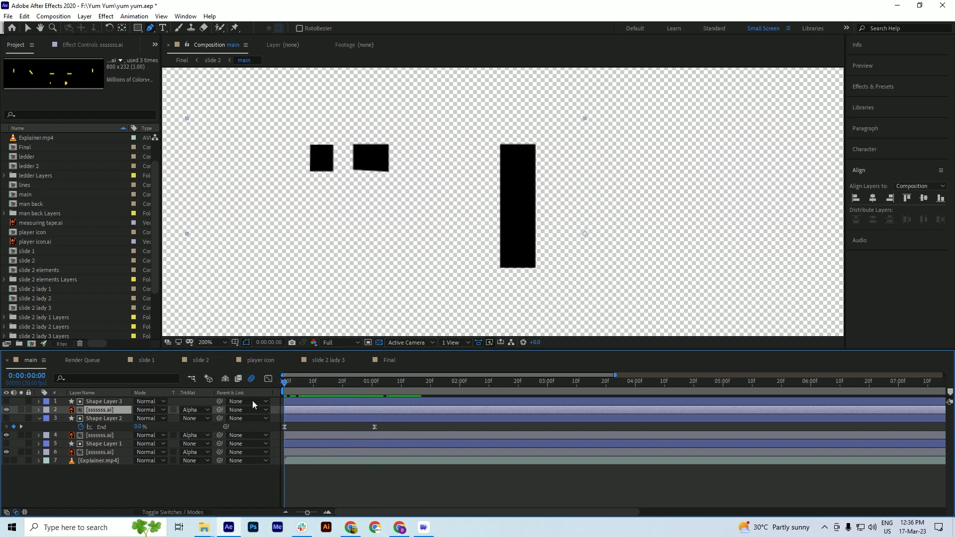
Reveal Shape Layer 3's End keyframes and scrub to 0:00:01:01 to check how the letter I animates
left_click(304, 402)
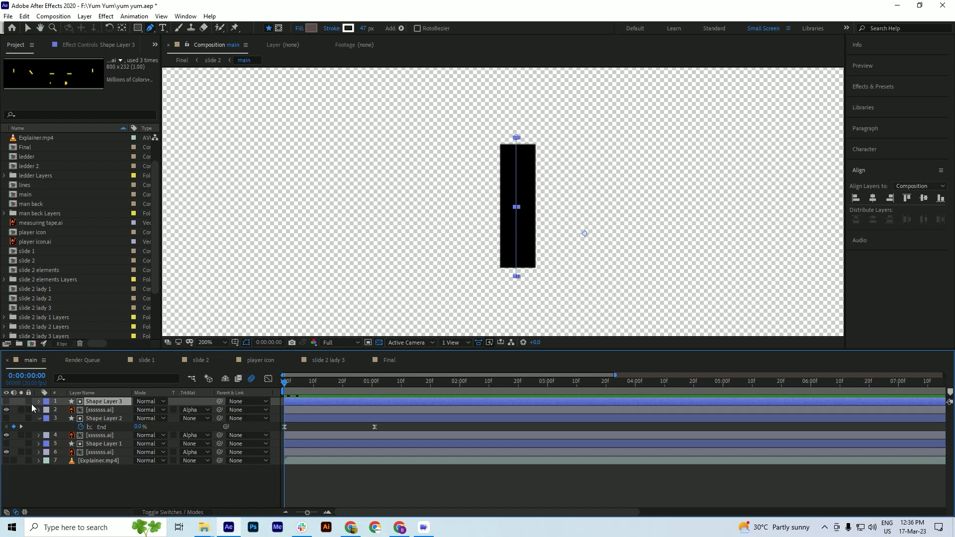
left_click_drag(284, 383, 306, 397)
left_click(309, 399)
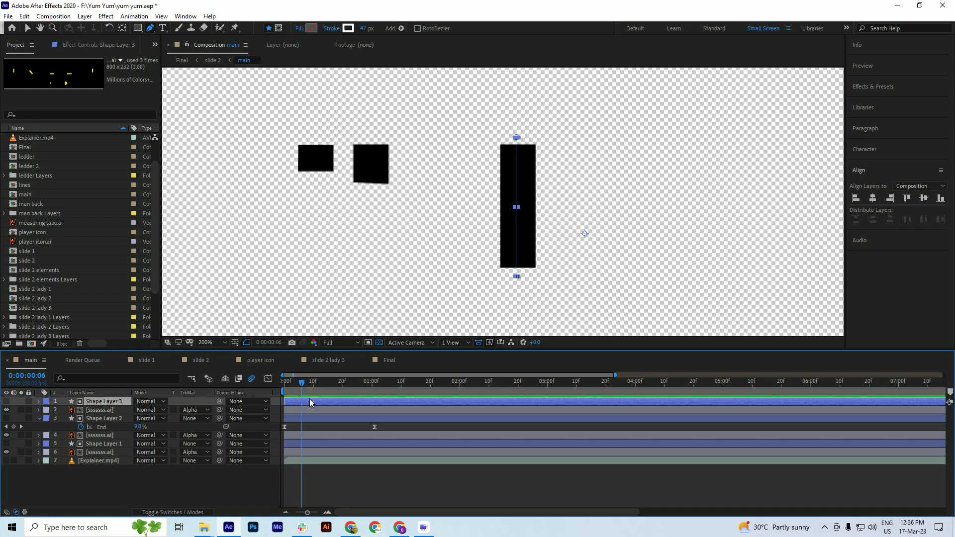
key("u")
mouse_move(307, 385)
left_mouse_down()
mouse_move(235, 389)
mouse_move(381, 395)
left_mouse_up()
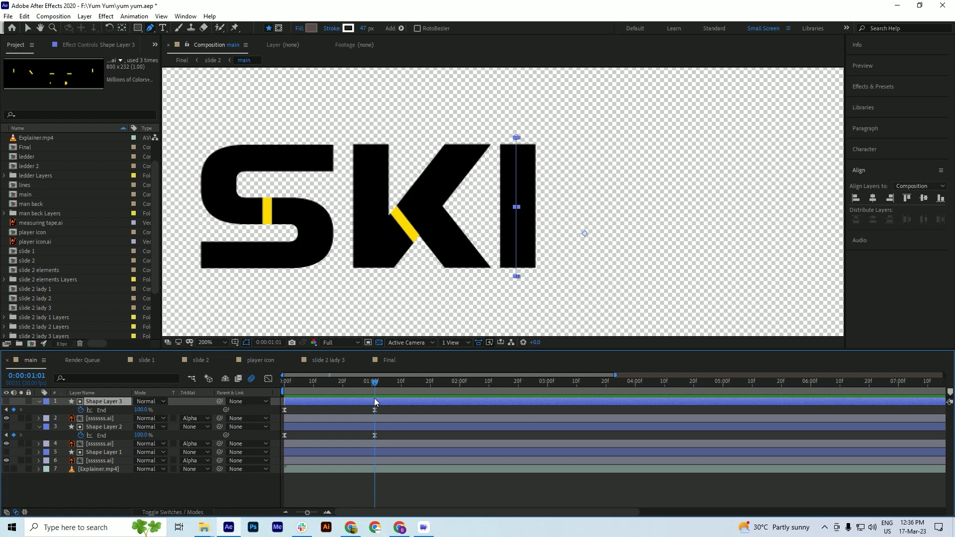
Show Shape Layer 3's stroke, scrub back to 0:00:00:00 and check its End property there
left_click(359, 411)
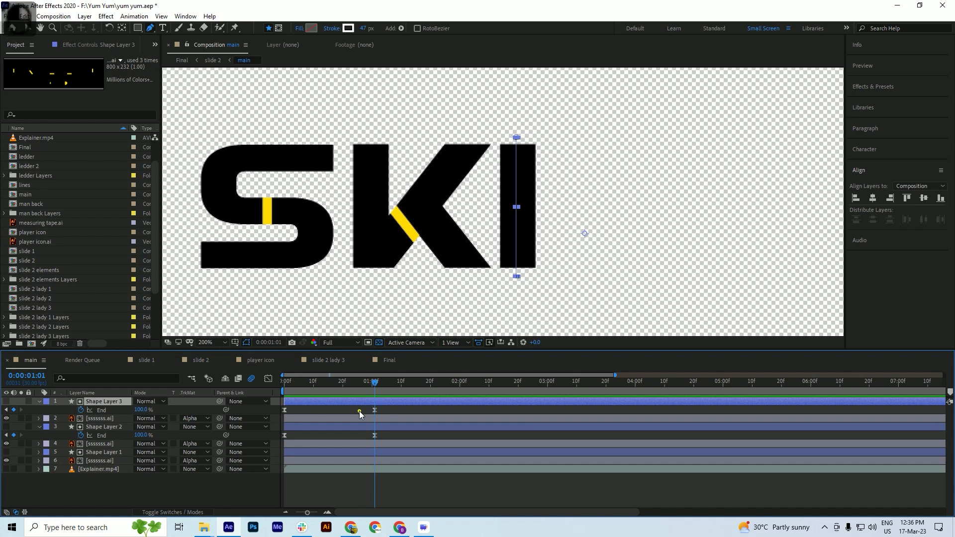
left_click(361, 402)
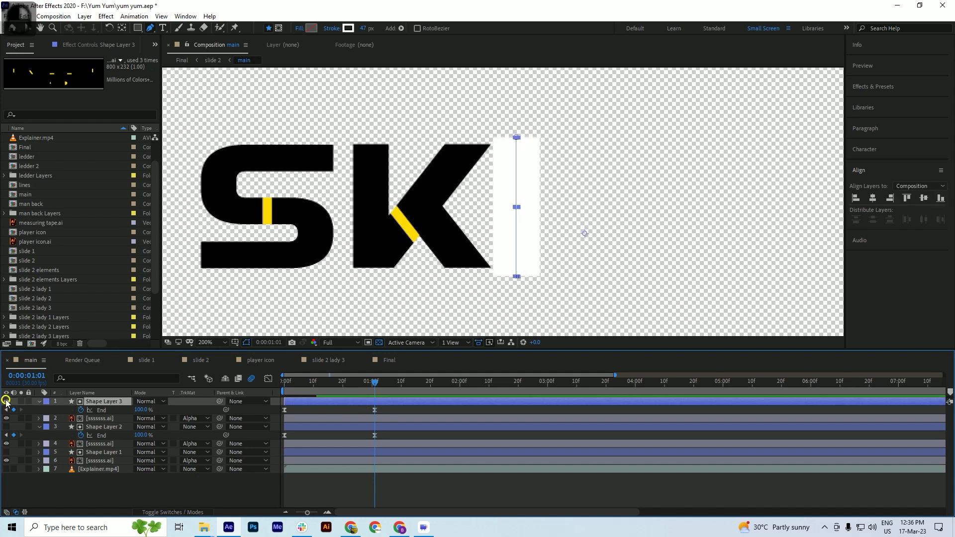
left_click_drag(365, 386, 237, 395)
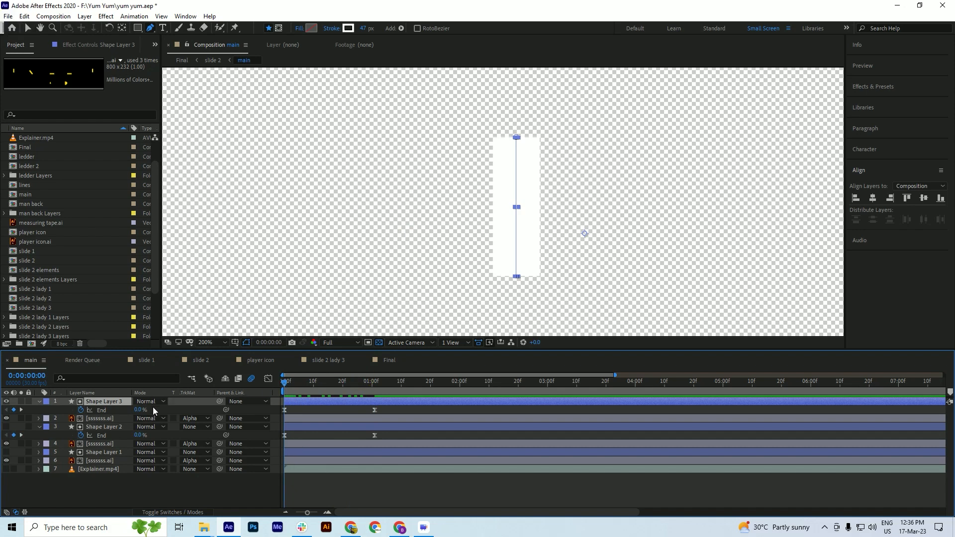
left_click_drag(140, 411, 282, 399)
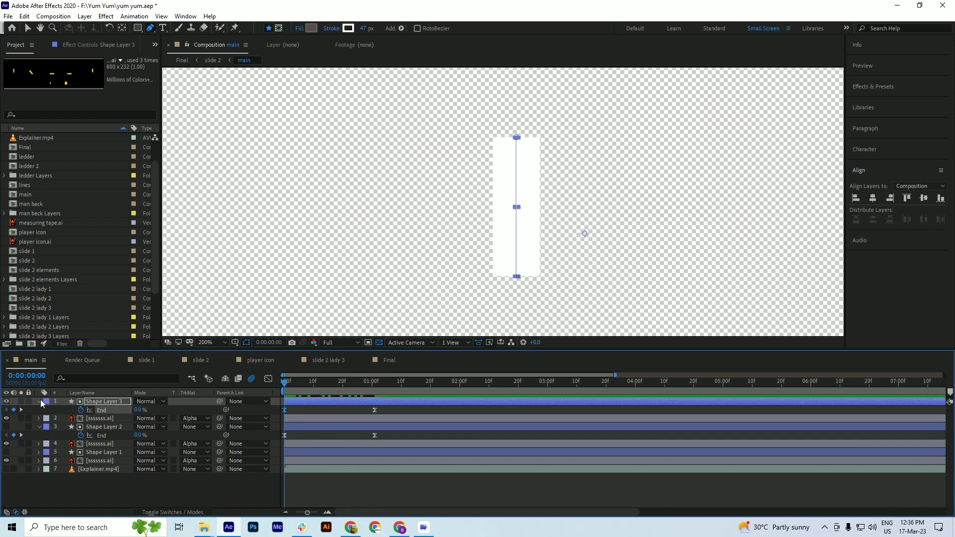
Move Trim Paths 1 out of Group 1 to below Shape 2 in Shape Layer 3, delete Group 1, and preview the animation
left_click(39, 401)
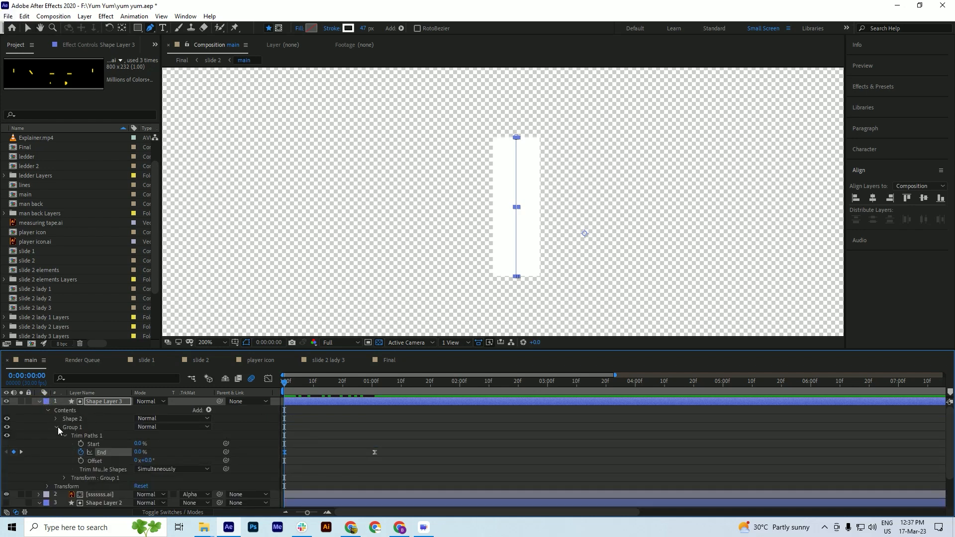
left_click(64, 436)
left_click(56, 427)
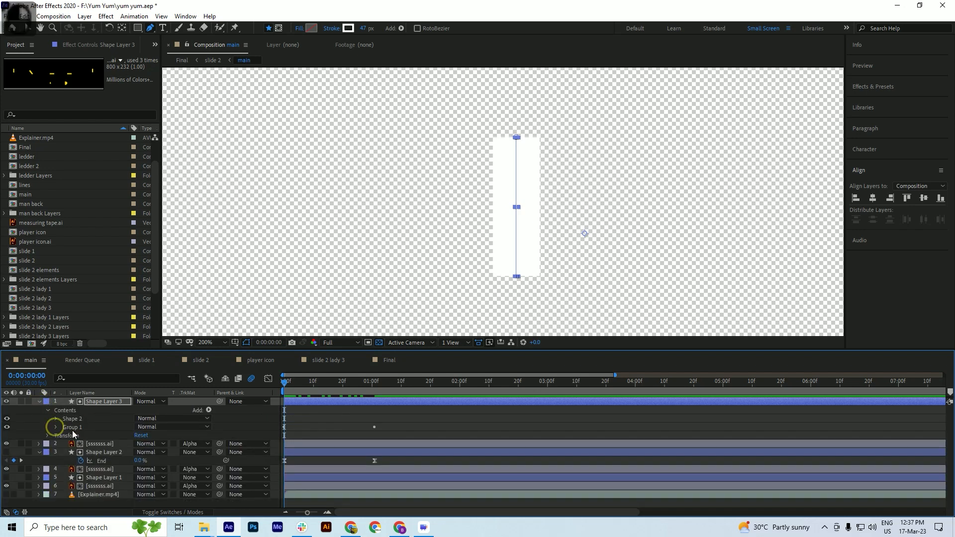
left_click(55, 427)
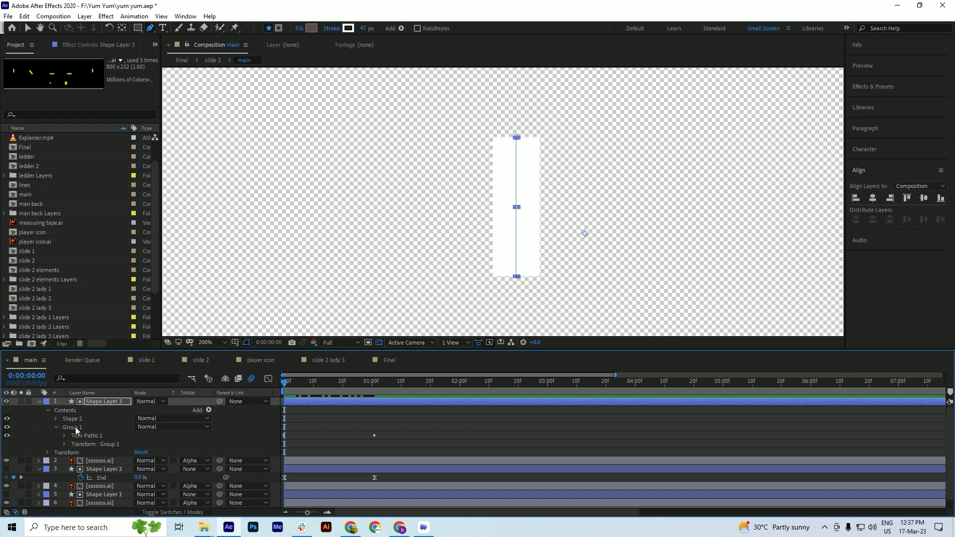
left_click(82, 437)
left_click_drag(72, 439, 65, 419)
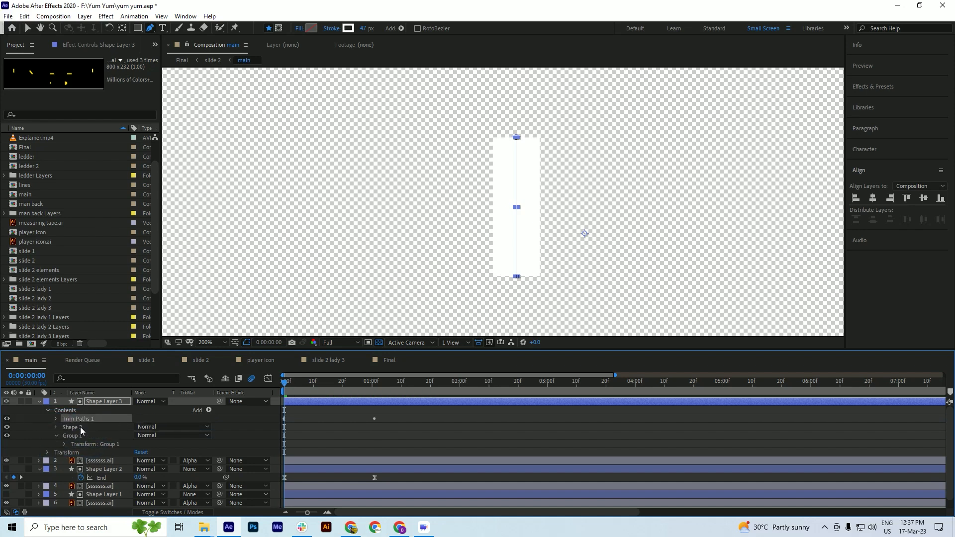
left_click(75, 439)
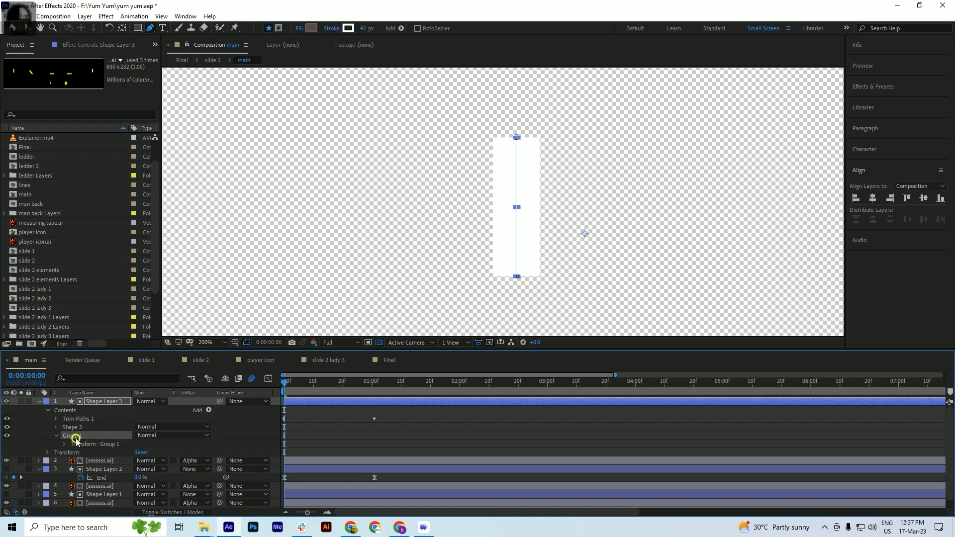
key("Delete")
left_click_drag(73, 418, 79, 435)
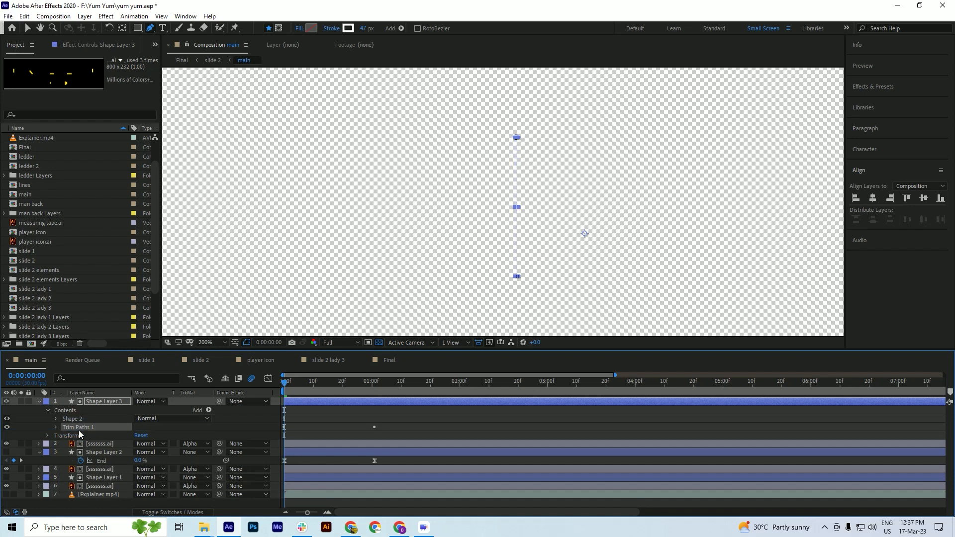
key("space")
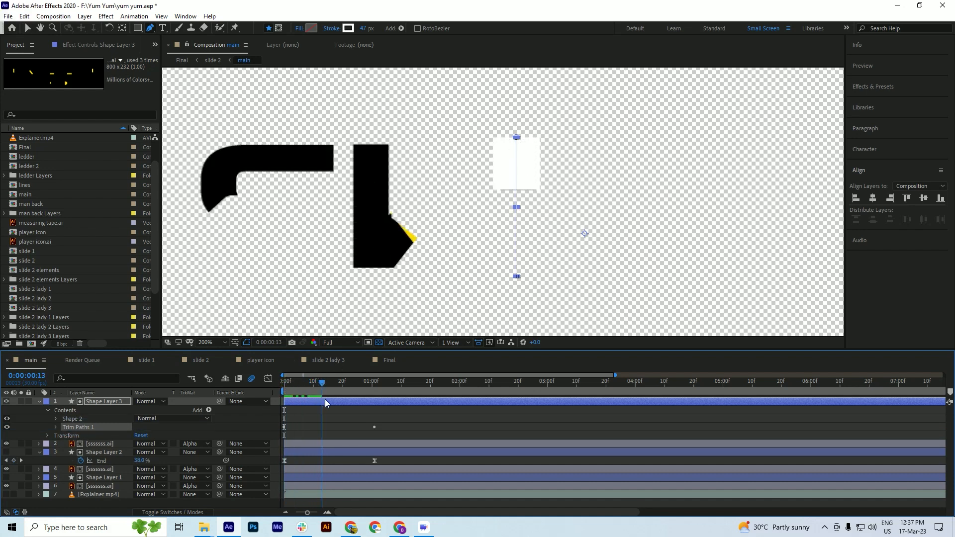
Collapse and hide Shape Layer 3 so it only serves as a matte, and save the project
left_click(39, 401)
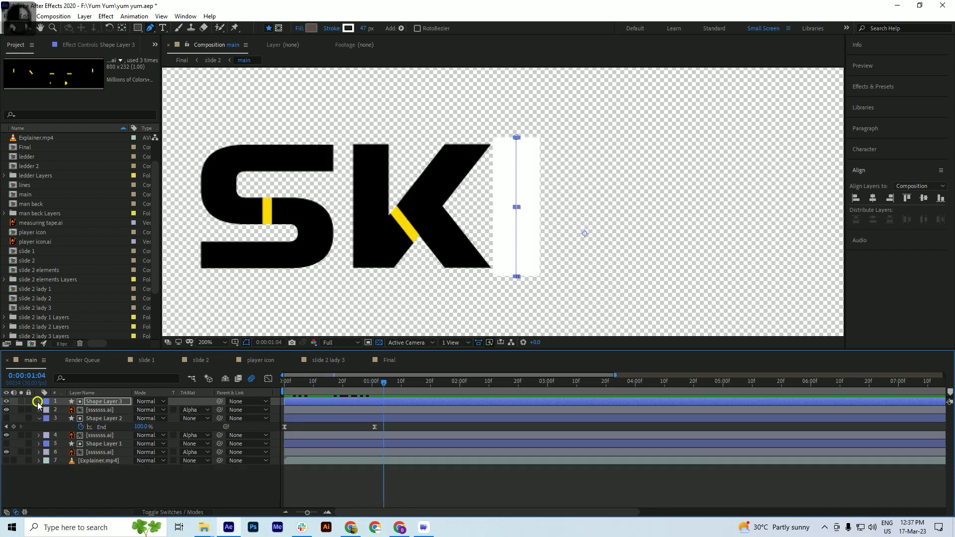
left_click(125, 409)
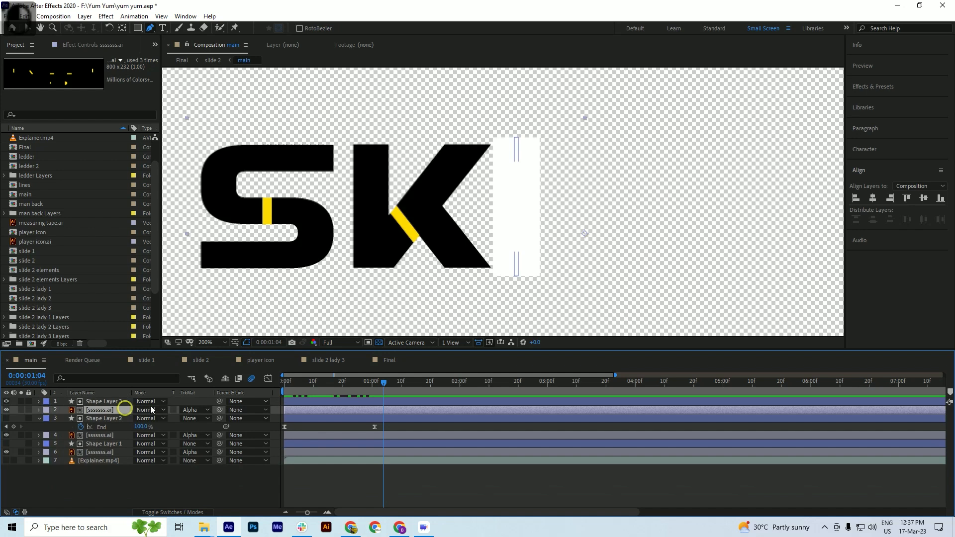
left_click(6, 401)
key("ctrl+s")
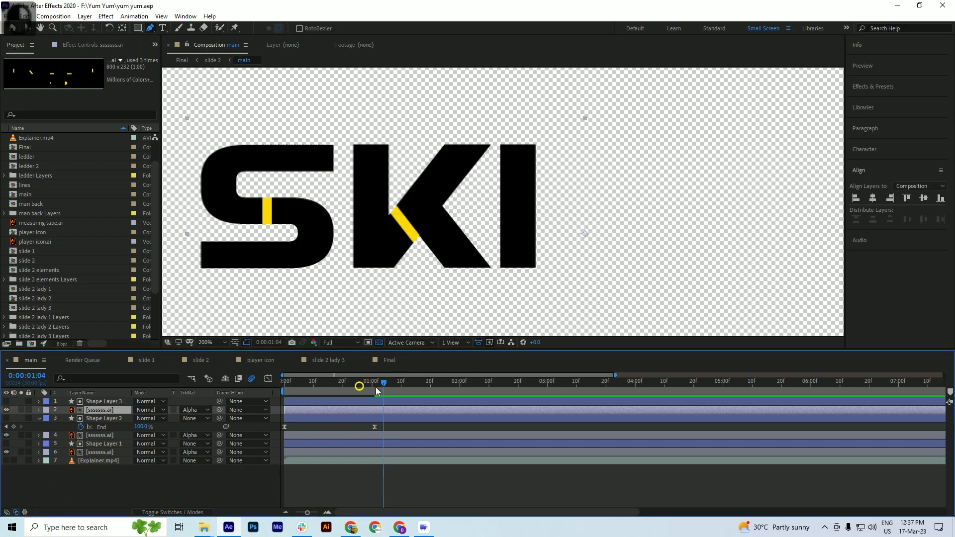
Scrub to 0:00:01:10 to check the SKI reveal, save the project and collapse Shape Layer 2
mouse_move(405, 391)
left_mouse_down()
mouse_move(288, 393)
mouse_move(401, 394)
left_mouse_up()
scroll(453, 165, "down", 2)
scroll(454, 171, "up", 2)
key("ctrl+s")
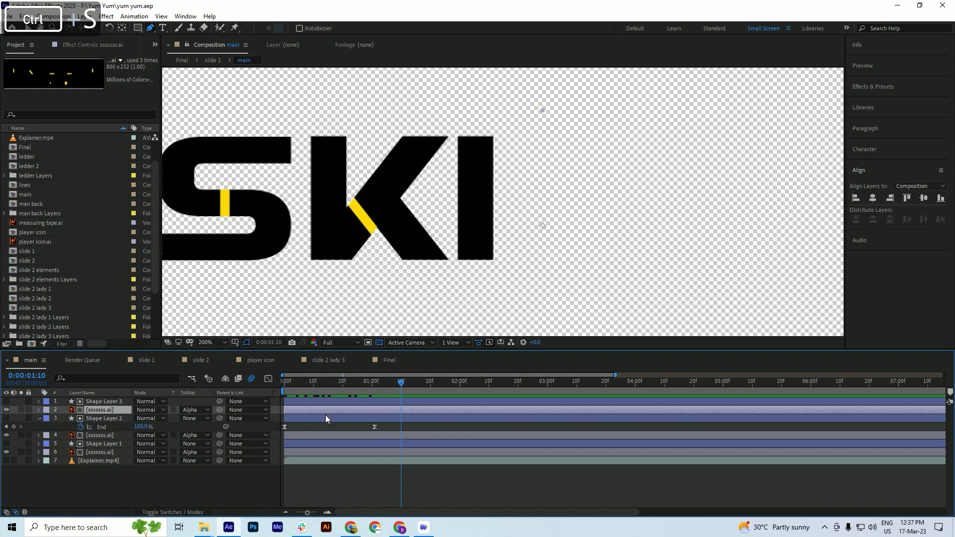
left_click(38, 418)
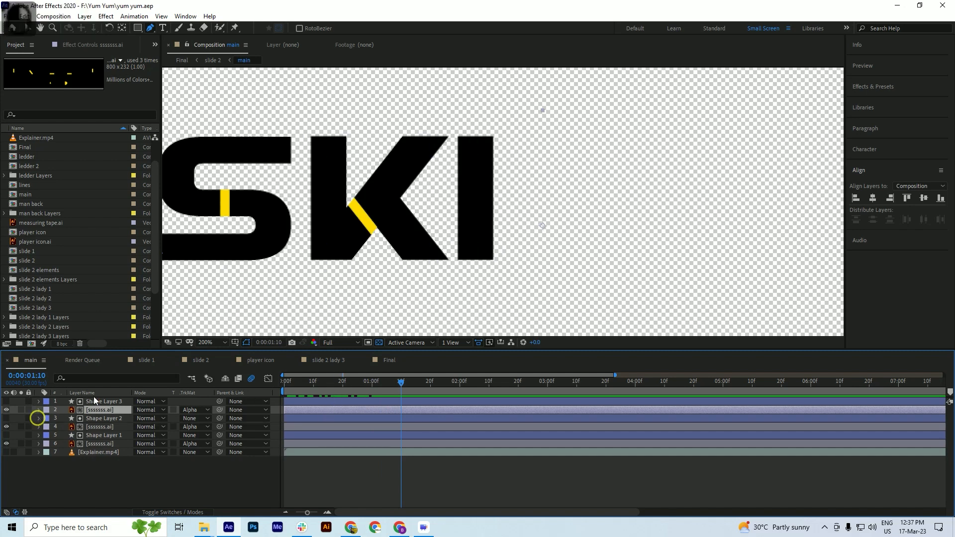
Duplicate Shape Layer 3 together with its logo layer and set the copied logo layer's track matte to None
left_click(97, 402)
left_click(98, 410, "shift")
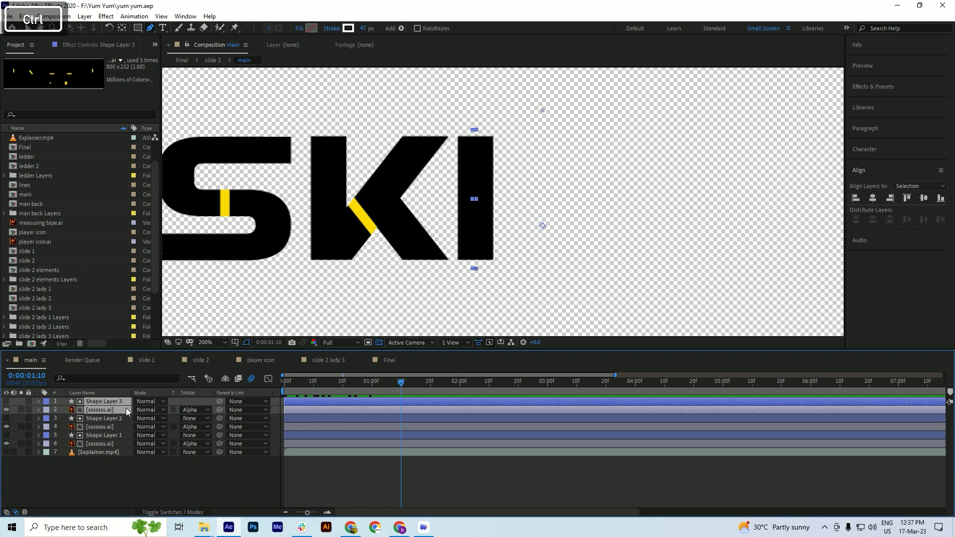
key("ctrl+d")
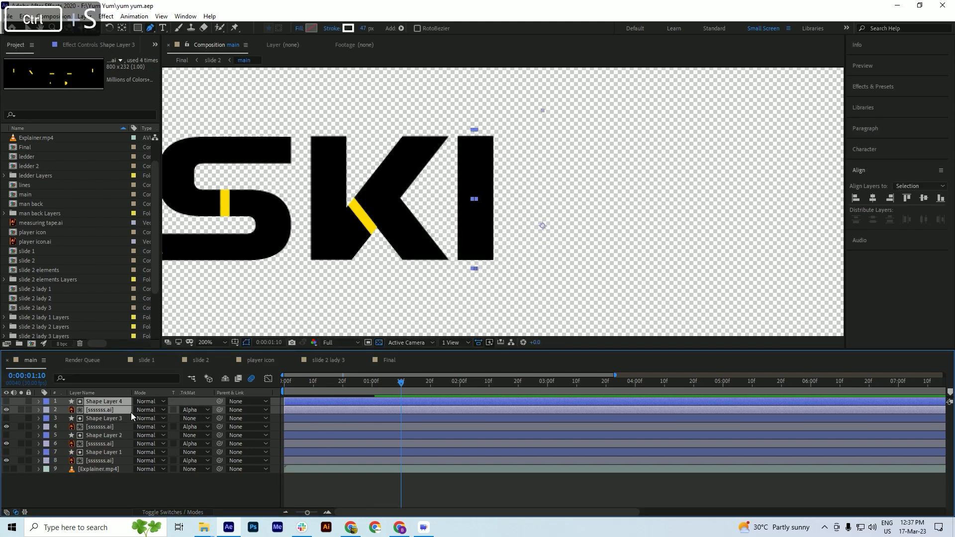
left_click(104, 419)
left_click(103, 401)
left_click(99, 410)
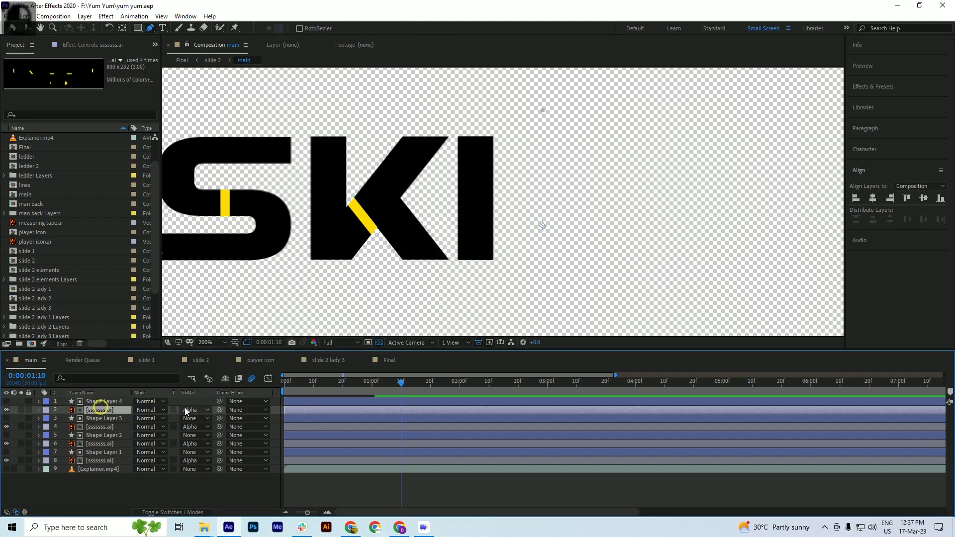
left_click(191, 409)
left_click(195, 421)
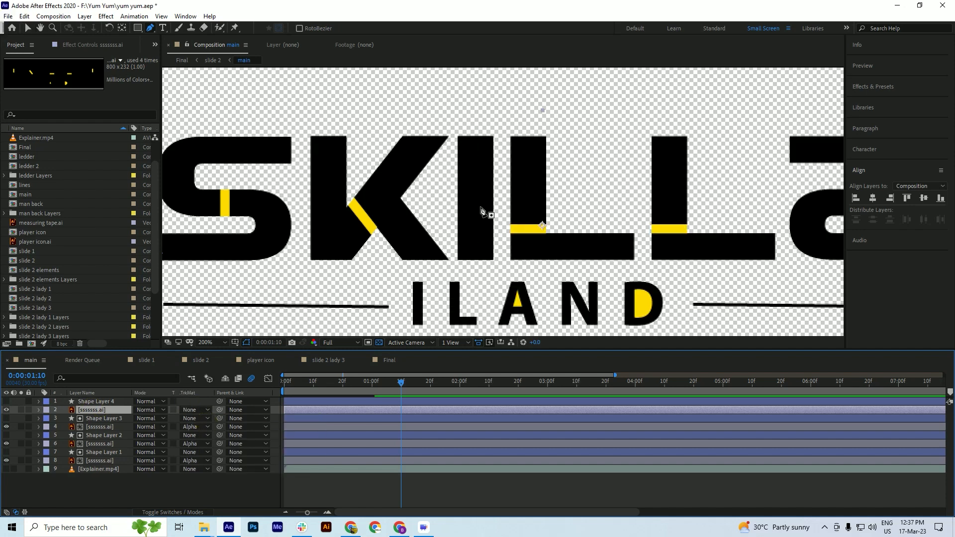
Move both end points of Shape Layer 4's path from the I onto the vertical stem of the first L
left_click(102, 401)
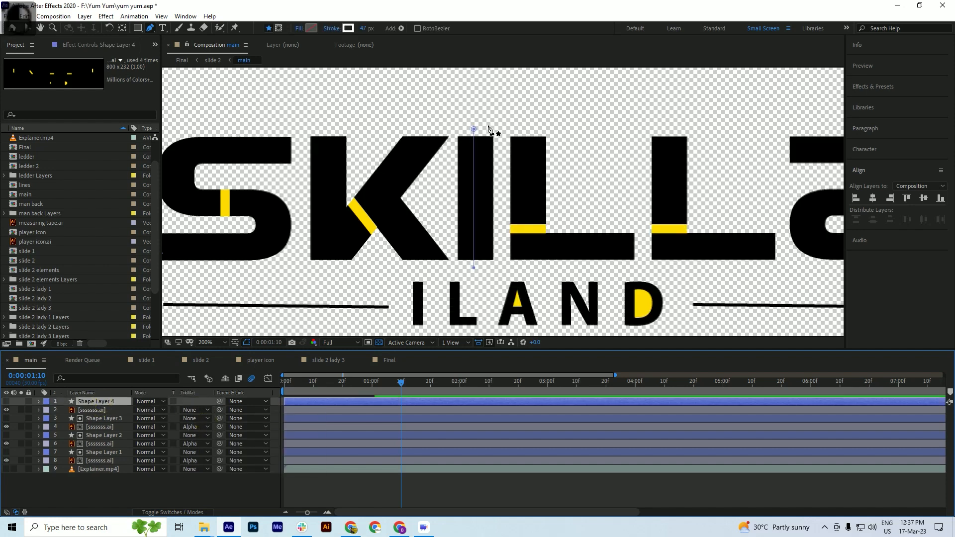
left_click_drag(474, 131, 526, 130)
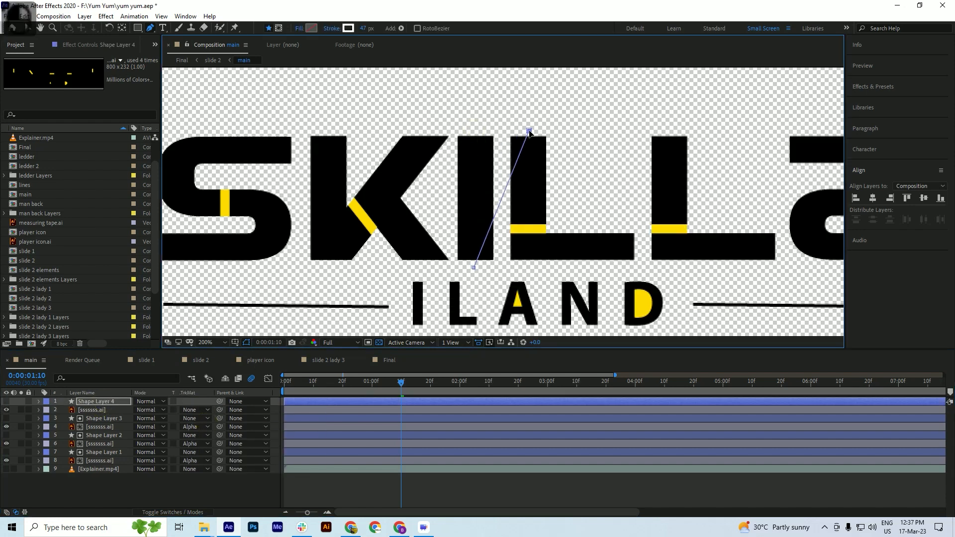
left_click_drag(473, 268, 539, 257)
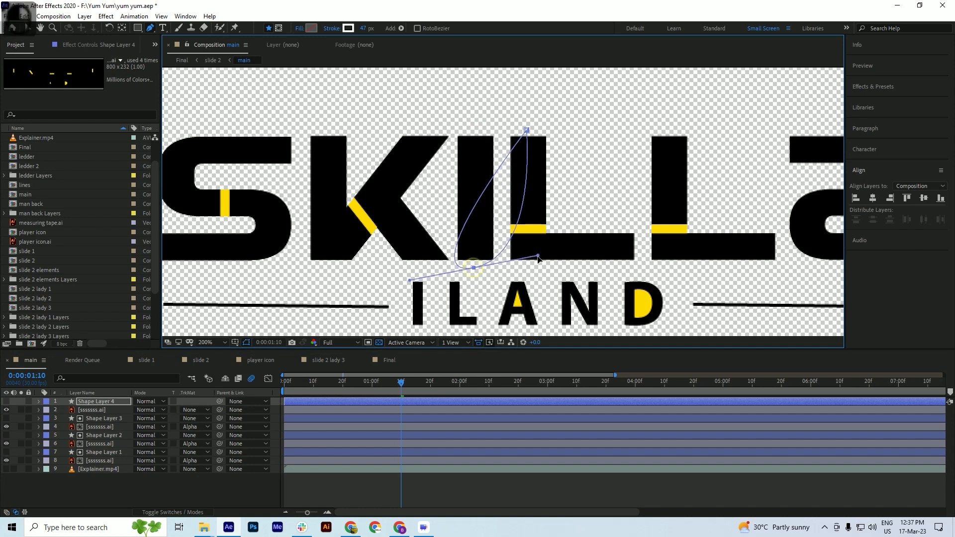
key("ctrl+z")
key("v")
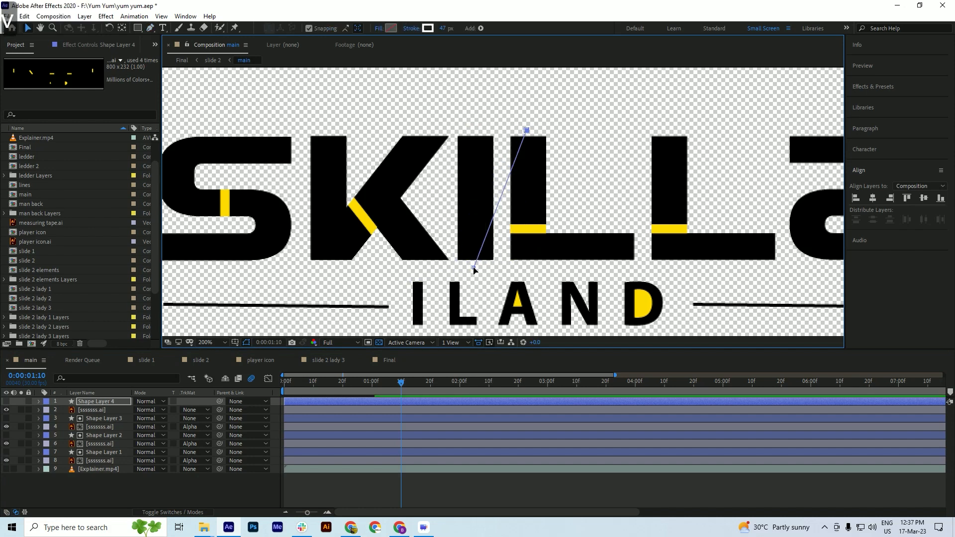
left_click_drag(474, 268, 526, 247)
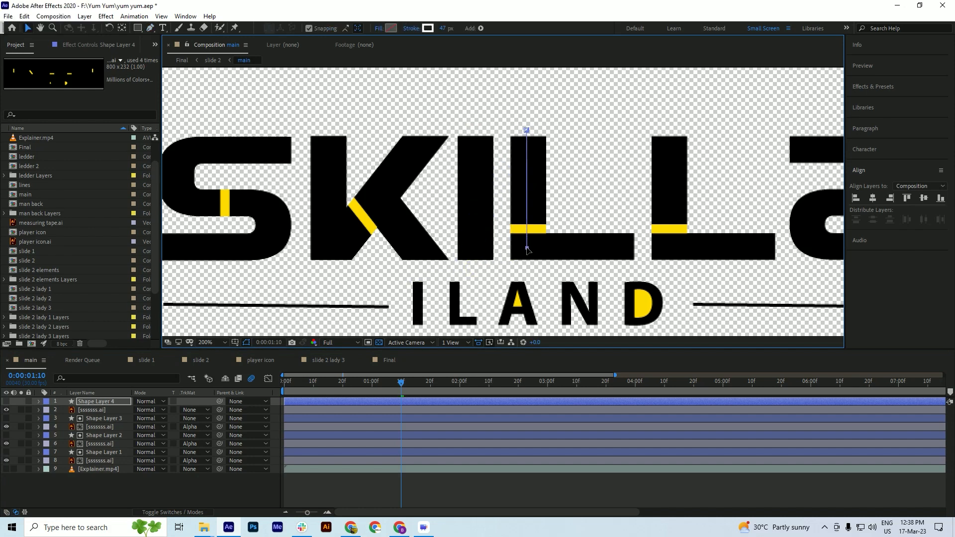
left_click_drag(526, 247, 527, 246)
Add a point to Shape Layer 4's path and reshape it into an L that follows the first L's stem and foot
left_click(150, 29)
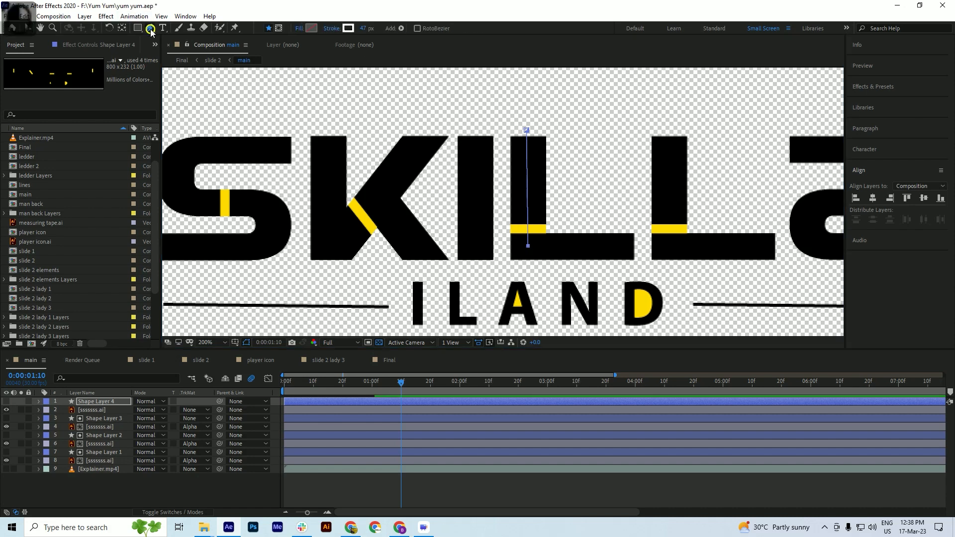
left_click(528, 231)
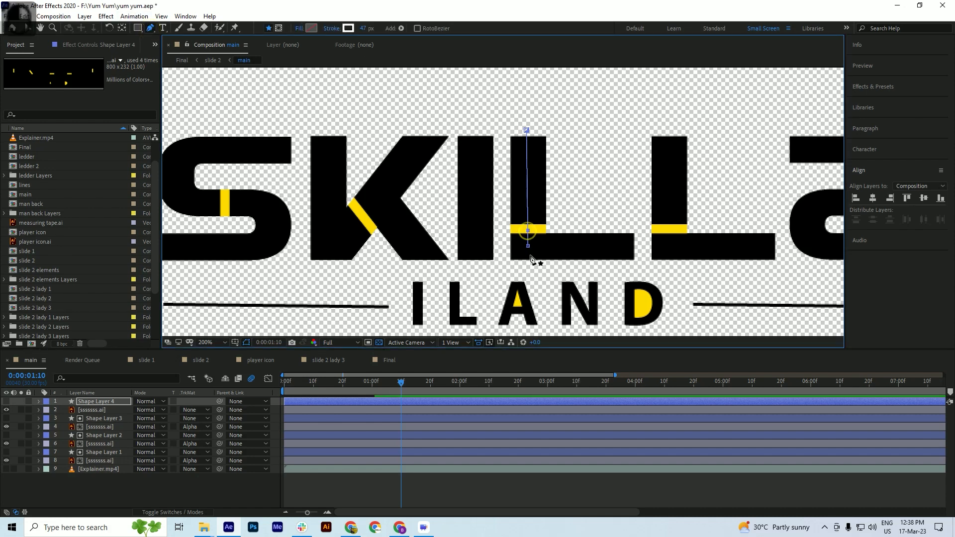
left_click_drag(529, 250, 640, 250)
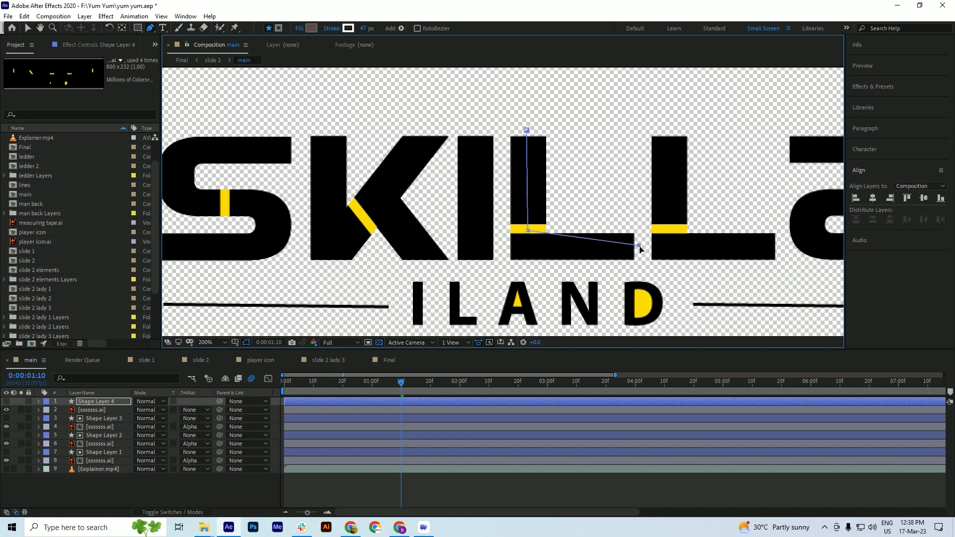
left_click_drag(528, 231, 528, 247)
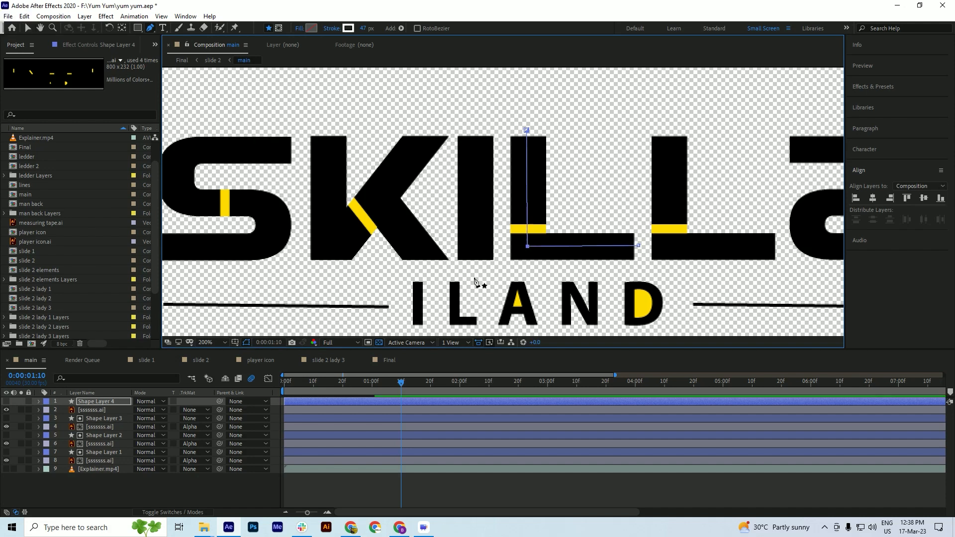
Set the top logo layer's track matte to Alpha Matte "Shape Layer 4" and scrub to 0:00:01:16 to check the reveal
left_click(81, 411)
left_click(195, 410)
left_click(213, 435)
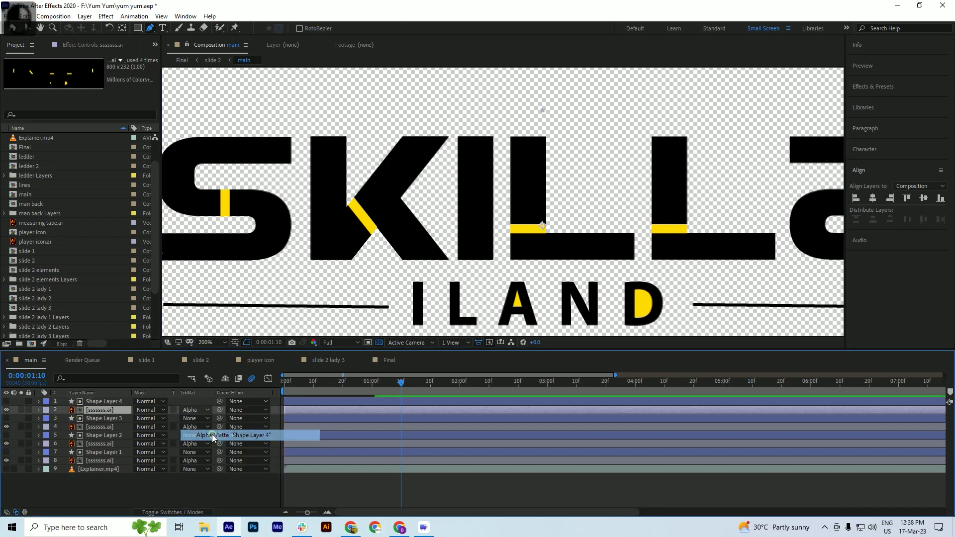
mouse_move(400, 383)
left_mouse_down()
mouse_move(321, 386)
mouse_move(419, 381)
left_mouse_up()
Duplicate Shape Layer 4 together with its logo layer and set the new logo copy's track matte to None
left_click(330, 402, "shift")
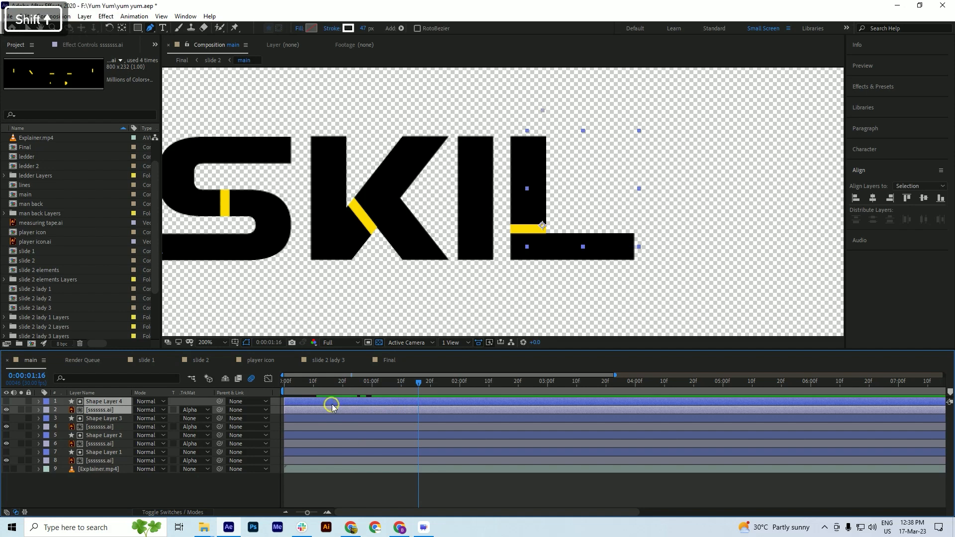
key("ctrl+d")
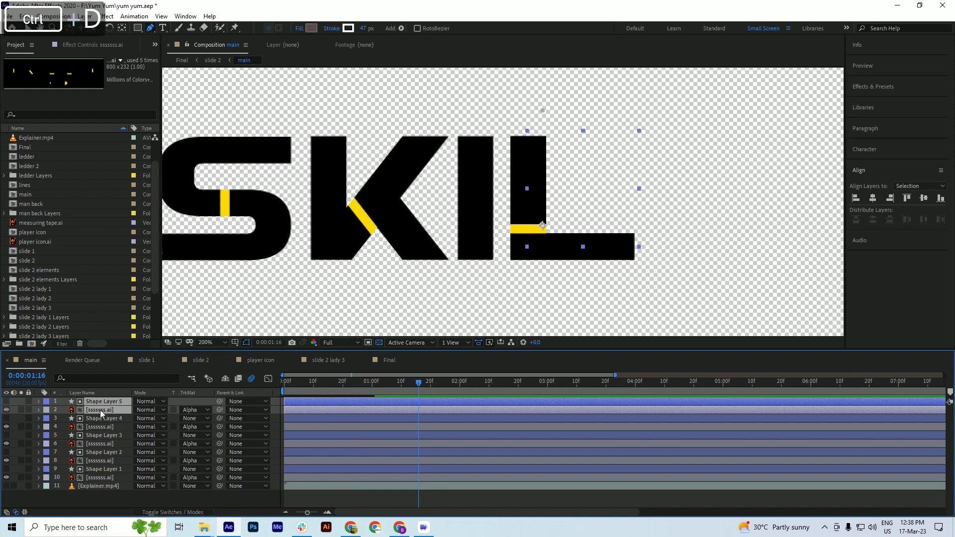
left_click(195, 410)
left_click(228, 420)
Nudge Shape Layer 5's L-shaped path to the right until it lines up with the second L
left_click(102, 417)
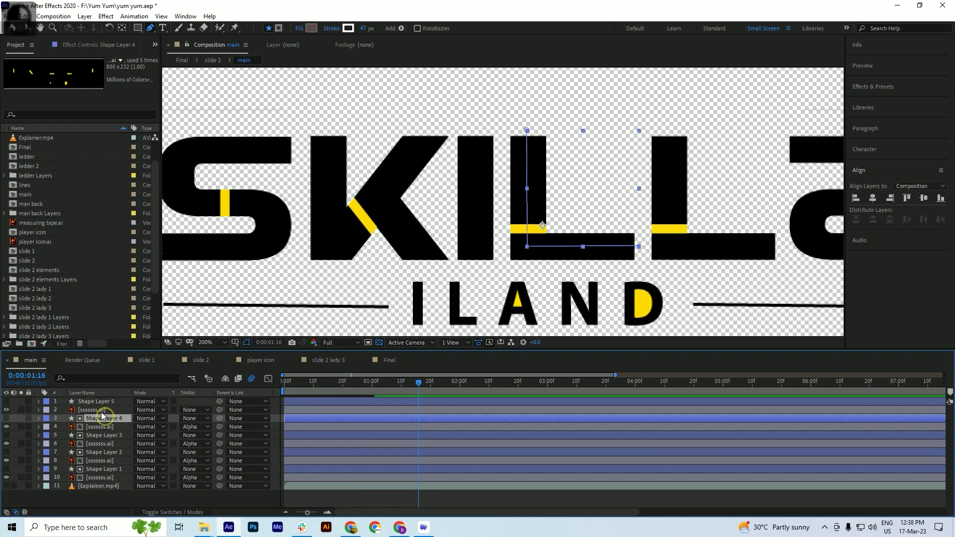
left_click(101, 401)
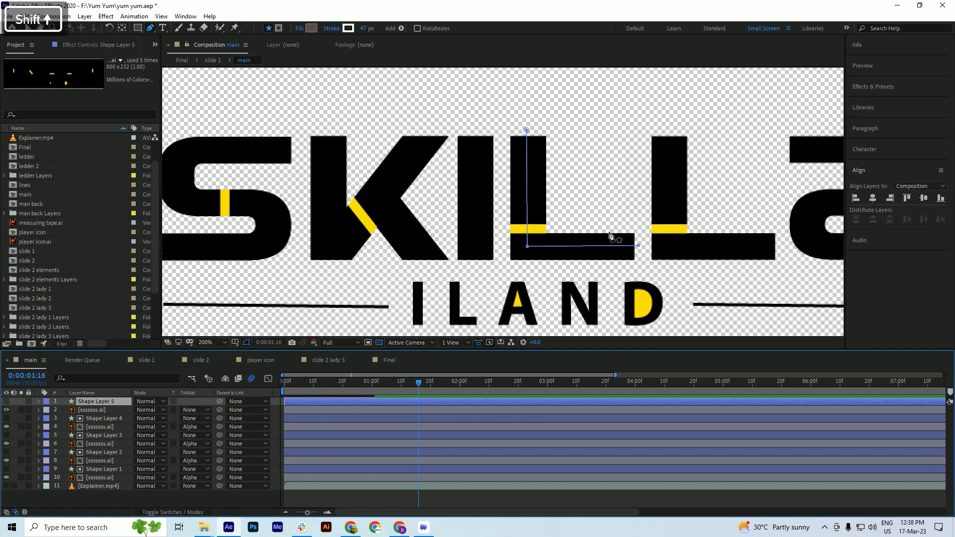
key("Right")
key("Right")
key("Right")
key("Right")
key("Right")
key("Right")
key("Right")
key("Right")
key("Right")
key("Right")
key("Right")
key("Right")
key("Right")
key("Right")
key("Right")
key("Right")
key("Right")
key("Right")
key("Right")
key("Right")
key("Right")
key("Right")
key("Right")
key("Right")
key("Right")
key("Right")
key("Right")
key("Right")
key("Right")
key("Right")
key("Right")
key("Right")
key("Right")
key("Right")
key("Right")
key("Right")
key("Left")
key("Left")
key("Left")
key("Left")
key("Right")
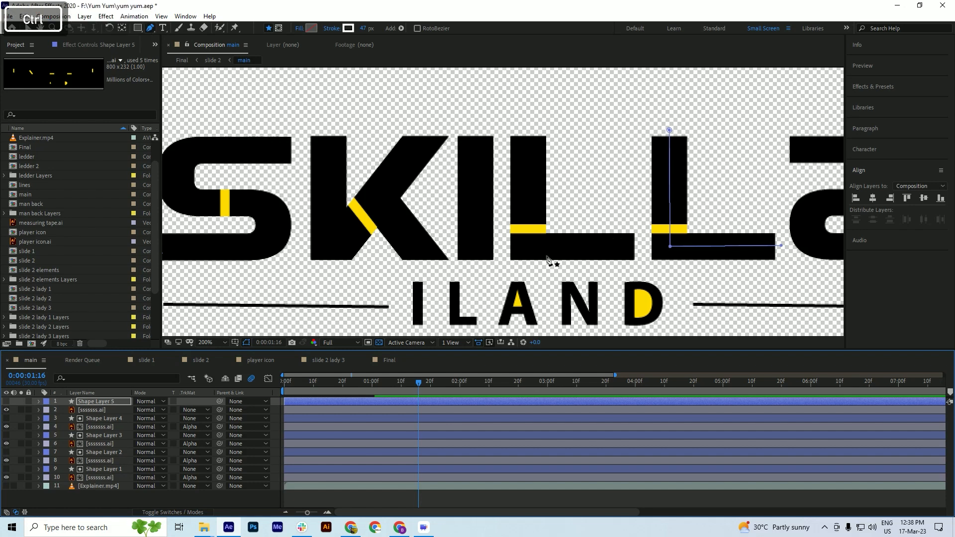
Set the top logo layer's track matte to Alpha Matte "Shape Layer 5", scrub to 0:00:01:18 to check the SKILL reveal, and save the project
left_click(96, 411)
left_click(206, 416)
left_click(211, 433)
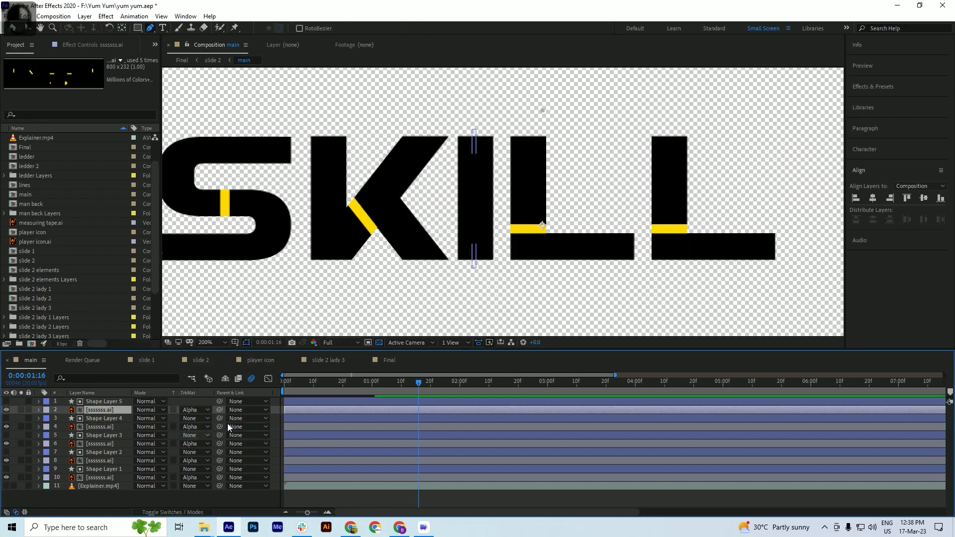
left_click_drag(402, 381, 381, 402)
scroll(289, 207, "down", 1)
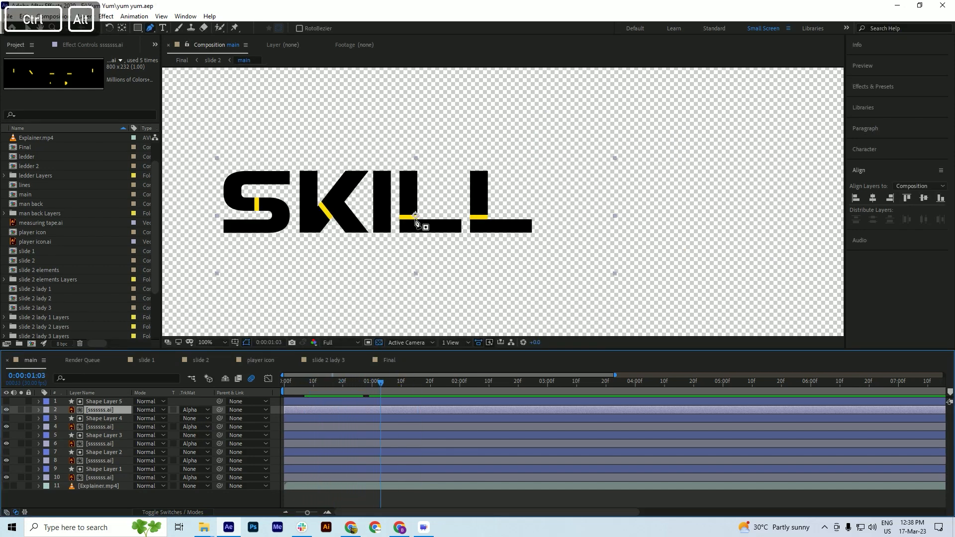
left_click_drag(381, 385, 411, 390)
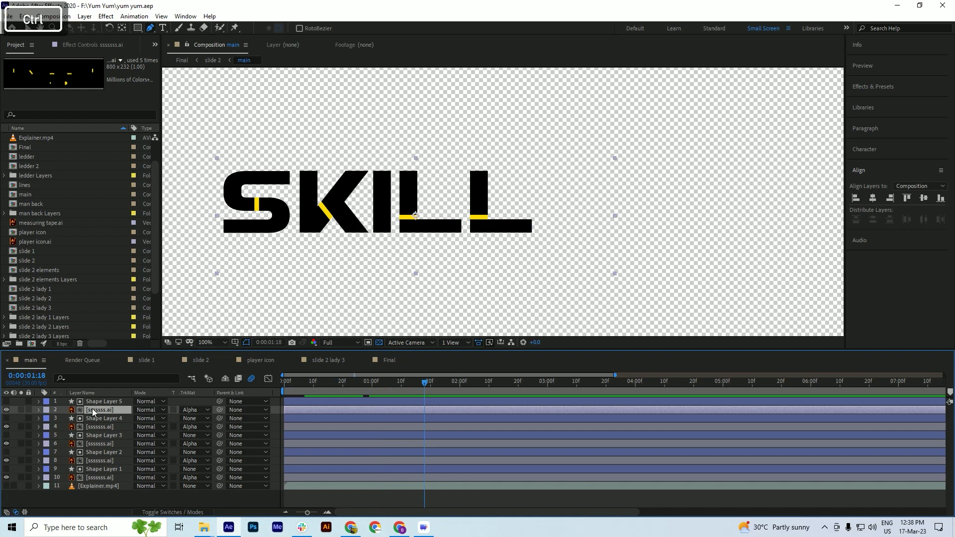
key("ctrl+s")
Duplicate Shape Layer 5 together with its logo layer, save the project, and set the copied logo layer's track matte to None
left_click(107, 404, "ctrl")
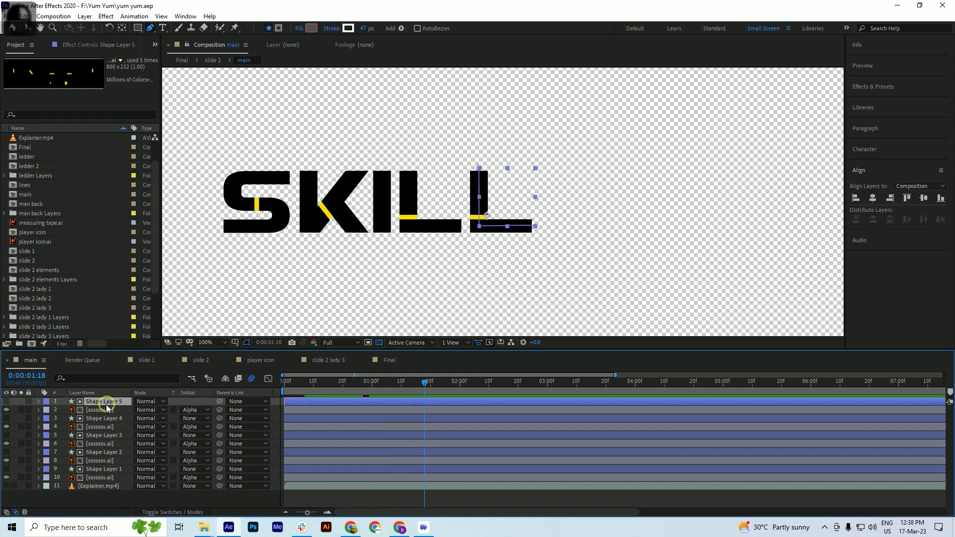
key("ctrl+d")
key("ctrl+s")
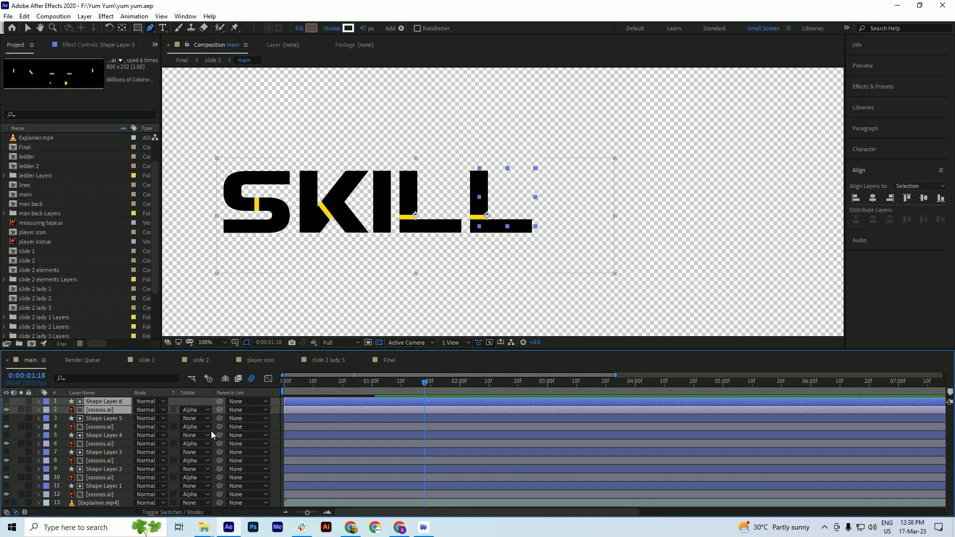
left_click(200, 410)
left_click(204, 421)
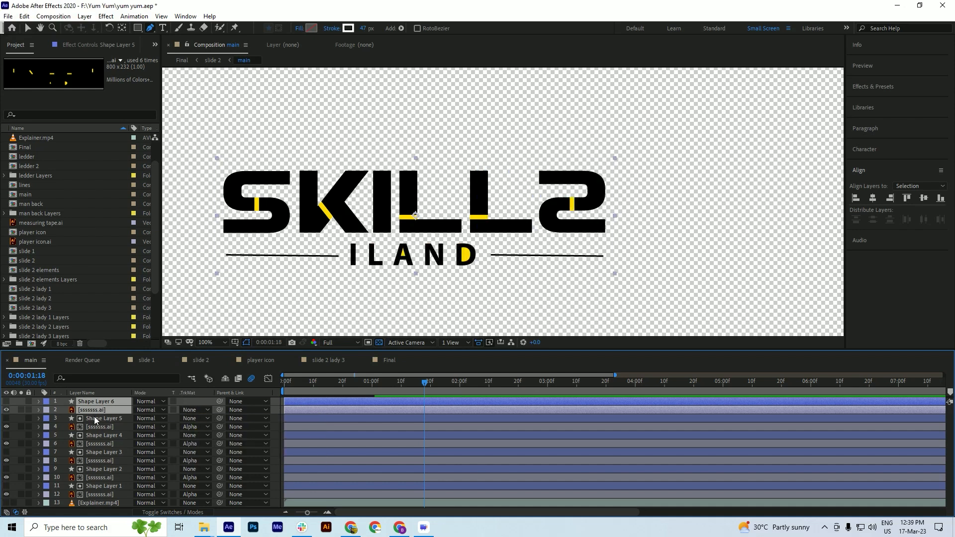
Trace the final S-shaped letter with a new curved Pen path in Shape Layer 6, from its upper arm to its lower arm, and save
left_click(94, 419)
left_click(97, 401)
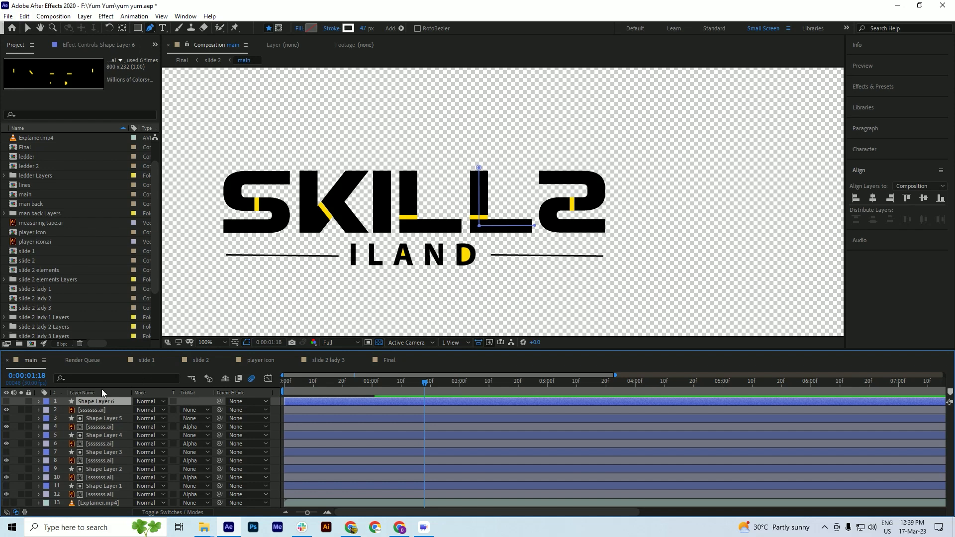
left_click(39, 401)
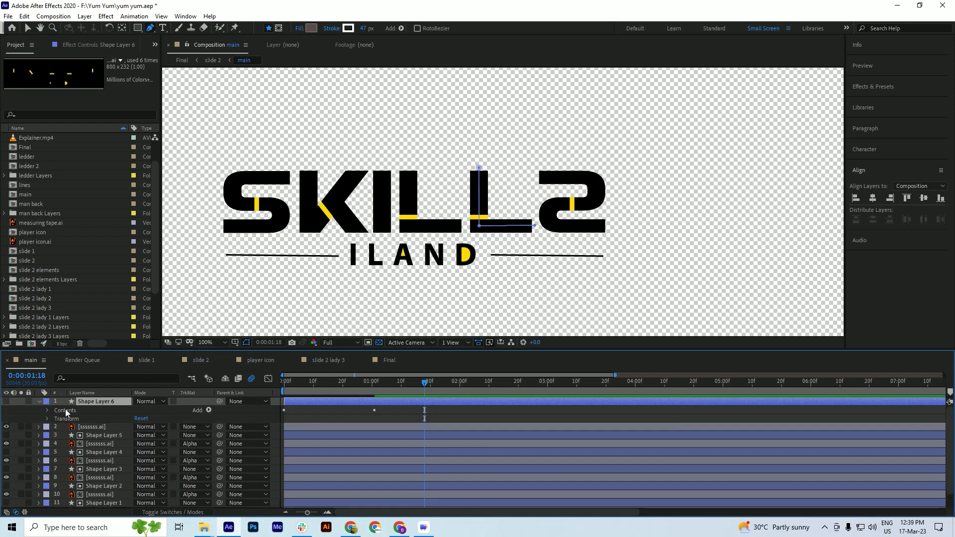
scroll(558, 185, "up", 2)
left_click(517, 176)
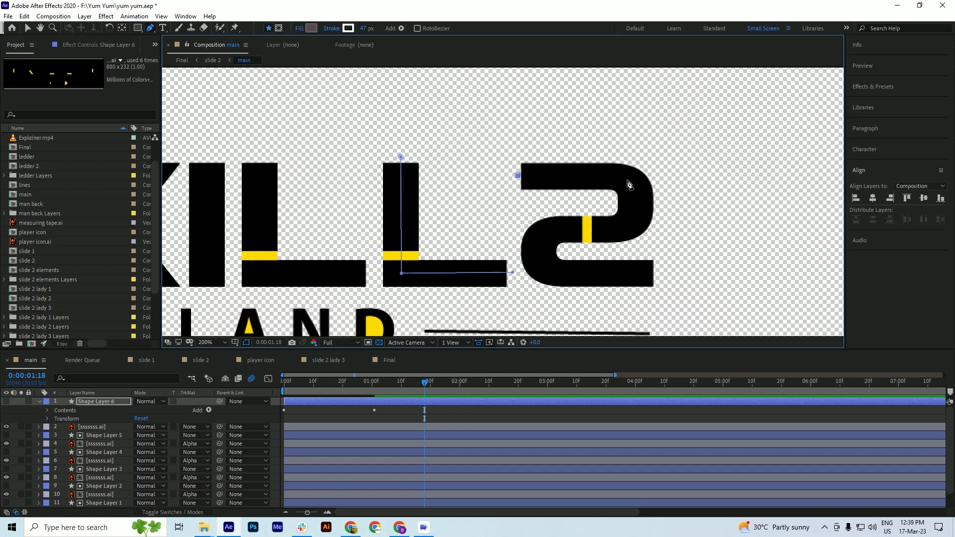
left_click(617, 176)
left_click_drag(619, 229, 577, 242)
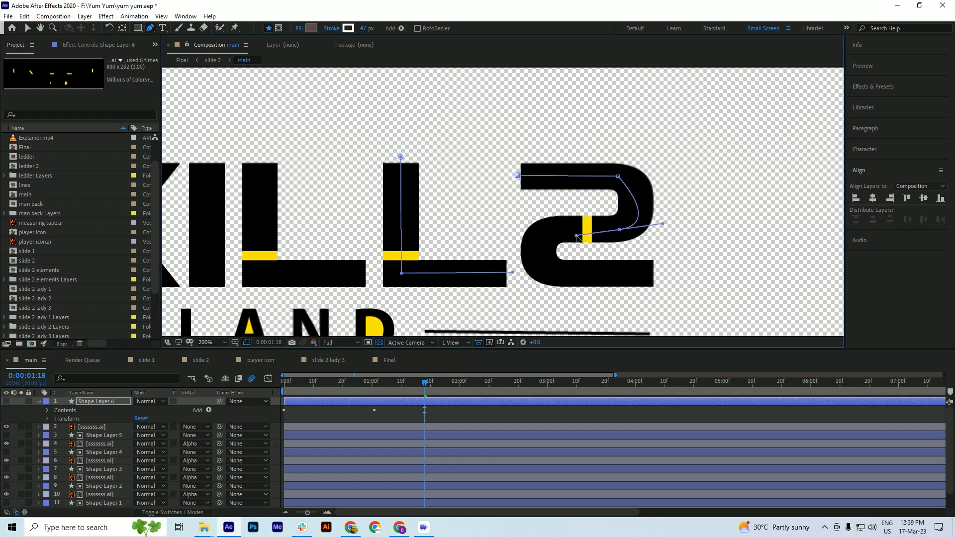
left_click(561, 232)
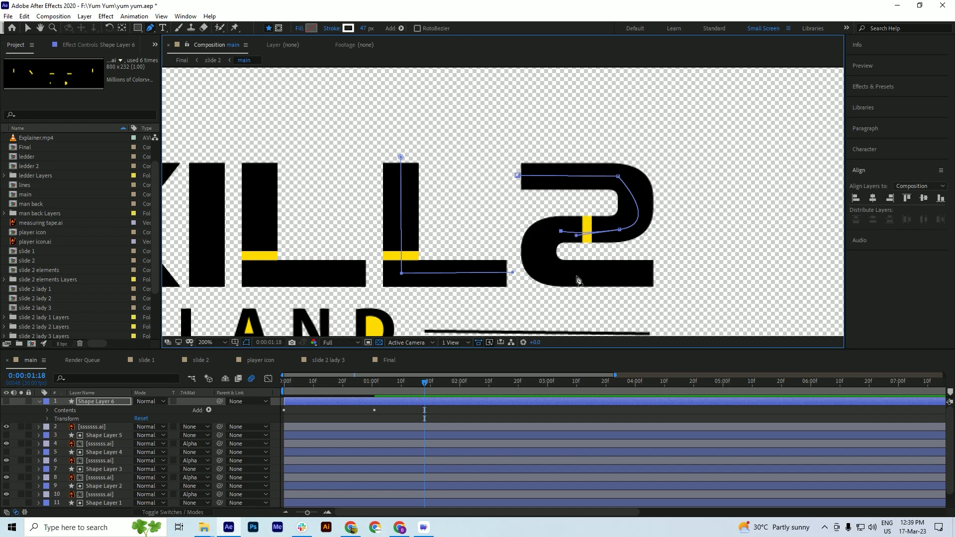
left_click_drag(568, 275, 616, 277)
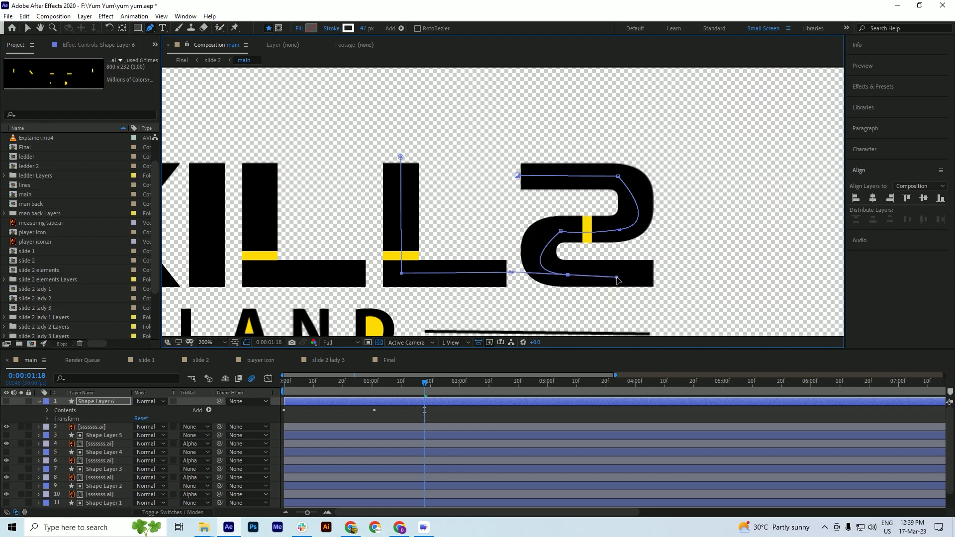
left_click(665, 269)
key("ctrl+s")
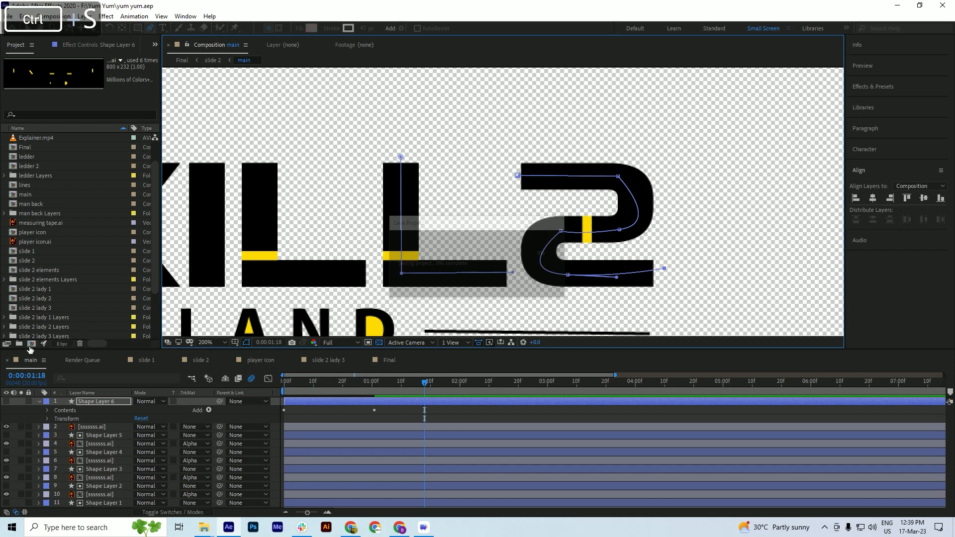
Delete the leftover L-shaped path, Shape 2, from Shape Layer 6 and collapse the layer
left_click(42, 402)
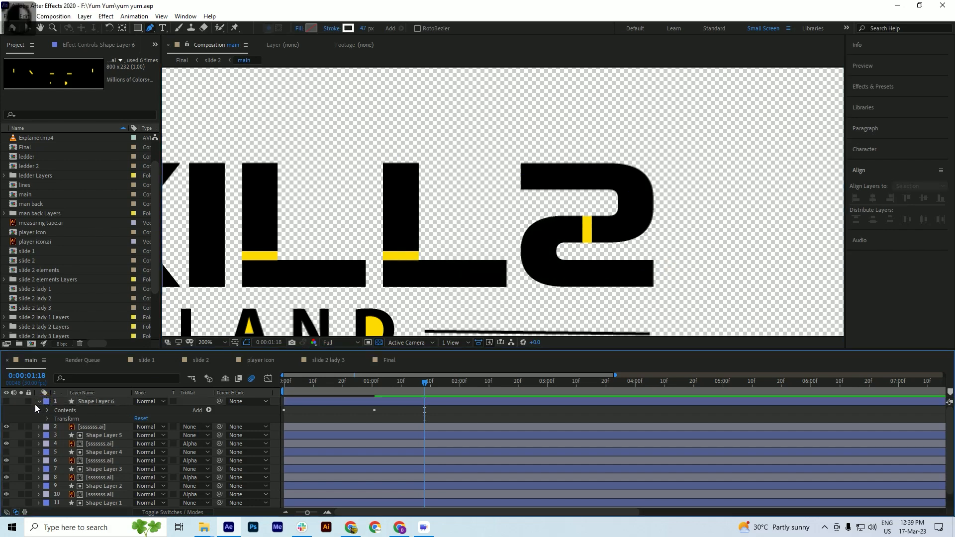
left_click(47, 410)
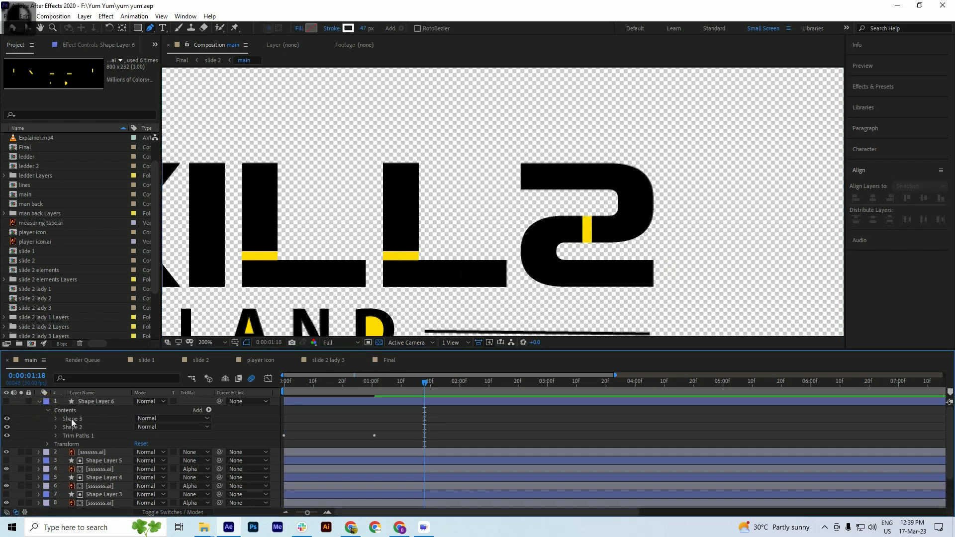
left_click(73, 427)
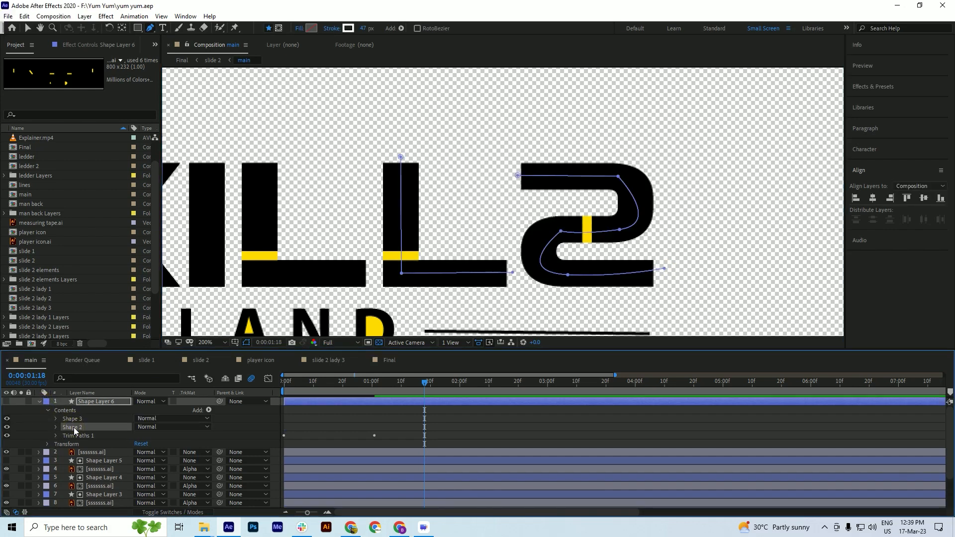
key("Delete")
left_click(39, 402)
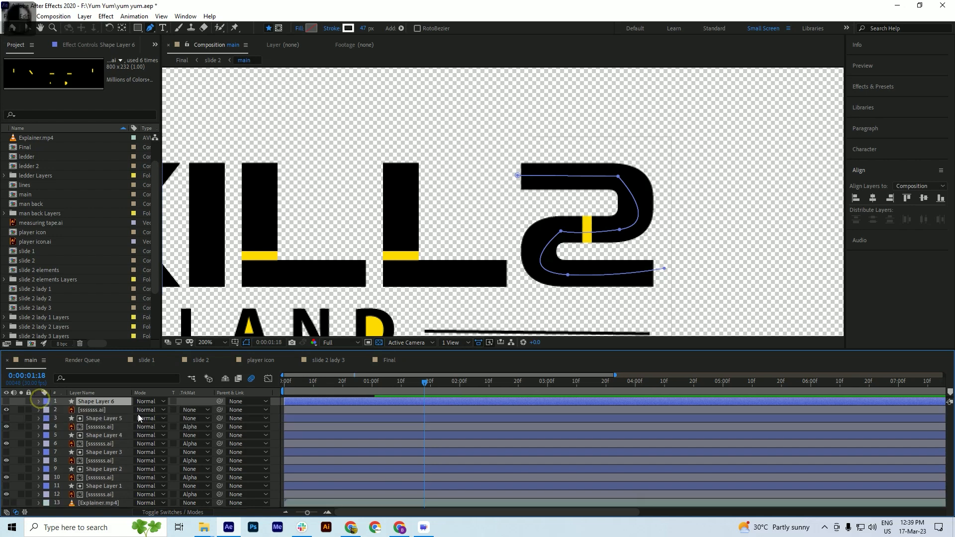
Set the track matte of the logo layer below Shape Layer 6 to Alpha Matte "Shape Layer 6"
left_click(98, 410)
left_click(194, 410)
left_click(214, 432)
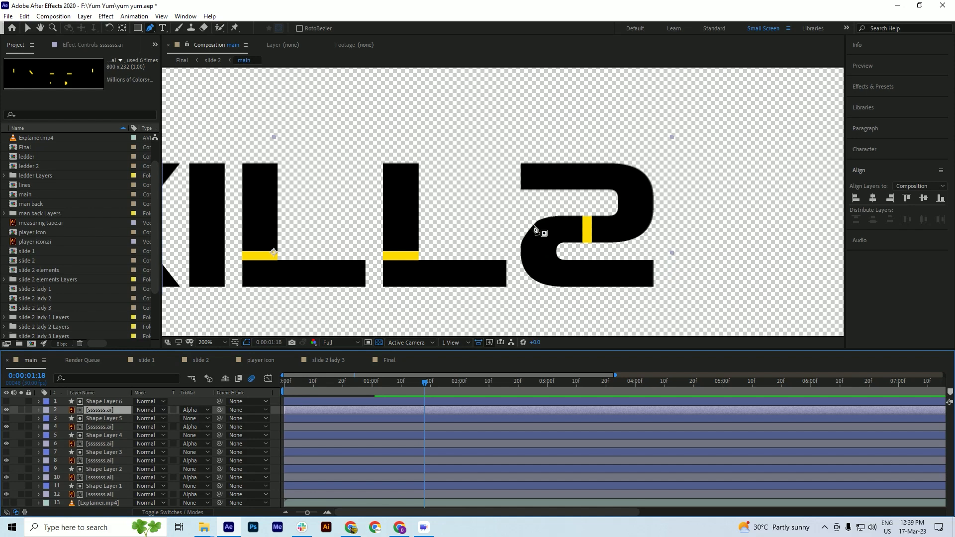
Straighten the middle stroke of Shape Layer 6's S path by adjusting its left vertex and handle, save, and scrub to 0:00:01:07
left_click(99, 401)
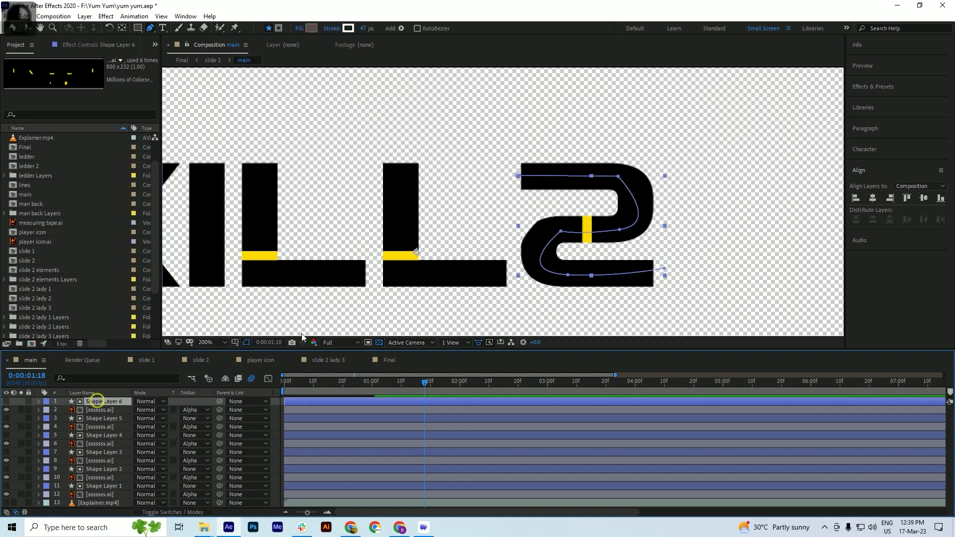
left_click(561, 232)
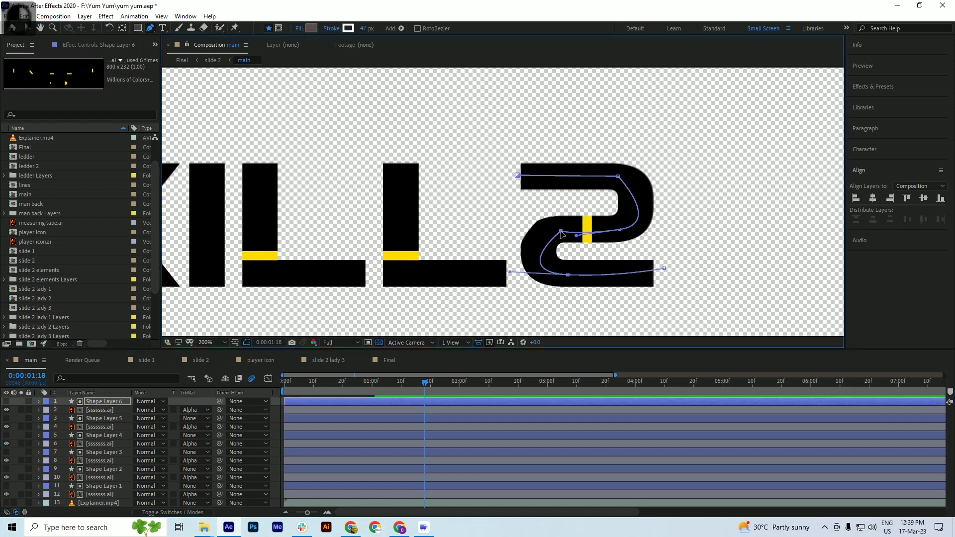
scroll(562, 235, "up", 2)
left_click_drag(563, 231, 549, 231)
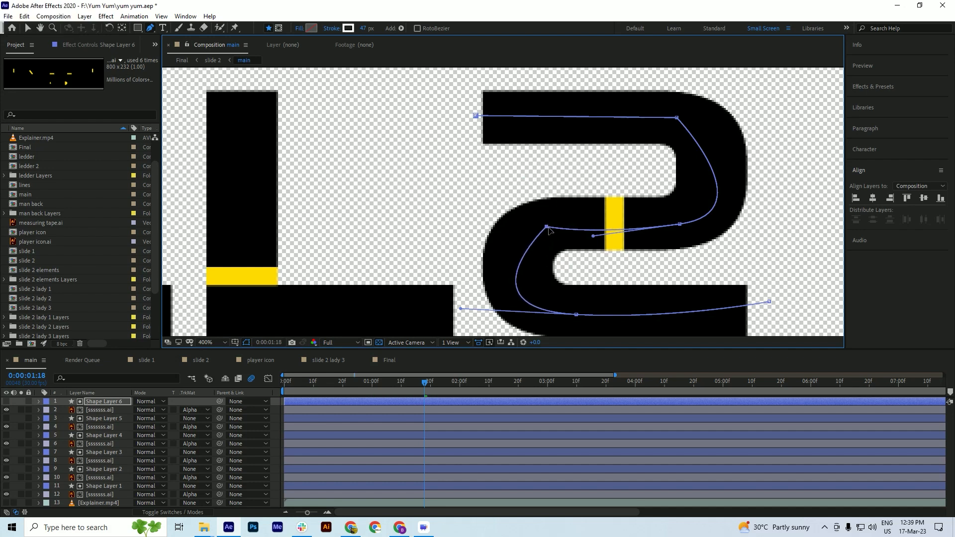
left_click_drag(593, 236, 594, 227)
key("ctrl+s")
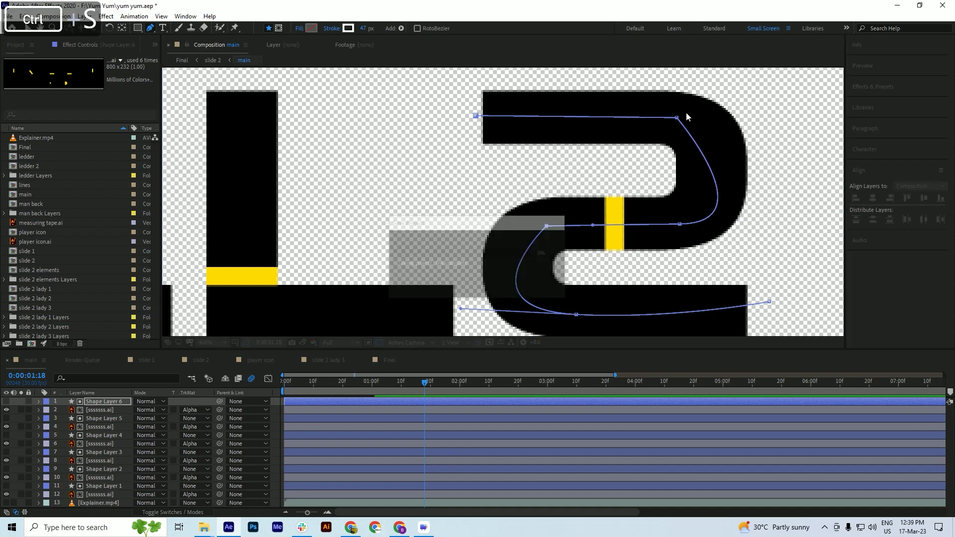
scroll(517, 175, "down", 2)
key("ctrl+s")
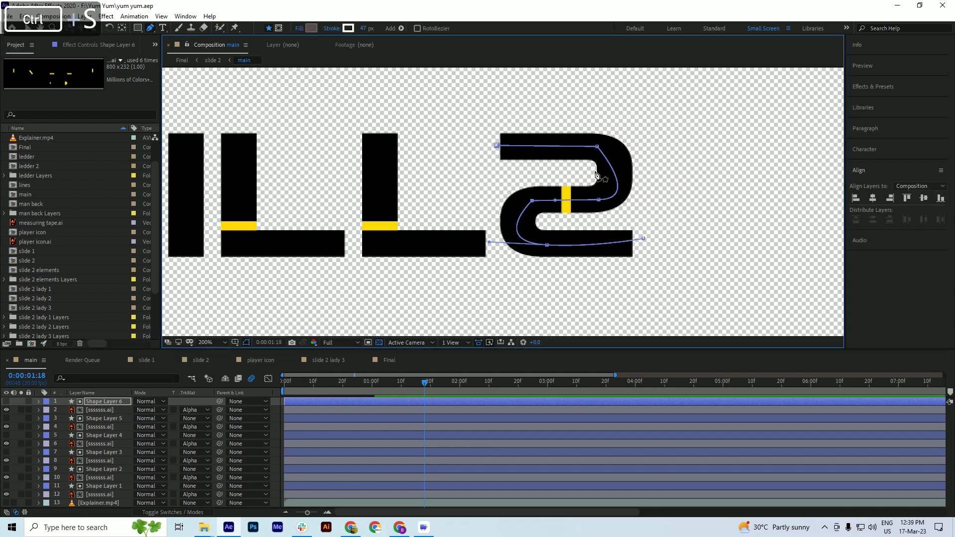
scroll(611, 214, "down", 1)
left_click_drag(398, 384, 390, 401)
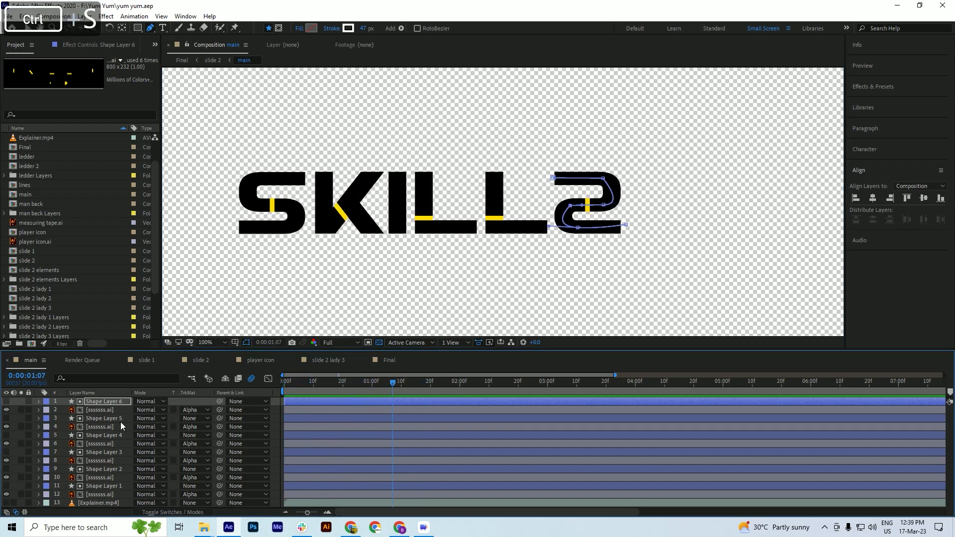
Duplicate Shape Layer 6 together with its logo layer, save the project, and set the copied logo layer's track matte to No Track Matte
left_click(107, 409)
left_click(105, 401, "shift")
key("ctrl+d")
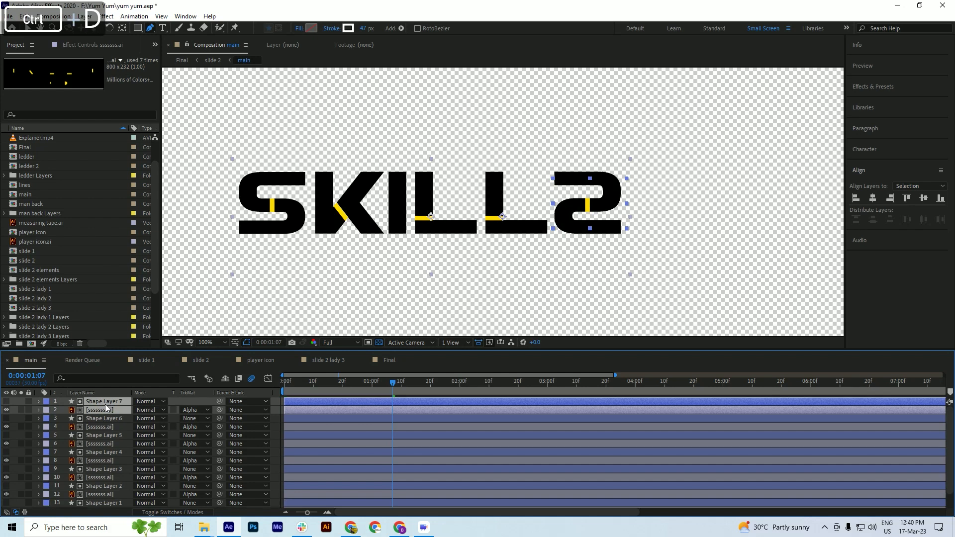
key("ctrl+s")
scroll(547, 172, "down", 1)
scroll(506, 195, "up", 1)
key("ctrl+s")
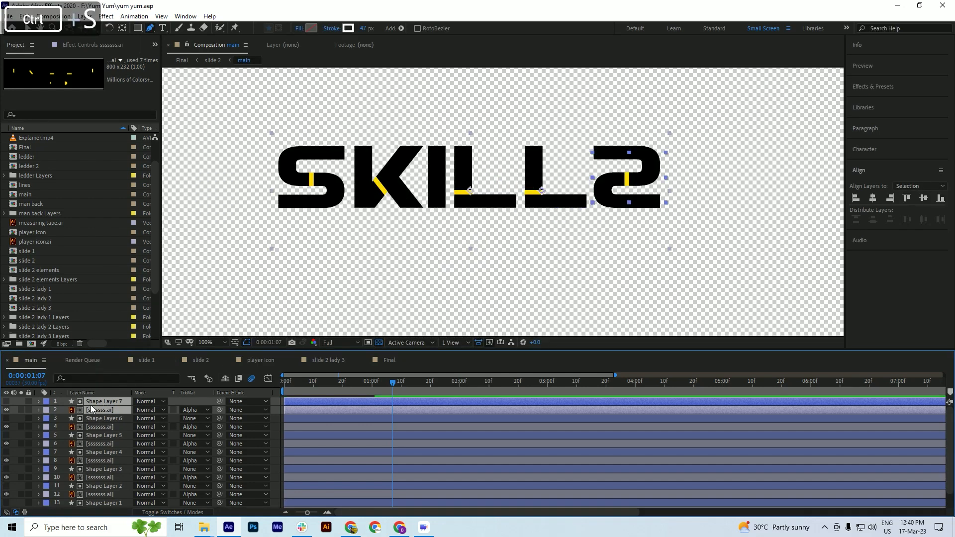
left_click(194, 409)
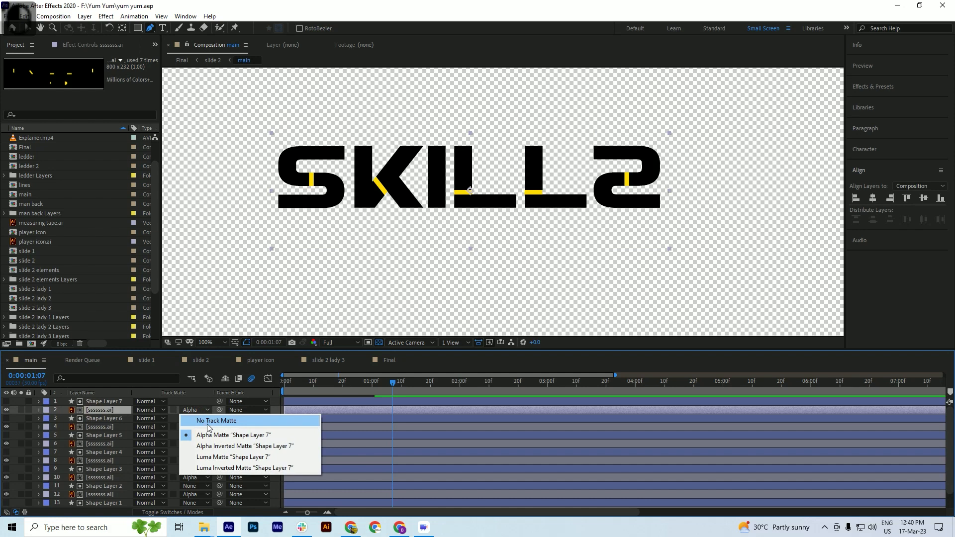
left_click(209, 418)
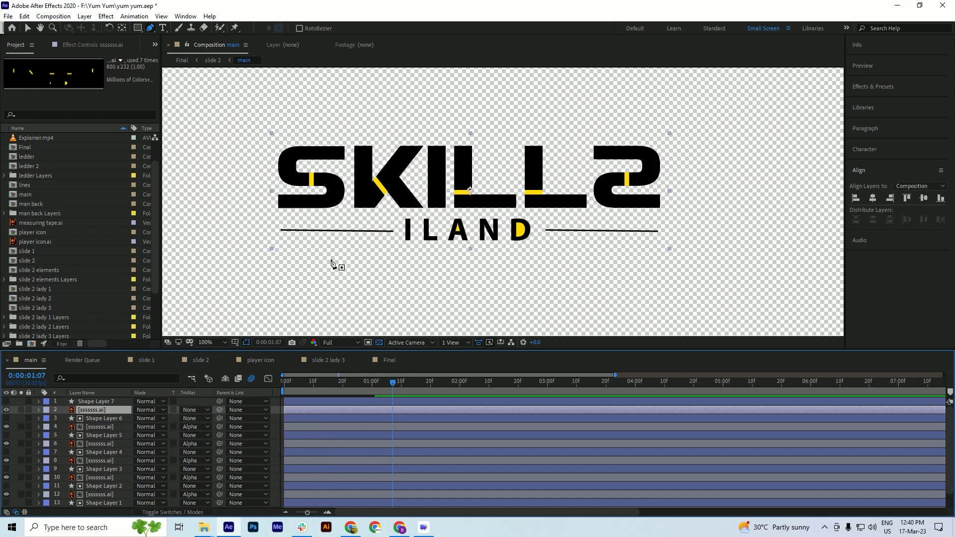
Draw a narrow closed rectangular Pen path in Shape Layer 7 between the left line and the I of ILAND, and save
key("ctrl+alt")
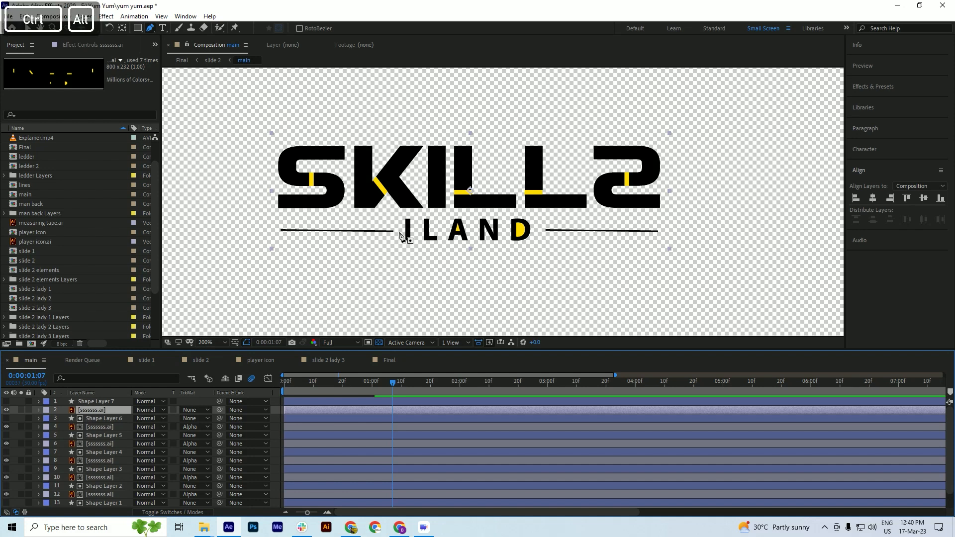
scroll(400, 235, "up", 1)
left_click(96, 401)
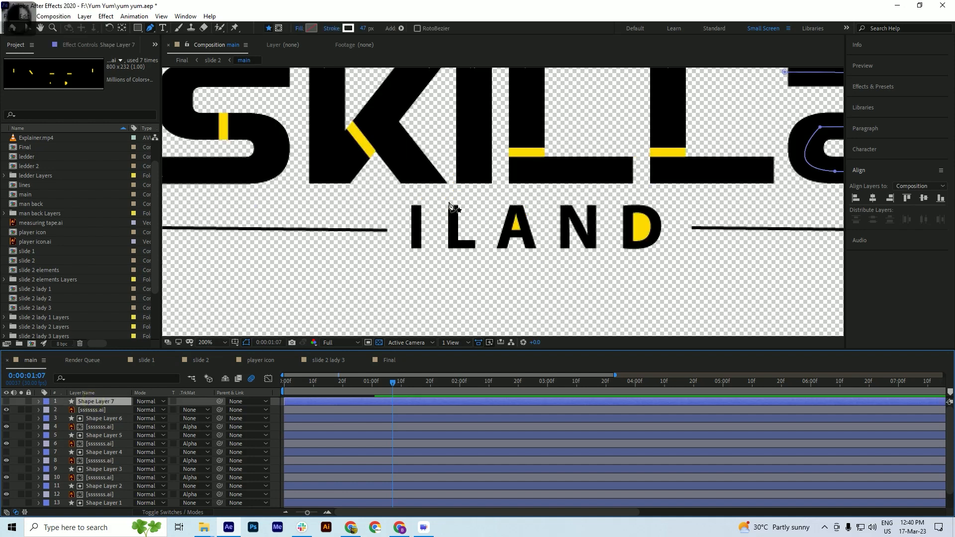
left_click(401, 245)
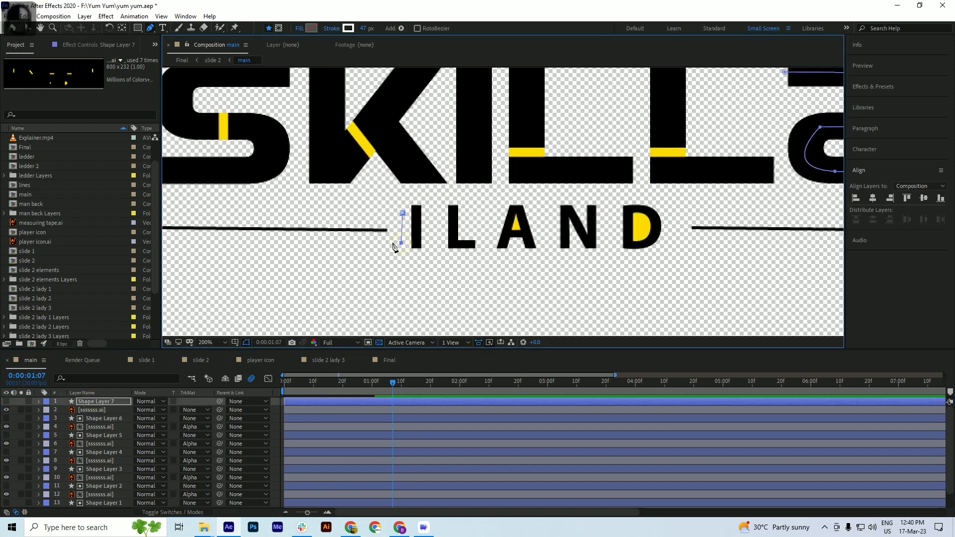
left_click(400, 244)
left_click_drag(402, 245, 401, 243)
left_click(393, 241)
left_click(393, 242)
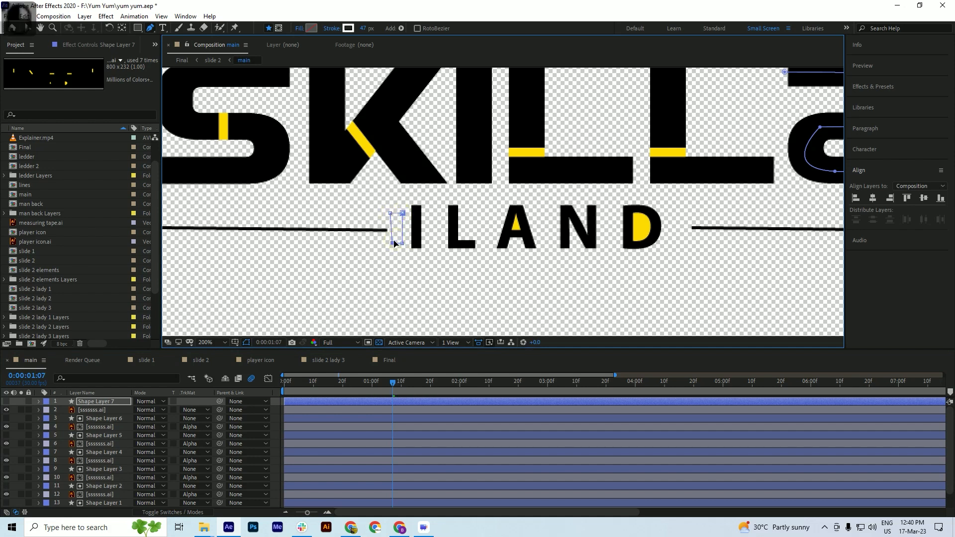
scroll(448, 215, "down", 1)
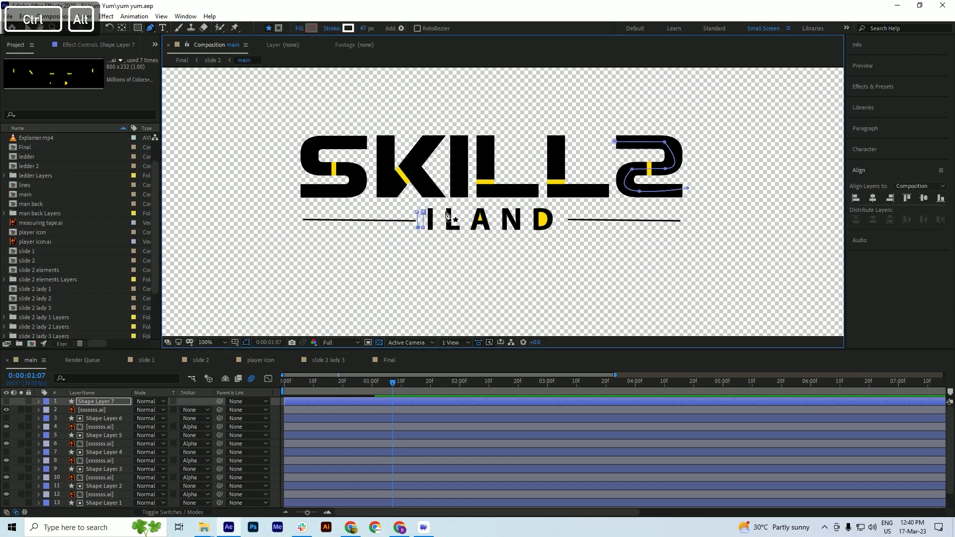
key("ctrl+s")
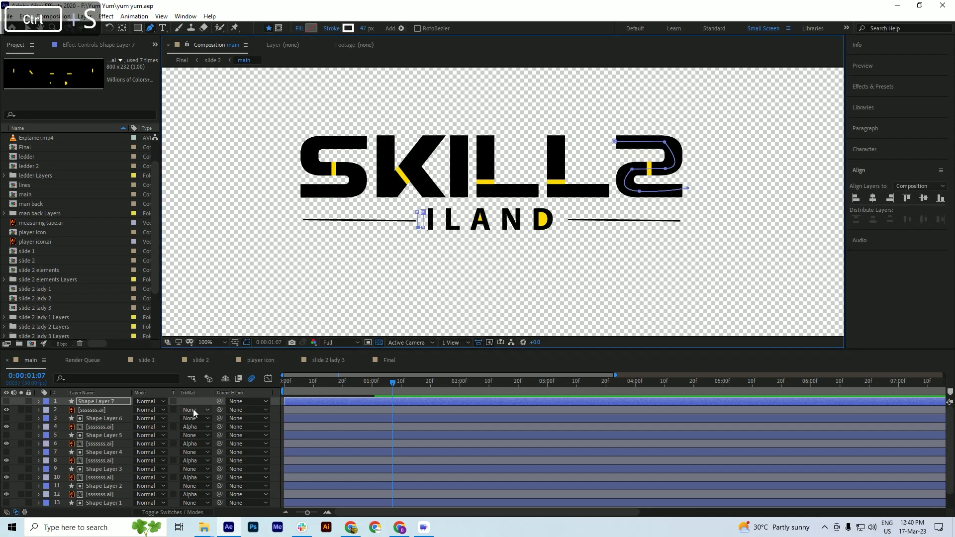
Delete the leftover S-shaped path, Shape 3, from Shape Layer 7
left_click(39, 401)
left_click(47, 410)
left_click(70, 427)
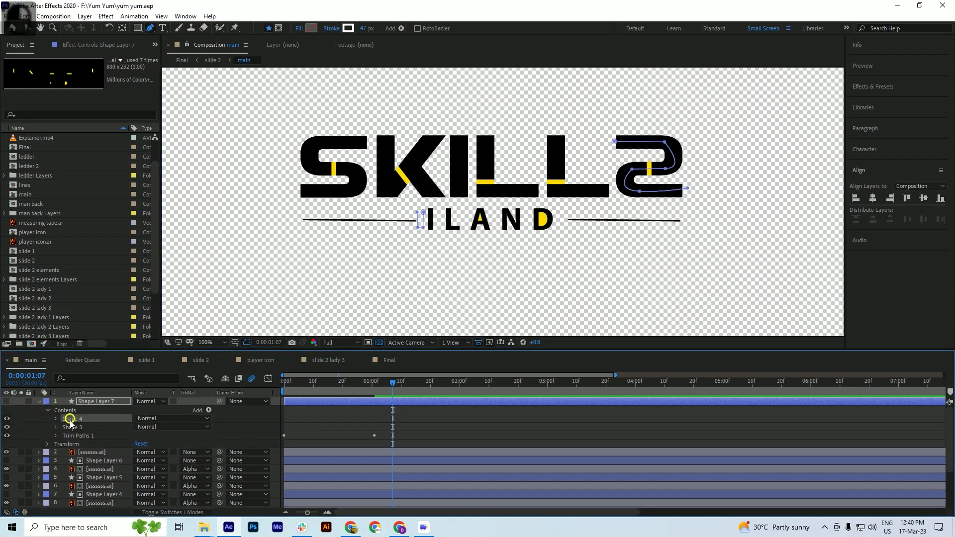
key("Delete")
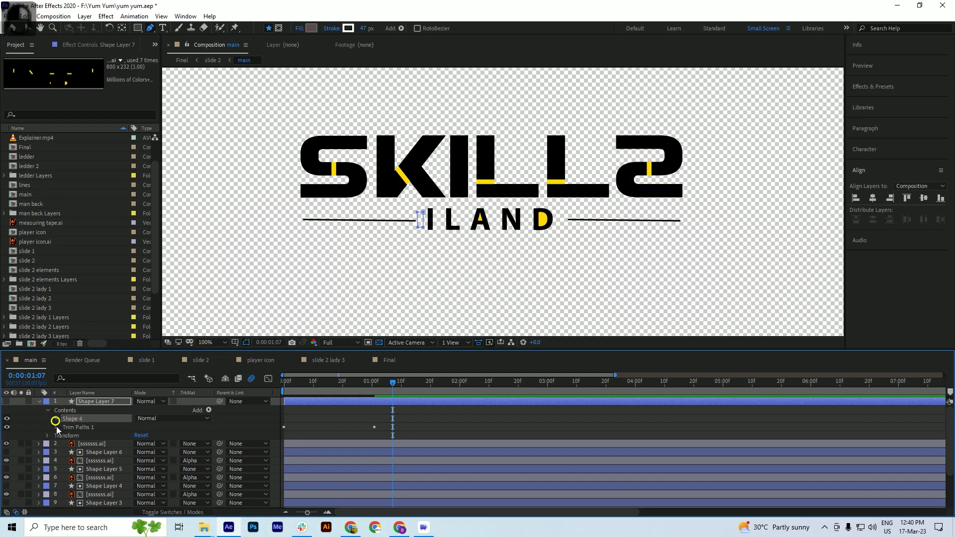
Add a Path keyframe for Shape 4 in Shape Layer 7 at the start of the timeline
left_click(56, 419)
left_click(64, 427)
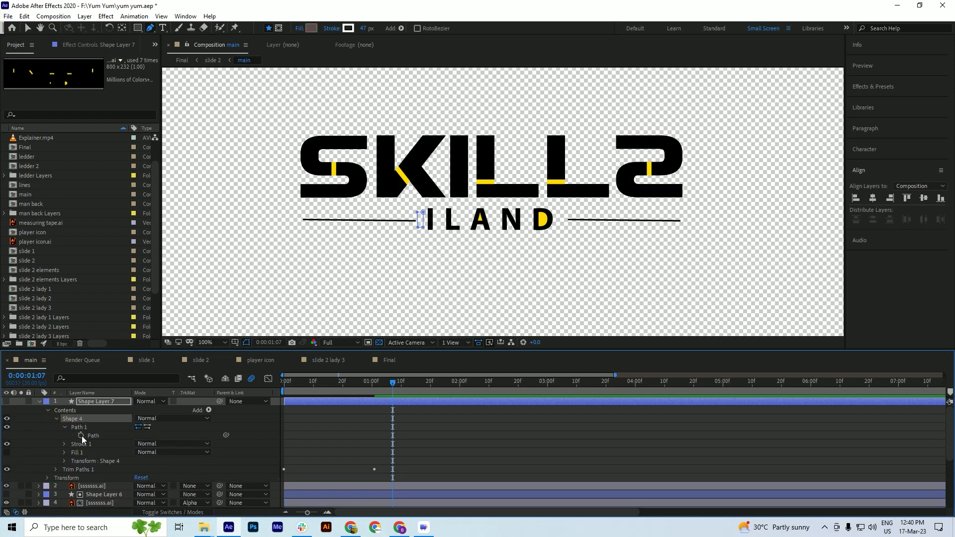
left_click_drag(324, 383, 274, 391)
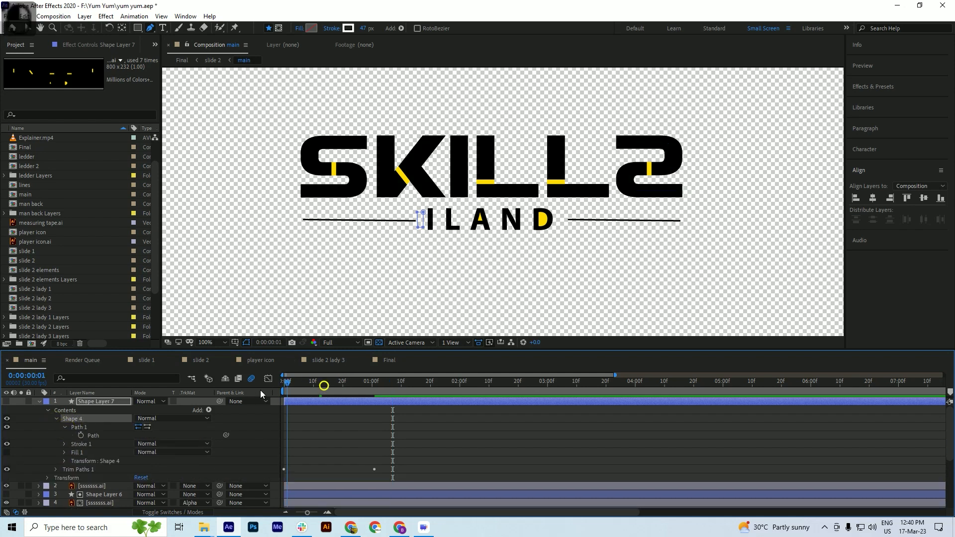
left_click(79, 435)
At 0:00:01:01, move the left points of Shape 4's path outward to enclose the whole left line, and preview the animation
left_click_drag(321, 383, 374, 403)
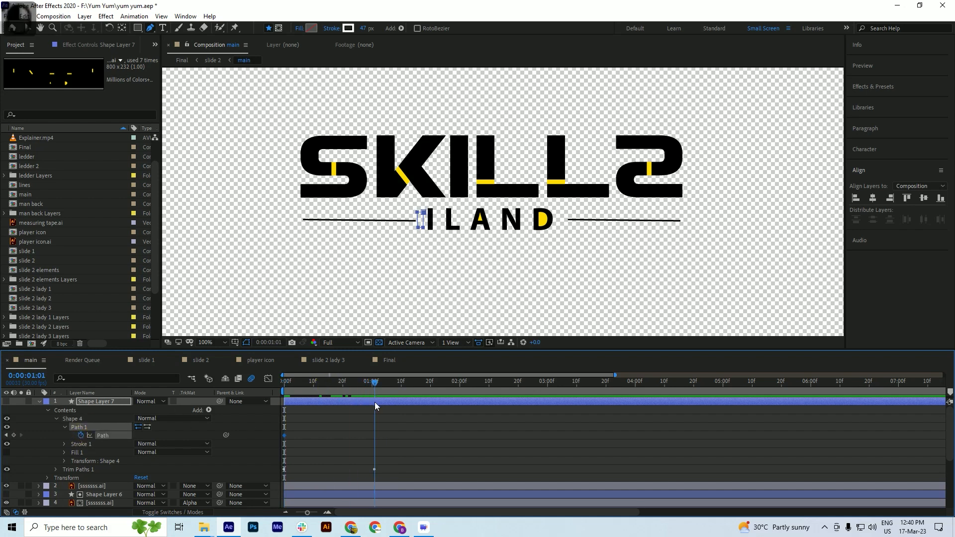
left_click(408, 210)
key("ctrl+z")
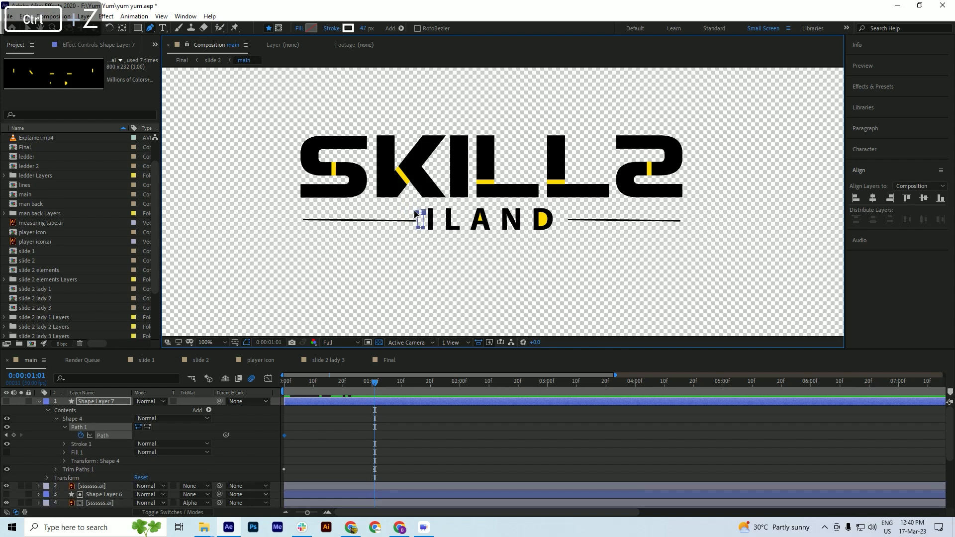
key("v")
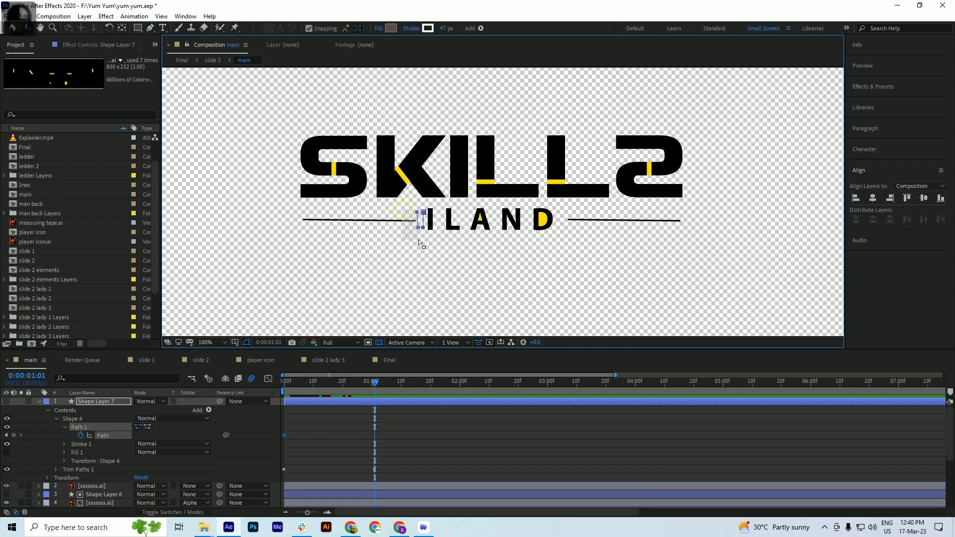
key("shift+Left")
key("shift+Left")
key("shift+Left")
key("shift+Left")
key("shift+Left")
key("shift+Left")
key("shift+Left")
key("shift+Left")
key("shift+Left")
key("shift+Left")
key("shift+Left")
key("shift+Left")
key("shift+Left")
key("shift+Left")
key("shift+Left")
key("shift+Left")
key("shift+Left")
key("shift+Left")
key("shift+Left")
key("shift+Left")
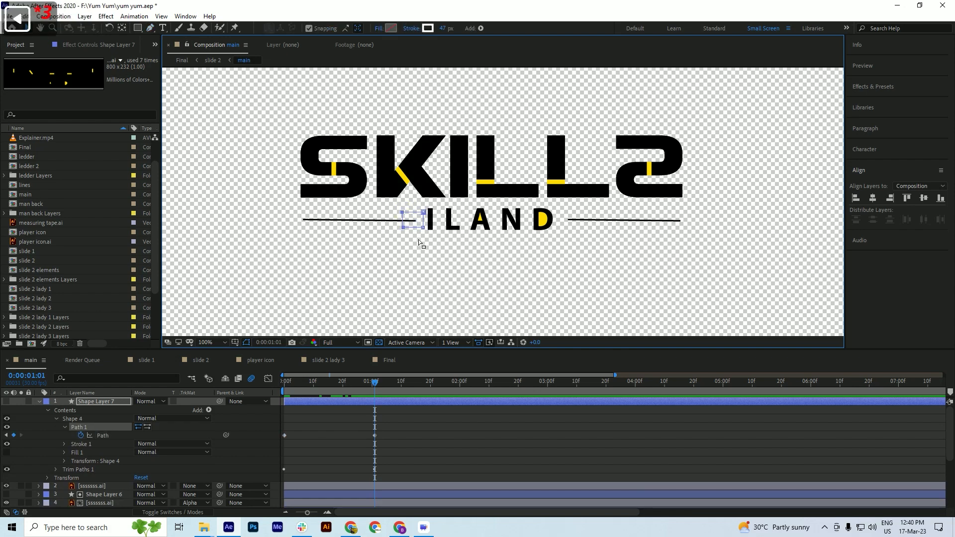
key("shift+Left")
key("shift+Left")
key("shift+Left")
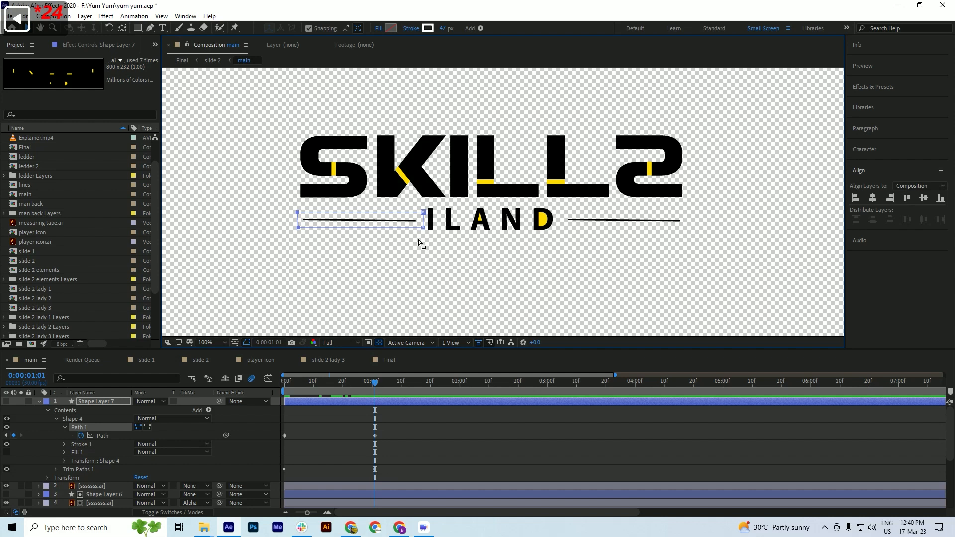
left_click_drag(358, 381, 297, 389)
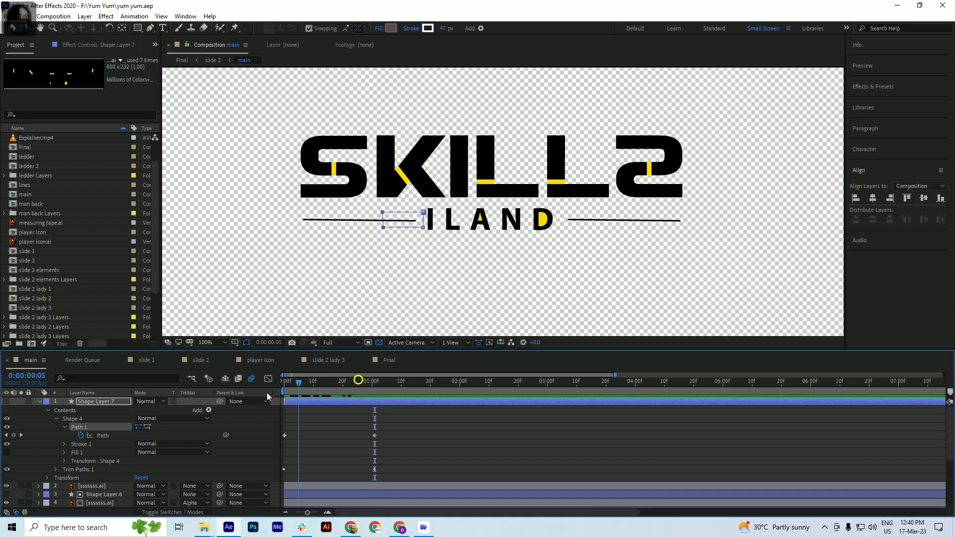
key("space")
key("space")
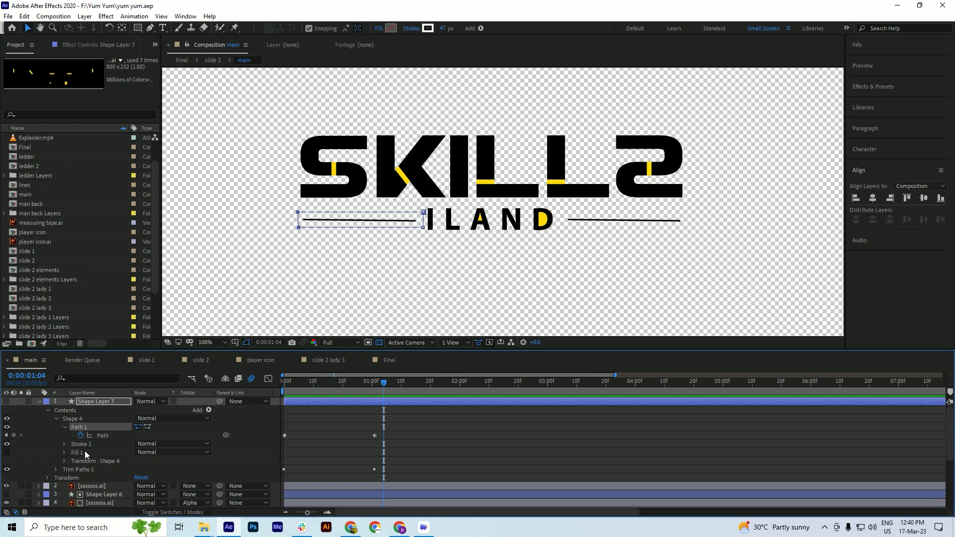
Delete Trim Paths 1 from Shape Layer 7, preview the path animation, and collapse the layer
left_click(56, 418)
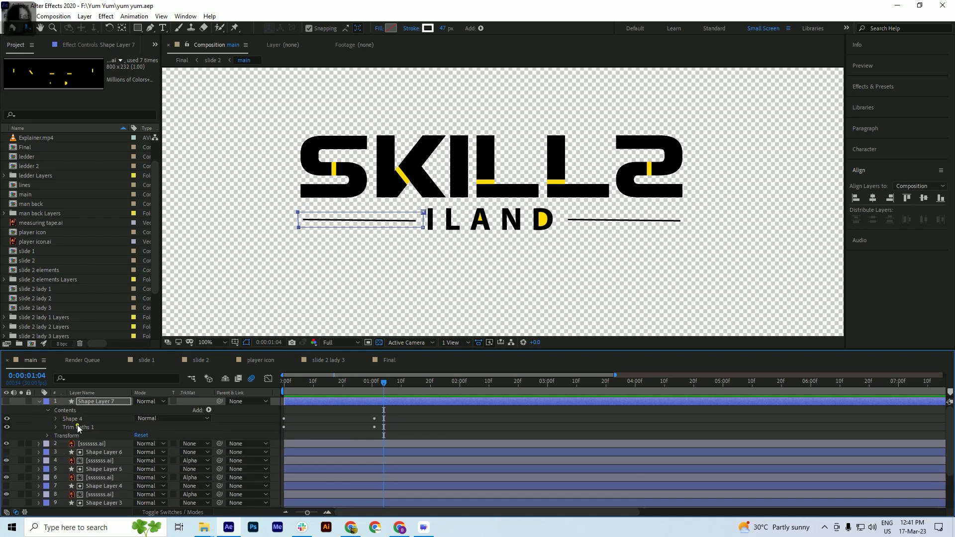
left_click(78, 426)
key("Delete")
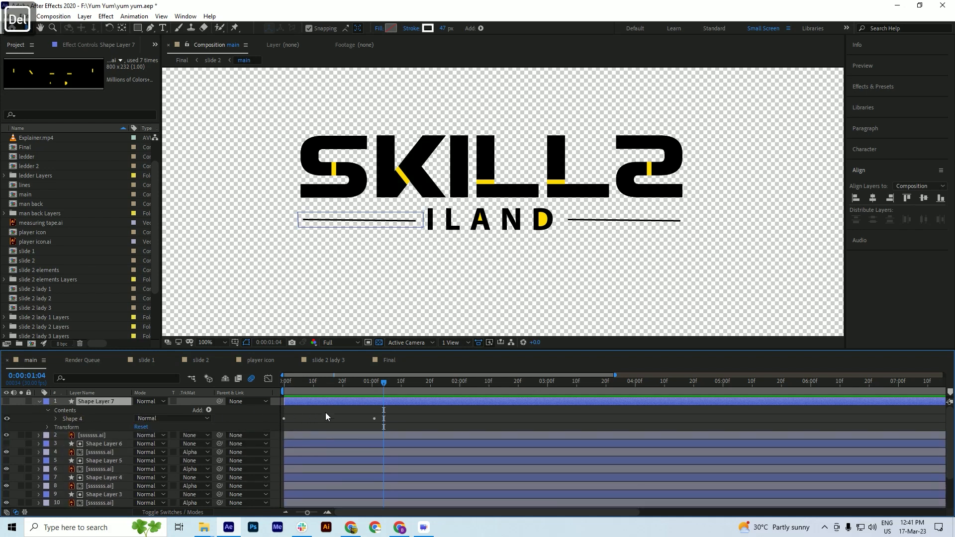
key("space")
key("space")
left_click(39, 401)
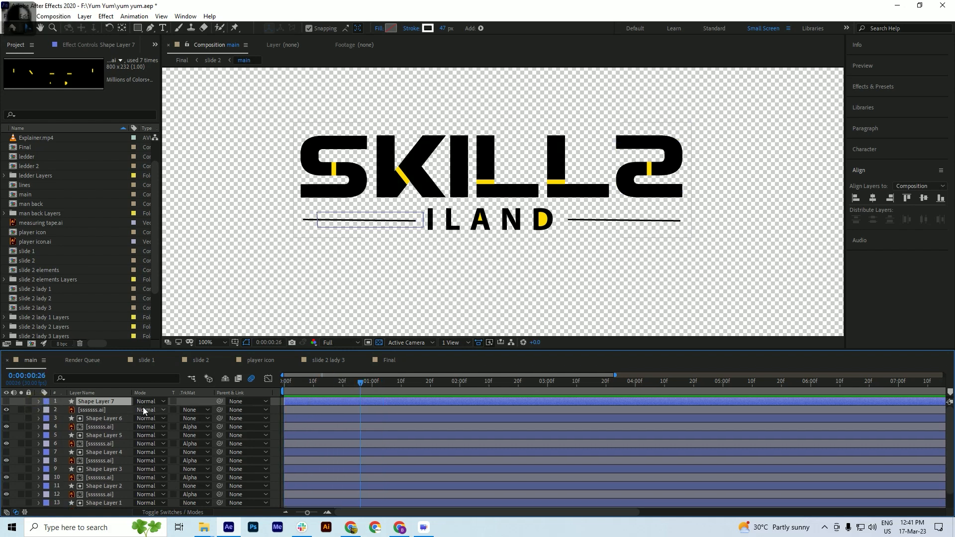
Apply an alpha track matte from Shape Layer 7 to the logo layer below it and preview the reveal
left_click(195, 409)
left_click(214, 437)
left_click_drag(360, 382, 266, 394)
key("space")
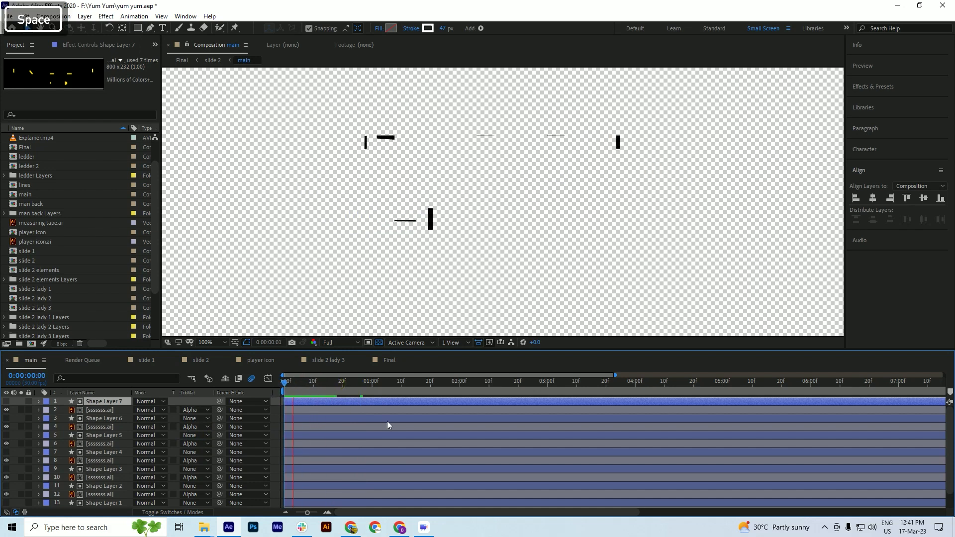
left_click_drag(276, 387, 394, 391)
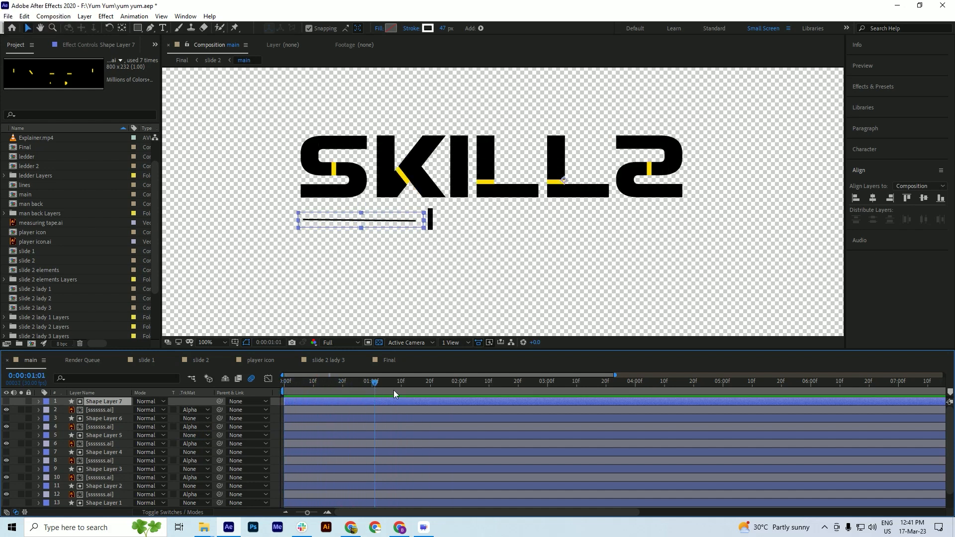
left_click_drag(458, 391, 456, 394)
key("Home")
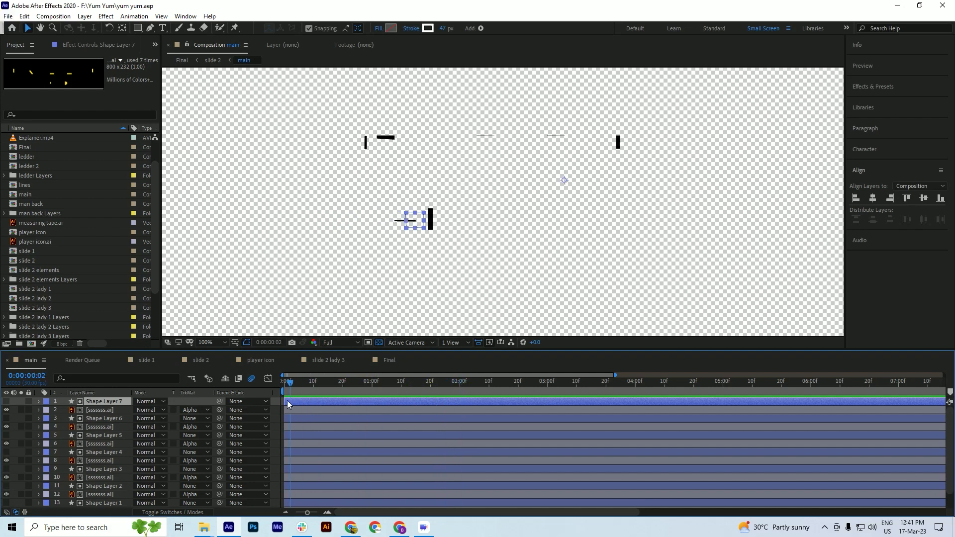
Inspect the left line's matte at the first frame and set Shape 4's stroke width in Shape Layer 7 to 0 px
left_click(91, 411)
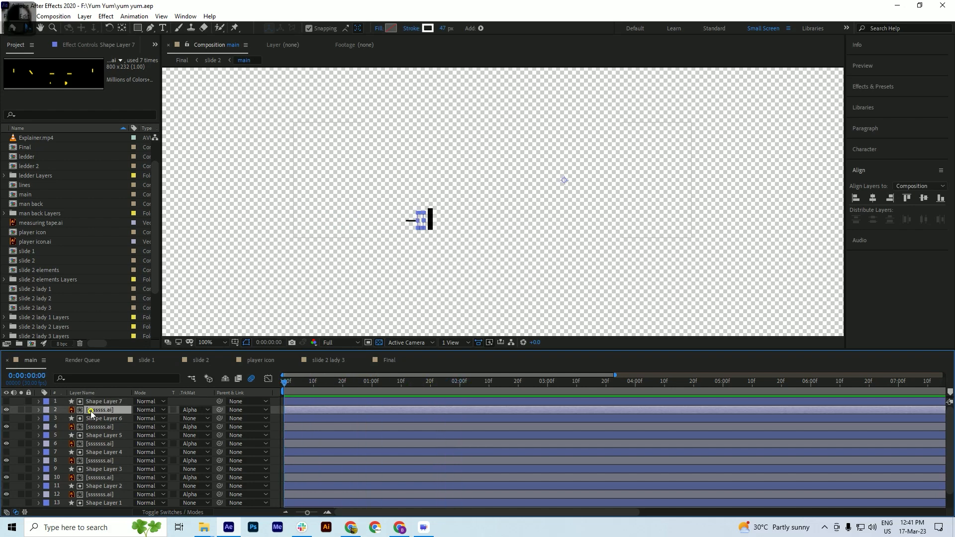
left_click(100, 403)
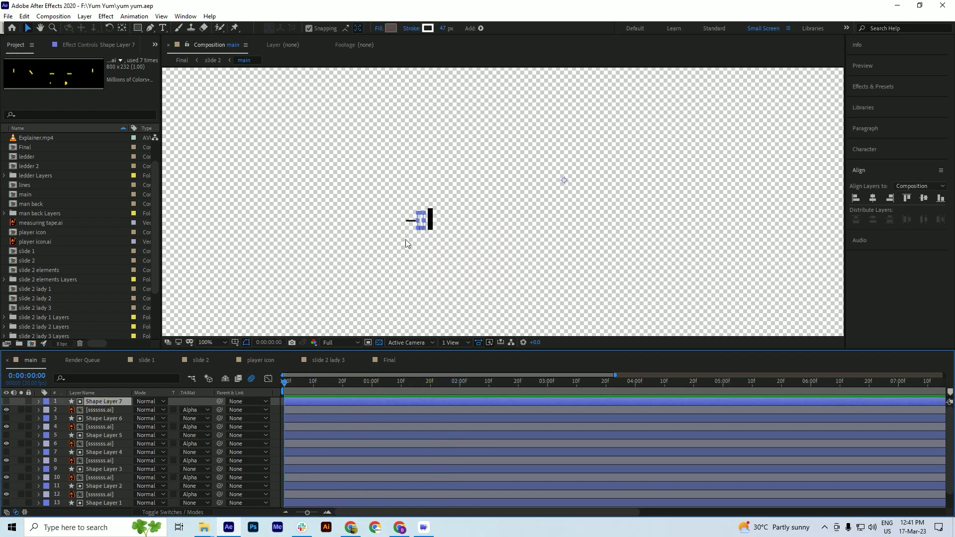
scroll(430, 219, "up", 4)
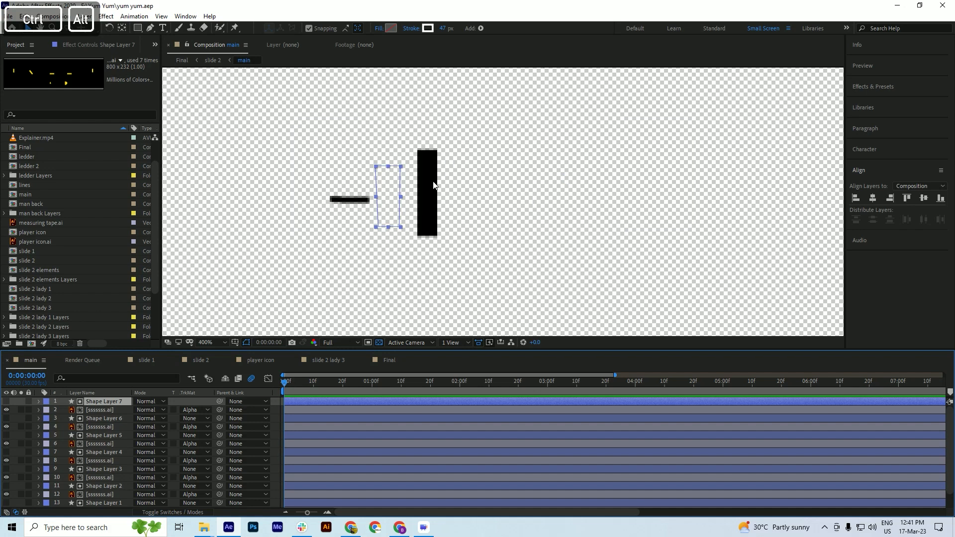
left_click(6, 409)
left_click(6, 409)
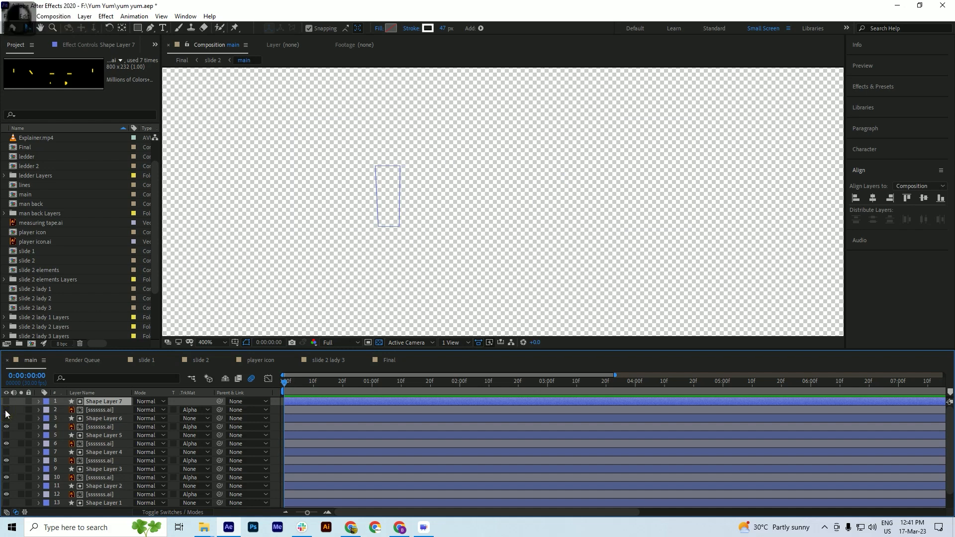
left_click(93, 408)
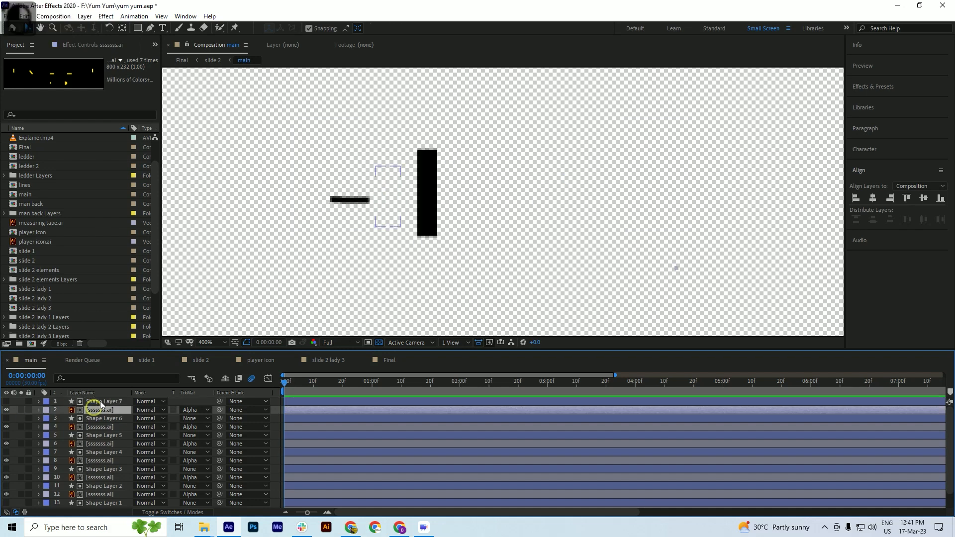
left_click(100, 401)
left_click(39, 402)
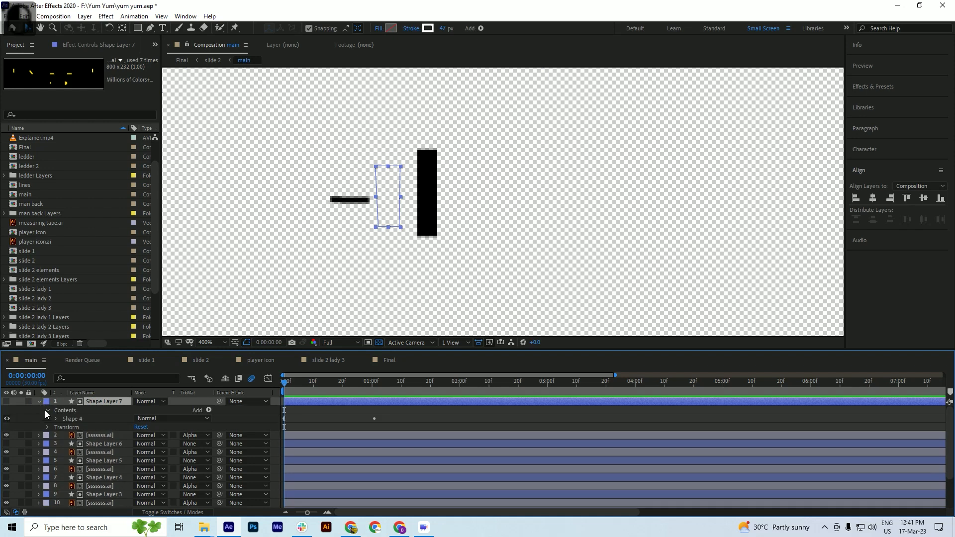
left_click(56, 418)
left_click(82, 430)
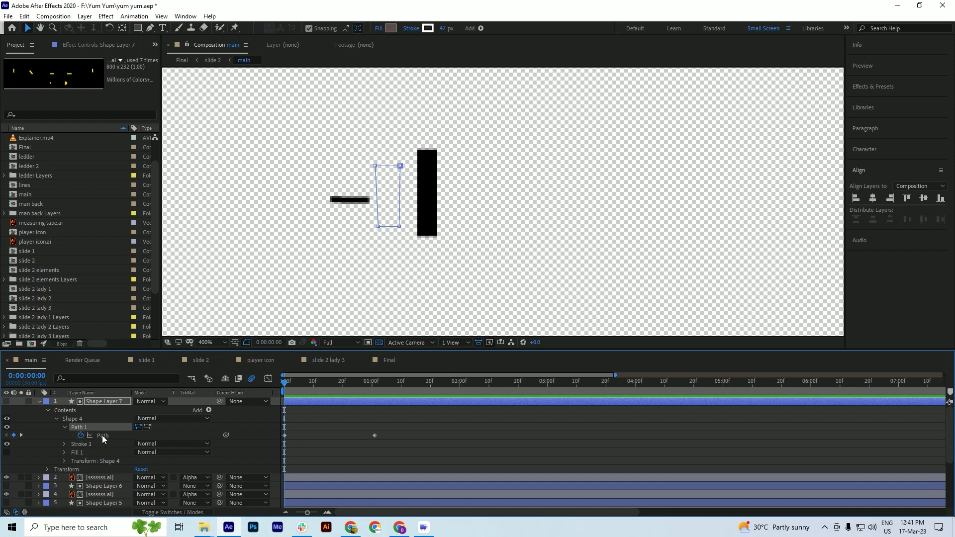
scroll(91, 437, "down", 1)
scroll(87, 434, "up", 1)
left_click(441, 28)
type("0")
key("Return")
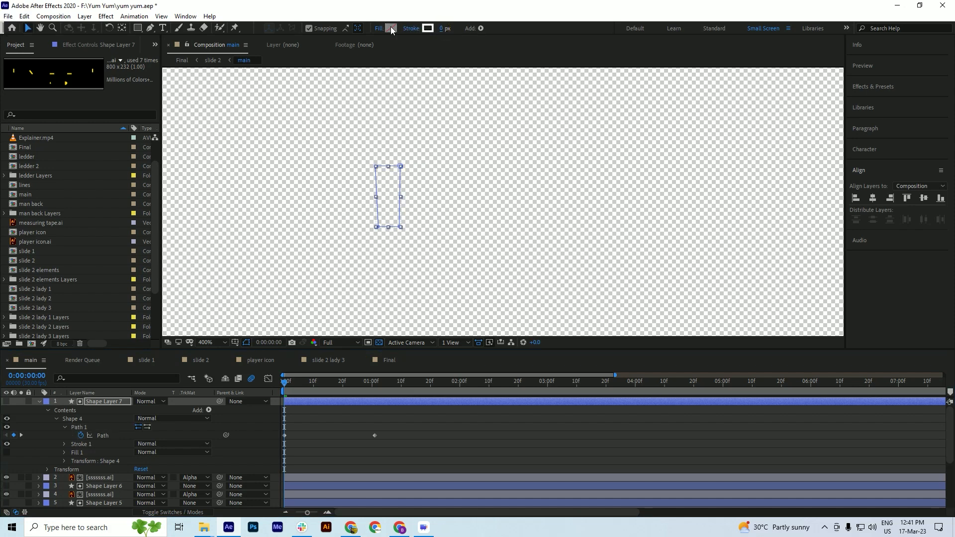
Fill Shape 4 in Shape Layer 7 with white (FFFFFF), collapse the layer, and scrub through the left line's reveal
left_click(390, 29)
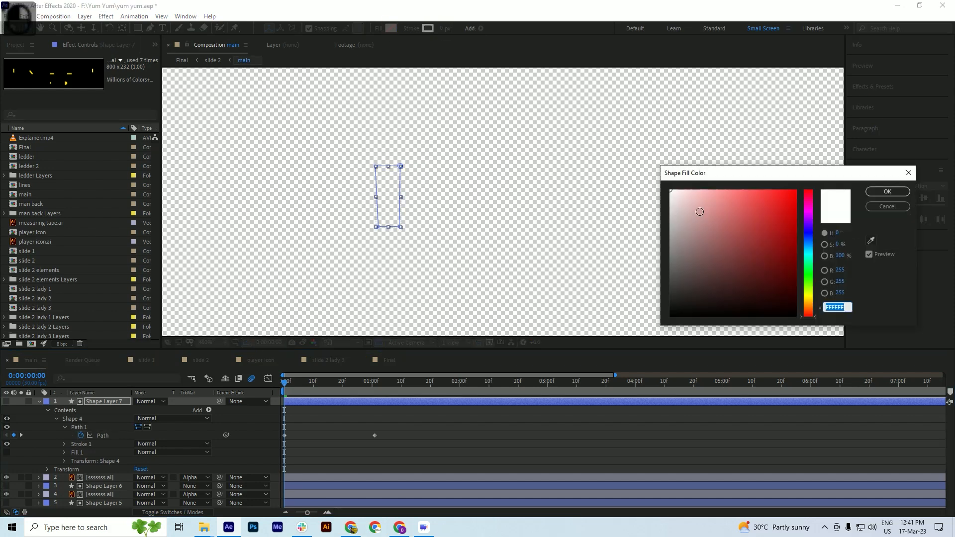
left_click(888, 192)
left_click(39, 402)
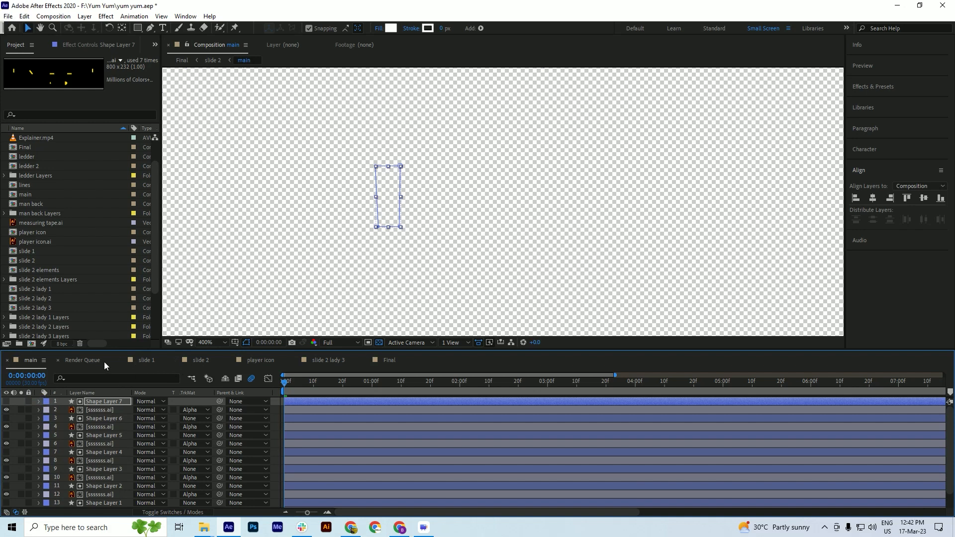
left_click_drag(295, 390, 349, 388)
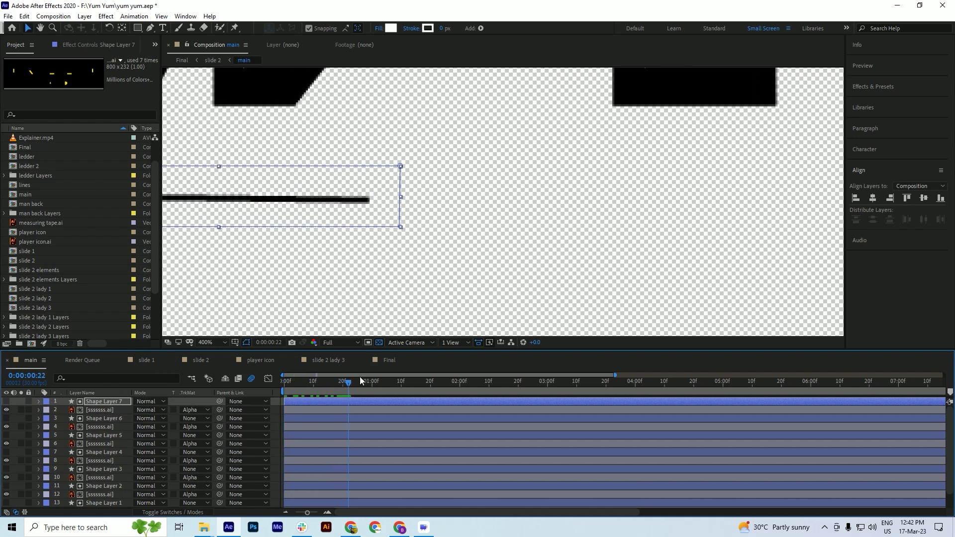
scroll(455, 205, "down", 1)
scroll(419, 228, "down", 1)
scroll(422, 222, "up", 1)
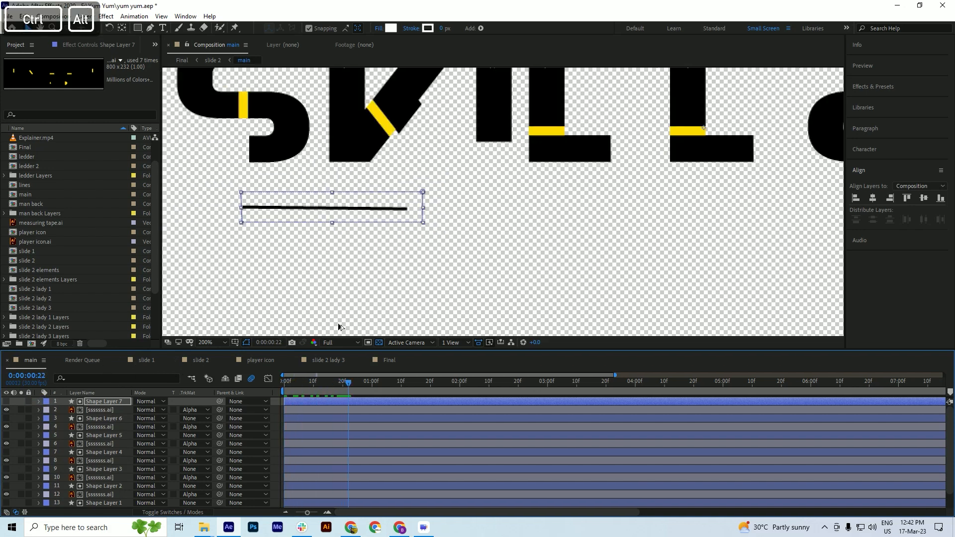
left_click_drag(314, 383, 381, 396)
Duplicate Shape Layer 7 together with its matted logo layer, and save the project
left_click(85, 410)
left_click(99, 404, "shift")
key("ctrl+d")
key("ctrl+s")
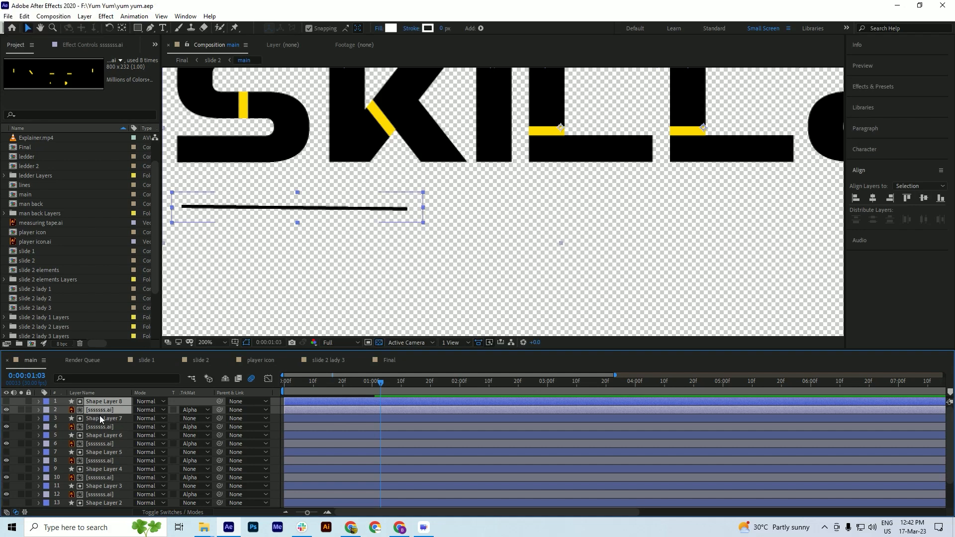
Show Shape Layer 8's keyframes and, at the start of the timeline, shift the layer rightward to just before the right line
scroll(354, 206, "down", 2)
scroll(370, 210, "up", 2)
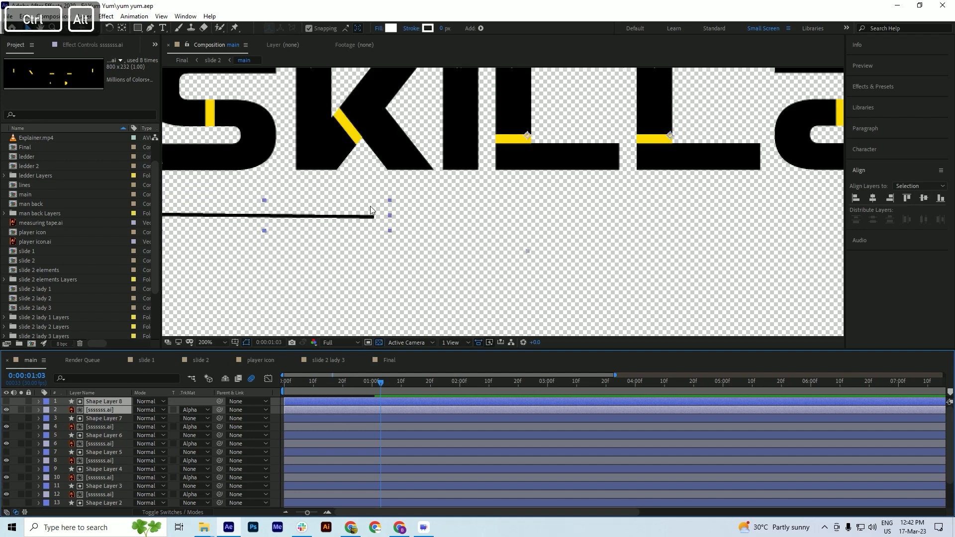
left_click(92, 417)
left_click(100, 411)
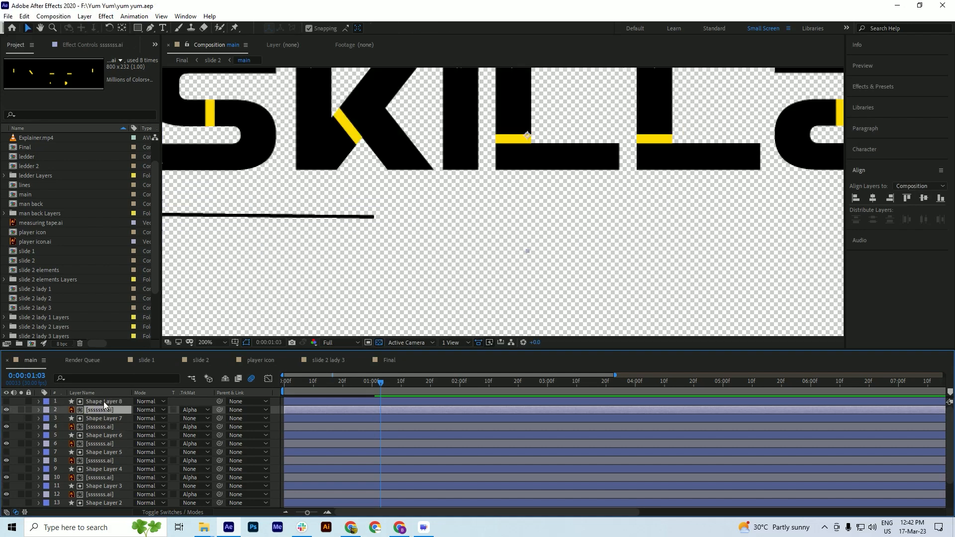
left_click(102, 401)
key("u")
left_click_drag(336, 389, 243, 398)
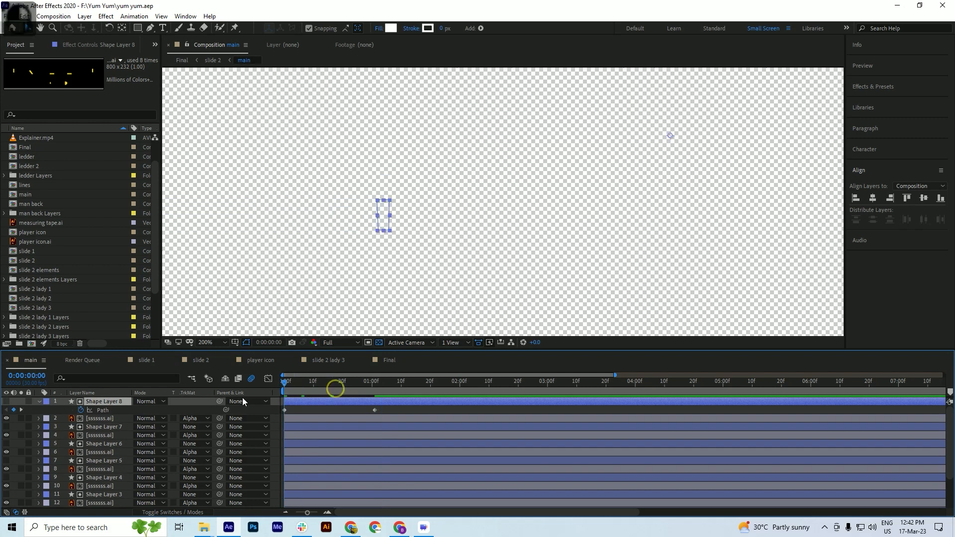
scroll(330, 204, "down", 1)
scroll(360, 216, "up", 1)
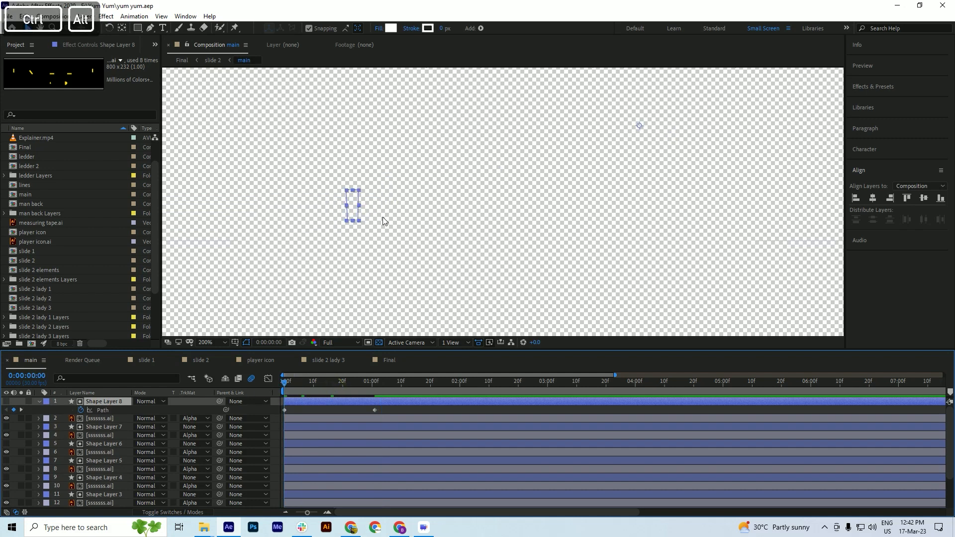
key("shift+Right")
key("shift+Right")
key("shift+Right")
key("shift+Right")
key("shift+Right")
key("shift+Right")
key("shift+Right")
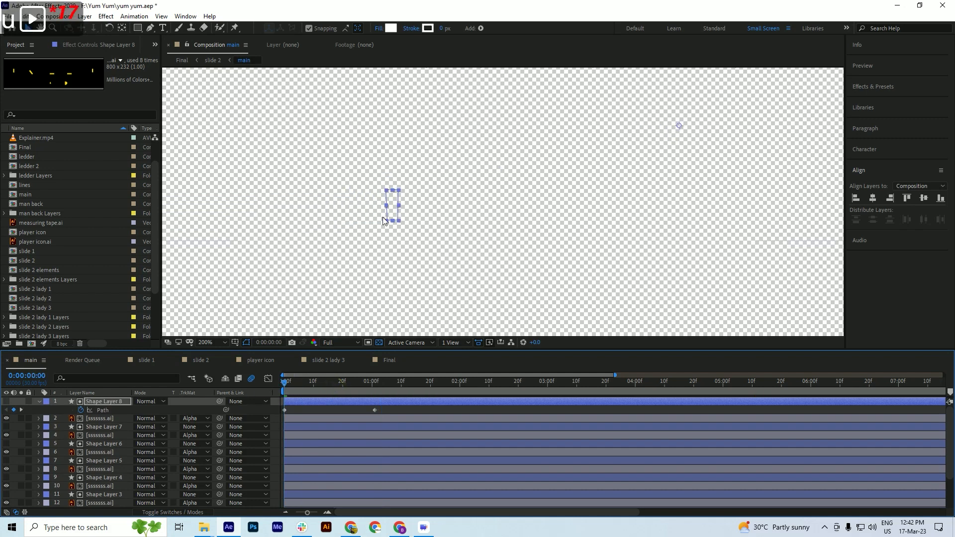
key("shift+Right")
key("shift+Right")
key("shift+Right")
key("shift+Right")
key("shift+Right")
key("shift+Right")
key("shift+Right")
key("shift+Right")
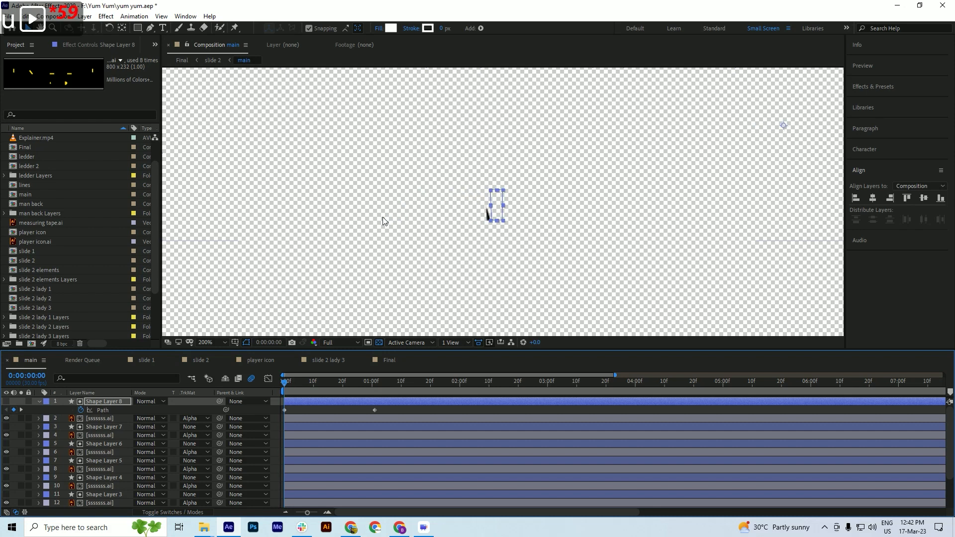
key("shift+Right")
key("shift+Right")
key("shift+Right")
key("shift+Right")
key("shift+Right")
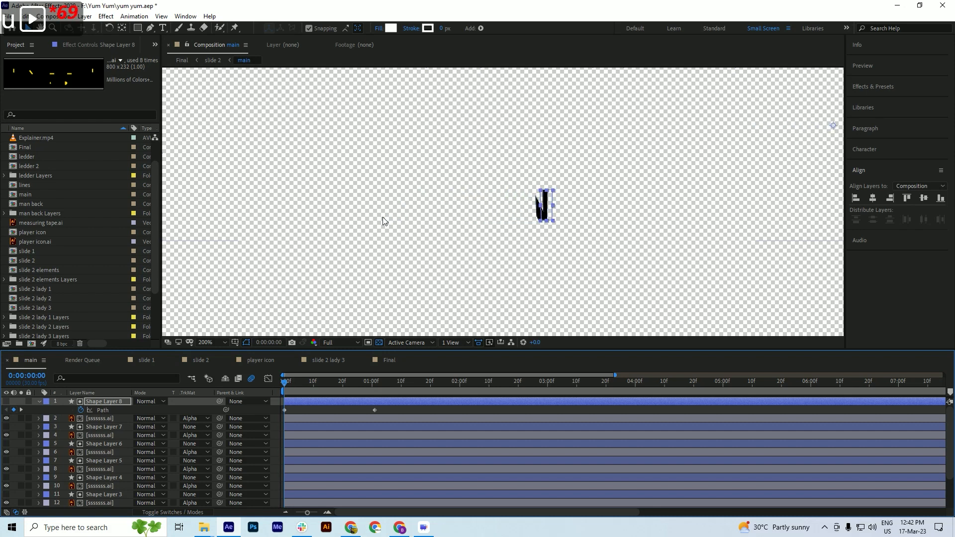
key("shift+Right")
key("shift+Right")
key("shift+Right")
key("shift+Right")
key("shift+Right")
key("shift+Right")
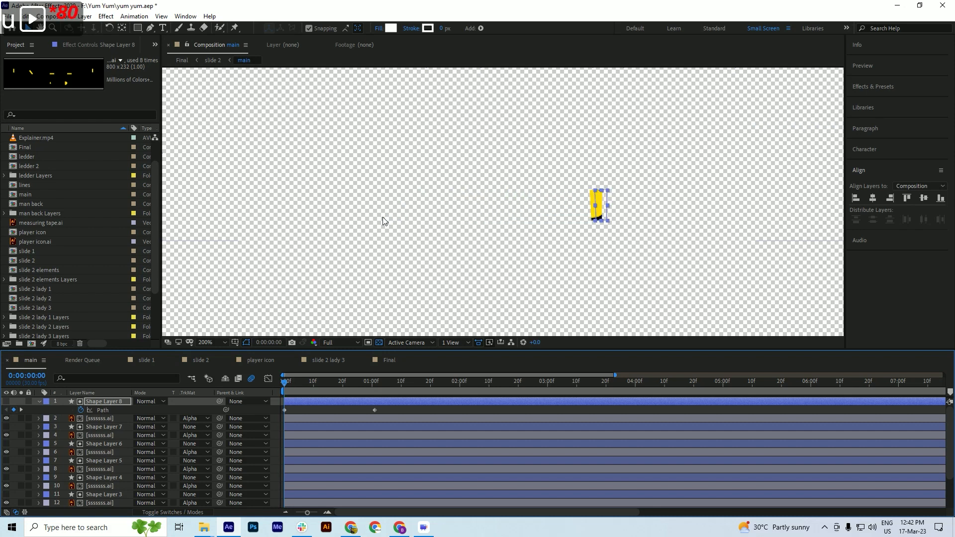
key("shift+Right")
key("shift+Right")
key("shift+Right")
key("shift+Right")
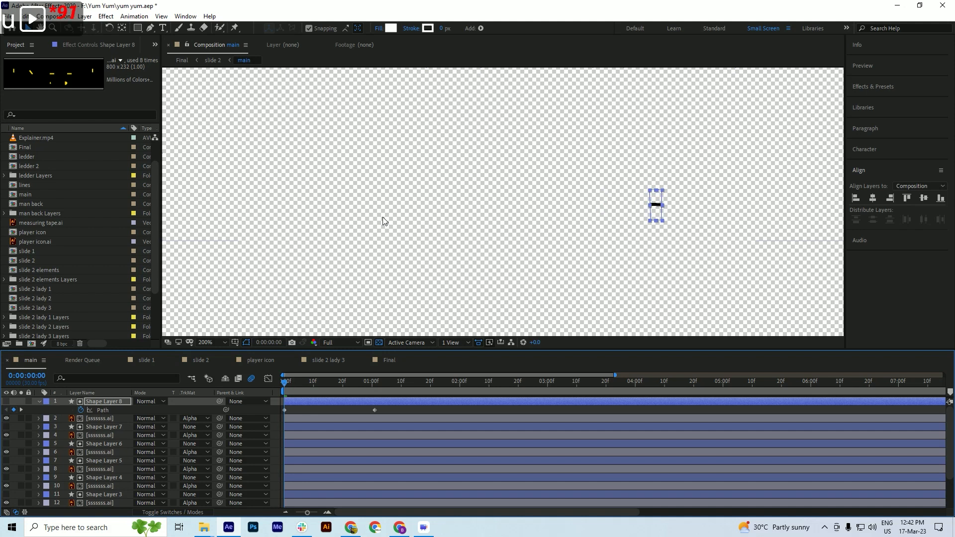
key("shift+Left")
key("shift+Left")
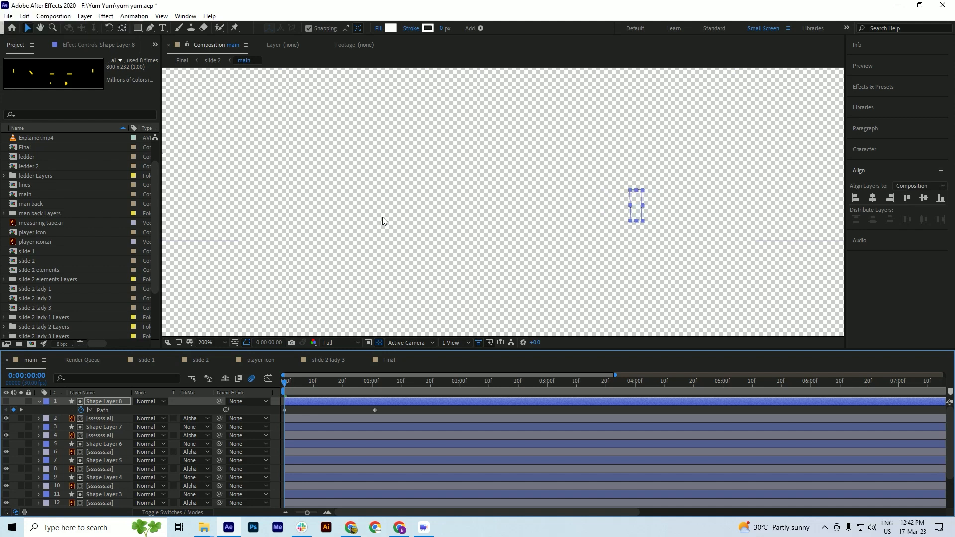
Delete Shape Layer 8's second Path keyframe at 0:00:01:01
left_click_drag(330, 388, 374, 398)
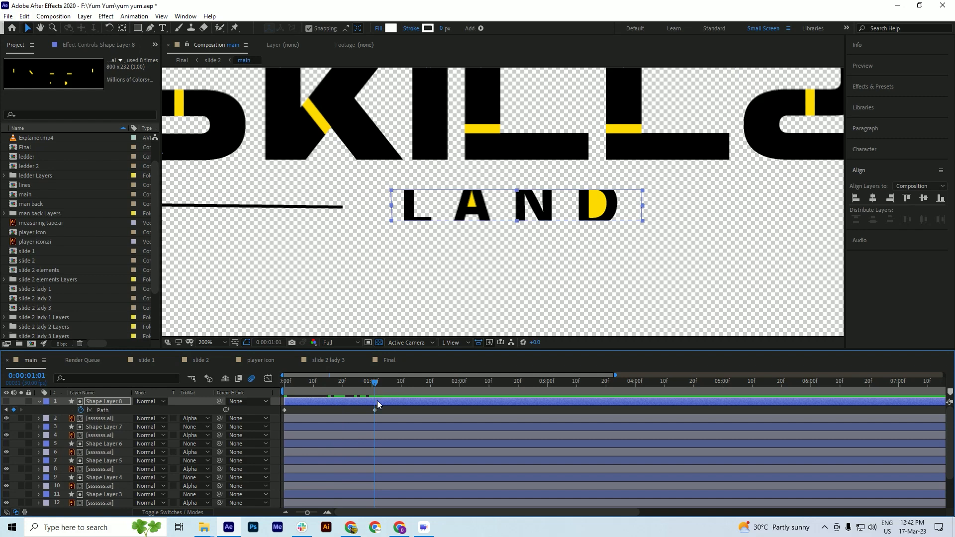
left_click(374, 410)
key("Delete")
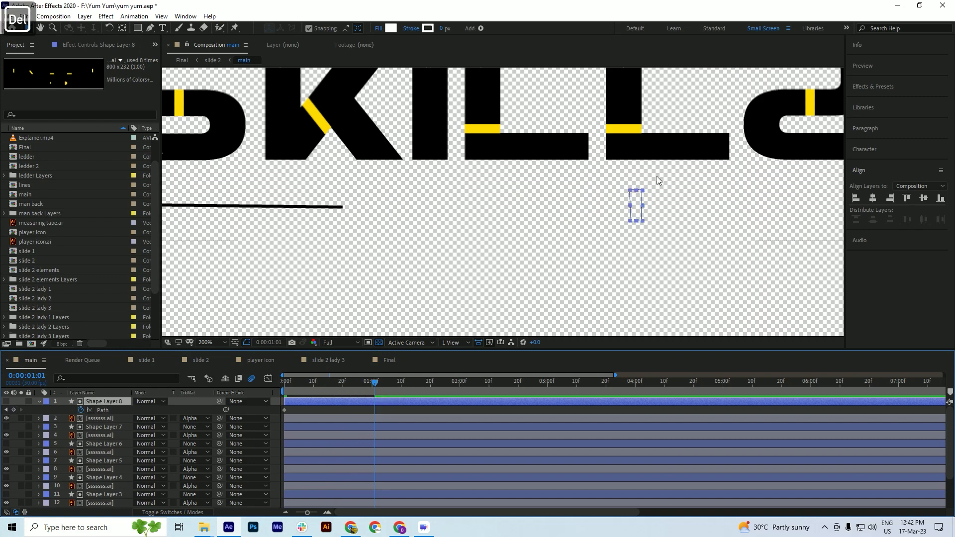
left_click_drag(660, 181, 641, 223)
key("ctrl+z")
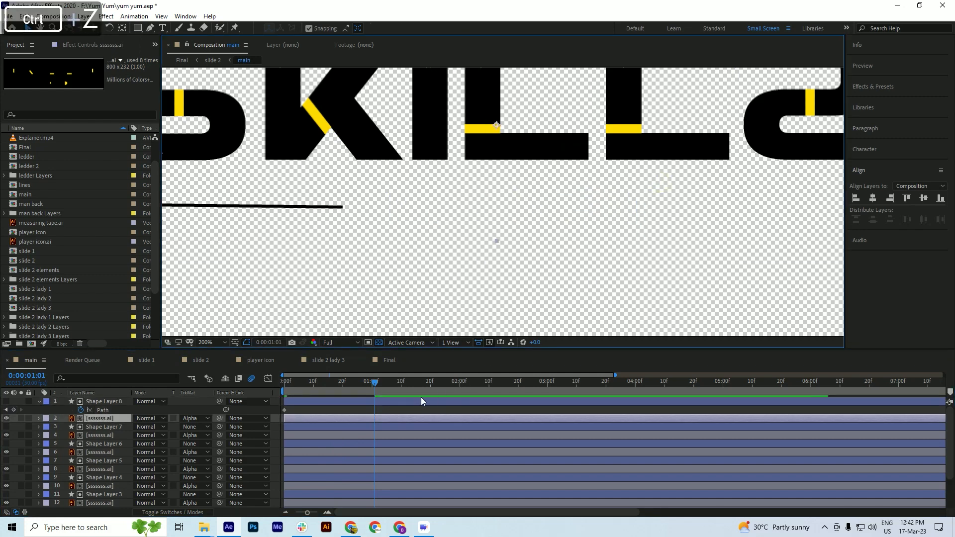
At 0:00:01:01, move the two right-hand points of Shape Layer 8's path rightward until the shape covers the whole right line
left_click(379, 402)
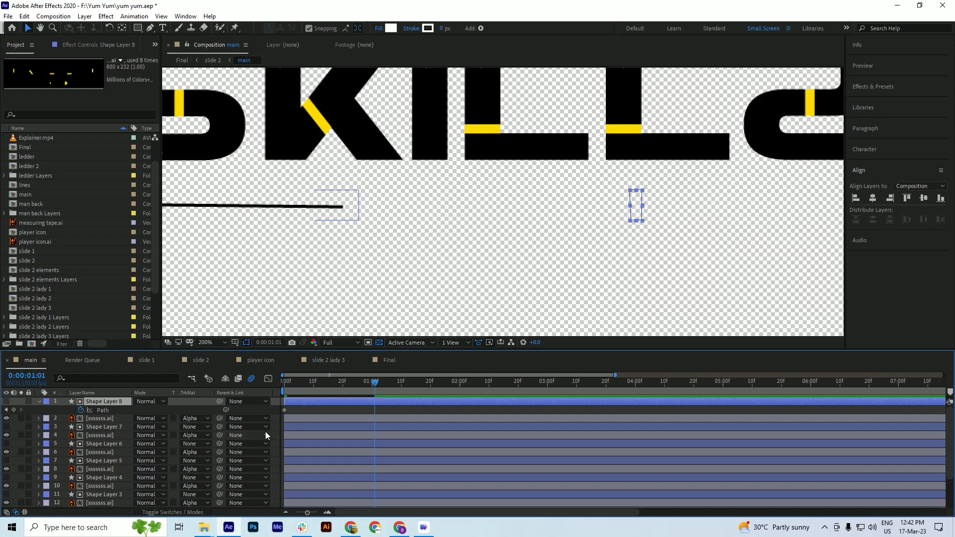
left_click(104, 410)
left_click(642, 191)
left_click_drag(667, 185, 640, 233)
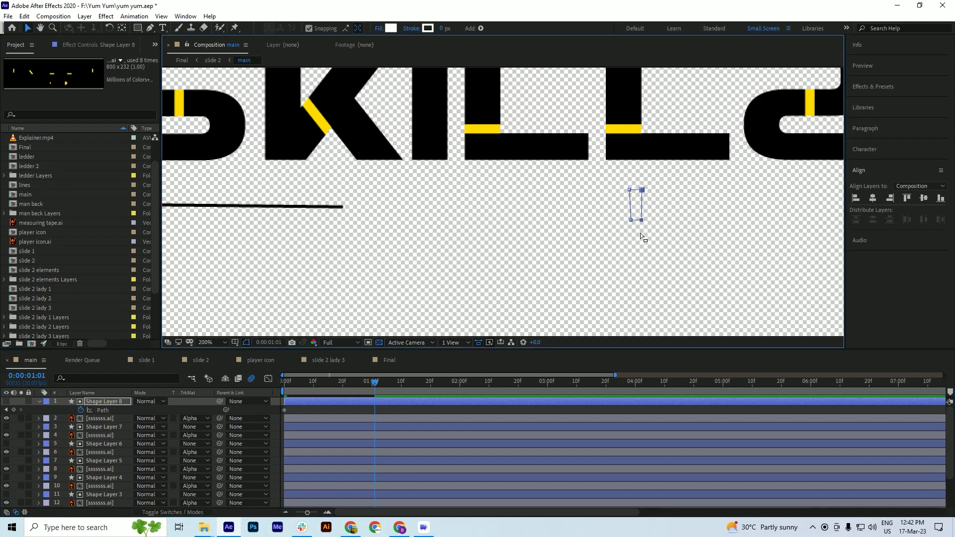
key("Right")
key("Right")
key("Right")
key("Right")
key("Right")
key("Right")
key("Right")
key("Right")
key("Right")
key("Right")
key("Right")
key("Right")
key("Right")
key("Right")
key("Right")
key("Right")
key("Right")
key("Right")
key("Right")
key("Right")
key("Right")
key("Right")
key("Right")
key("Right")
key("Right")
key("Right")
key("Right")
key("Right")
key("Right")
key("Right")
key("Right")
key("Right")
key("Right")
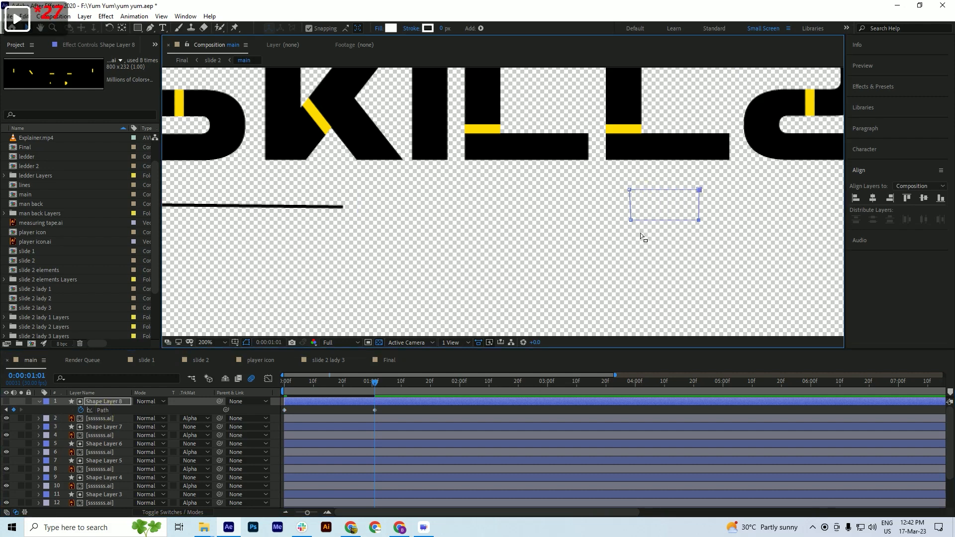
key("Right")
key("Right")
key("Right")
key("Right")
key("Right")
key("Right")
key("Right")
key("Right")
key("Right")
key("Right")
key("Right")
key("Right")
key("Right")
key("Right")
key("Right")
key("Right")
key("Right")
key("Right")
key("Right")
key("Right")
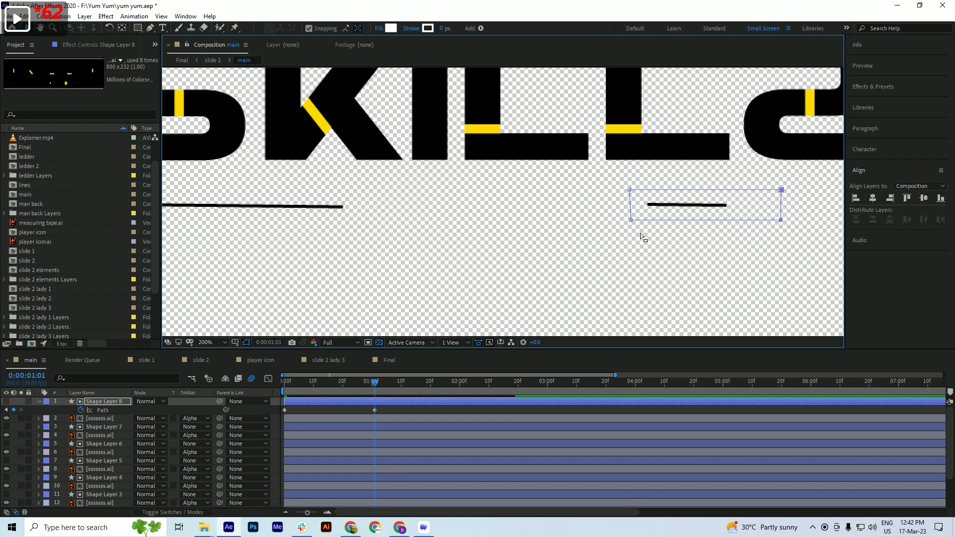
key("Right")
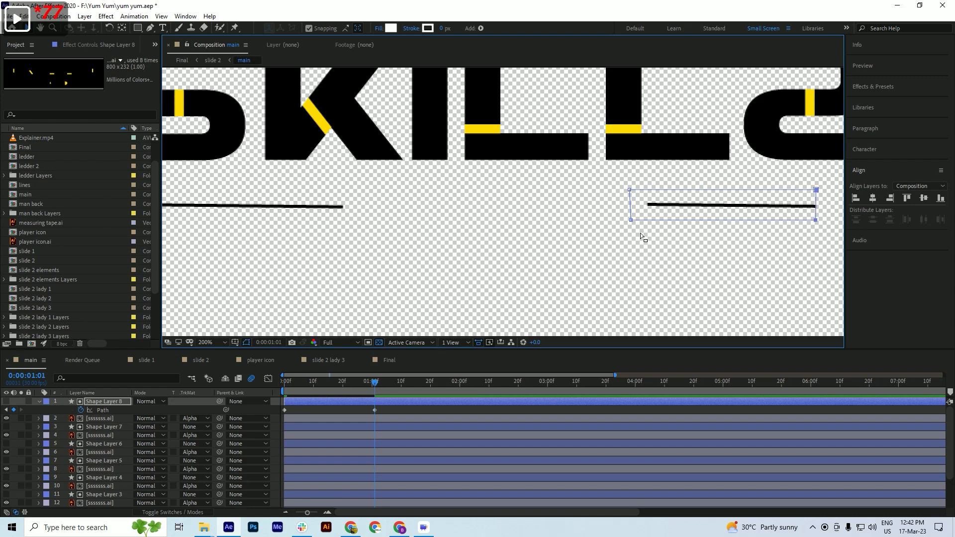
key("Right")
key("Right")
key("Right")
key("Right")
key("Right")
key("Right")
key("Right")
key("Right")
key("Right")
key("Right")
key("Right")
key("Right")
key("Right")
key("Right")
key("Right")
scroll(454, 173, "down", 2)
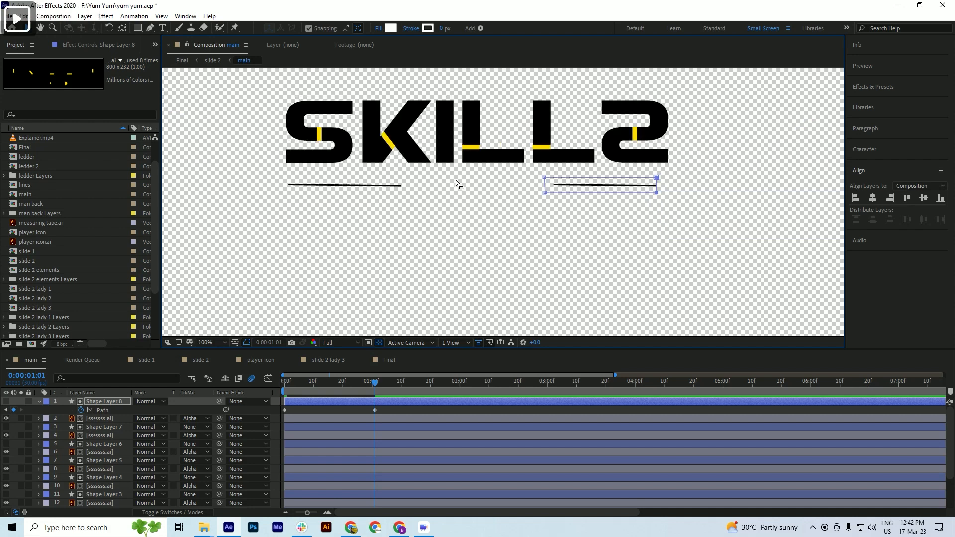
Save the project and preview the right line's reveal from the start of the timeline
key("ctrl+s")
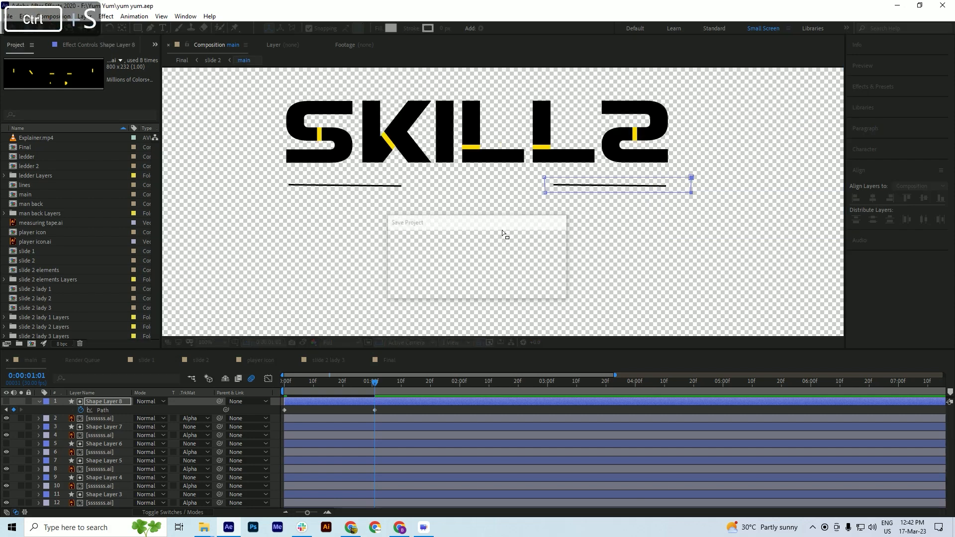
left_click_drag(342, 380, 291, 393)
key("space")
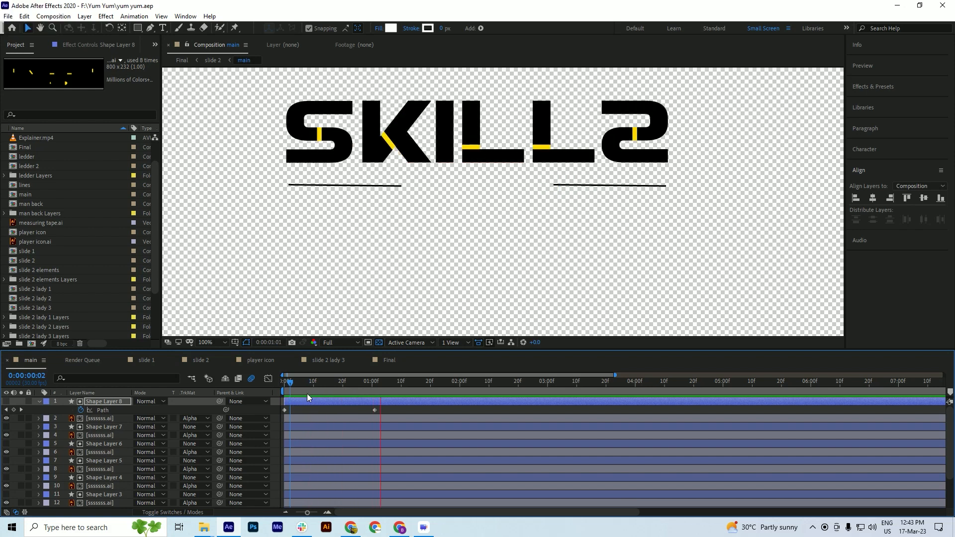
key("space")
key("ctrl+s")
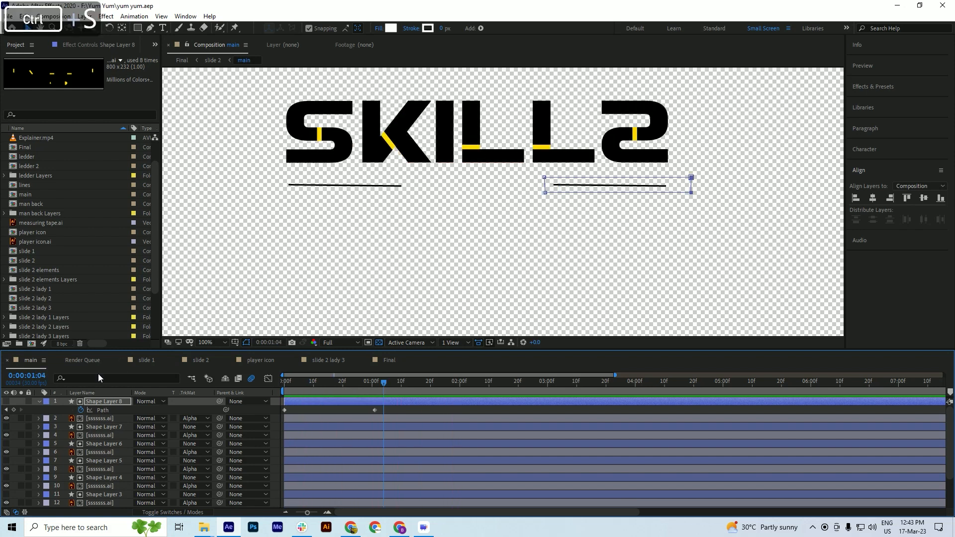
Collapse Shape Layer 8, duplicate it together with its matted logo layer, and save the project
left_click(39, 402)
left_click(97, 410, "shift")
key("ctrl+d")
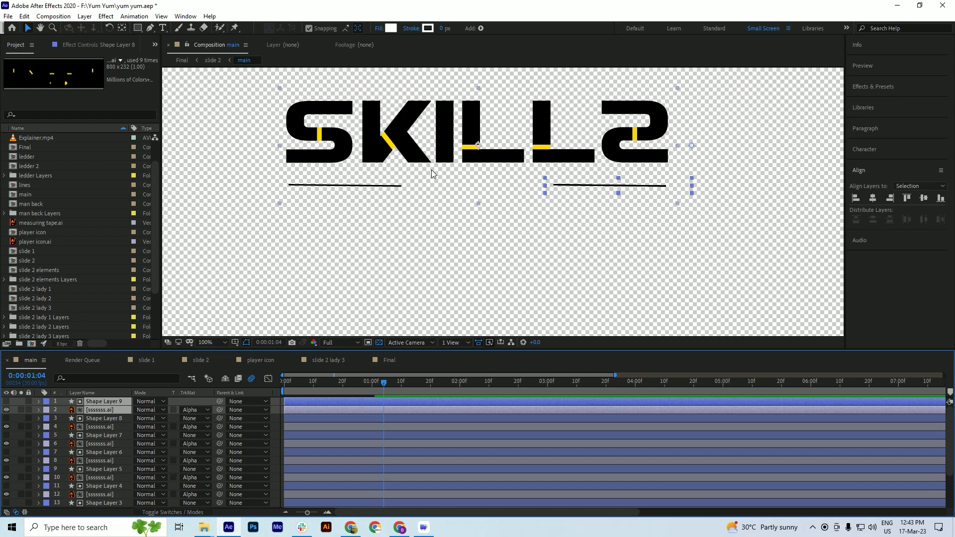
left_click(98, 409)
key("ctrl+s")
Set the track matte of the logo copy below Shape Layer 9 to None and save the project
left_click(102, 401)
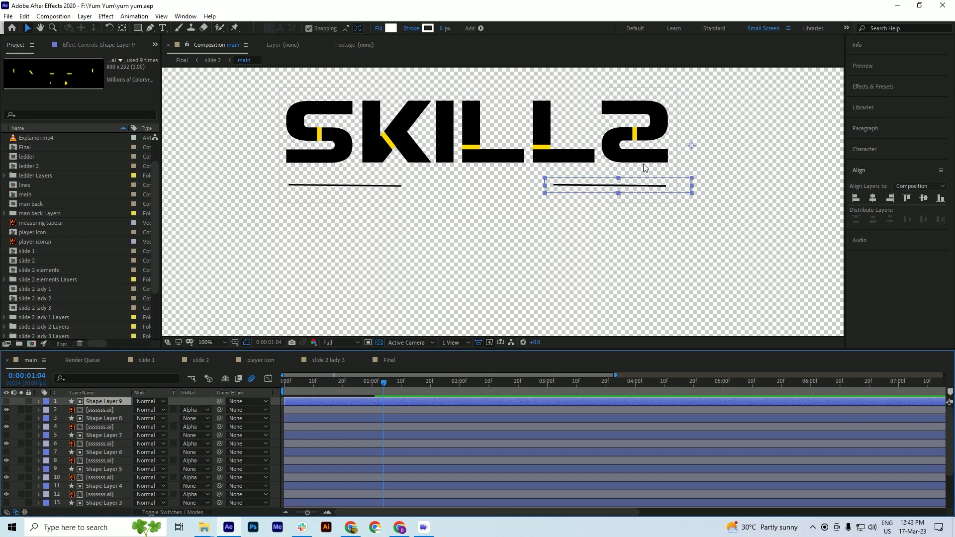
left_click(109, 408, "ctrl")
left_click(194, 409)
left_click(197, 421)
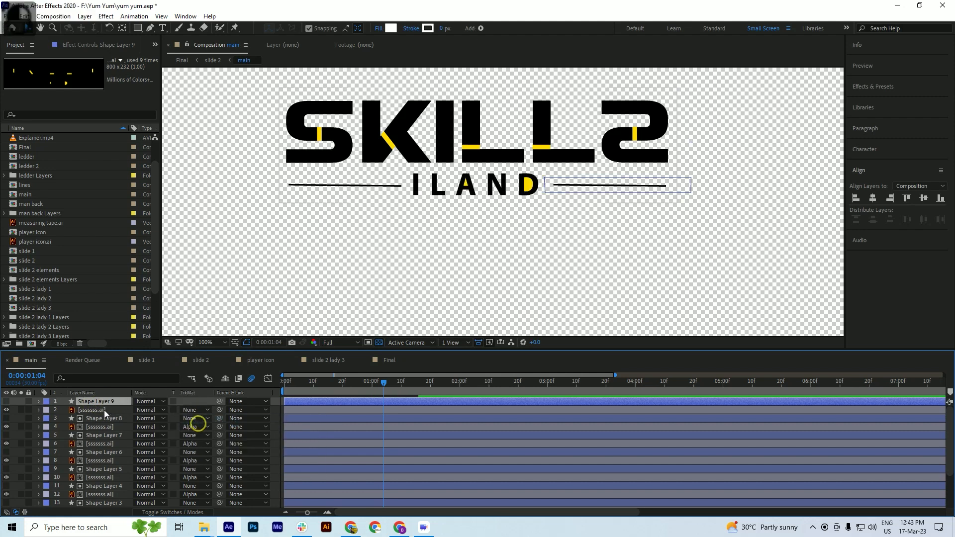
left_click(97, 409)
key("ctrl+s")
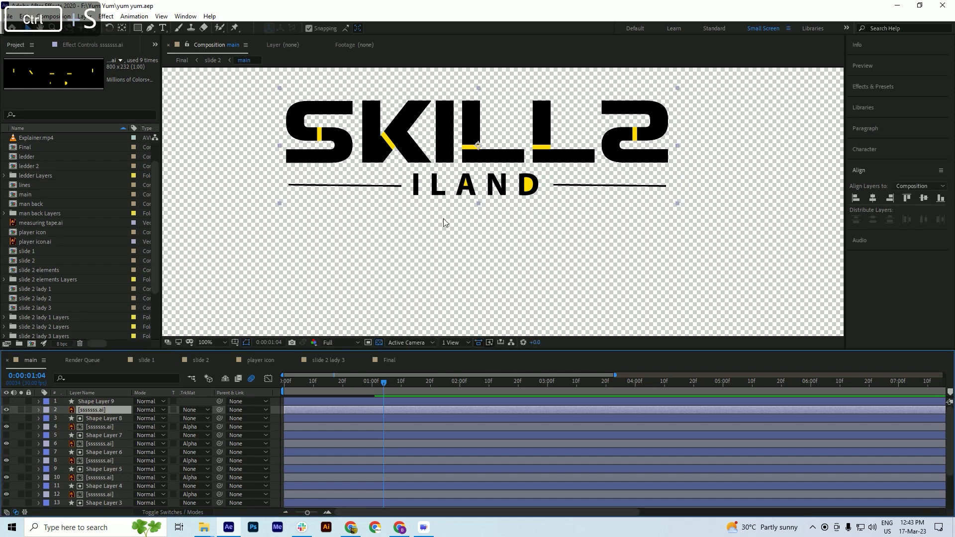
left_click(96, 401)
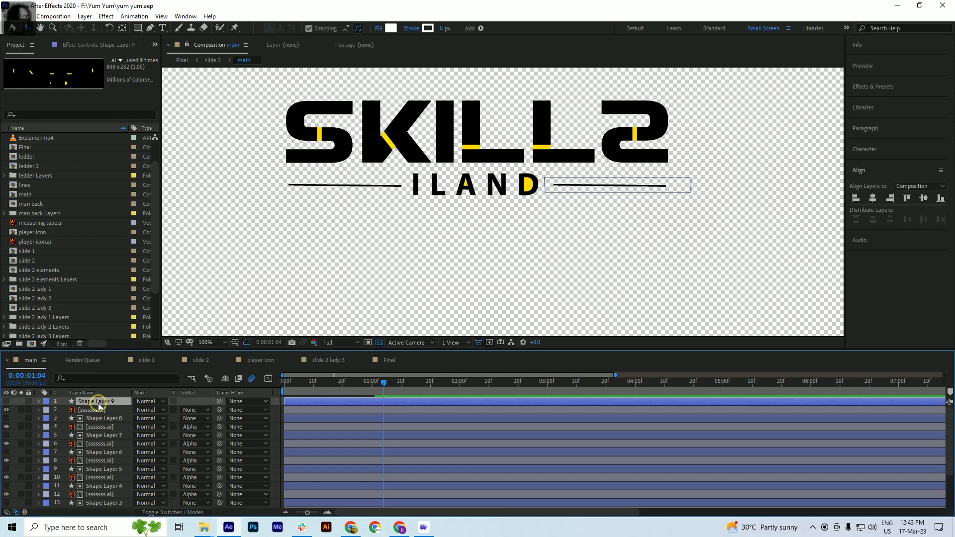
scroll(474, 193, "up", 1)
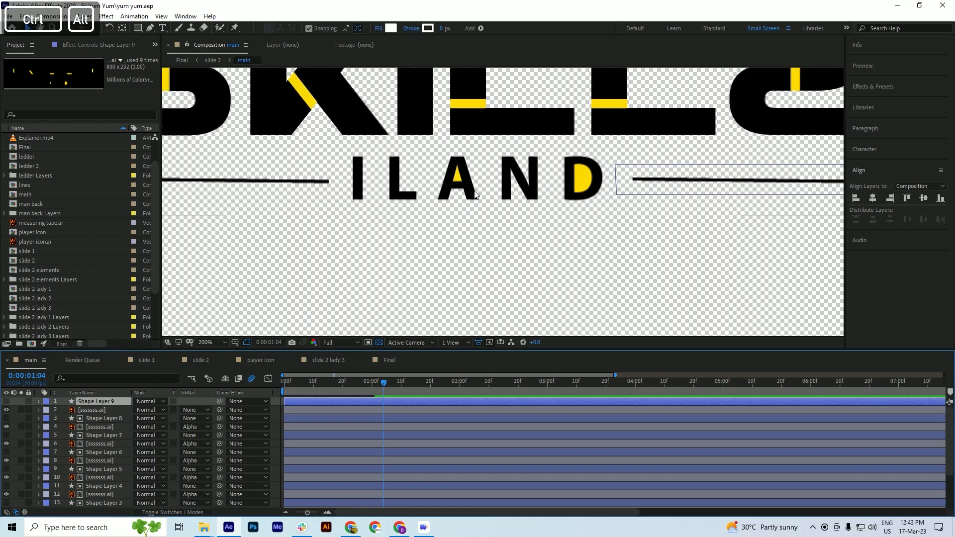
scroll(404, 197, "down", 1)
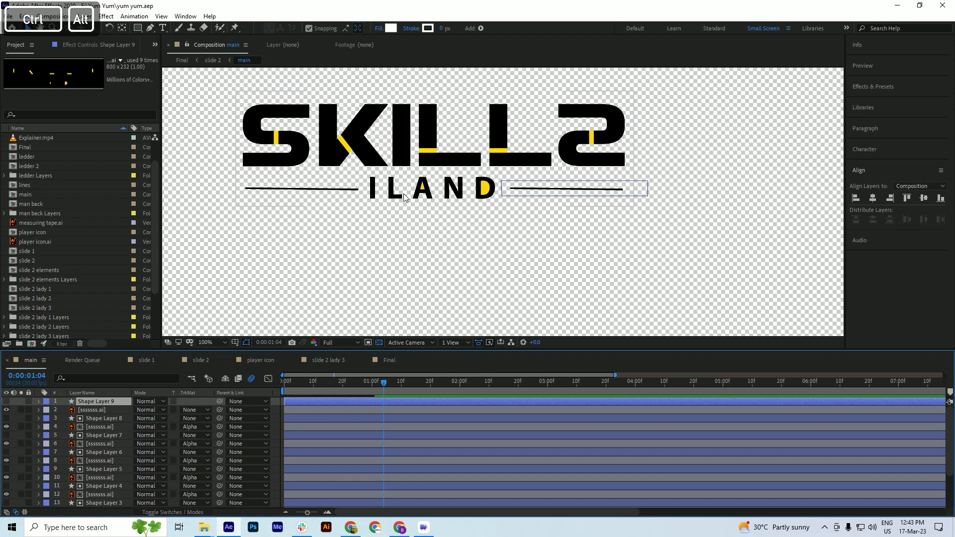
left_click_drag(545, 198, 441, 196)
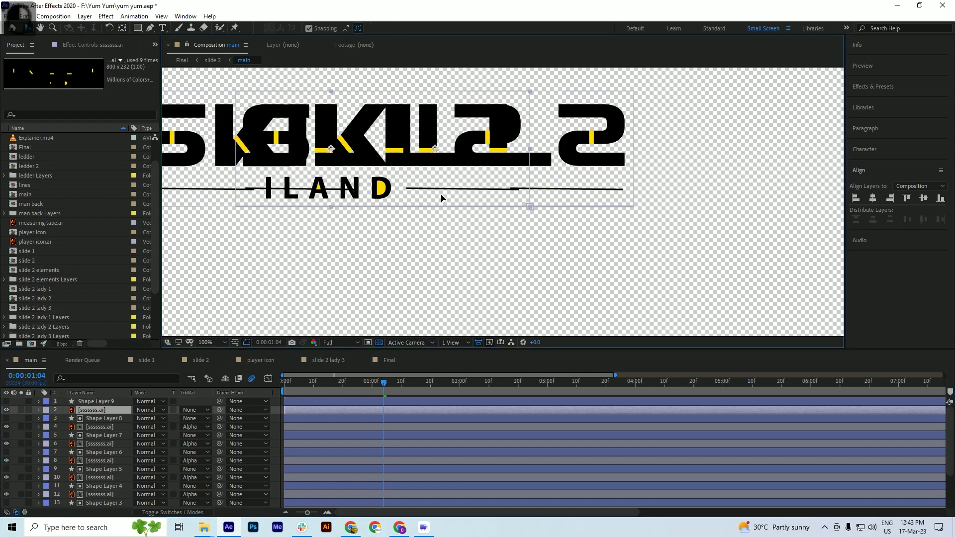
key("ctrl+z")
left_click(522, 196)
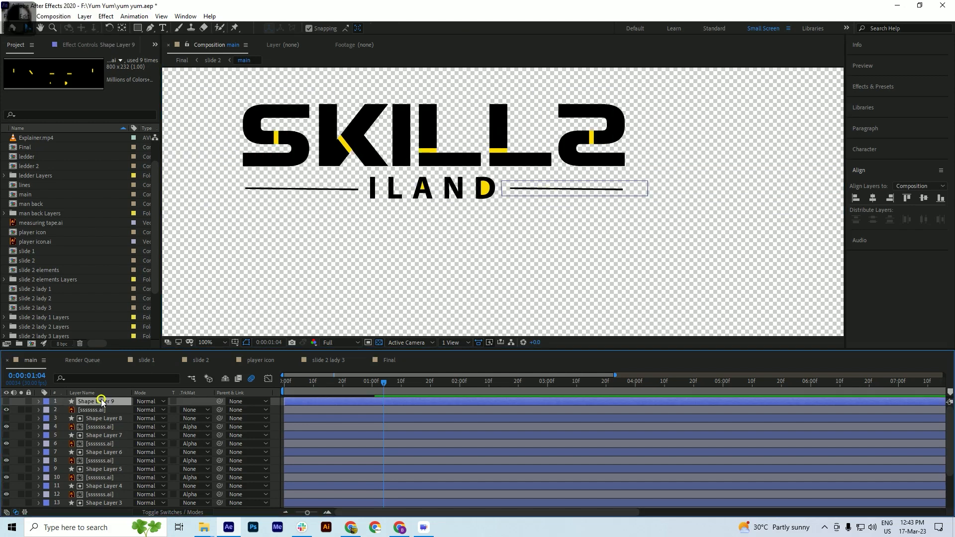
left_click_drag(522, 196, 491, 199)
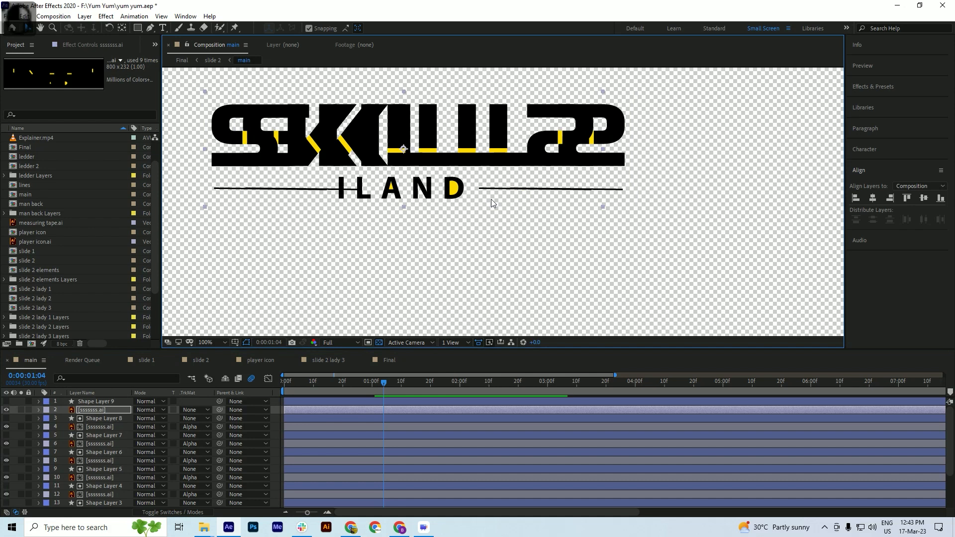
key("ctrl+z")
Move Shape Layer 9 leftward until its extended rectangle spans the ILAND text between the two lines, and save the project
left_click(96, 401)
key("shift+Left")
key("shift+Left")
key("shift+Left")
key("shift+Left")
key("shift+Left")
key("shift+Left")
key("shift+Left")
key("shift+Left")
key("shift+Left")
key("shift+Left")
key("shift+Left")
key("shift+Left")
key("shift+Left")
key("shift+Left")
key("shift+Left")
key("shift+Left")
key("shift+Left")
key("shift+Left")
key("shift+Left")
key("shift+Left")
key("shift+Left")
key("shift+Left")
key("shift+Left")
key("shift+Left")
key("shift+Left")
key("shift+Left")
key("shift+Left")
key("shift+Left")
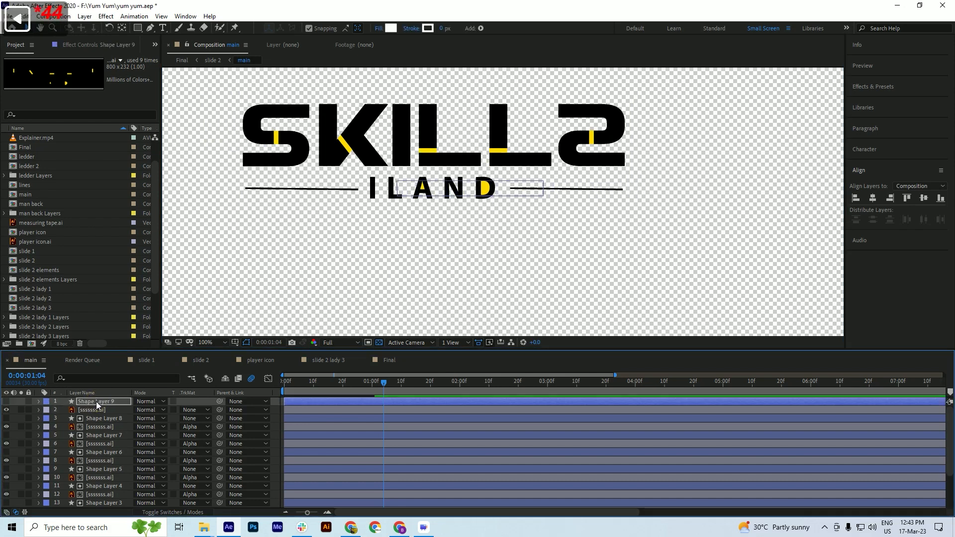
key("shift+Right")
key("shift+Right")
key("shift+Right")
key("shift+Right")
key("Right")
key("Right")
key("Right")
key("Right")
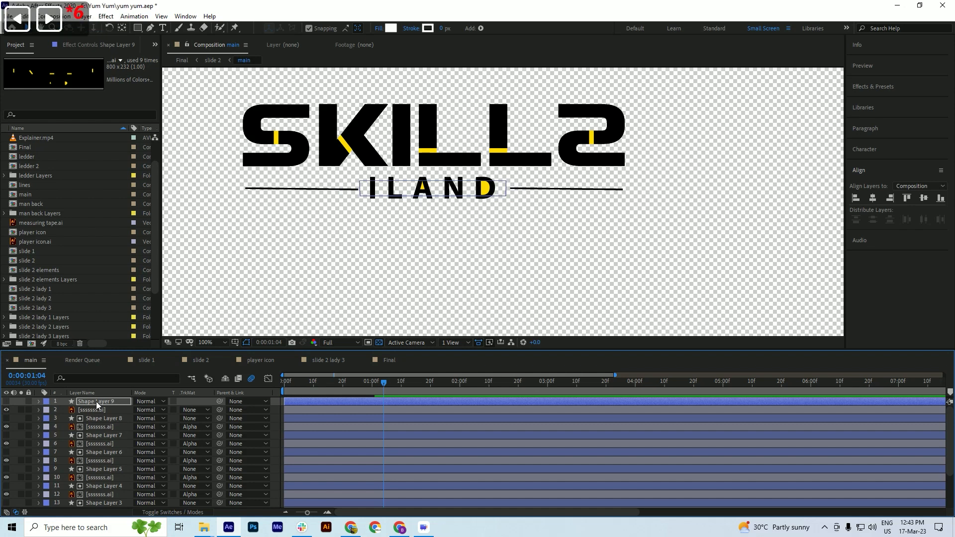
key("ctrl+s")
Make Shape Layer 9 visible and remove its Path animation at the start of the timeline, 0:00:00:00
left_click_drag(357, 384, 283, 391)
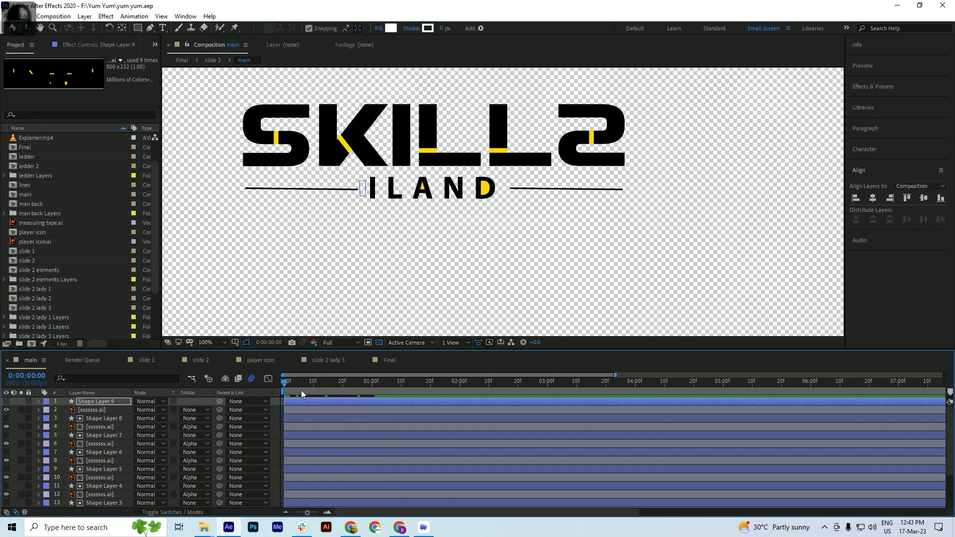
key("s")
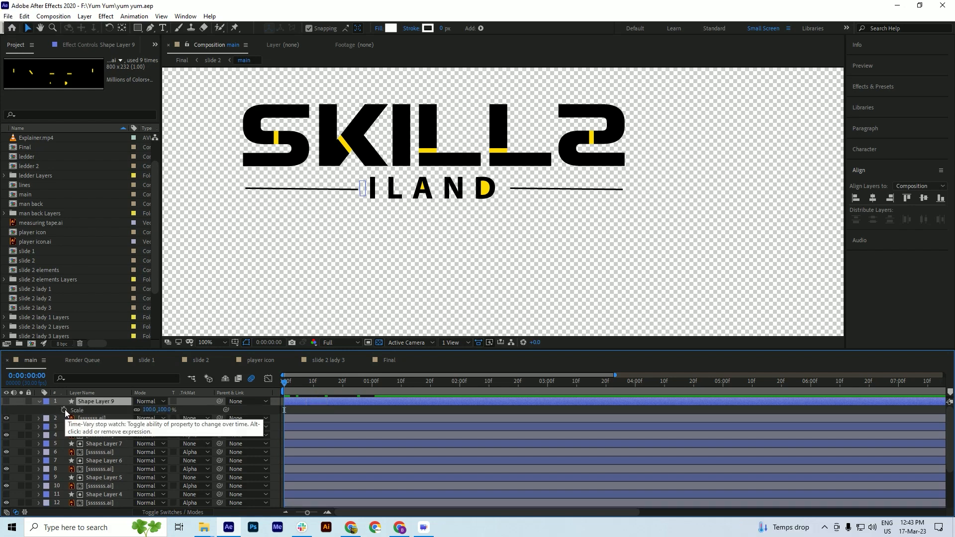
left_click(6, 401)
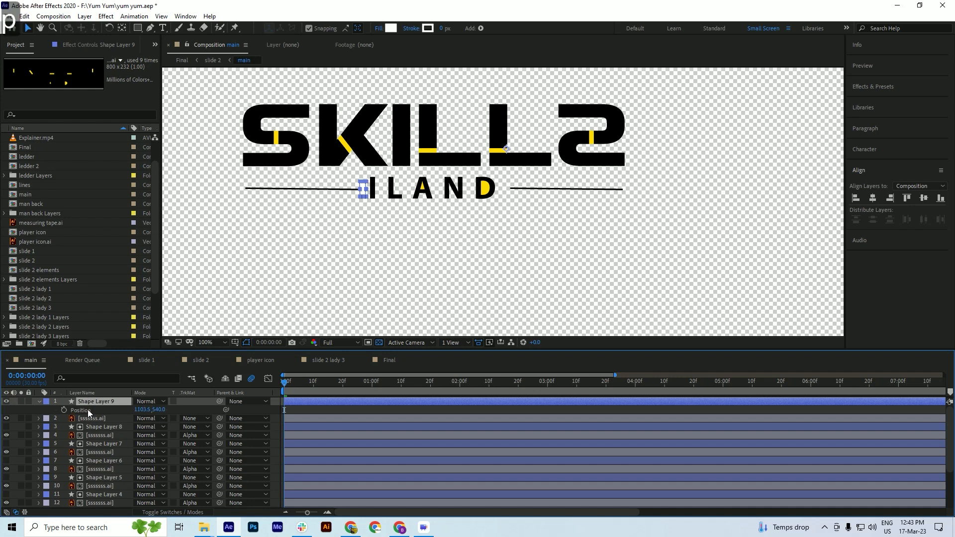
key("u")
left_click(81, 410)
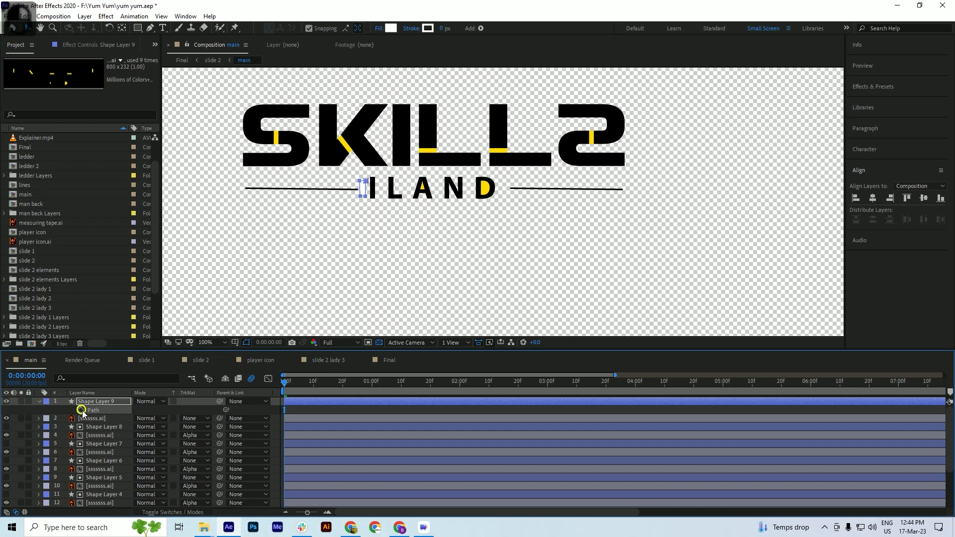
key("ctrl+s")
Unlink Shape Layer 9's scale proportions and, with the anchor point centred in the shape, stretch its horizontal scale to 439%
key("s")
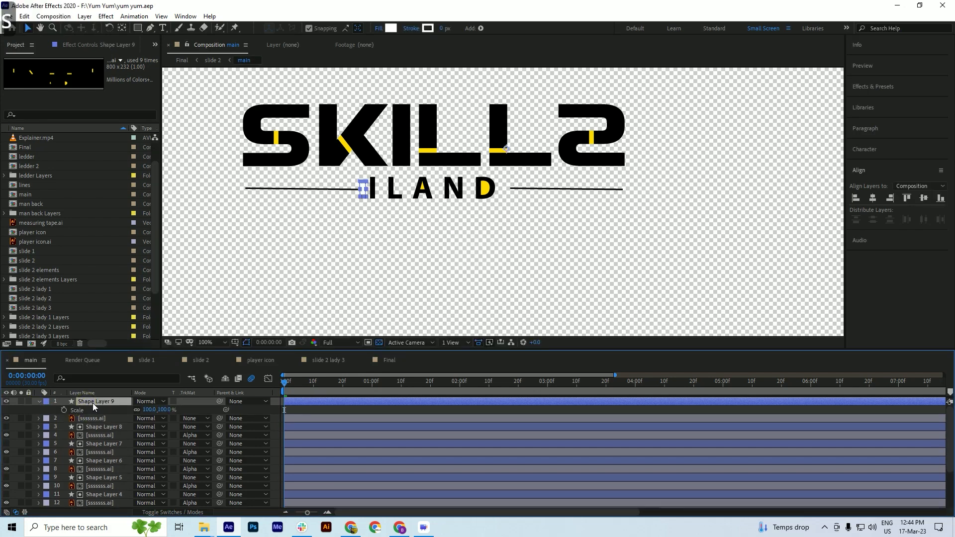
left_click(138, 410)
left_click_drag(146, 410, 160, 409)
key("ctrl+z")
key("ctrl+z")
left_click_drag(150, 410, 320, 410)
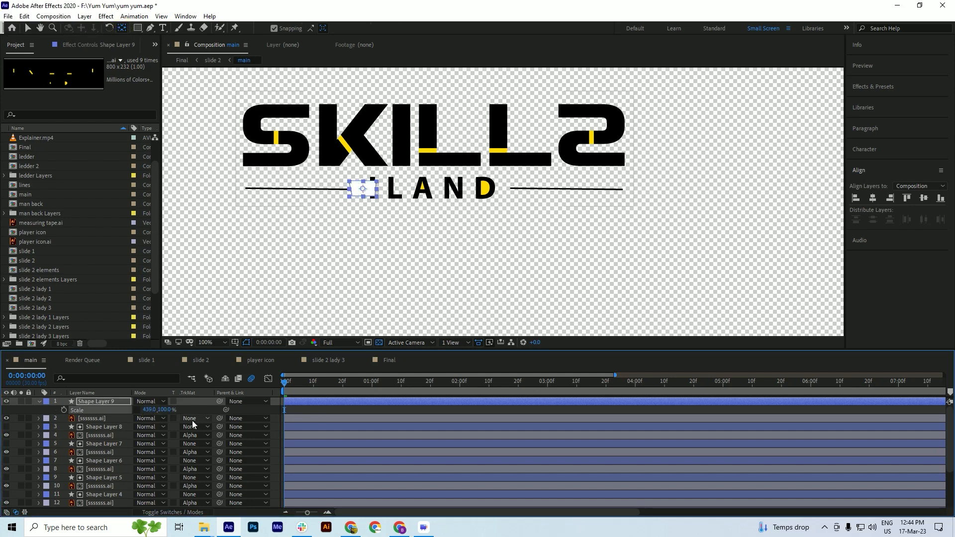
Set Shape Layer 9's vertical scale to 155%, move it rightward onto the middle of the ILAND text, and save the project
left_click_drag(163, 409, 205, 422)
key("ctrl+s")
key("Right")
key("Right")
key("Right")
key("Right")
key("Right")
key("Right")
key("Right")
key("Right")
key("Right")
key("Right")
key("Right")
key("Right")
key("Right")
key("Right")
key("Right")
key("Right")
key("Right")
key("Right")
key("Right")
key("Right")
key("Right")
key("Right")
key("Right")
key("Right")
key("Right")
key("Right")
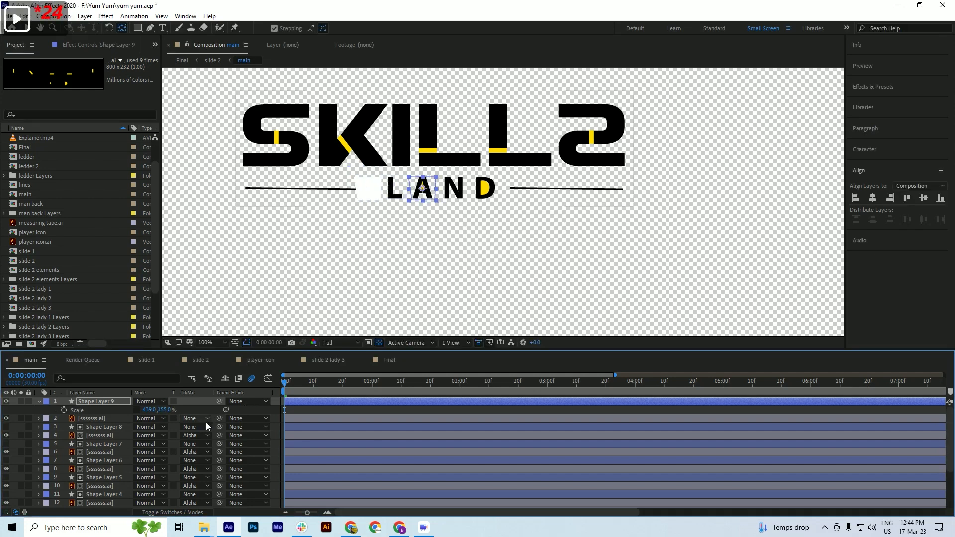
key("ctrl+s")
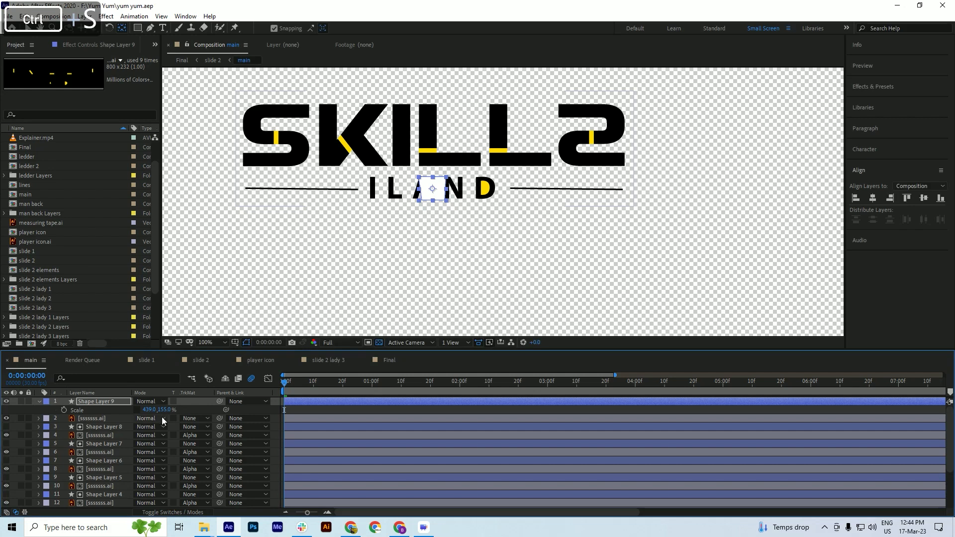
Set Shape Layer 9's horizontal scale to 0%, nudge it slightly rightward to the centre of ILAND, and save the project
left_click_drag(149, 409, 38, 422)
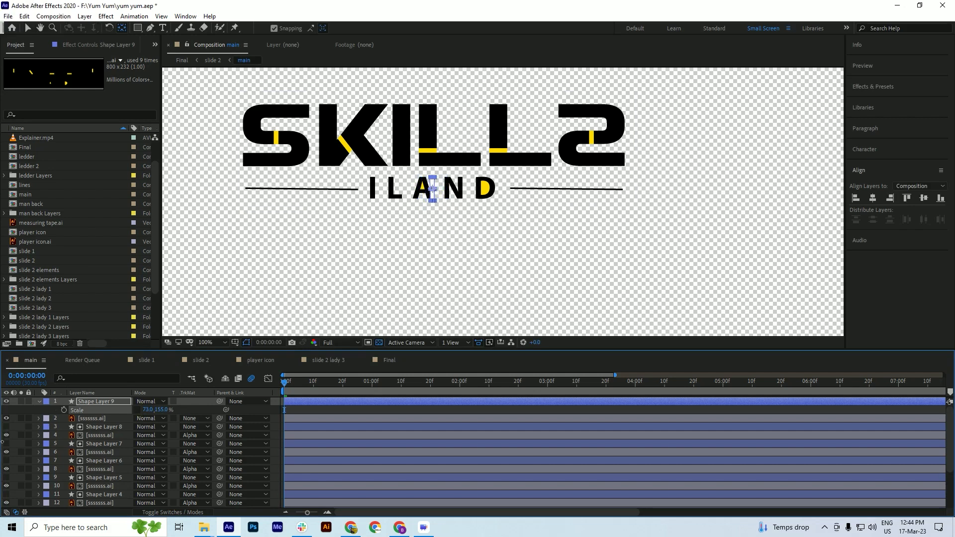
left_click(147, 409)
type("0")
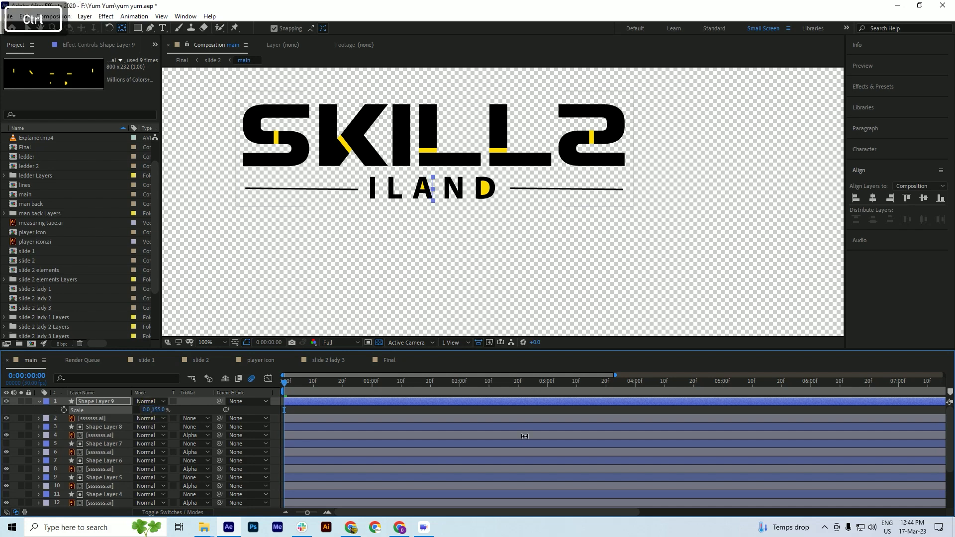
key("Return")
key("Left")
key("Left")
key("Right")
key("Right")
key("Right")
key("shift+Right")
key("ctrl+s")
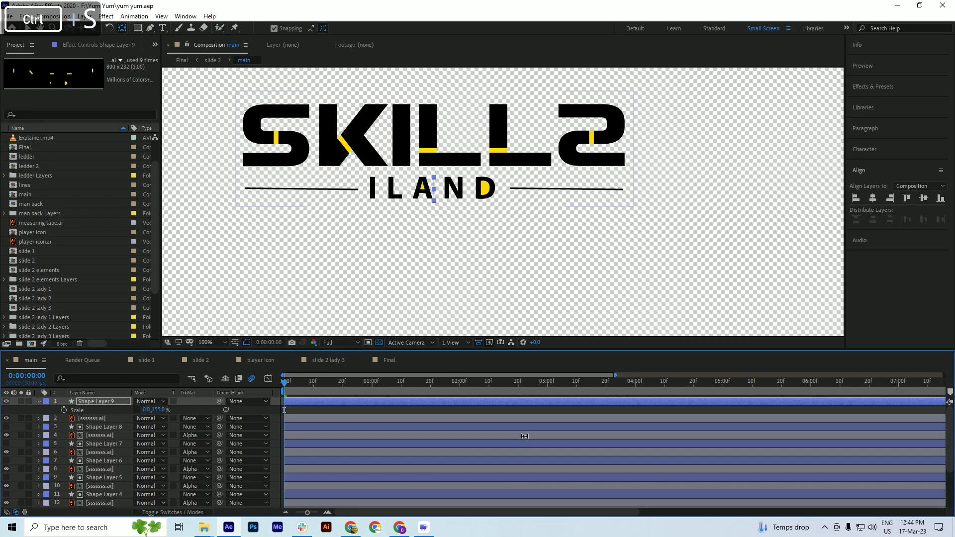
Add a starting Scale keyframe to Shape Layer 9 at 0:00:00:00
left_click(63, 410)
left_click_drag(301, 389, 314, 391)
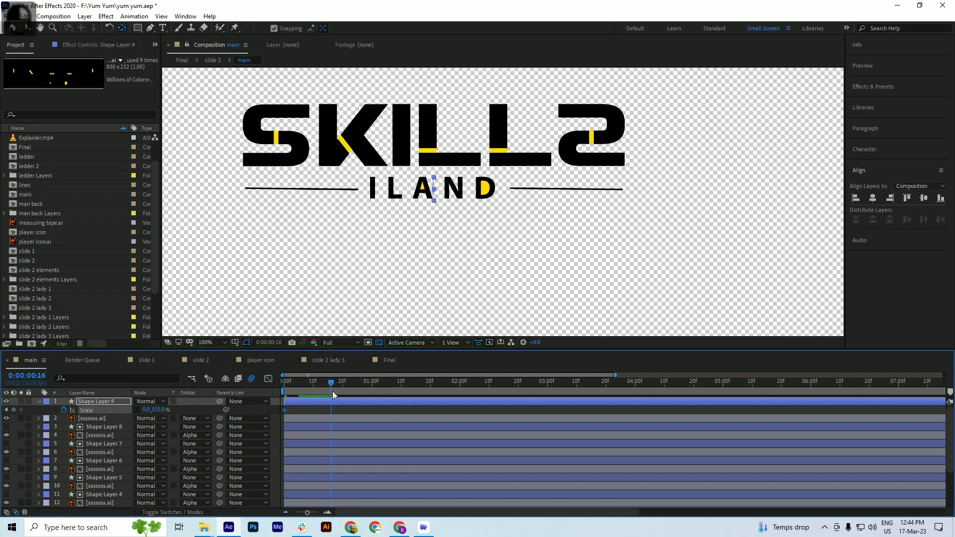
key("Home")
key("ctrl")
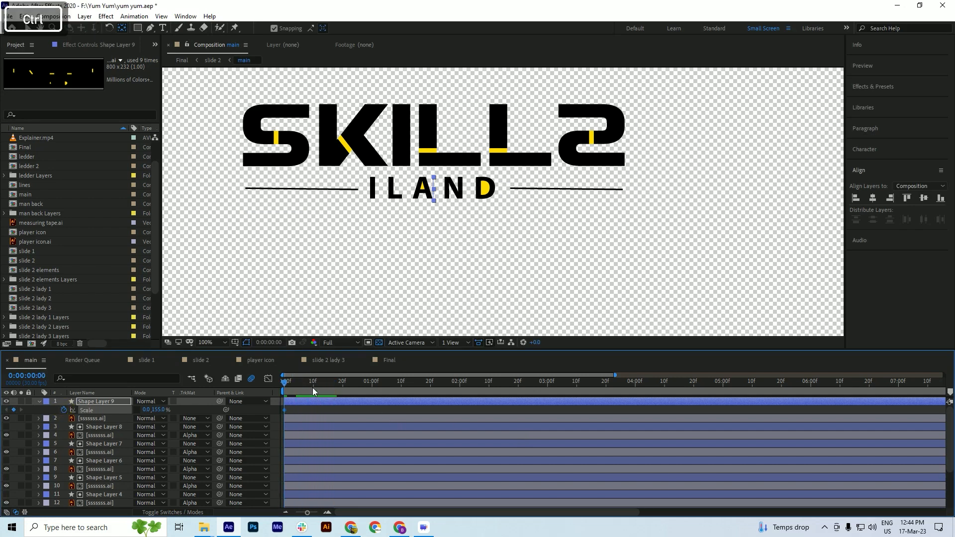
left_click_drag(312, 388, 378, 384)
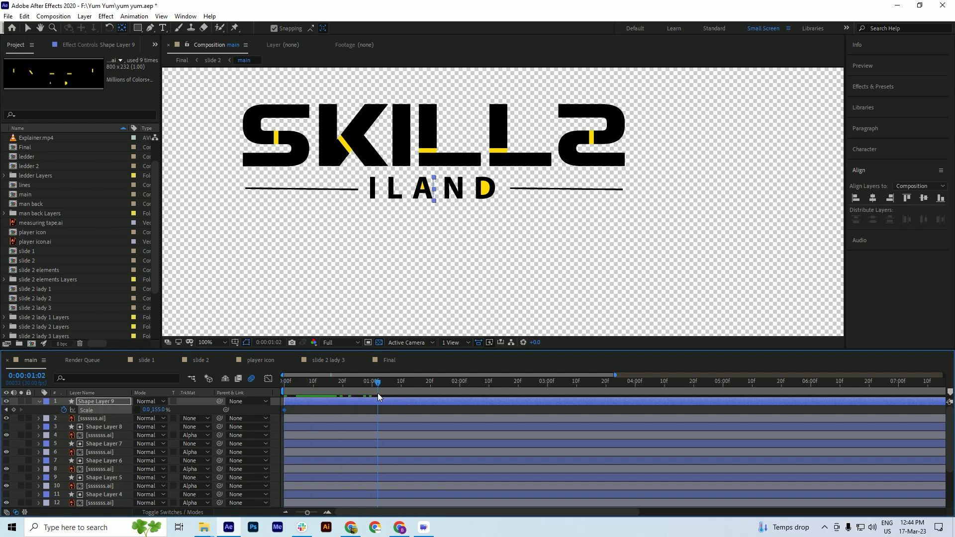
Reveal Shape Layer 8's keyframes and, at its end keyframe 0:00:01:01, set Shape Layer 9's horizontal scale to 2614%
left_click(351, 426)
key("u")
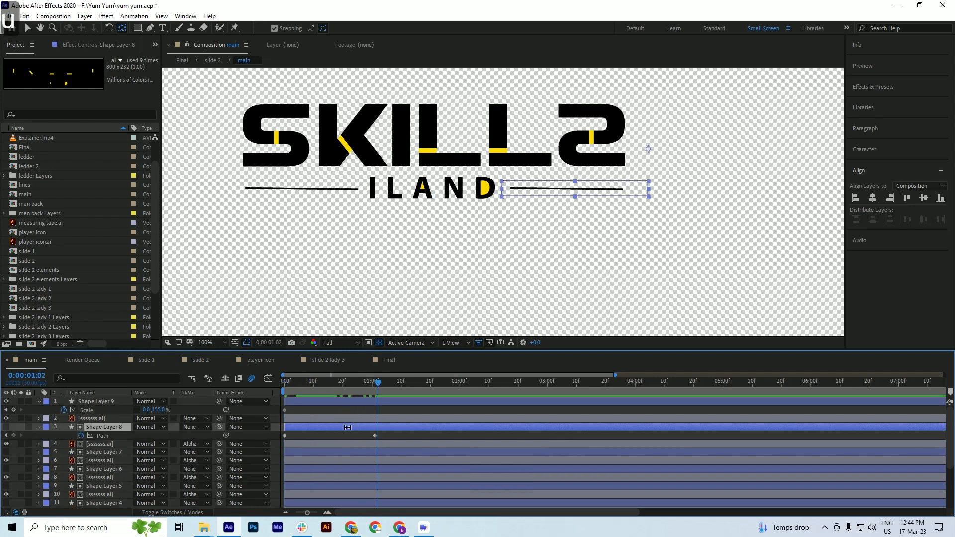
left_click(375, 383)
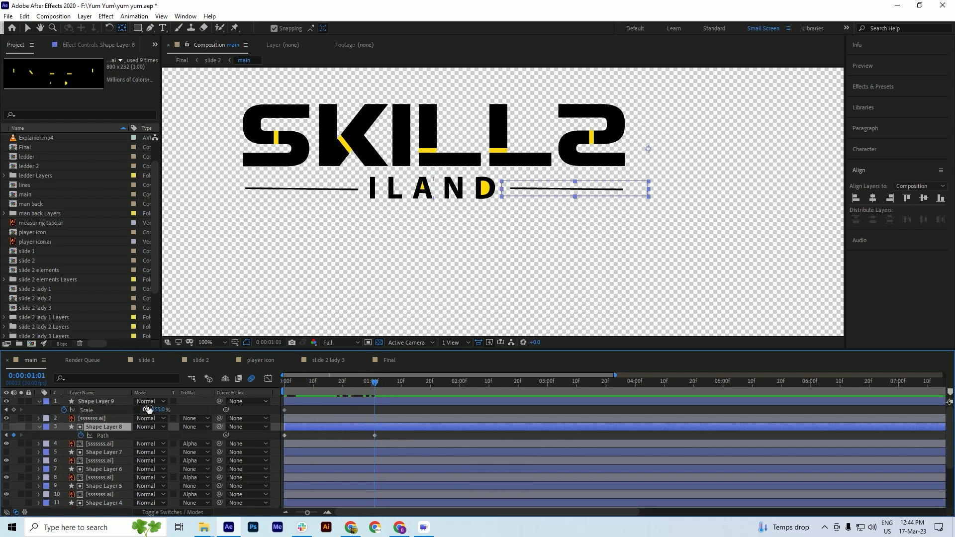
left_click_drag(146, 410, 951, 368)
left_click(135, 398)
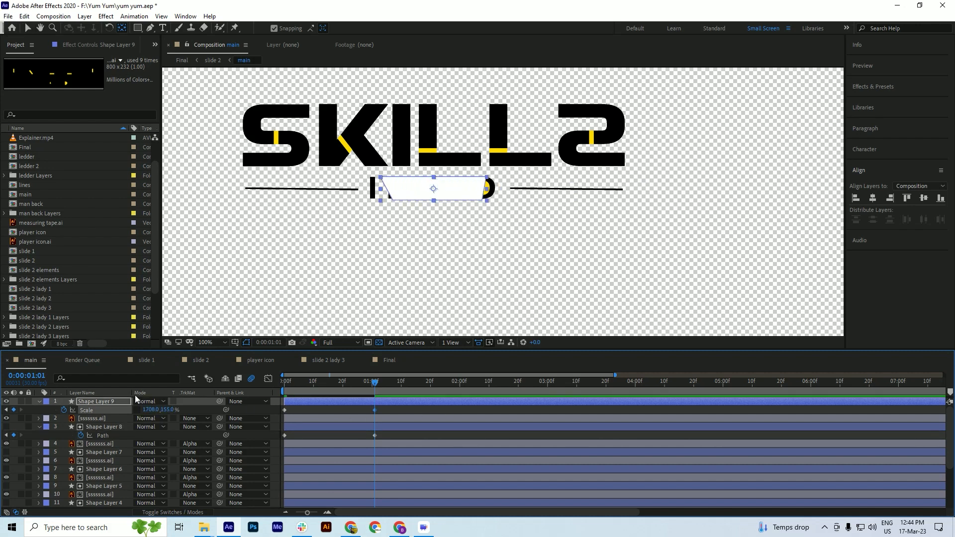
left_click_drag(145, 414, 663, 394)
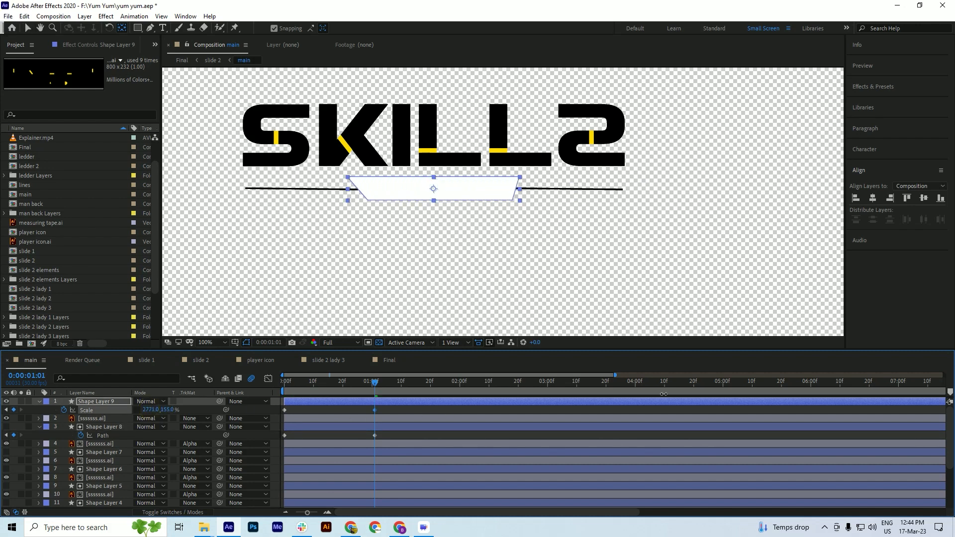
left_click_drag(569, 396, 522, 397)
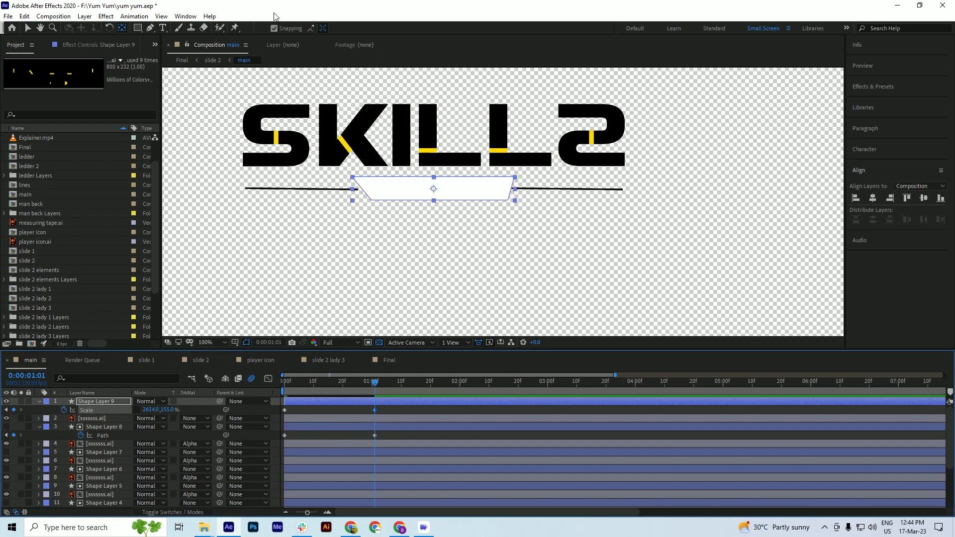
Reshape Shape Layer 9 with the Pen tool, moving its upper-left corner point rightward to straighten that edge and its right edge leftward
left_click(150, 28)
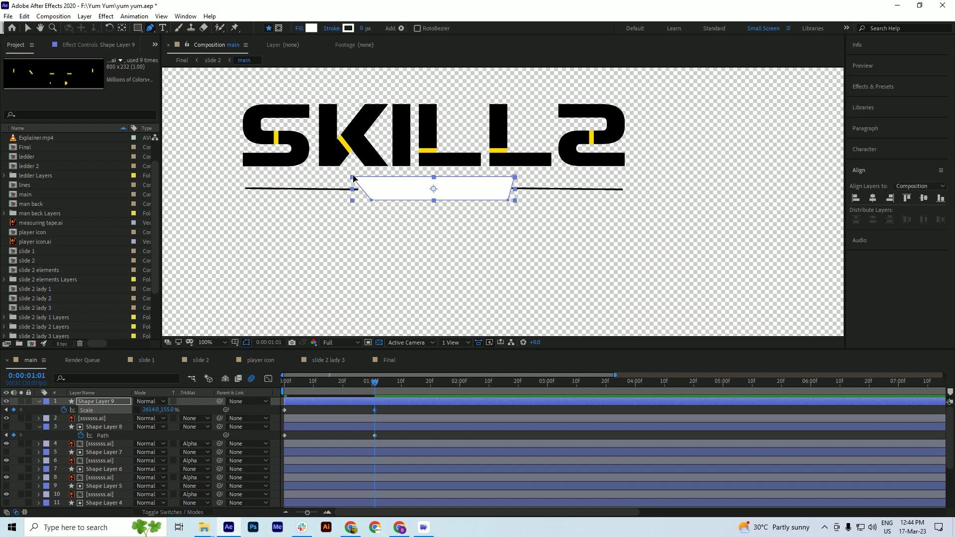
left_click(352, 177)
key("shift+Right")
key("shift+Right")
key("shift+Right")
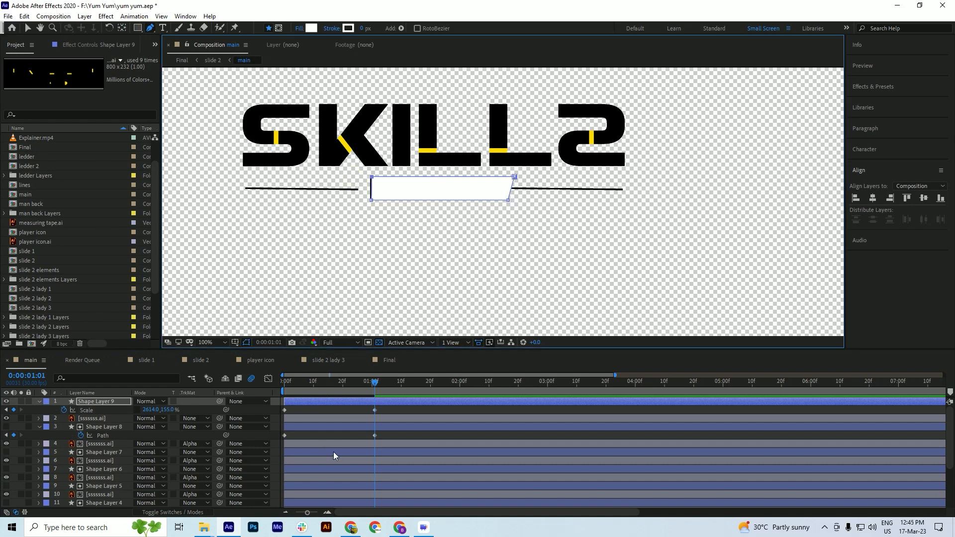
left_click(515, 177)
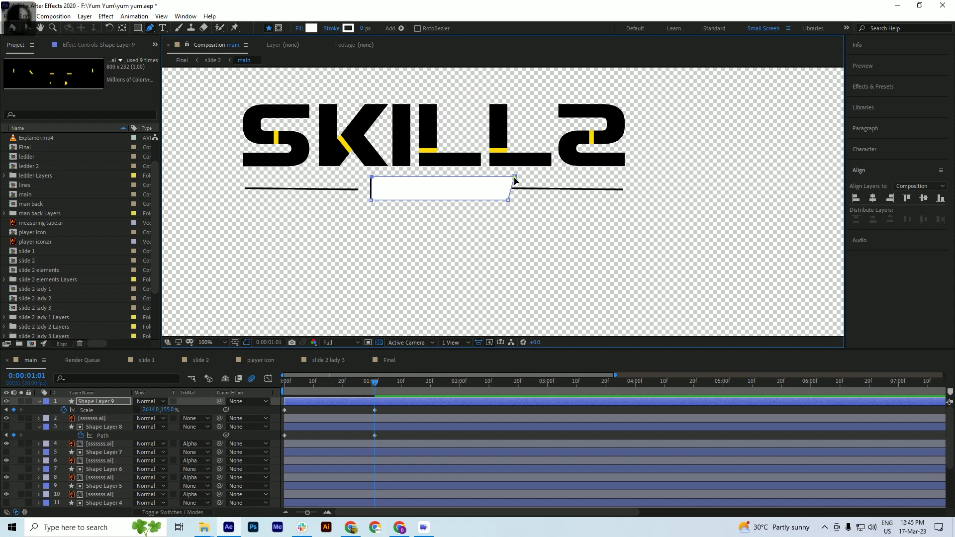
key("shift+Left")
key("shift+Left")
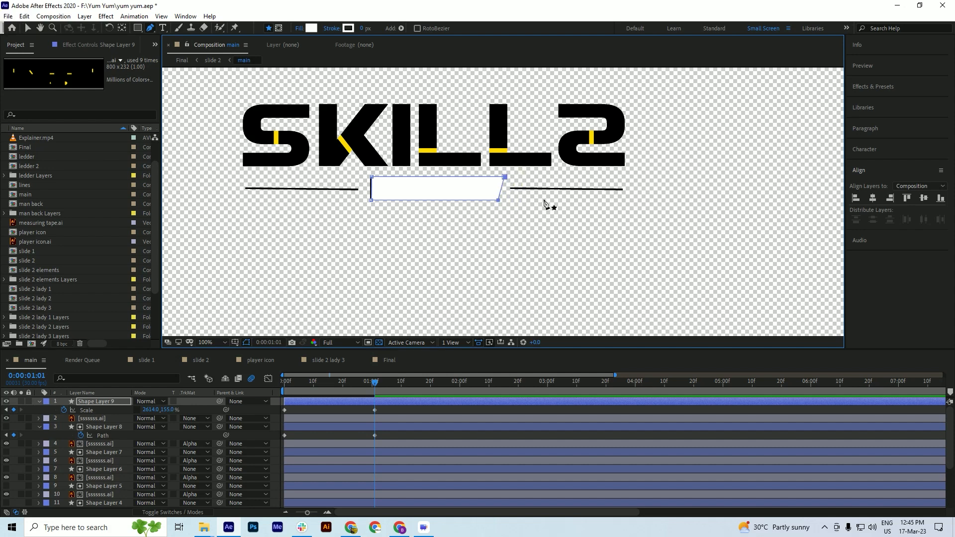
Set Shape Layer 9's horizontal scale at 0:00:01:01 to 2866%, save the project, and collapse the properties of Shape Layers 9 and 8
left_click_drag(147, 412, 254, 402)
key("ctrl+s")
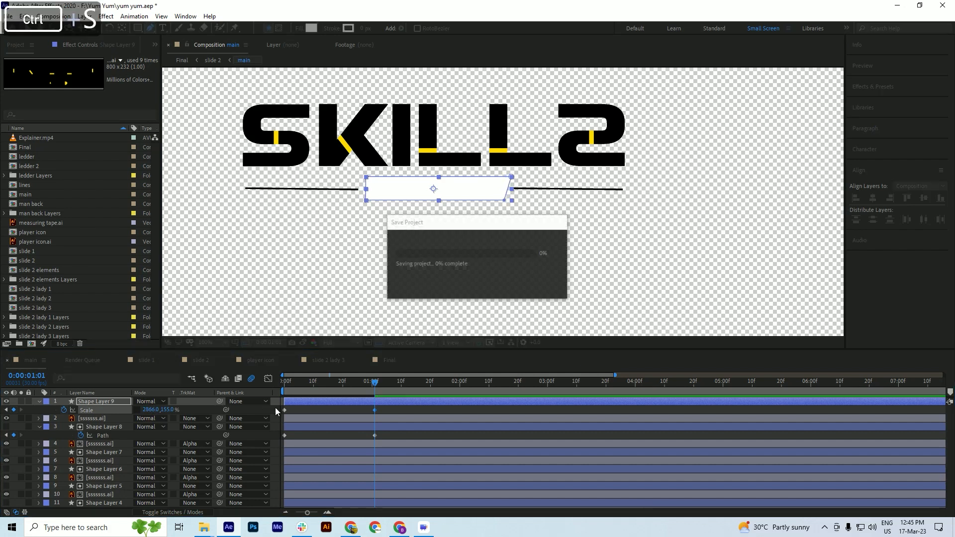
left_click(38, 401)
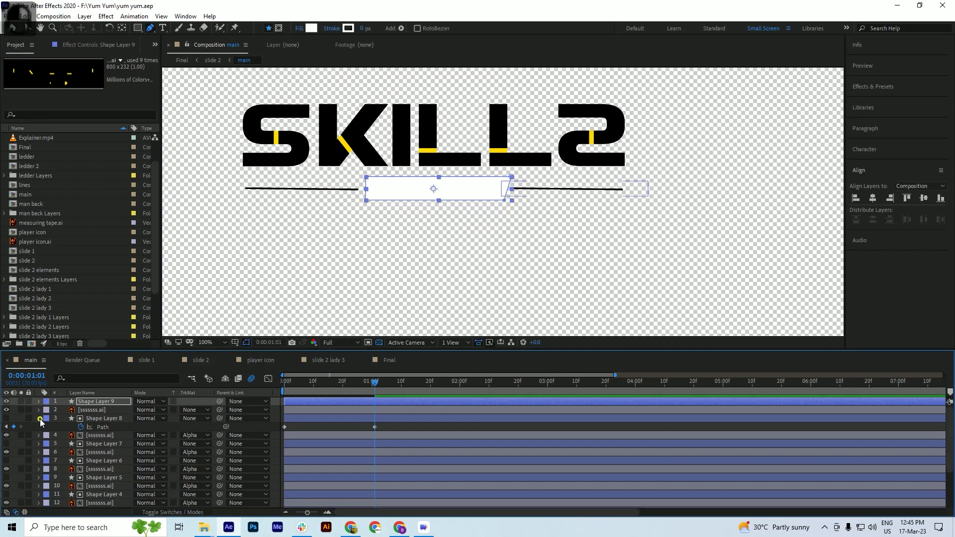
left_click(38, 419)
Set the logo copy below Shape Layer 9 to Alpha Matte "Shape Layer 9", save the project, and preview the reveal
left_click(102, 409)
left_click(194, 409)
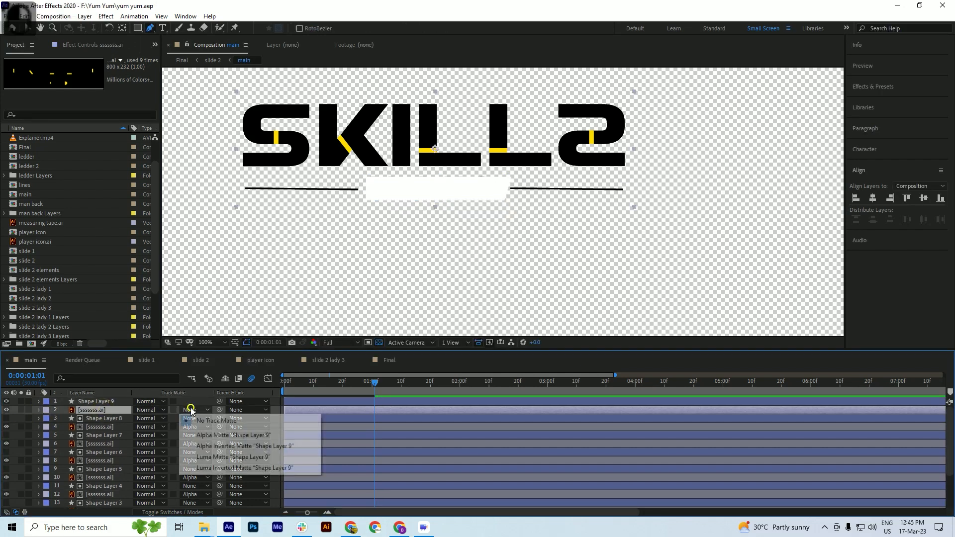
left_click(209, 436)
key("ctrl+s")
key("space")
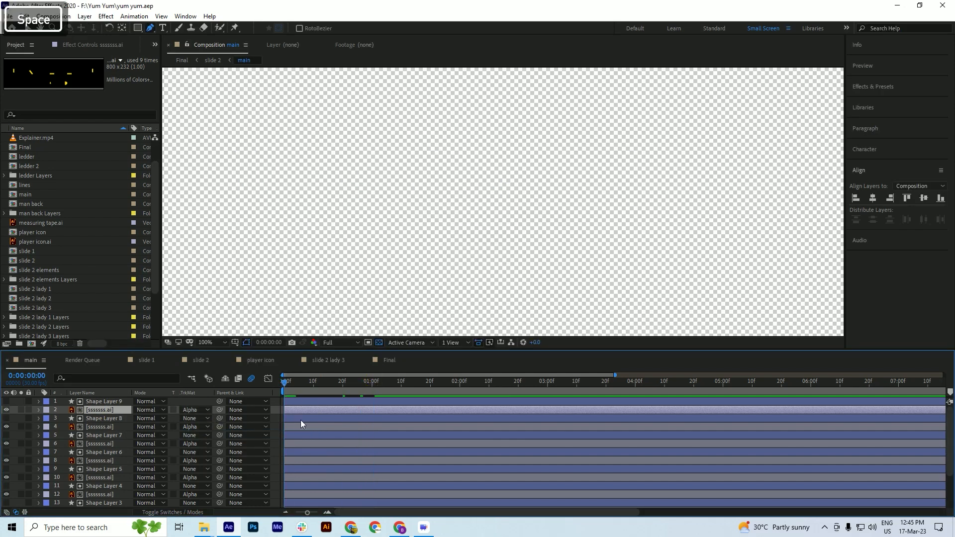
left_click(311, 381)
Reveal the keyframes of all layers, apply Easy Ease to every Scale, Path and End keyframe, and save the project
key("ctrl+a")
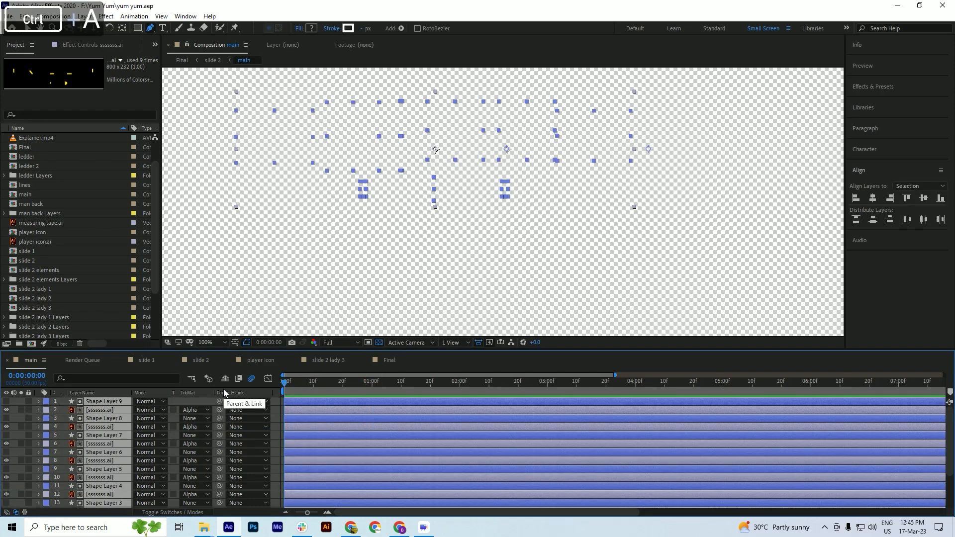
key("u")
key("grave")
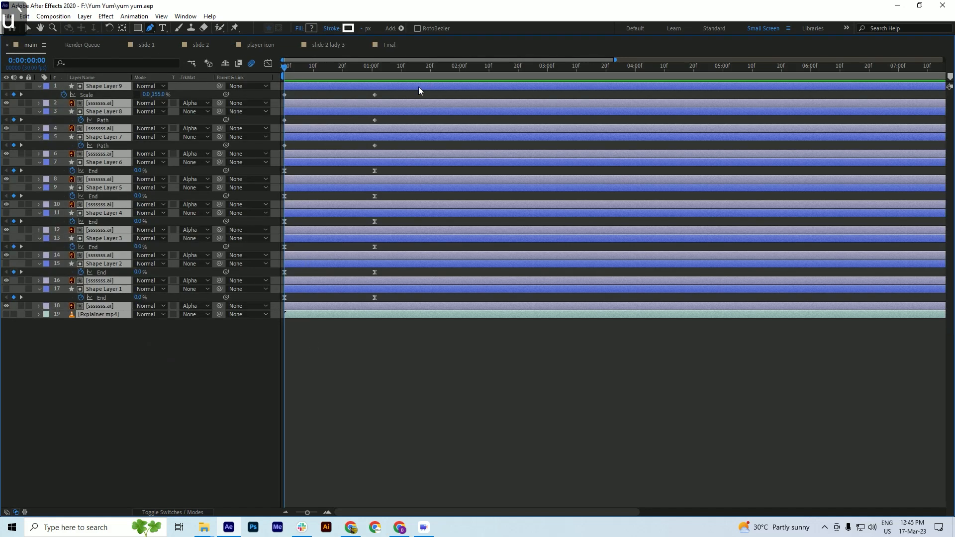
left_click_drag(399, 92, 279, 304)
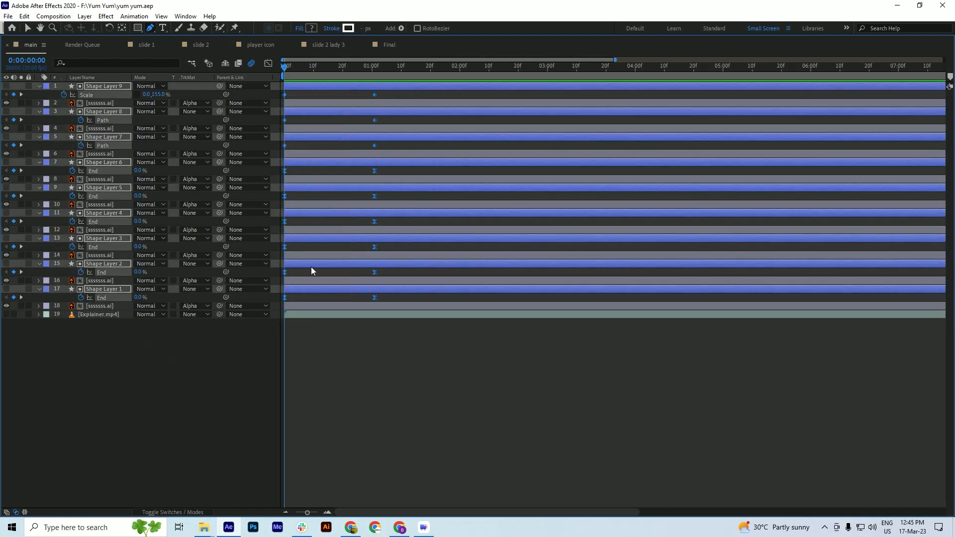
key("F9")
key("grave")
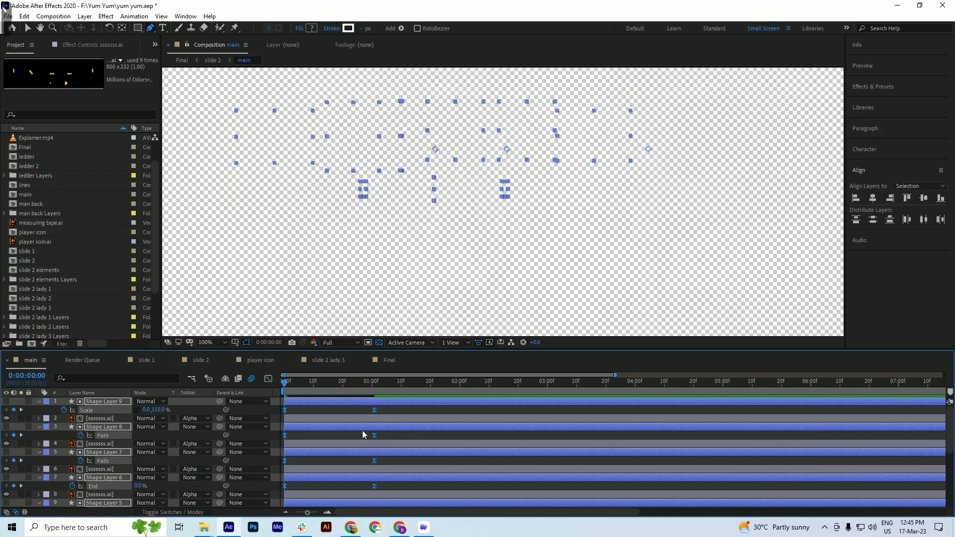
key("ctrl+s")
Shift Shape Layer 2's two End keyframes so they start at 0:00:00:04, and save the project
scroll(352, 435, "down", 3)
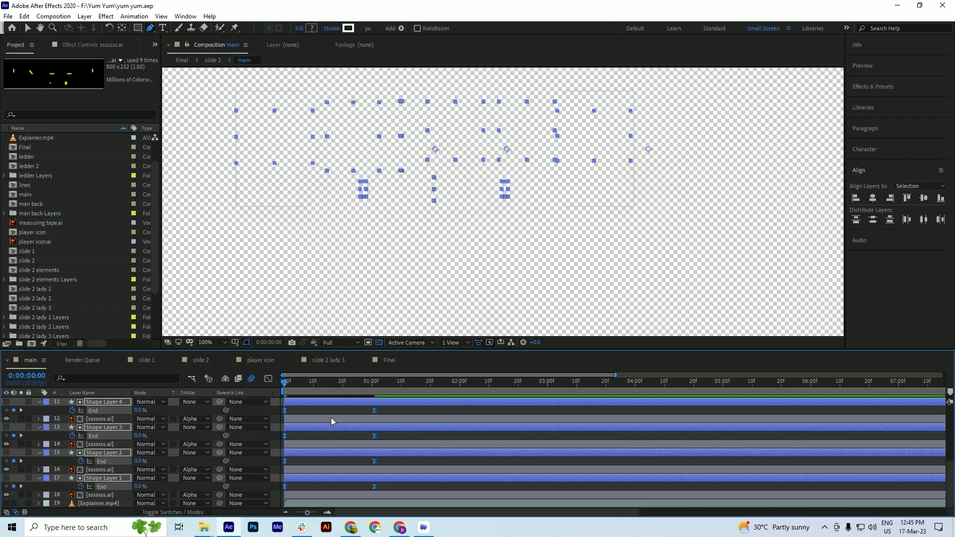
key("space")
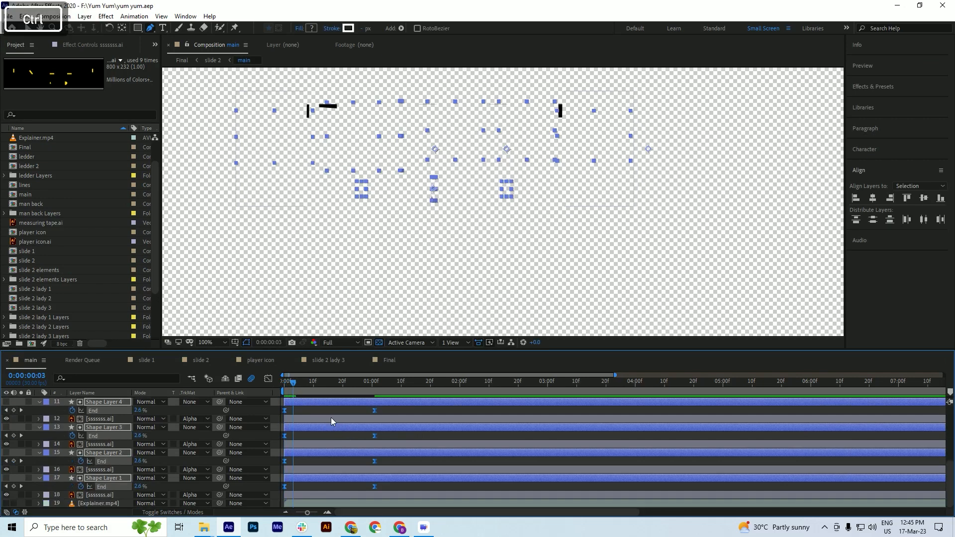
left_click(387, 460)
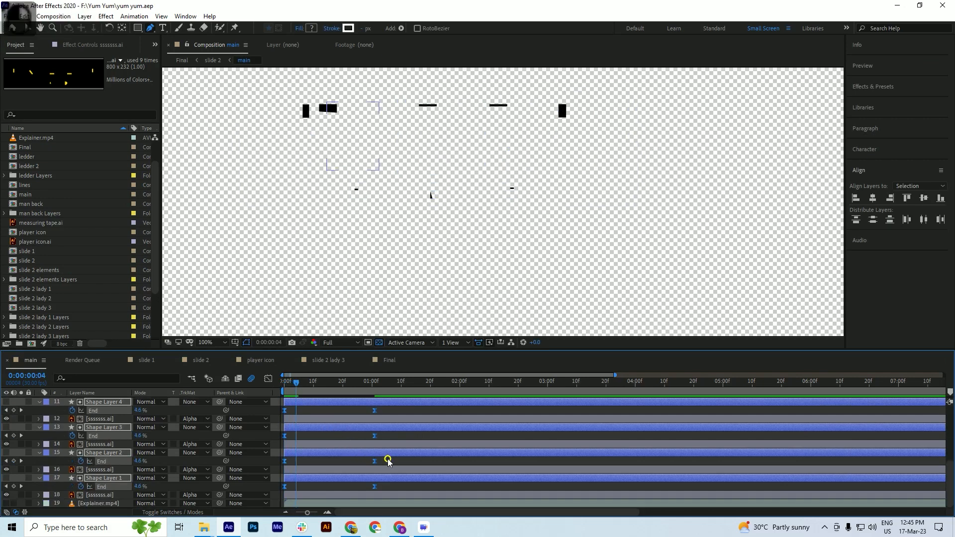
left_click_drag(284, 461, 296, 461)
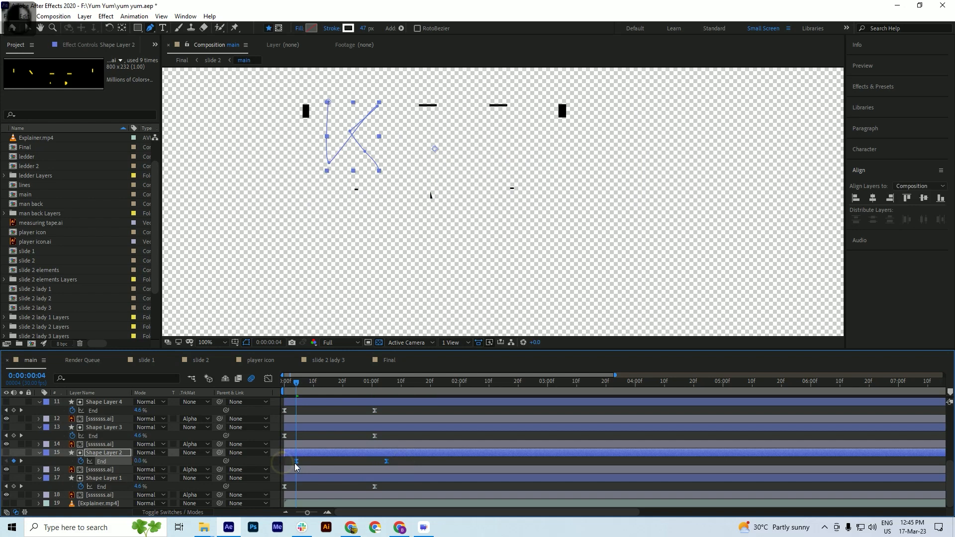
key("ctrl+s")
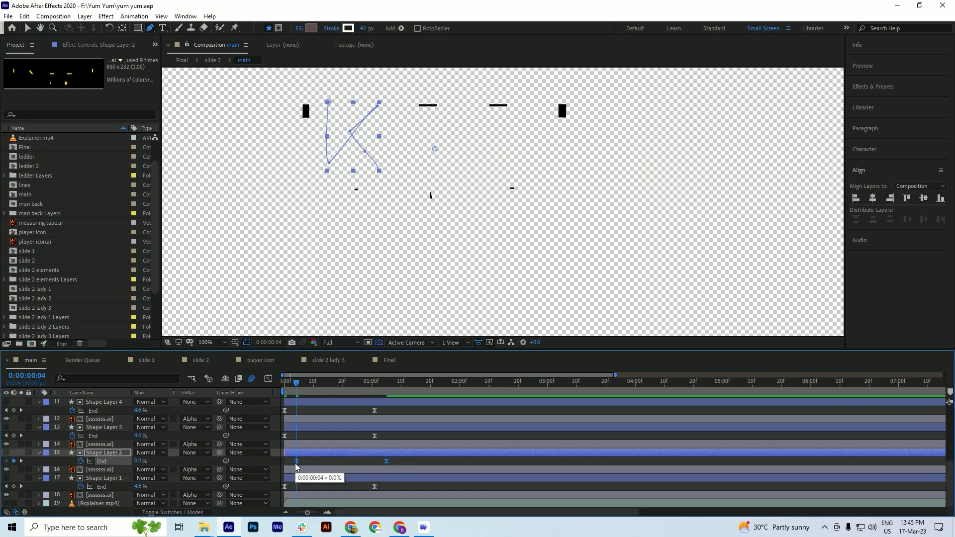
Shift Shape Layer 3's two End keyframes so they start four frames after Shape Layer 2's, at 0:00:00:08
key("Page_Down")
key("Page_Down")
key("Page_Down")
key("Page_Down")
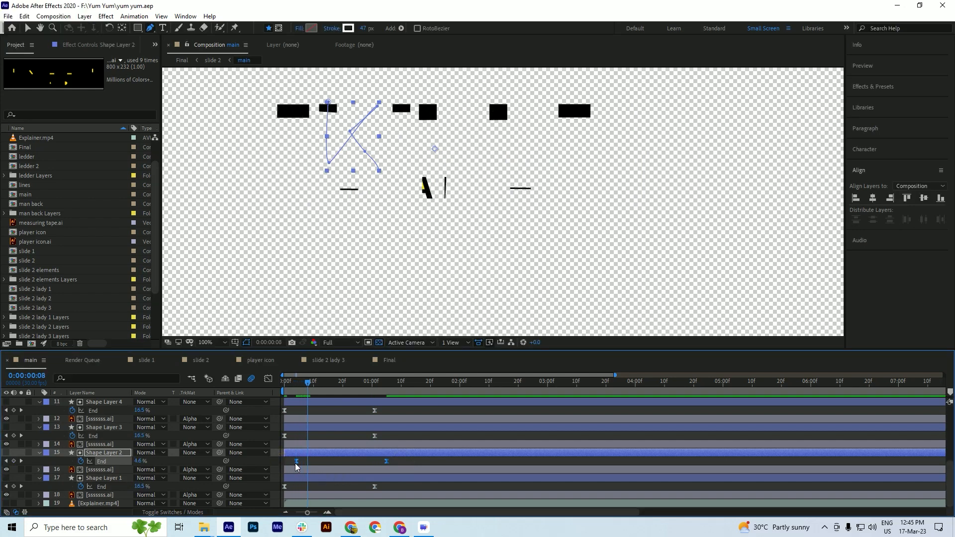
left_click_drag(388, 436, 307, 437)
Shift Shape Layer 4's two End keyframes so they start at 0:00:00:12
key("Page_Down")
key("Page_Down")
key("Page_Down")
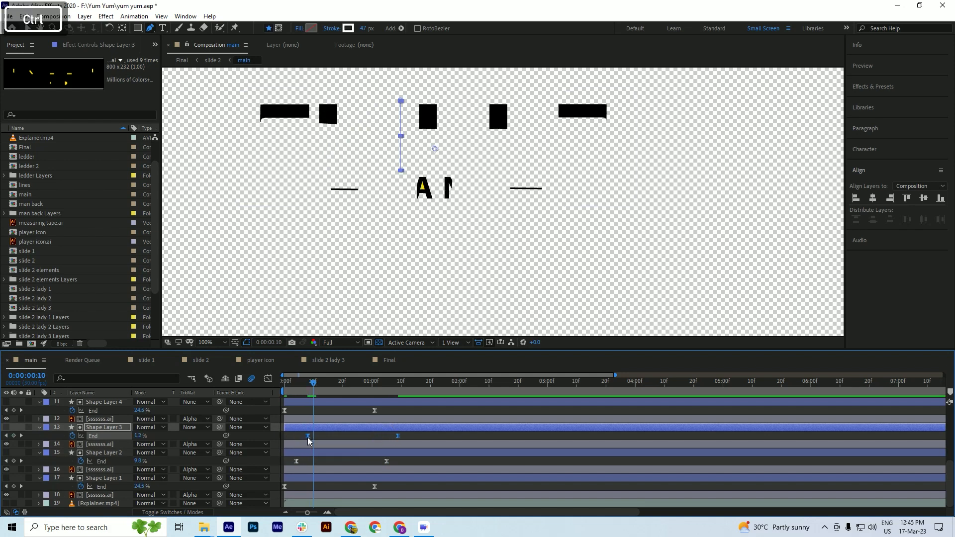
key("Page_Down")
scroll(368, 435, "up", 2)
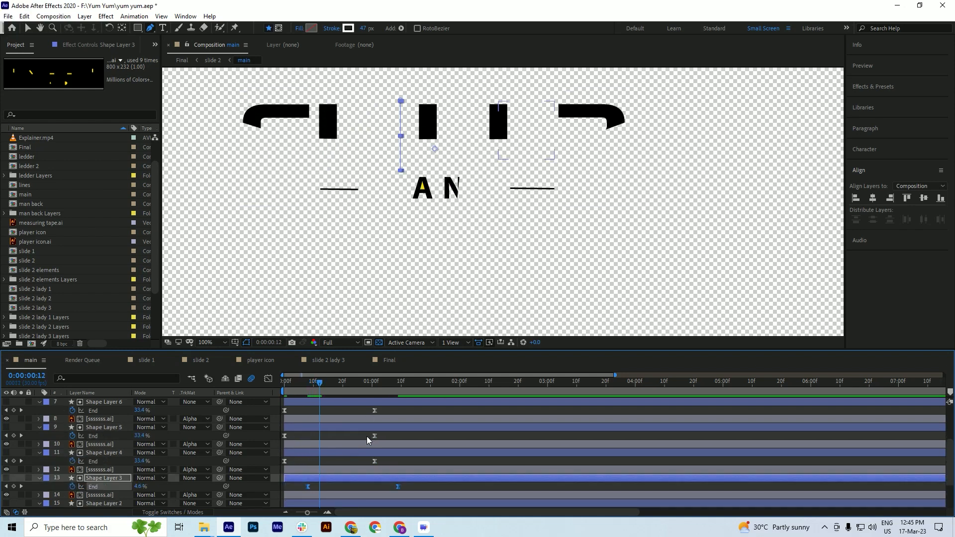
left_click_drag(385, 458, 318, 465)
Shift Shape Layer 5's two End keyframes so they start at 0:00:00:16
key("Page_Down")
key("Page_Down")
key("Page_Down")
key("Page_Down")
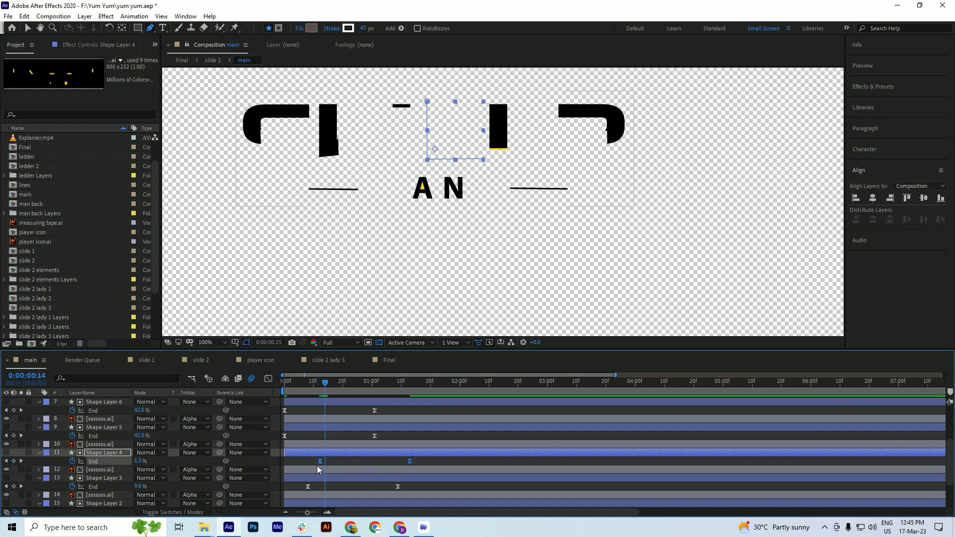
left_click_drag(384, 432, 331, 438)
Shift Shape Layer 6's two End keyframes so they start at 0:00:00:20
scroll(359, 444, "up", 2)
left_click_drag(385, 460, 282, 468)
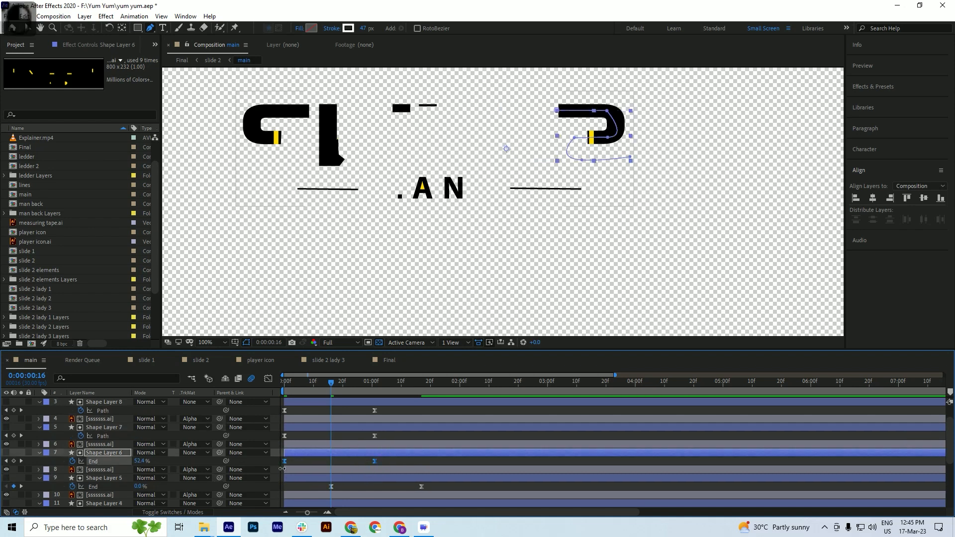
key("space")
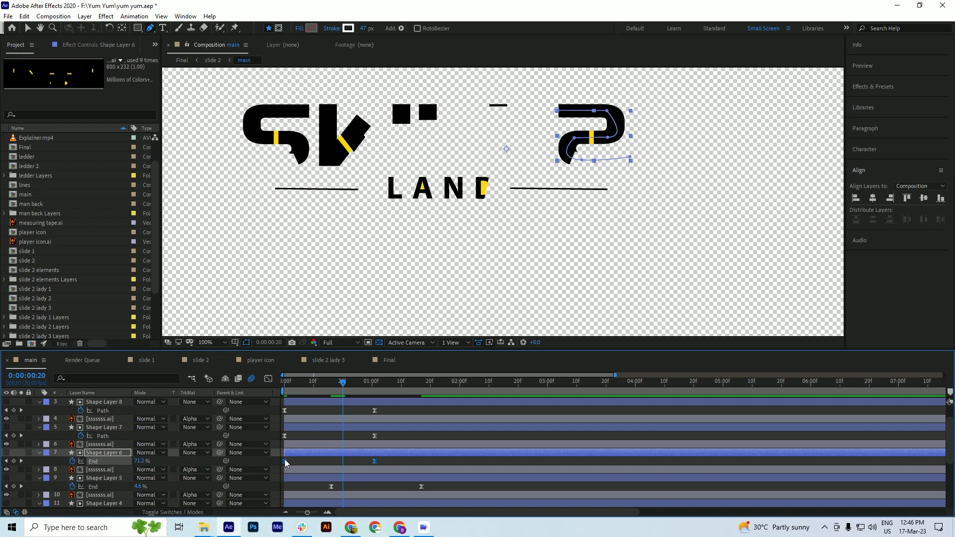
left_click_drag(285, 461, 343, 462)
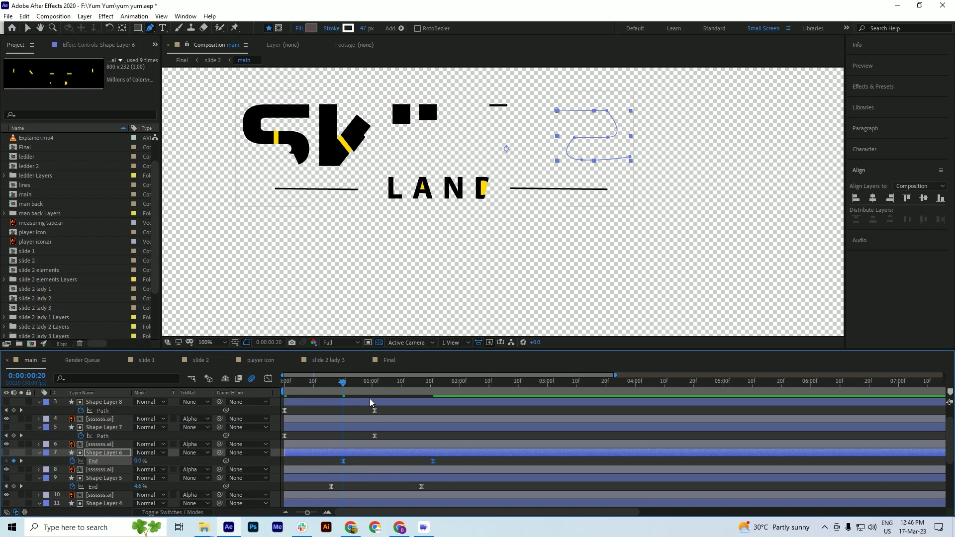
Shift Shape Layer 9's two Scale keyframes so they start at 0:00:00:24
left_click(354, 391)
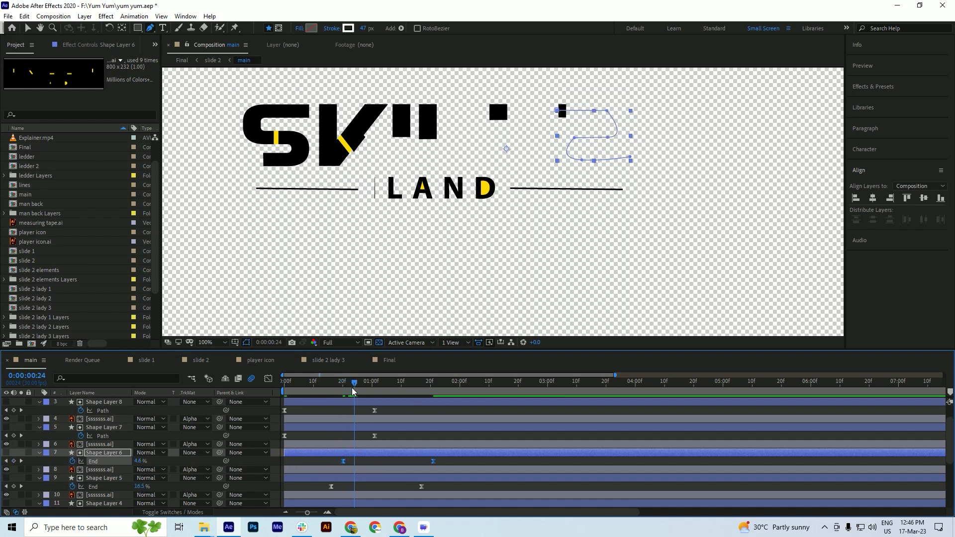
scroll(337, 450, "up", 1)
left_click_drag(397, 458, 237, 468)
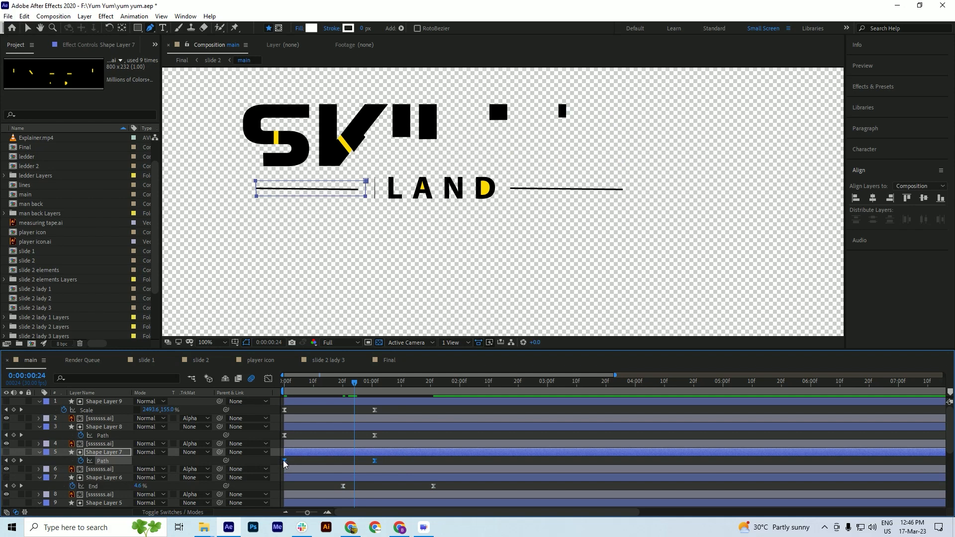
left_click_drag(388, 412, 355, 419)
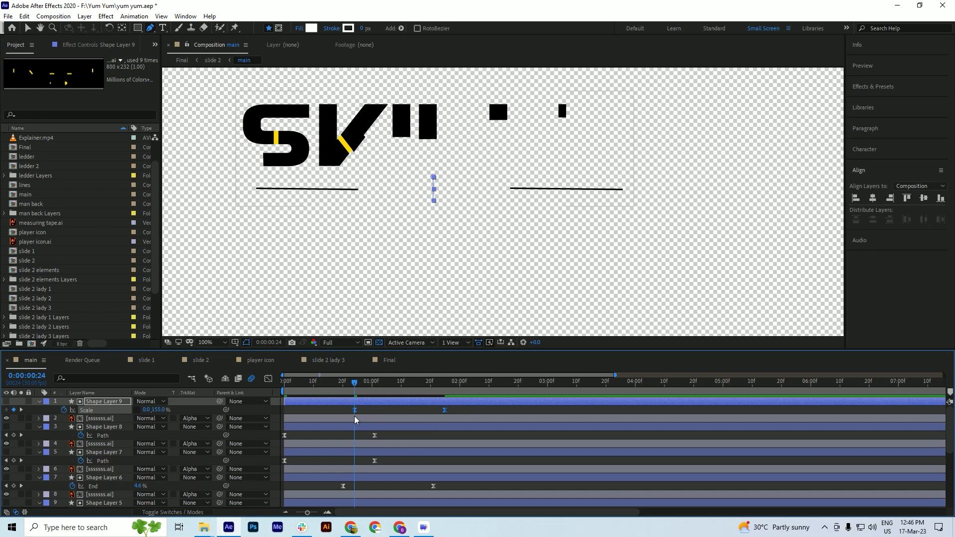
Shift the Path keyframes of Shape Layers 7 and 8 so they start at 0:00:00:28, and preview the animation
key("ctrl+Right")
key("ctrl+Right")
key("ctrl+Right")
key("ctrl+Right")
left_click_drag(388, 433, 365, 464)
key("Home")
key("space")
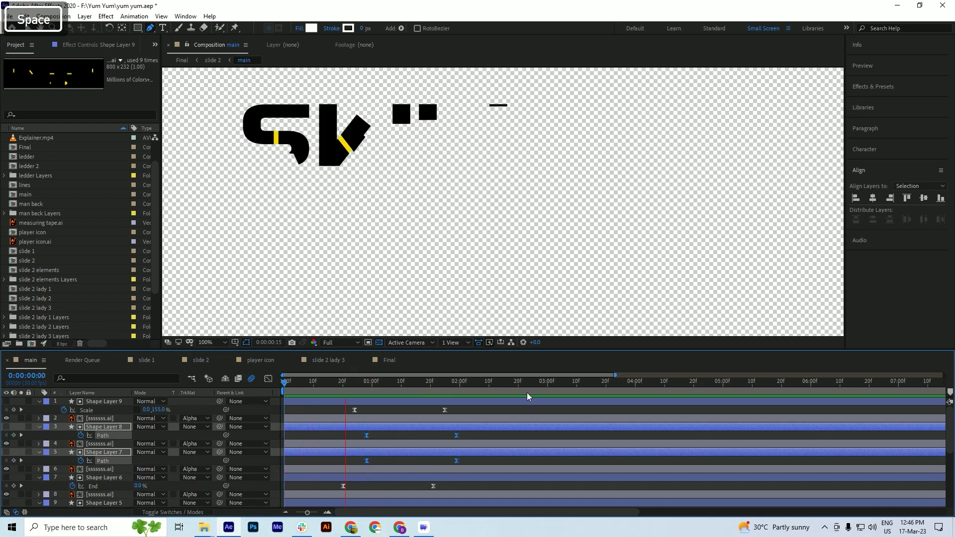
key("space")
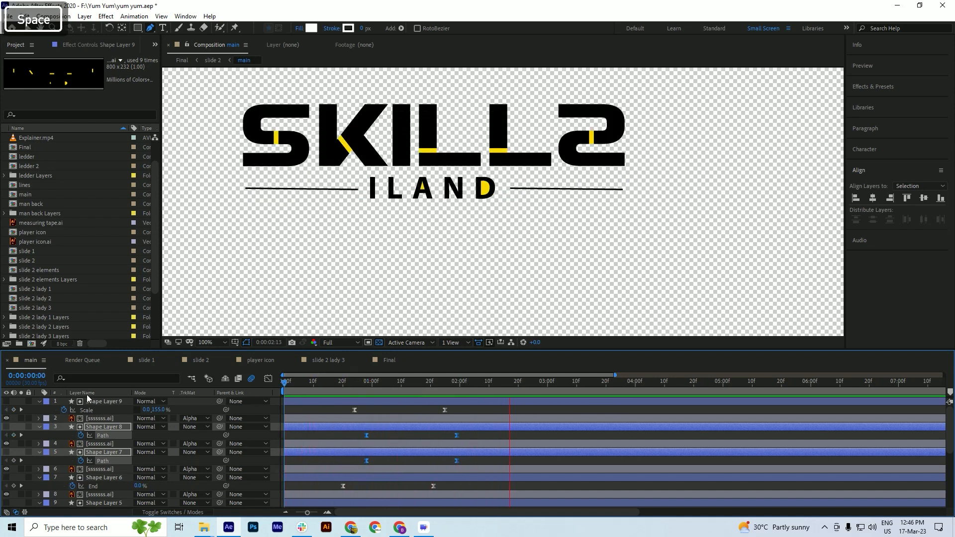
Collapse the properties of all layers, save the project, and clear the layer selection
key("ctrl+a")
left_click(38, 402)
key("ctrl+s")
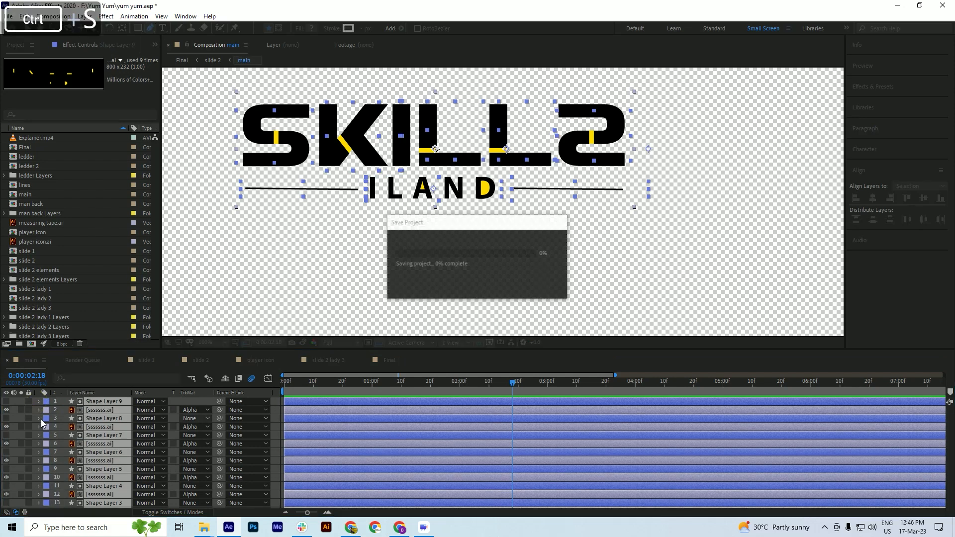
key("ctrl+shift+a")
Play the staggered logo reveal from the start of the main composition to check its timing, and save the project
left_click_drag(298, 381, 270, 390)
key("space")
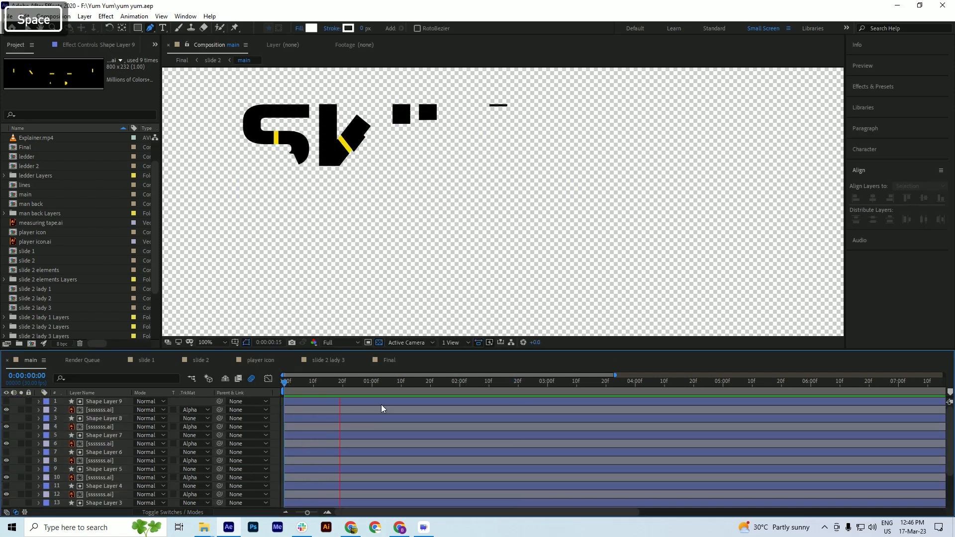
key("space")
left_click_drag(323, 383, 277, 389)
key("ctrl+s")
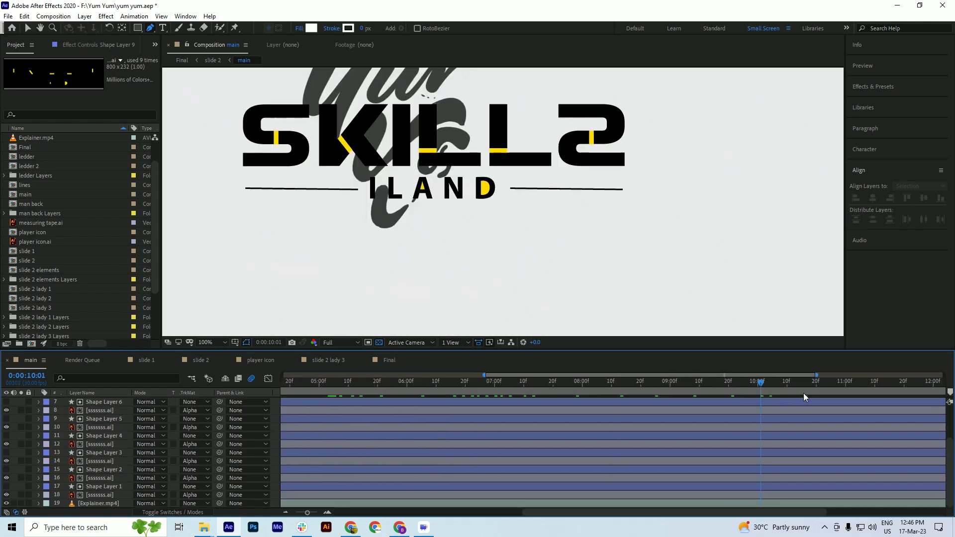
Examine the Explainer.mp4 reference logo behind the artwork up to about 0:00:10:15
left_click_drag(761, 387, 801, 384)
key("space")
left_click_drag(441, 222, 427, 283)
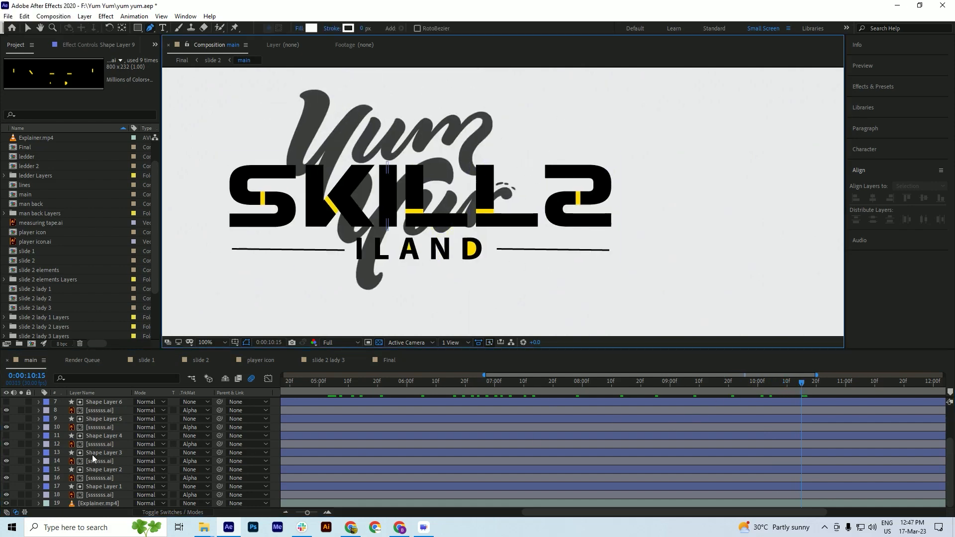
Return to the start of the composition, hide the Explainer.mp4 layer, and save the project
key("Home")
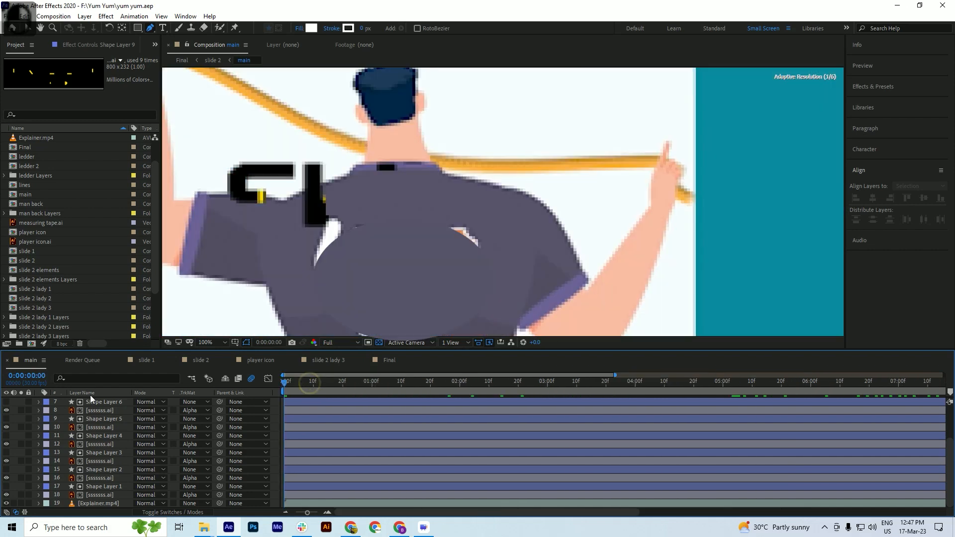
left_click(86, 503)
left_click(7, 503)
key("ctrl+s")
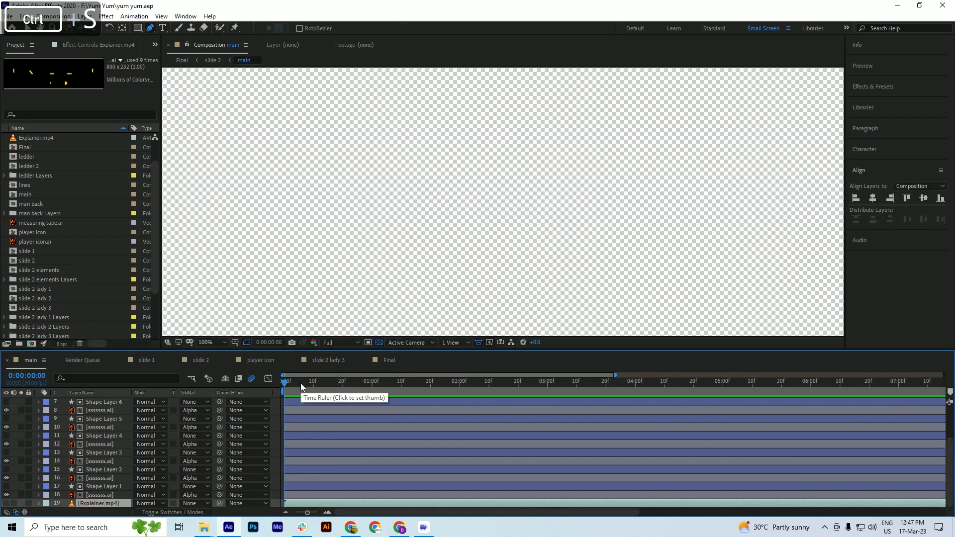
With the time at 0:00:00:12, create a new shape layer at the top of the layer stack and save the project
left_click(301, 383)
left_click_drag(283, 386, 314, 391)
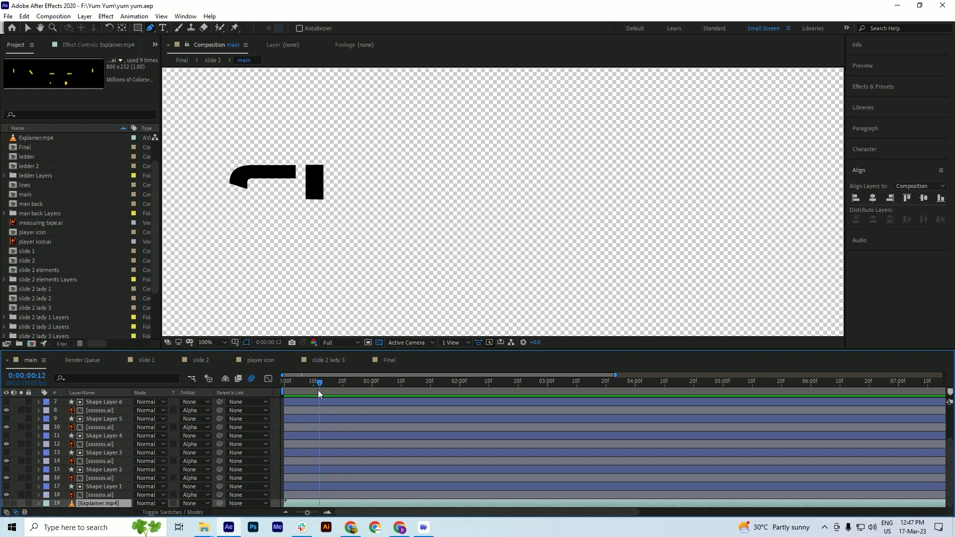
key("ctrl+s")
right_click(12, 431)
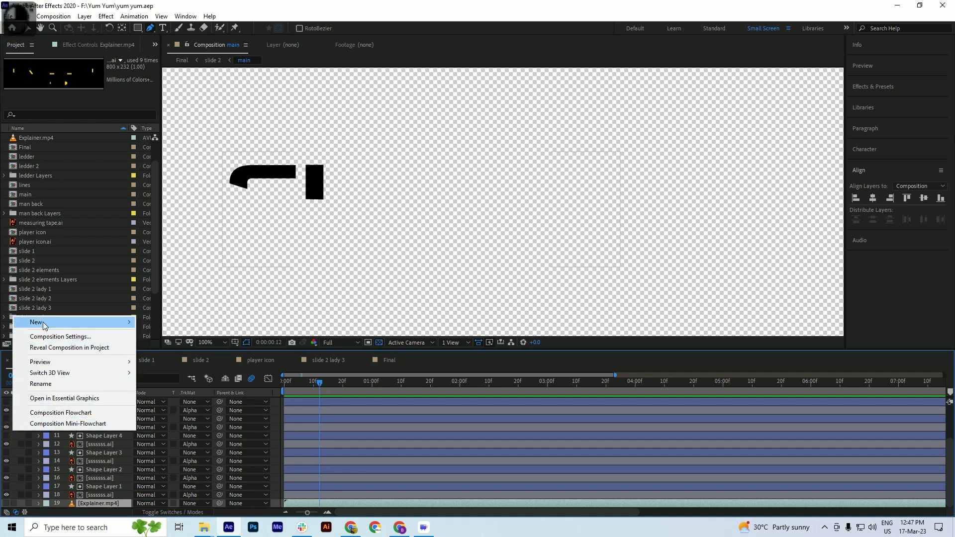
mouse_move(43, 326)
left_click(199, 388)
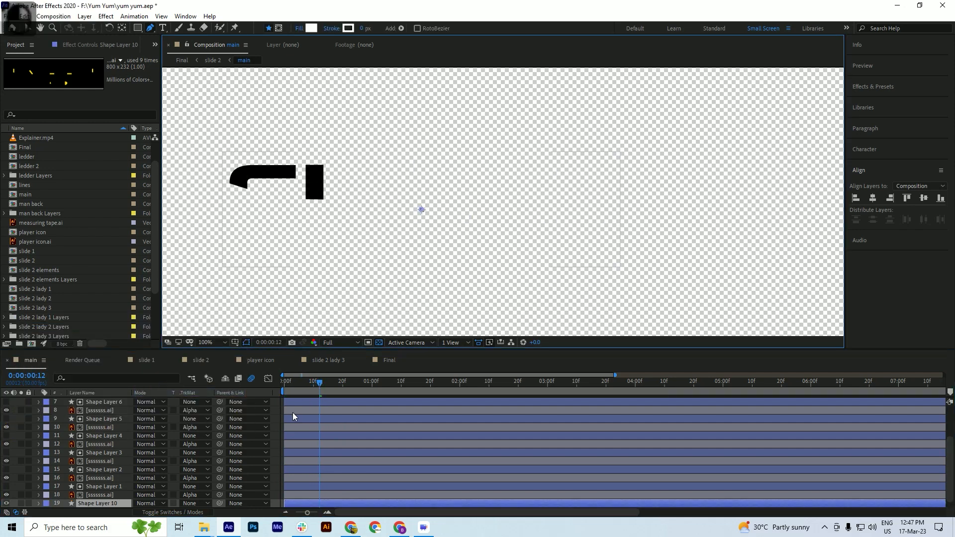
left_click_drag(102, 503, 94, 401)
key("ctrl+s")
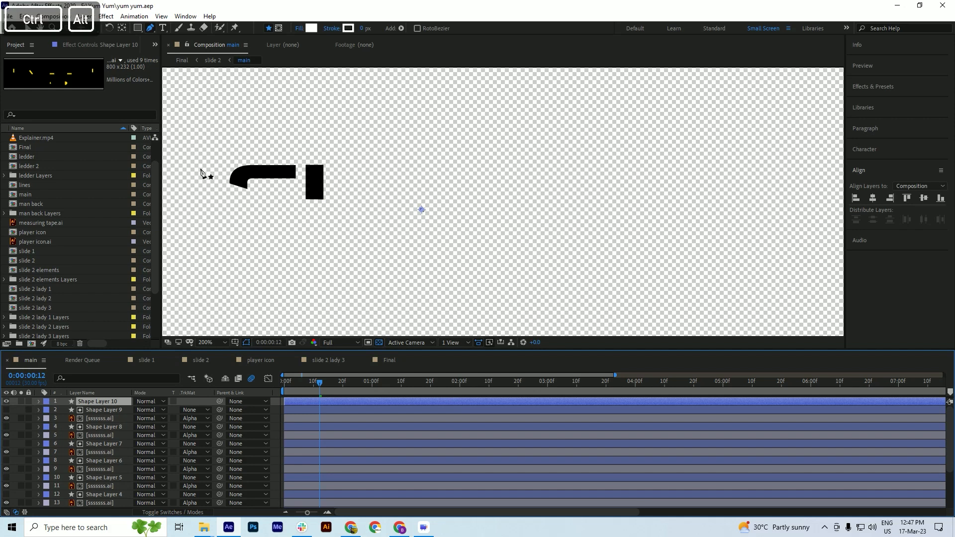
Draw a short diagonal line outward from the upper-left corner of the first S on Shape Layer 10, with its fill set to none
scroll(204, 172, "up", 2)
left_click_drag(259, 173, 233, 145)
key("ctrl+s")
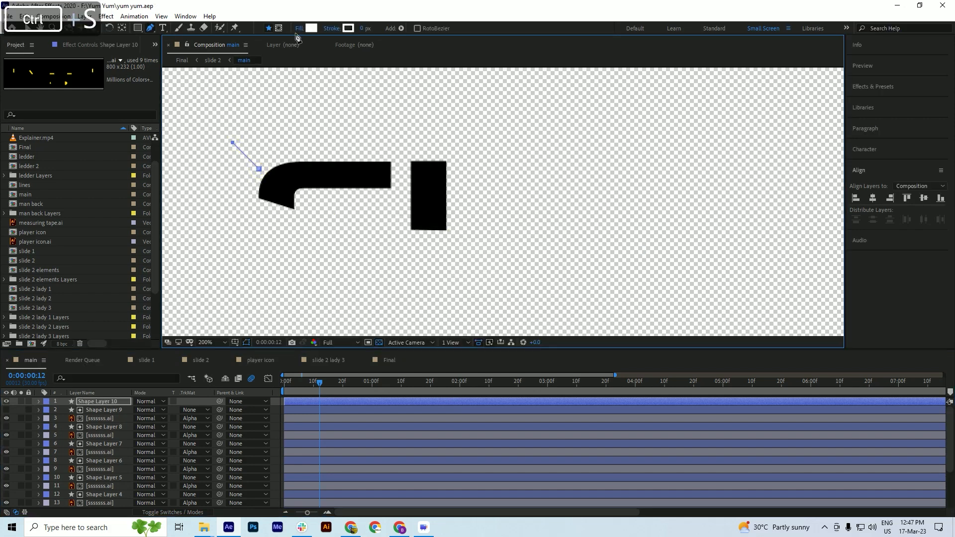
left_click(299, 28)
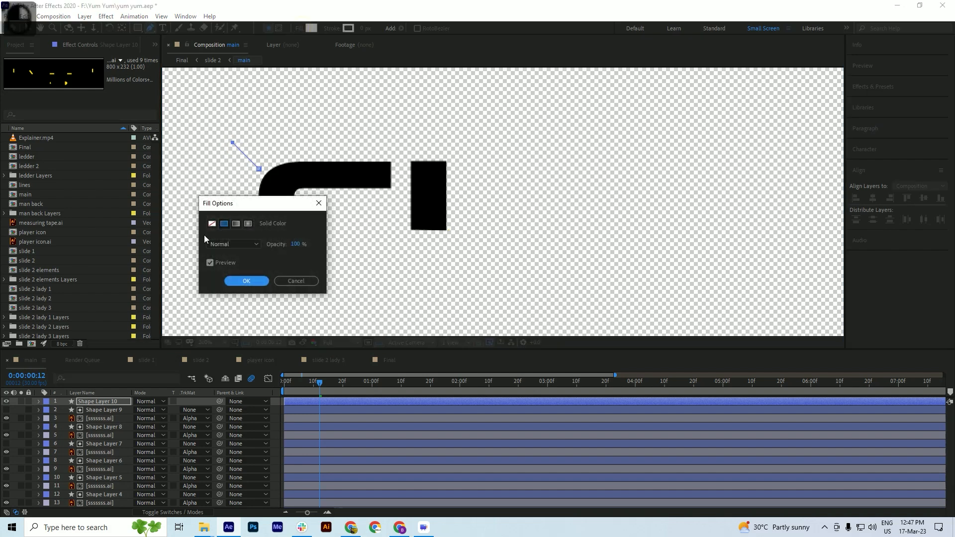
left_click(211, 224)
left_click(246, 281)
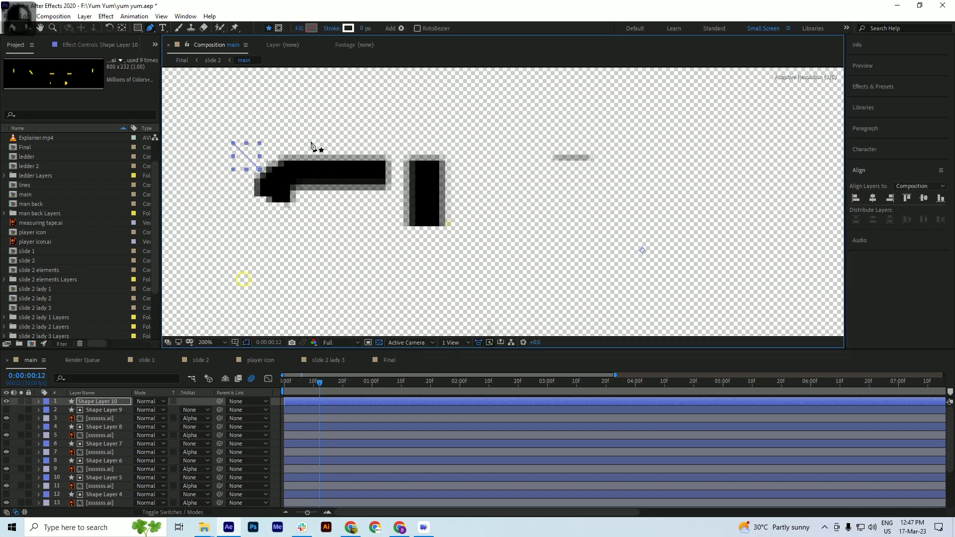
Give the diagonal line a 2 px black (000000) stroke and save the project
left_click_drag(361, 29, 363, 28)
left_click(362, 29)
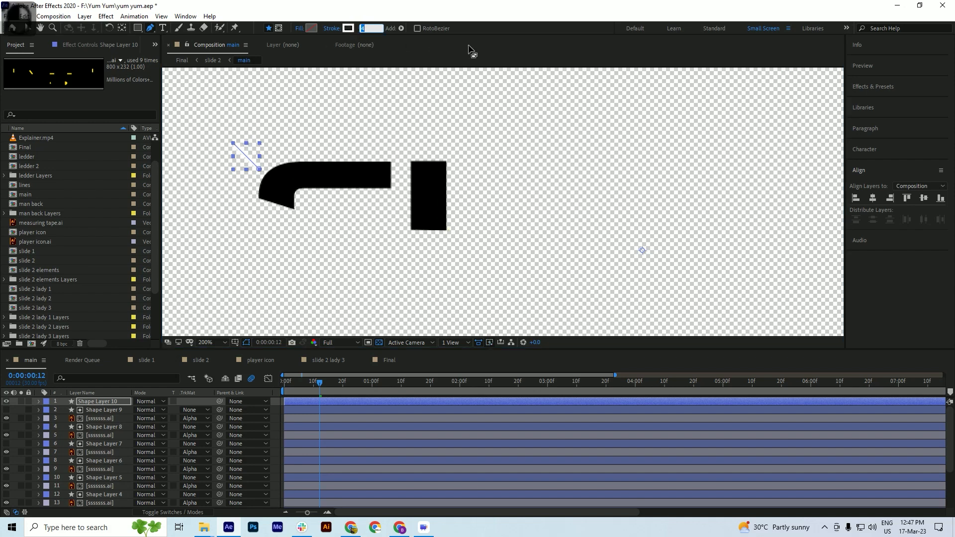
type("2")
key("Return")
left_click(348, 28)
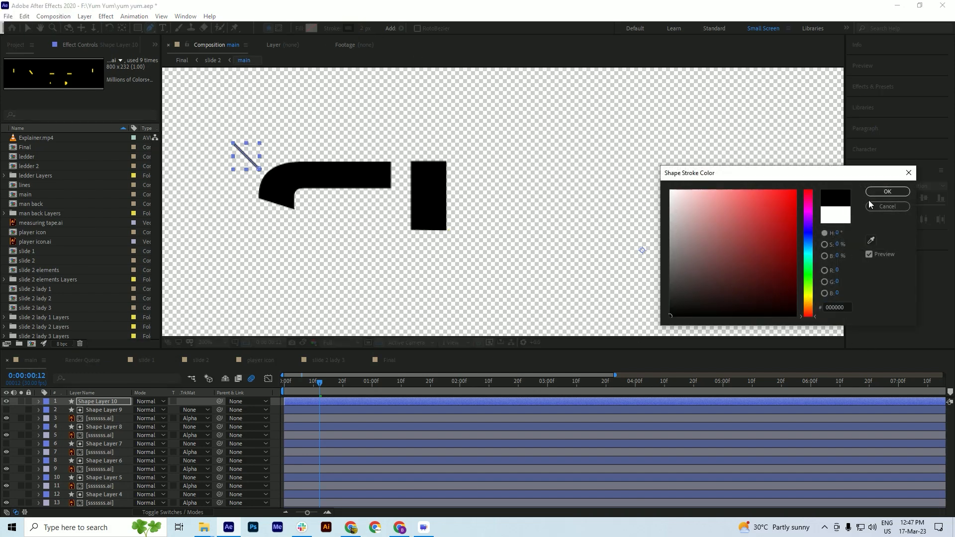
left_click(888, 191)
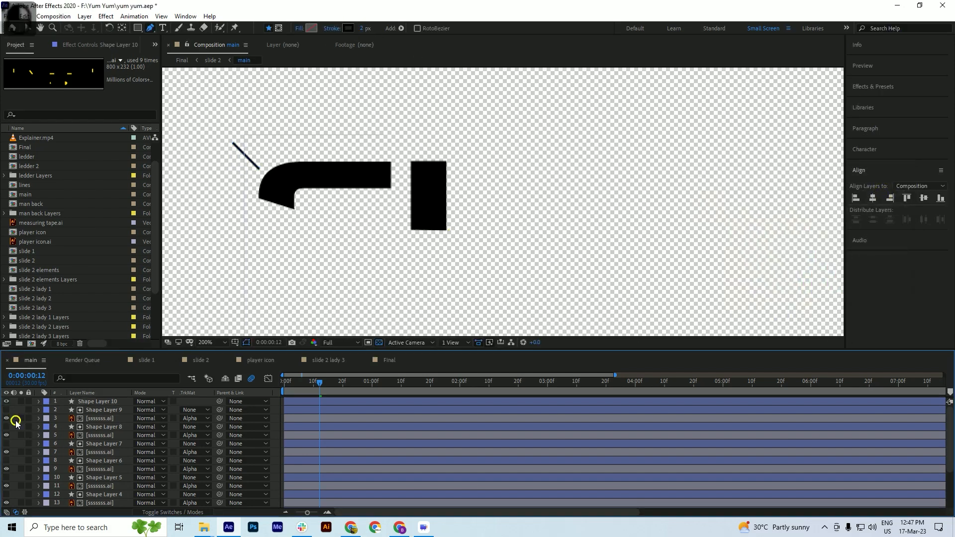
scroll(279, 147, "down", 1)
scroll(280, 163, "up", 1)
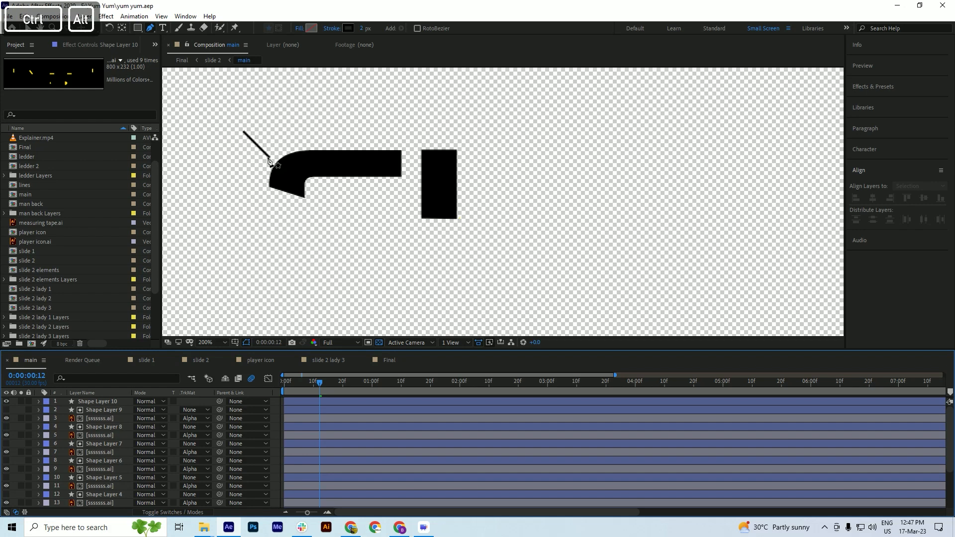
key("ctrl+s")
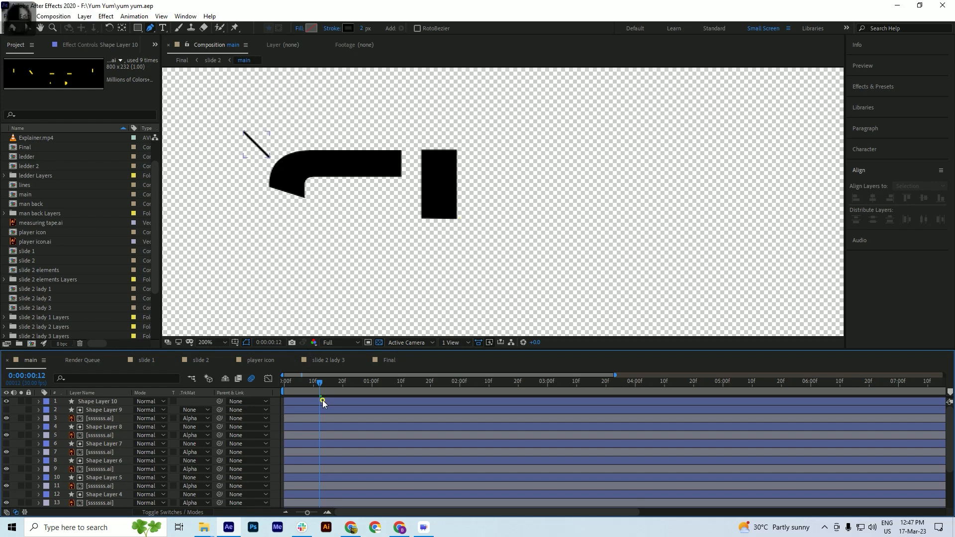
Add Trim Paths to Shape Layer 10
left_click(322, 402)
key("ctrl+s")
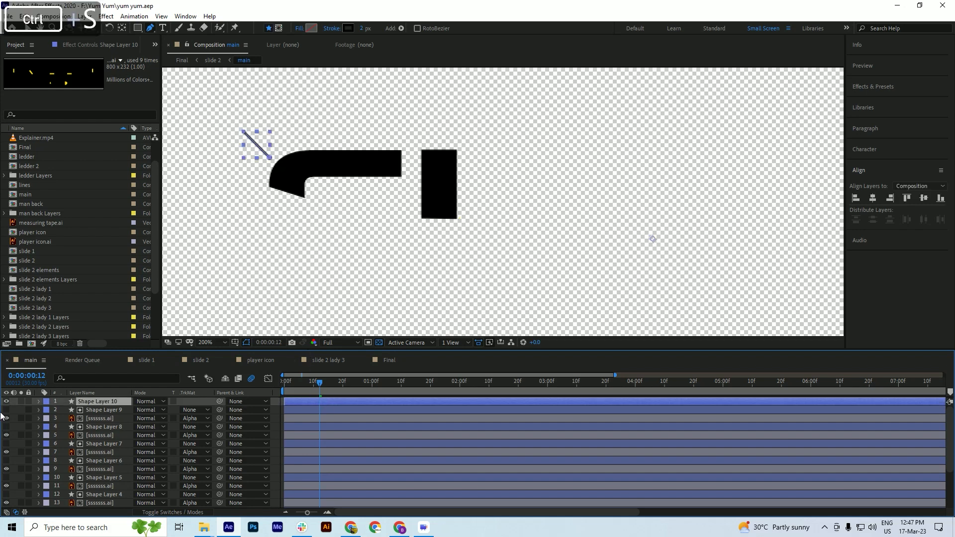
left_click(39, 401)
left_click(197, 409)
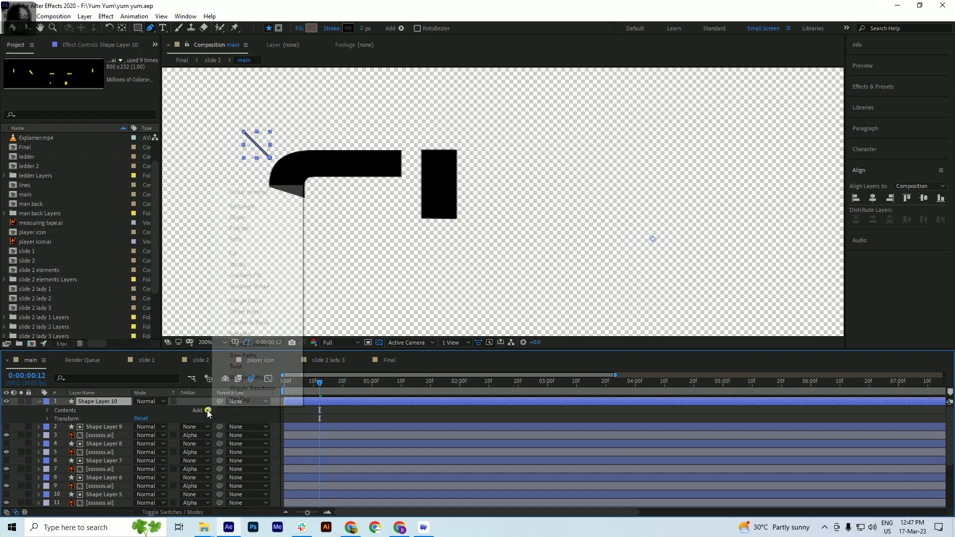
left_click(258, 357)
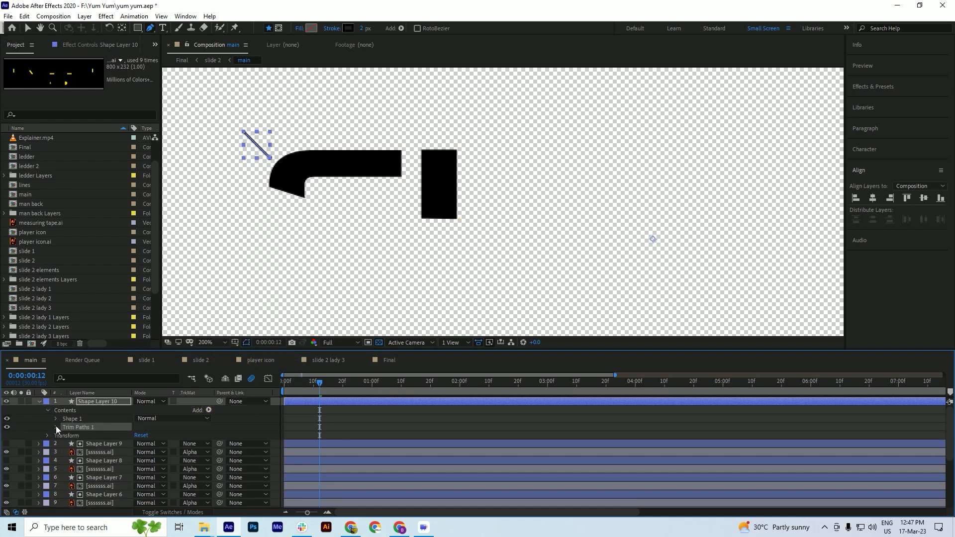
Enable keyframing for the Trim Paths Start and End of Shape Layer 10 at 0:00:00:12, and save the project
left_click(55, 426)
left_click(73, 436)
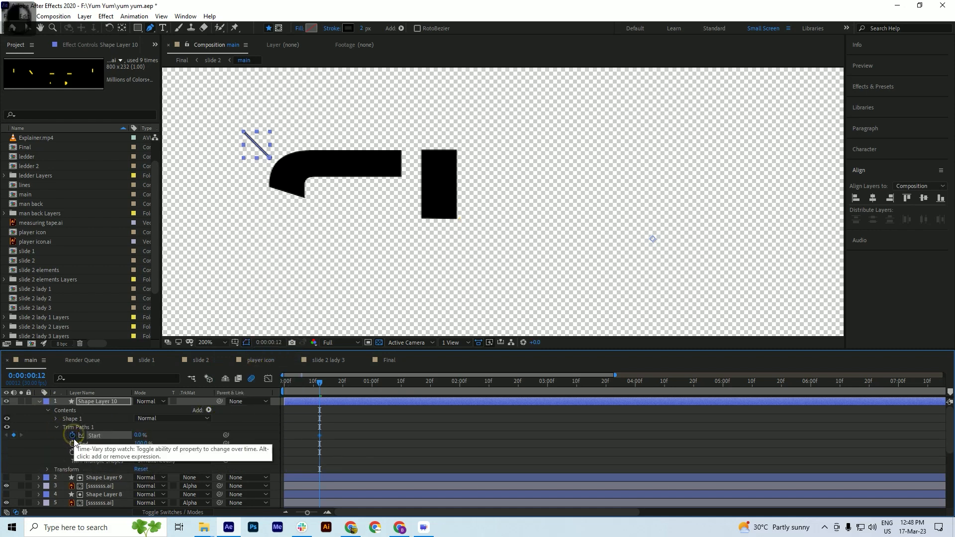
left_click(73, 443)
key("ctrl+s")
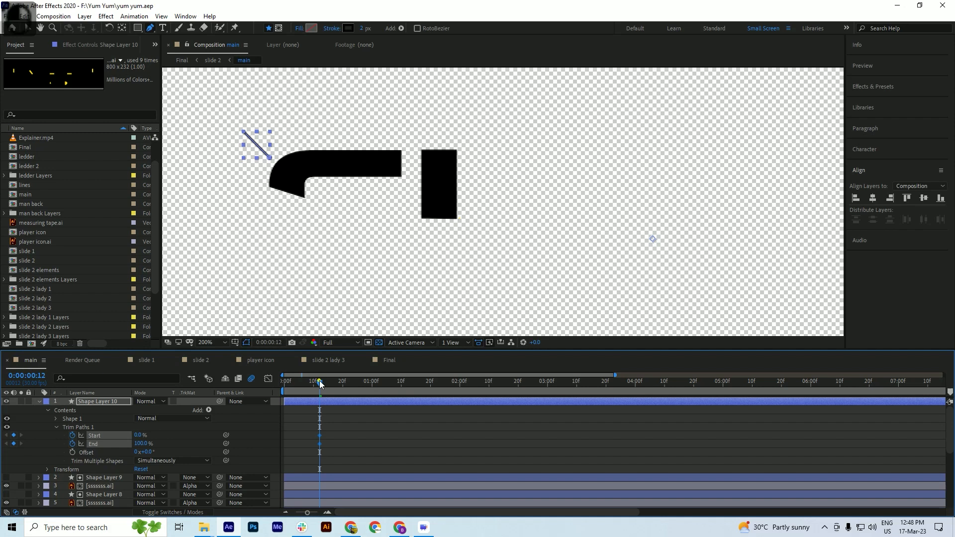
Set Shape Layer 10's Trim Paths End to 0% at 0:00:00:12, and advance the time to 0:00:00:20
left_click_drag(320, 383, 333, 386)
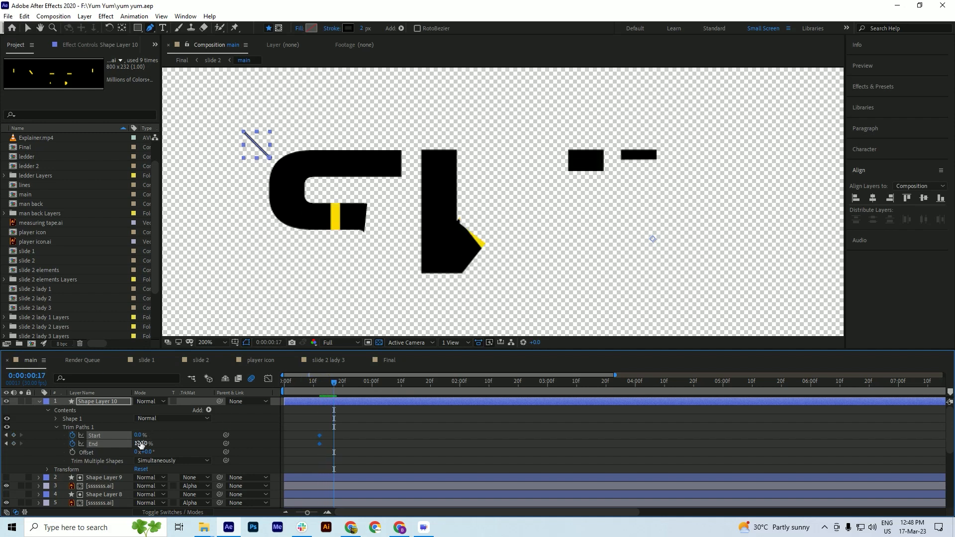
left_click_drag(333, 386, 319, 393)
left_click_drag(142, 444, 110, 444)
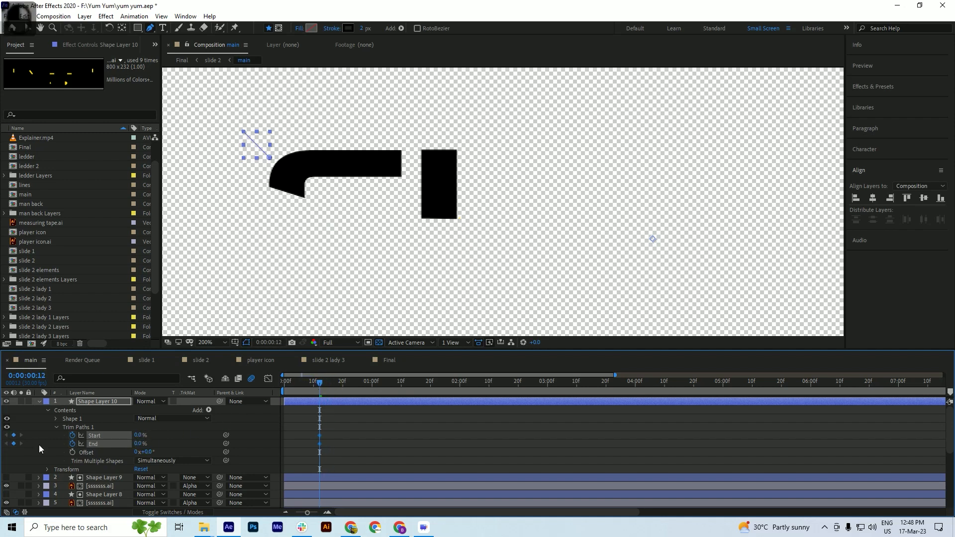
key("space")
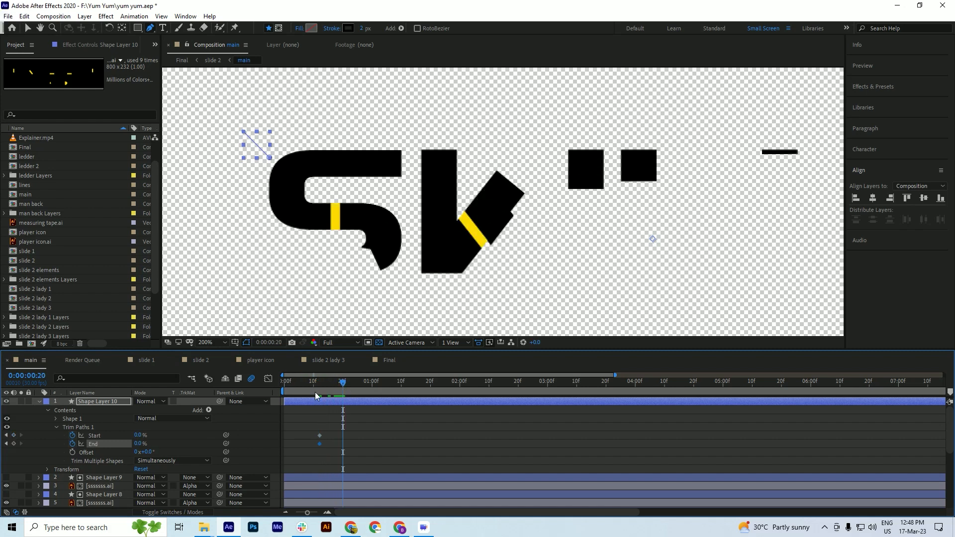
Set the diagonal line's Trim Paths Start and End to 100% at 0:00:00:20 and apply Easy Ease to their keyframes
left_click_drag(140, 435, 248, 435)
left_click_drag(140, 444, 265, 442)
left_click_drag(357, 432, 313, 449)
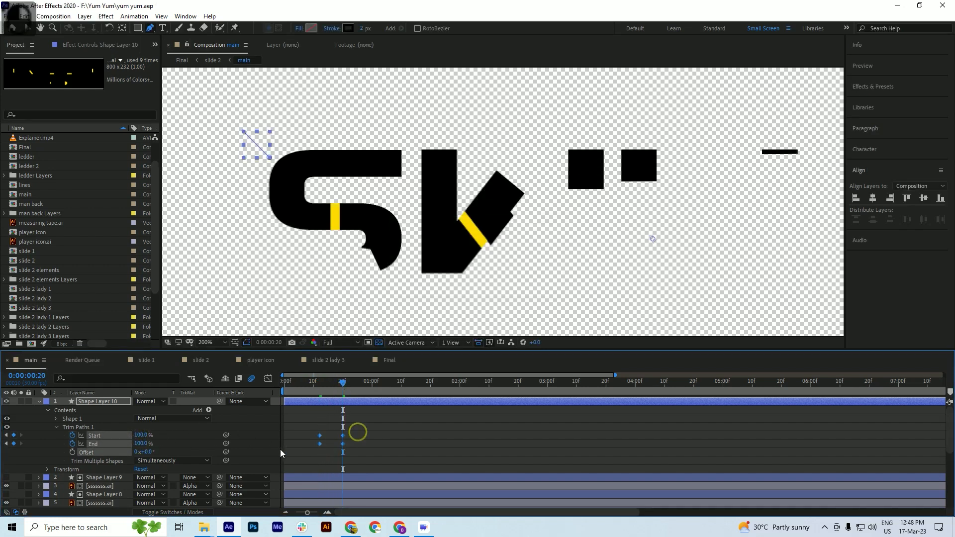
key("F9")
Delay the Trim Paths Start keyframes by about 5 frames and preview the line animation from 0:00:00:11
left_click_drag(378, 427, 334, 436)
left_click(320, 435)
left_click_drag(330, 388, 317, 393)
key("space")
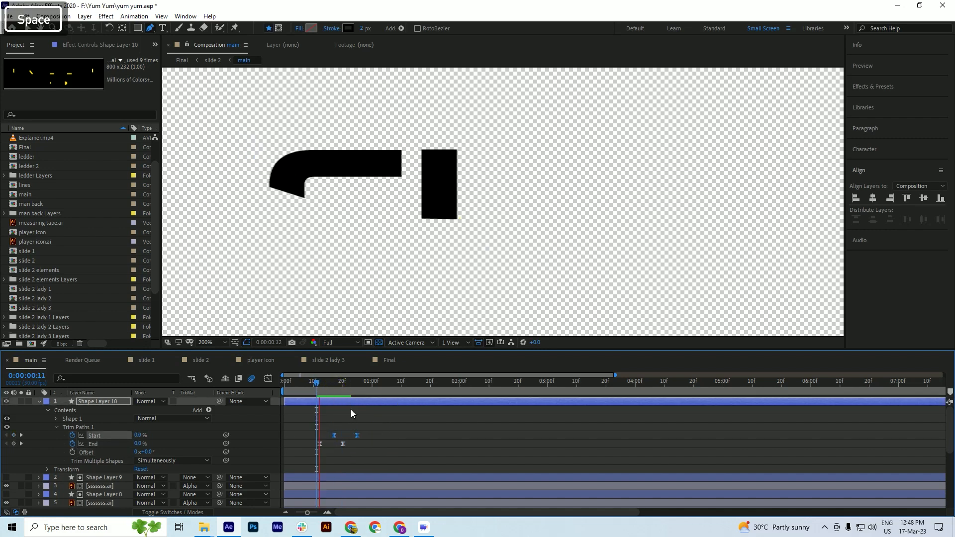
Compress the Start and End keyframe pairs to a spacing of about 5 frames each, preview the motion, and save the project
left_click_drag(376, 435, 335, 425)
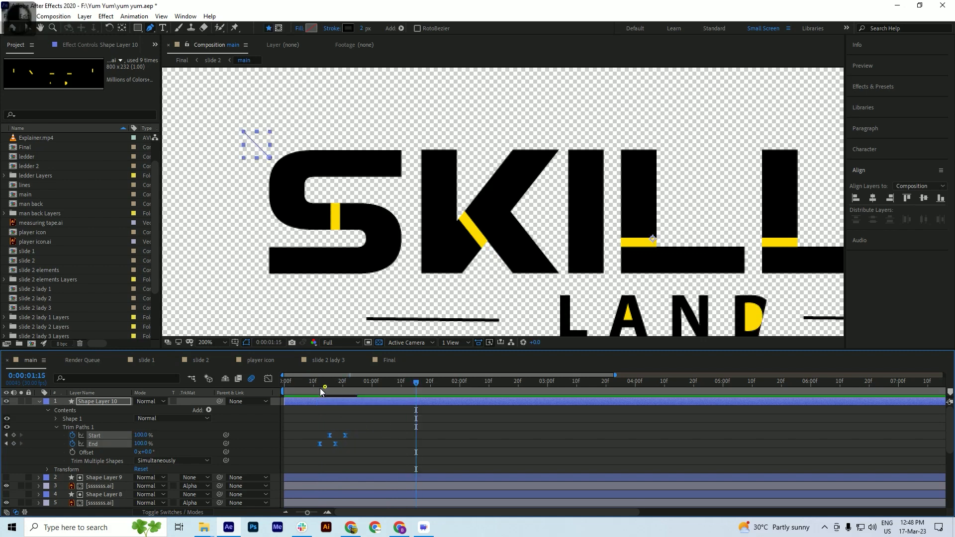
left_click_drag(324, 387, 316, 392)
key("space")
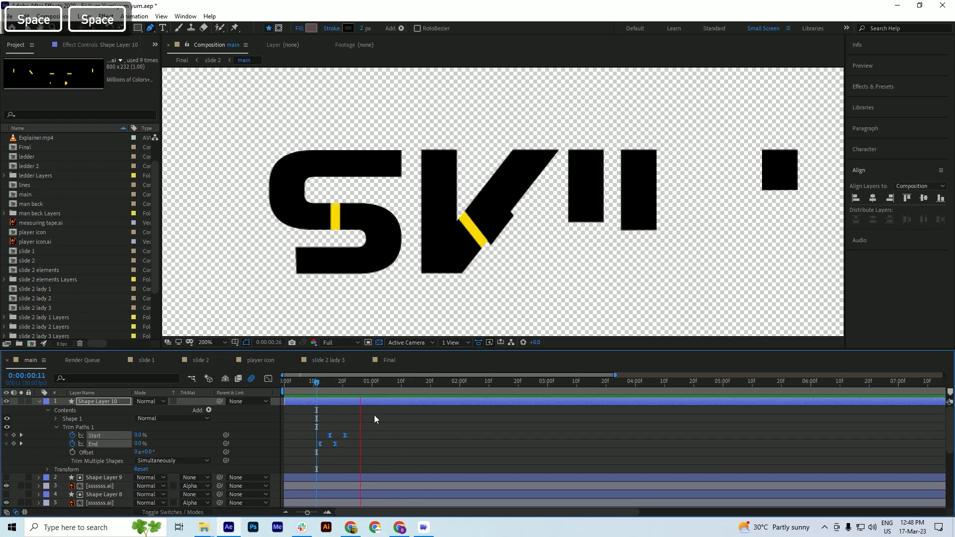
left_click(334, 384)
key("space")
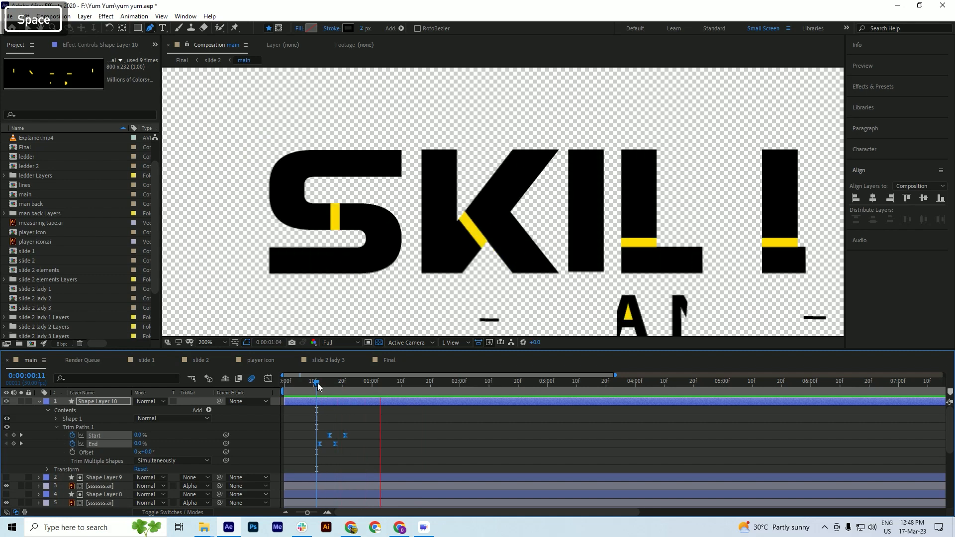
left_click(336, 389)
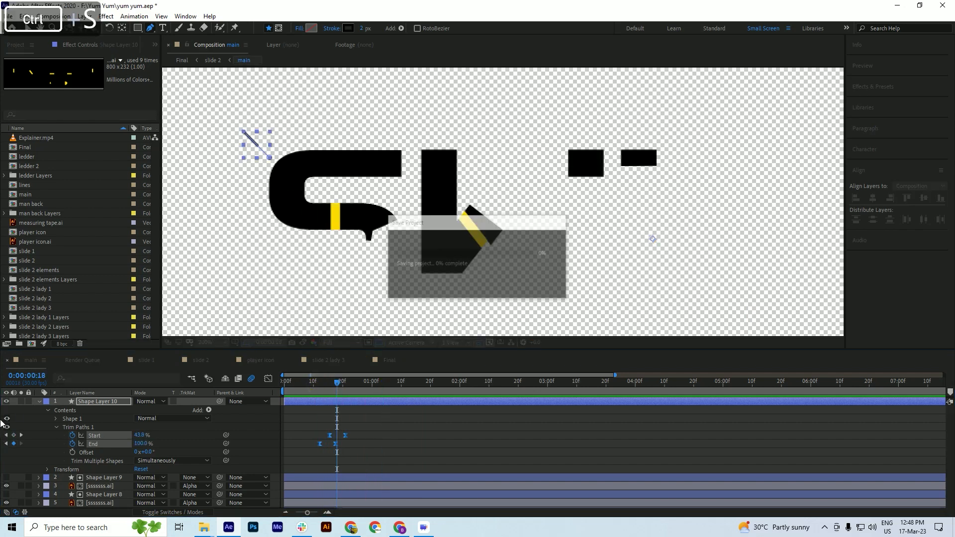
Add a Repeater to Shape Layer 10 and set its Copies to 4
left_click(39, 402)
left_click(38, 402)
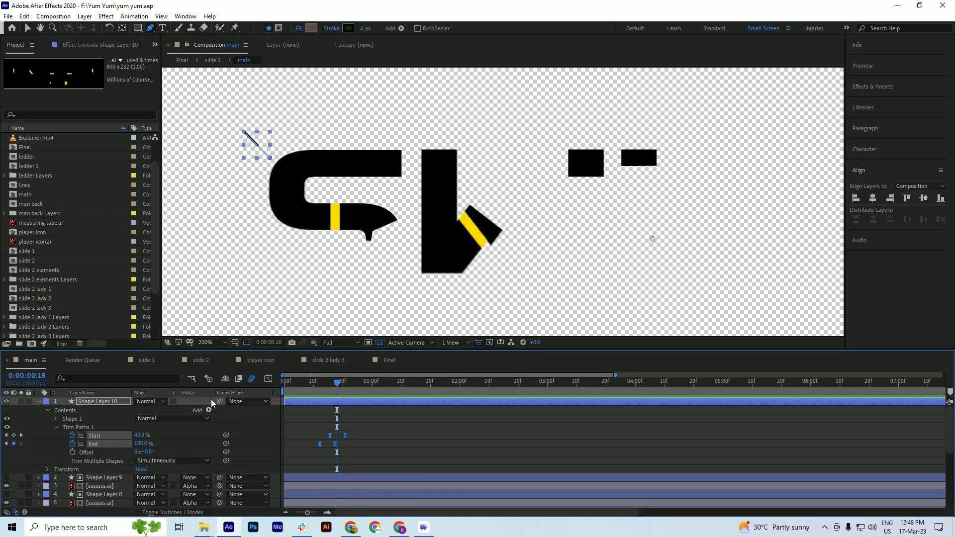
left_click(209, 410)
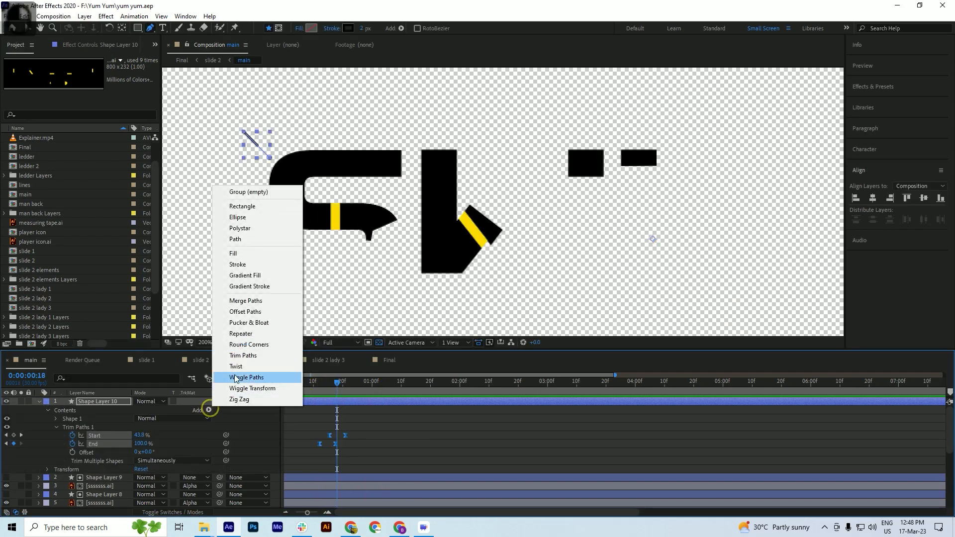
left_click(253, 335)
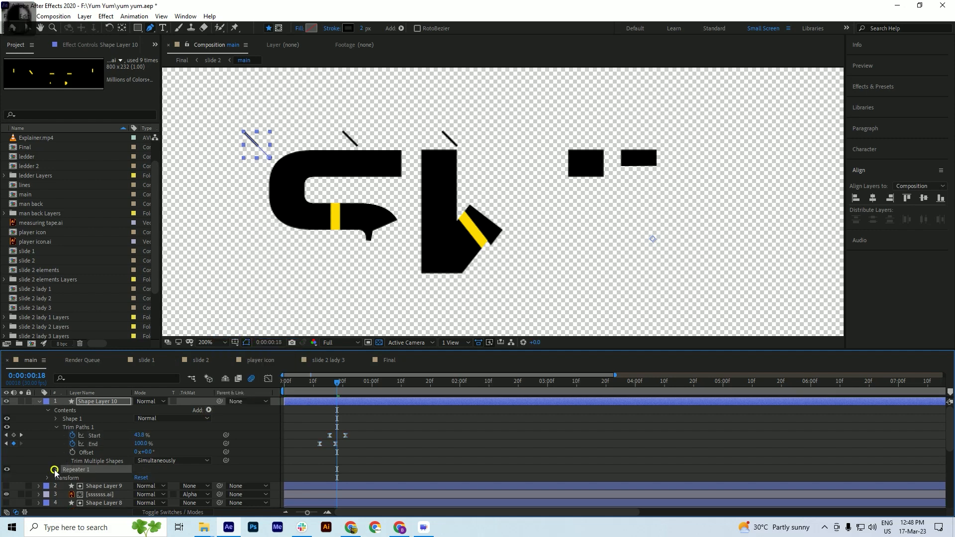
left_click(56, 470)
scroll(91, 452, "down", 1)
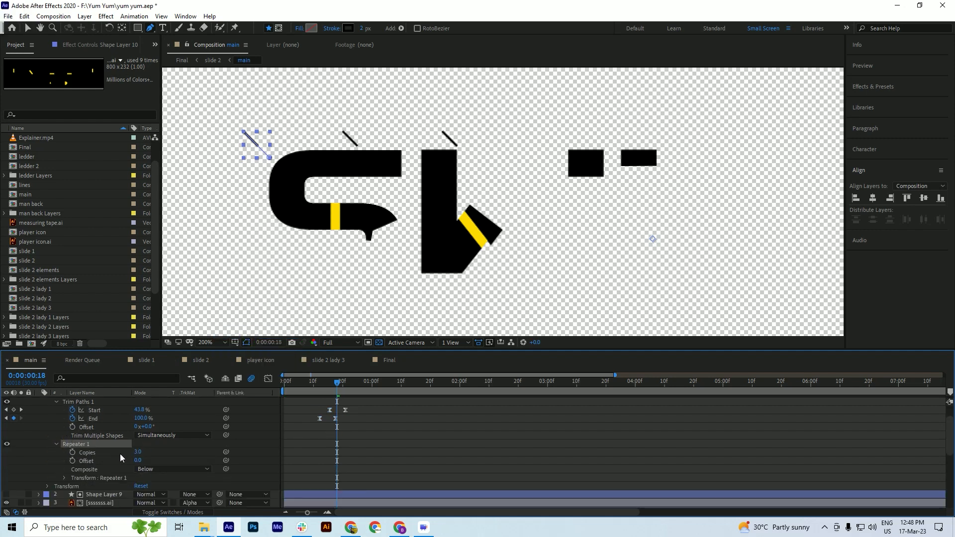
scroll(120, 453, "down", 1)
left_click(138, 427)
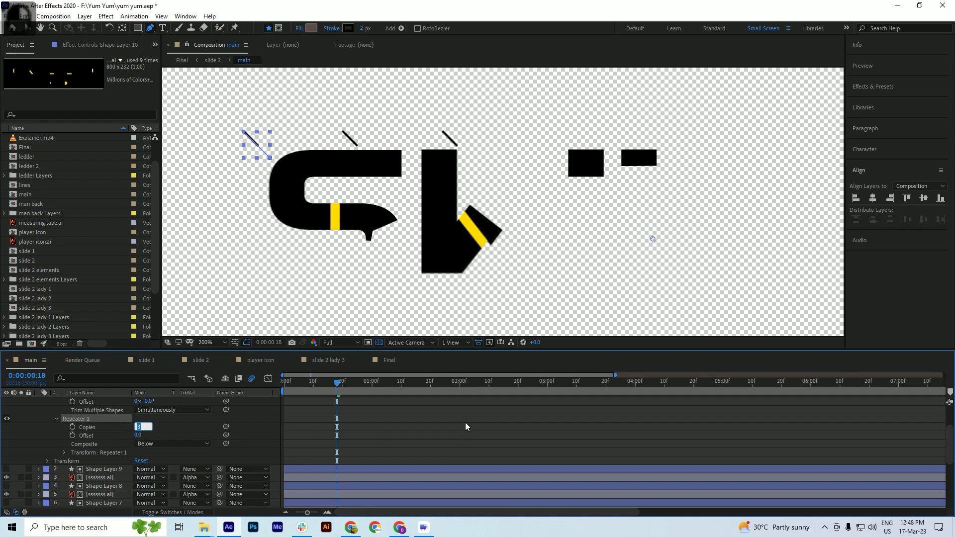
type("4")
key("Return")
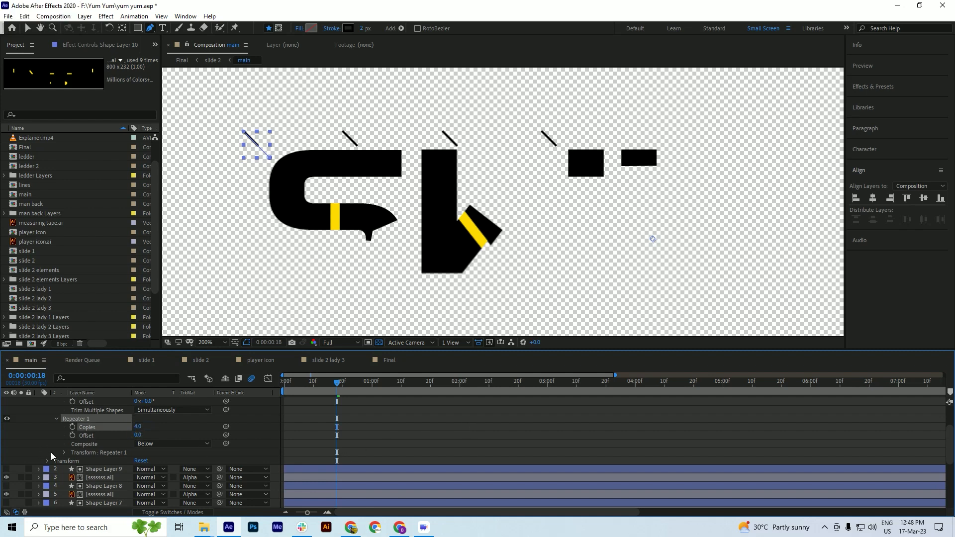
Set the Repeater's transform Position to 0, 0, and undo the trial vertical offset
left_click(63, 452)
scroll(103, 446, "down", 1)
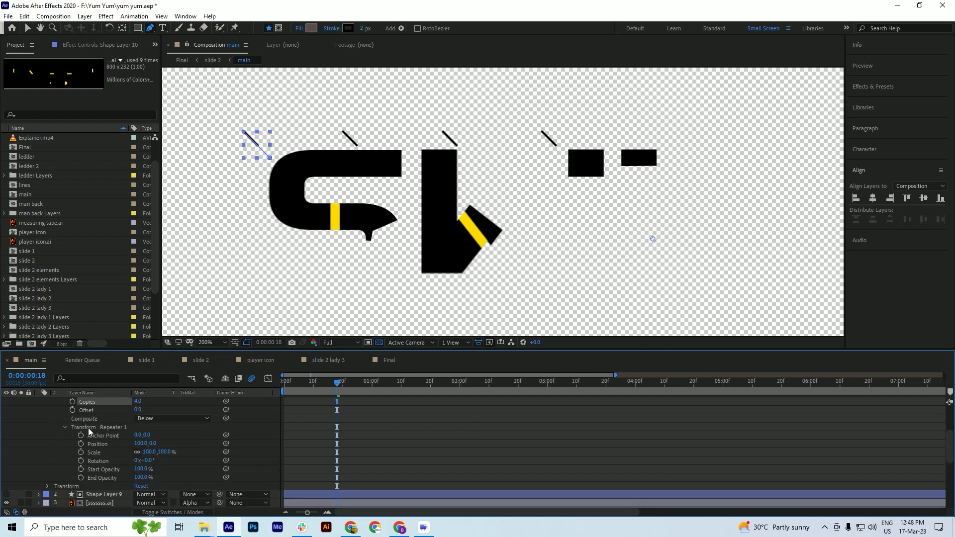
left_click_drag(141, 444, 133, 451)
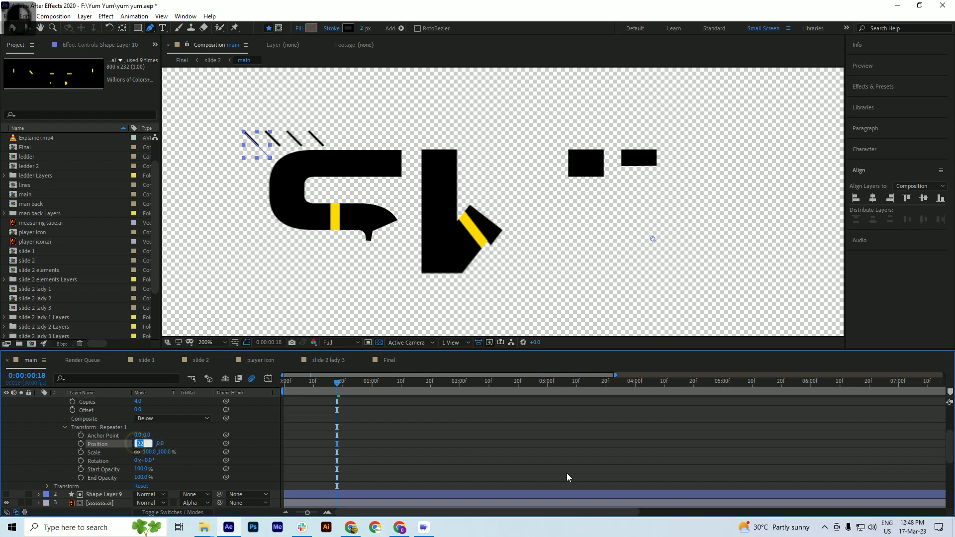
type("0")
key("Return")
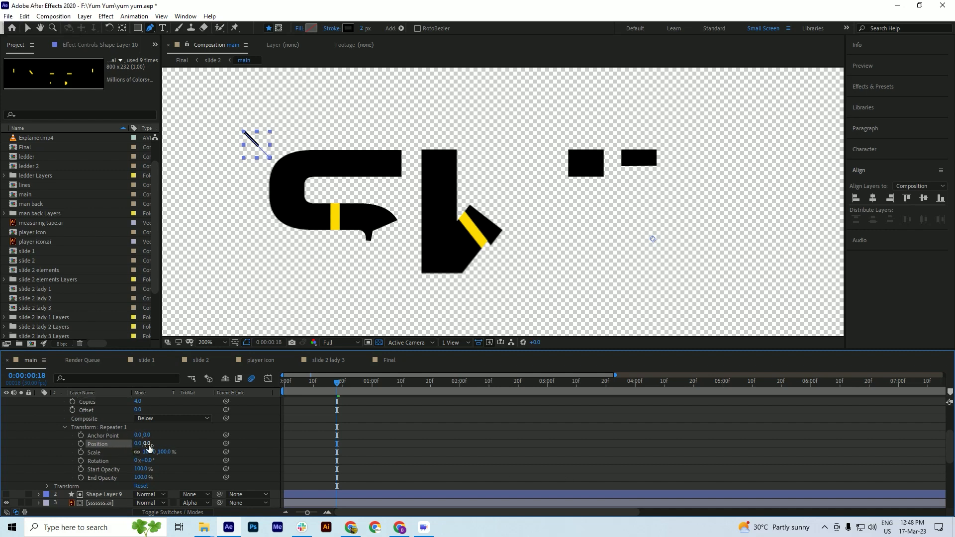
left_click_drag(148, 446, 153, 448)
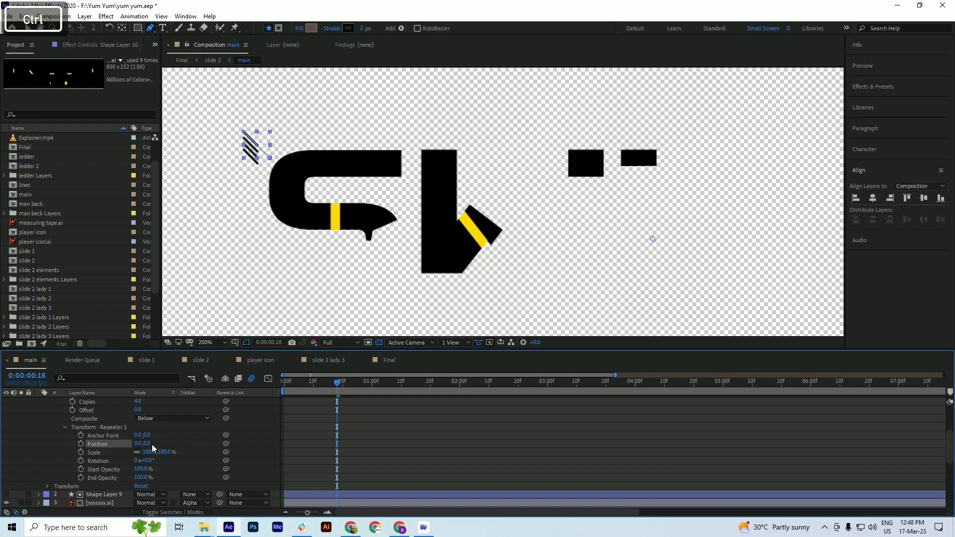
key("ctrl+z")
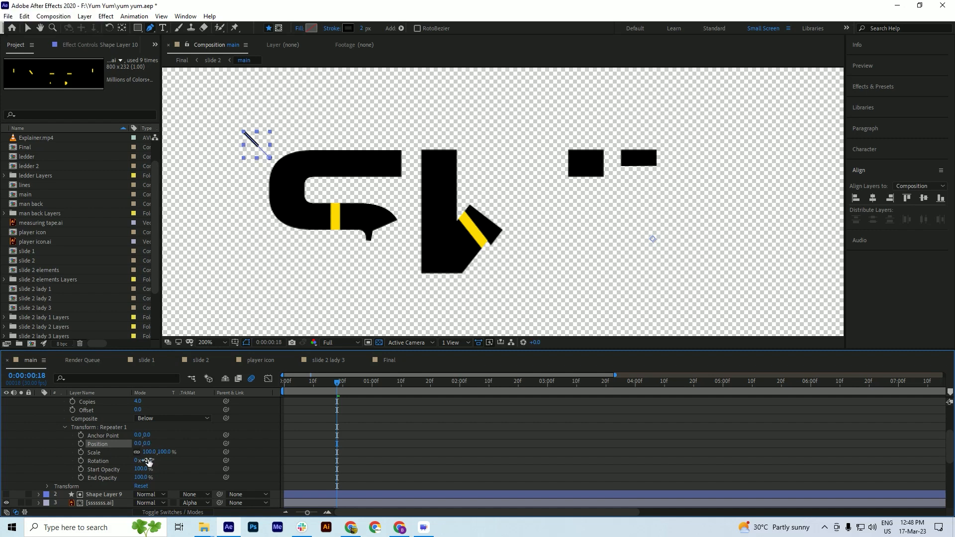
Set the Repeater's Rotation to 1.2° and adjust its Anchor Point to -243, -764
left_click_drag(150, 463, 156, 462)
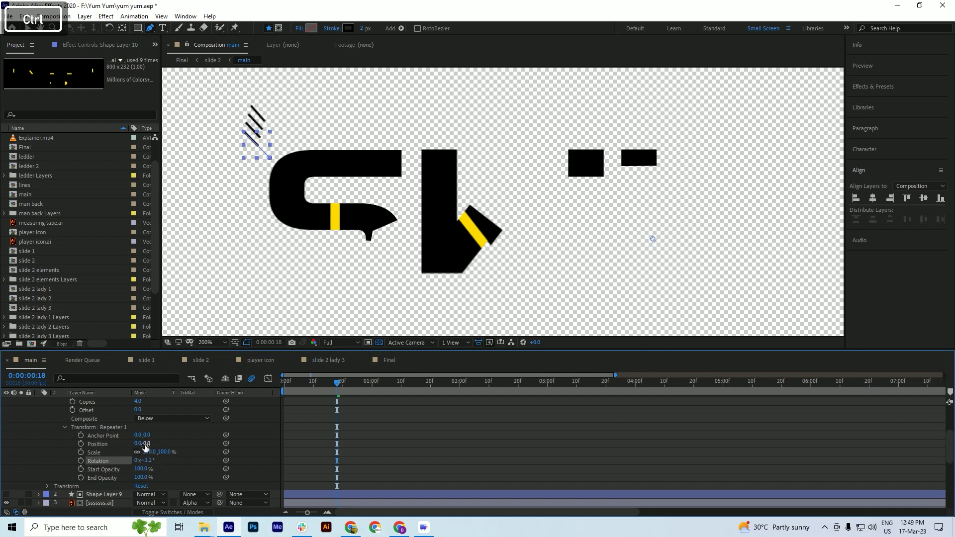
mouse_move(138, 435)
left_mouse_down()
mouse_move(351, 435)
mouse_move(2, 434)
left_mouse_up()
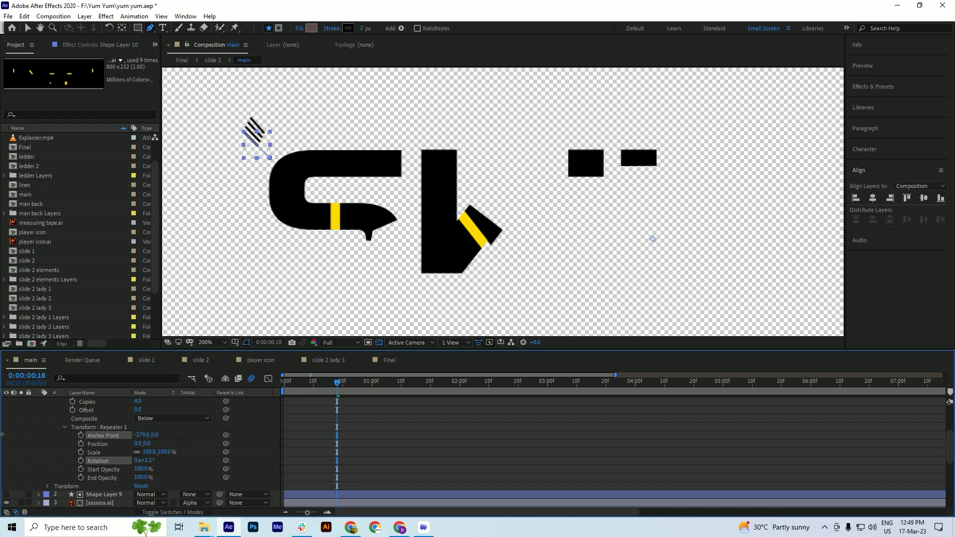
left_click_drag(139, 436, 2, 439)
mouse_move(71, 435)
left_mouse_down()
mouse_move(248, 440)
mouse_move(70, 440)
left_mouse_up()
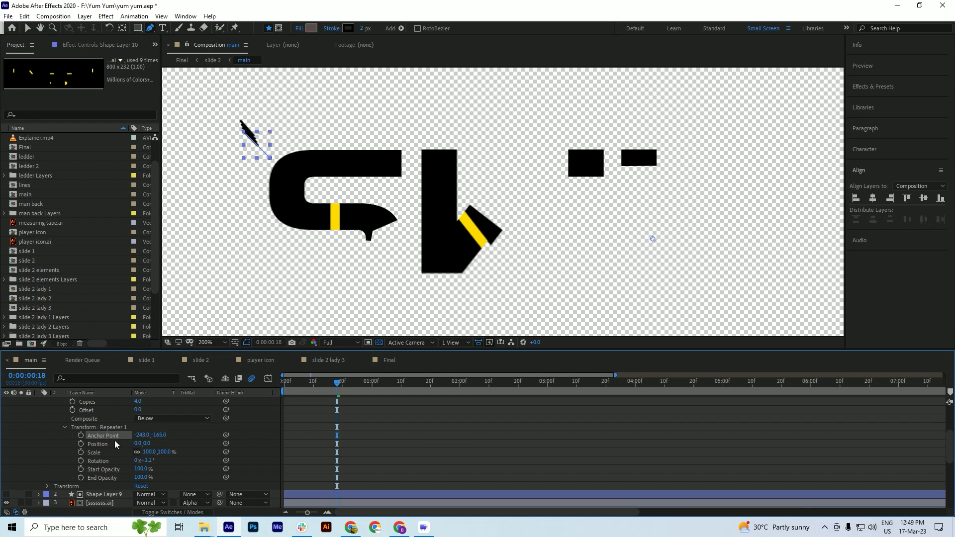
left_click_drag(108, 435, 47, 435)
key("ctrl+z")
left_click_drag(163, 432, 82, 442)
left_click_drag(165, 440, 164, 435)
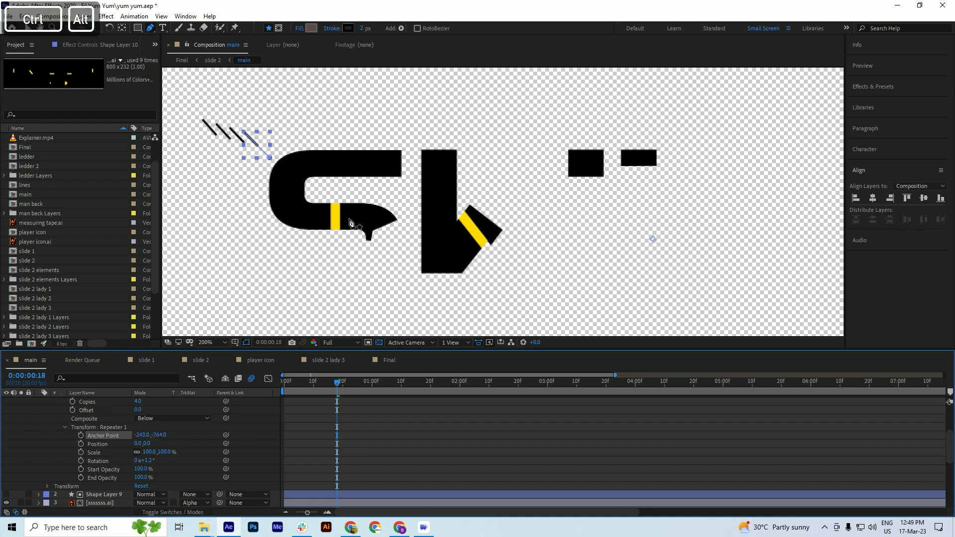
Adjust the Repeater's Anchor Point further to -531, -1061 to spread the line copies
scroll(392, 188, "down", 2)
scroll(392, 188, "down", 2)
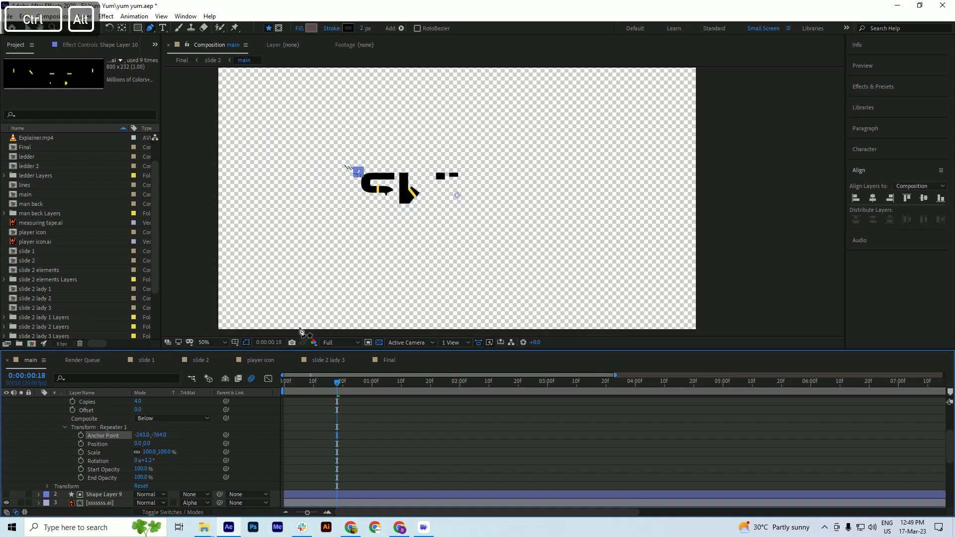
left_click_drag(158, 436, 155, 437)
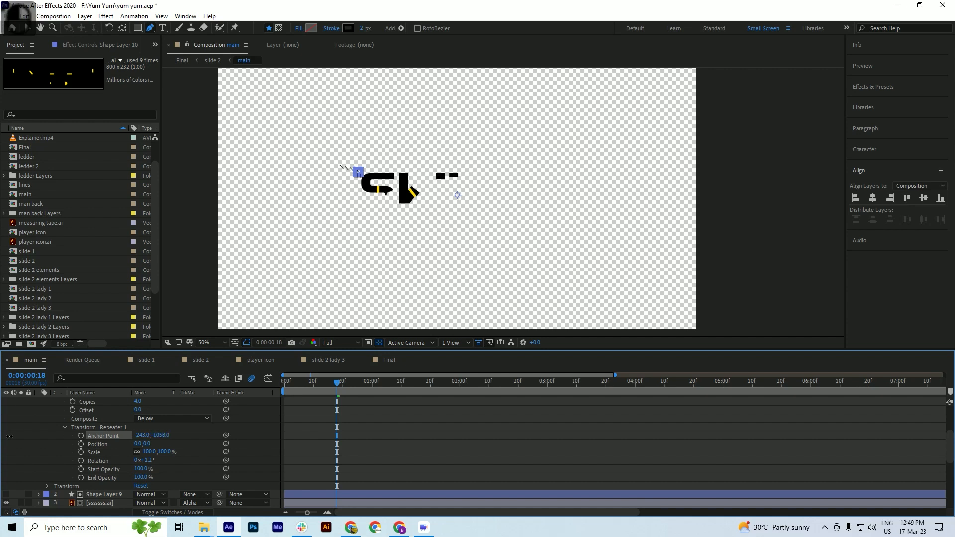
left_click_drag(9, 436, 49, 440)
left_click_drag(145, 436, 6, 434)
scroll(349, 195, "up", 4)
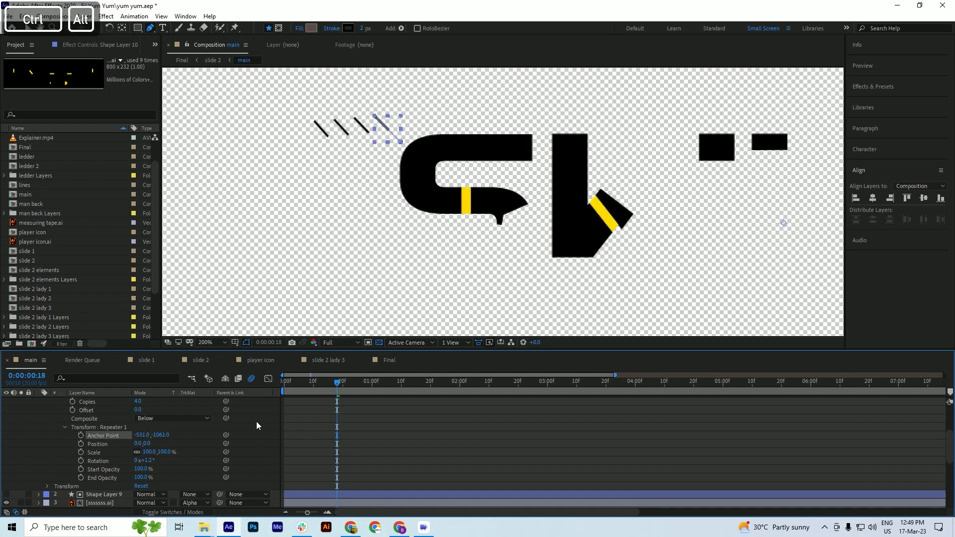
Set the Repeater's Rotation to 2.2° and its Anchor Point to -1075, -579 to arc the copies beside the S
left_click_drag(150, 460, 2, 490)
left_click_drag(163, 438, 448, 391)
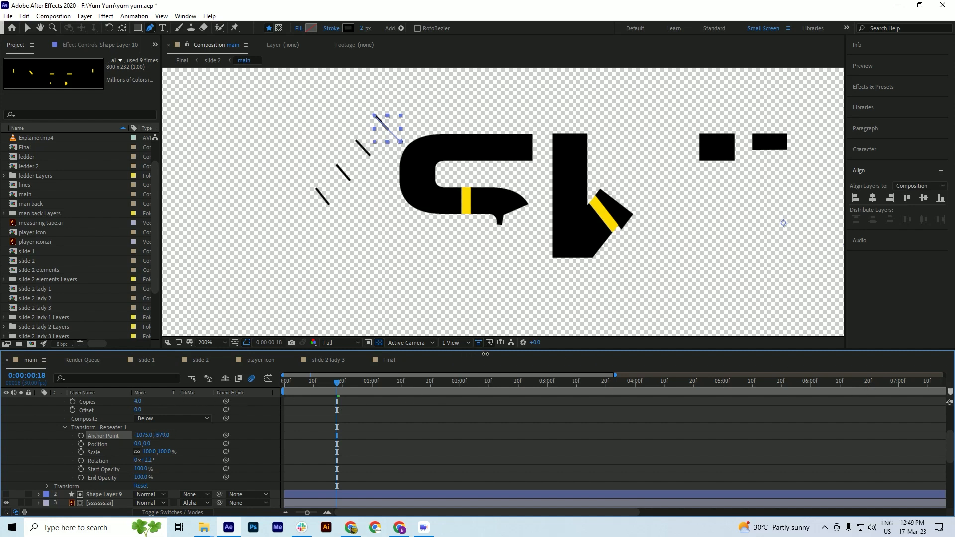
scroll(353, 224, "down", 1)
scroll(378, 190, "up", 1)
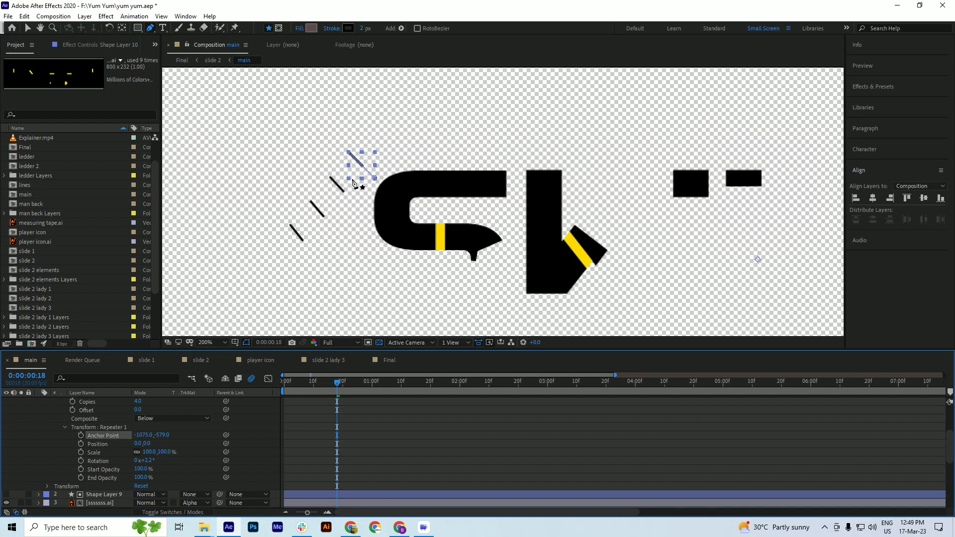
Copy the Trim Paths Start and End keyframes at 0:00:00:12 and delete Shape Layer 10
scroll(318, 449, "up", 3)
left_click_drag(338, 382, 320, 390)
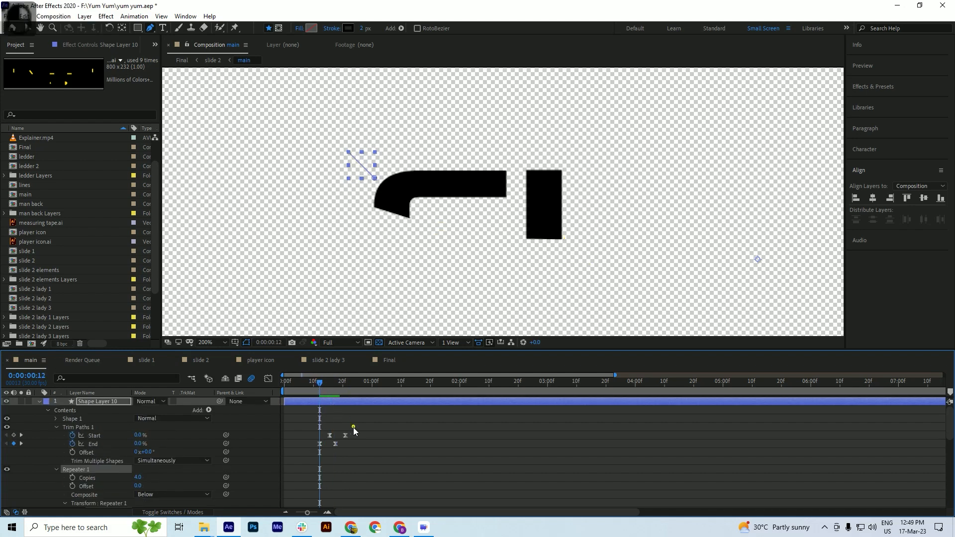
left_click_drag(354, 430, 296, 450)
key("ctrl+c")
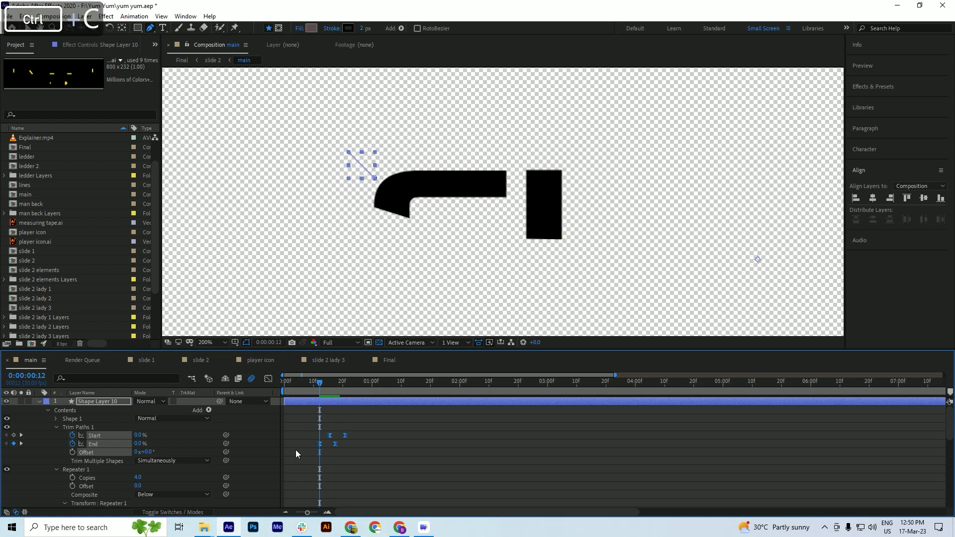
left_click(101, 402)
key("Delete")
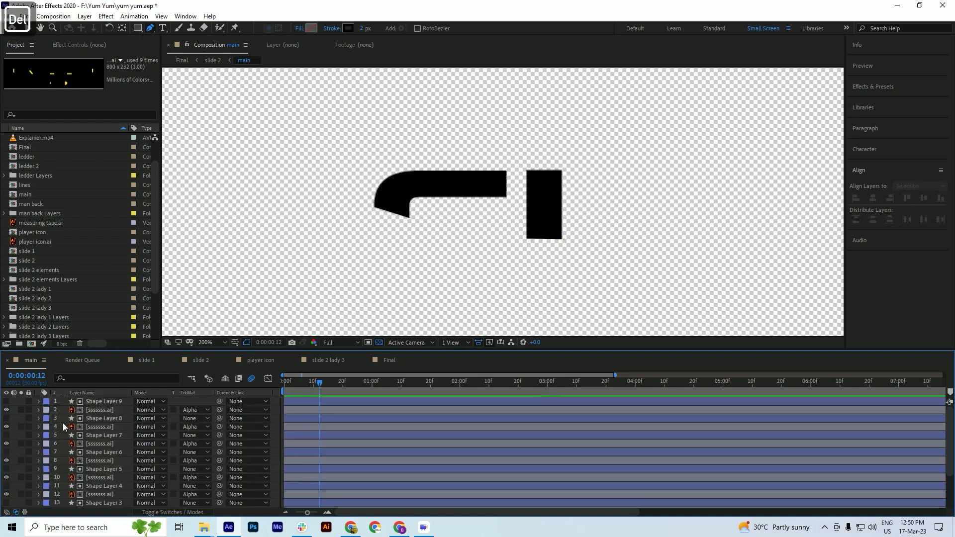
Create a new shape layer and draw a short straight vertical line just above the composition's center with the Pen tool
right_click(20, 423)
mouse_move(59, 314)
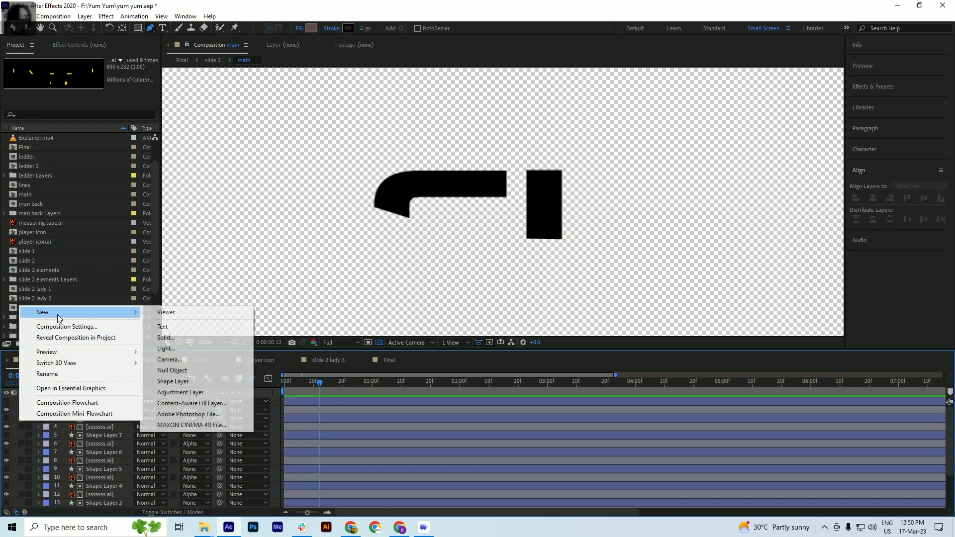
left_click(186, 382)
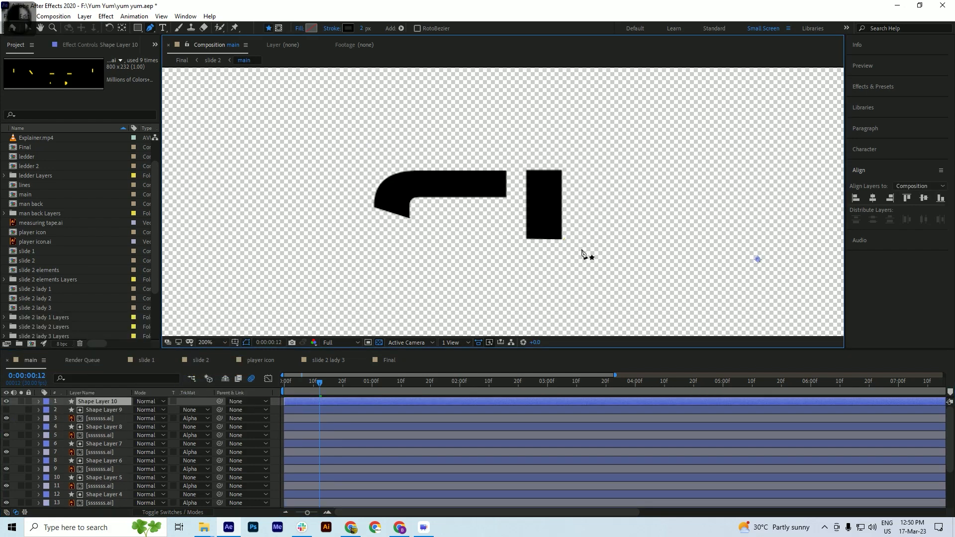
scroll(286, 219, "down", 2)
scroll(473, 231, "up", 4)
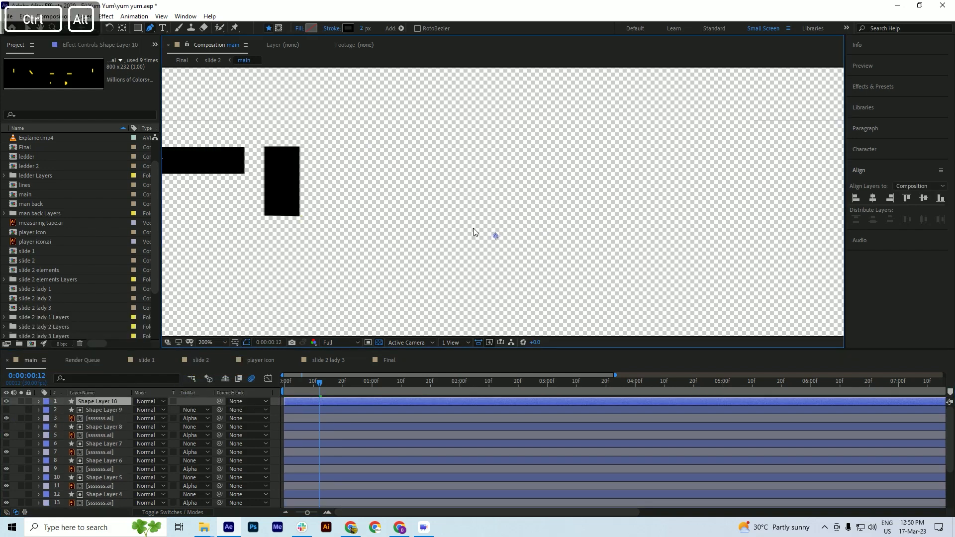
scroll(498, 241, "up", 2)
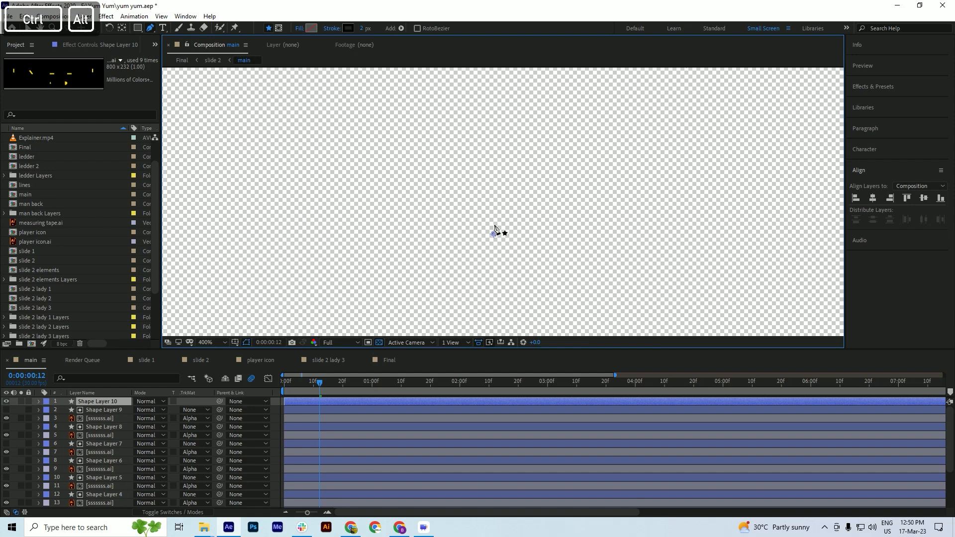
left_click(492, 226)
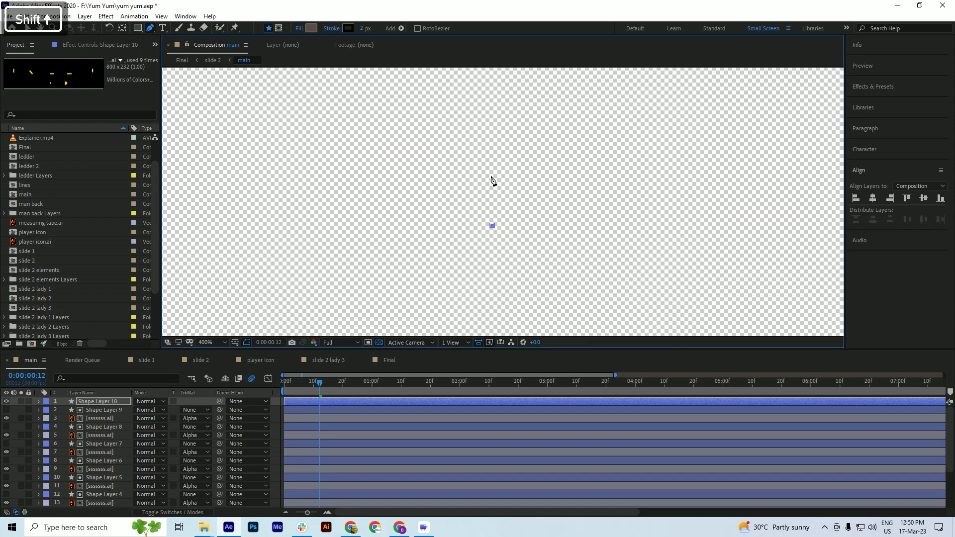
left_click(99, 403)
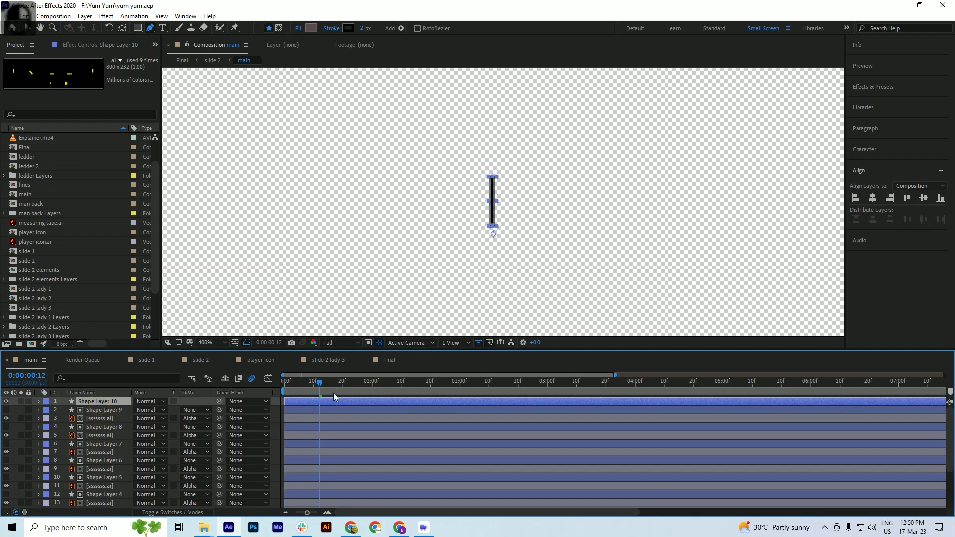
Paste the copied Trim Paths Start and End keyframes onto Shape Layer 10 at 0:00:00:12 and preview the line's animation
key("ctrl+v")
key("u")
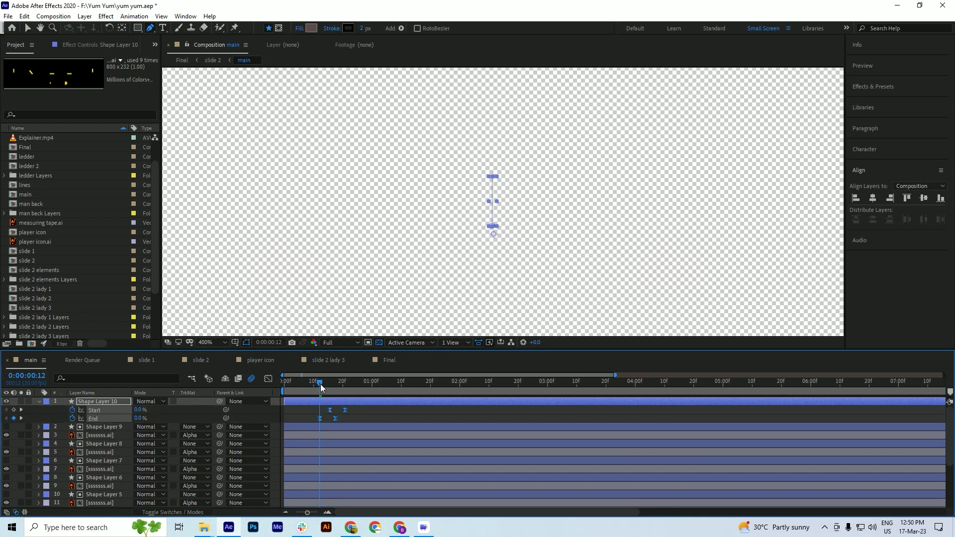
key("space")
key("space")
left_click_drag(316, 383, 326, 386)
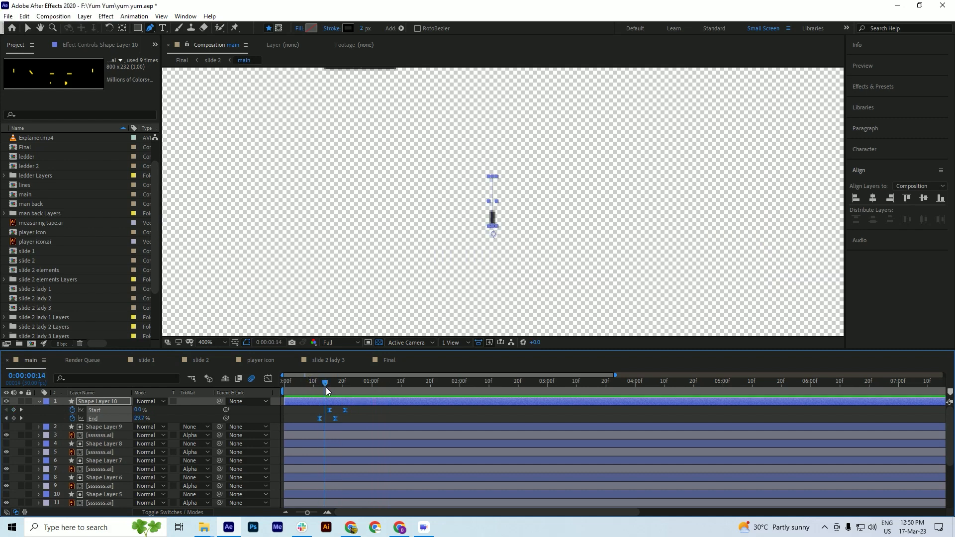
Add a Repeater to Shape Layer 10 and set its Copies to 4
left_click(39, 402)
left_click(40, 402)
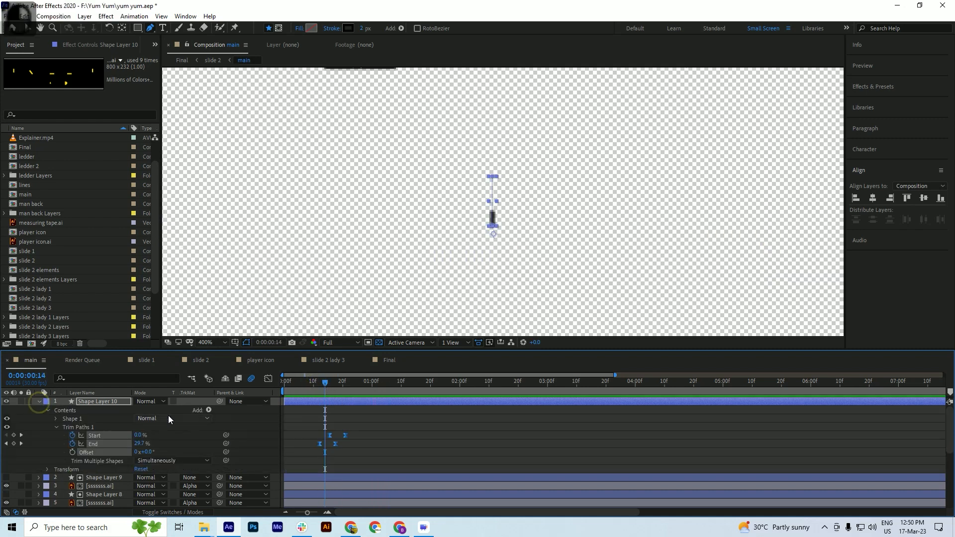
left_click(209, 411)
left_click(247, 377)
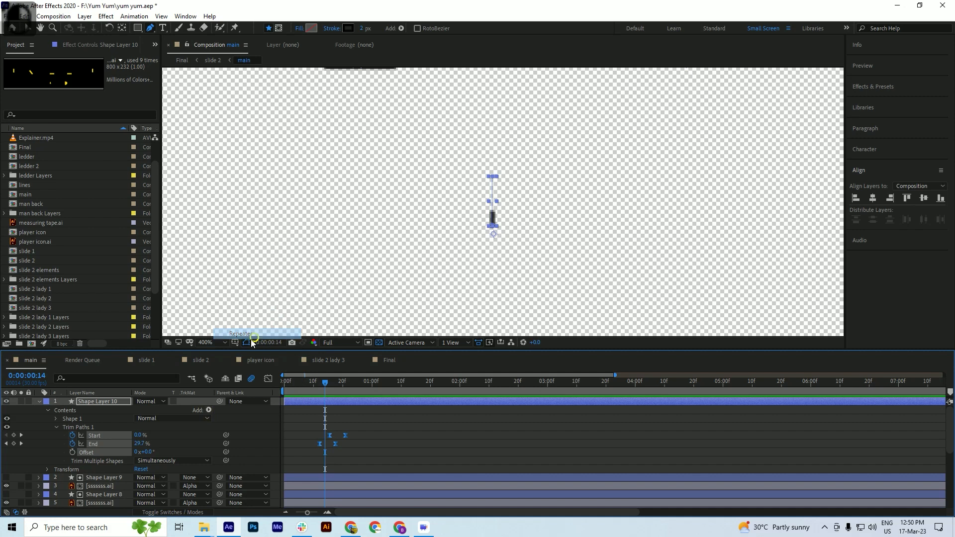
scroll(72, 473, "down", 2)
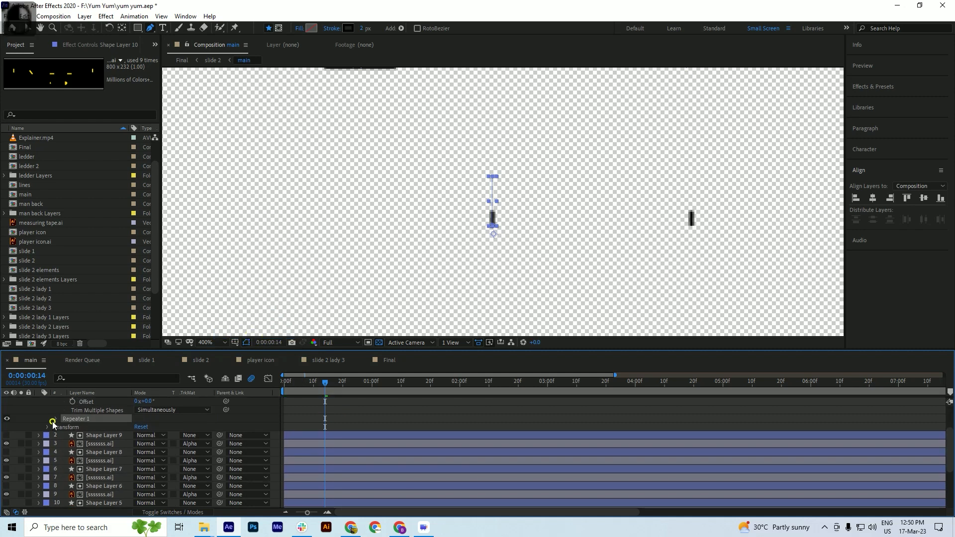
left_click(54, 420)
left_click(140, 426)
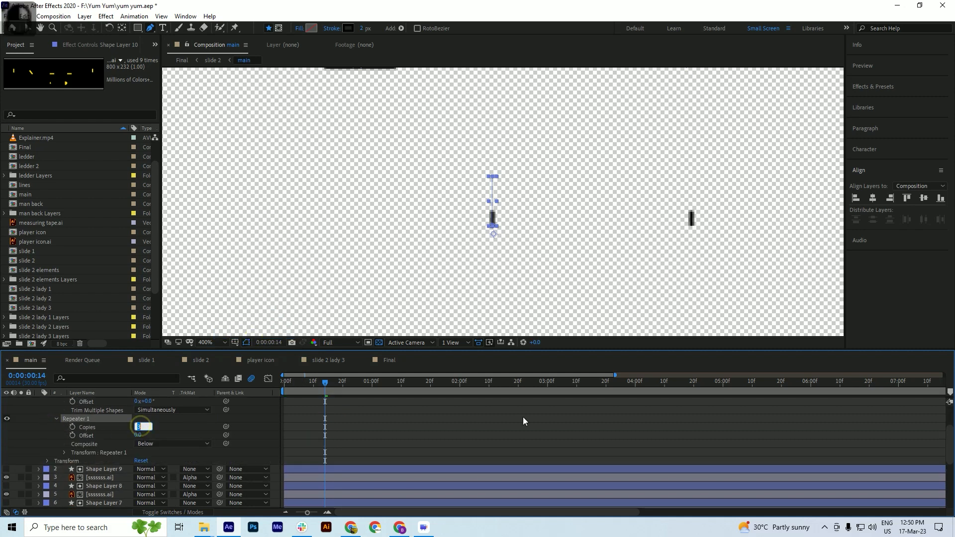
type("4")
key("Return")
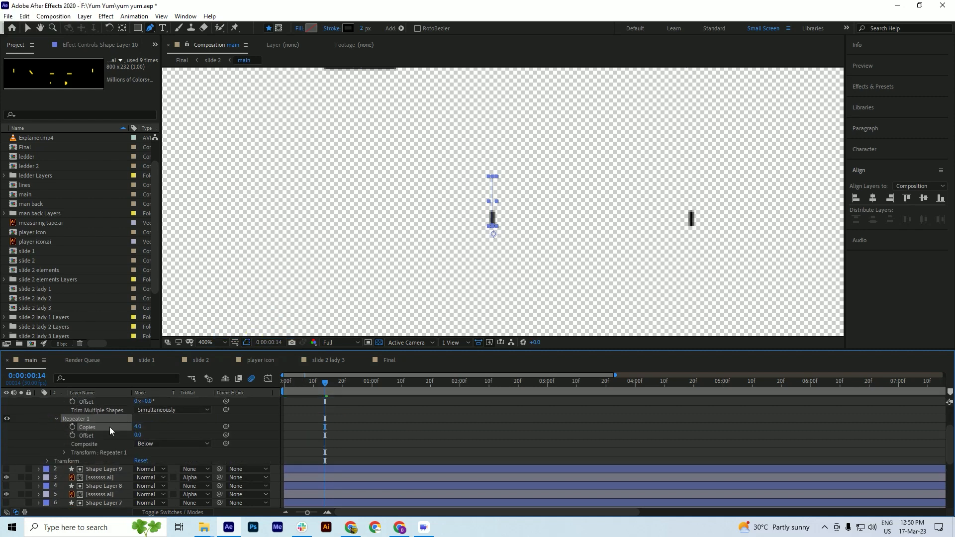
Set the Repeater's X Position to 0, increase its Rotation to fan the copies into a small burst, and save the project
left_click(64, 451)
scroll(128, 434, "down", 1)
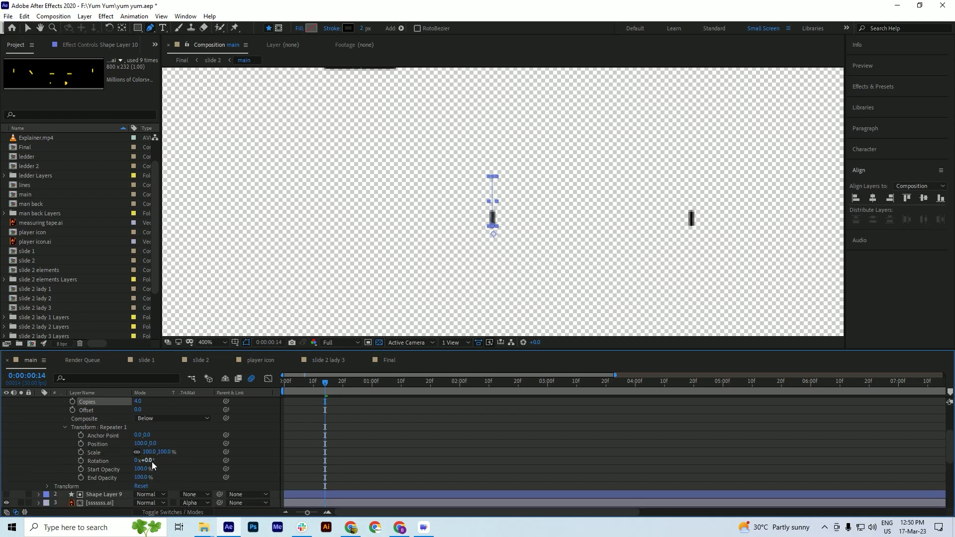
left_click(141, 443)
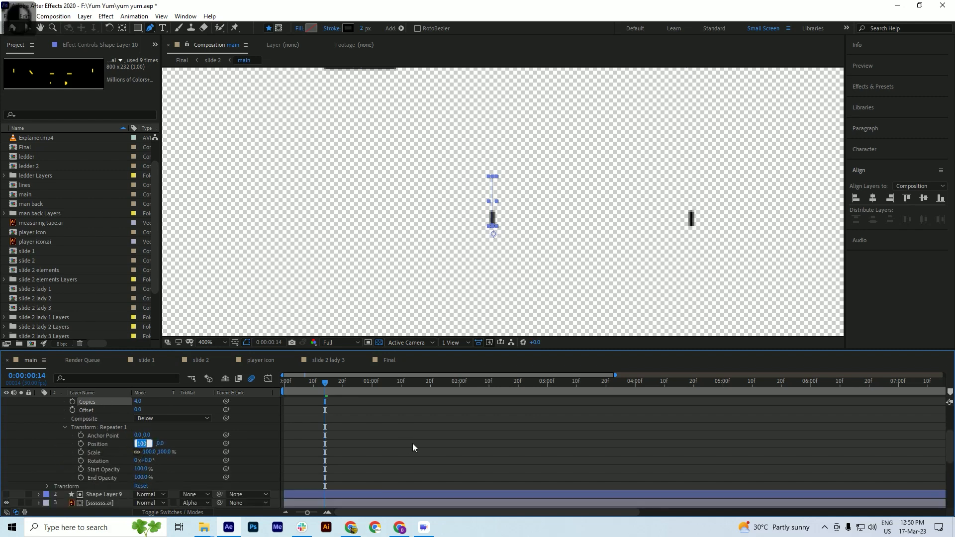
type("0")
key("Return")
left_click_drag(148, 462, 173, 460)
key("ctrl+s")
scroll(500, 252, "down", 3)
scroll(485, 256, "up", 2)
key("ctrl+s")
scroll(58, 419, "up", 3)
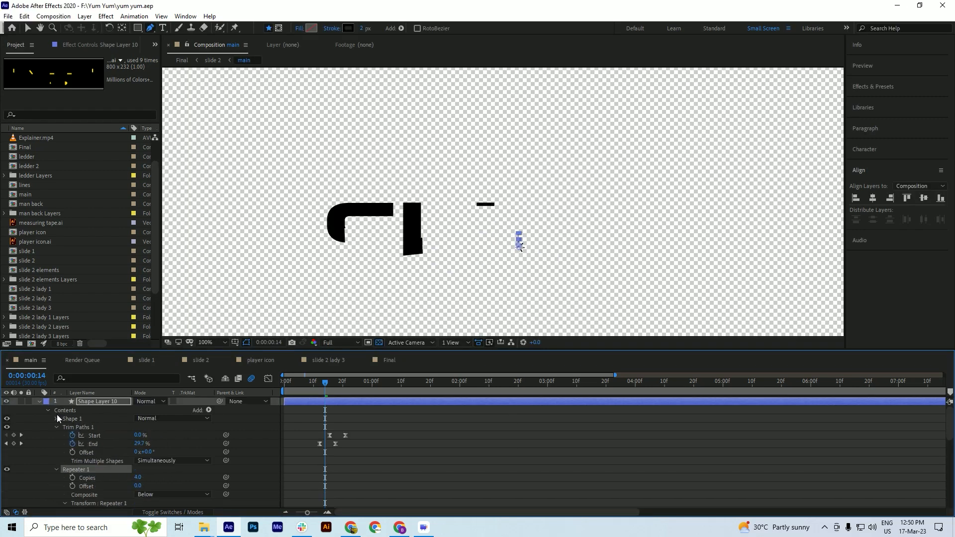
Move Shape Layer 10's burst to the upper-left corner of the letter S with the Selection tool
left_click(40, 402)
left_click(101, 410)
left_click(102, 403)
left_click(122, 28)
key("ctrl+s")
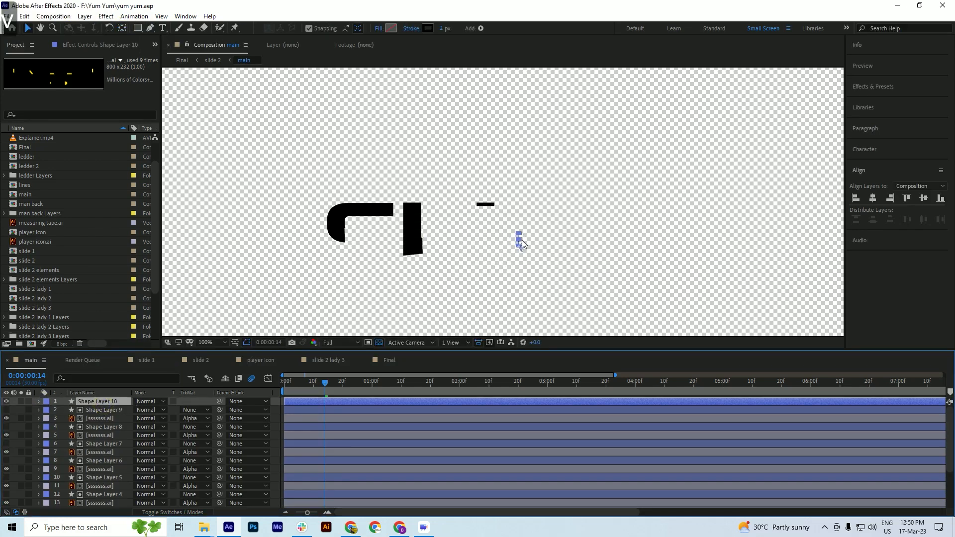
left_click_drag(519, 241, 345, 236)
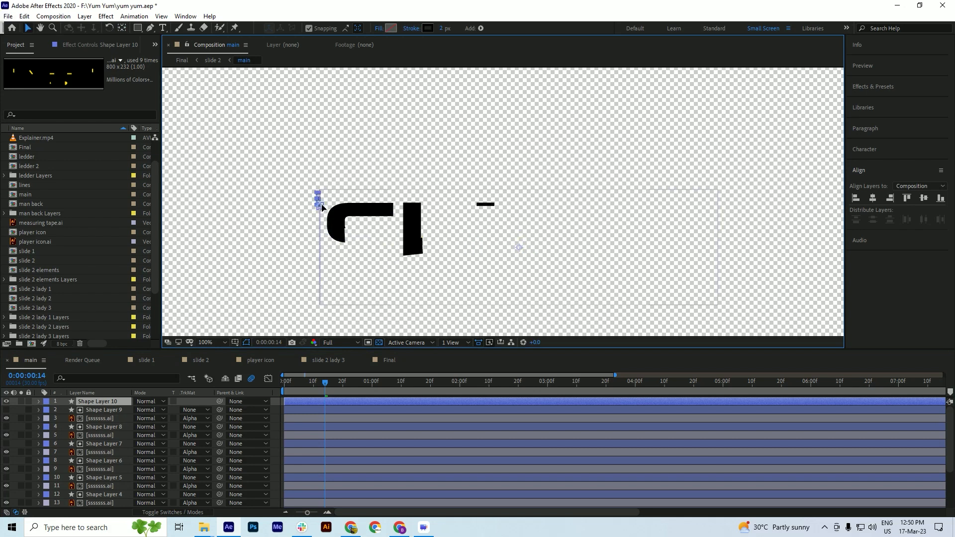
Set Shape Layer 10's Rotation to -132° and nudge the burst right and slightly down, close against the S's upper-left curve
scroll(320, 204, "up", 4, "ctrl+alt")
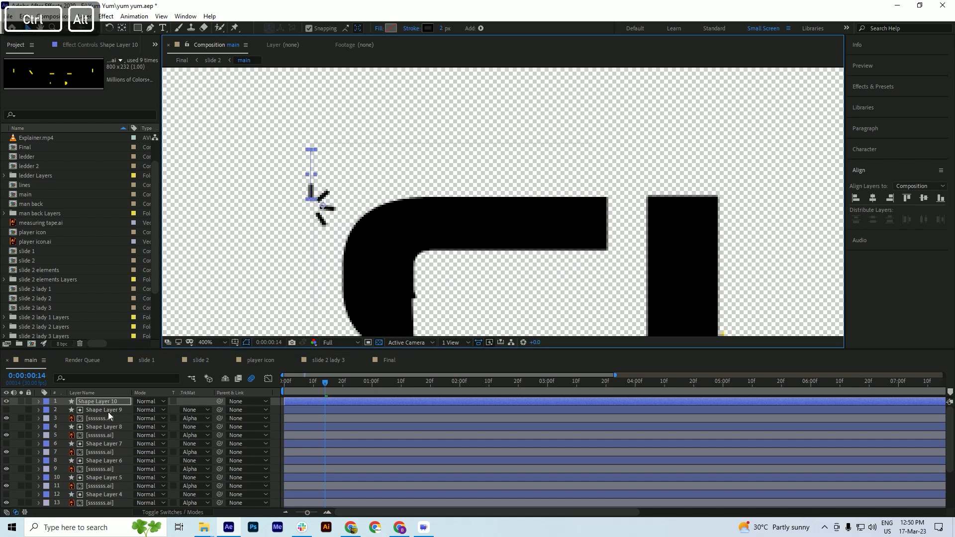
key("r")
left_click_drag(147, 410, 98, 424)
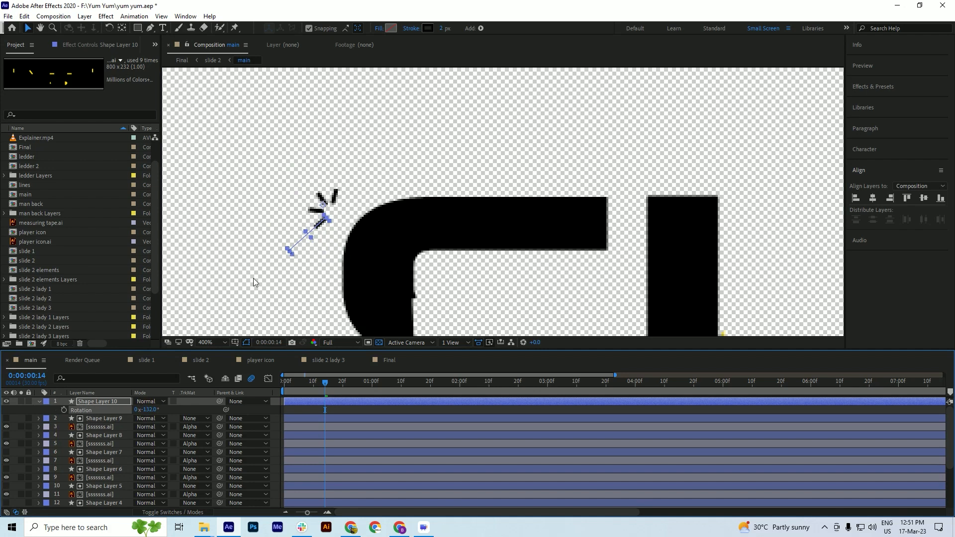
key("shift+Right")
key("shift+Right")
key("shift+Right")
key("shift+Right")
key("shift+Down")
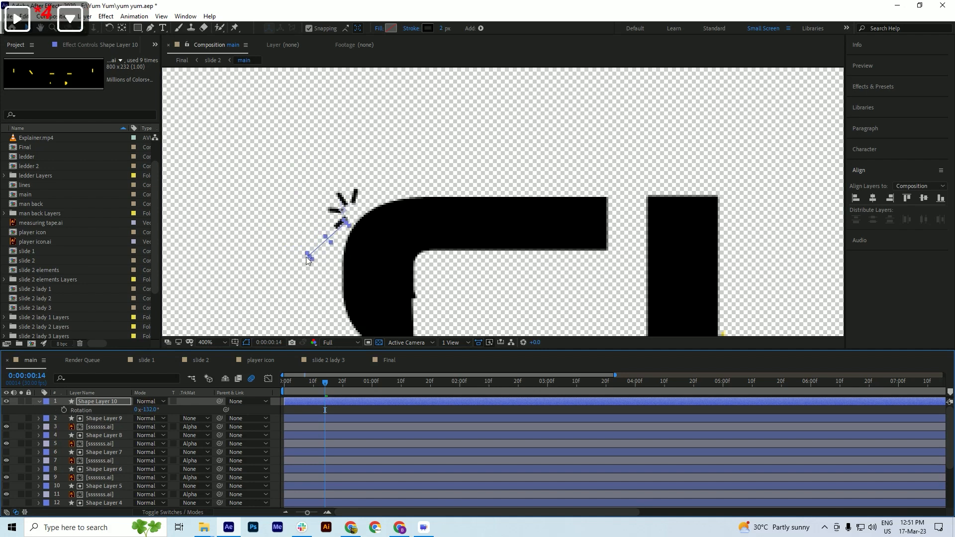
key("shift+Left")
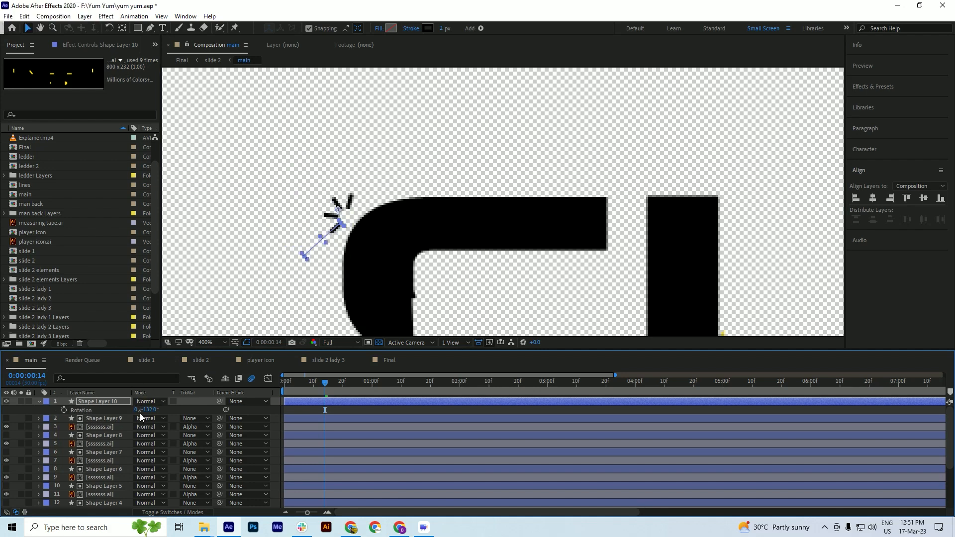
left_click_drag(149, 410, 151, 412)
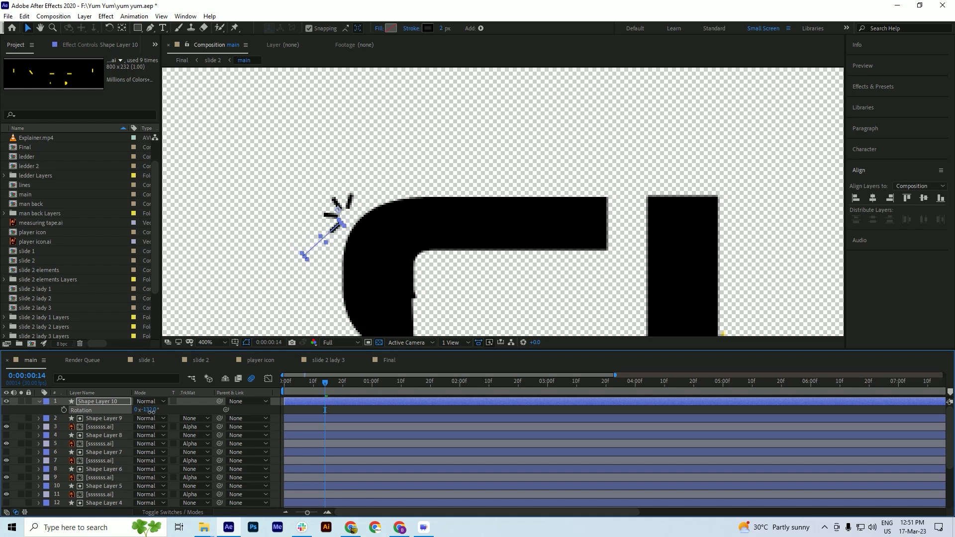
left_click(39, 401)
Trim Shape Layer 10 to run from 0:00:00:12 to its last Start keyframe at 0:00:00:21, and save the project
left_click(89, 401)
scroll(410, 158, "down", 2)
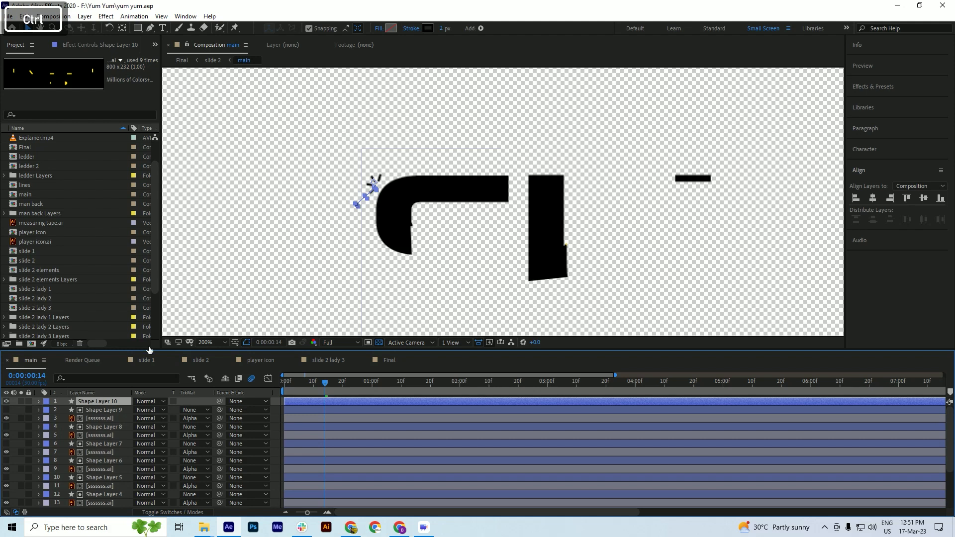
key("u")
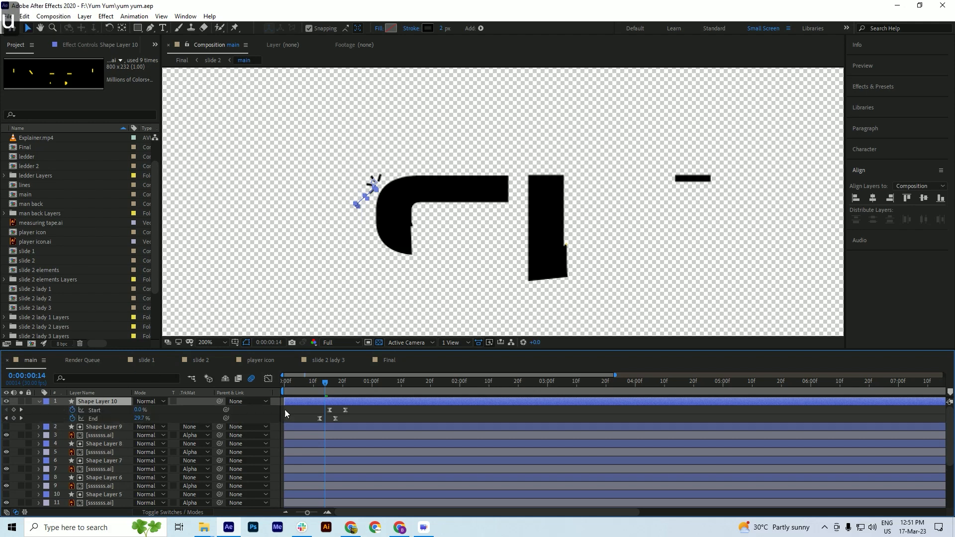
left_click_drag(326, 383, 322, 389)
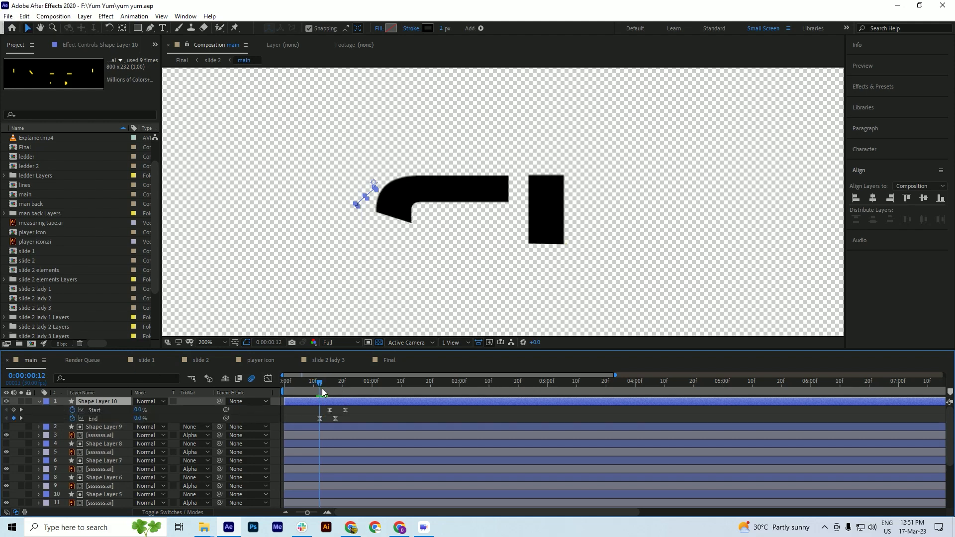
scroll(321, 389, "up", 2)
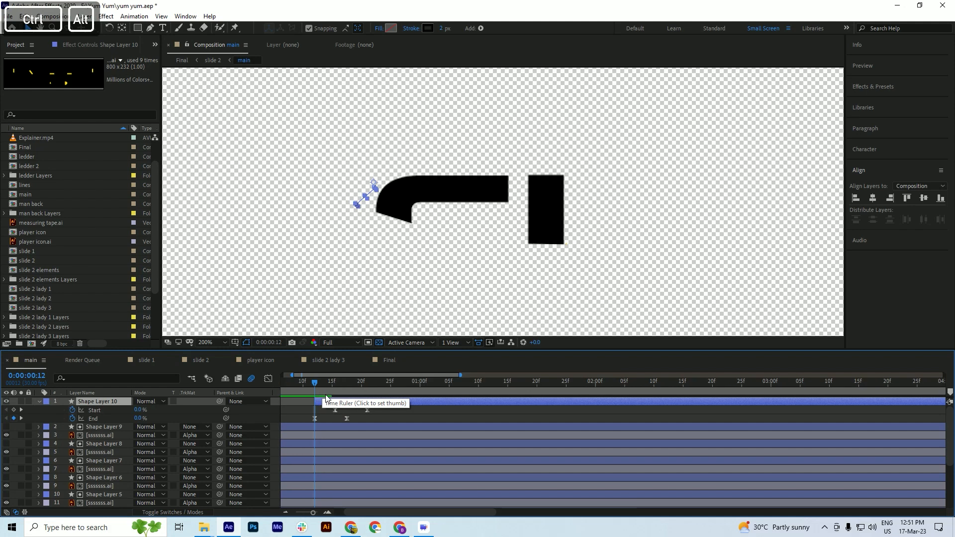
left_click_drag(358, 391, 367, 392)
key("ctrl")
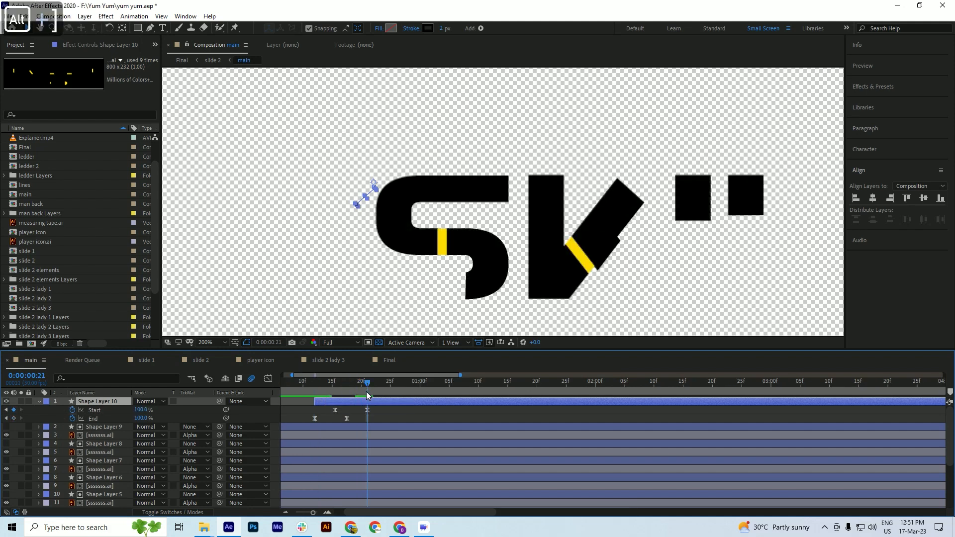
key("ctrl+s")
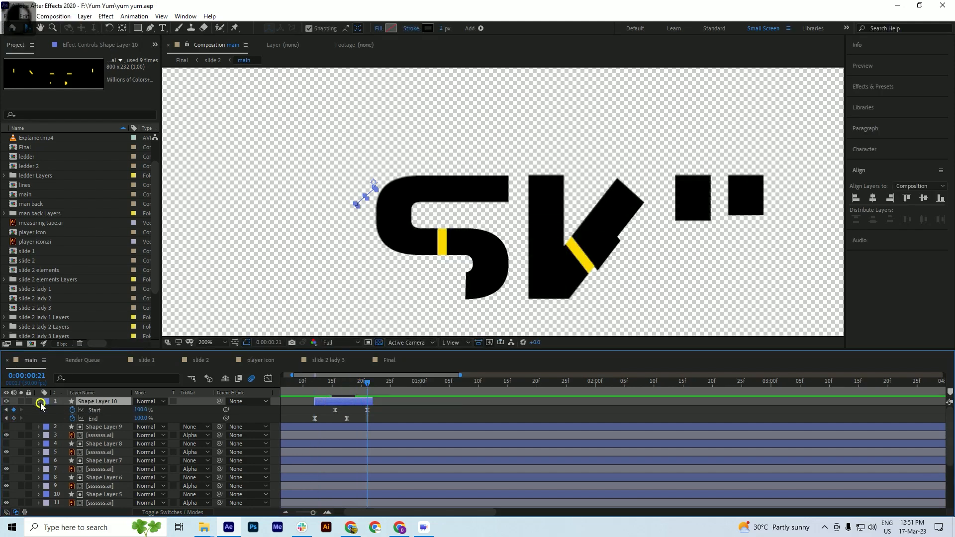
left_click(39, 402)
Shift Shape Layer 10 in time to start at 0:00:00:10 and scrub through the burst with the S animation
scroll(402, 166, "down", 2)
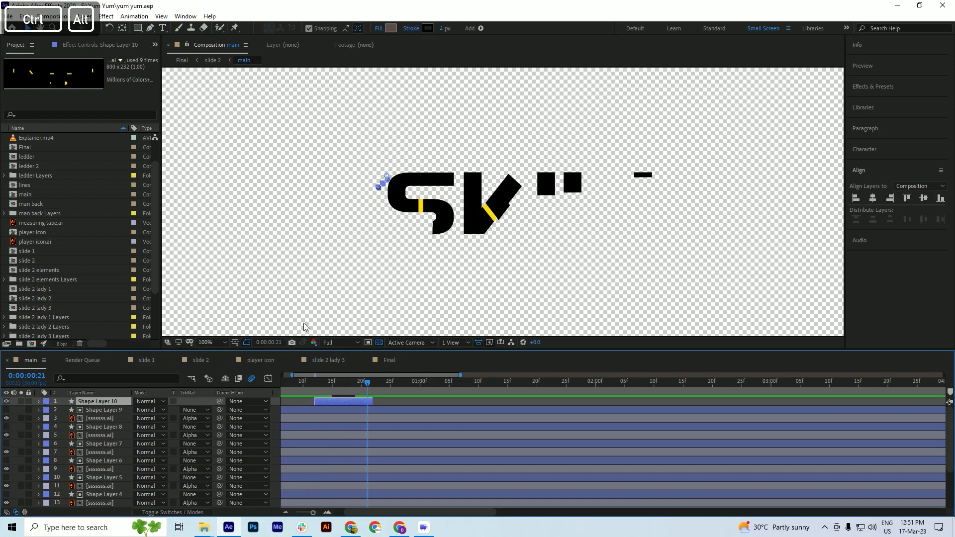
scroll(430, 201, "up", 2)
scroll(407, 206, "down", 1)
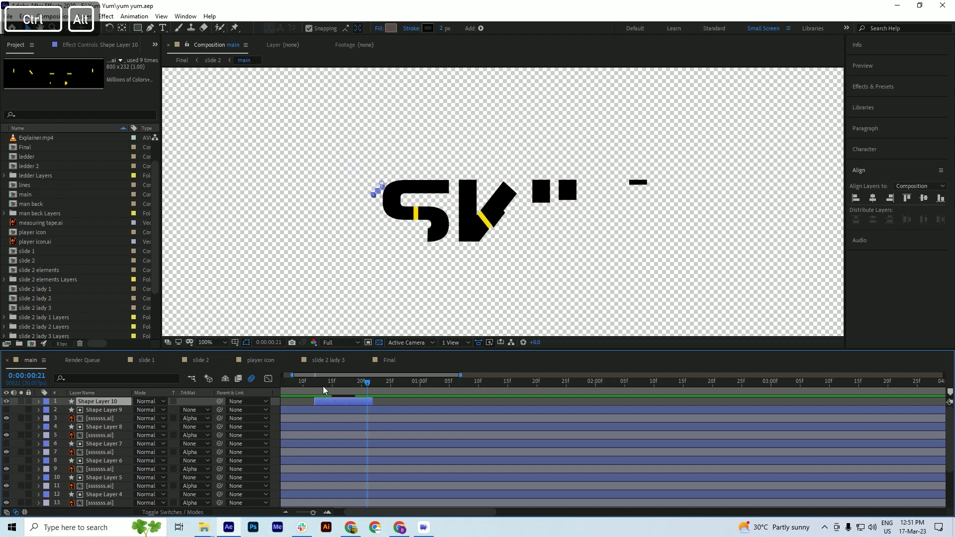
left_click_drag(305, 384, 96, 385)
left_click_drag(258, 394, 395, 391)
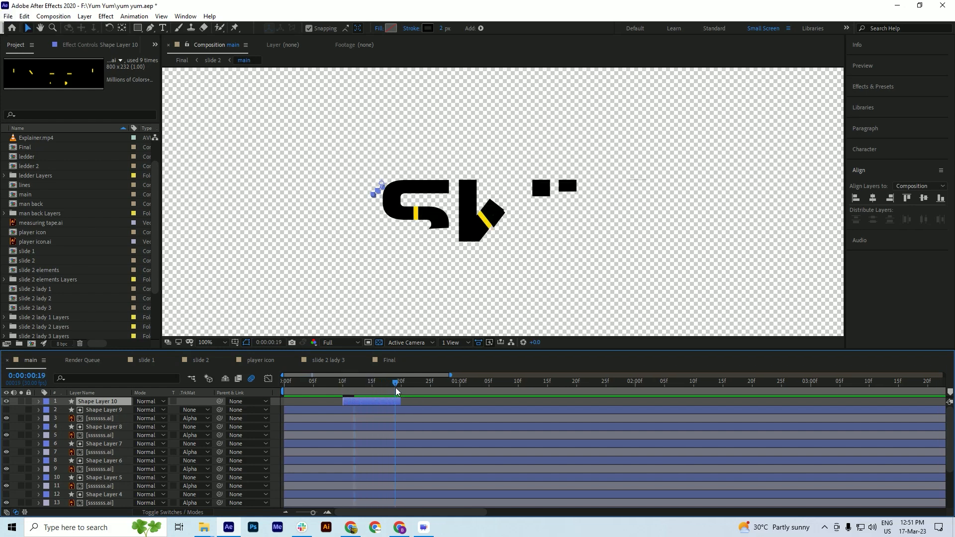
Duplicate Shape Layer 10, place the copy in time to start at 0:00:00:24, and save the project
left_click_drag(401, 389, 461, 405)
key("ctrl+d")
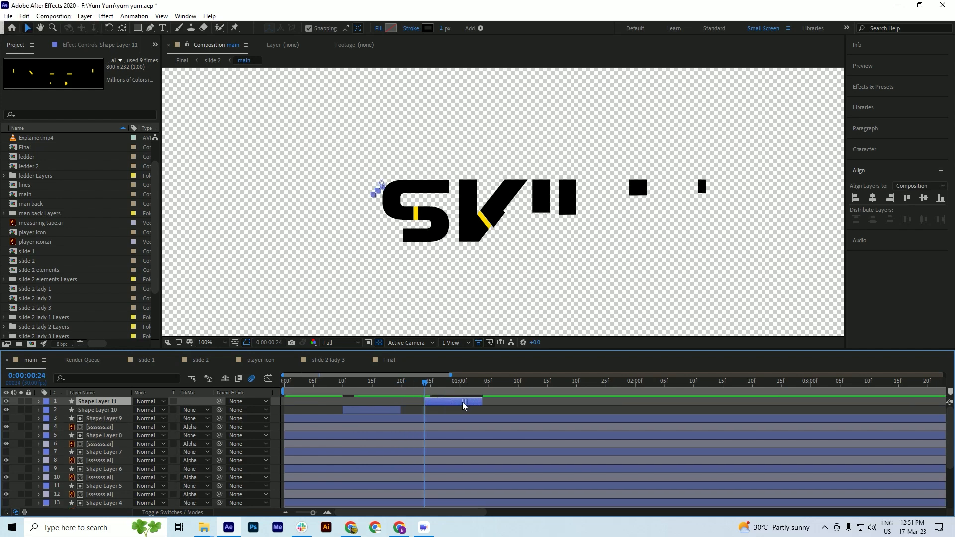
key("ctrl+s")
Nudge the duplicated burst down and slightly right to the lower-left end of the letter S
key("Down")
key("Down")
key("Down")
key("Down")
key("Down")
key("Down")
key("Down")
key("Down")
key("Down")
key("Down")
key("Down")
key("Down")
key("Right")
key("Right")
key("Right")
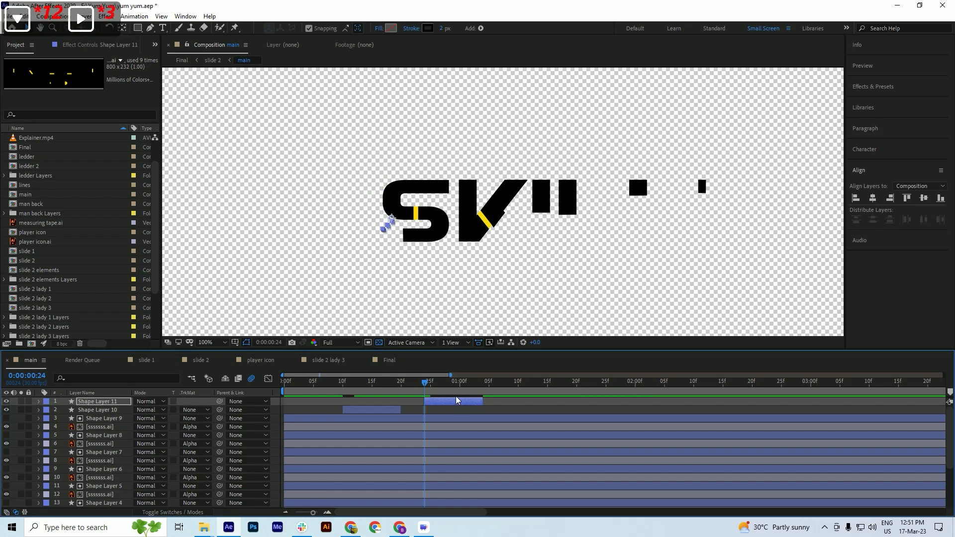
key("Down")
key("Down")
key("Down")
key("Right")
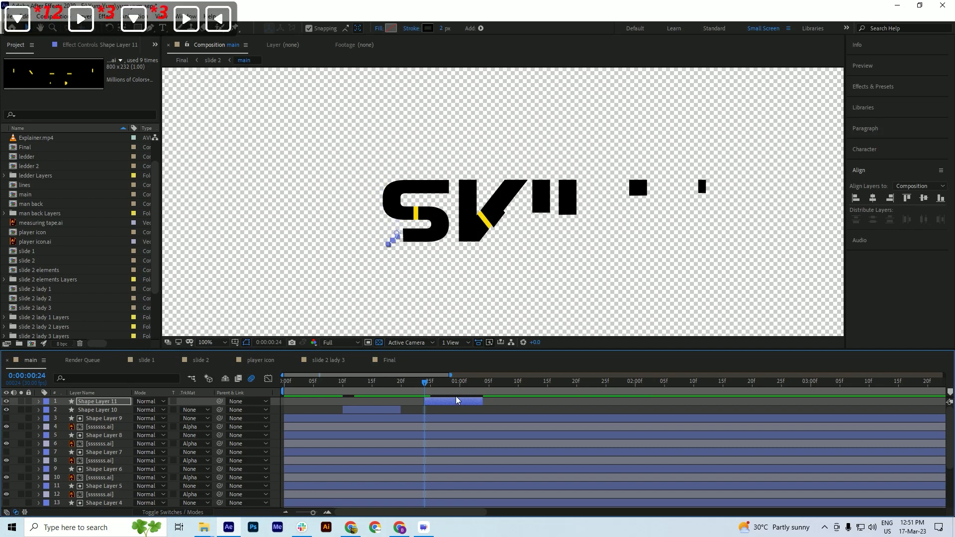
scroll(391, 263, "up", 2)
scroll(404, 224, "up", 2)
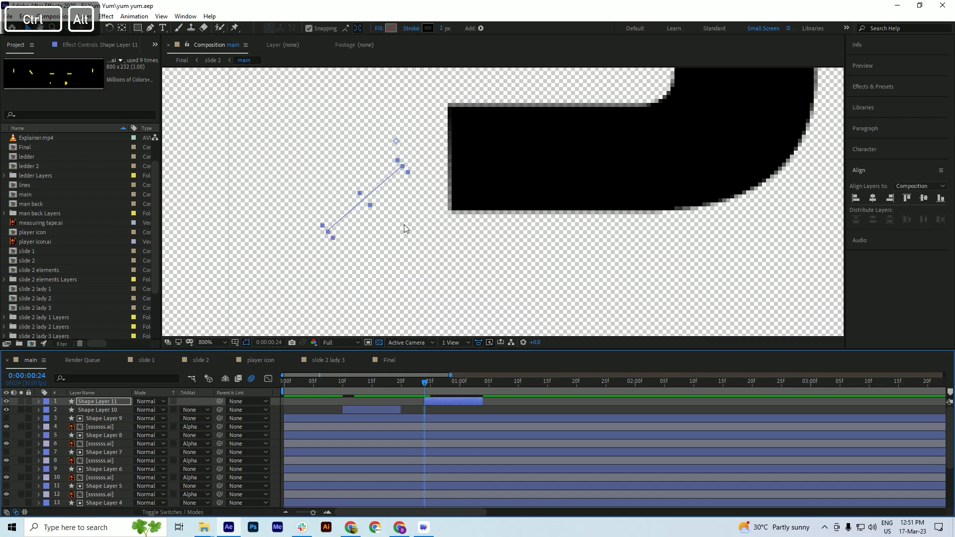
At 0:00:01:01, nudge the duplicated burst left until its lines sit outside the S's lower-left end
left_click_drag(445, 384, 465, 389)
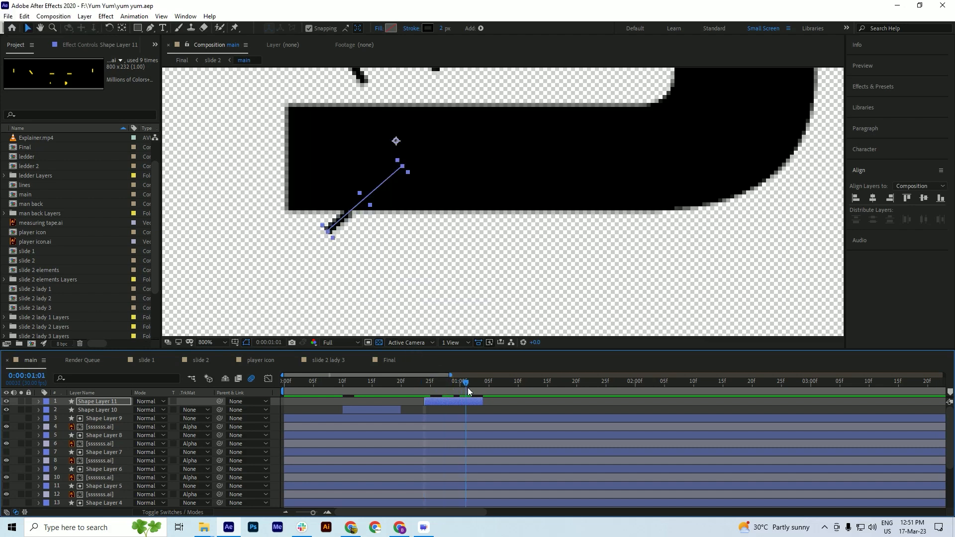
scroll(445, 252, "down", 1)
key("Left")
key("Left")
key("Left")
key("Left")
key("Left")
key("Left")
key("Left")
key("Left")
key("Left")
key("Left")
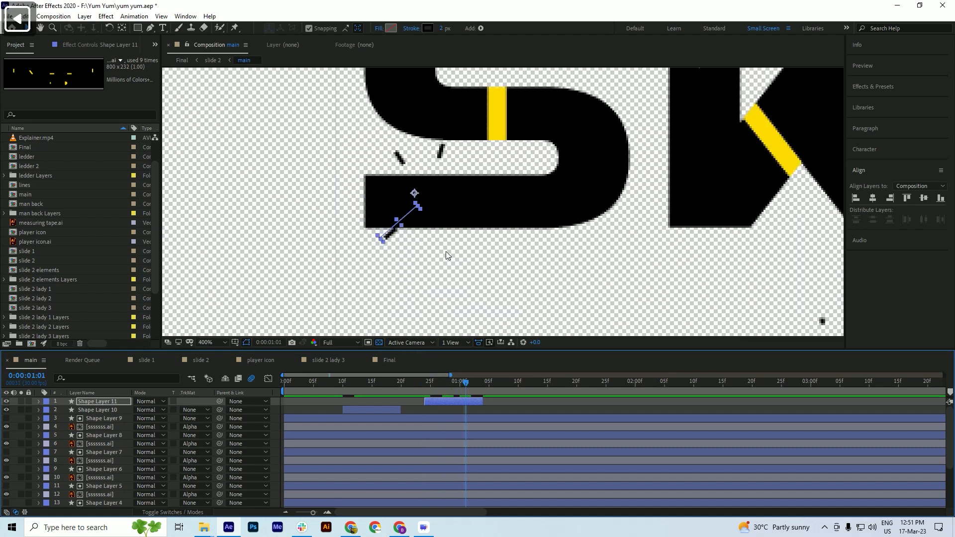
key("Left")
key("Left")
key("Left")
key("Left")
key("Left")
key("Left")
key("Left")
key("Left")
key("Left")
key("Left")
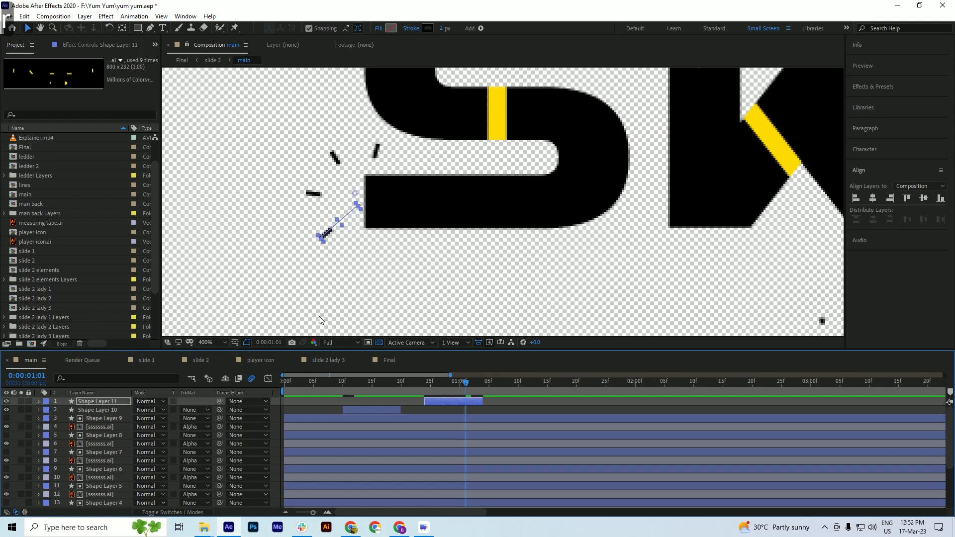
Set Shape Layer 11's Rotation to -158° and nudge the burst down and slightly left around the S's lower-left end
key("r")
left_click_drag(151, 409, 141, 411)
key("shift+Down")
key("shift+Down")
key("shift+Down")
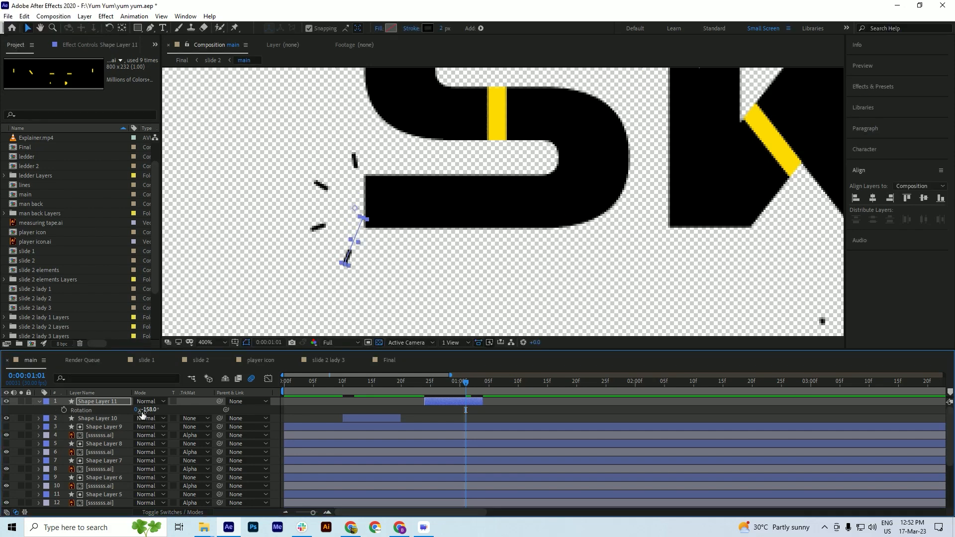
key("shift+Left")
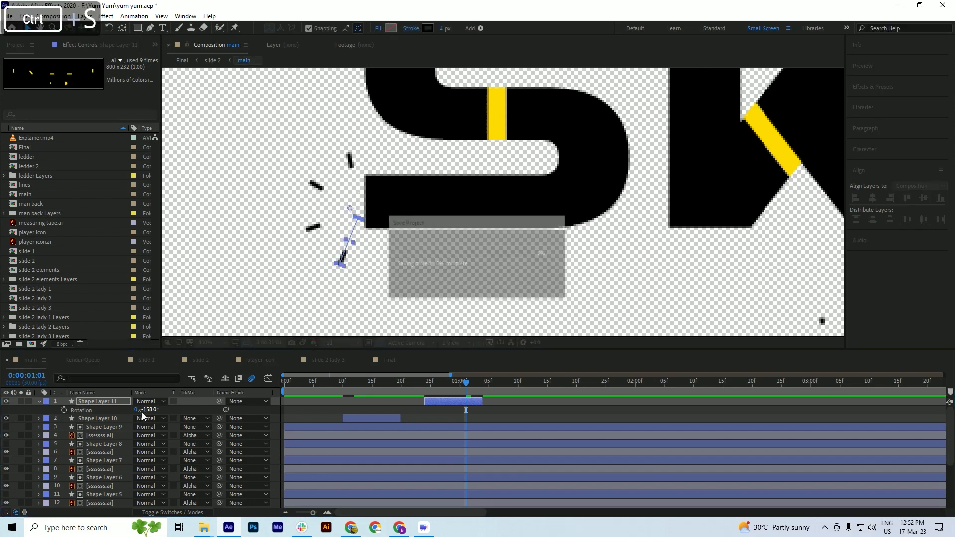
Duplicate Shape Layer 11 and place the copy in time to start at 0:00:00:15
scroll(331, 258, "down", 2)
scroll(393, 255, "down", 1)
scroll(468, 251, "up", 1)
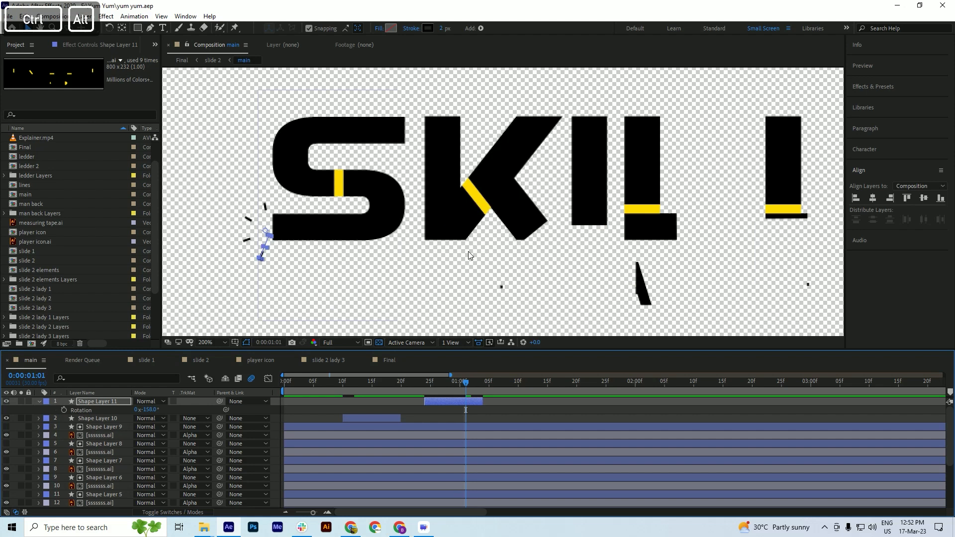
left_click(446, 386)
left_click_drag(470, 389, 371, 408)
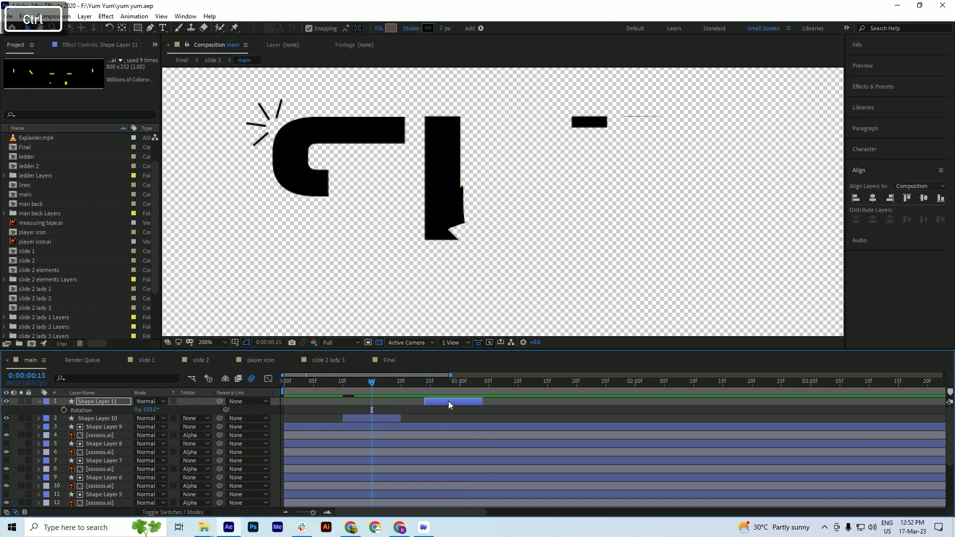
key("ctrl+d")
left_click_drag(452, 401, 391, 386)
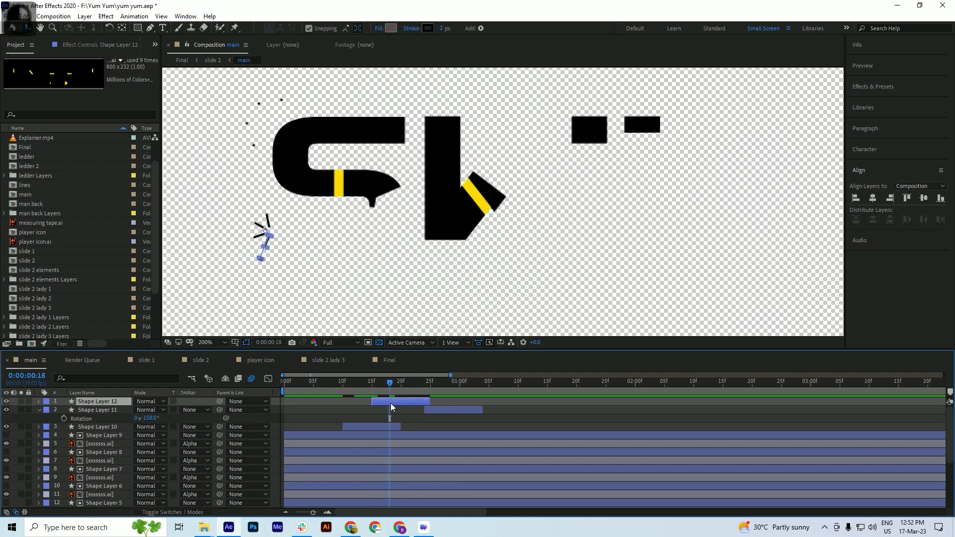
Set Shape Layer 12's Rotation to -250° and move its burst beneath the vertical stem of the K
key("r")
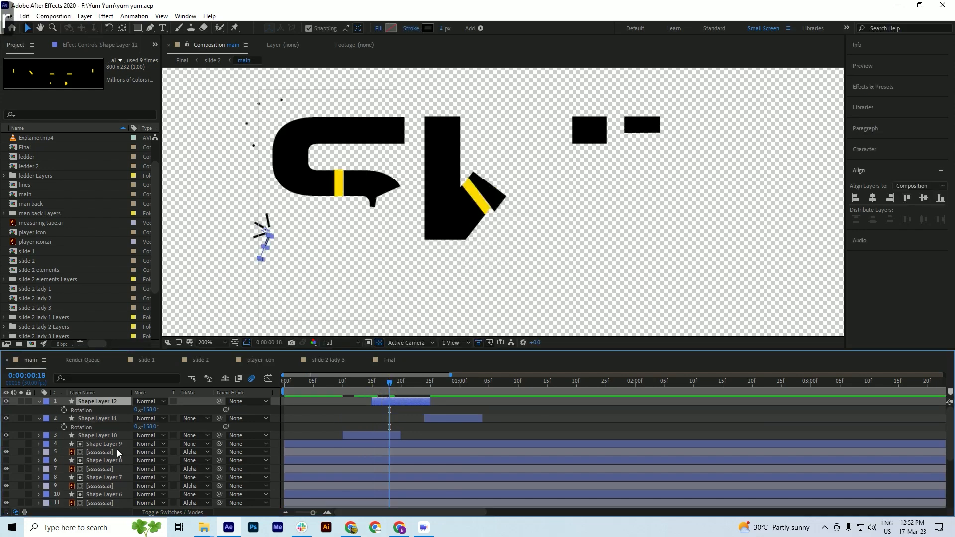
left_click_drag(149, 409, 121, 424)
left_click_drag(266, 234, 443, 253)
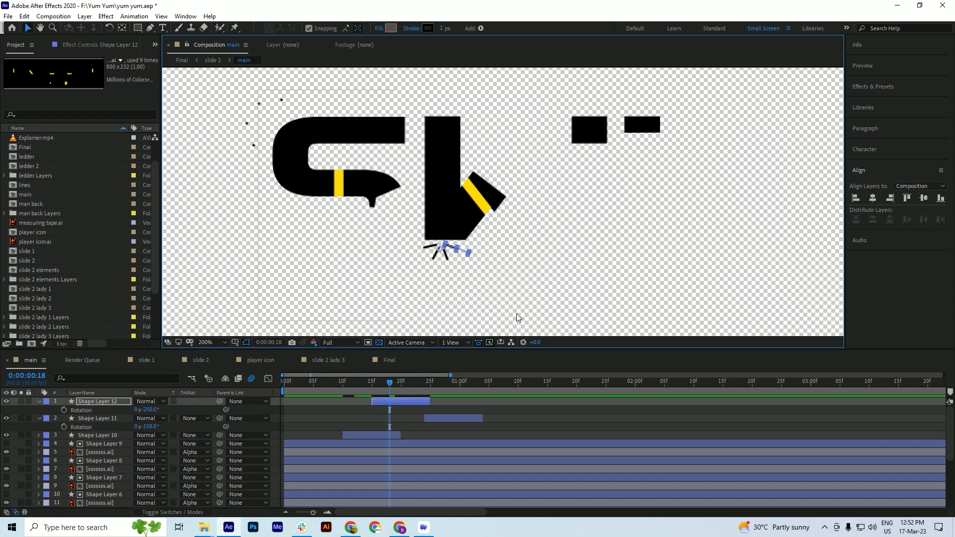
At 0:00:00:19, nudge Shape Layer 12's burst slightly right under the K's stem
mouse_move(389, 390)
left_mouse_down()
mouse_move(412, 396)
mouse_move(395, 402)
left_mouse_up()
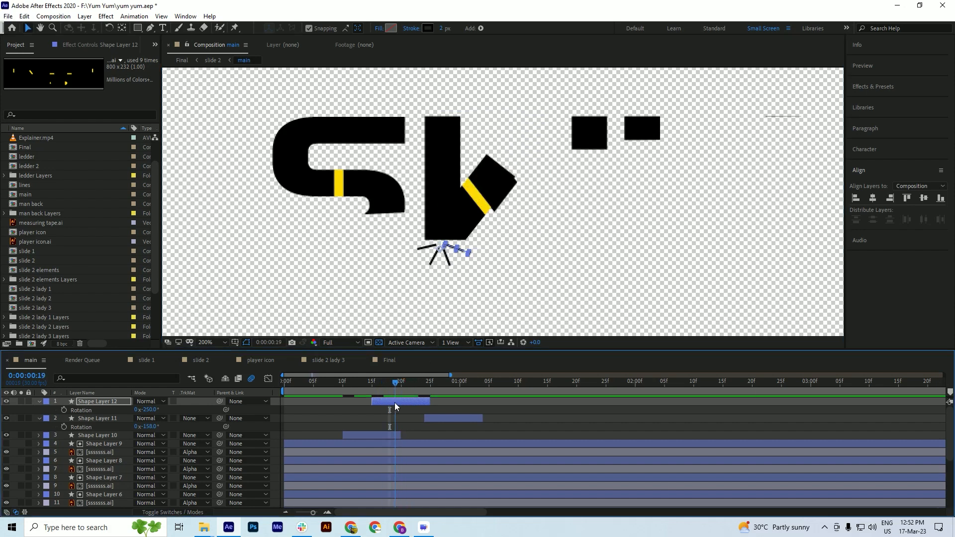
left_click(440, 250)
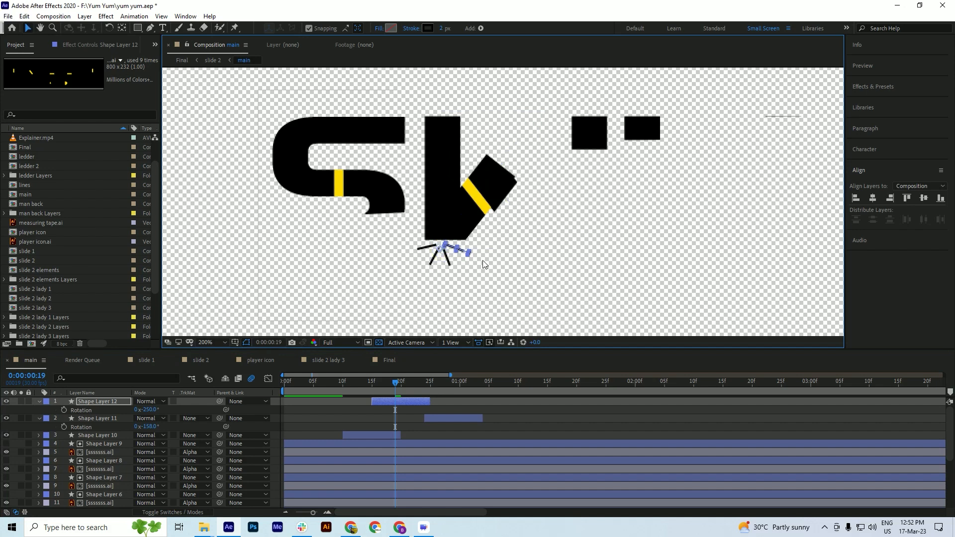
key("shift+Right")
key("shift+Right")
key("shift+Right")
key("shift+Left")
key("shift+Left")
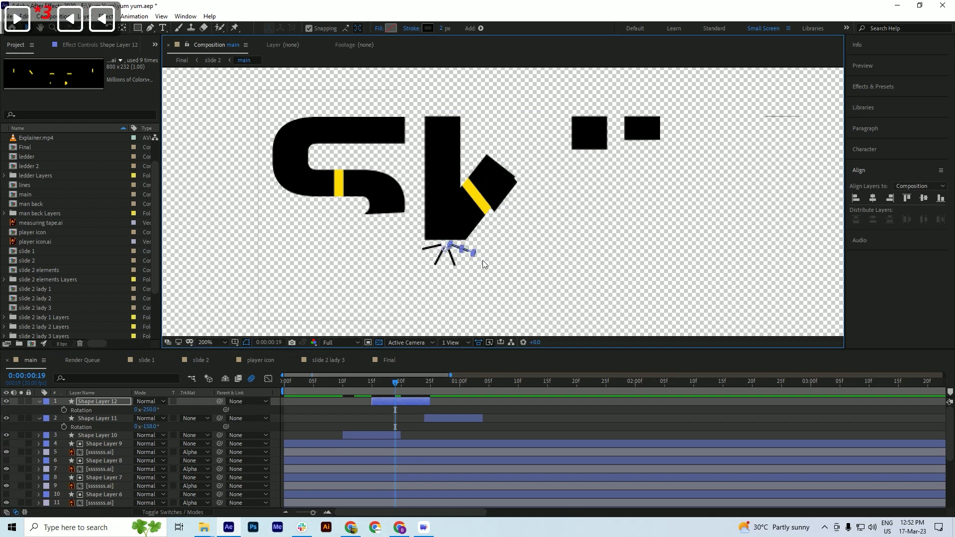
Duplicate Shape Layer 12 and place the copy in time to start at 0:00:00:21
key("ctrl+d")
left_click_drag(419, 400, 466, 400)
left_click_drag(410, 384, 431, 386)
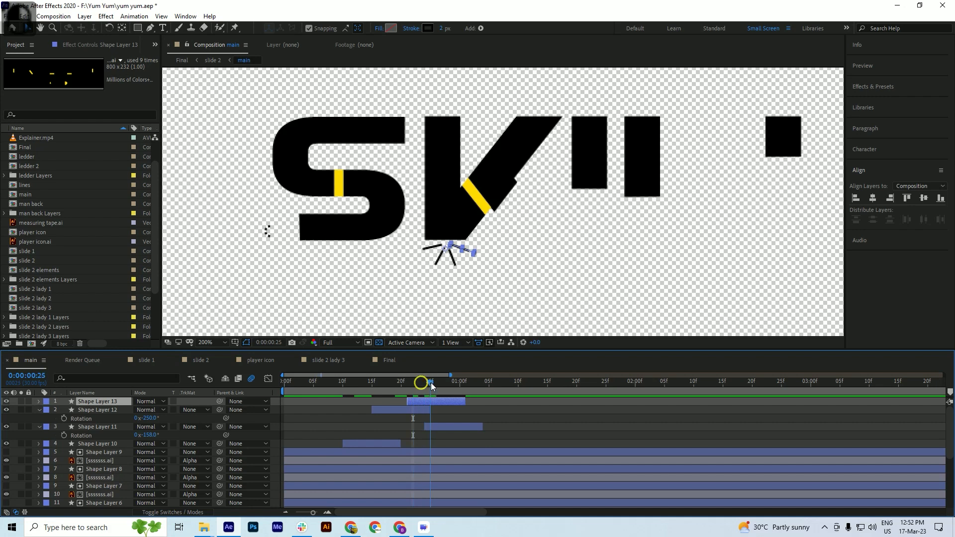
Rotate Shape Layer 13 to -34° and move its burst just above the end of the K's upper arm
key("r")
left_click_drag(147, 413, 306, 405)
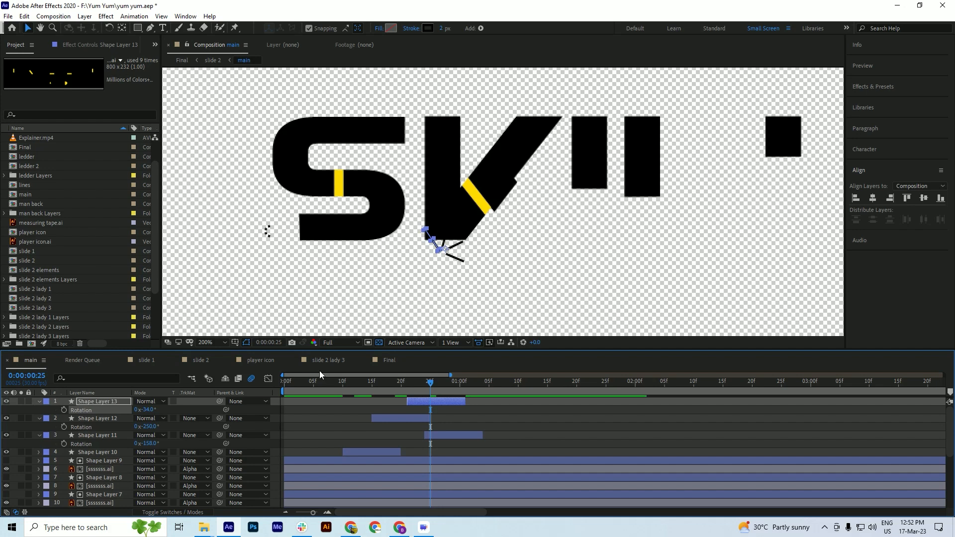
left_click_drag(447, 250, 547, 110)
key("Left")
key("Left")
key("Left")
key("Left")
key("Left")
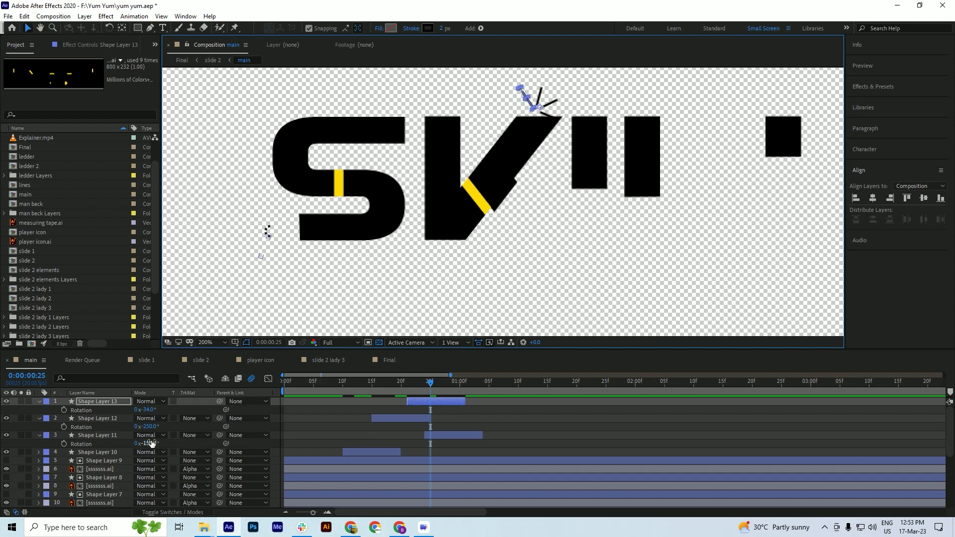
Set Shape Layer 13's Rotation to -59° and save the project
left_click_drag(145, 410, 136, 412)
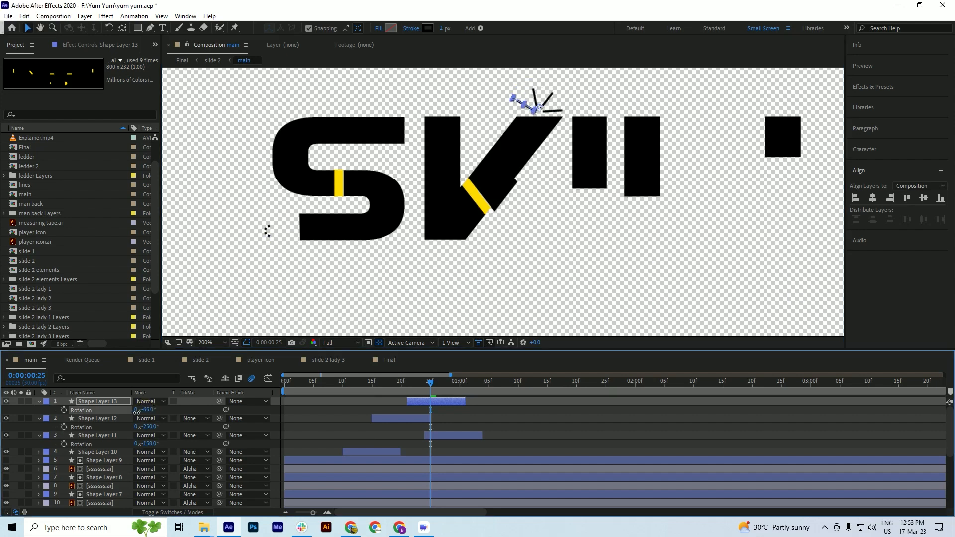
key("ctrl+s")
Duplicate Shape Layer 13 and place the copy in time to start at 0:00:01:02
left_click_drag(427, 388, 471, 391)
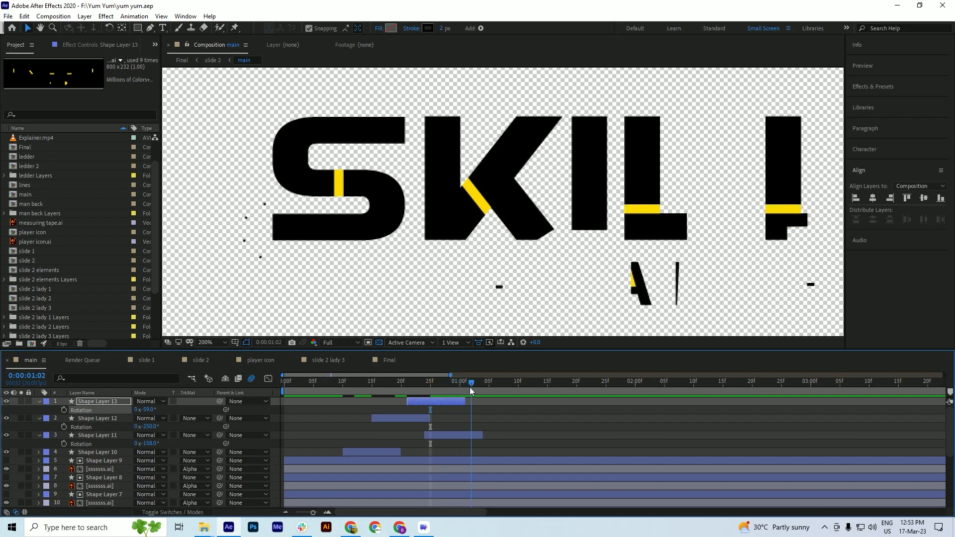
key("ctrl+d")
left_click_drag(447, 404, 484, 393)
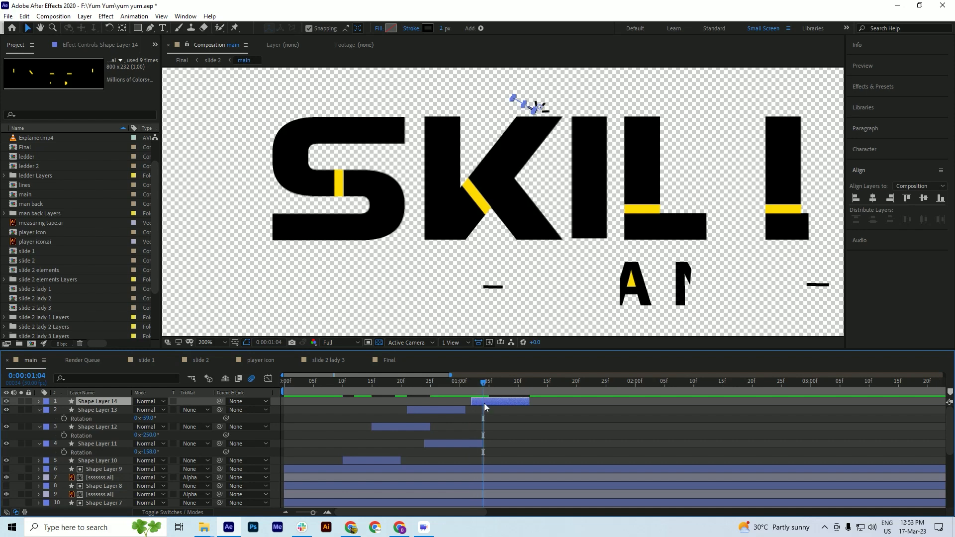
Set Shape Layer 14's Rotation to 102° and position its burst just below the end of the K's lower leg
key("r")
left_click_drag(145, 409, 219, 402)
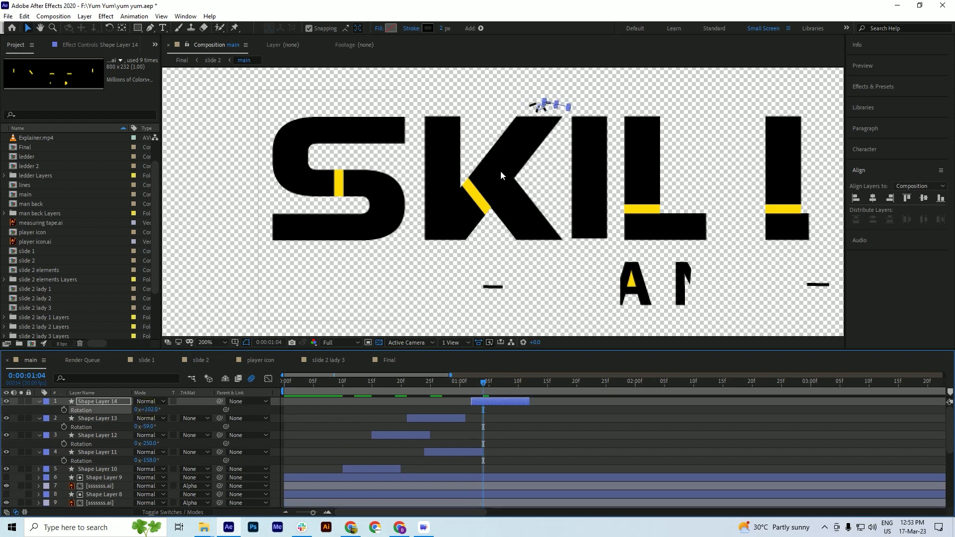
left_click_drag(541, 109, 547, 251)
key("Left")
key("Left")
key("Left")
key("Left")
key("Left")
key("Up")
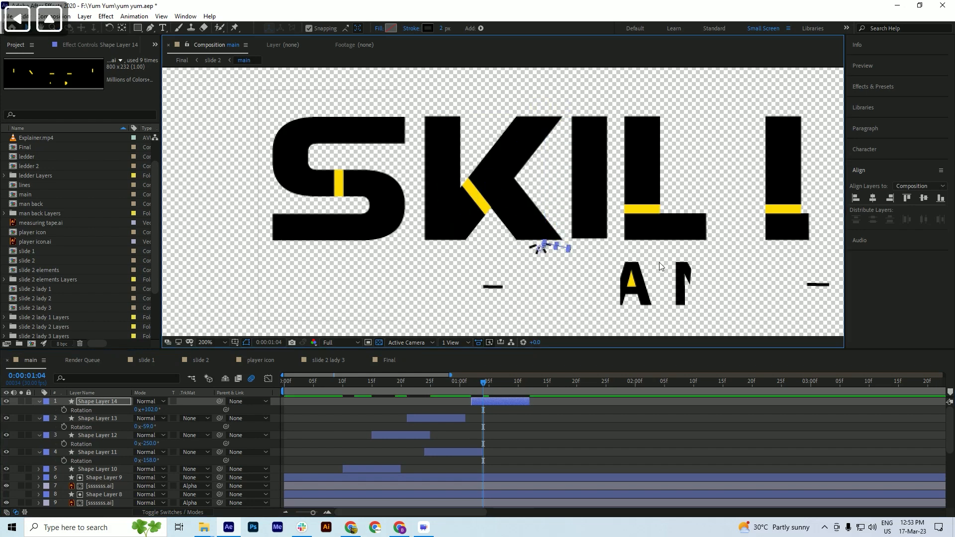
Duplicate Shape Layer 14 and place the copy in time to start at 0:00:01:05
key("space")
left_click_drag(530, 293, 453, 305)
left_click_drag(481, 386, 502, 400)
key("ctrl+d")
key("space")
Nudge Shape Layer 15's burst right until it sits beneath the bottom of the letter I
key("Right")
key("Right")
key("Right")
key("Right")
key("Right")
key("Right")
key("Right")
key("Right")
key("Right")
key("Right")
key("Right")
key("Right")
key("Right")
key("Right")
key("Right")
key("Right")
key("Right")
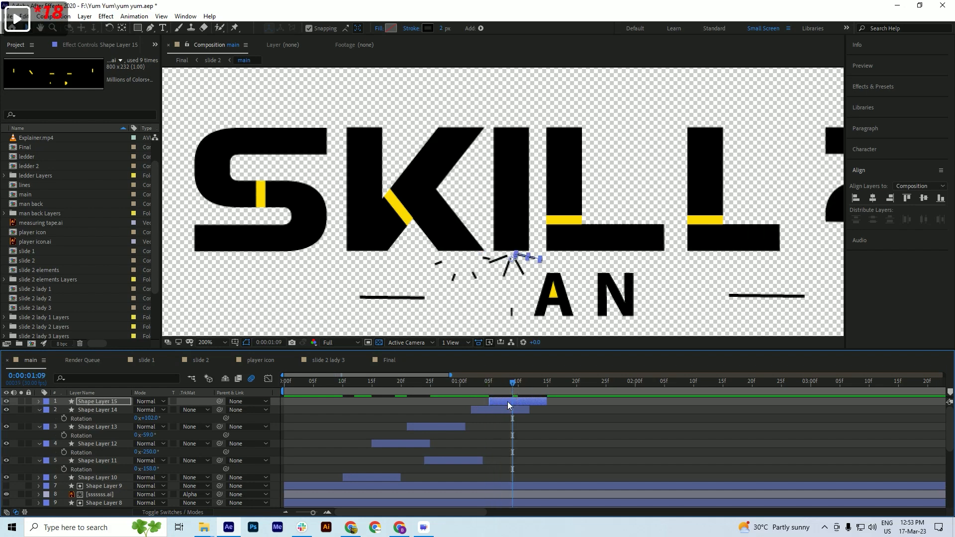
key("Left")
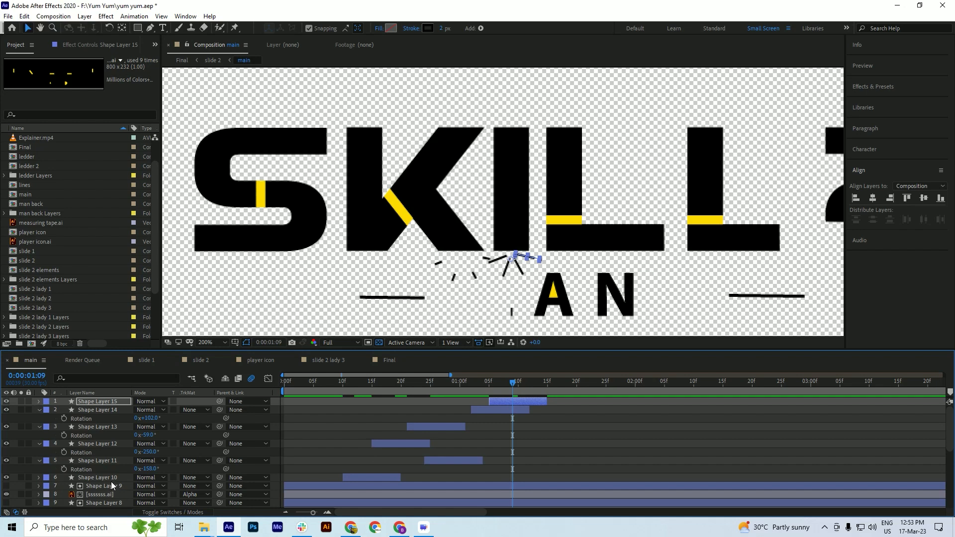
Set Shape Layer 15's Rotation to 112° and save the project
key("r")
left_click_drag(150, 410, 158, 410)
key("ctrl+s")
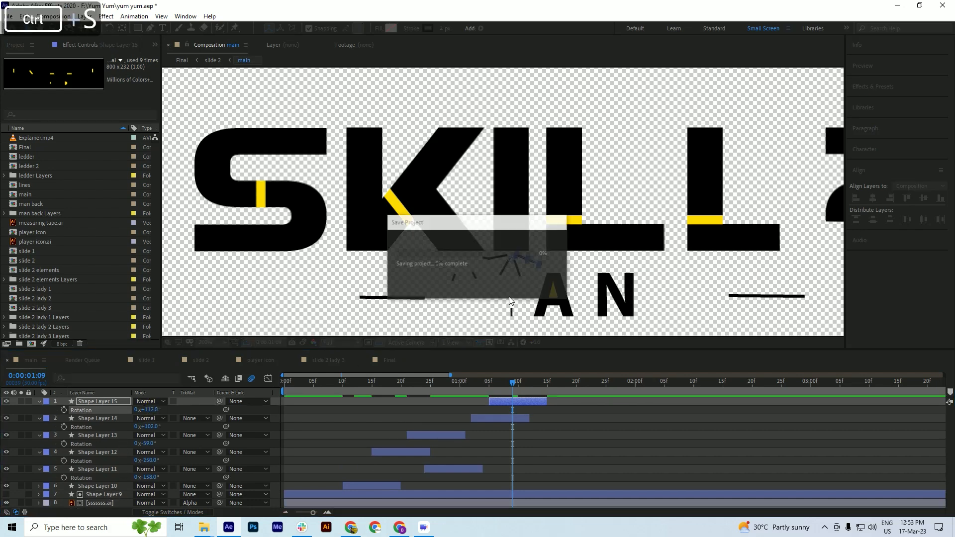
Duplicate Shape Layer 15 and place the copy in time to start at 0:00:01:10
left_click_drag(511, 382, 529, 387)
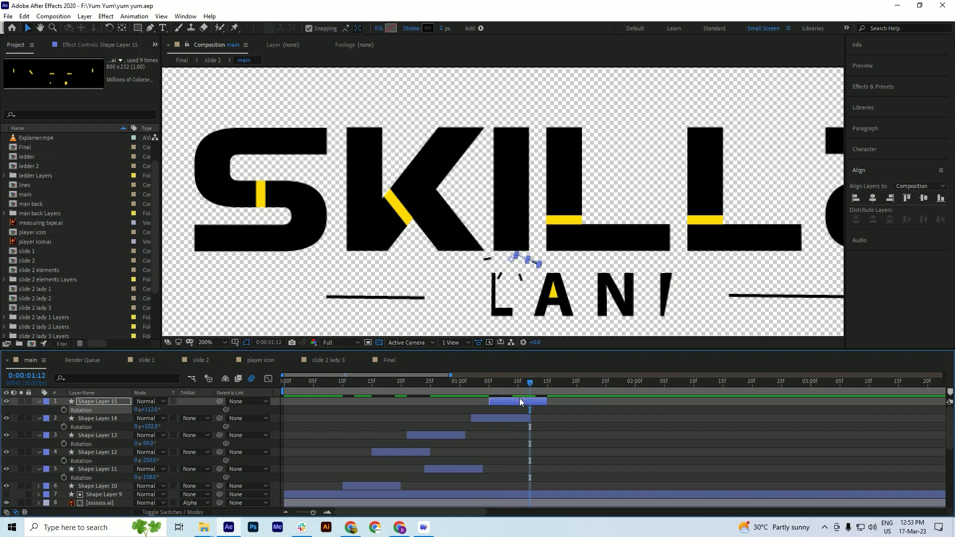
left_click_drag(526, 384, 538, 401)
key("ctrl+d")
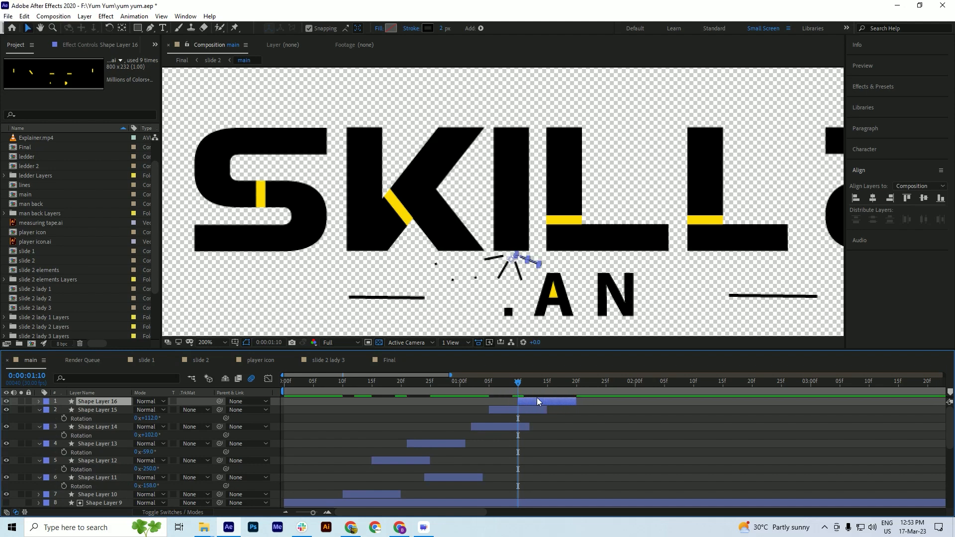
key("shift")
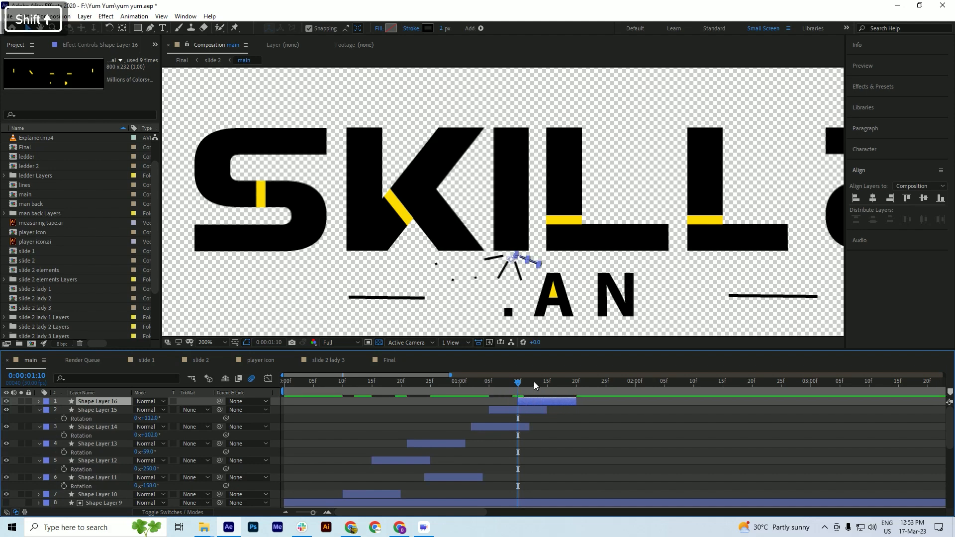
left_click(535, 383)
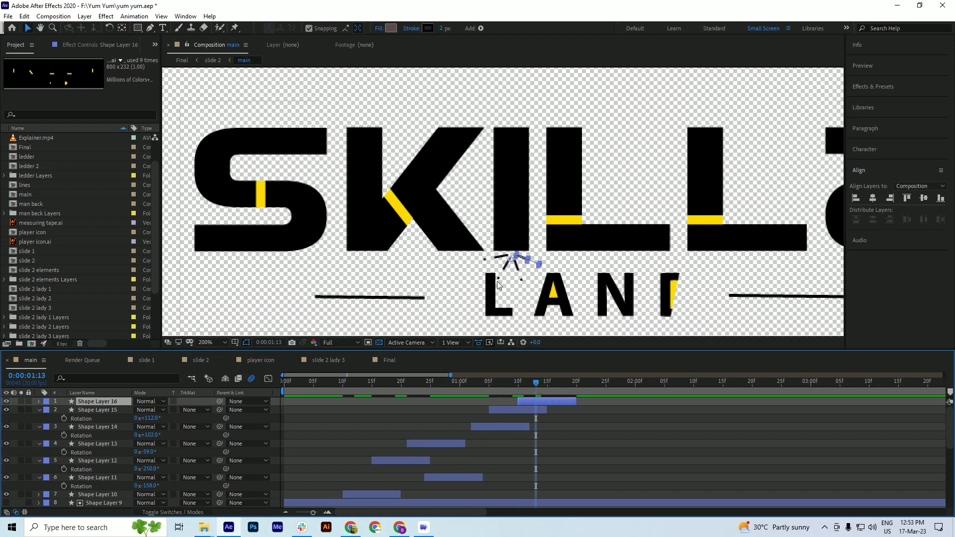
Move Shape Layer 16's burst to the right end of the first L's foot, set its Rotation to 23°, and save
left_click_drag(509, 259, 679, 235)
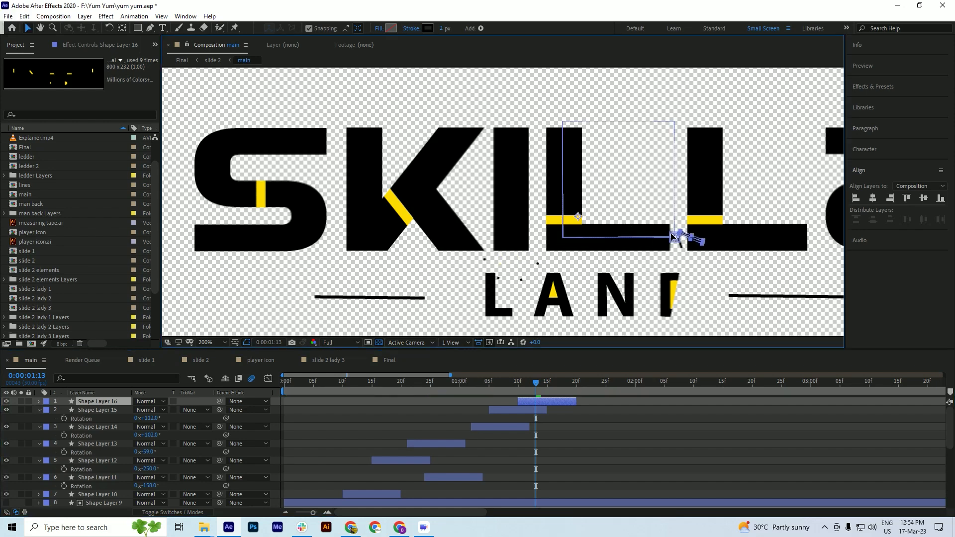
key("r")
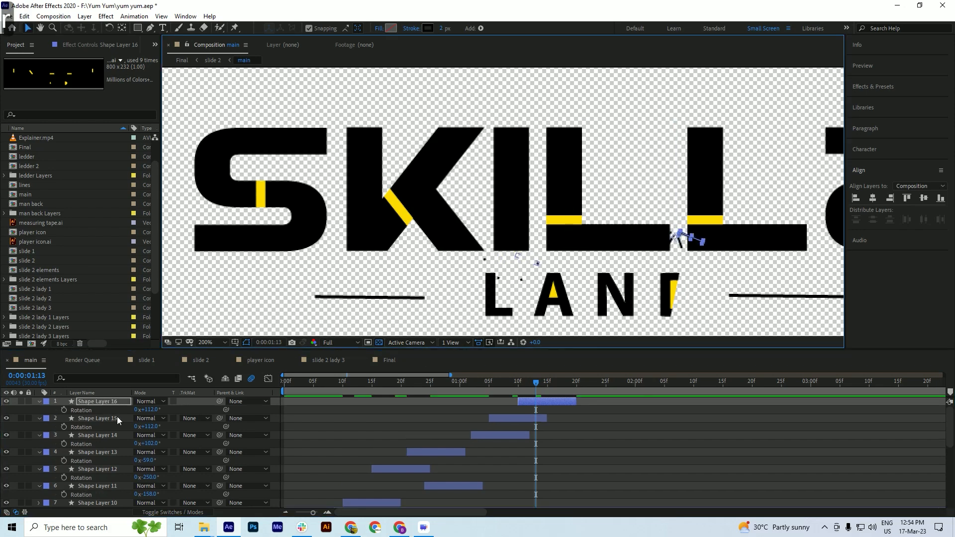
left_click_drag(154, 409, 115, 420)
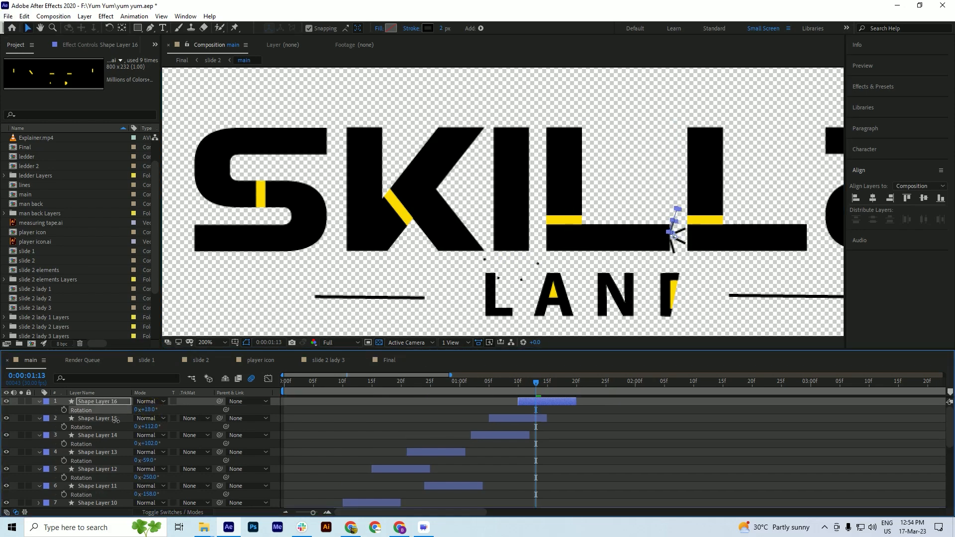
key("ctrl+s")
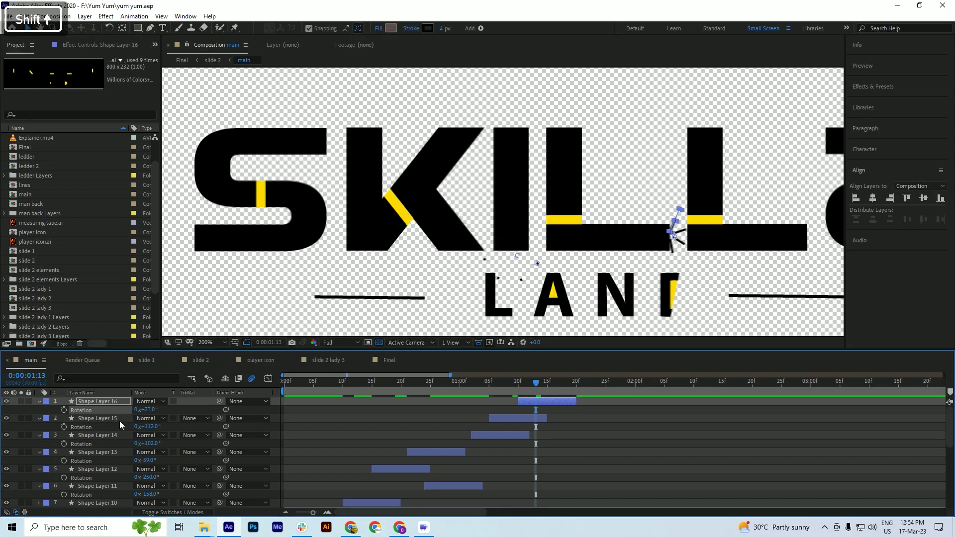
Fine-tune Shape Layer 16's burst against the end of the first L's foot with small nudges and save the project
key("shift+Right")
key("shift+Down")
key("Up")
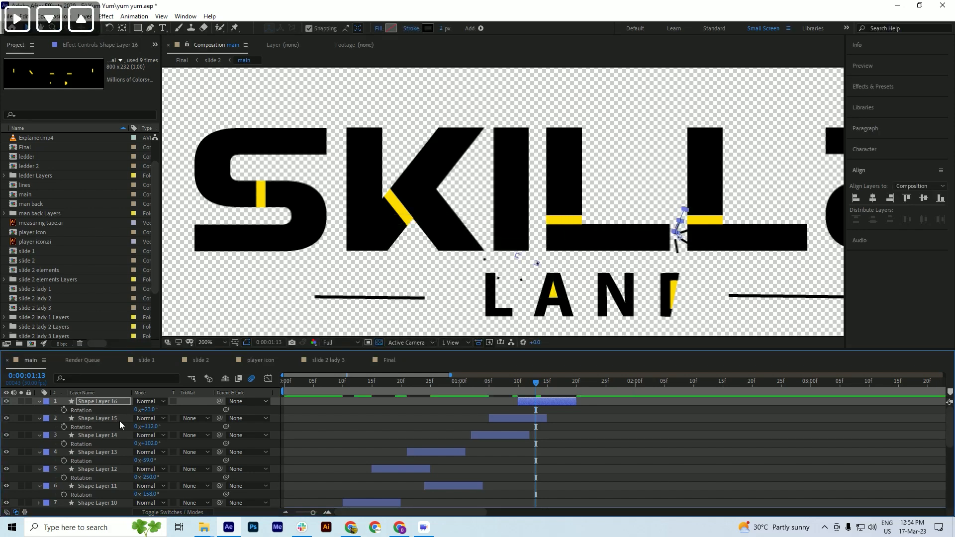
key("Left")
key("Left")
key("Left")
key("Left")
key("Left")
key("Left")
key("Left")
key("Left")
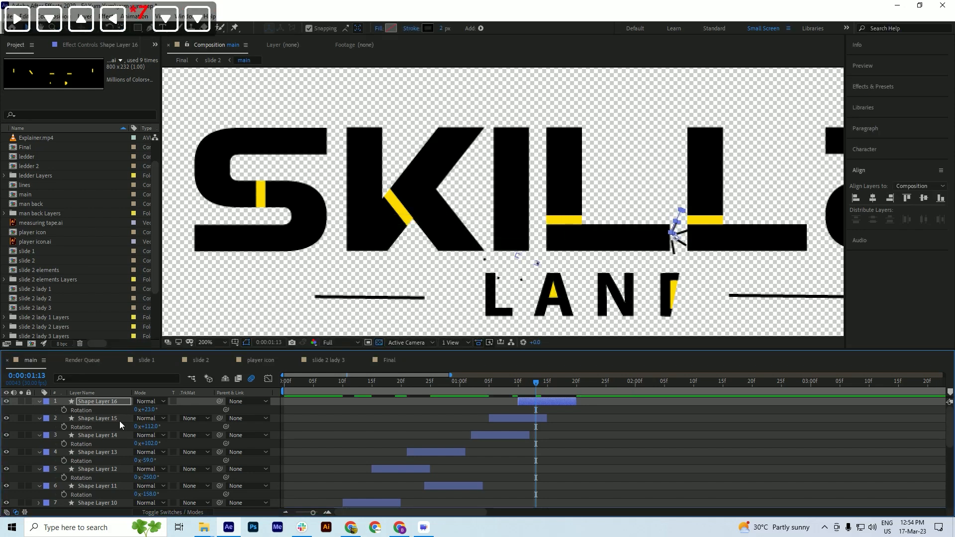
key("ctrl+s")
Duplicate Shape Layer 16 and place the copy in time to start at 0:00:01:14
key("space")
left_click_drag(721, 263, 563, 262)
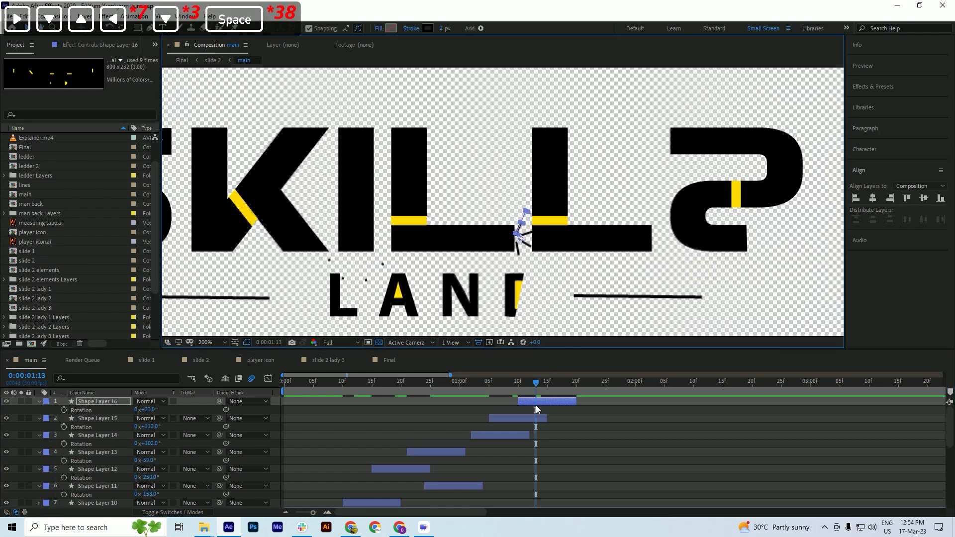
mouse_move(530, 383)
left_mouse_down()
mouse_move(499, 393)
mouse_move(539, 390)
left_mouse_up()
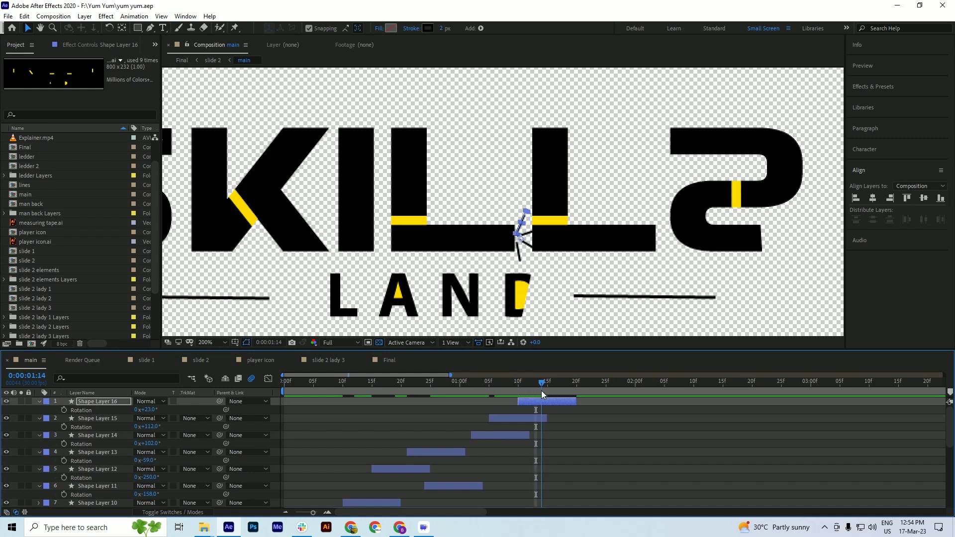
key("ctrl+d")
left_click_drag(537, 400, 561, 401)
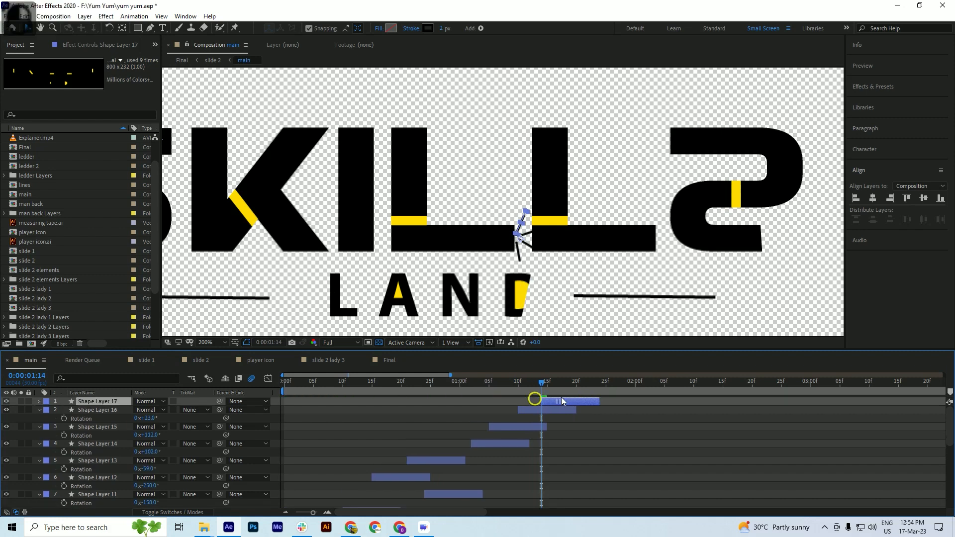
left_click(558, 392)
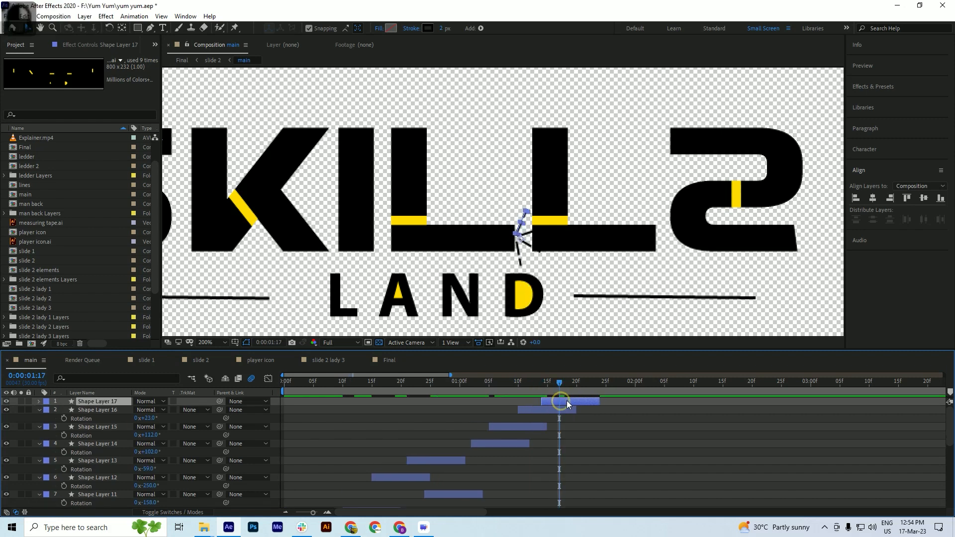
Nudge Shape Layer 17's burst right to the end of the second L's foot
key("shift+Right")
key("shift+Right")
key("shift+Right")
key("shift+Right")
key("shift+Right")
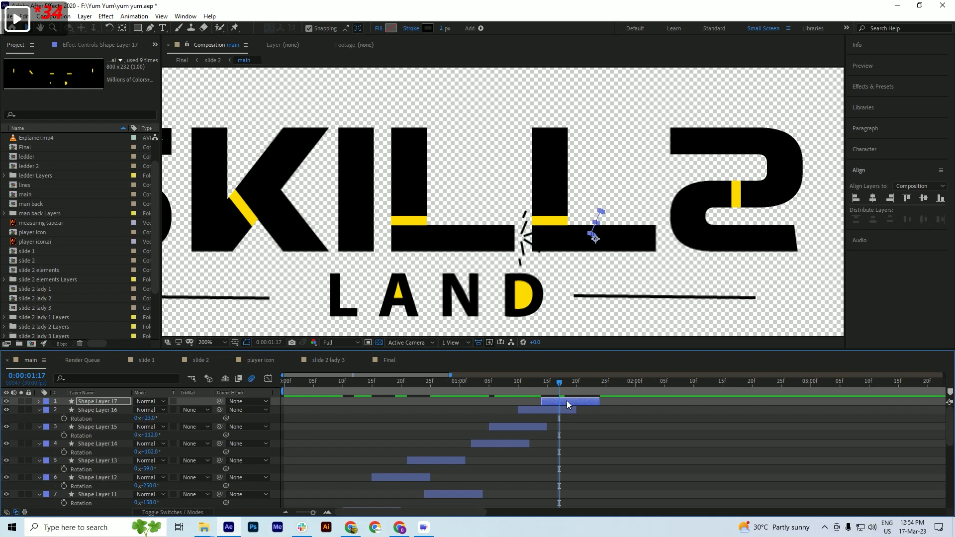
key("shift+Right")
key("shift+Right")
key("shift+Right")
key("shift+Right")
key("shift+Right")
key("shift+Down")
key("shift+Down")
key("shift+Up")
key("shift+Up")
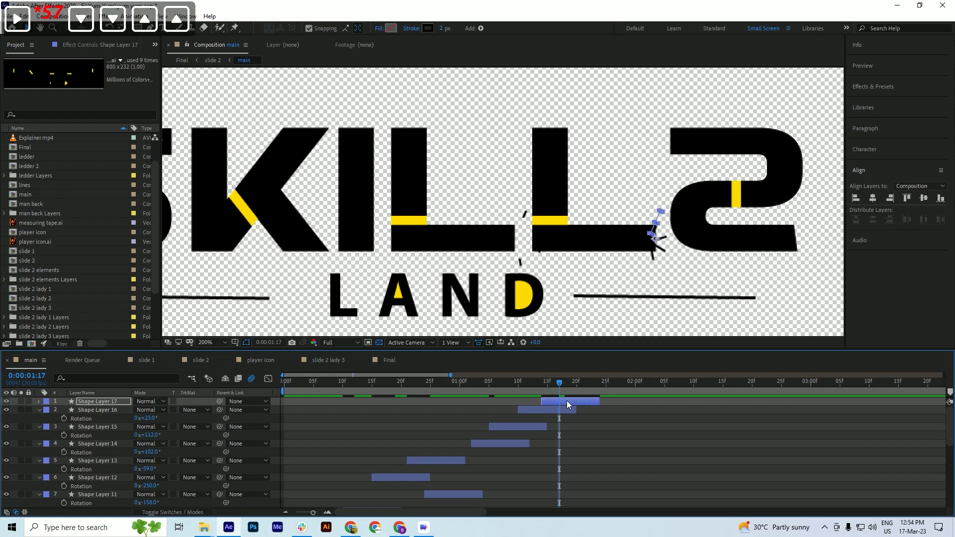
Nudge Shape Layer 17's burst slightly further against the end of the second L's foot and save the project
key("shift+Right")
key("ctrl+s")
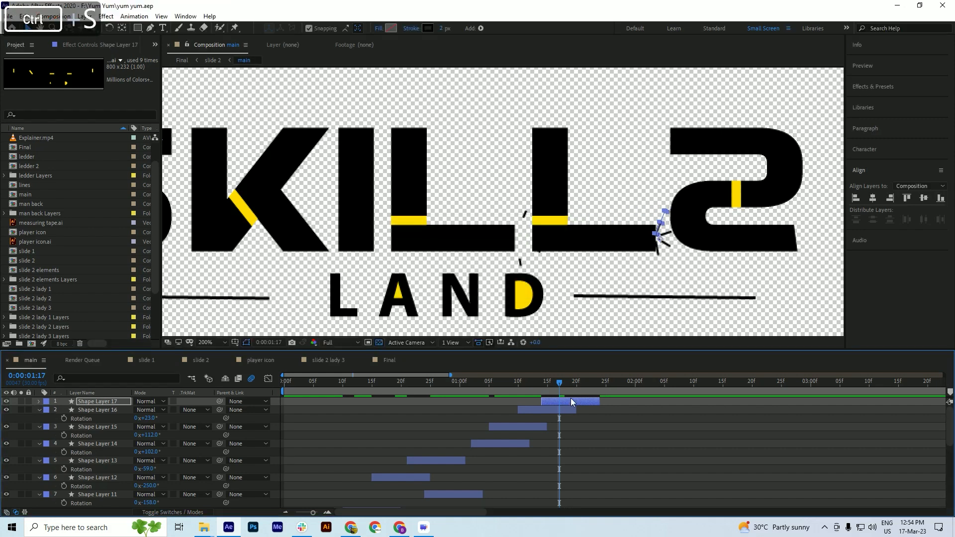
Duplicate Shape Layer 17, place the copy in time to start at 0:00:01:00, and save the project
left_click_drag(559, 383, 472, 397)
left_click(490, 444)
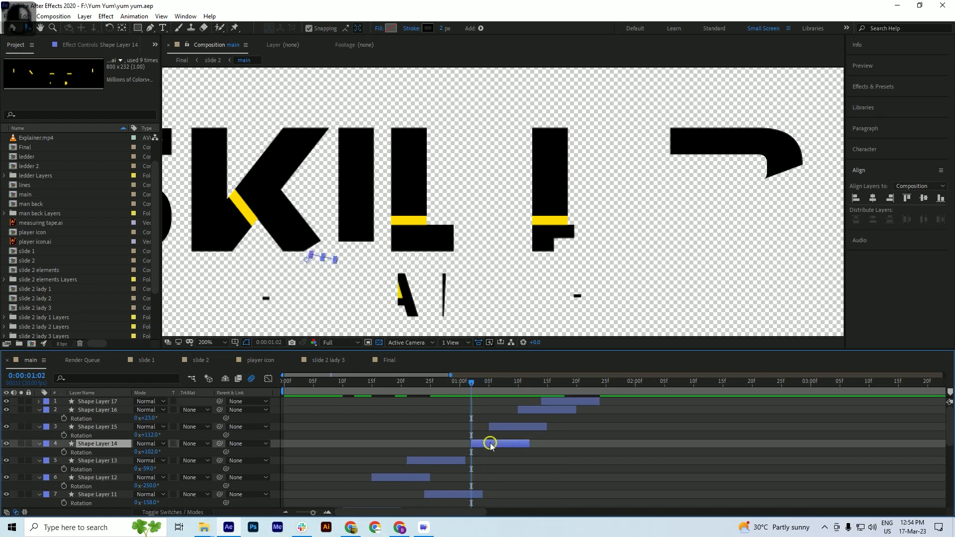
left_click(563, 401)
key("ctrl+d")
left_click_drag(565, 400, 484, 398)
key("ctrl+s")
Move Shape Layer 18's burst up and across to the upper outer curve of the final S
key("shift+Up")
key("shift+Up")
key("shift+Up")
key("shift+Up")
key("shift+Up")
key("shift+Up")
key("shift+Up")
key("shift+Up")
key("shift+Up")
key("shift+Up")
key("shift+Up")
key("shift+Up")
key("shift+Up")
key("Right")
key("Right")
key("Right")
key("Right")
key("Right")
key("Right")
key("Right")
key("Right")
key("Right")
key("Right")
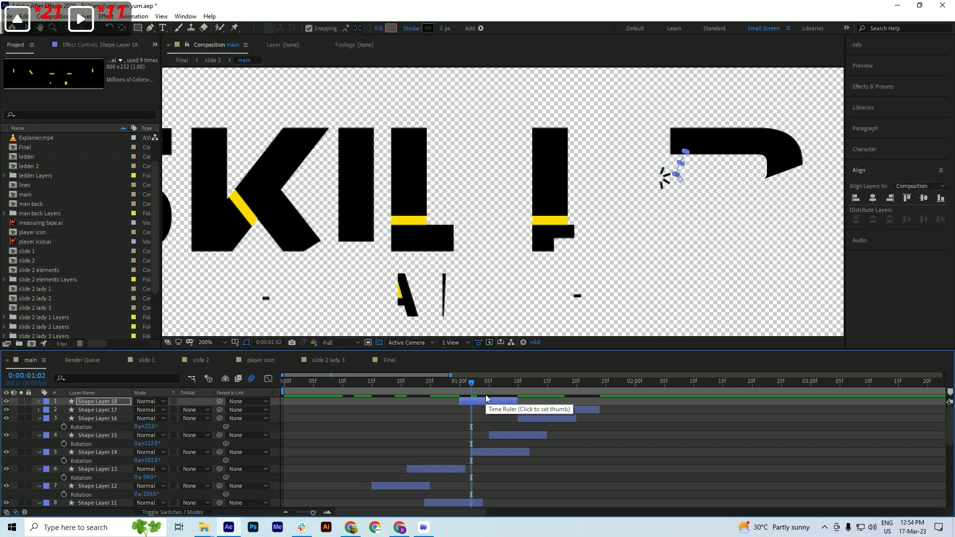
key("Right")
key("Right")
key("Right")
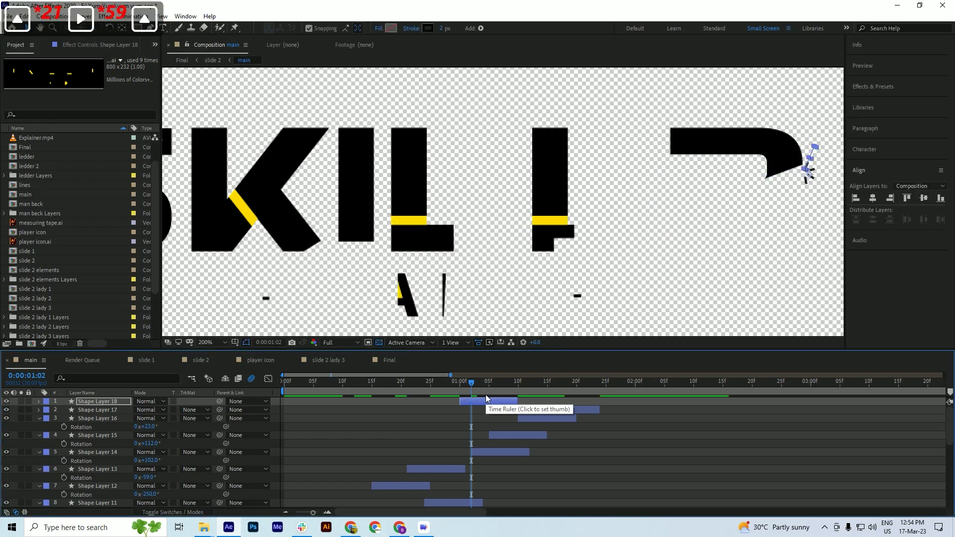
key("Up")
key("Up")
key("Up")
key("Up")
key("Up")
key("Up")
key("Up")
key("Up")
key("Up")
key("Up")
key("Up")
key("Up")
key("Up")
key("Left")
key("Up")
key("Left")
key("Left")
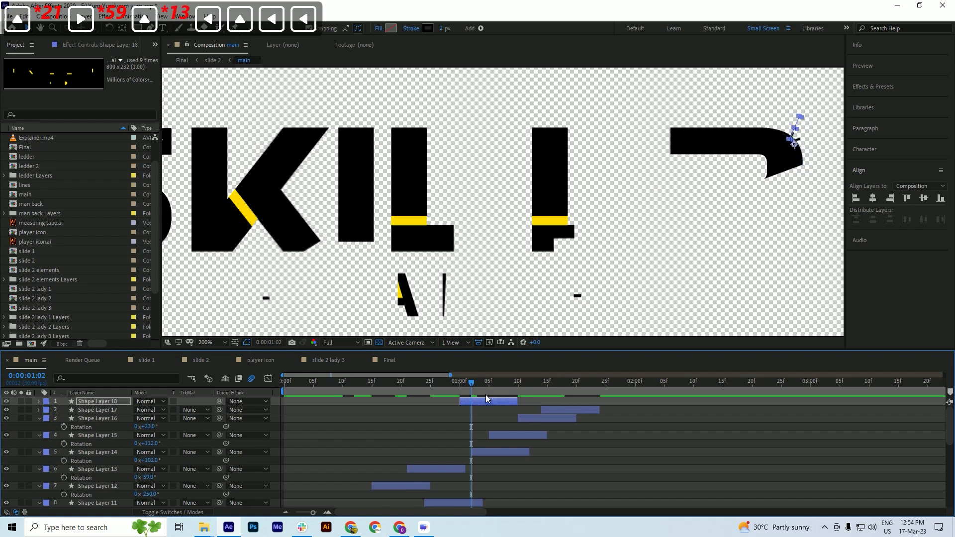
key("Up")
key("Up")
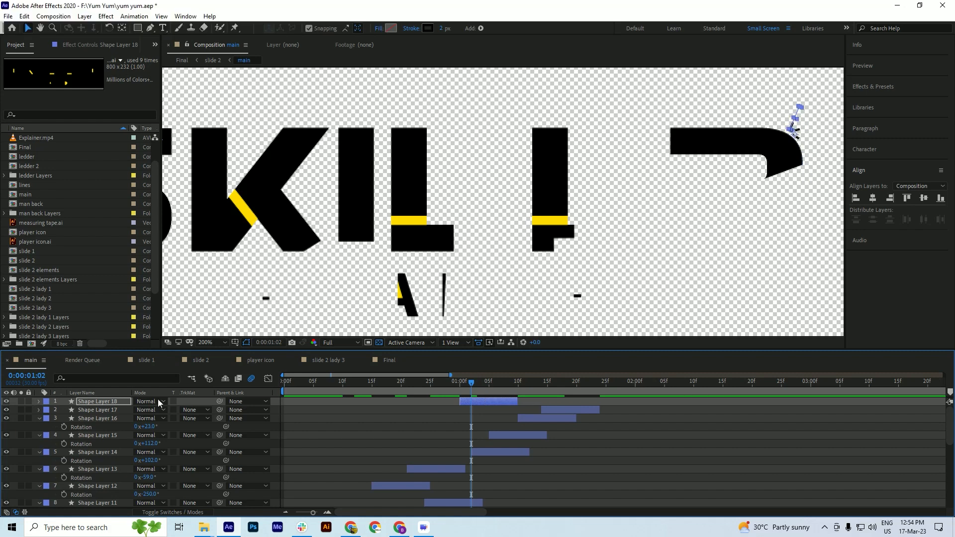
Set Shape Layer 18's Rotation to -1°, fine-tune its burst against the final S's upper curve, and save the project
key("r")
left_click_drag(150, 409, 142, 413)
key("ctrl+s")
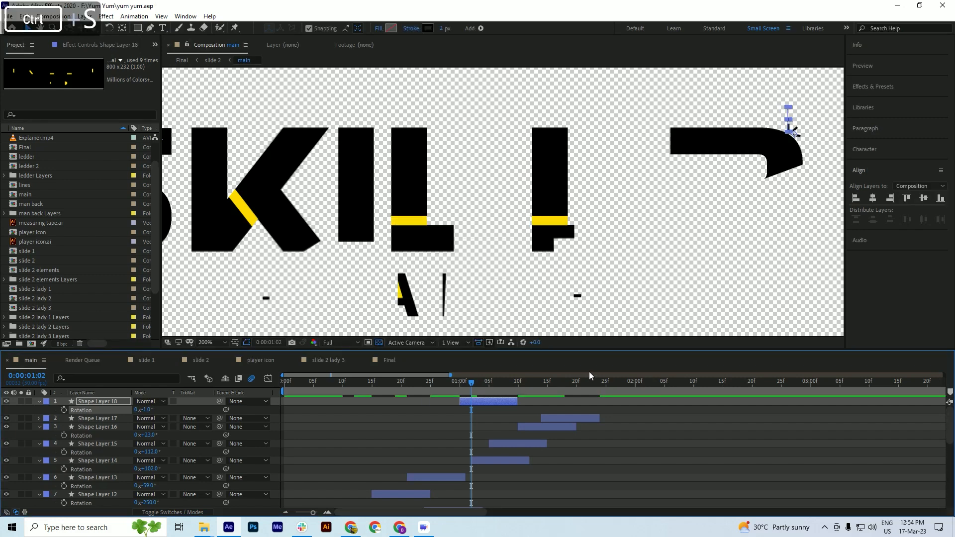
key("Right")
key("Right")
key("Right")
key("Down")
key("ctrl+s")
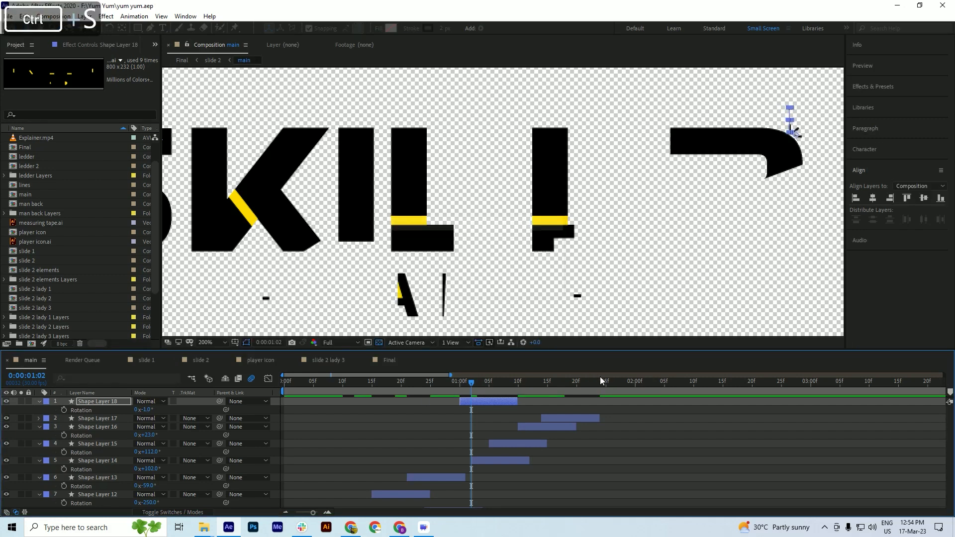
Duplicate Shape Layer 18, place the copy to start at 0:00:01:08, and set its Rotation to -135°
left_click_drag(477, 385, 506, 389)
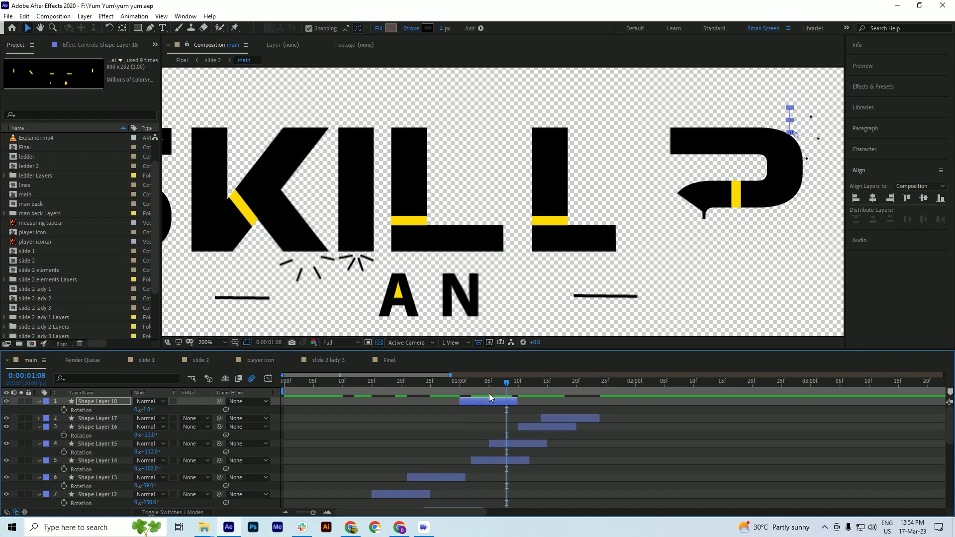
key("ctrl+d")
left_click_drag(483, 402, 522, 394)
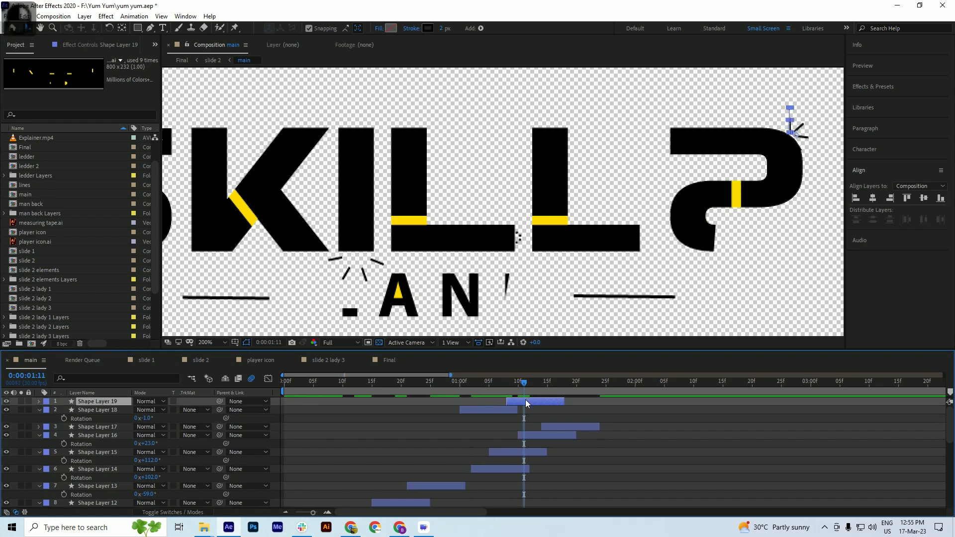
left_click(526, 401)
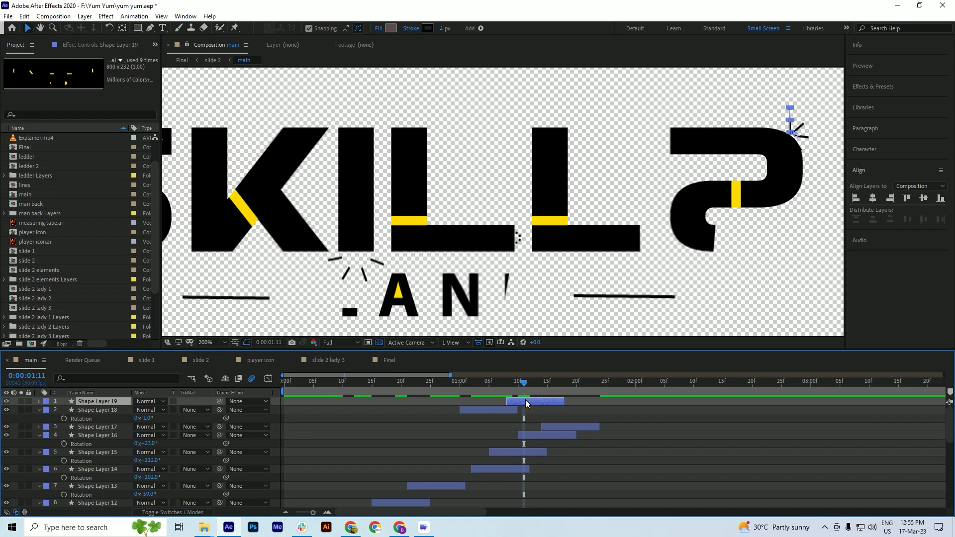
key("r")
left_click_drag(147, 411, 111, 435)
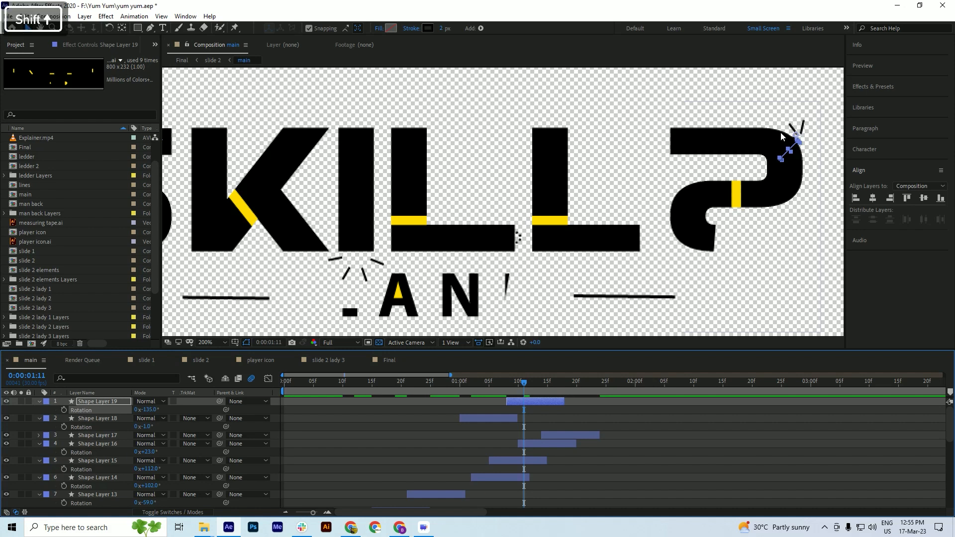
Move Shape Layer 19's burst to the outer left side of the final S's lower curve and save the project
key("shift+Down")
key("shift+Down")
key("shift+Down")
key("shift+Down")
key("shift+Down")
key("shift+Down")
key("shift+Down")
key("shift+Down")
key("shift+Down")
key("shift+Down")
key("shift+Down")
key("shift+Down")
key("shift+Down")
key("shift+Down")
key("shift+Down")
key("shift+Down")
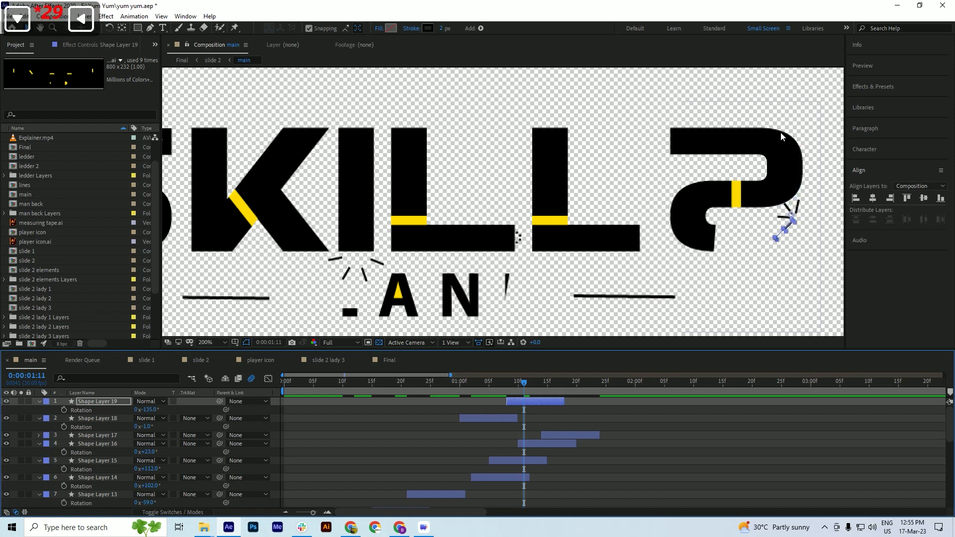
key("shift+Left")
key("shift+Left")
key("shift+Left")
key("shift+Left")
key("shift+Left")
key("shift+Left")
key("shift+Left")
key("shift+Left")
key("shift+Left")
key("shift+Left")
key("shift+Left")
key("shift+Left")
key("shift+Left")
key("shift+Left")
key("shift+Left")
key("shift+Left")
key("shift+Left")
key("shift+Left")
key("shift+Left")
key("shift+Up")
key("shift+Up")
key("shift+Up")
key("shift+Up")
key("shift+Up")
key("shift+Up")
key("shift+Up")
key("shift+Up")
key("shift+Up")
key("shift+Up")
key("shift+Up")
key("shift+Up")
key("shift+Up")
key("shift+Up")
key("shift+Up")
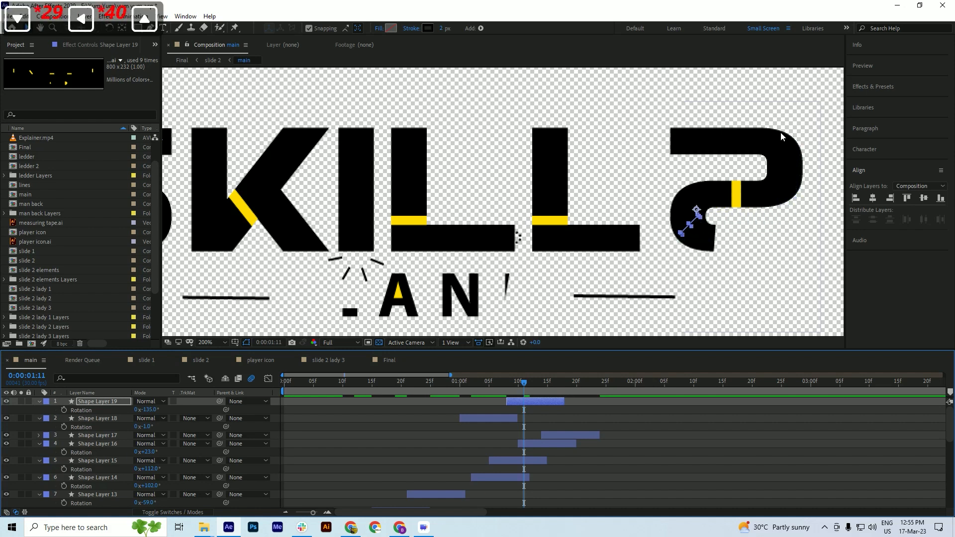
key("shift+Left")
key("shift+Left")
key("shift+Left")
key("shift+Left")
key("shift+Left")
key("shift+Left")
key("shift+Left")
key("shift+Left")
key("shift+Left")
key("shift+Left")
key("shift+Left")
key("shift+Left")
key("shift+Left")
key("shift+Down")
key("shift+Down")
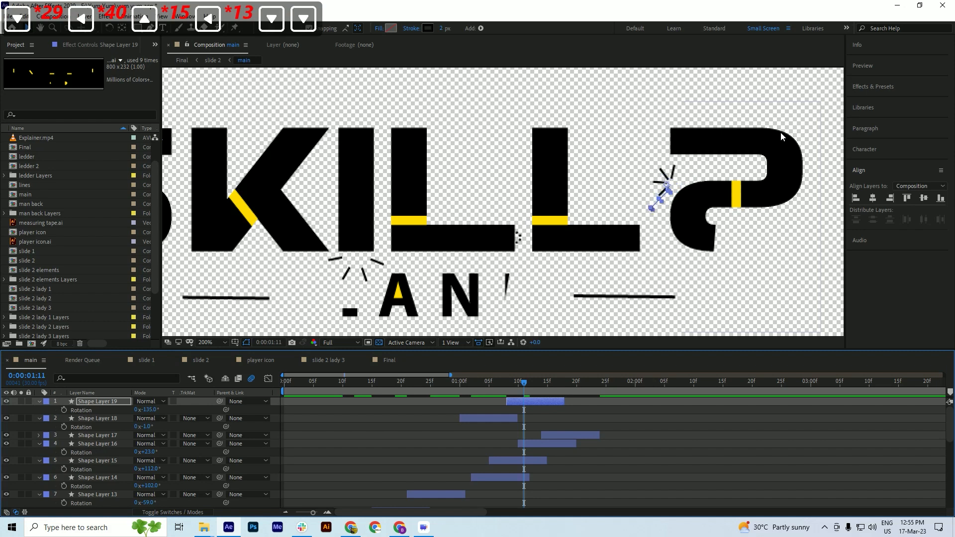
key("shift+Right")
key("shift+Down")
key("shift+Left")
key("ctrl+s")
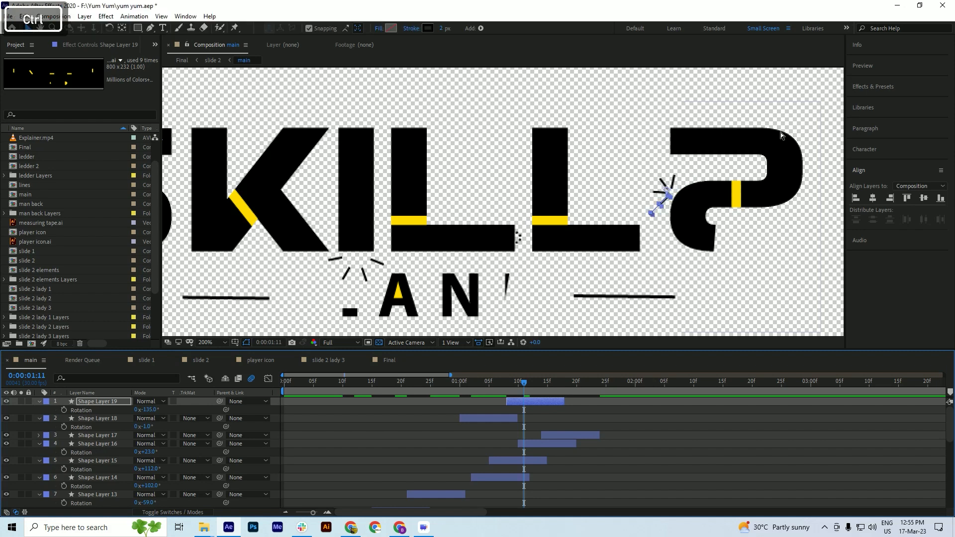
Duplicate Shape Layer 19, place the copy to start at 0:00:01:17, and set its Rotation to -332°
left_click_drag(531, 389, 583, 391)
key("ctrl+d")
left_click(580, 400)
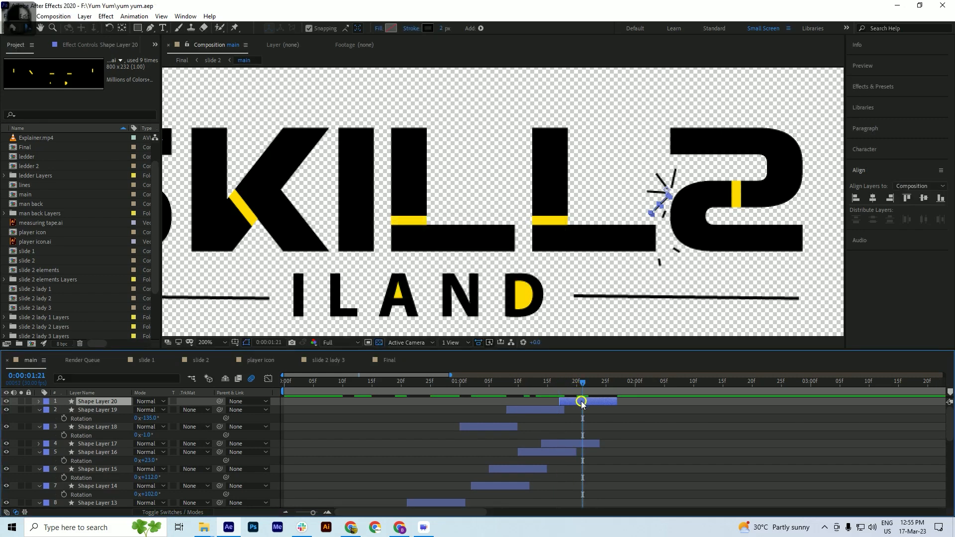
key("r")
left_click_drag(150, 415, 80, 427)
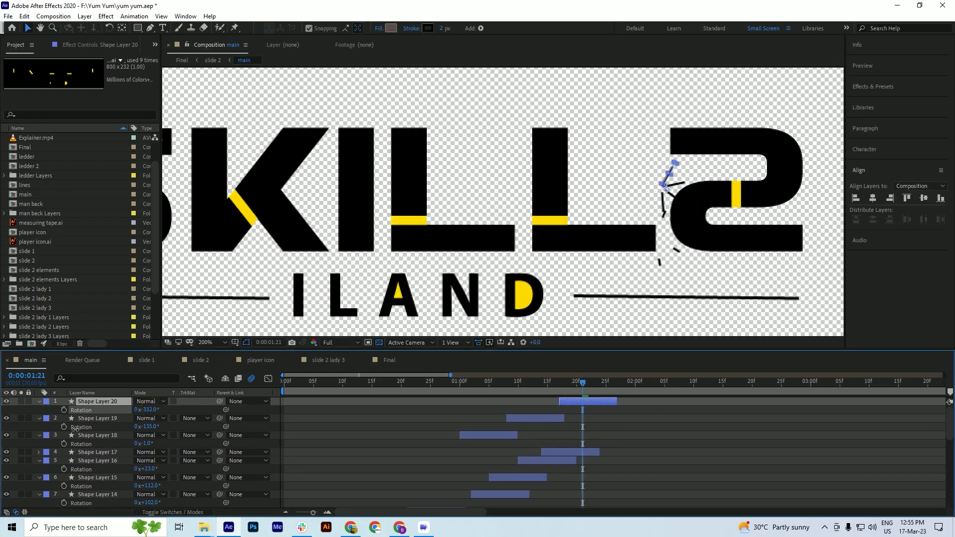
Move Shape Layer 20's burst to the right end of the final S's bottom stroke and save the project
left_click_drag(667, 195, 810, 231)
key("ctrl")
key("ctrl+s")
key("shift+Down")
key("shift+Left")
key("ctrl+s")
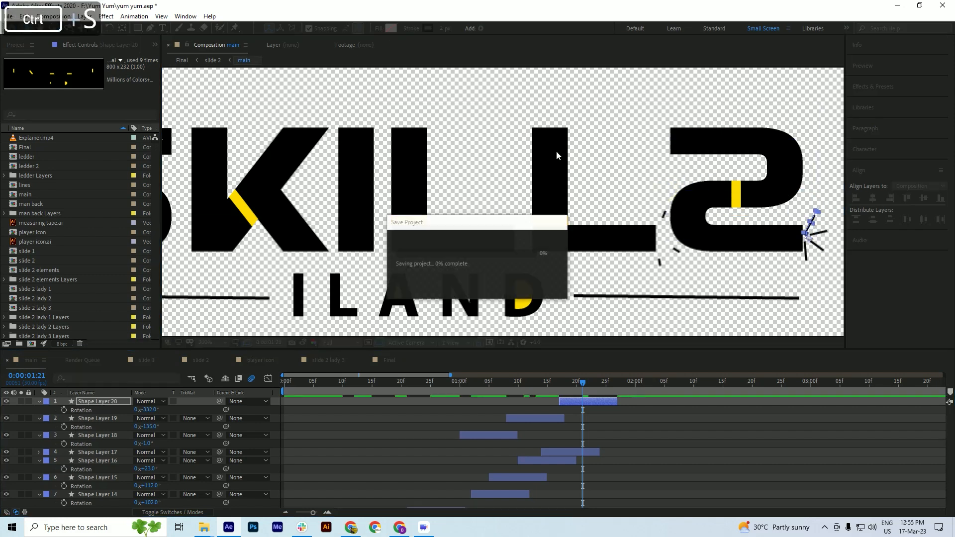
Duplicate Shape Layer 20 and move the copy's burst to the right side of the D in ILAND
scroll(476, 157, "down", 1)
left_click_drag(584, 388, 577, 410)
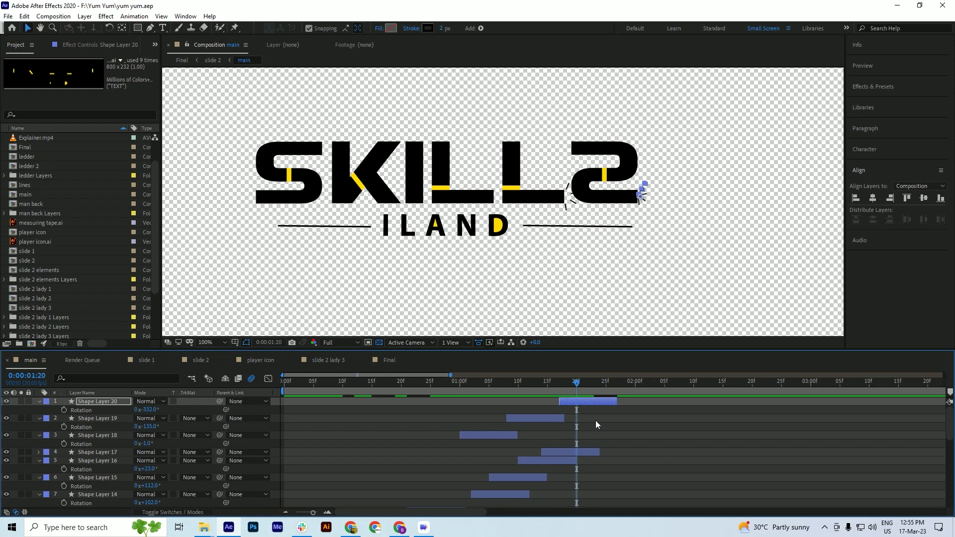
key("ctrl+d")
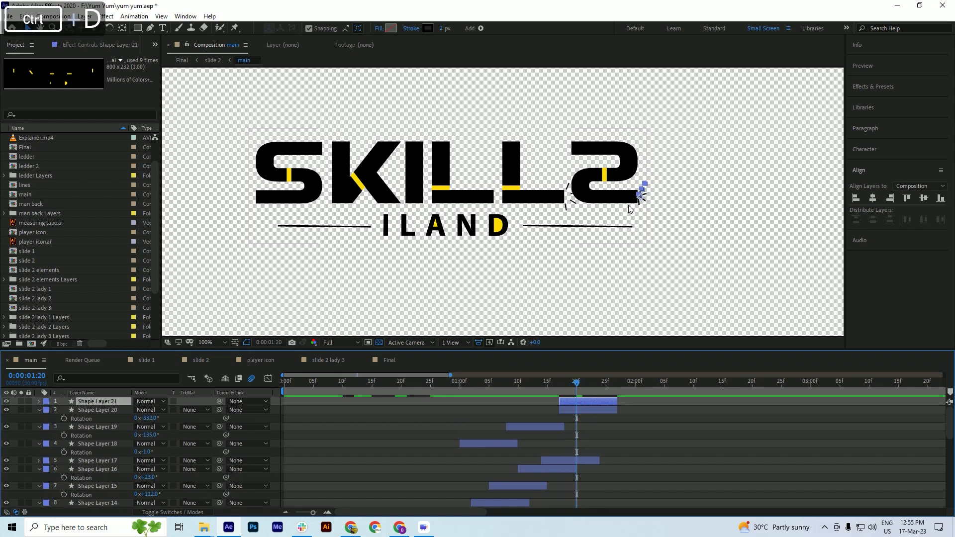
scroll(628, 205, "up", 2)
left_click_drag(666, 204, 408, 260)
key("space")
left_click_drag(372, 288, 506, 258)
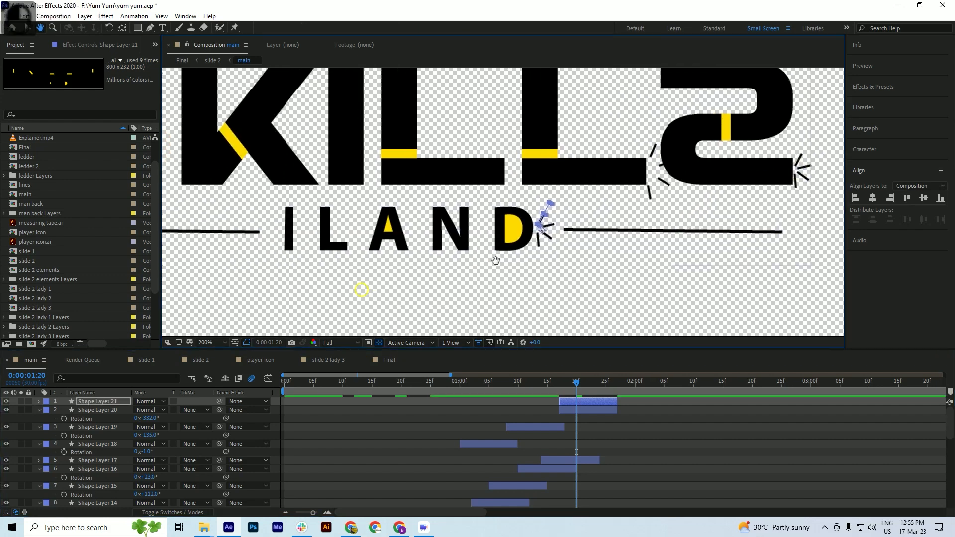
Duplicate Shape Layer 21, move the copy's burst to the left of the I in ILAND, and set its Rotation to -1x-178°
key("ctrl+d")
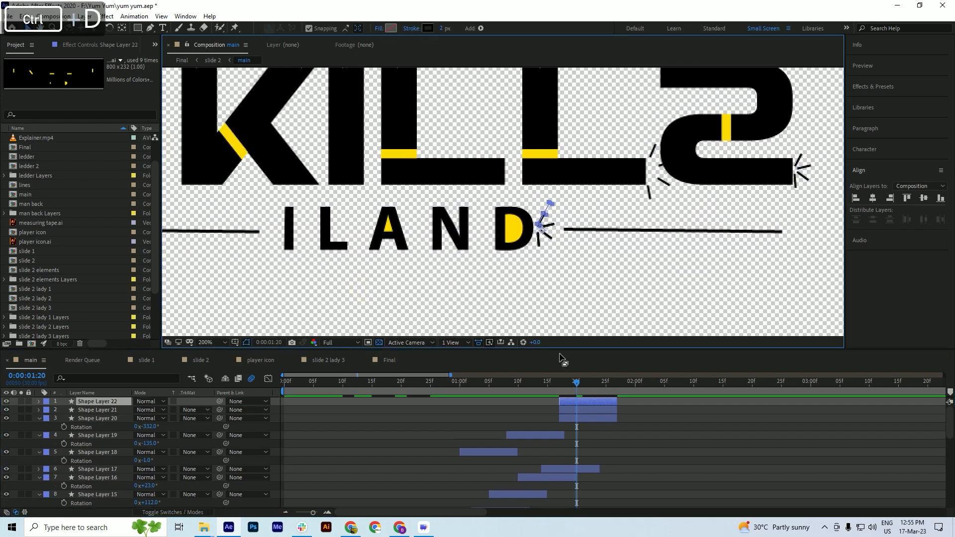
left_click_drag(544, 219, 275, 231)
key("r")
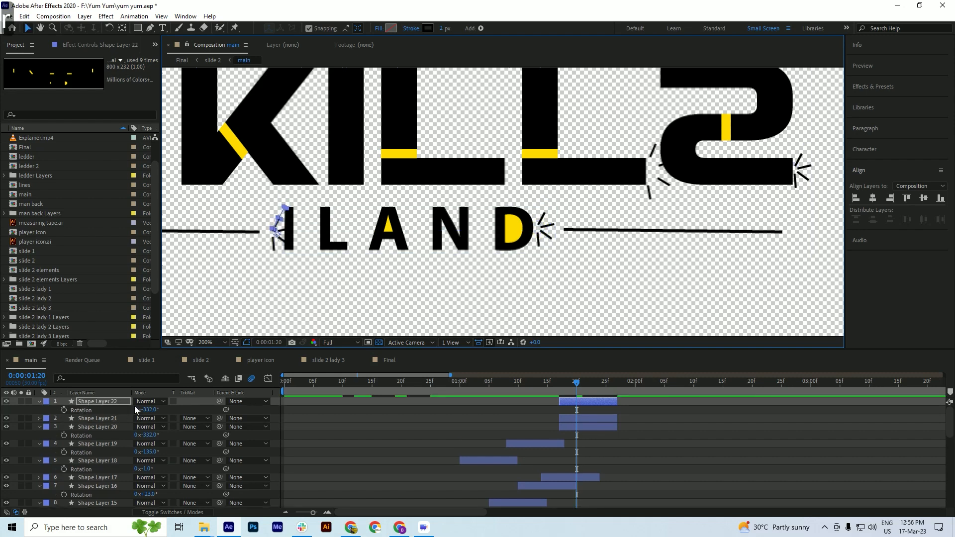
left_click_drag(148, 410, 57, 420)
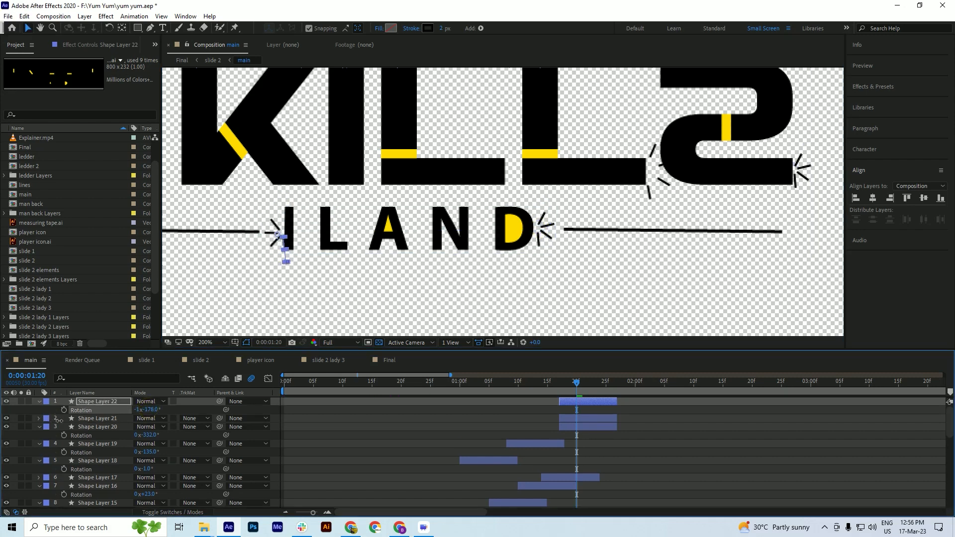
Set Shape Layer 22's Rotation to -1x-161°, nudge its burst into place beside the I in ILAND, and save the project
key("ctrl+s")
key("shift+Up")
key("shift+Up")
key("shift+Down")
key("Left")
key("Right")
key("Up")
key("Up")
key("Up")
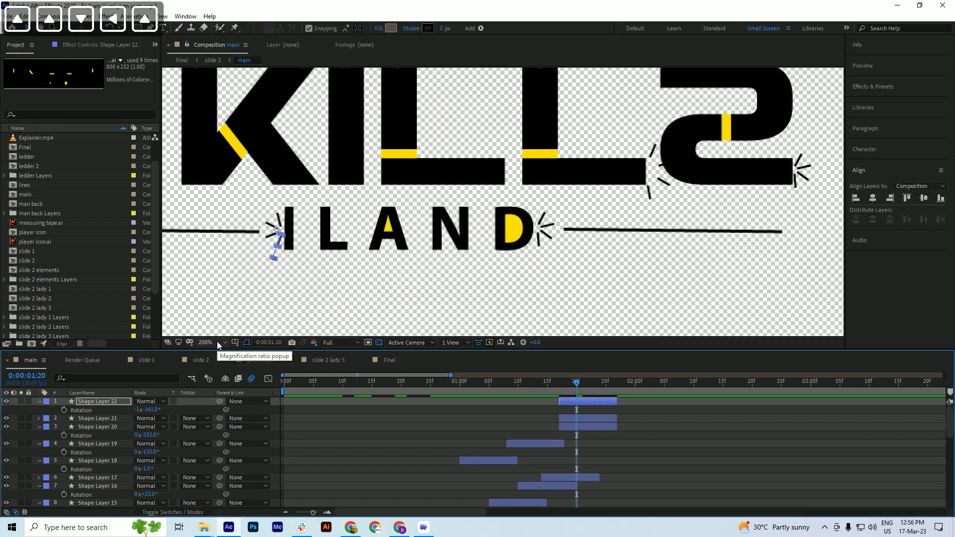
key("ctrl+s")
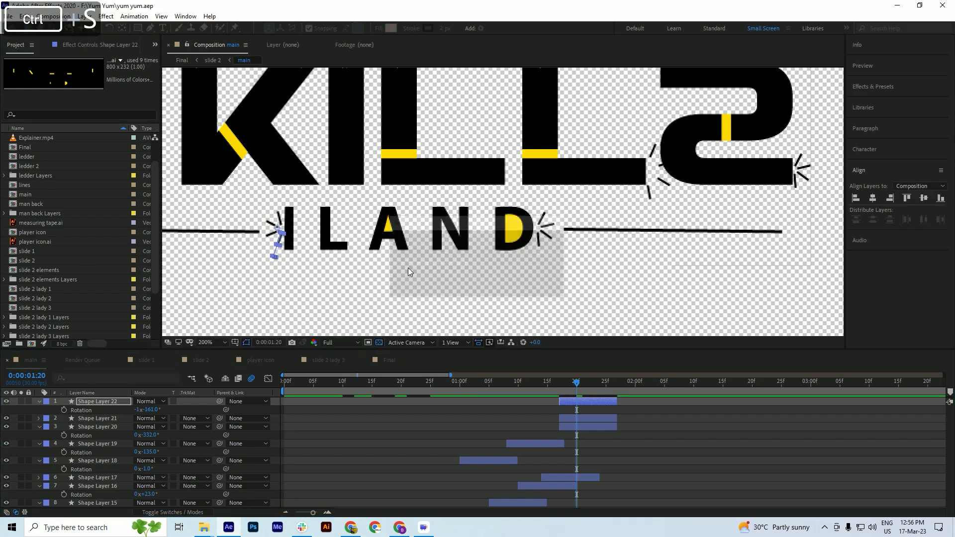
Play back and scrub the whole logo animation to check the timing and placement of the burst lines
left_click_drag(571, 381, 524, 398)
key("space")
left_click_drag(554, 383, 611, 388)
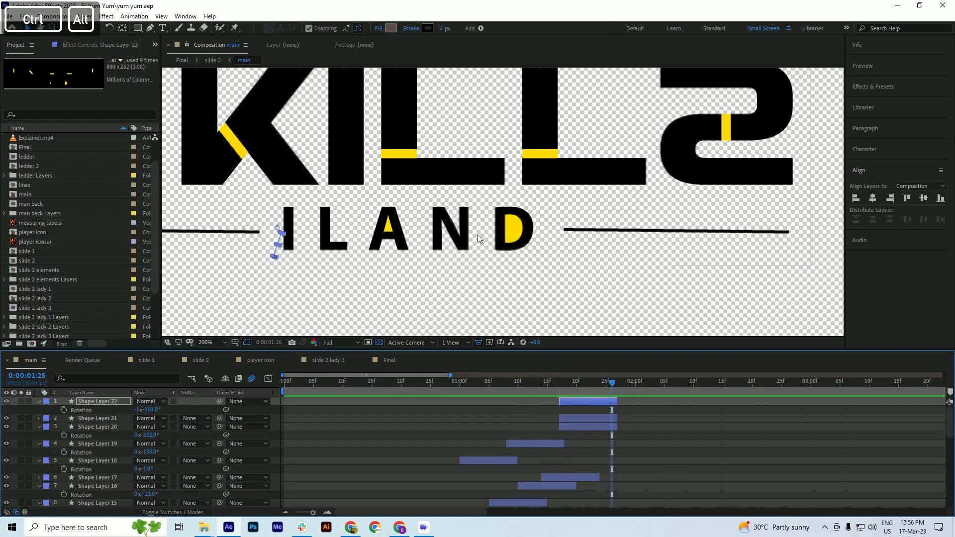
scroll(479, 239, "down", 2)
left_click_drag(539, 381, 110, 407)
key("space")
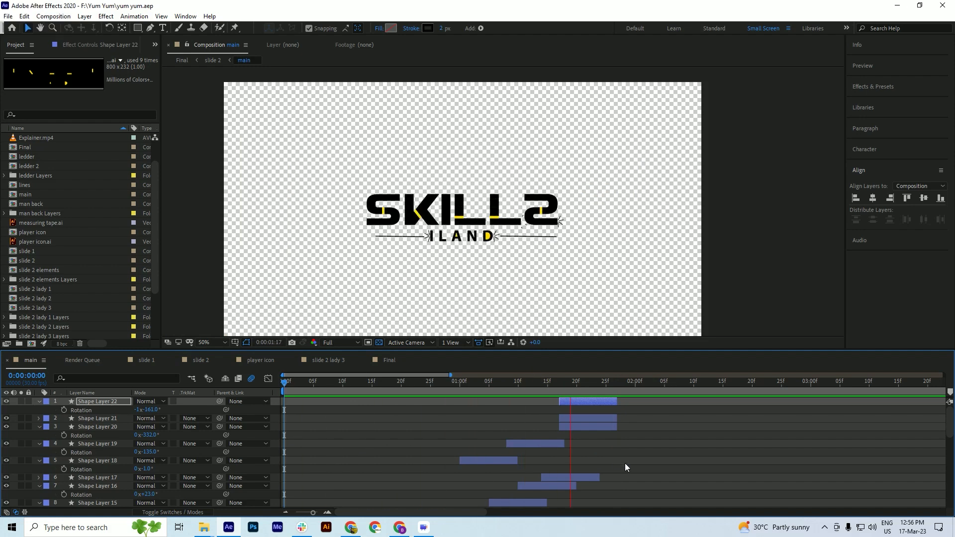
left_click(296, 385)
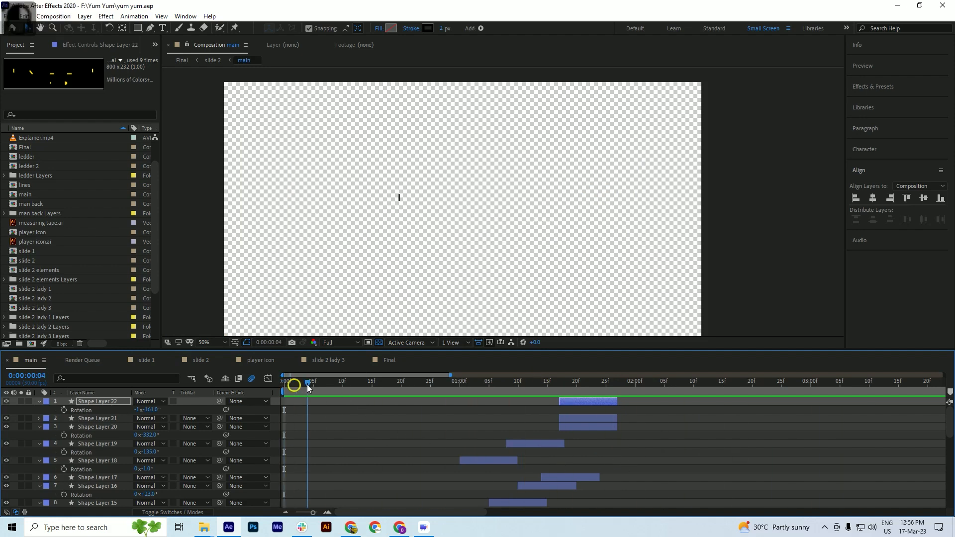
key("space")
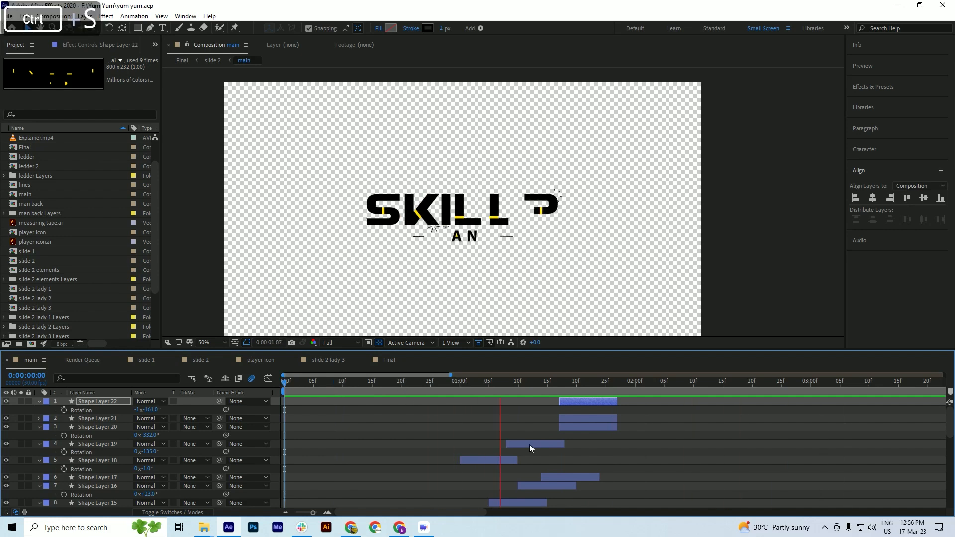
left_click(308, 383)
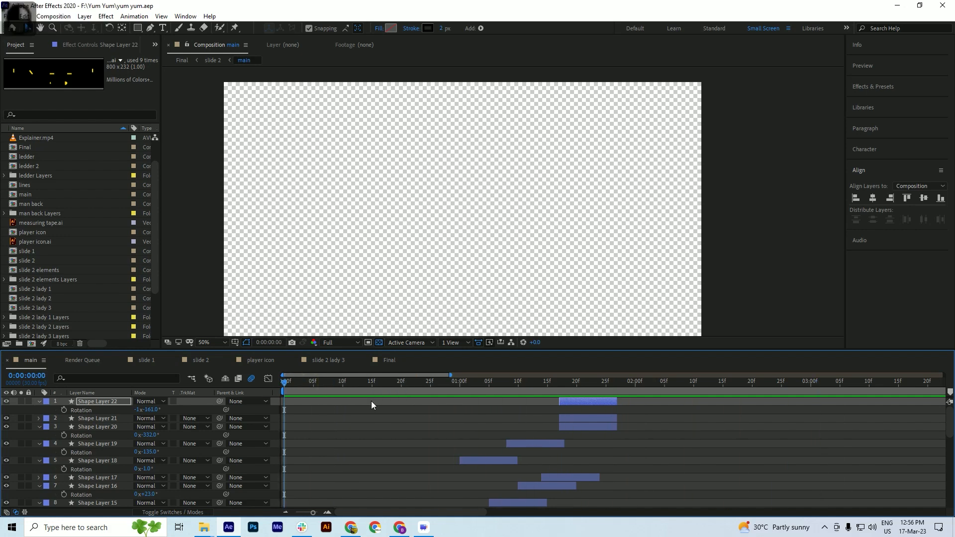
key("space")
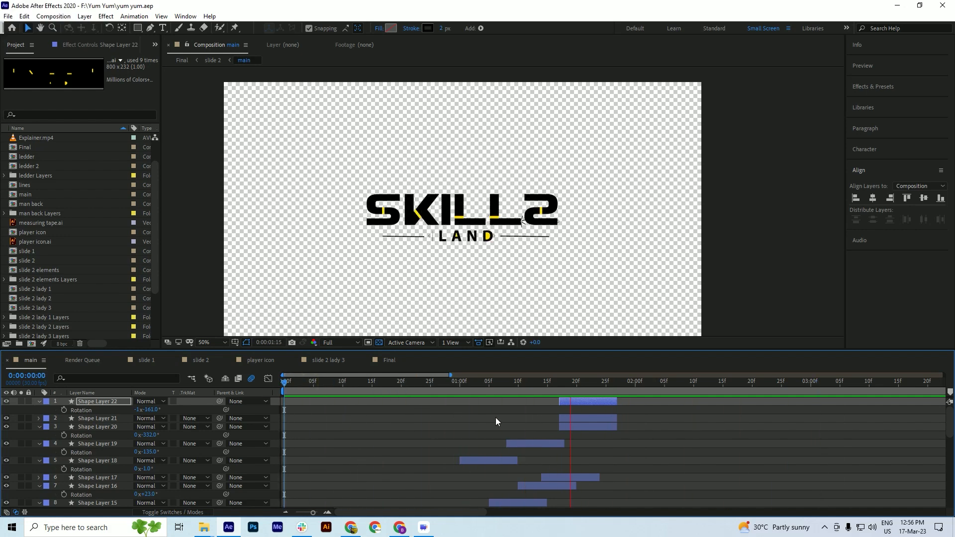
key("space")
Collapse the open properties of all layers in the main composition and save the project
key("ctrl+a")
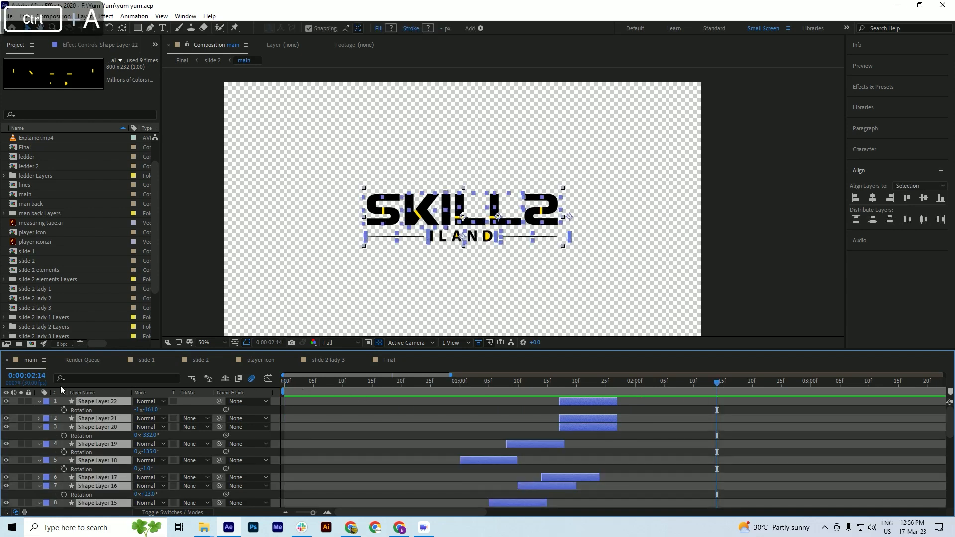
left_click(38, 402)
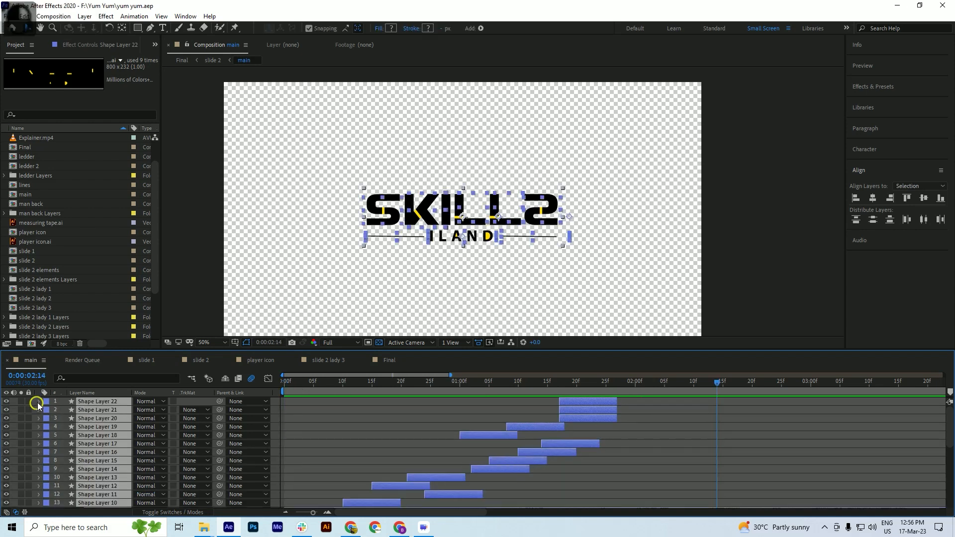
left_click(13, 417)
key("ctrl+s")
Move the current time to 0:00:01:16, save the project, and add a new empty shape layer
left_click_drag(357, 382, 553, 386)
key("ctrl+s")
right_click(10, 420)
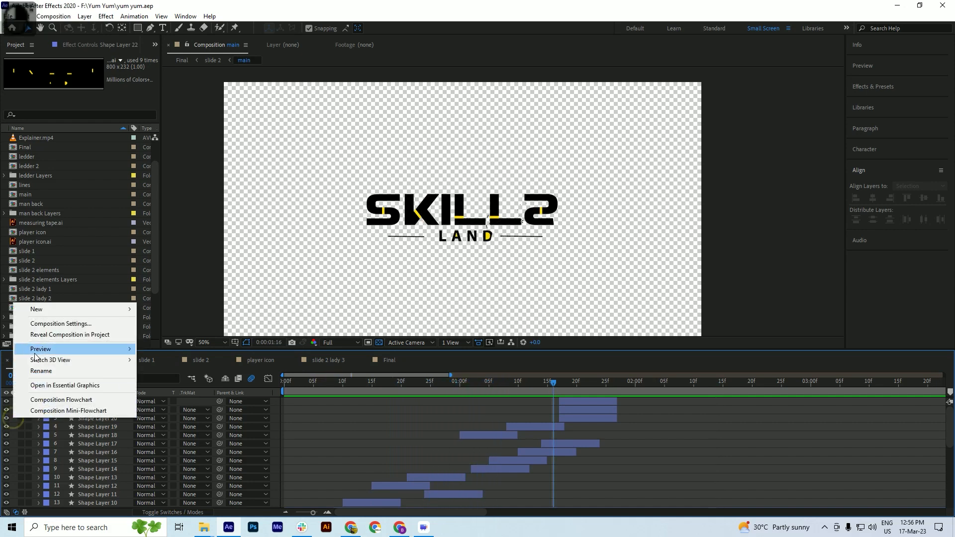
mouse_move(104, 311)
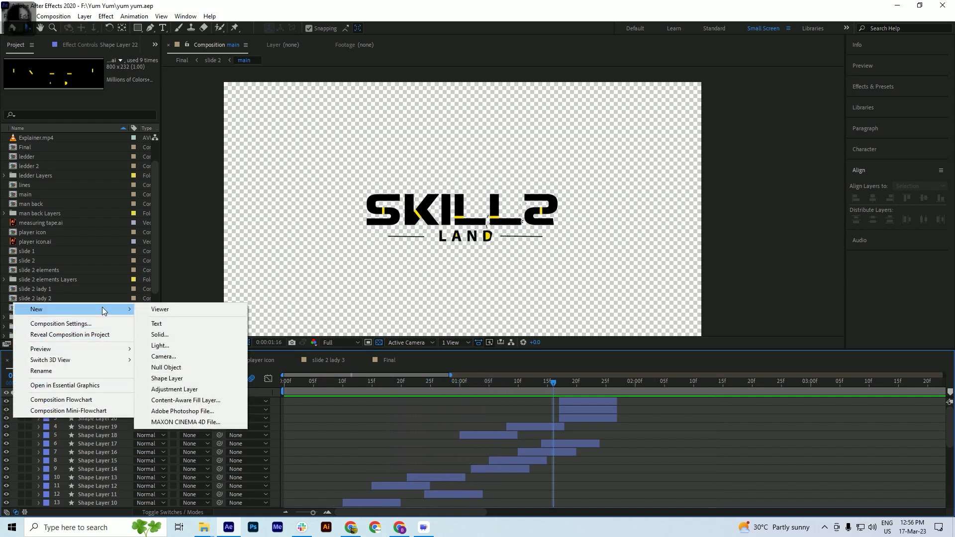
left_click(184, 378)
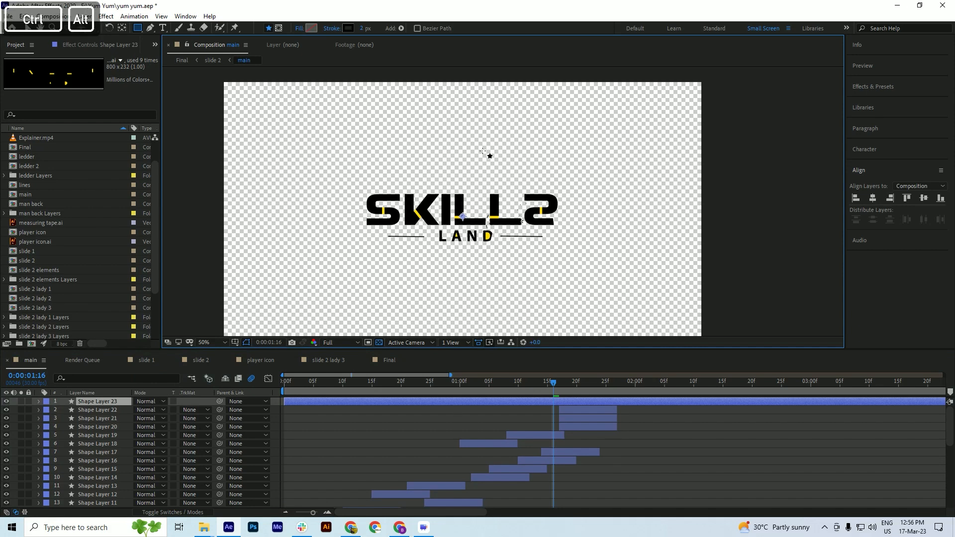
Draw a small circle on Shape Layer 23 above and to the right of the logo, discarding the rectangle trial
left_click_drag(605, 159, 611, 159)
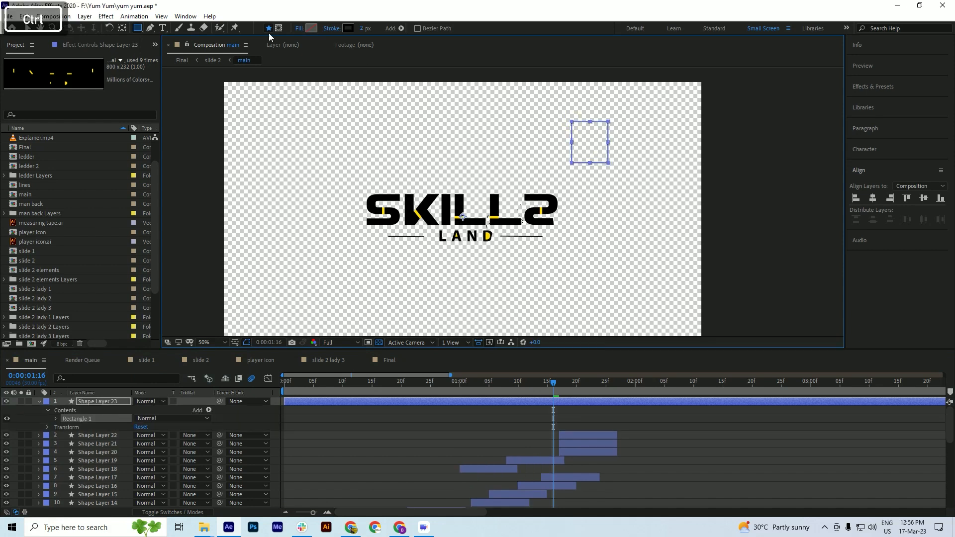
key("ctrl+z")
left_click(138, 28)
left_click(173, 49)
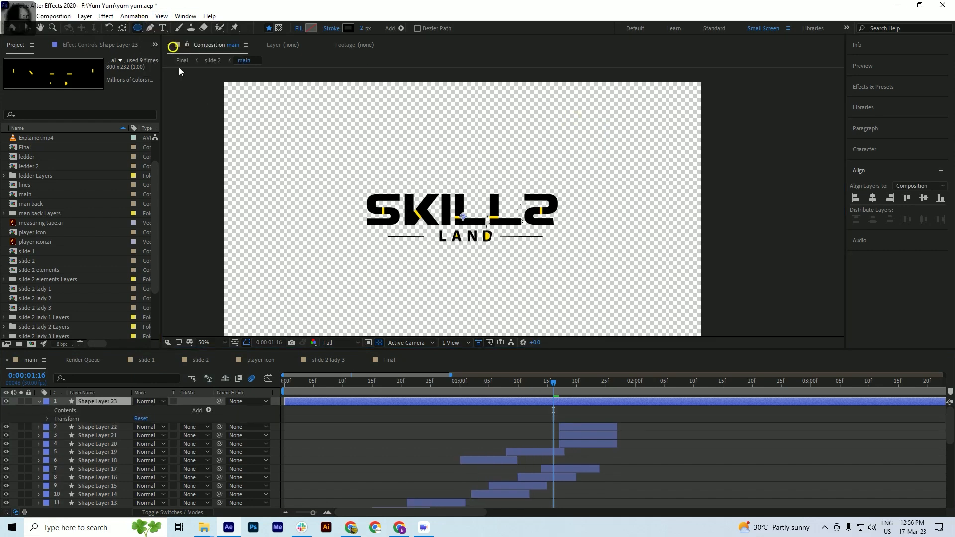
left_click_drag(617, 119, 647, 158)
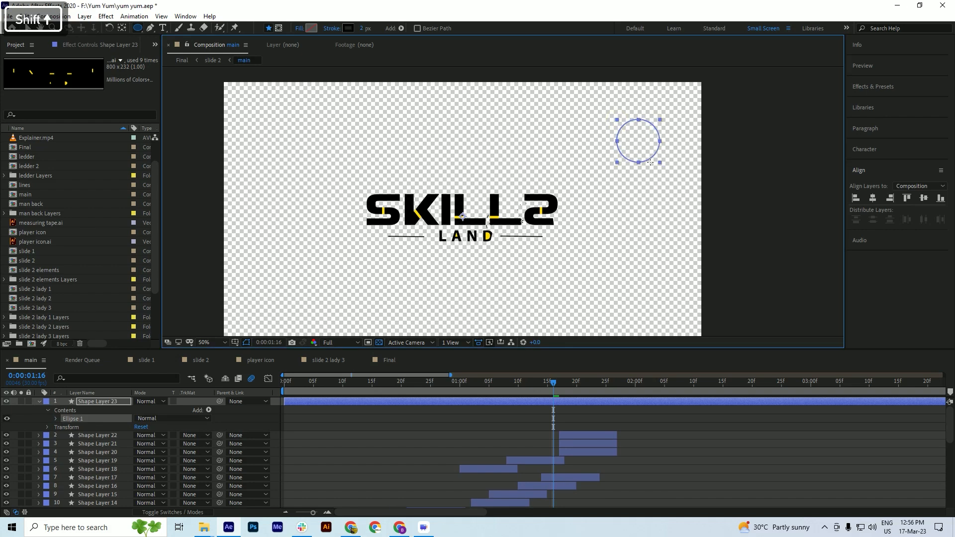
scroll(706, 143, "up", 1)
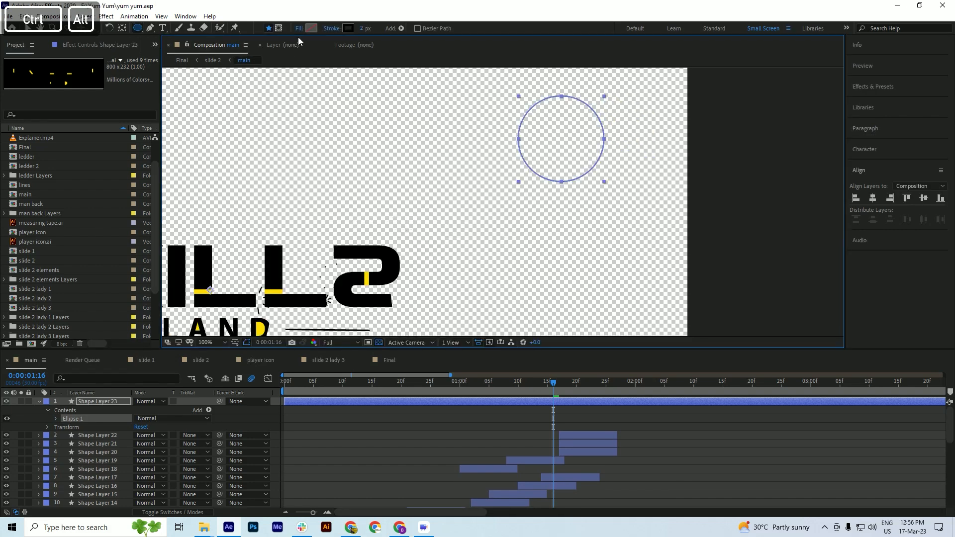
Set the circle's stroke width to 0 px and its fill colour to black (000000)
left_click_drag(363, 27, 352, 27)
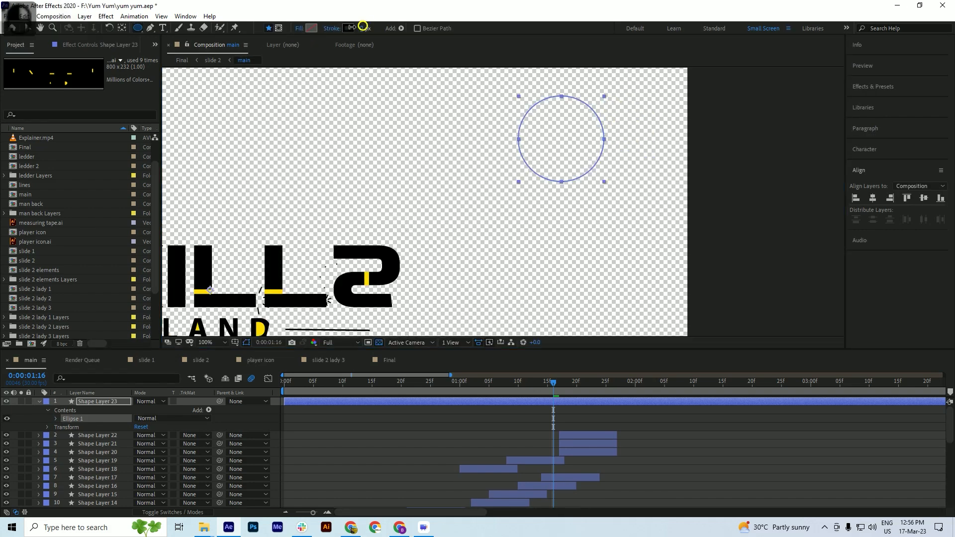
left_click(313, 27)
left_click(666, 230)
left_click_drag(664, 233, 634, 326)
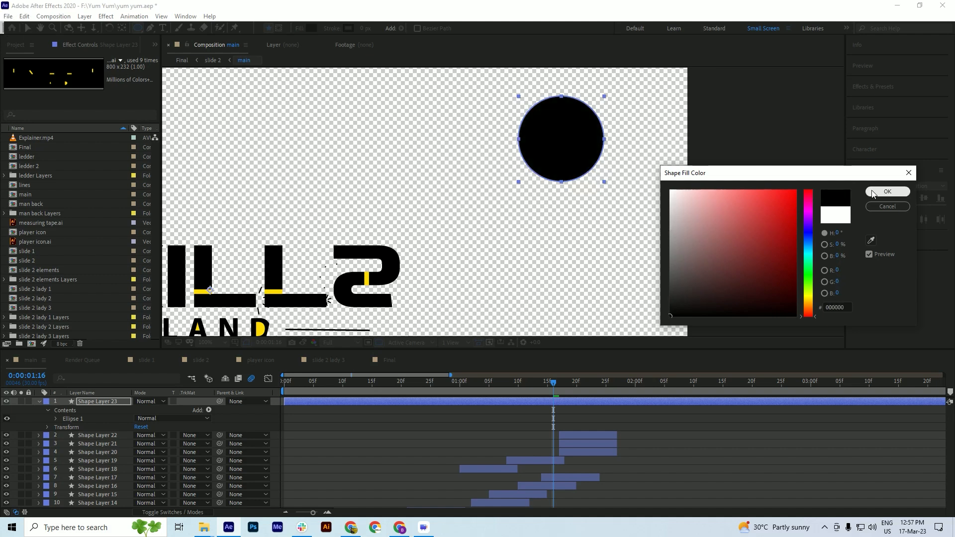
left_click(887, 191)
Trim the start of Shape Layer 23 to 0:00:01:16 and add a Scale keyframe there
key("alt+bracketleft")
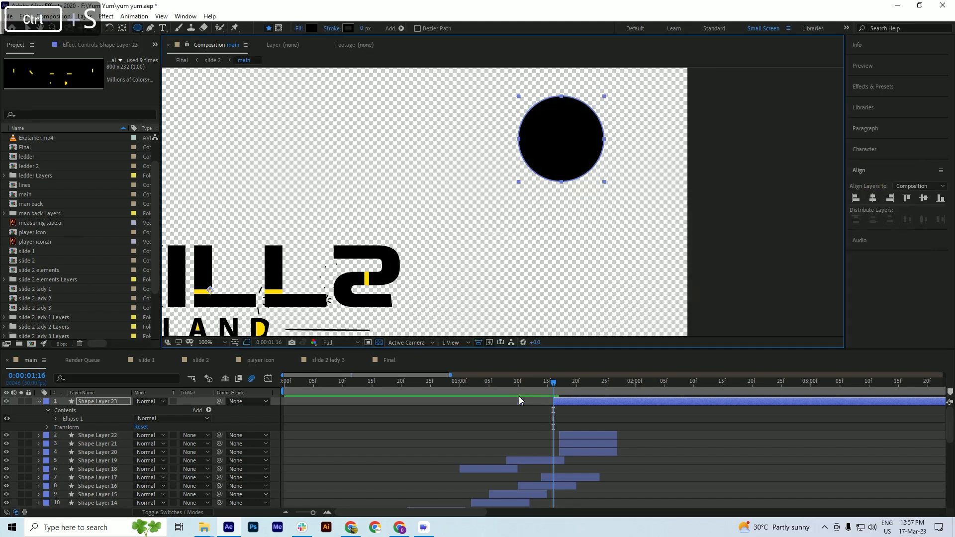
key("s")
left_click(64, 409)
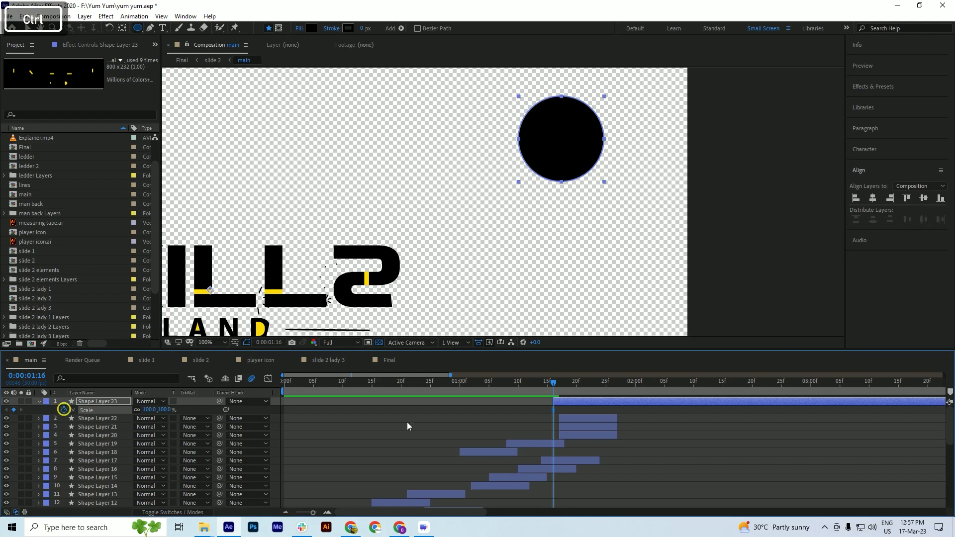
key("ctrl+s")
Center the anchor point on the circle and animate its Scale from 0% at 0:00:01:16 to 100% at 0:00:01:21
left_click(121, 28)
key("ctrl+s")
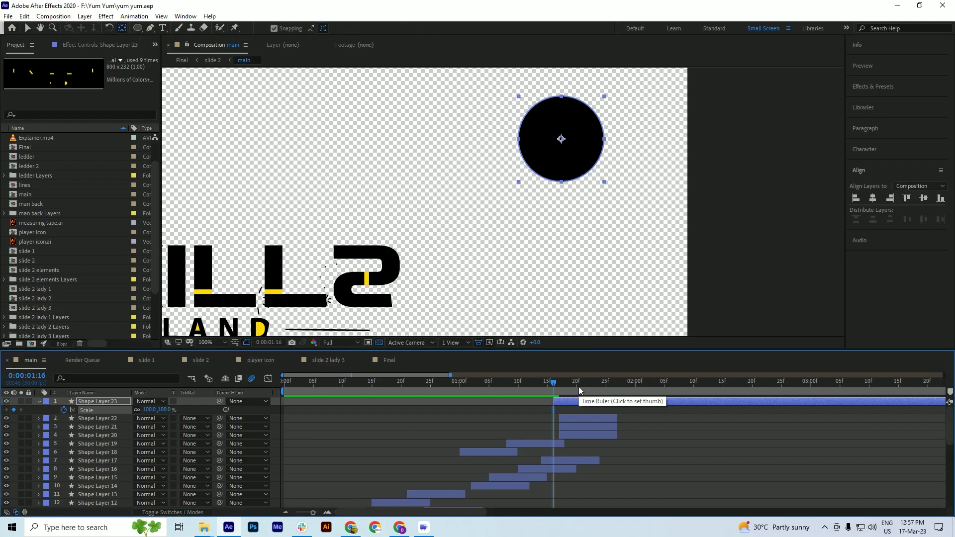
left_click_drag(560, 387, 584, 390)
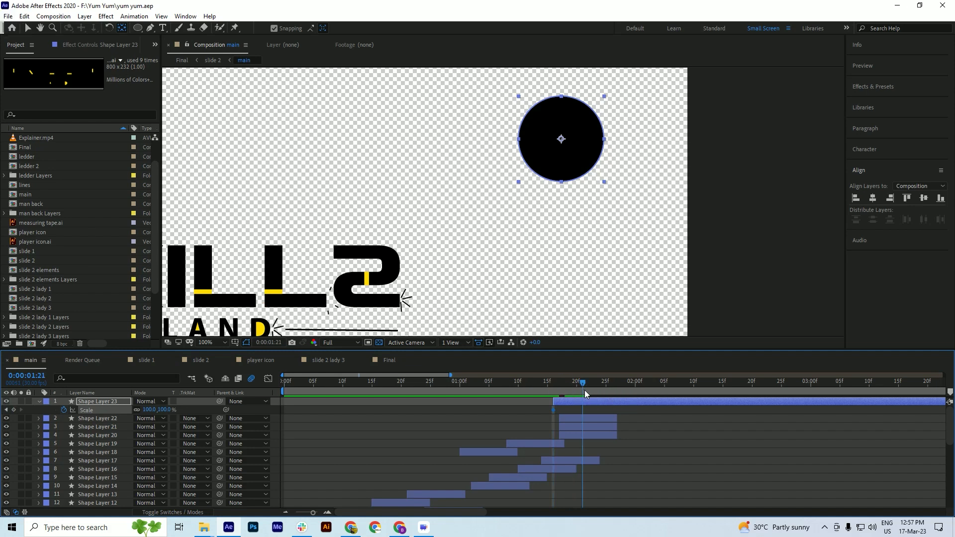
left_click(14, 410)
left_click(7, 409)
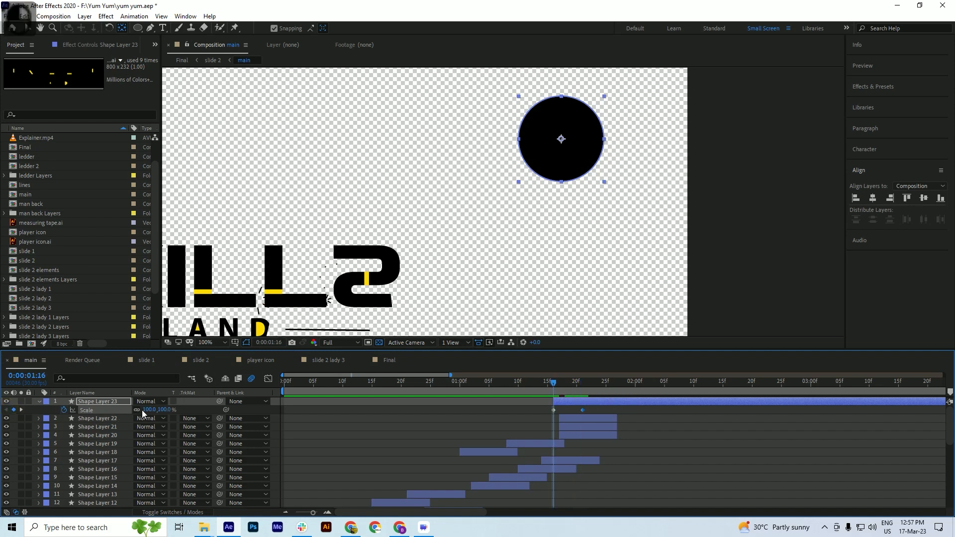
type("0")
key("Return")
key("ctrl+s")
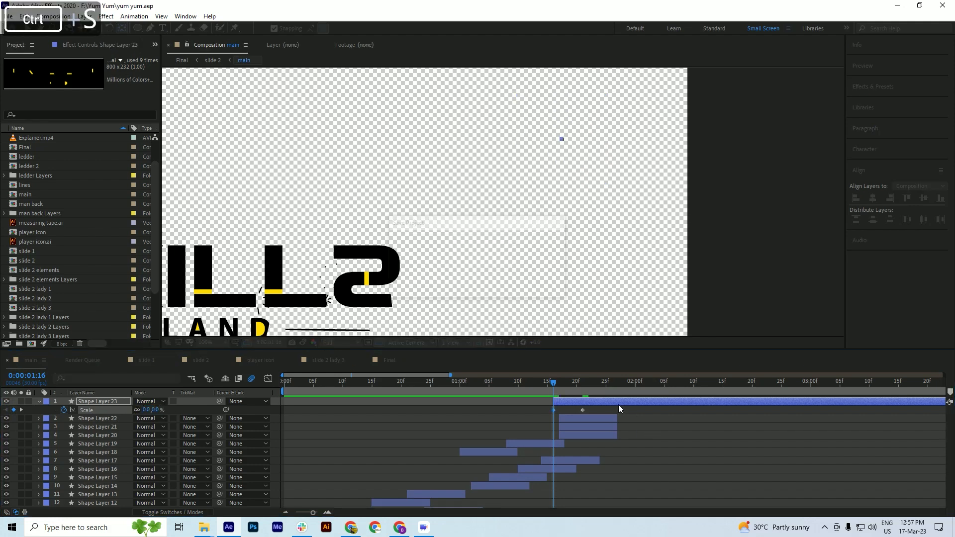
Apply Easy Ease to both Scale keyframes, move the second one to 0:00:01:26, and preview the circle's growth
left_click_drag(598, 412, 554, 391)
key("F9")
key("space")
key("space")
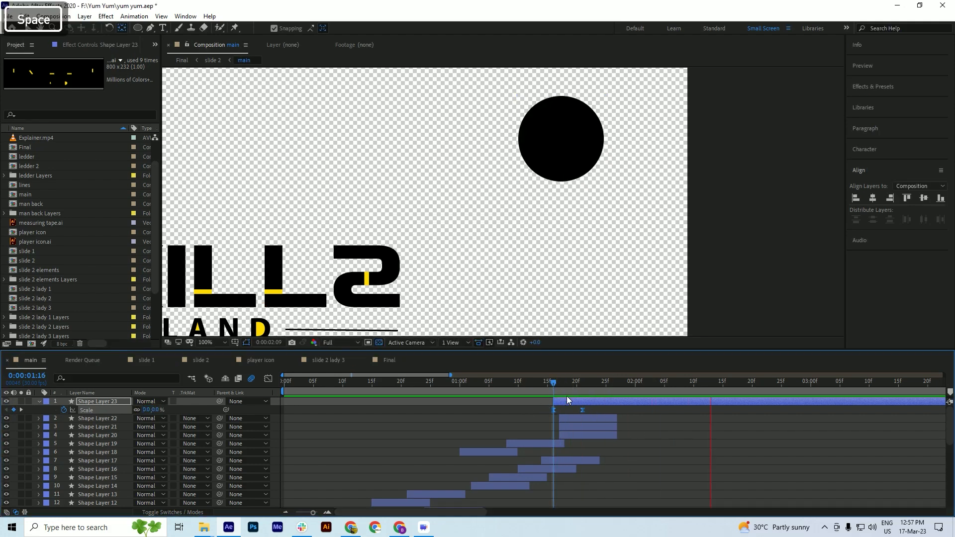
left_click_drag(583, 410, 614, 410)
key("ctrl+s")
left_click_drag(563, 390, 588, 388)
key("space")
Duplicate Shape Layer 23 and set the original's track matte to Alpha Matte "Shape Layer 24"
key("ctrl+d")
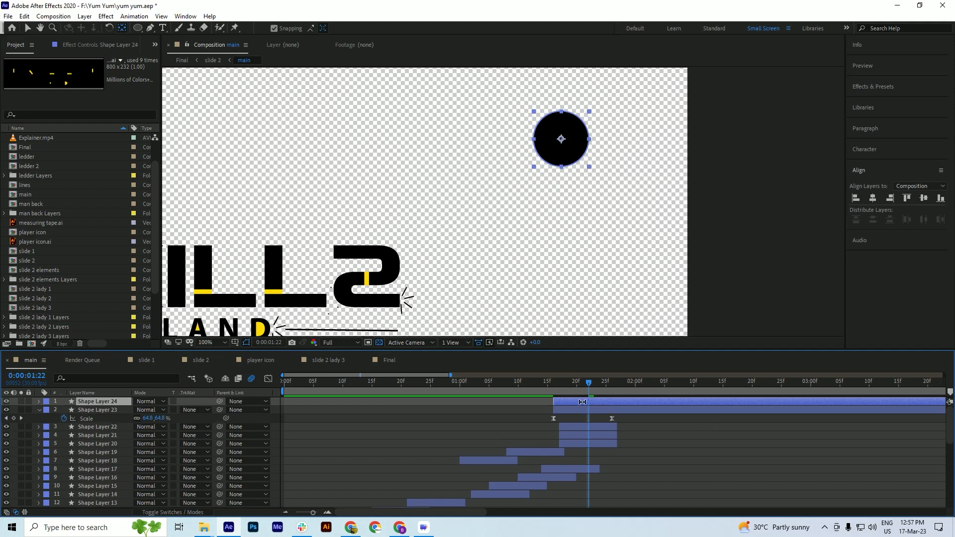
left_click(86, 410)
left_click(194, 411)
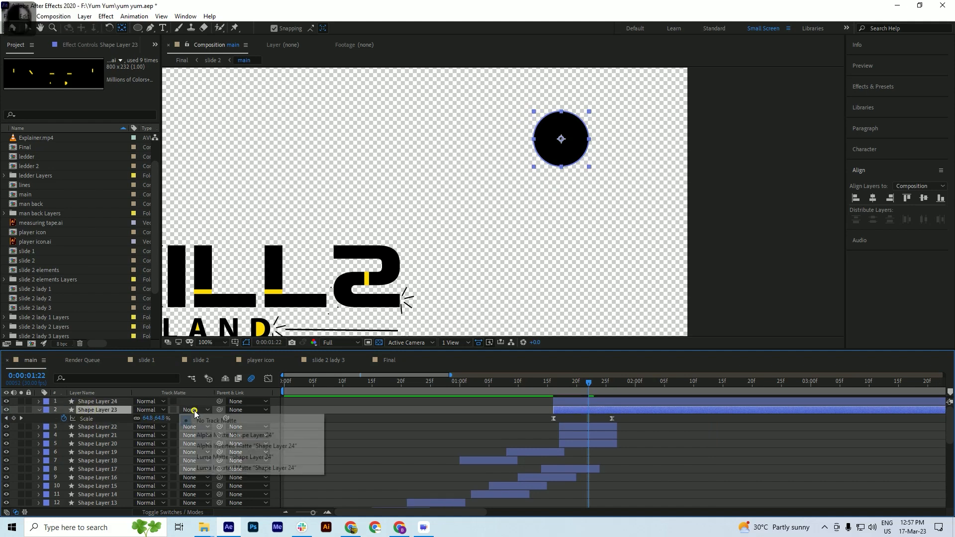
left_click(205, 433)
key("ctrl+s")
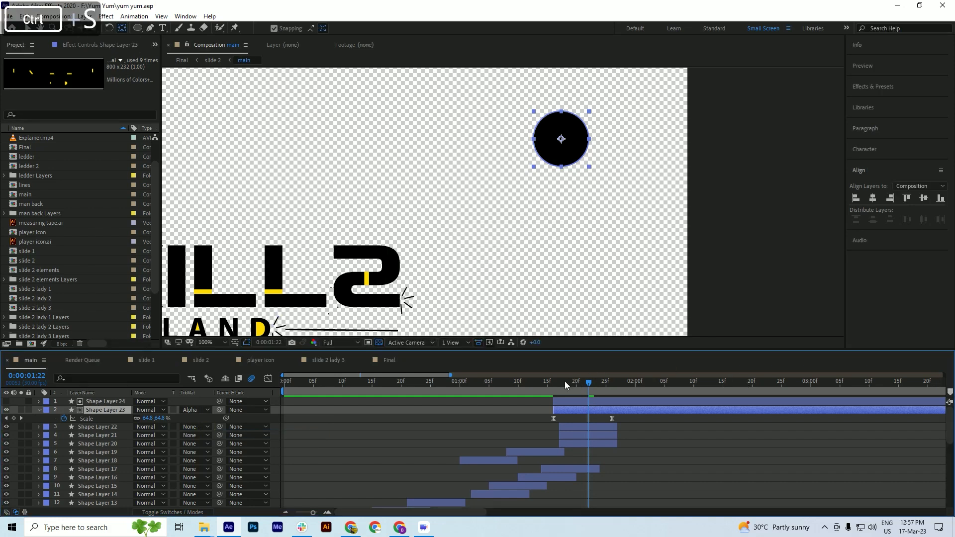
left_click_drag(562, 385, 593, 393)
key("ctrl+s")
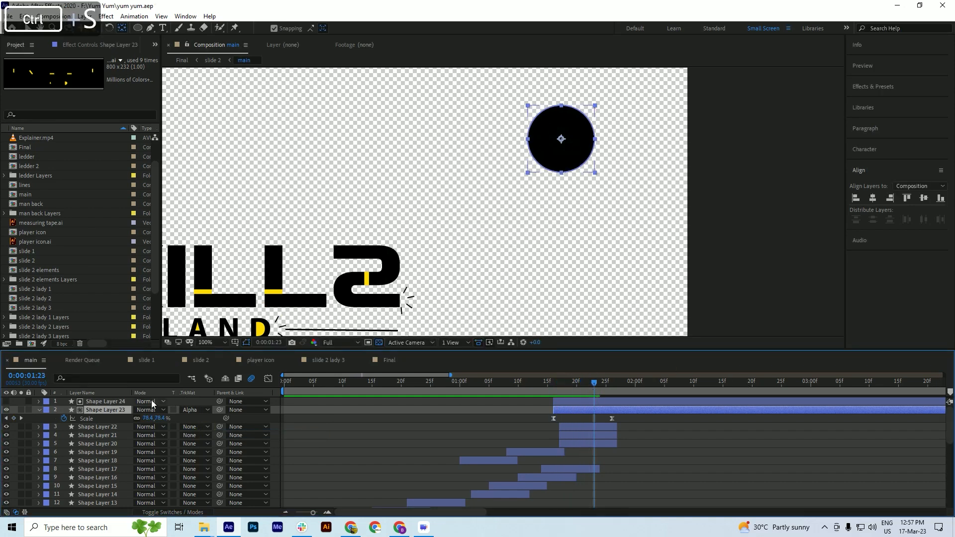
Change Shape Layer 23's track matte to Alpha Inverted Matte "Shape Layer 24" and check the circle at 0:00:01:21
left_click(96, 402)
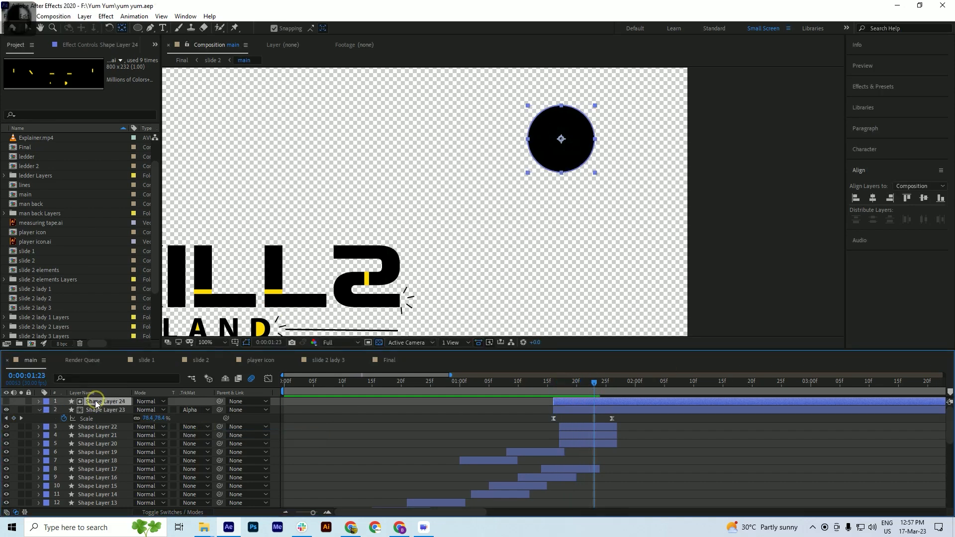
left_click(192, 410)
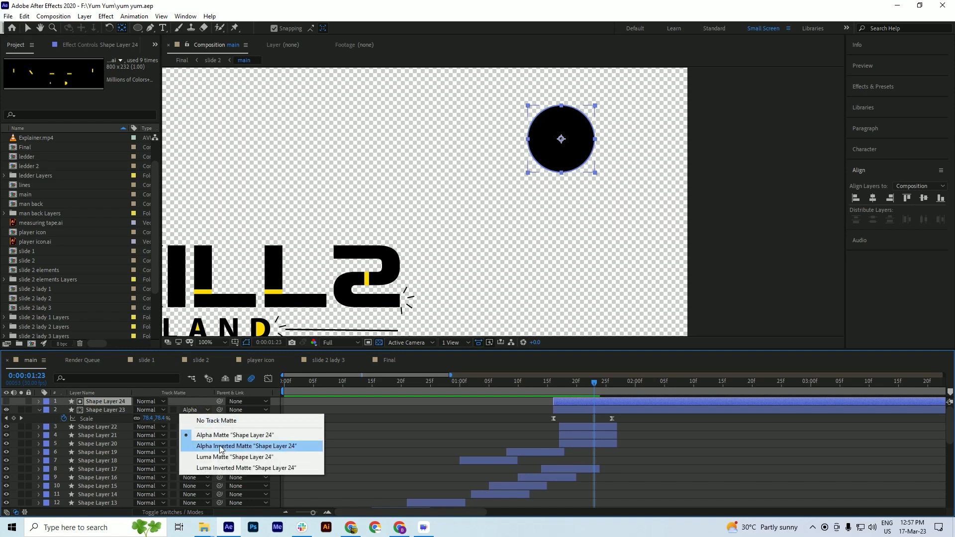
left_click(247, 446)
mouse_move(590, 388)
left_mouse_down()
mouse_move(564, 395)
mouse_move(582, 395)
left_mouse_up()
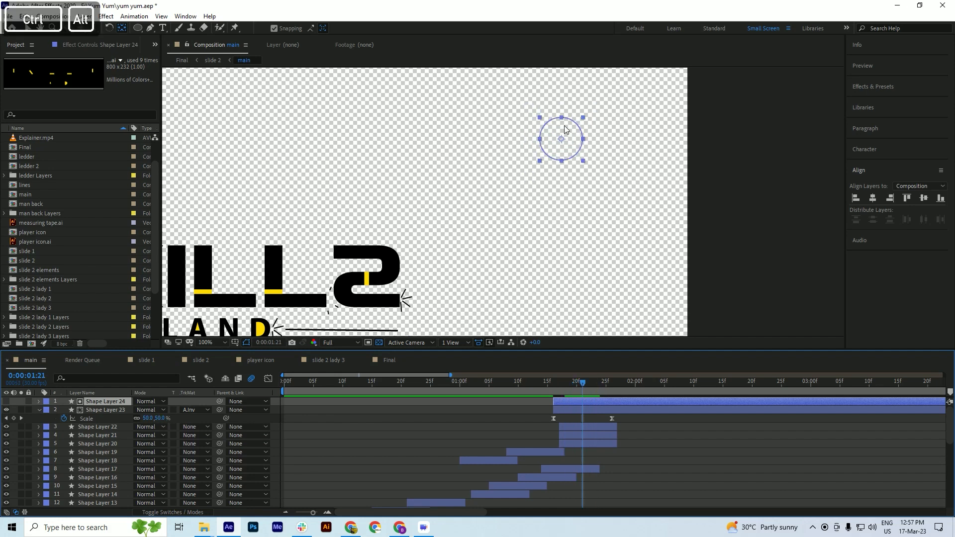
Show Shape Layer 24's keyframes, shift the layer to start at 0:00:01:18, and preview the matted circle
scroll(564, 125, "up", 1)
key("u")
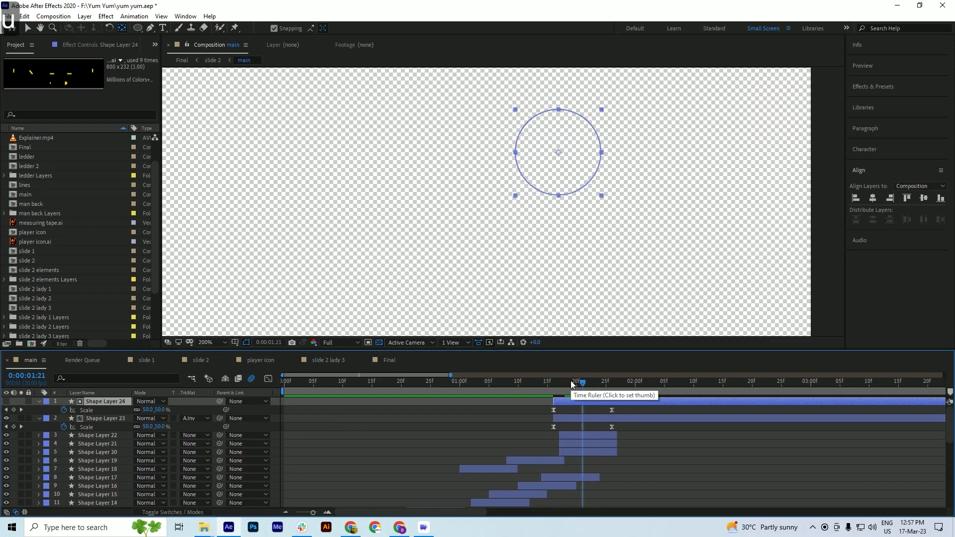
left_click_drag(567, 400, 621, 394)
key("space")
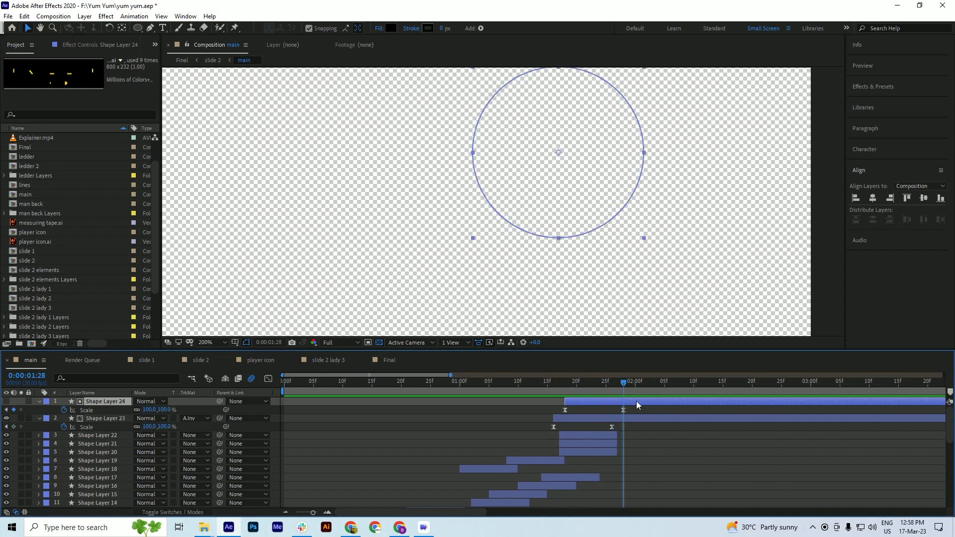
Trim the ends of Shape Layer 24 and Shape Layer 23 just after 0:00:01:28
left_click(635, 419, "shift")
key("alt+bracketright")
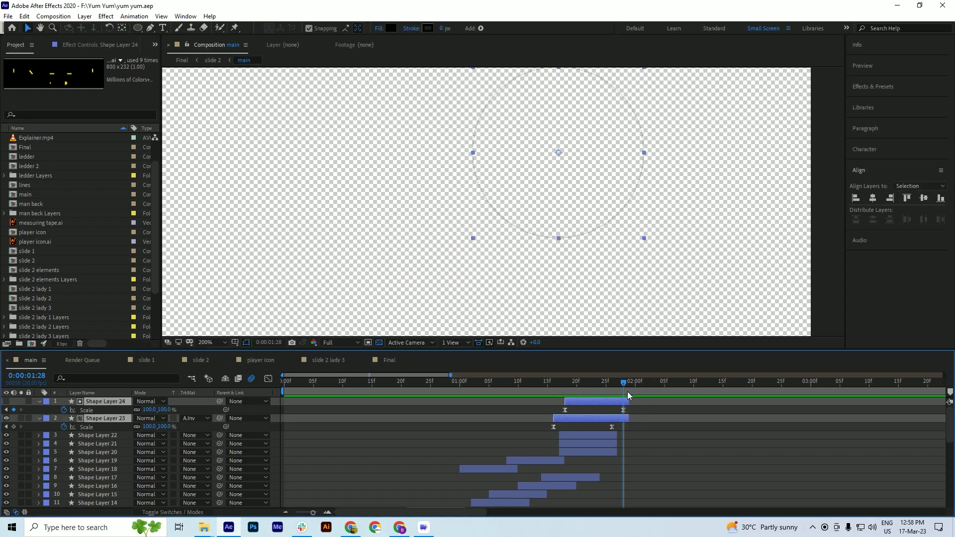
left_click_drag(633, 404, 632, 404)
left_click(641, 407)
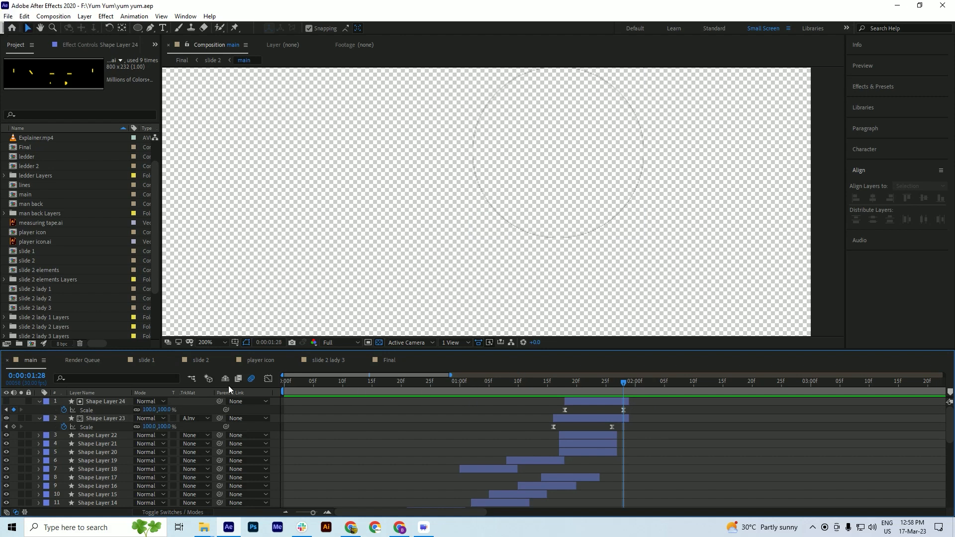
Set Shape Layer 24's Scale keyframe at 0:00:01:28 to 102%, preview the ring from 0:00:01:19, and save the project
left_click(99, 403)
left_click_drag(150, 409, 161, 412)
key("ctrl+s")
left_click_drag(598, 384, 570, 383)
key("space")
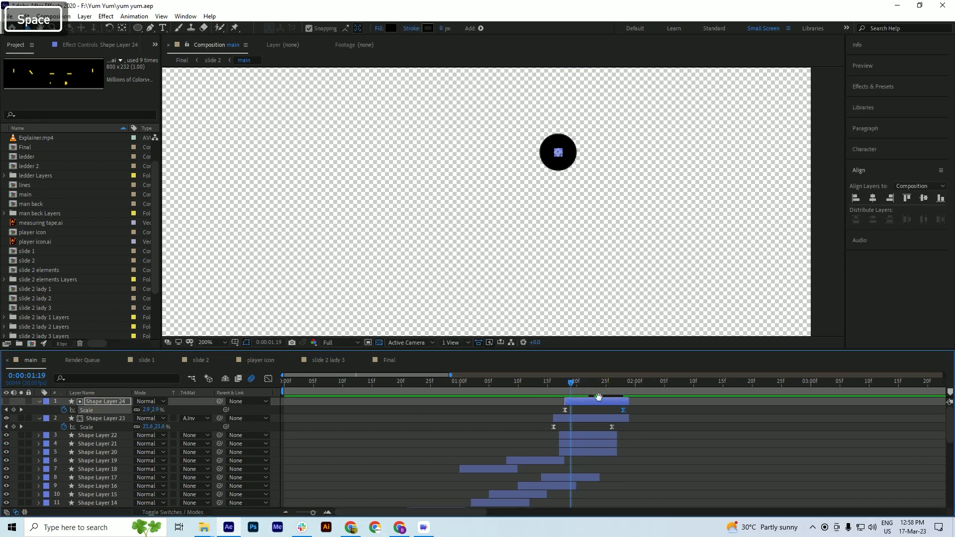
key("space")
scroll(575, 214, "down", 3)
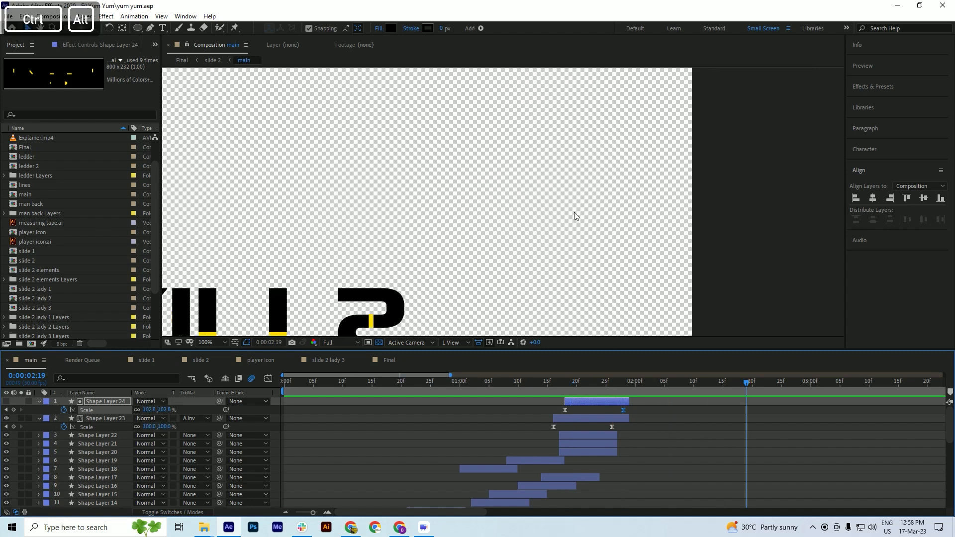
key("ctrl+s")
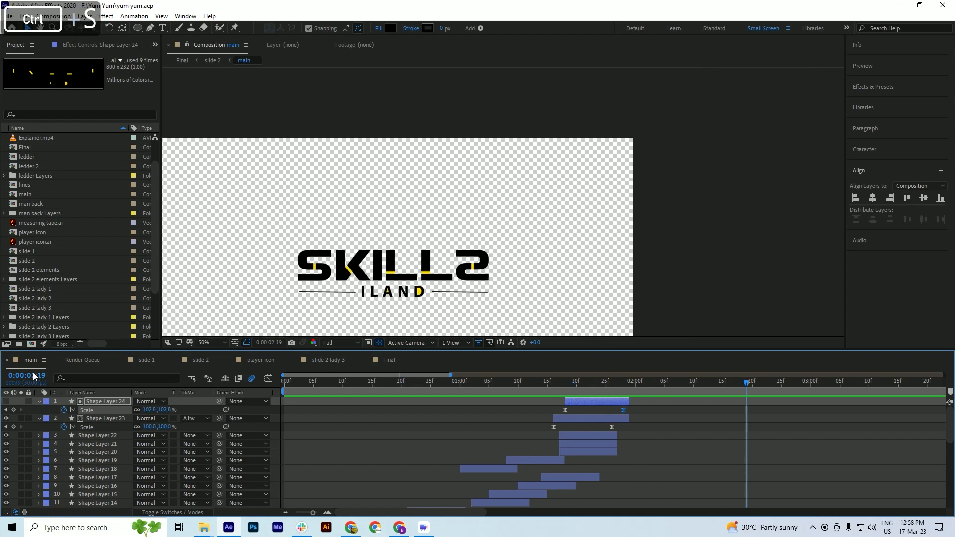
Collapse the properties of Shape Layers 24 and 23 and change both layers' label color to brown
left_click(38, 401)
left_click(38, 410)
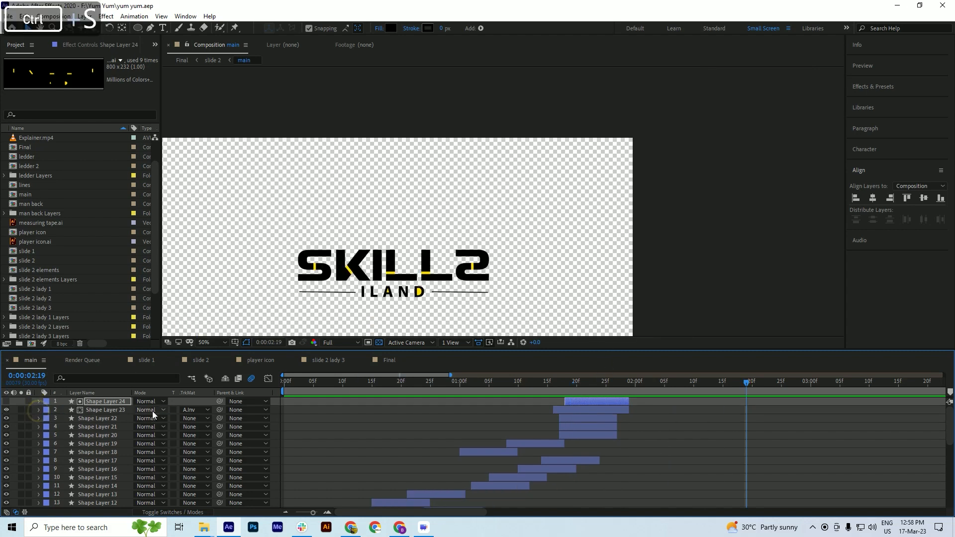
left_click(580, 410, "shift")
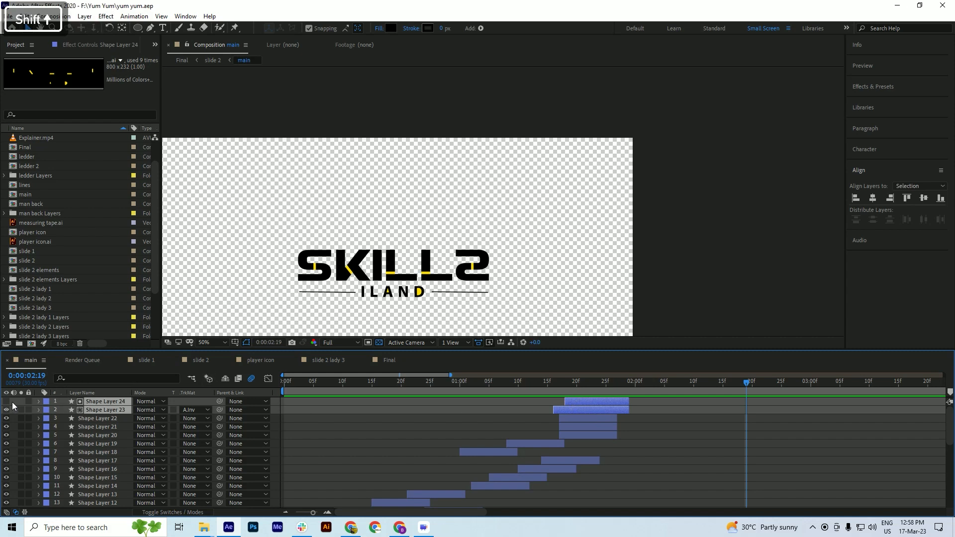
left_click(43, 402)
left_click(79, 354)
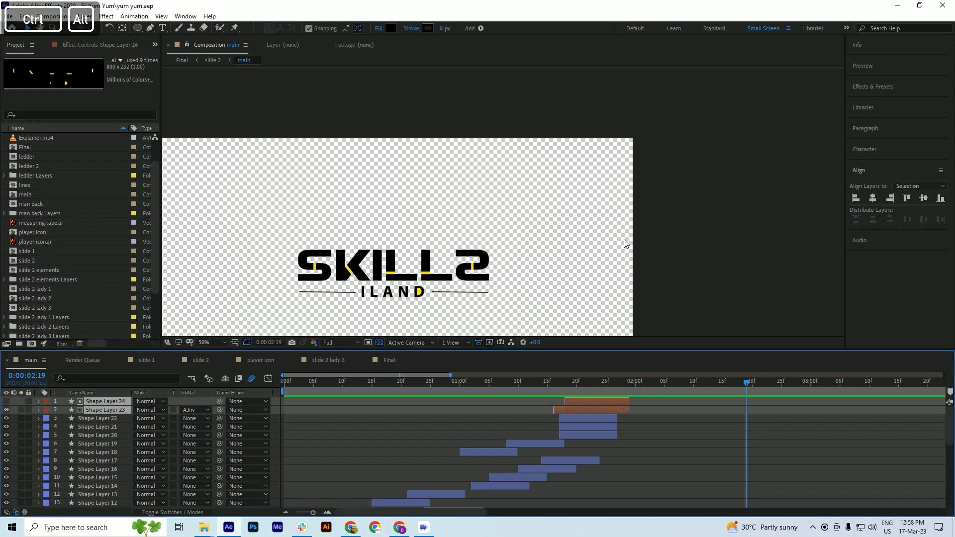
Place one ring at the logo's lower-left corner and a duplicate above its upper-right corner, preview them, and save the project
left_click(582, 391)
left_click_drag(583, 390, 599, 392)
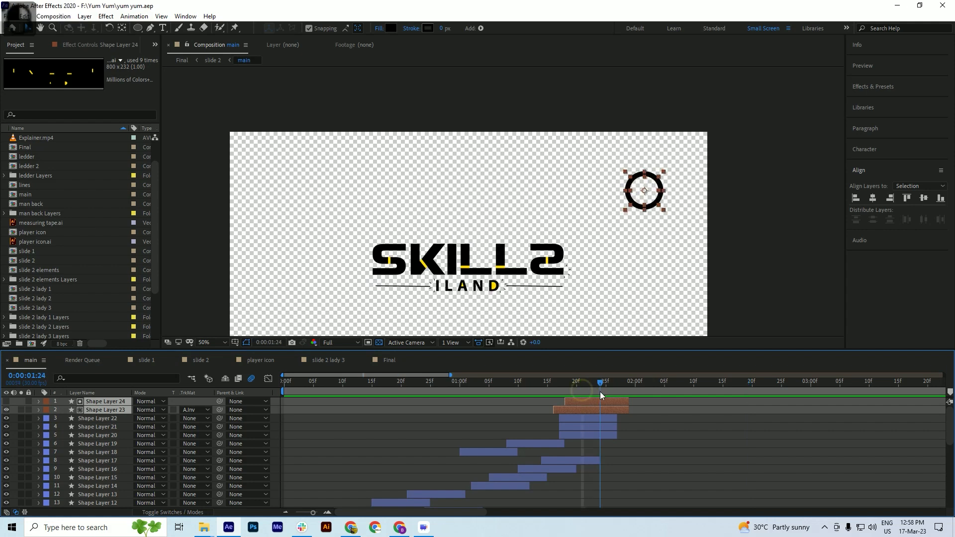
left_click_drag(652, 210, 587, 238)
key("ctrl+d")
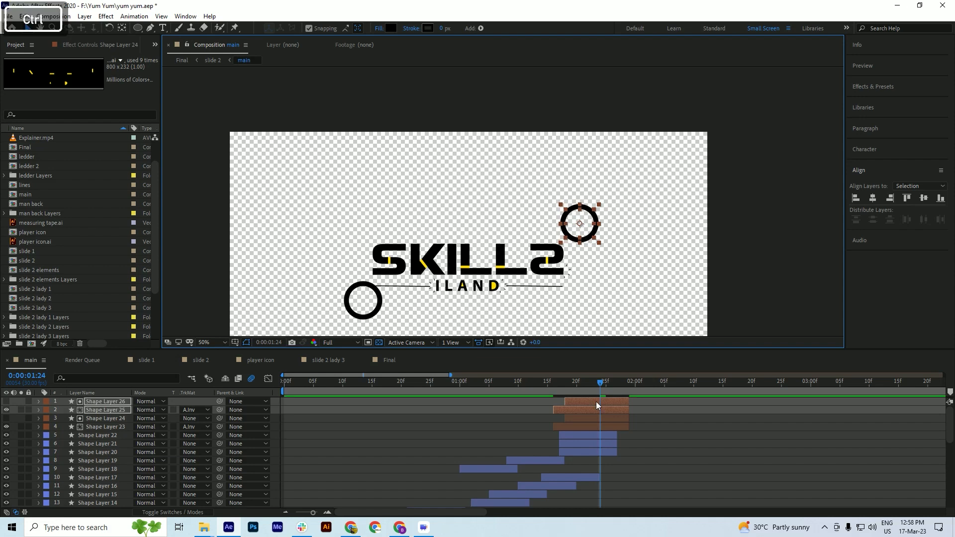
left_click_drag(583, 385, 610, 392)
key("space")
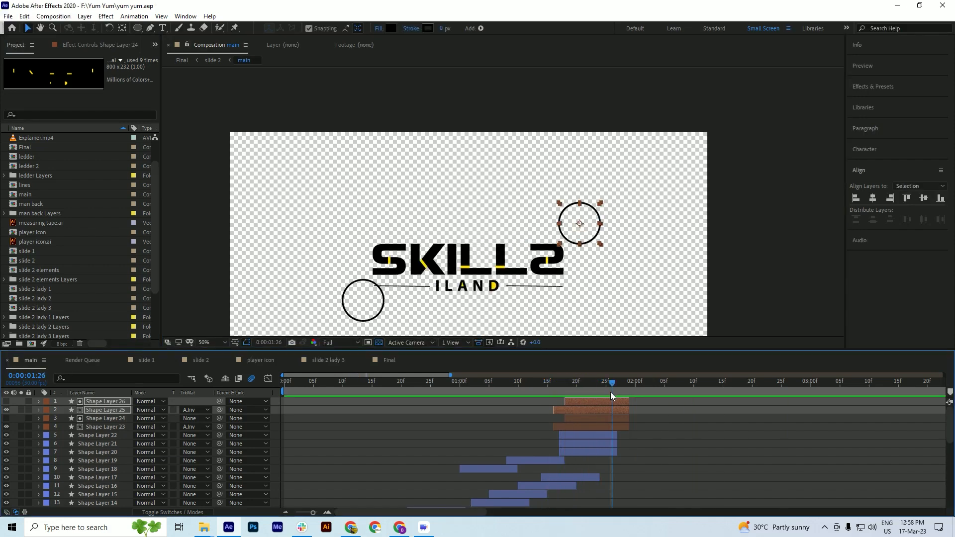
key("ctrl+s")
Duplicate the four ring layers, stack the copies above the originals, and shift them to start at about 0:00:01:24
left_click(528, 412)
left_click(591, 401)
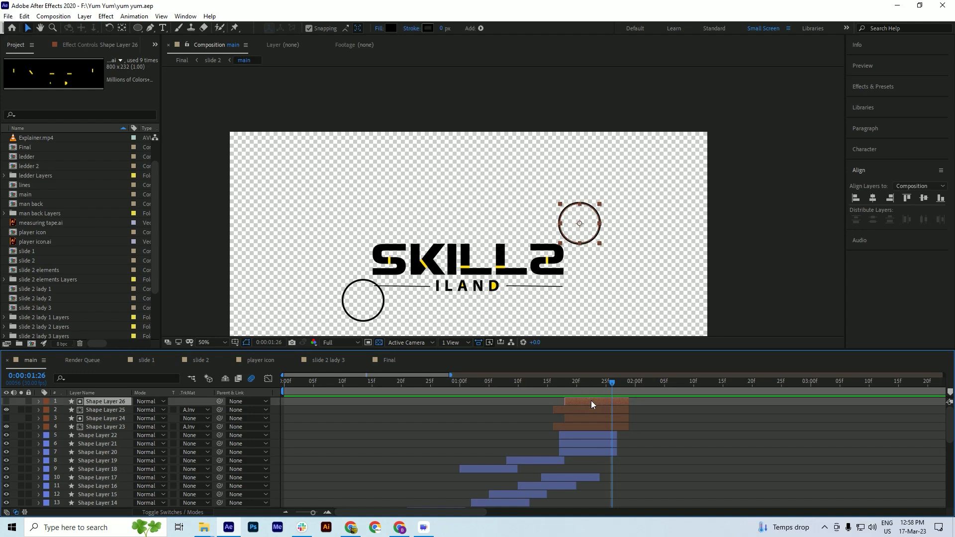
left_click(592, 424, "shift")
key("ctrl+d")
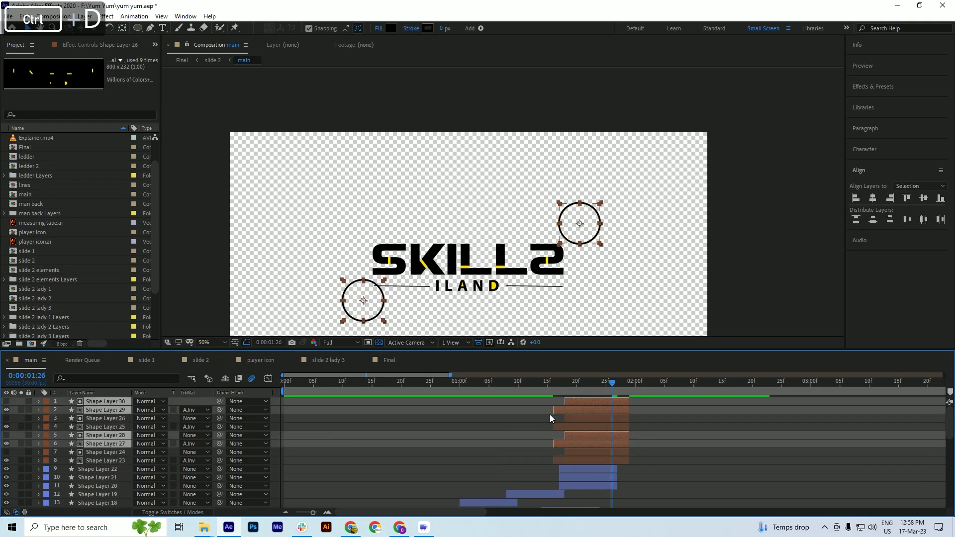
left_click_drag(101, 428, 108, 416)
left_click_drag(588, 406, 635, 405)
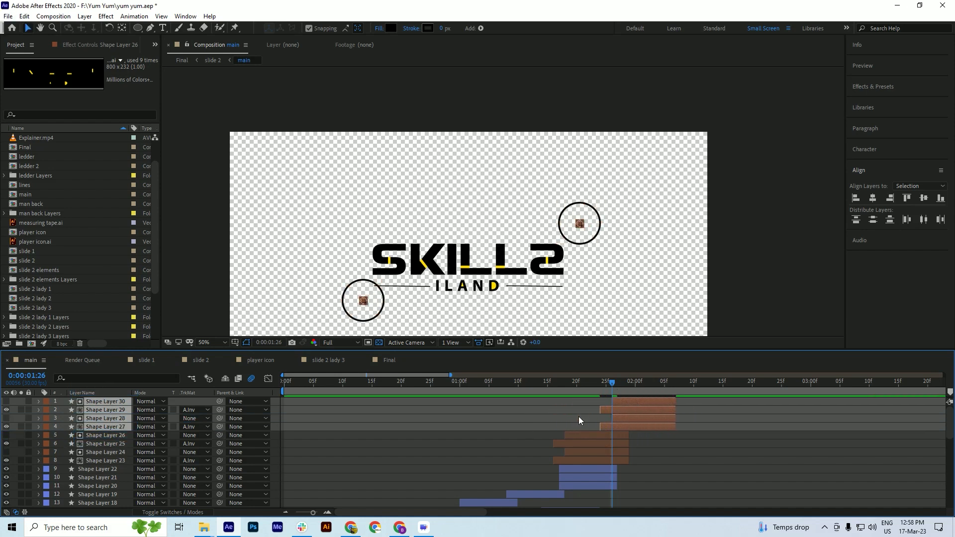
Parent Shape Layer 30 to Shape Layer 29 and Shape Layer 28 to Shape Layer 27
left_click(578, 417)
left_click(631, 400)
left_click(625, 410, "shift")
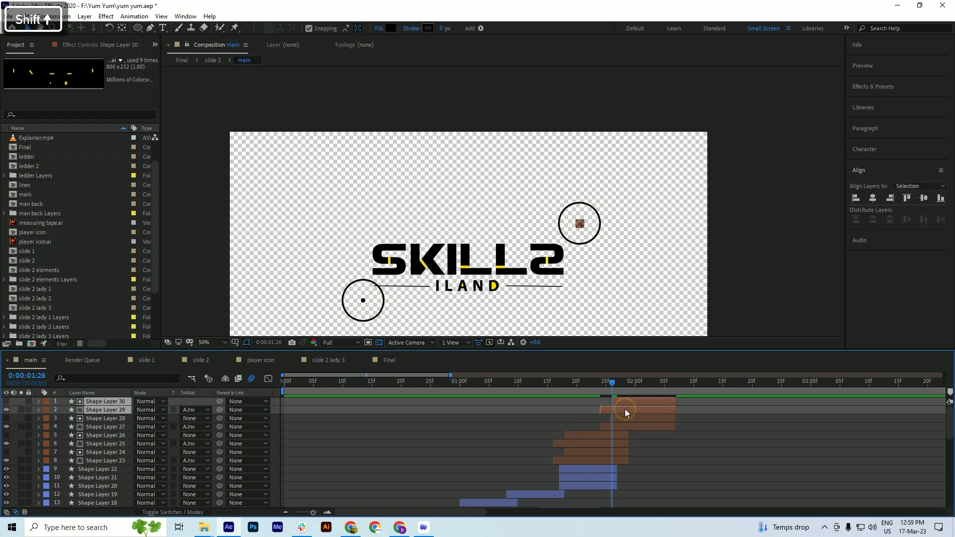
left_click(582, 406)
left_click(618, 401)
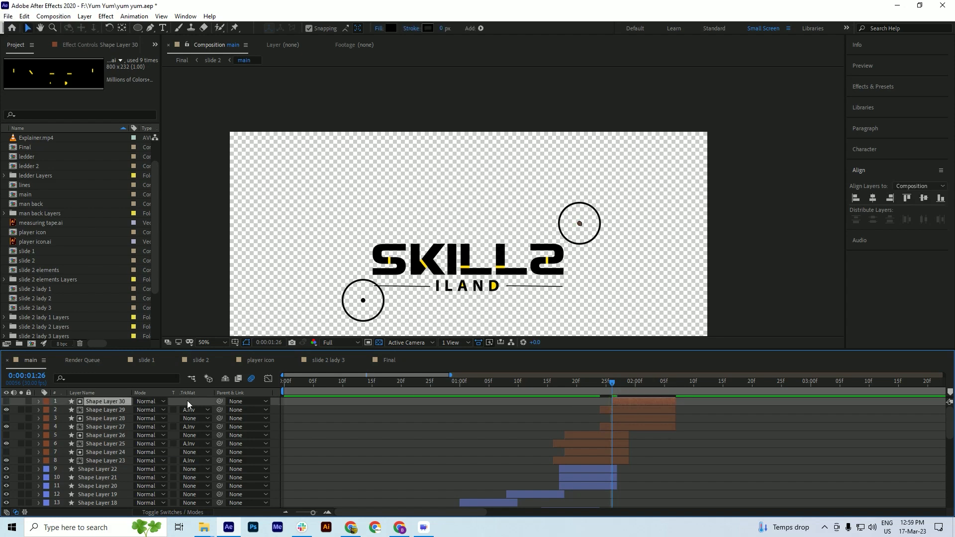
left_click_drag(219, 402, 106, 408)
left_click(622, 419)
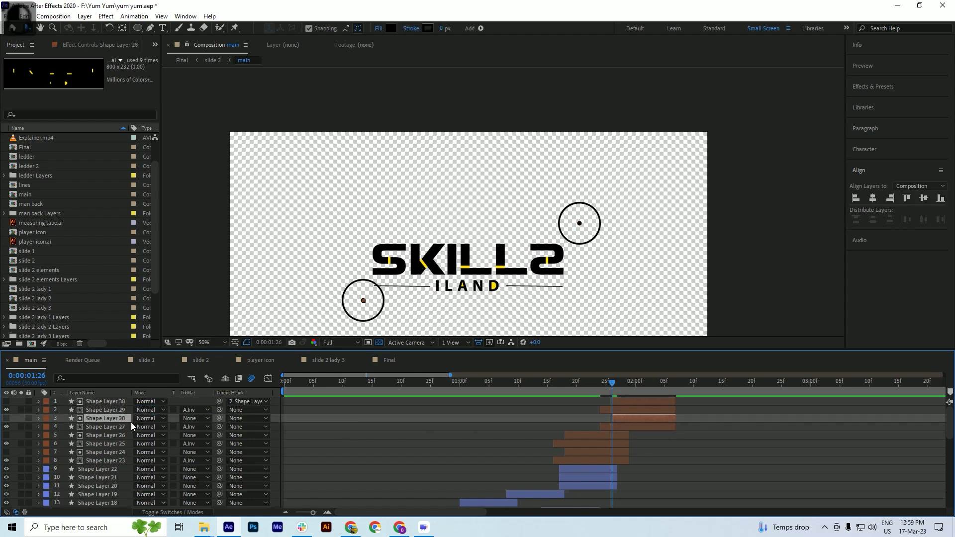
left_click_drag(219, 422, 102, 425)
Set the Scale keyframes of Shape Layers 29 and 27 at 0:00:02:04 to 72%, preview the rings, and save
left_click(104, 426)
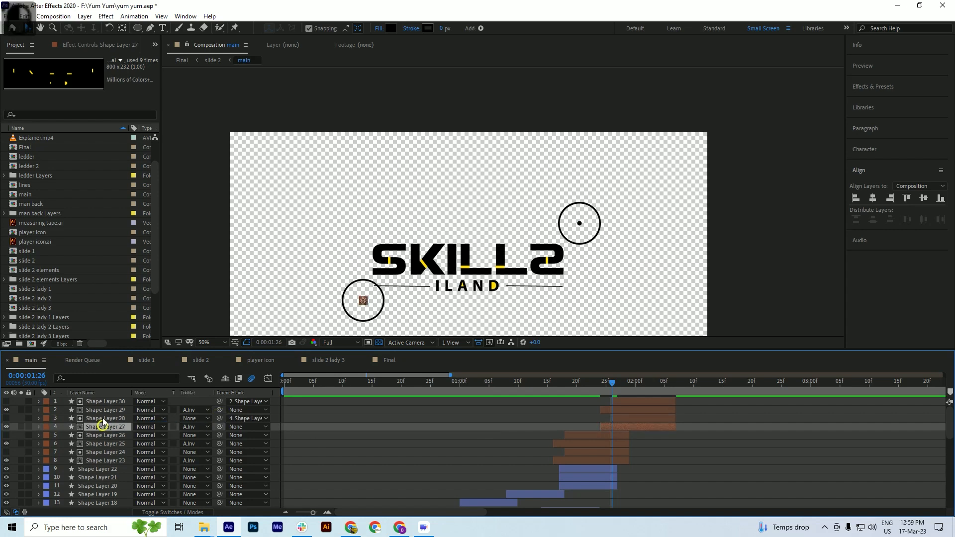
left_click(106, 410, "ctrl")
key("s")
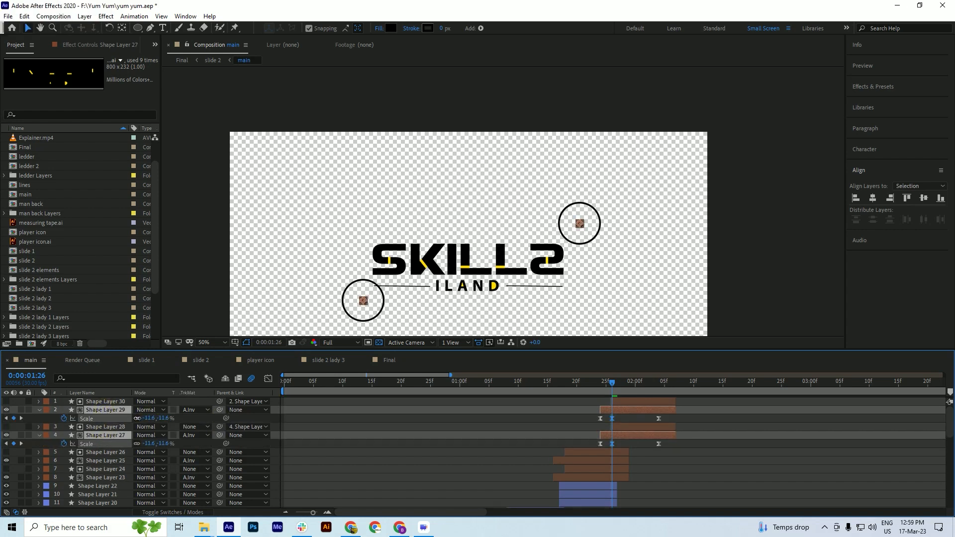
key("ctrl+z")
left_click(657, 390)
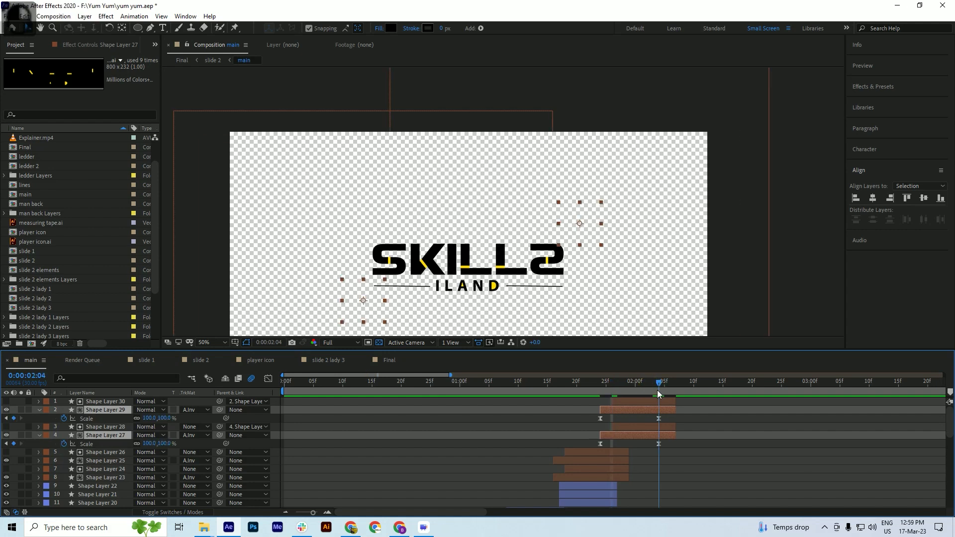
left_click_drag(164, 420, 153, 419)
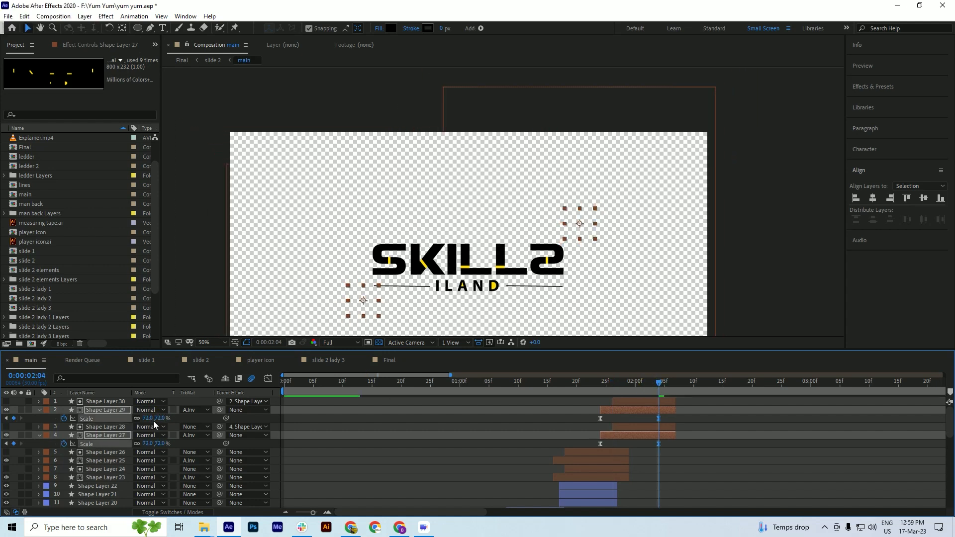
key("ctrl+s")
key("space")
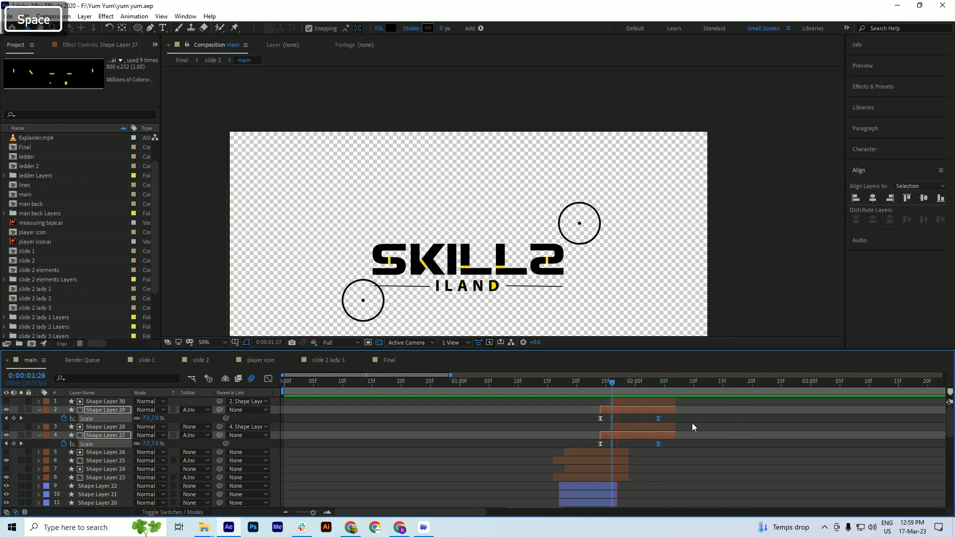
left_click_drag(639, 388, 658, 395)
key("ctrl+s")
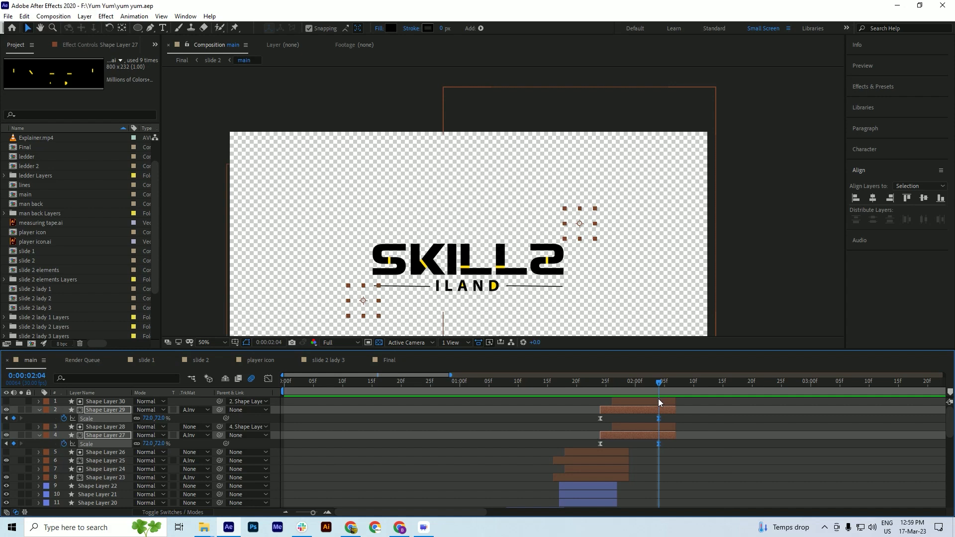
Set the Scale keyframes of Shape Layers 30 and 28 at 0:00:02:06 to 75%
left_click(658, 398)
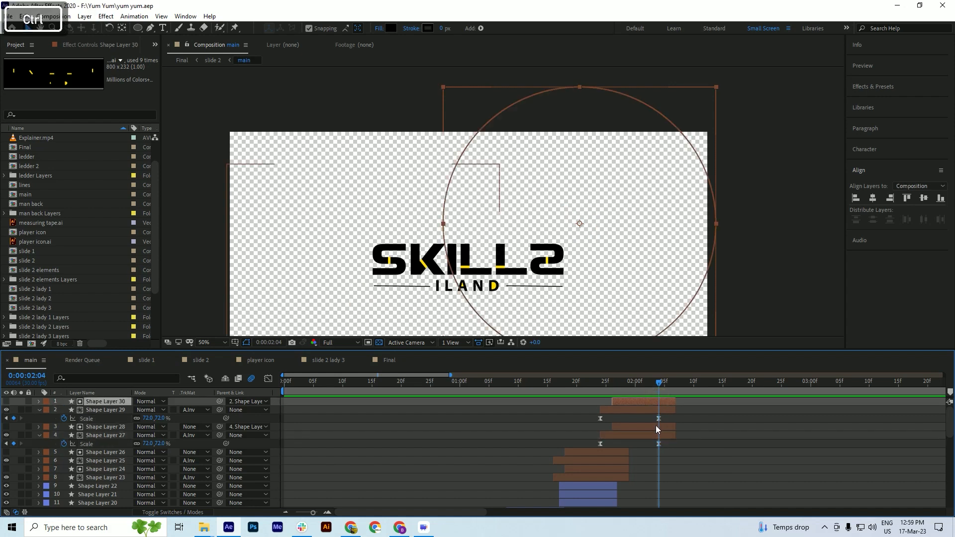
left_click(655, 427, "ctrl")
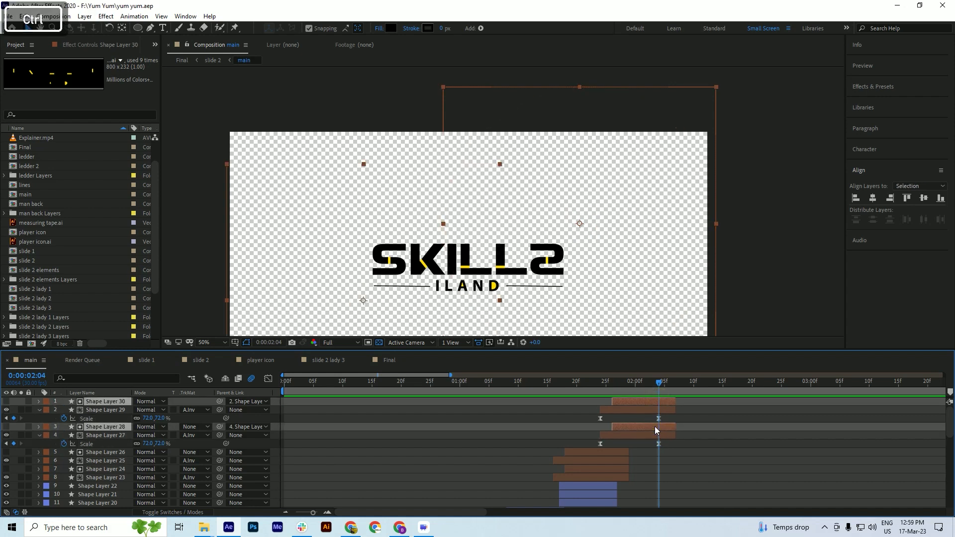
key("s")
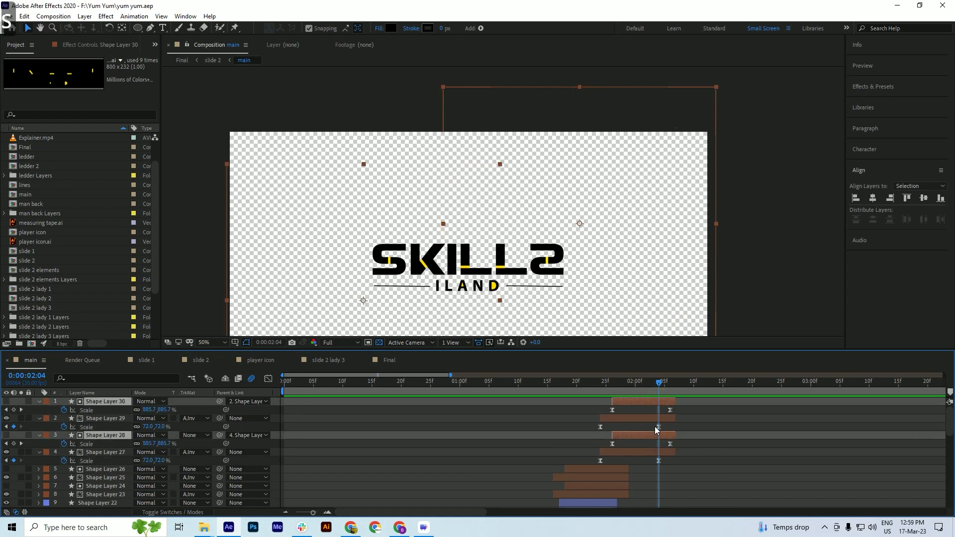
left_click(669, 384)
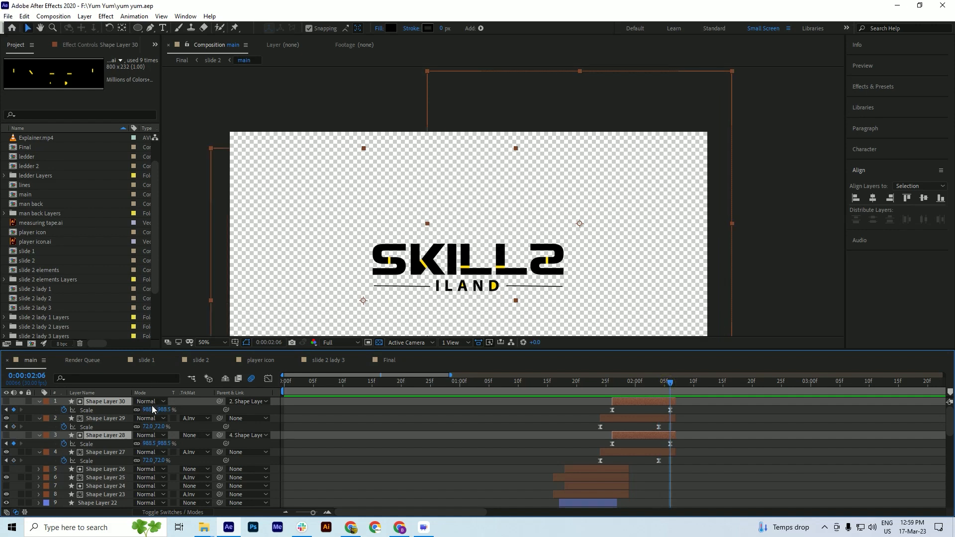
left_click_drag(152, 409, 2, 427)
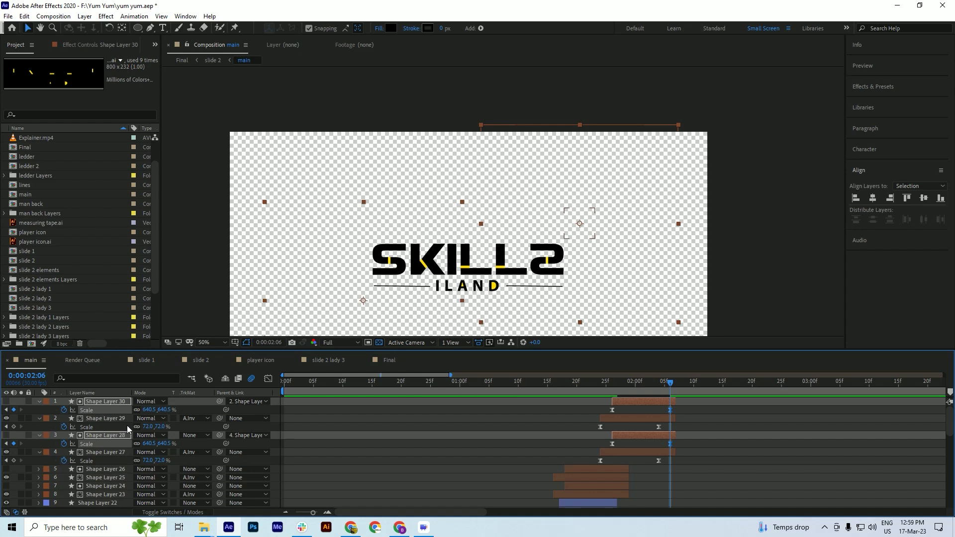
left_click(146, 410)
type("75")
key("Return")
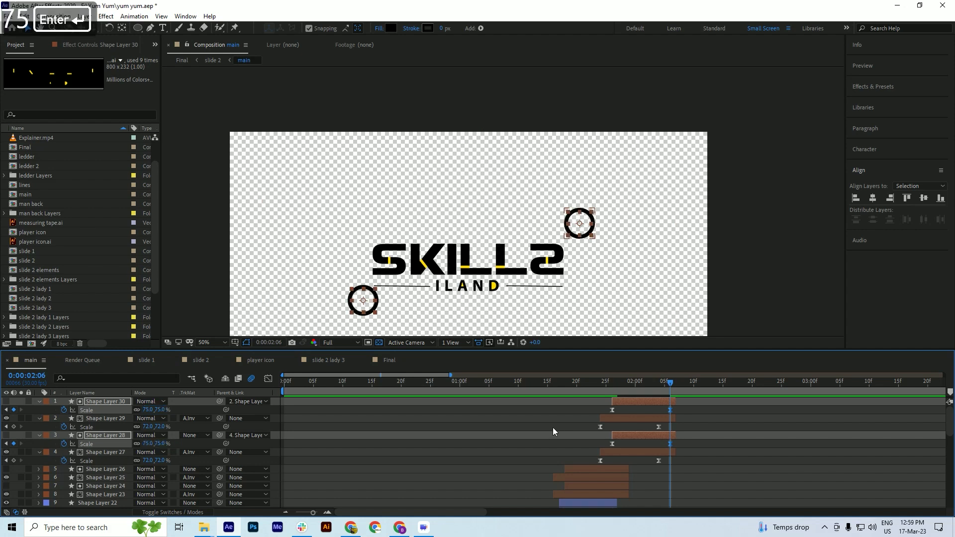
Increase the Scale of Shape Layers 30 and 28 at 0:00:02:06 and preview the inner rings
mouse_move(675, 379)
left_mouse_down()
mouse_move(631, 390)
mouse_move(684, 389)
mouse_move(669, 392)
left_mouse_up()
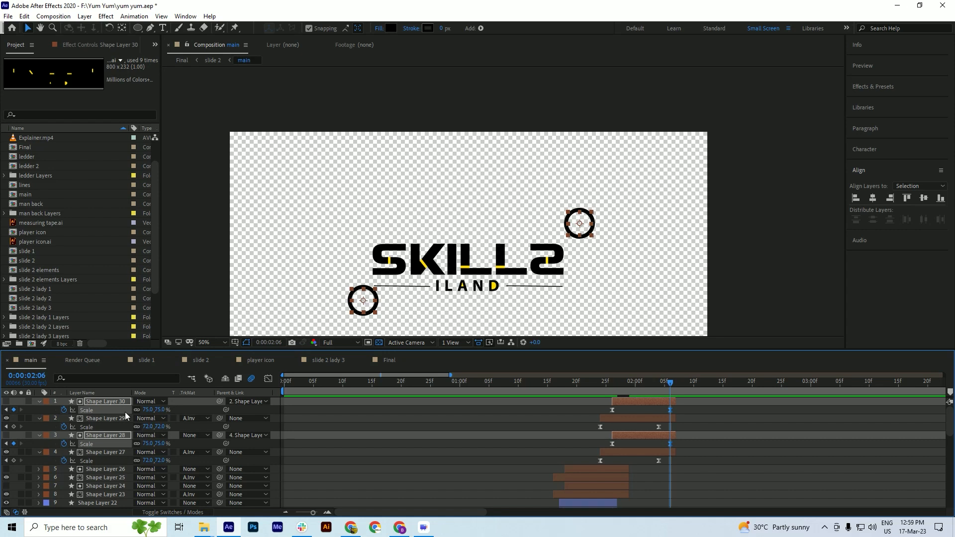
left_click_drag(147, 410, 643, 395)
key("space")
Collapse the revealed Scale properties of all layers in the main composition and clear the layer selection
key("ctrl+a")
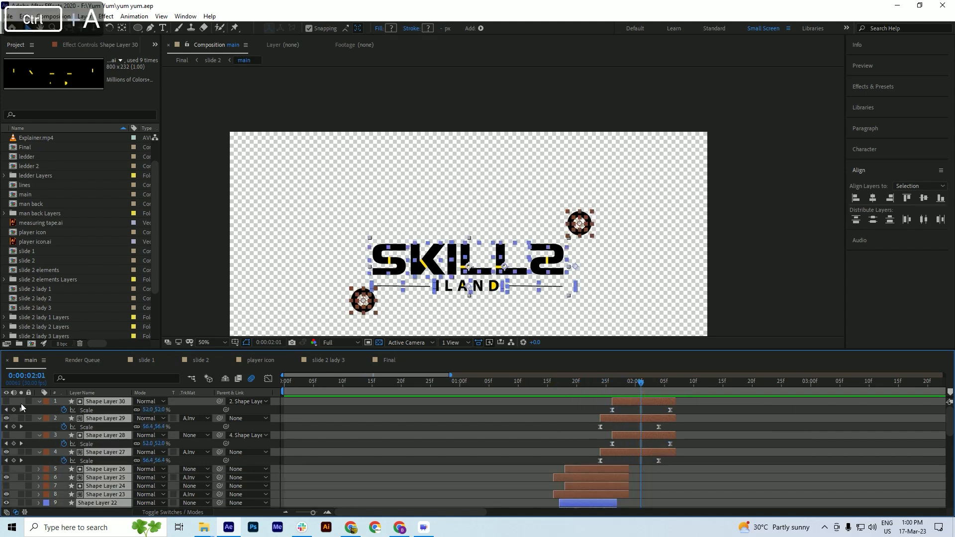
left_click(39, 404)
left_click(716, 410)
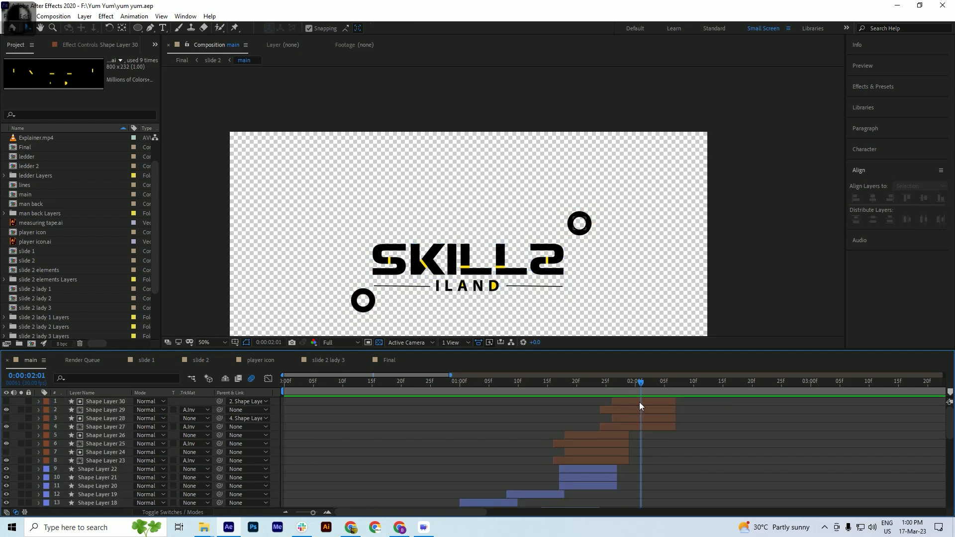
Try to move the upper-right inner ring of Shape Layers 30 and 29 below the logo, and undo the move
left_click(640, 401)
left_click(639, 411, "shift")
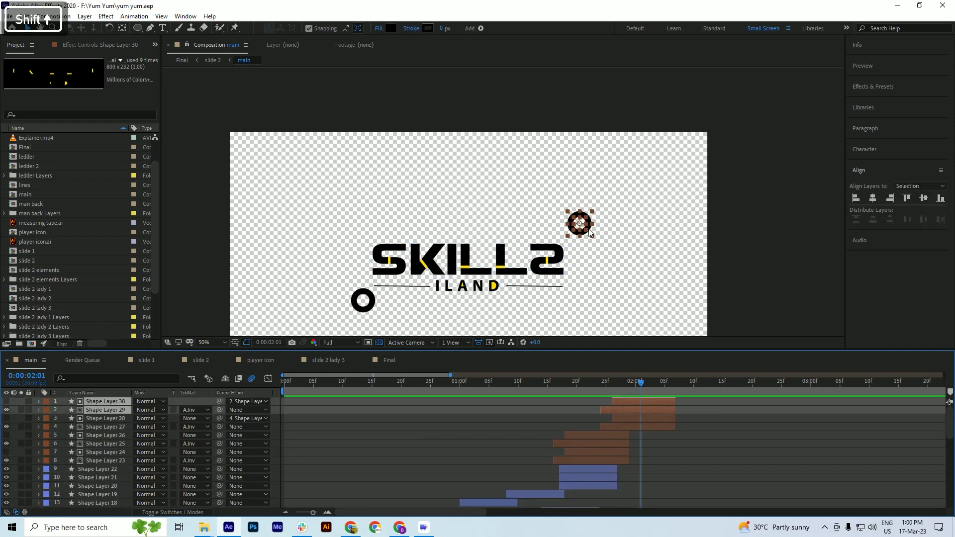
key("v")
left_click_drag(584, 225, 511, 321)
key("ctrl+z")
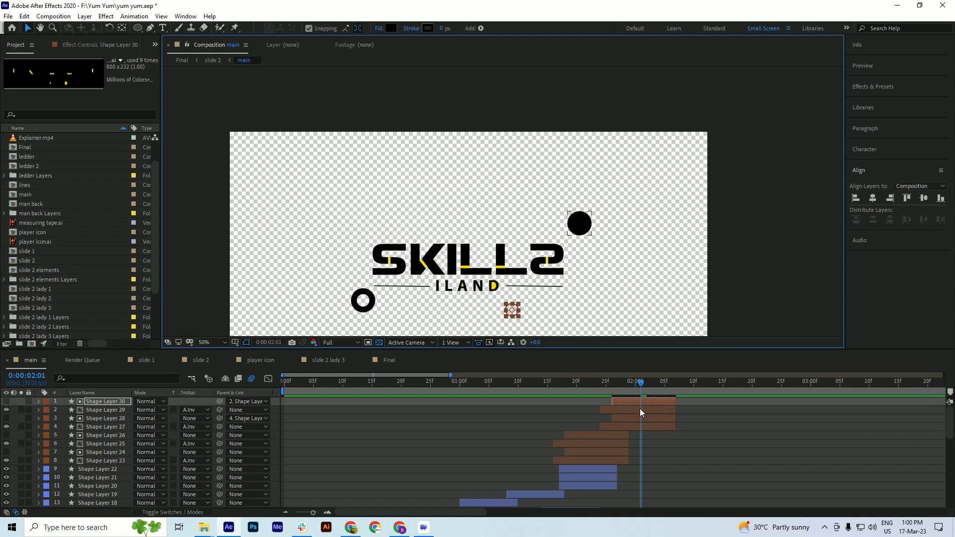
key("ctrl+z")
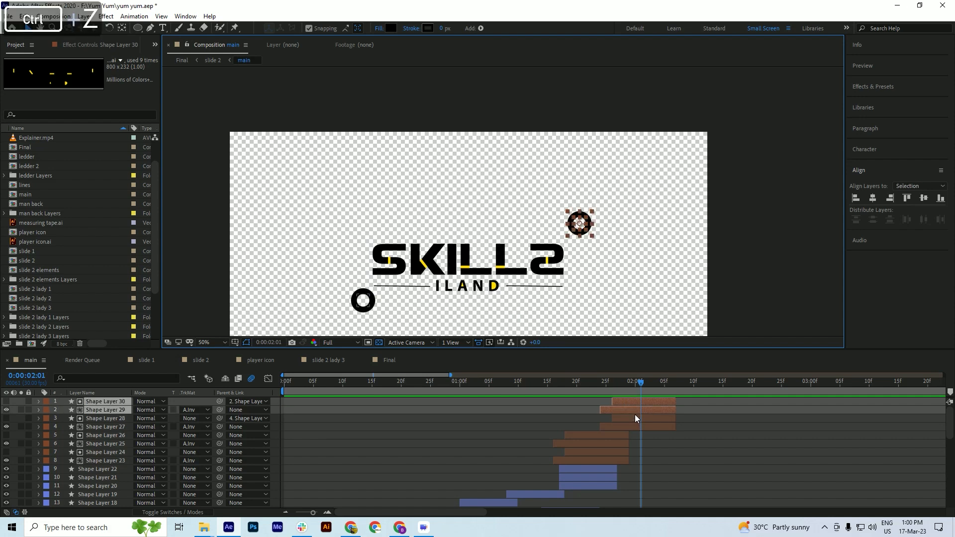
Undo the last nudges and reposition the upper-right ring of Shape Layers 30 and 29 just below the letter D of ILAND
key("ctrl+z")
key("ctrl+z")
key("ctrl+z")
key("ctrl+z")
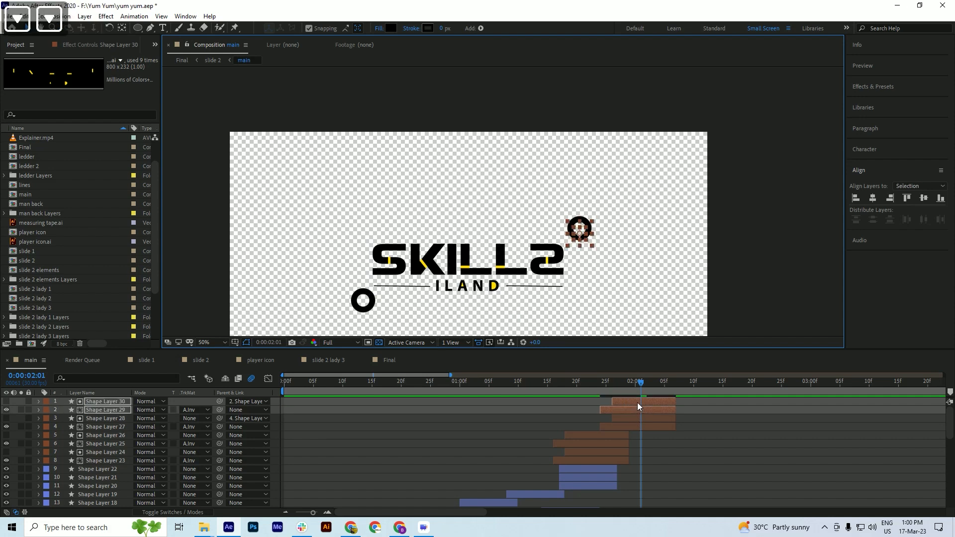
key("shift+Down")
key("shift+Down")
key("shift+Down")
key("shift+Down")
key("shift+Down")
key("shift+Down")
key("shift+Down")
key("shift+Down")
key("shift+Down")
key("shift+Down")
key("shift+Left")
key("shift+Left")
key("shift+Left")
key("shift+Left")
key("shift+Left")
key("shift+Left")
key("shift+Left")
key("shift+Left")
key("shift+Left")
key("shift+Left")
key("shift+Left")
key("shift+Left")
key("shift+Left")
key("shift+Left")
key("shift+Left")
key("shift+Left")
key("shift+Left")
key("shift+Left")
key("shift+Left")
key("shift+Left")
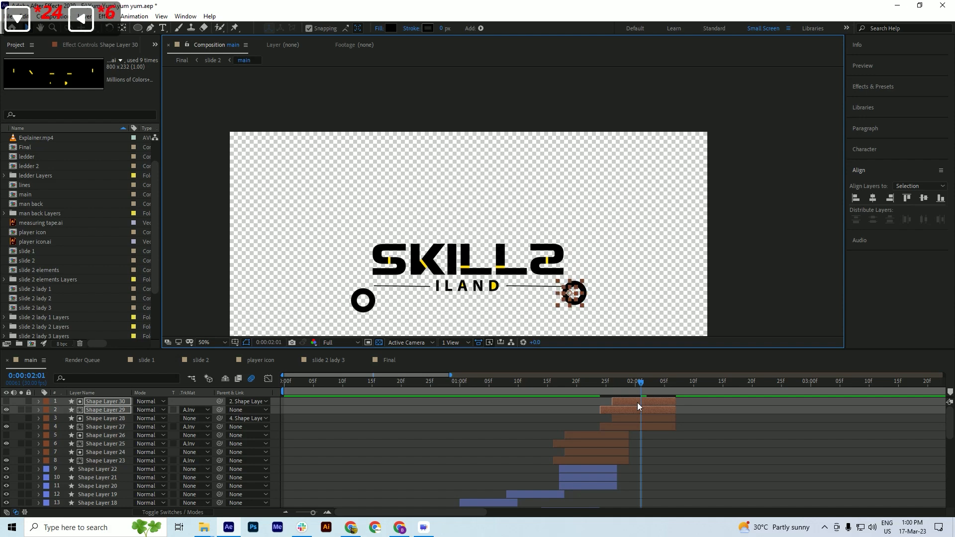
key("shift+Down")
key("shift+Left")
key("shift+Down")
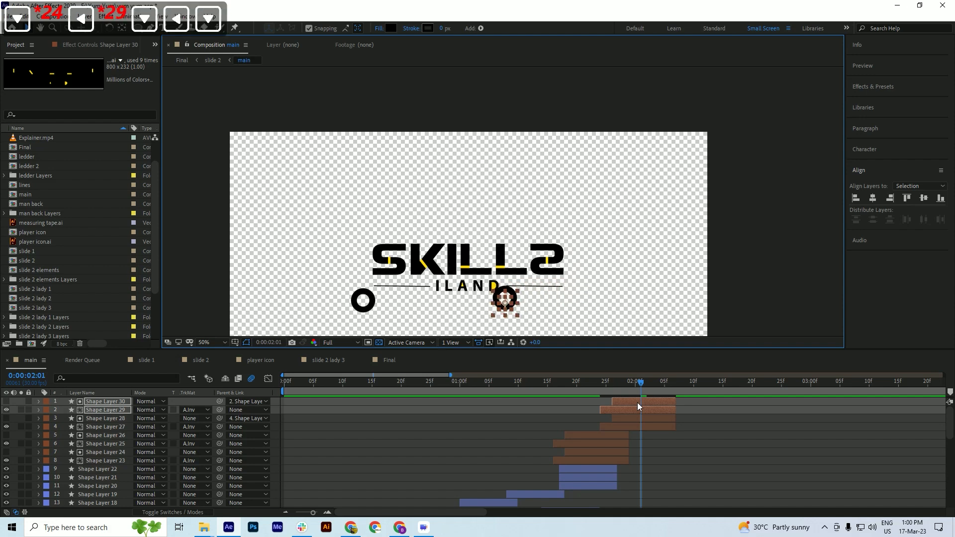
key("shift+Down")
key("shift+Up")
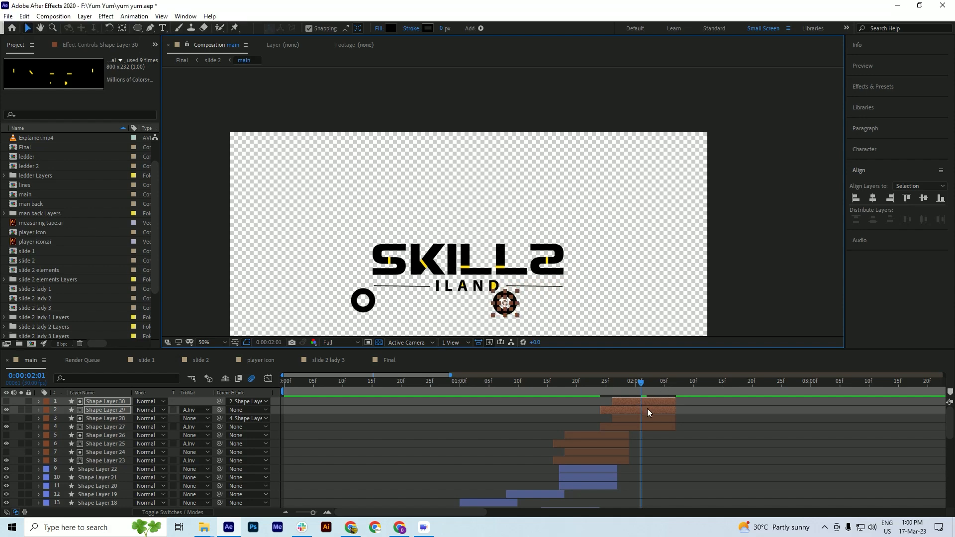
Move the lower-left ring of Shape Layers 28 and 27 above the letter K of the SKILLS logo
left_click(646, 420)
left_click(642, 426, "shift")
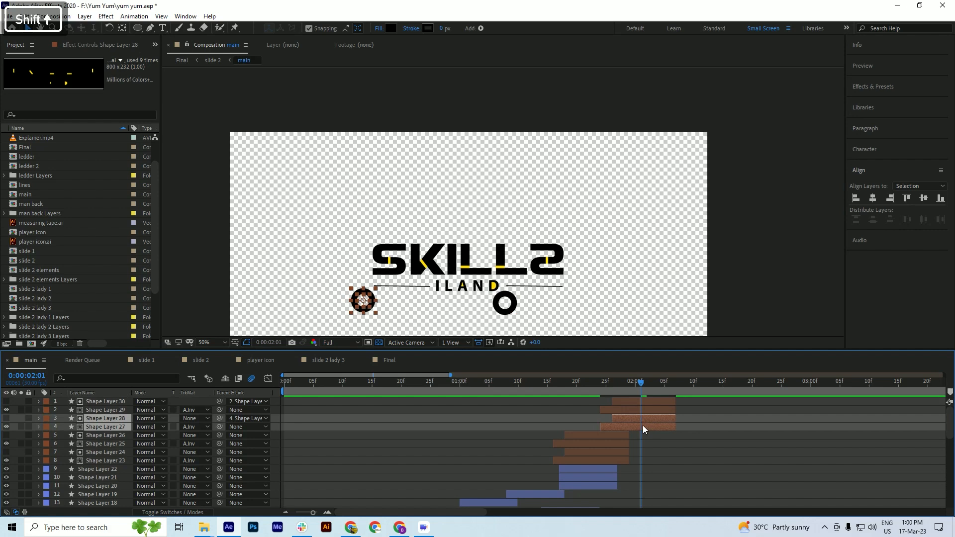
key("shift+Right")
key("shift+Right")
key("shift+Right")
key("shift+Right")
key("shift+Right")
key("shift+Right")
key("shift+Right")
key("shift+Right")
key("shift+Right")
key("shift+Right")
key("shift+Right")
key("shift+Right")
key("shift+Right")
key("shift+Right")
key("shift+Right")
key("shift+Right")
key("shift+Right")
key("shift+Right")
key("shift+Right")
key("shift+Right")
key("shift+Up")
key("shift+Up")
key("shift+Up")
key("shift+Up")
key("shift+Up")
key("shift+Up")
key("shift+Up")
key("shift+Up")
key("shift+Up")
key("shift+Up")
key("shift+Up")
key("shift+Up")
key("shift+Up")
key("shift+Up")
key("shift+Up")
key("shift+Up")
key("shift+Up")
key("shift+Up")
key("shift+Up")
key("shift+Up")
key("shift+Up")
key("shift+Up")
key("shift+Up")
key("shift+Down")
key("shift+Down")
key("shift+Down")
key("shift+Down")
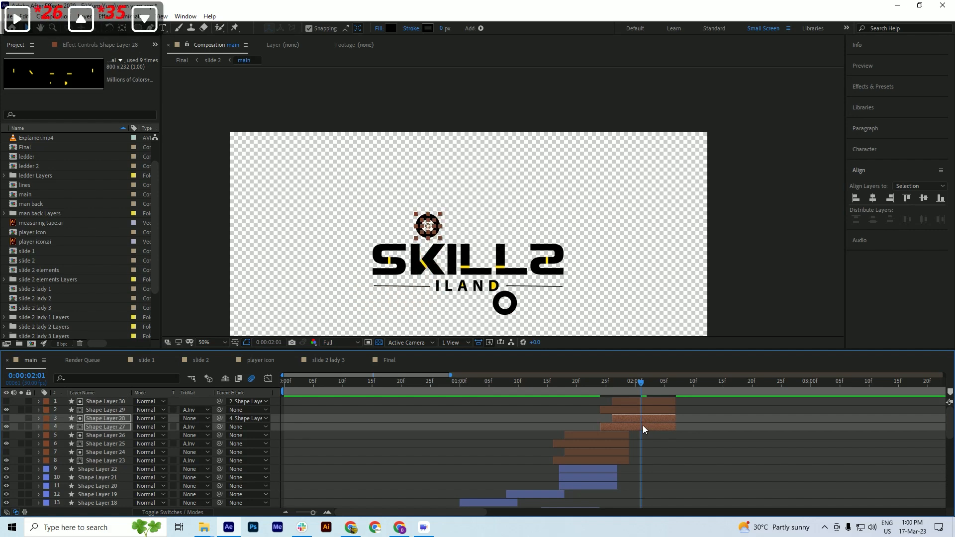
Save the project and preview the repositioned rings from 0:00:01:18 and 0:00:01:15
key("ctrl+s")
left_click_drag(626, 384, 565, 389)
key("space")
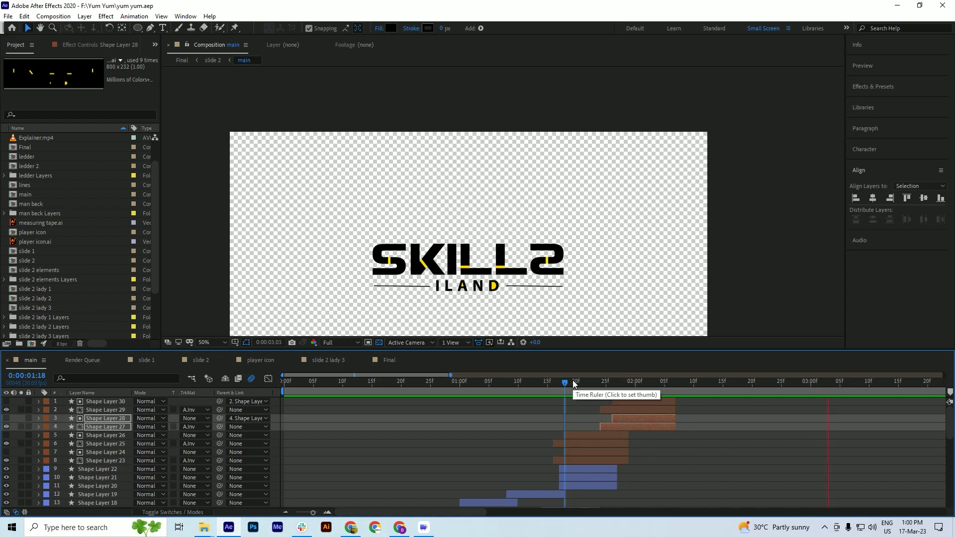
left_click(568, 383)
left_click_drag(540, 394, 535, 393)
key("space")
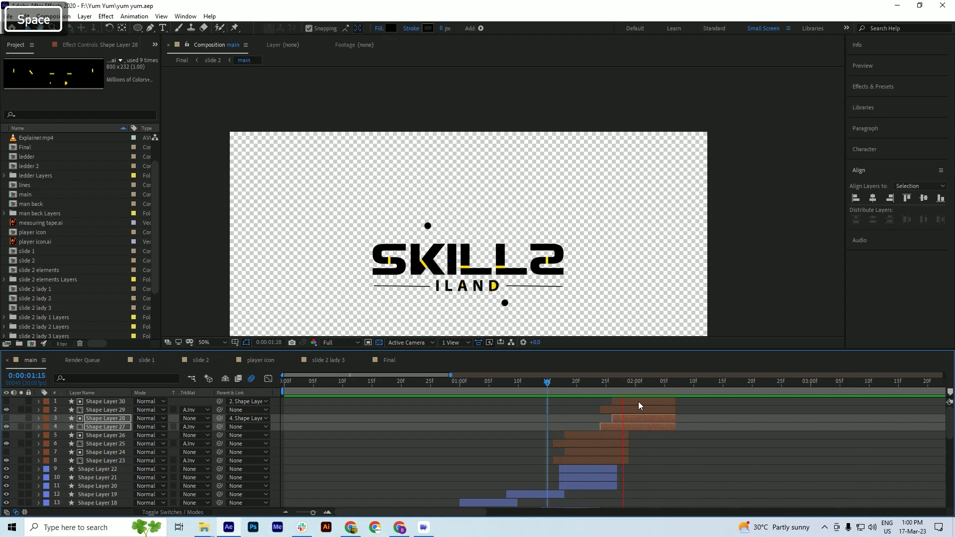
left_click_drag(585, 384, 664, 390)
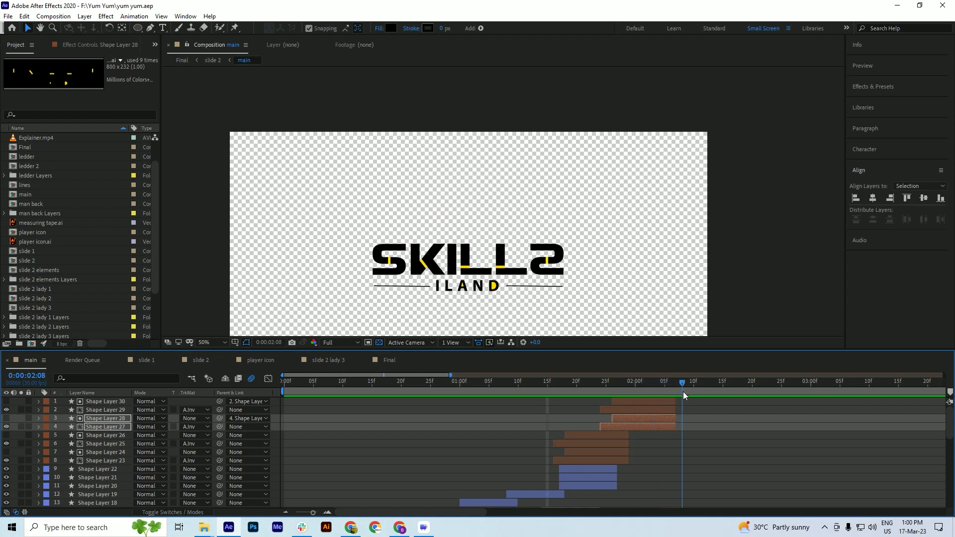
Save the project and replay the ring section, scrubbing forward to 0:00:02:06
key("ctrl+s")
scroll(496, 414, "down", 2)
scroll(508, 414, "up", 2)
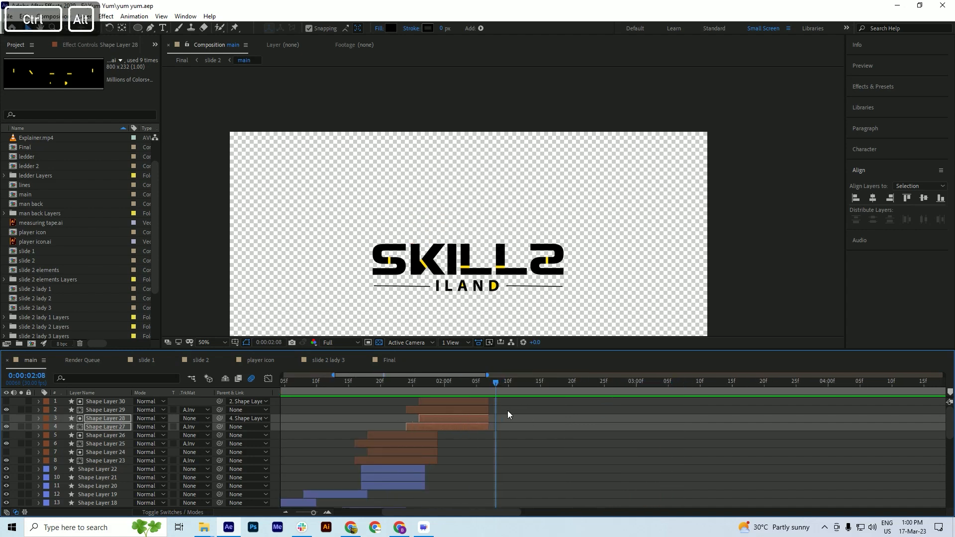
key("space")
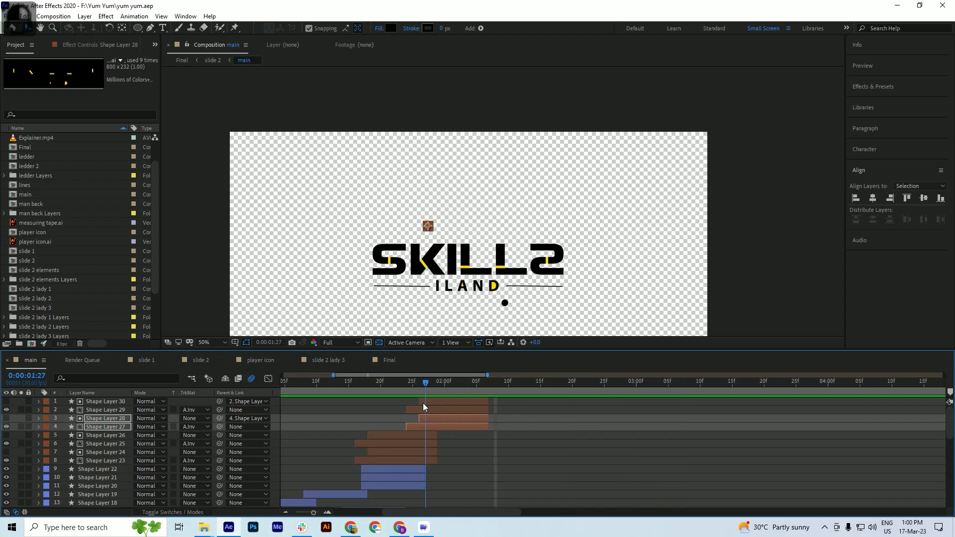
left_click_drag(424, 383, 376, 396)
key("space")
left_click_drag(433, 384, 479, 390)
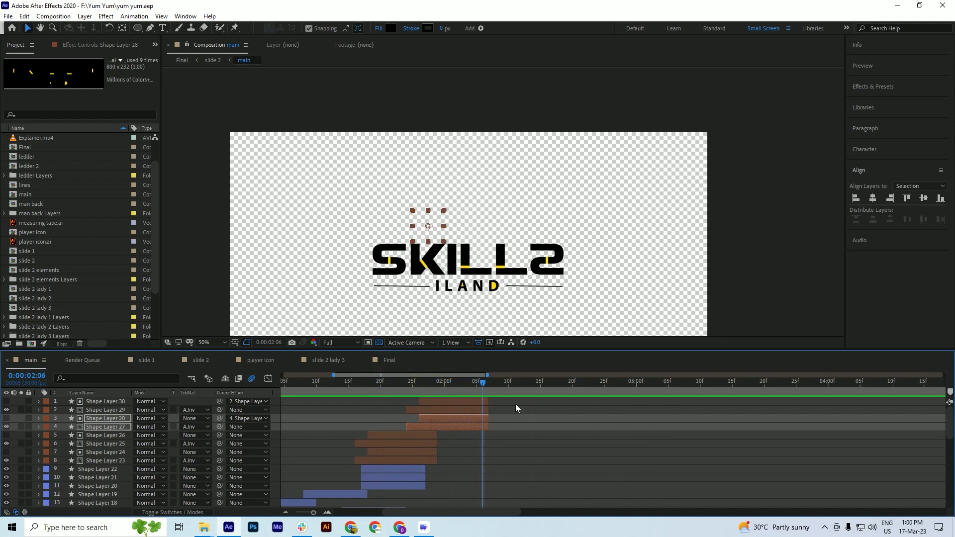
Preview the whole logo animation from 0:00:00:00, scrub to the rings at 0:00:02:04 and save the project
scroll(642, 417, "down", 5, "ctrl+alt")
scroll(468, 414, "down", 3)
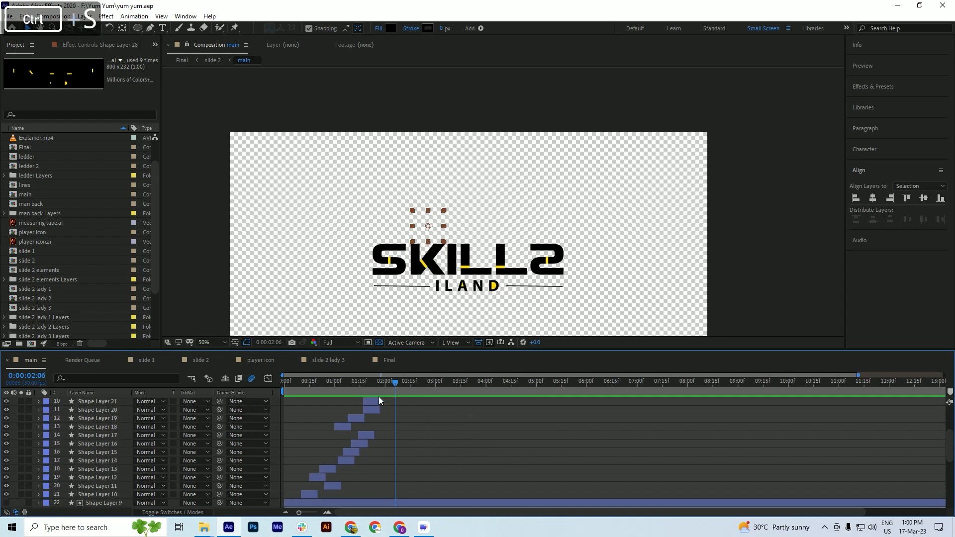
left_click_drag(369, 389, 217, 395)
key("space")
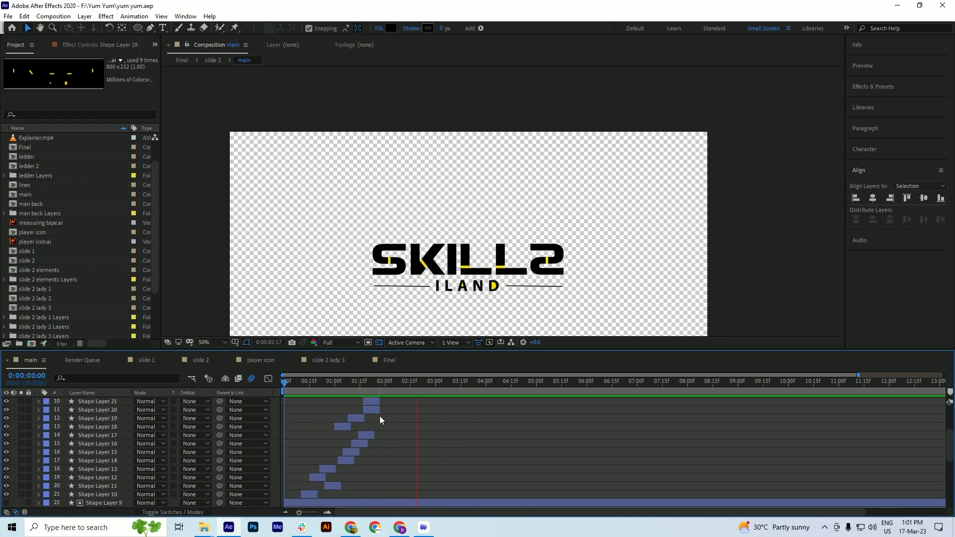
key("space")
left_click_drag(359, 381, 390, 385)
scroll(373, 399, "up", 3)
key("ctrl+s")
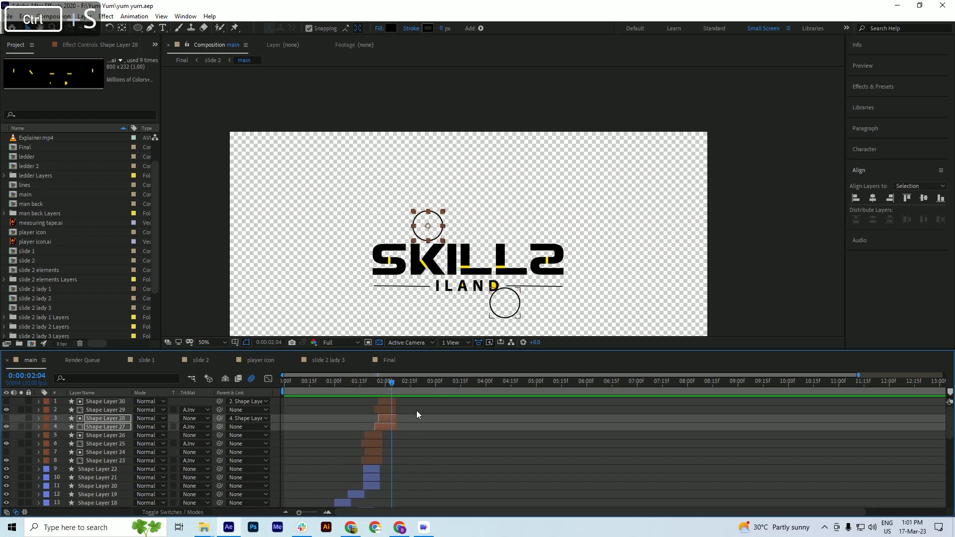
Show only the Explainer.mp4 reference layer and examine its tagline text at 0:00:12:21
scroll(416, 411, "down", 3)
scroll(406, 417, "down", 4)
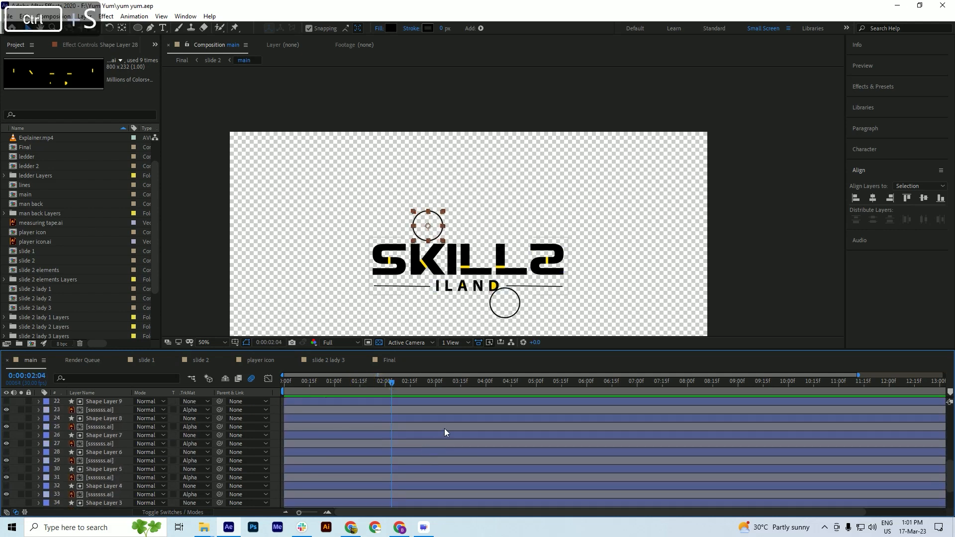
key("alt+Tab")
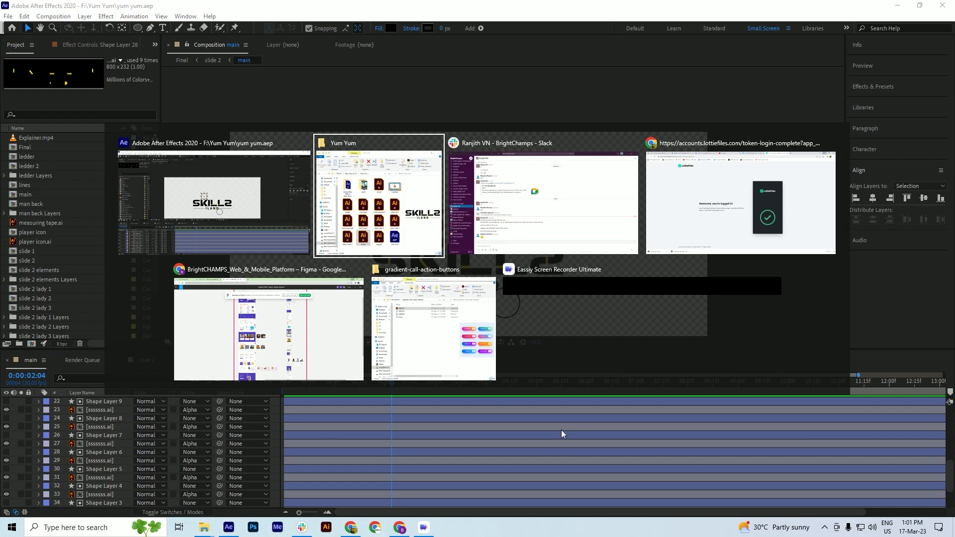
left_click(218, 203, "alt")
scroll(368, 450, "down", 2)
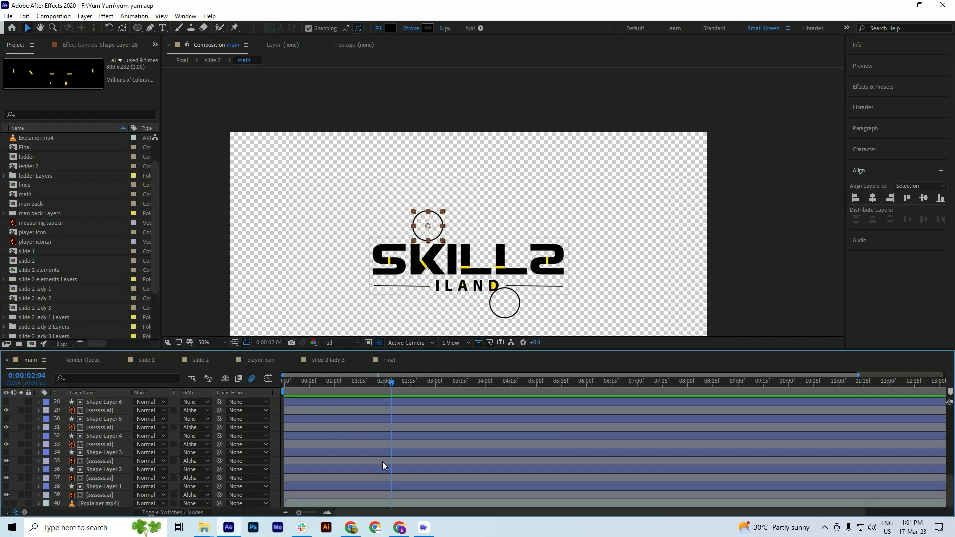
scroll(374, 427, "down", 3, "ctrl+alt")
left_click(733, 502)
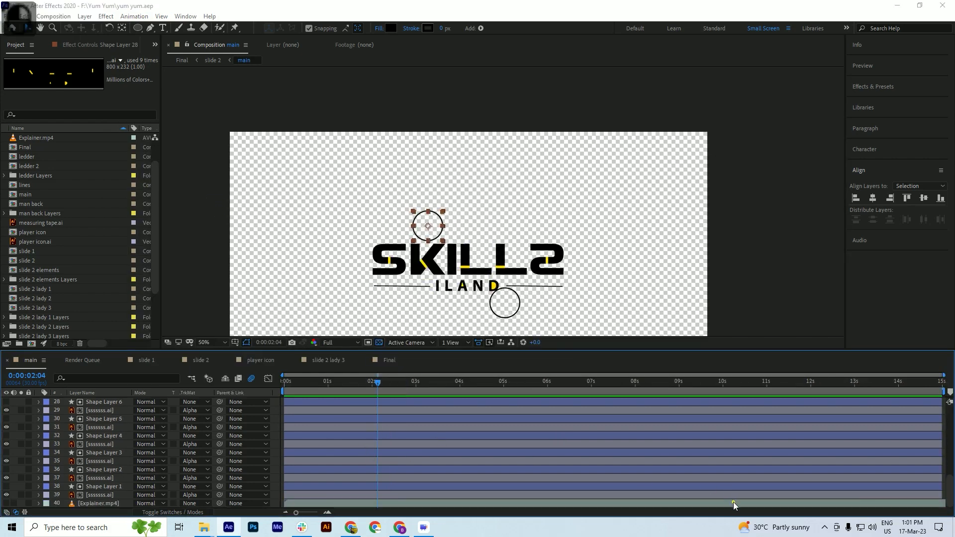
left_click(7, 503)
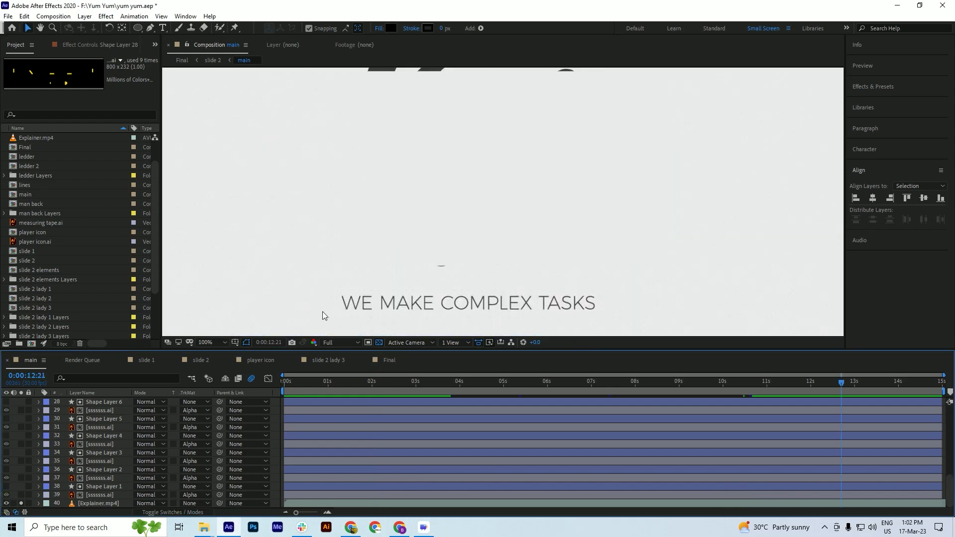
Save the project, then turn off solo and visibility for the Explainer.mp4 layer
key("ctrl+s")
left_click(20, 503)
left_click(20, 503)
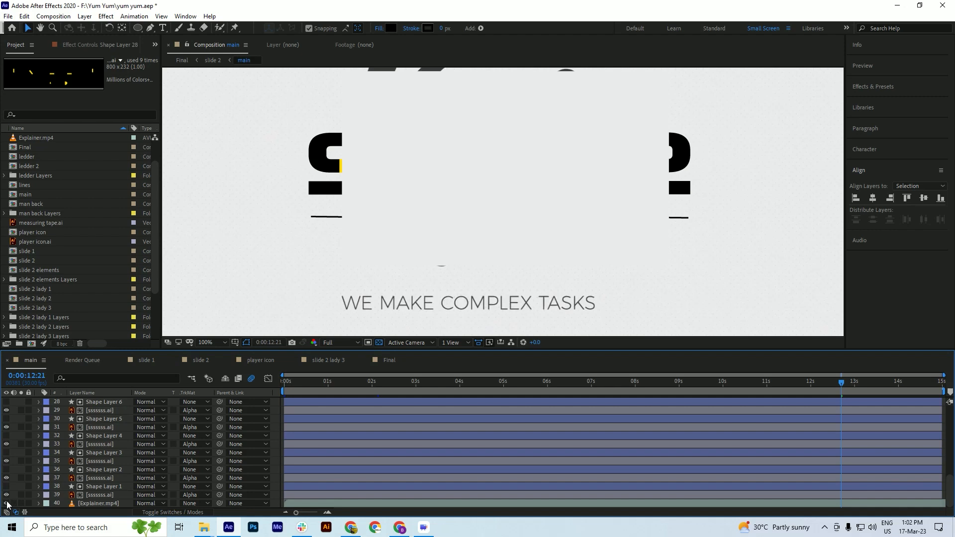
left_click(7, 503)
Fit the main composition in the viewer, display the Title/Action Safe guides and save the project
scroll(499, 197, "down", 1)
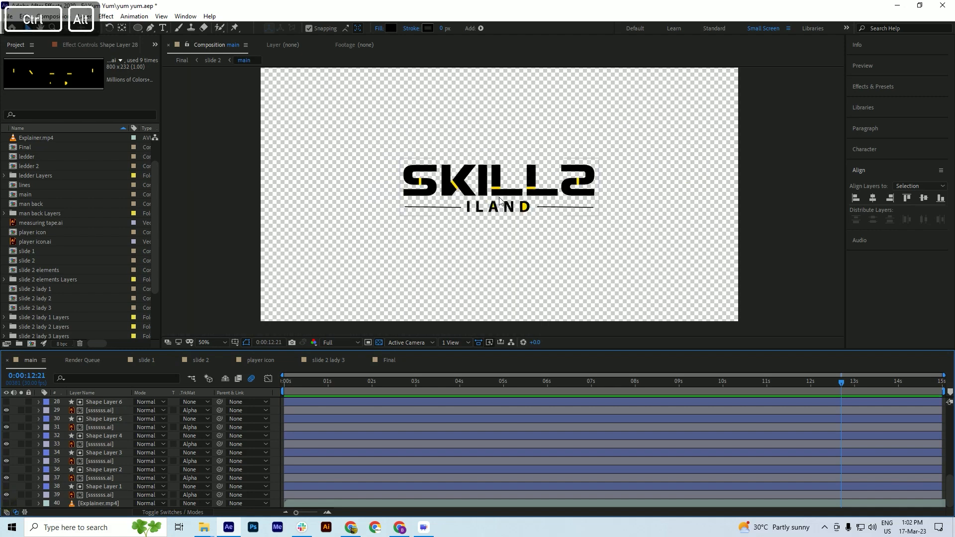
mouse_move(468, 252)
left_mouse_down()
mouse_move(458, 277)
mouse_move(460, 266)
left_mouse_up()
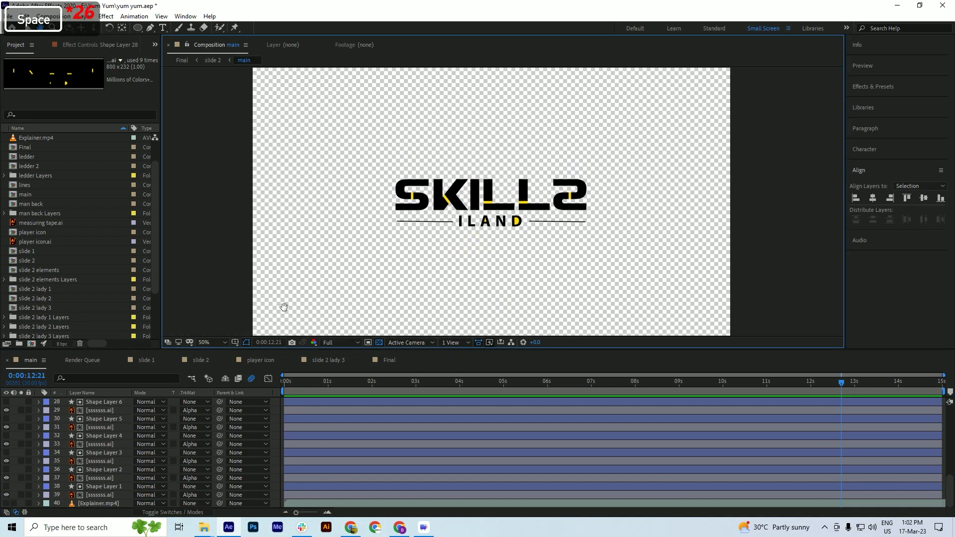
left_click(210, 342)
left_click(210, 166)
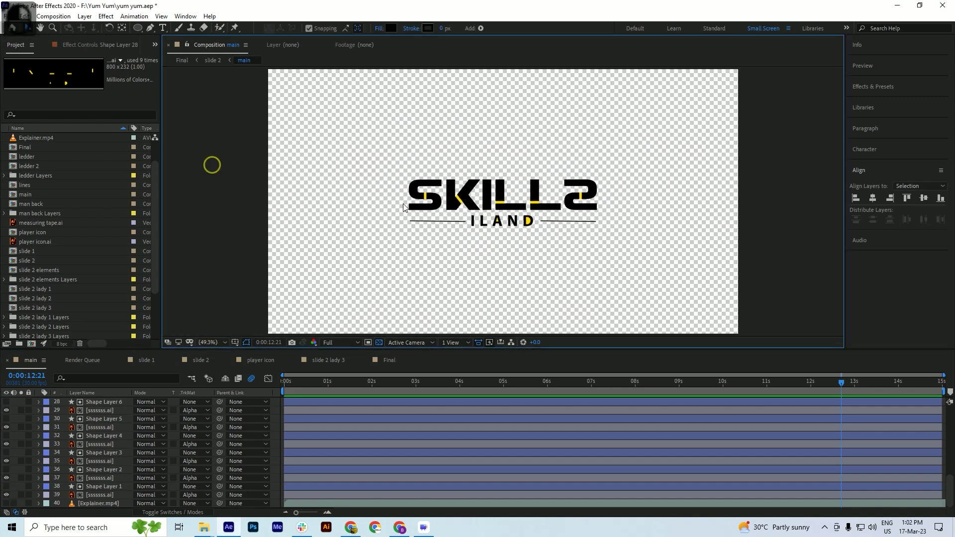
key("ctrl+s")
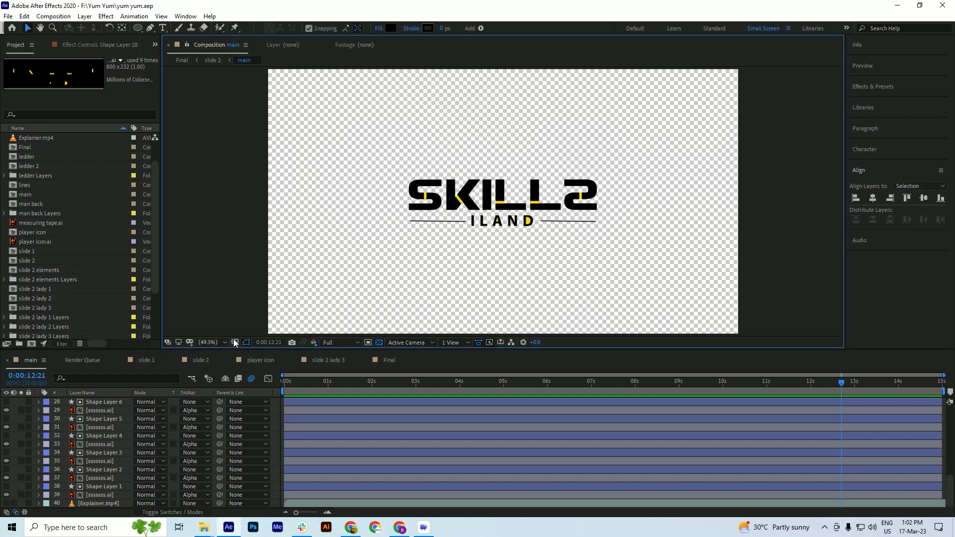
left_click(235, 343)
left_click(269, 350)
key("ctrl+s")
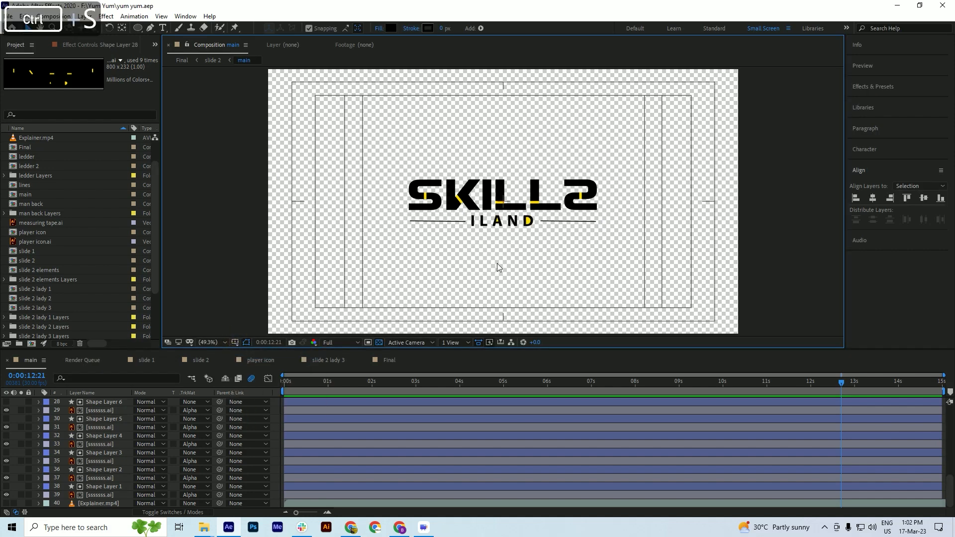
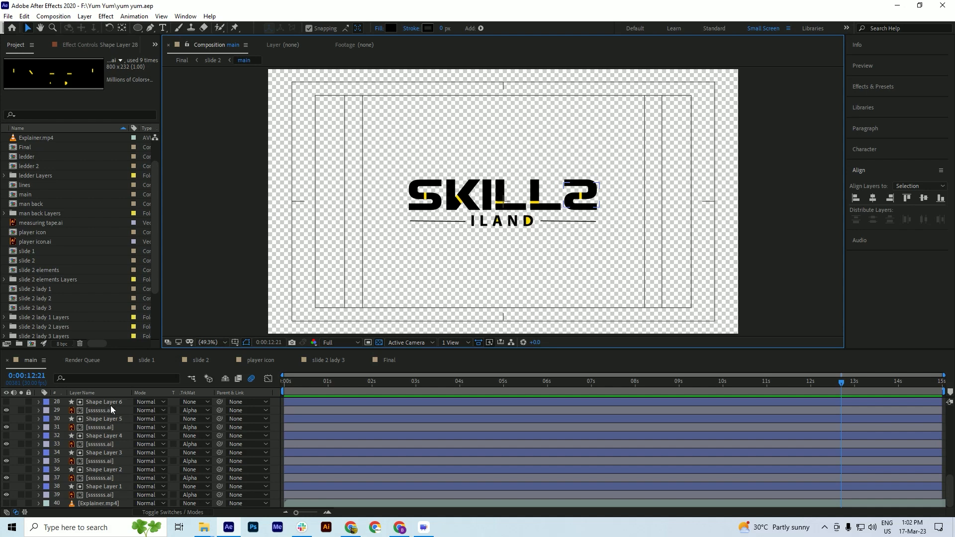
Create a new empty text layer in the main composition
right_click(15, 417)
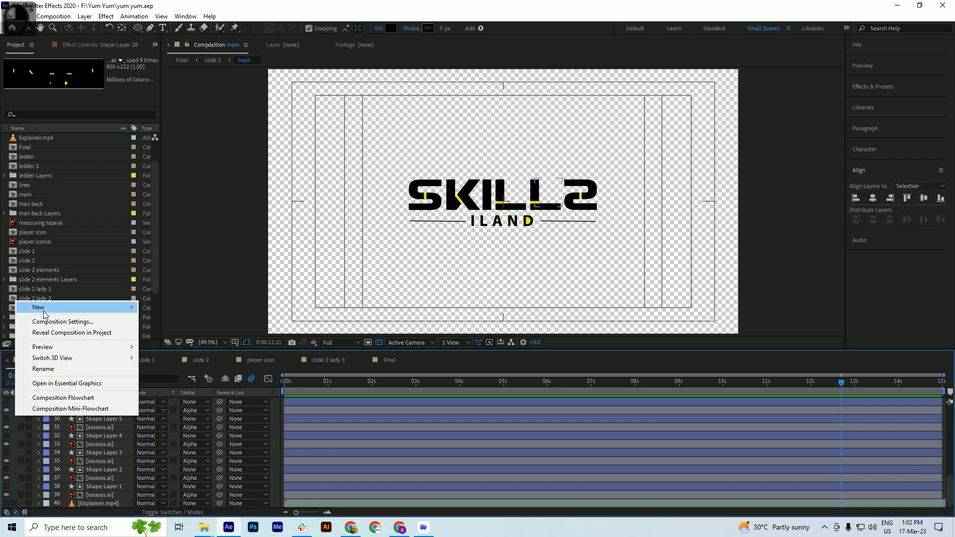
mouse_move(43, 309)
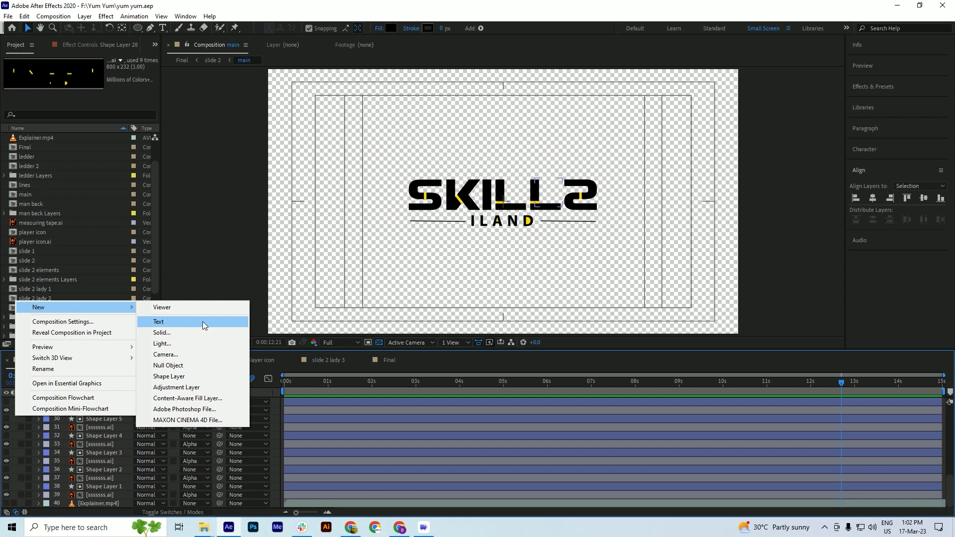
left_click(202, 322)
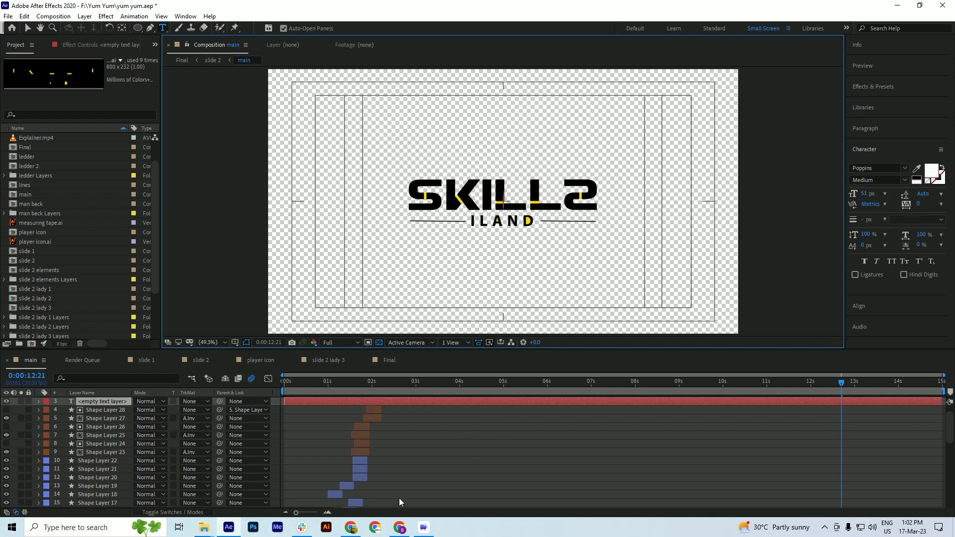
Make the Explainer.mp4 reference layer visible behind the logo and select the empty text layer
scroll(21, 472, "down", 10)
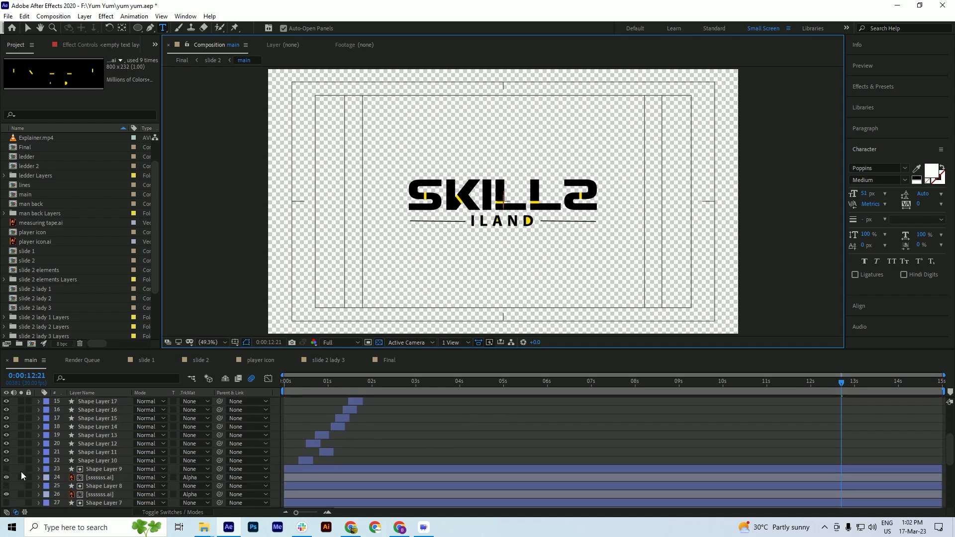
left_click(16, 483)
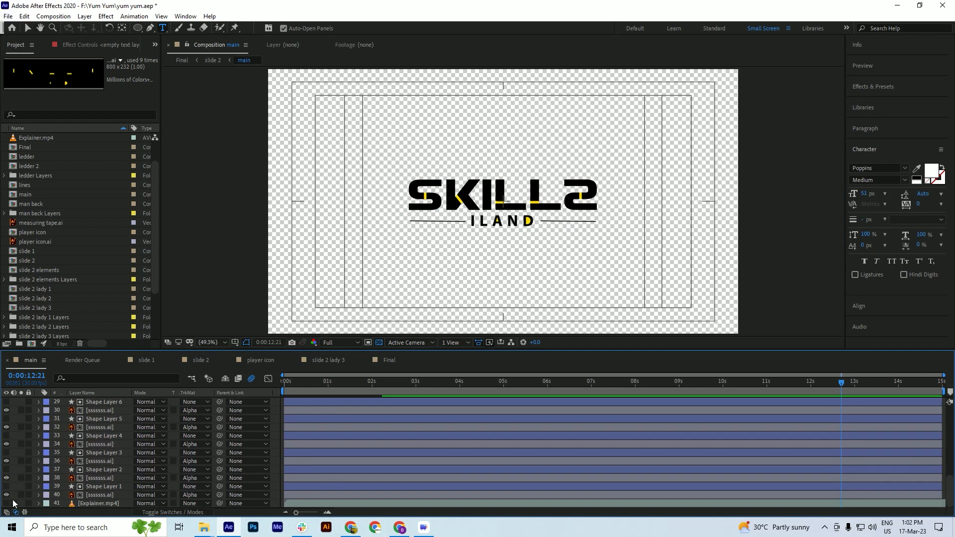
left_click(6, 503)
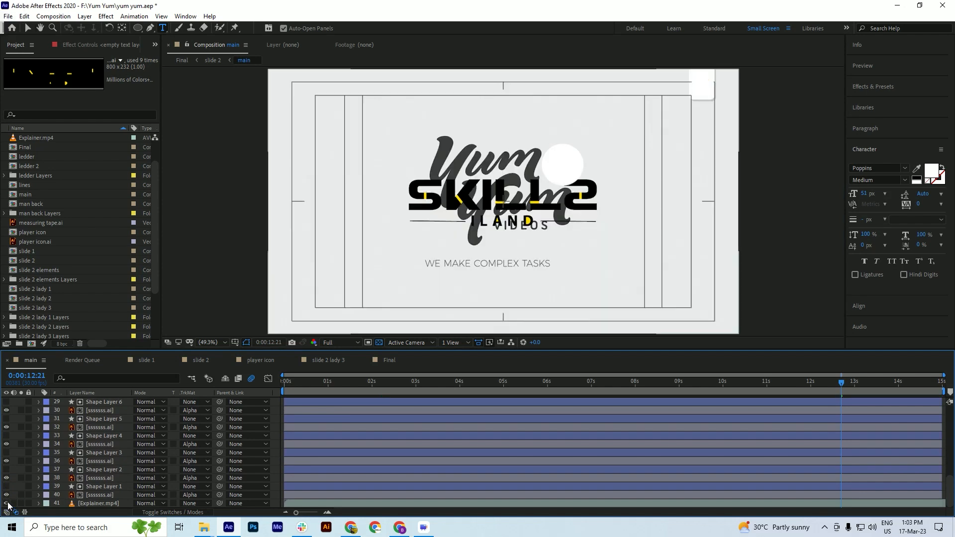
scroll(474, 429, "up", 10)
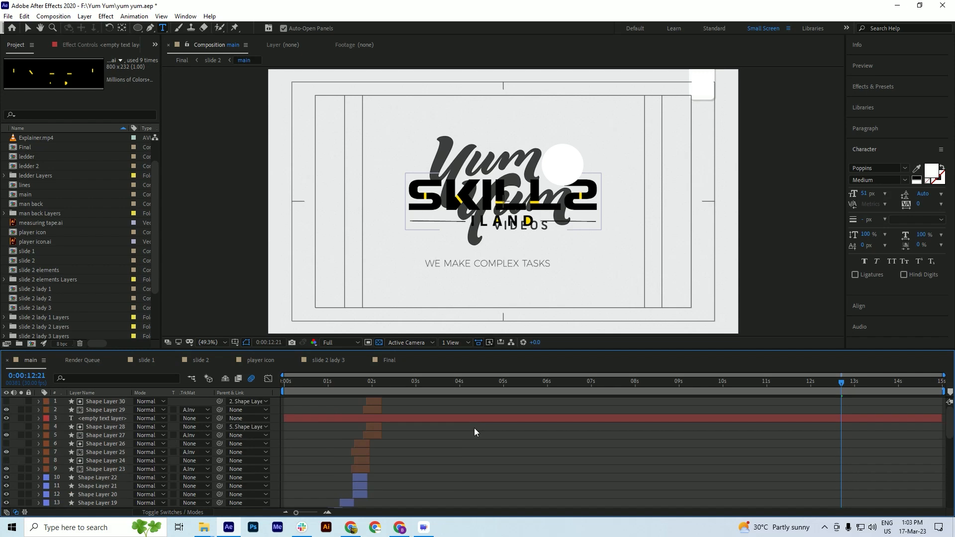
left_click(441, 419)
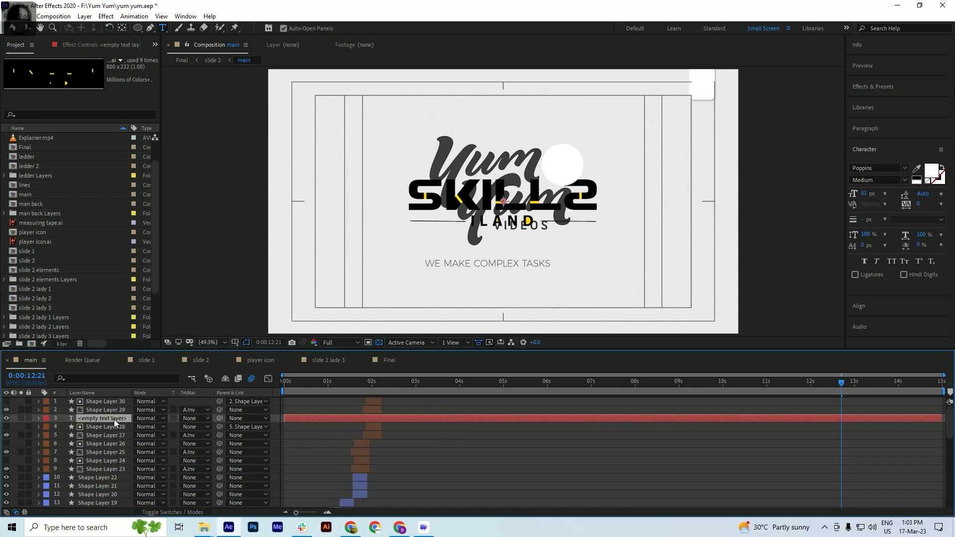
Bring the empty text layer to the front, enter "WE MAKE COMPLEX TASKS" as its text and save the project
left_click_drag(112, 416, 112, 400)
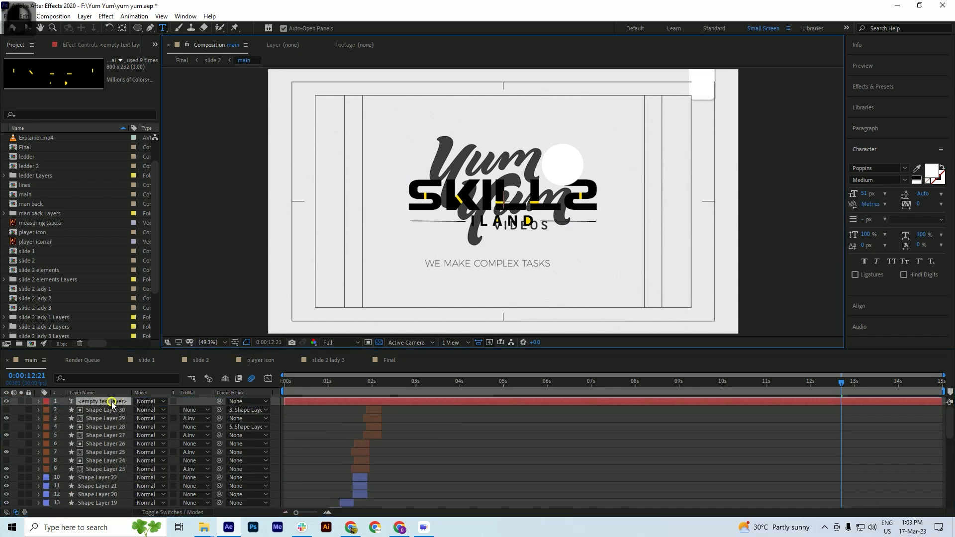
type("W")
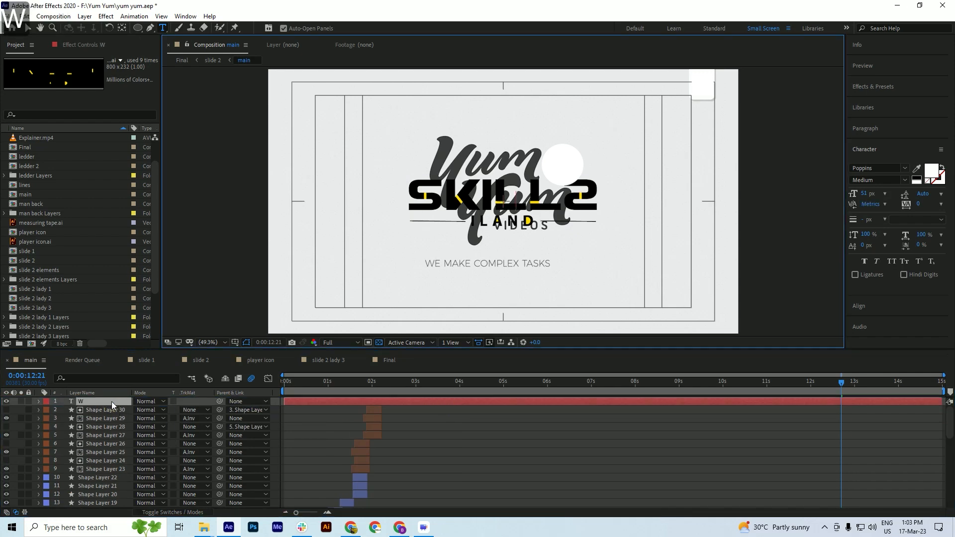
type("E MAKE ")
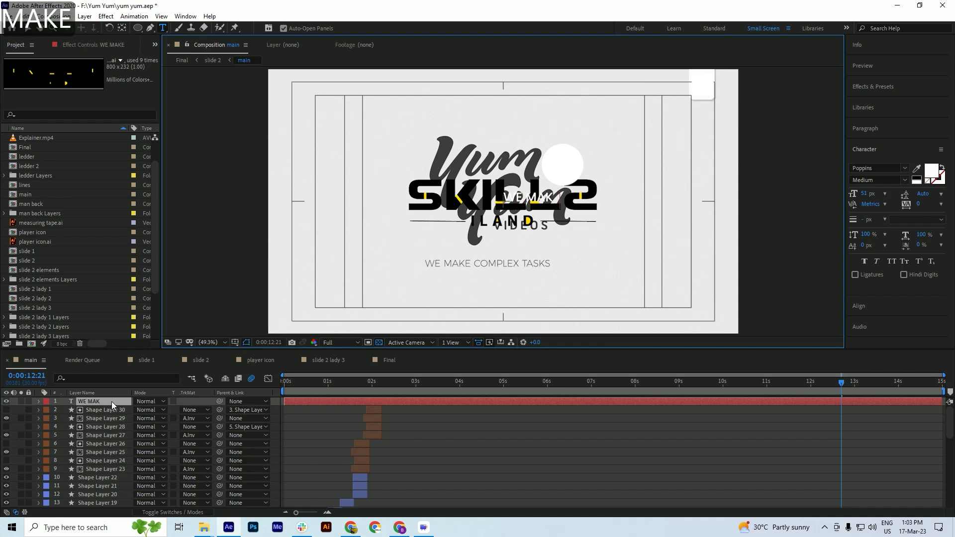
type("CO")
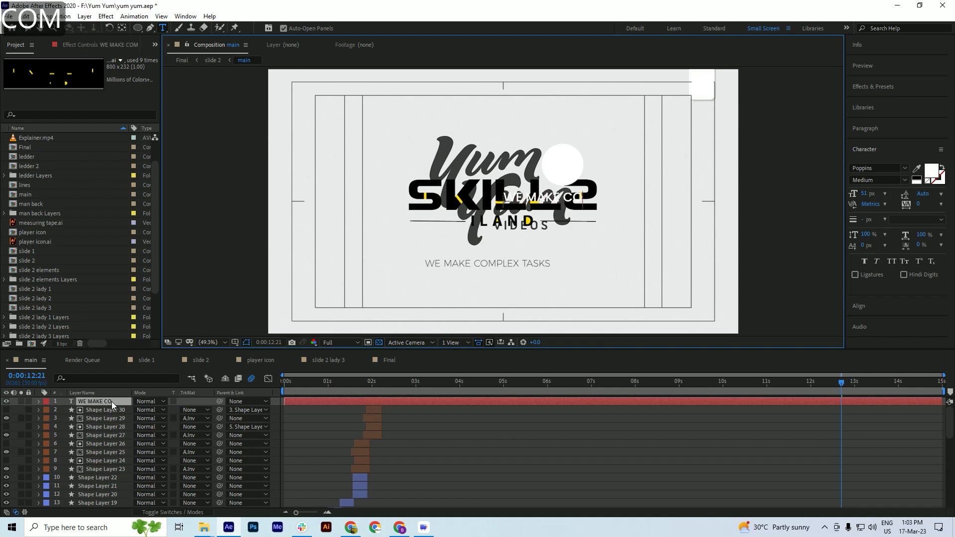
type("MPLEX ")
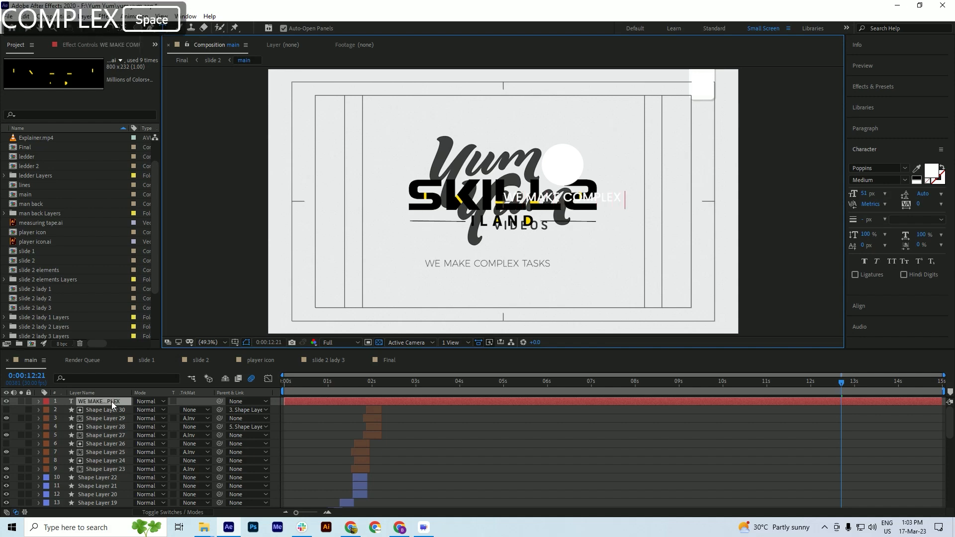
type("TASKS")
key("ctrl+s")
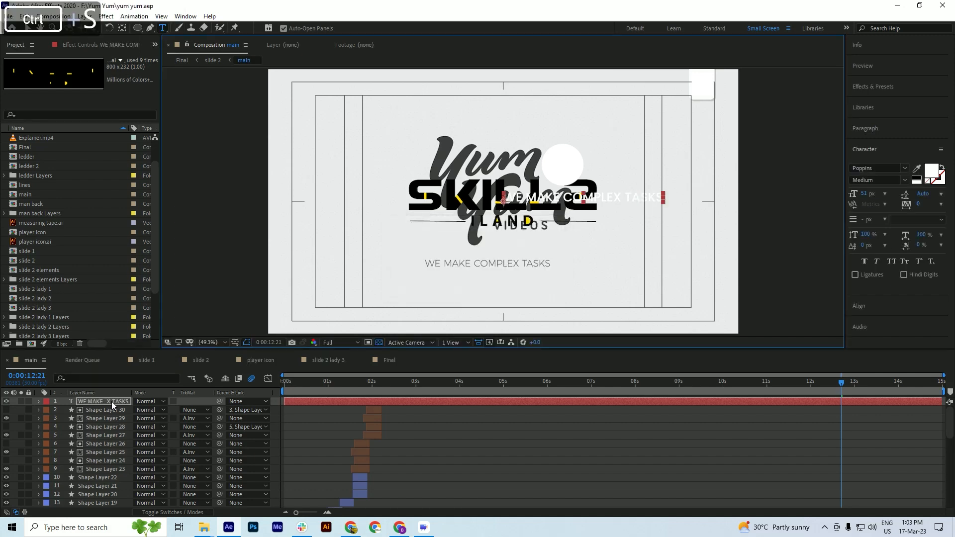
Move the new tagline text below the logo so it overlaps the reference video's tagline
key("v")
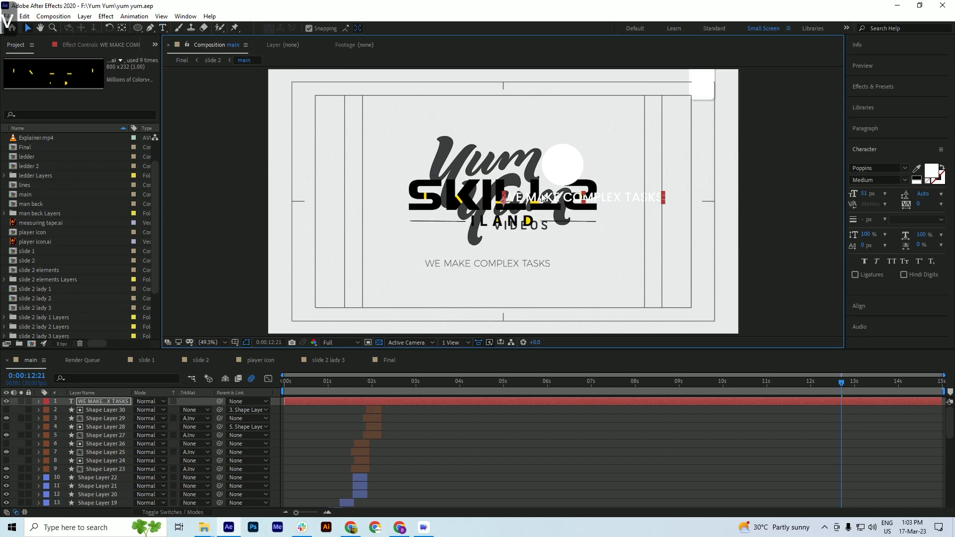
left_click_drag(541, 195, 458, 269)
scroll(489, 259, "up", 1)
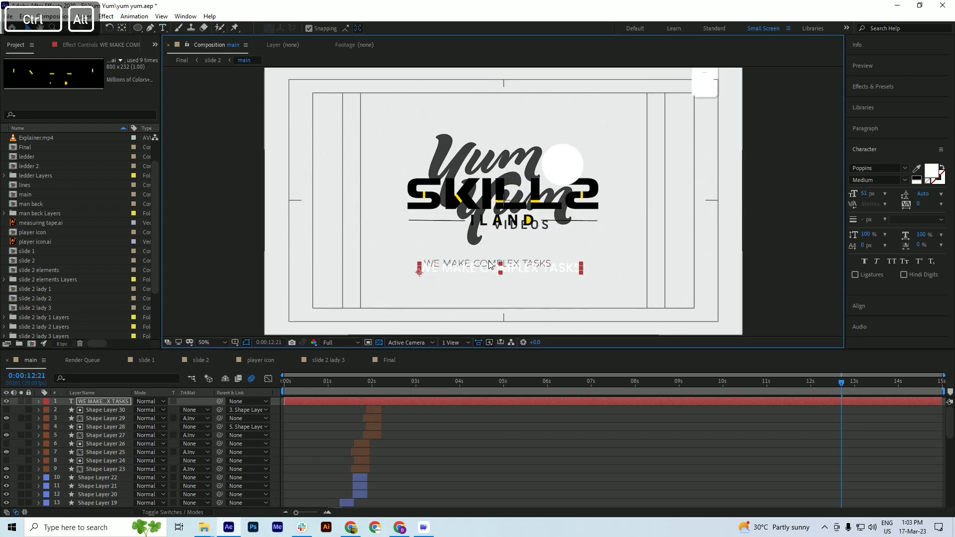
scroll(489, 262, "up", 3)
scroll(434, 247, "down", 2)
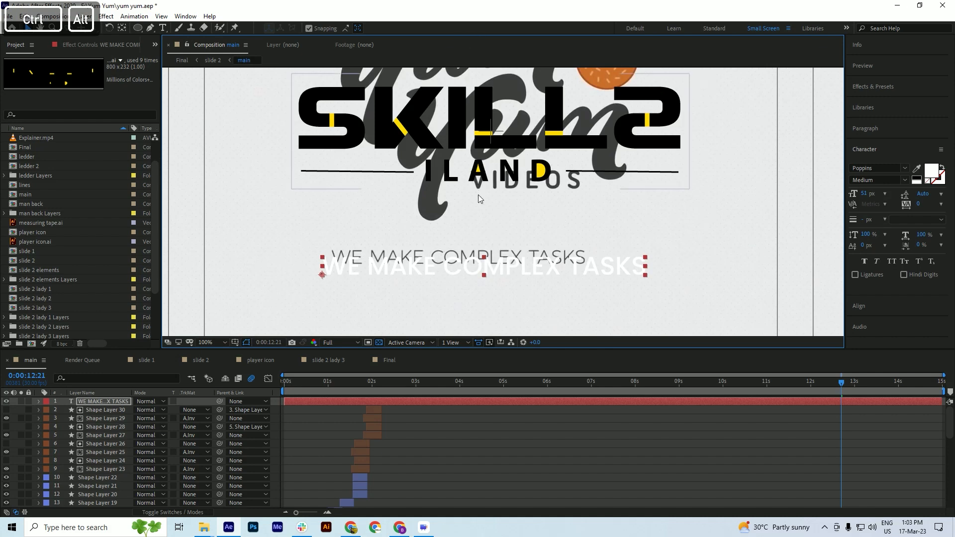
scroll(476, 189, "down", 1)
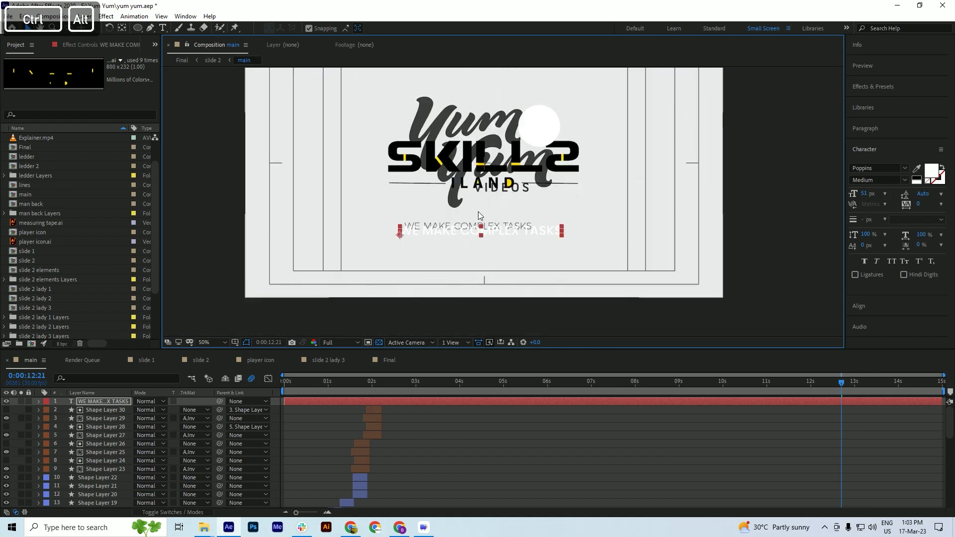
Set the tagline to the Regular font style at 35 px and save the project
left_click(901, 180)
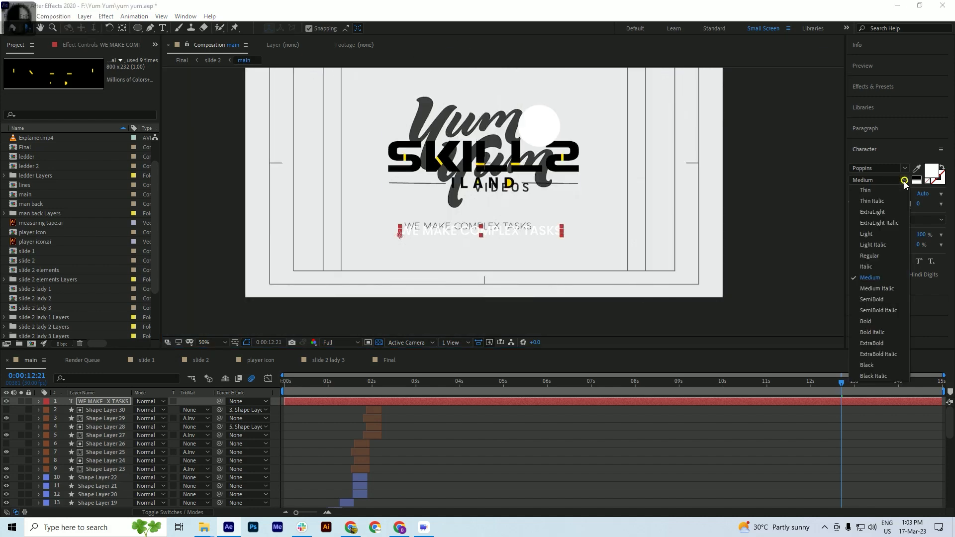
left_click(876, 255)
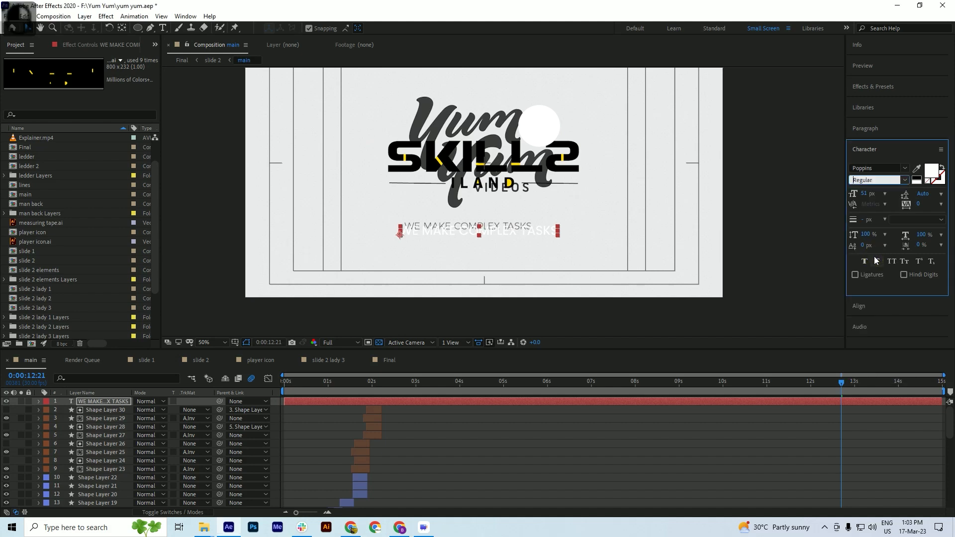
left_click_drag(868, 195, 859, 194)
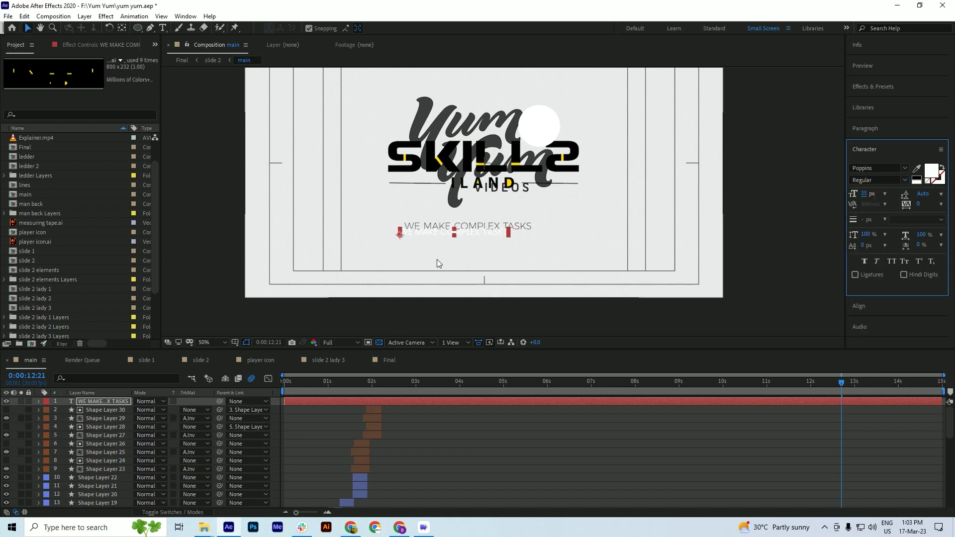
key("ctrl+s")
left_click(85, 393)
left_click(91, 402)
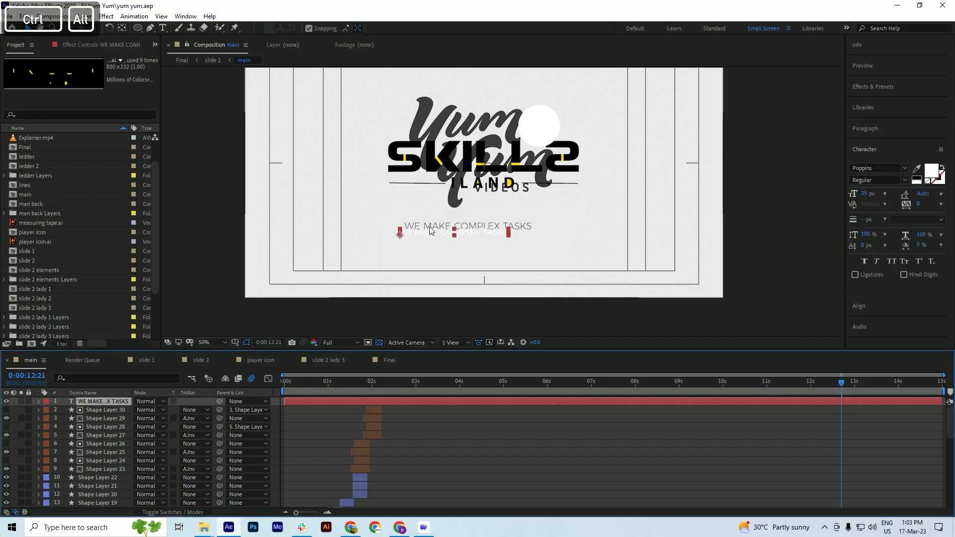
Nudge the tagline up toward the reference tagline's height, then hide the Explainer.mp4 layer
scroll(428, 231, "up", 2)
key("shift+Up")
key("shift+Up")
key("shift+Up")
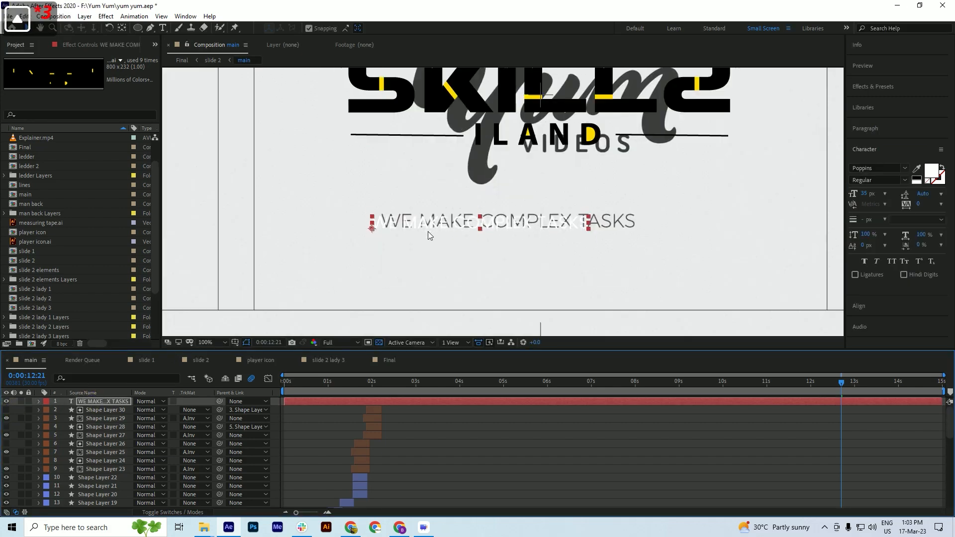
scroll(60, 443, "down", 9)
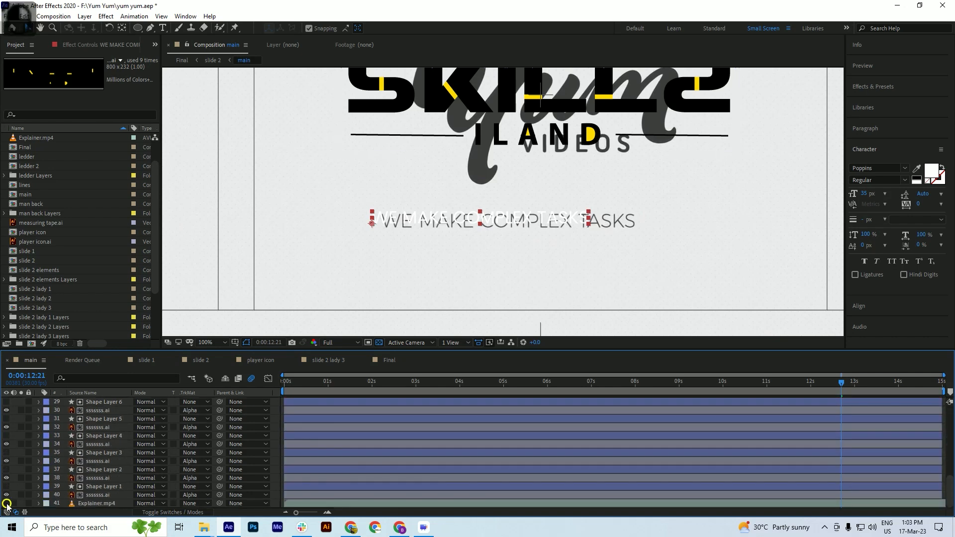
left_click(6, 504)
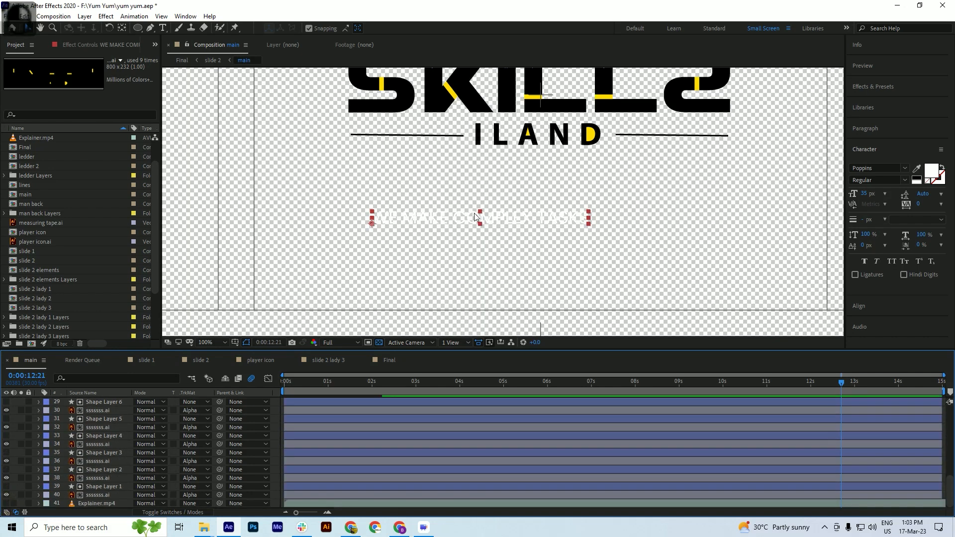
Check the tagline's legibility with the transparency grid off, then restore the grid
left_click(380, 343)
scroll(463, 234, "down", 2)
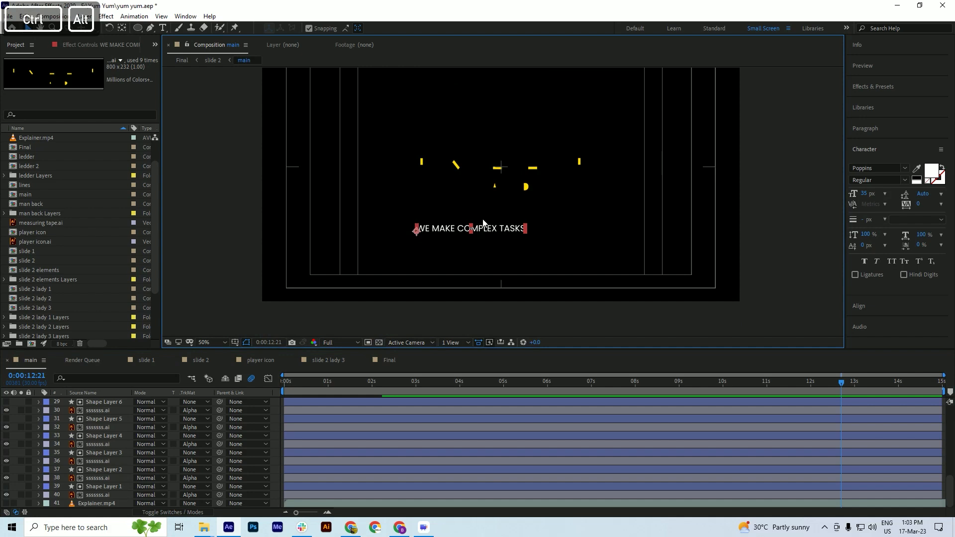
scroll(482, 222, "up", 2)
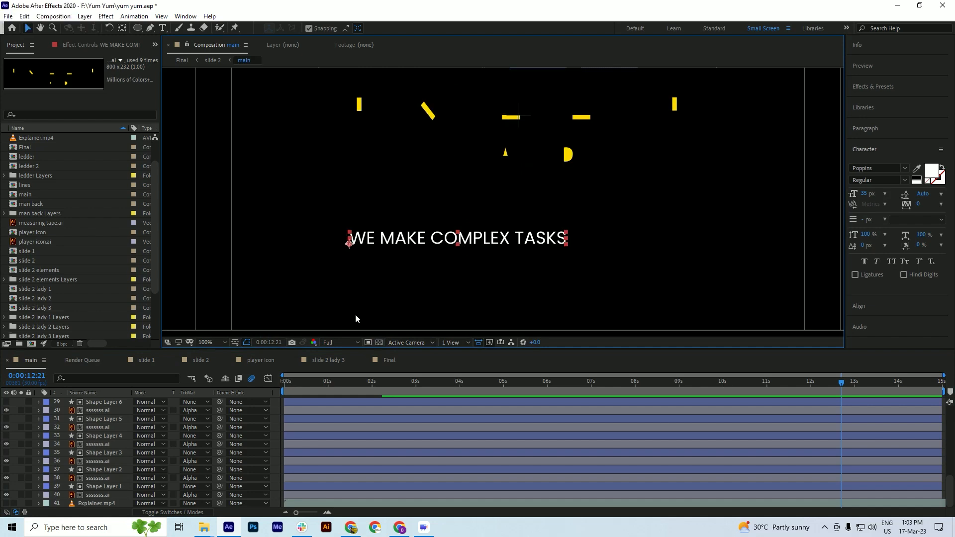
left_click(378, 343)
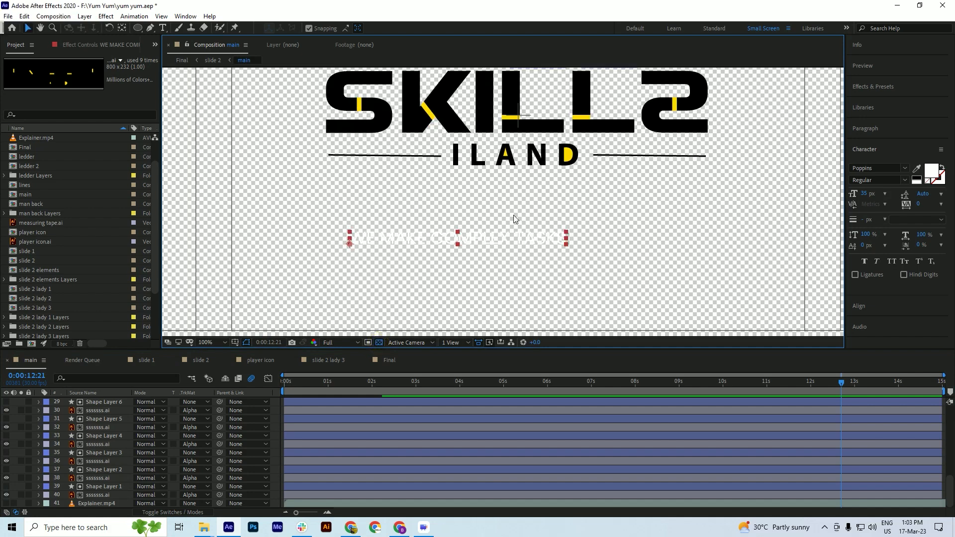
Move the tagline slightly closer to the ILAND line of the logo
left_click_drag(425, 244, 417, 221)
scroll(428, 213, "down", 1)
scroll(442, 205, "up", 1)
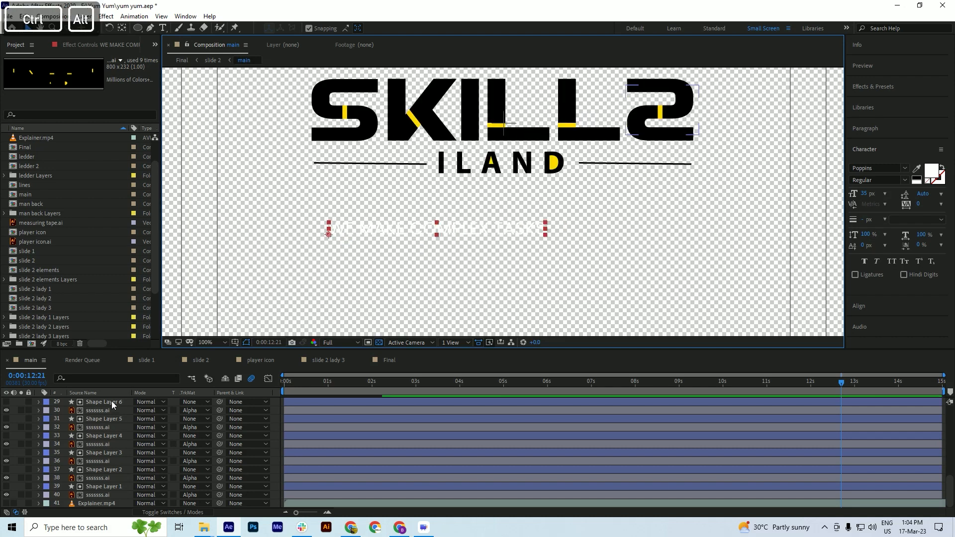
Set the tagline's text colour to black (000000) and save the project
left_click(933, 175)
left_click_drag(730, 227, 650, 325)
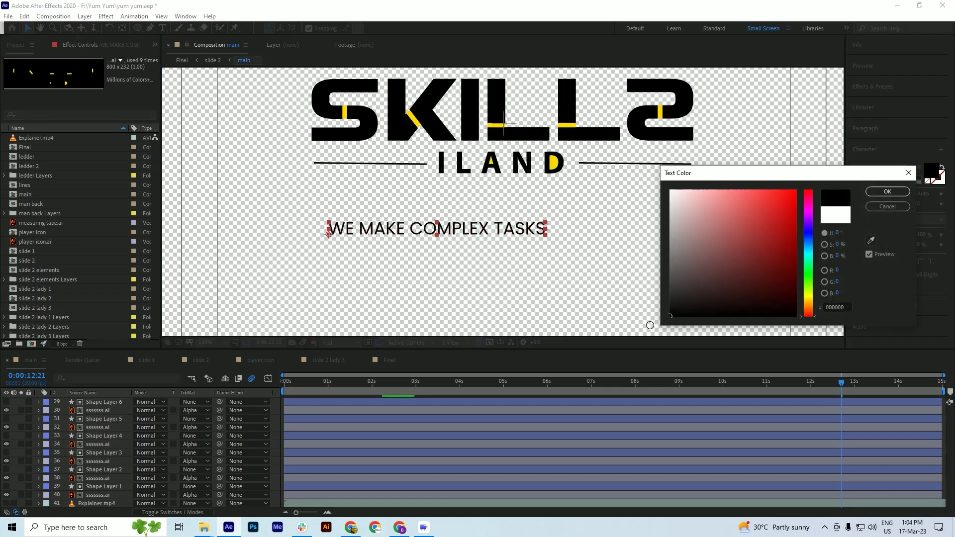
left_click(887, 192)
key("ctrl+s")
left_click(324, 260)
key("ctrl+s")
left_click(373, 226)
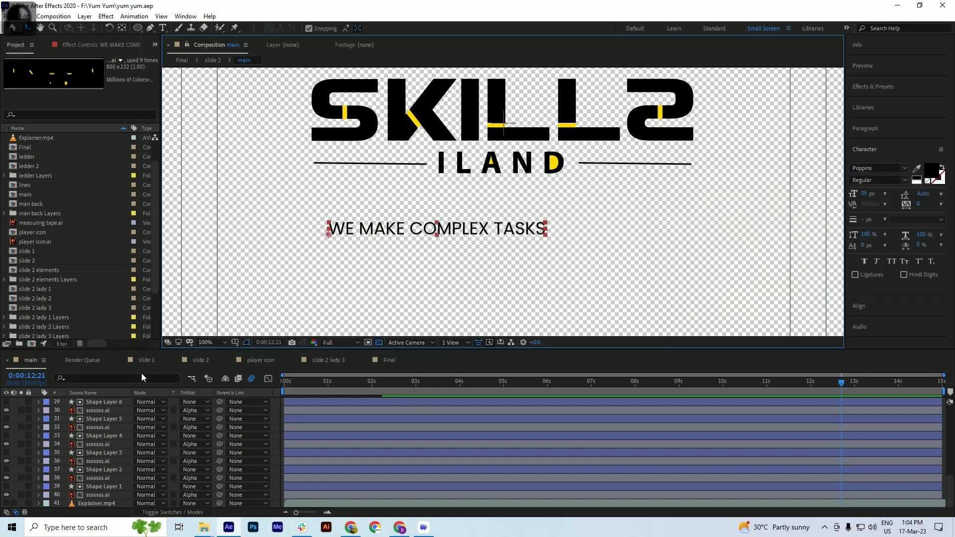
Duplicate the WE MAKE COMPLEX TASKS layer and shift the copy horizontally until it starts just after the original text
scroll(102, 433, "up", 10)
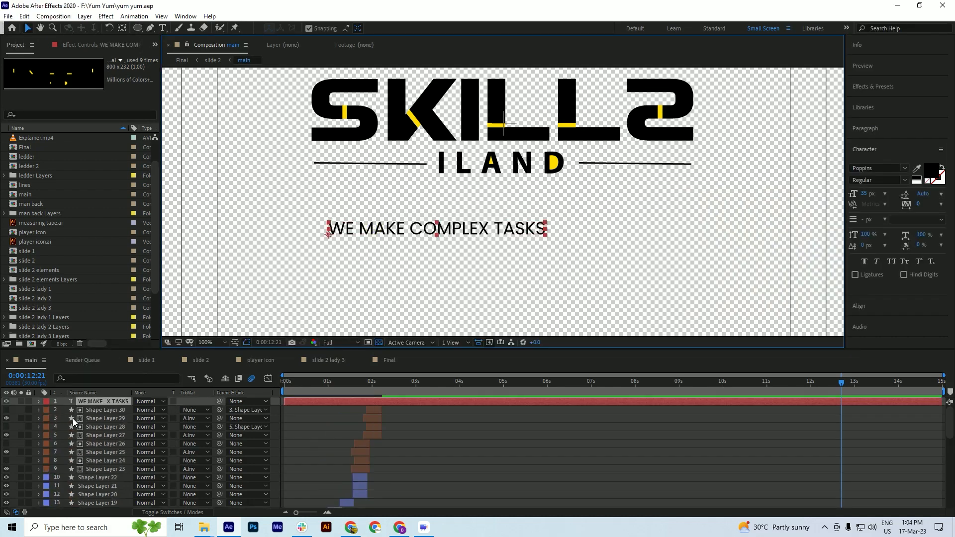
key("ctrl+d")
key("shift+Right")
key("shift+Right")
key("shift+Right")
key("shift+Right")
key("shift+Right")
key("shift+Right")
key("shift+Right")
key("shift+Right")
key("shift+Right")
key("shift+Right")
key("shift+Right")
key("shift+Right")
key("shift+Right")
key("shift+Right")
key("shift+Right")
key("shift+Right")
key("shift+Right")
key("shift+Right")
key("shift+Right")
key("shift+Right")
key("shift+Right")
key("shift+Right")
key("shift+Right")
key("shift+Right")
key("shift+Right")
key("shift+Right")
key("shift+Right")
key("shift+Right")
key("shift+Right")
key("shift+Right")
key("shift+Right")
key("shift+Right")
key("shift+Right")
key("shift+Right")
key("shift+Right")
key("shift+Right")
key("shift+Right")
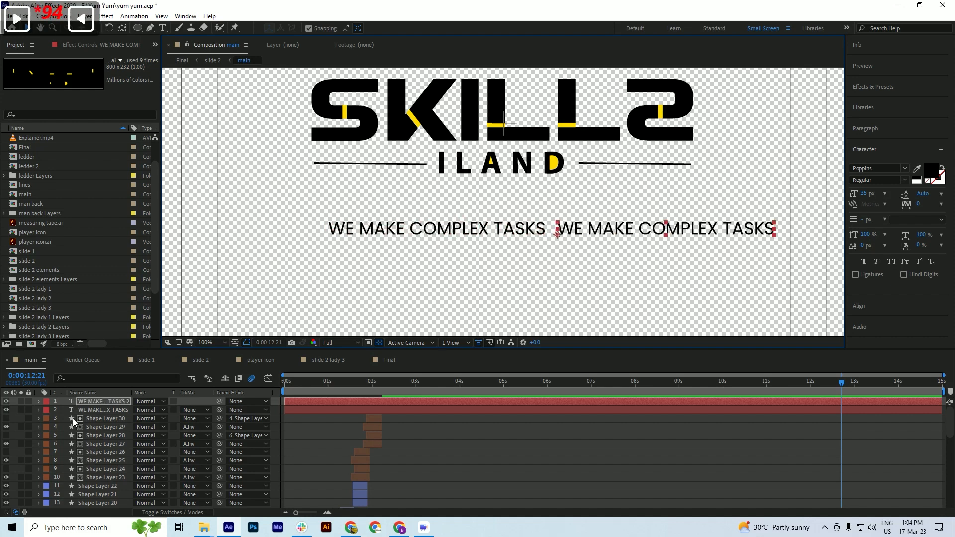
Replace the duplicated text with "easy" and save the project
double_click(595, 232)
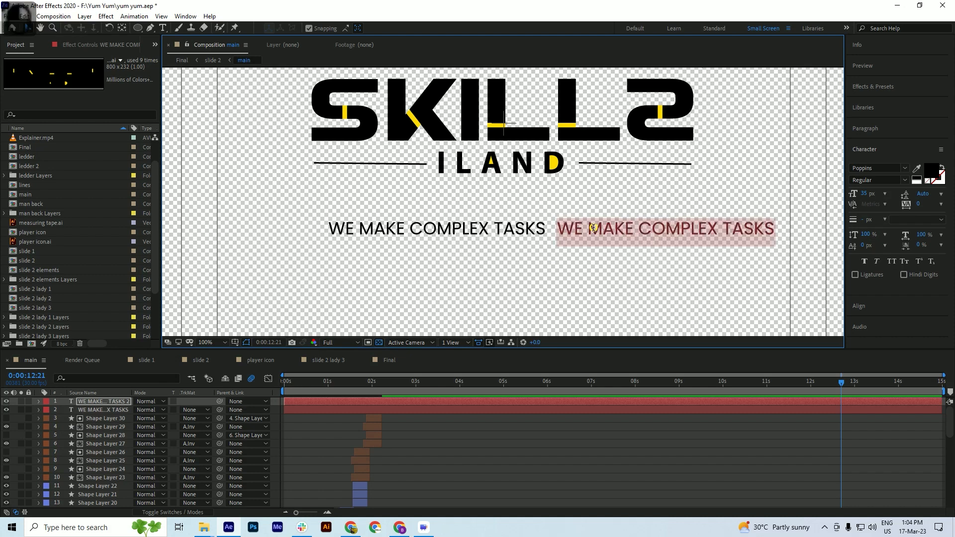
type("easy")
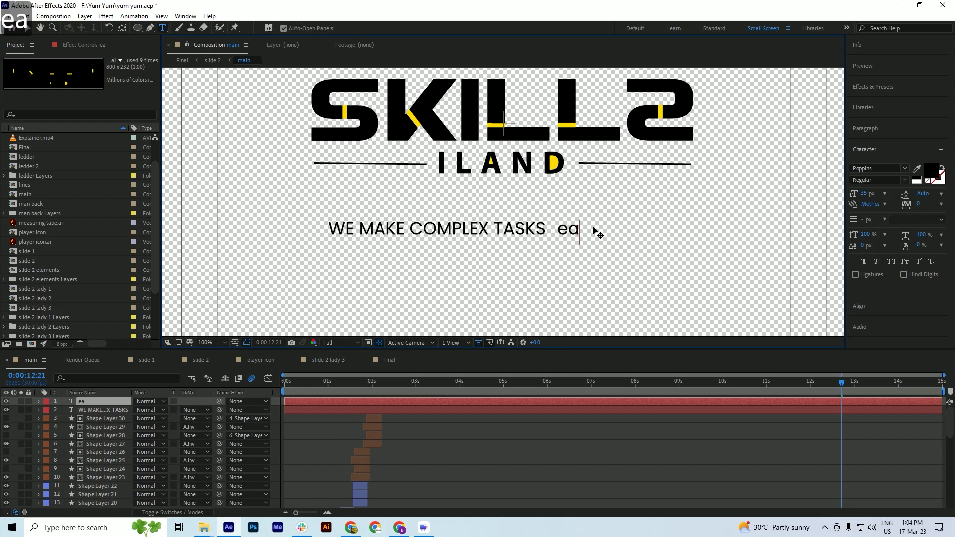
key("ctrl+s")
Try Pristina on the word "easy", settle on the Script MT Bold font and save the project
left_click(905, 169)
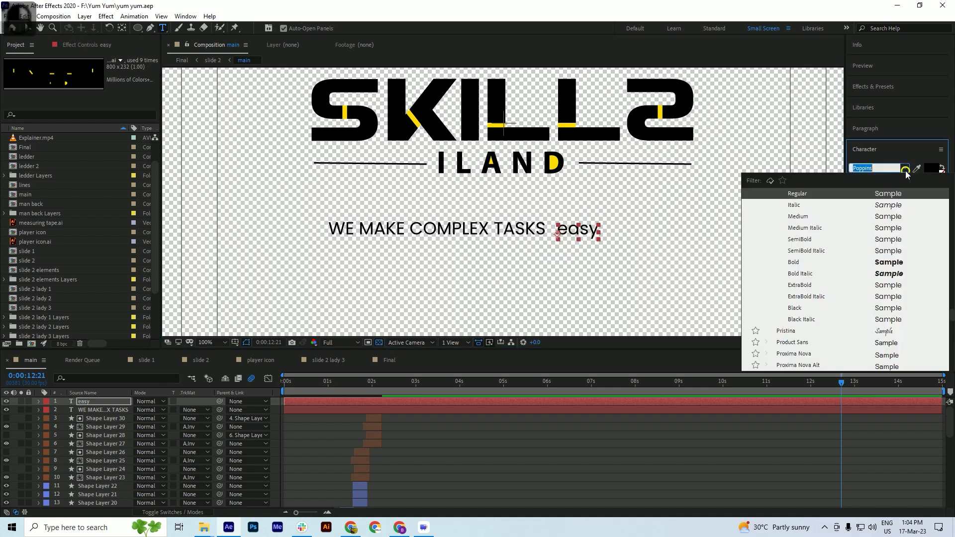
left_click(886, 332)
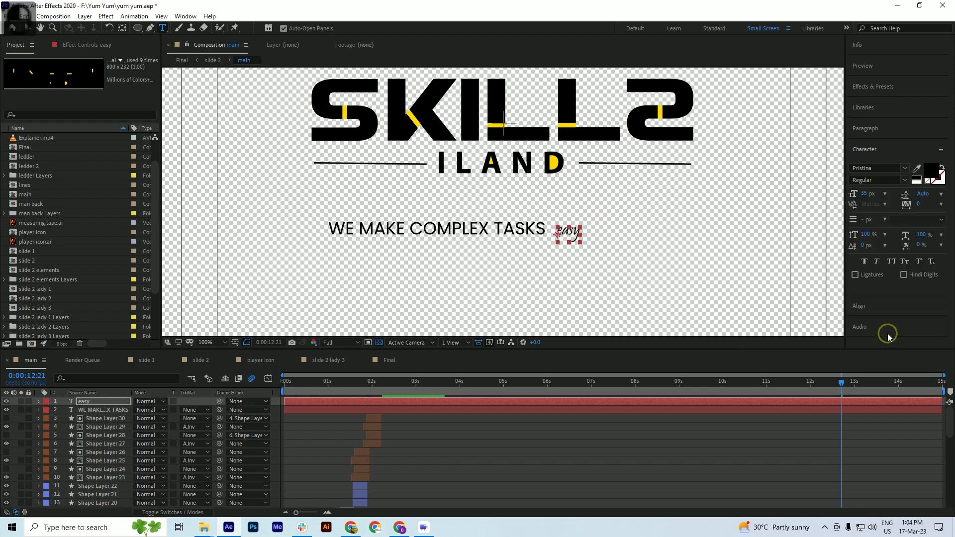
left_click(905, 168)
left_click(906, 169)
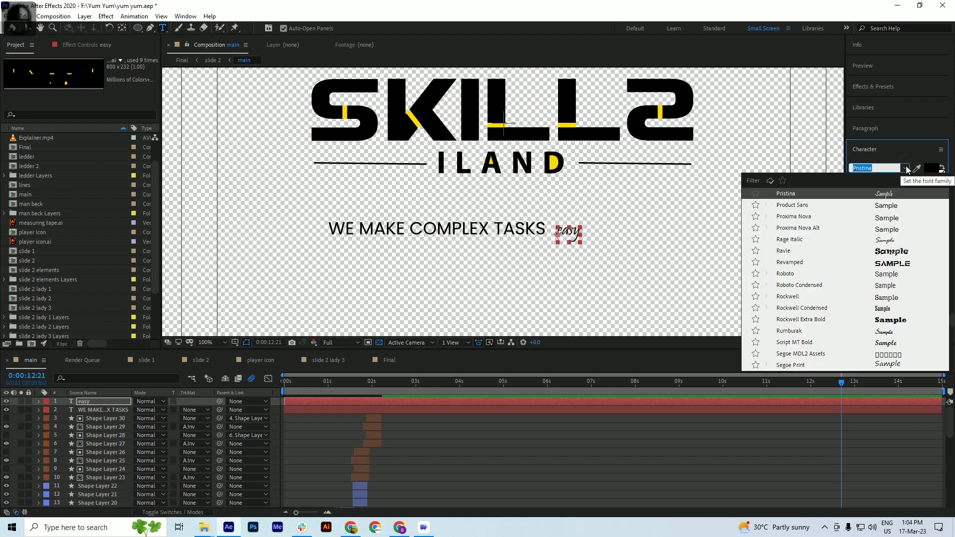
scroll(909, 281, "down", 2)
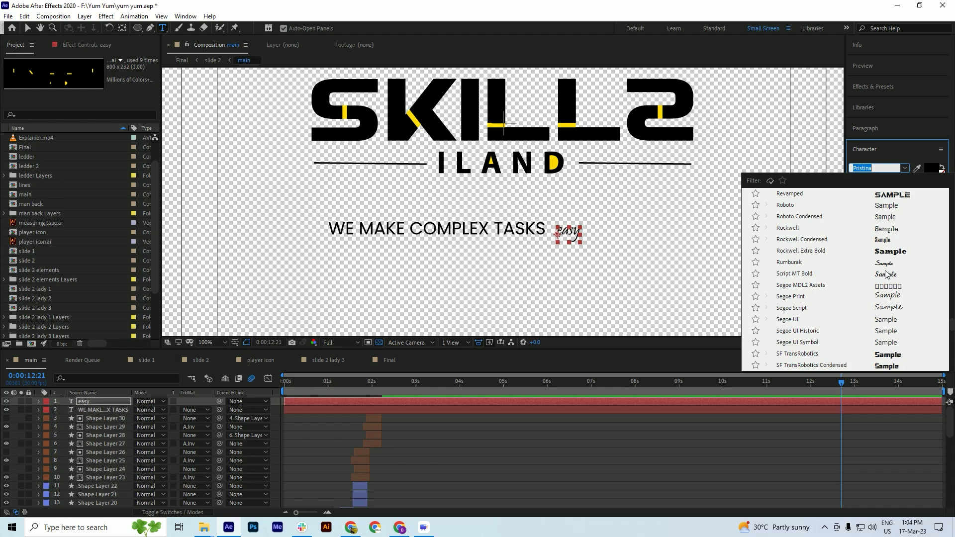
left_click(885, 274)
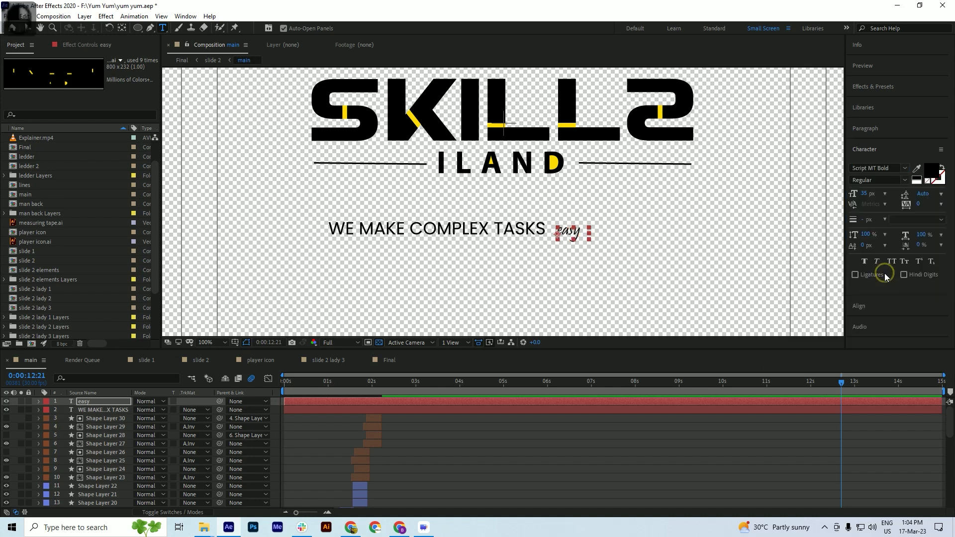
left_click(904, 181)
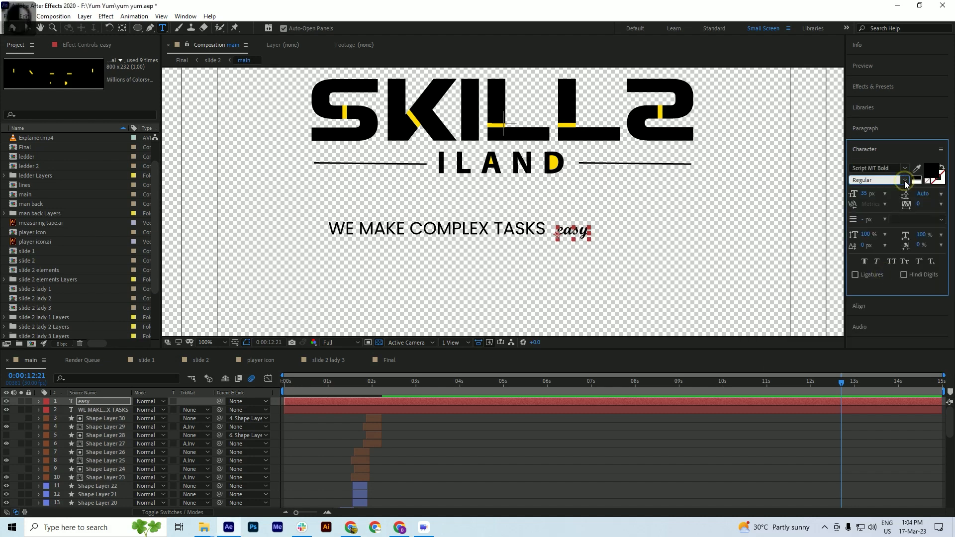
left_click(15, 413)
key("ctrl+s")
Enlarge the word "easy" to a font size of 53.2 px and save the project
scroll(564, 236, "up", 1)
scroll(575, 228, "up", 1)
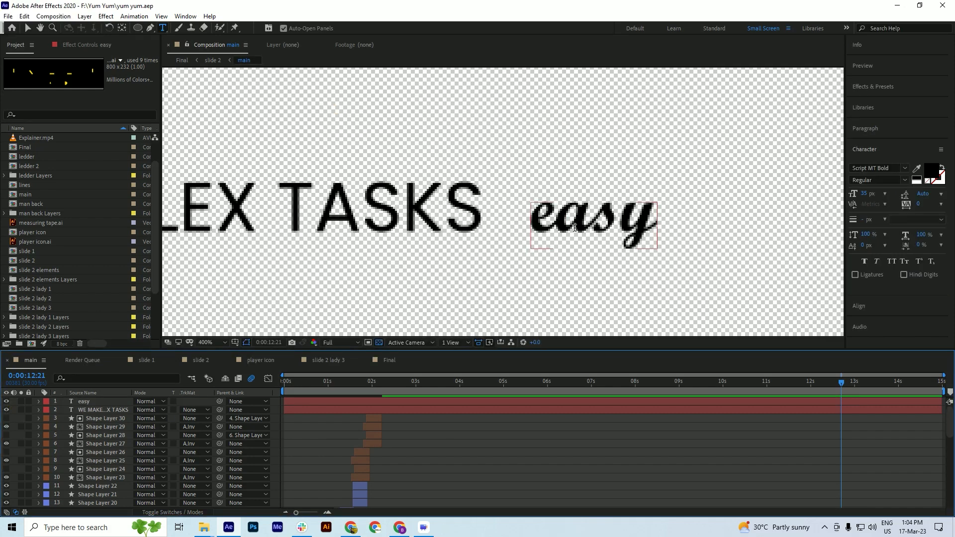
left_click_drag(865, 193, 885, 194)
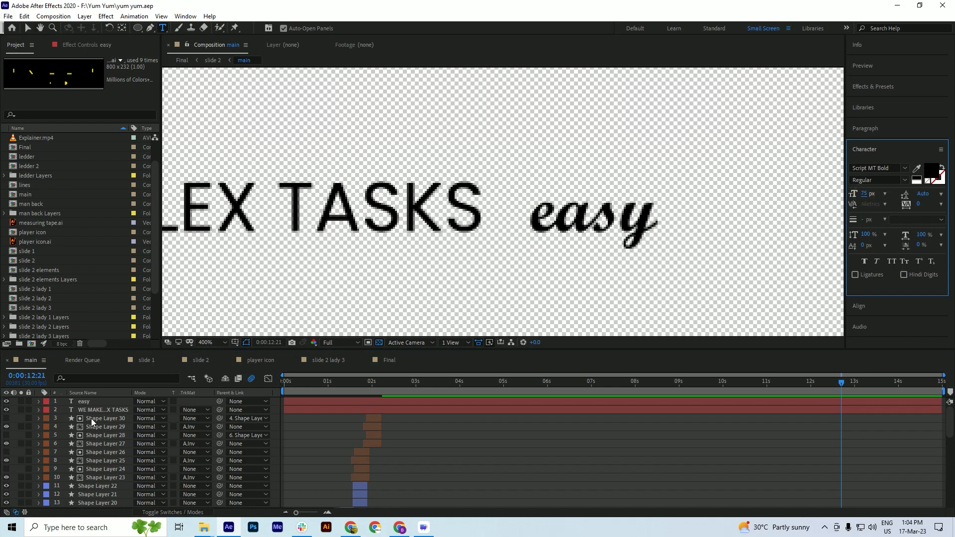
left_click(84, 401)
left_click_drag(868, 195, 881, 194)
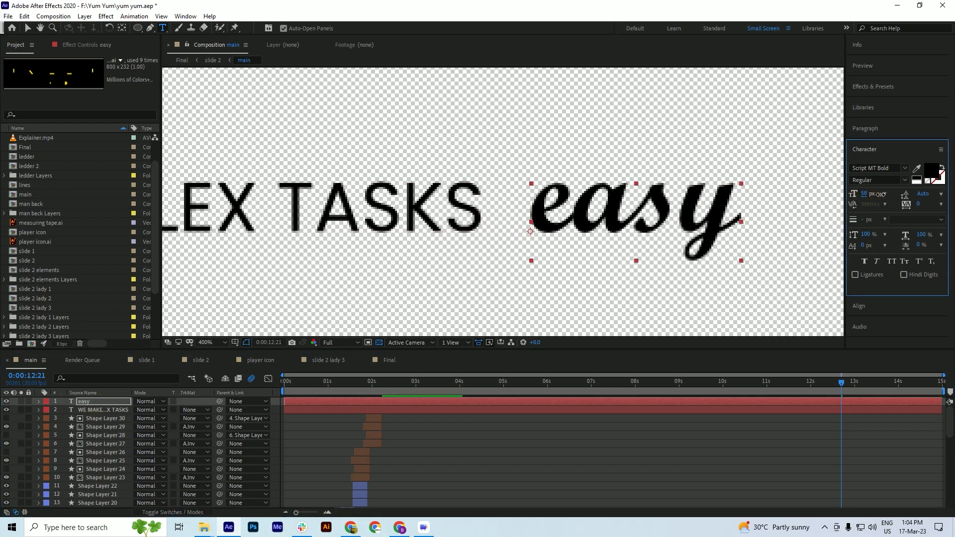
scroll(474, 233, "down", 2)
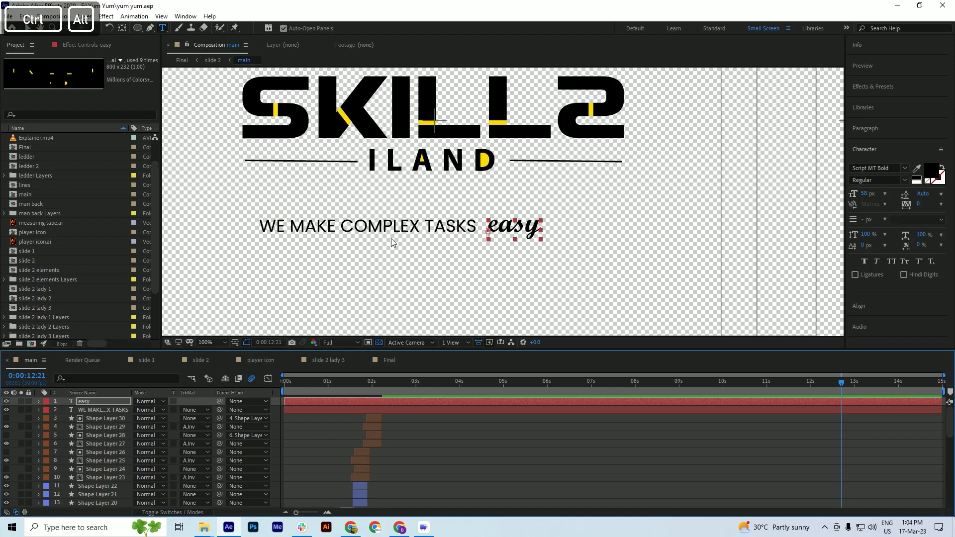
left_click_drag(866, 194, 845, 199)
key("ctrl+s")
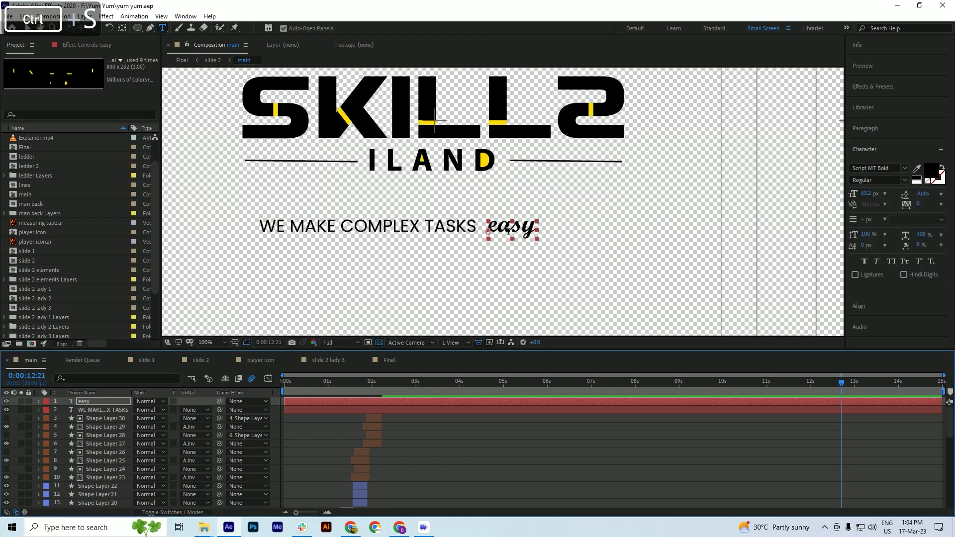
Nudge the word "easy" up by two small increments to align it with the tagline, and save the project
key("Up")
key("Up")
key("Up")
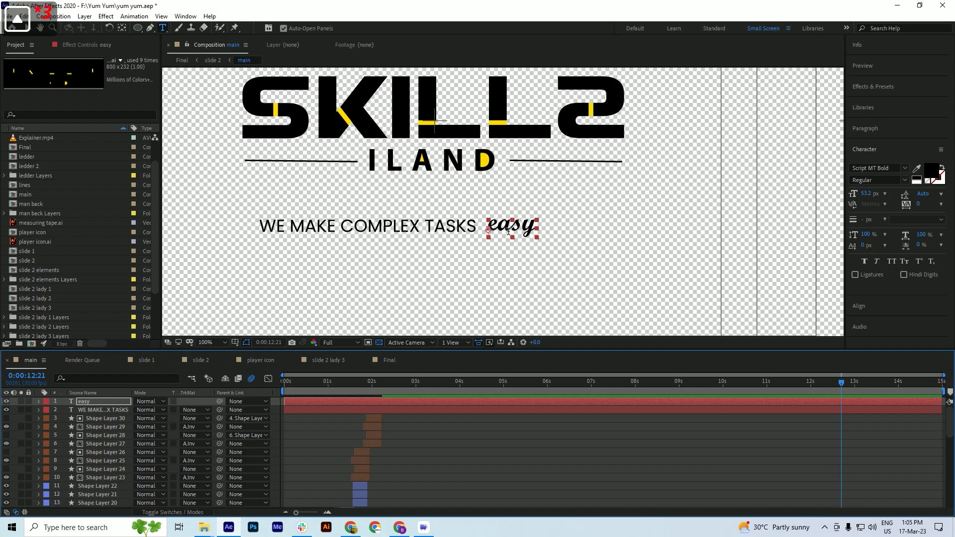
key("Down")
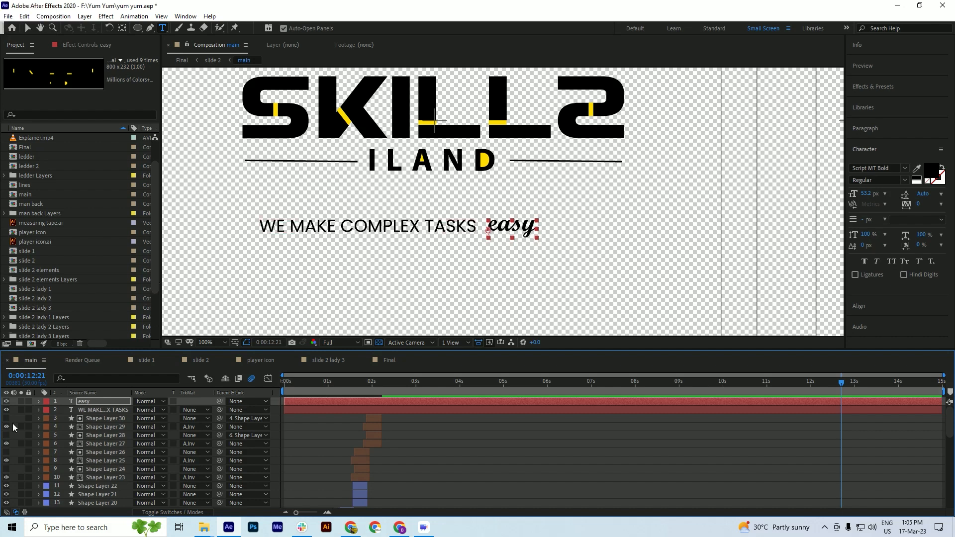
key("ctrl+s")
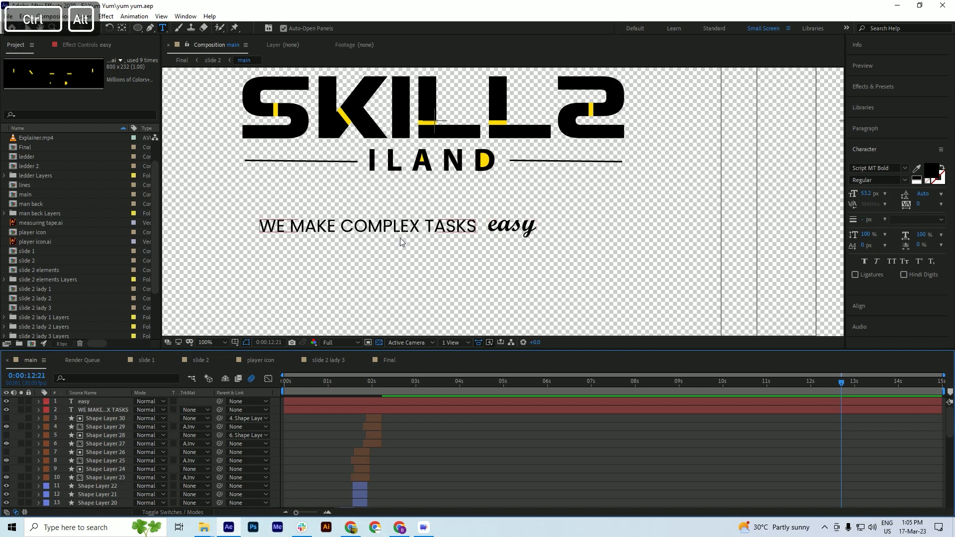
Select both tagline text layers together, shift them right until roughly centred under the logo, and save the project
scroll(400, 238, "down", 2)
scroll(344, 236, "up", 2)
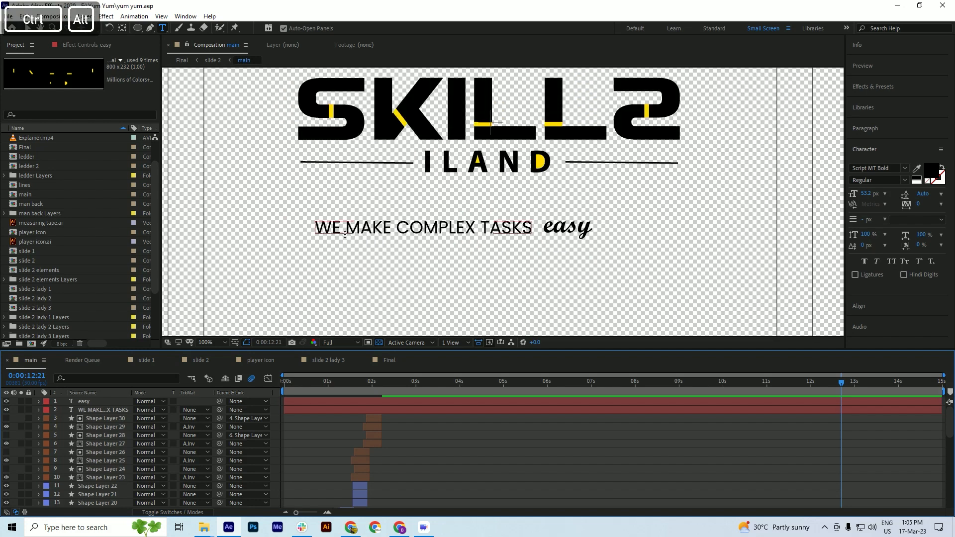
key("v")
left_click_drag(286, 215, 608, 246)
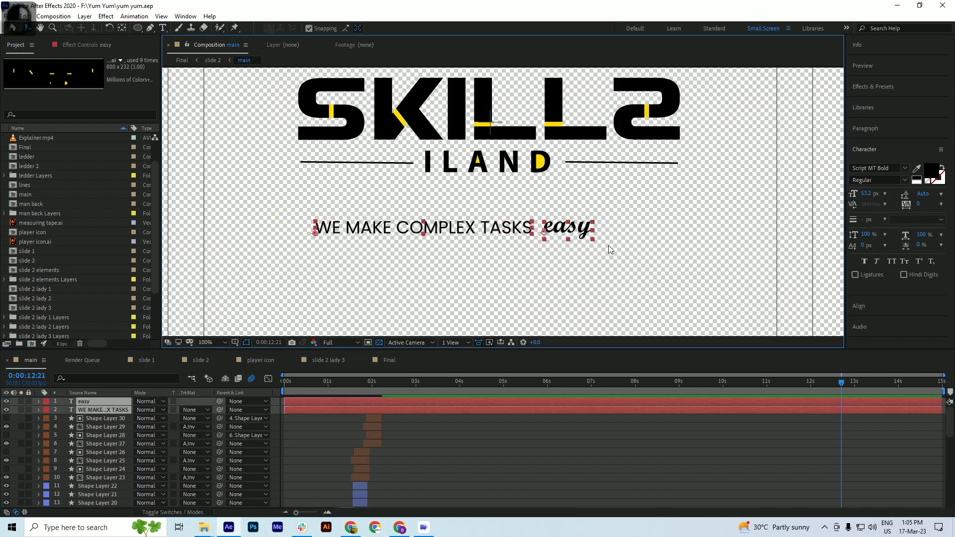
key("shift+Right")
key("shift+Right")
key("shift+Right")
key("shift+Right")
key("shift+Right")
key("shift+Right")
key("shift+Right")
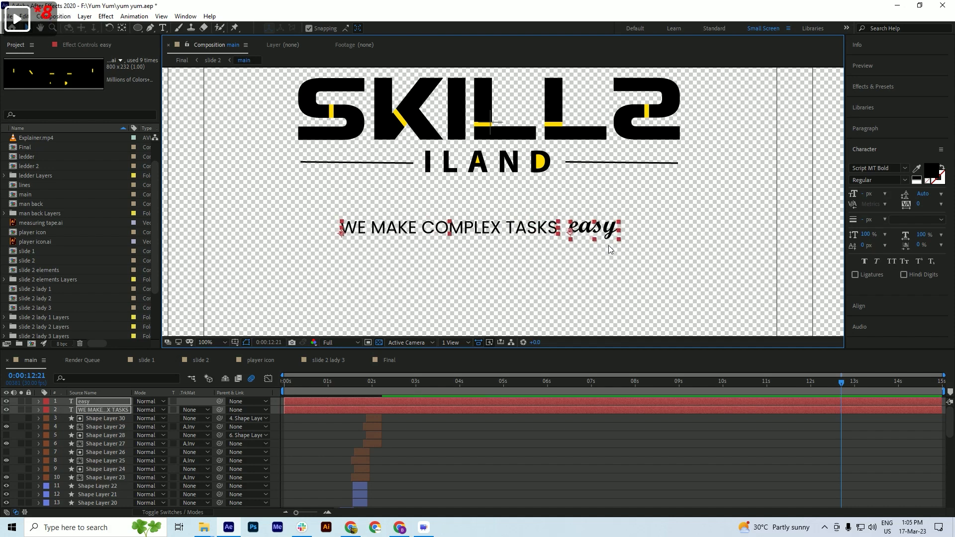
key("ctrl+s")
Trim the start of the WE MAKE COMPLEX TASKS layer to 0:00:02:03 and save the project
left_click_drag(412, 385, 376, 407)
key("ctrl+s")
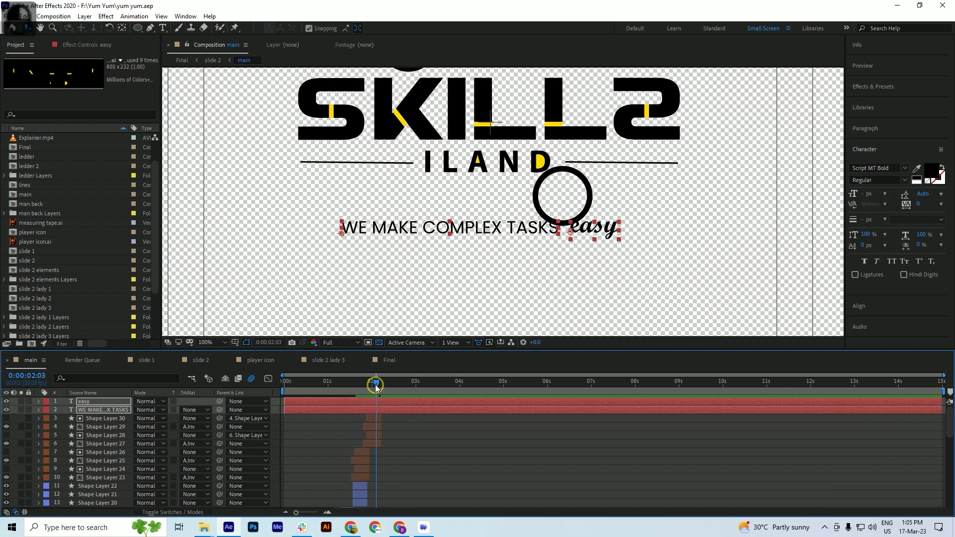
left_click(343, 421)
left_click(394, 409)
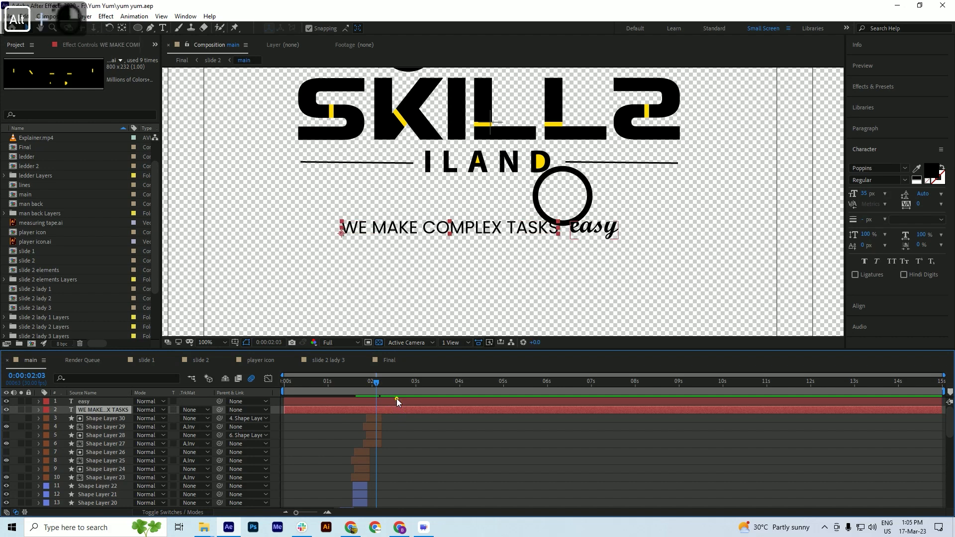
left_click(396, 398, "alt")
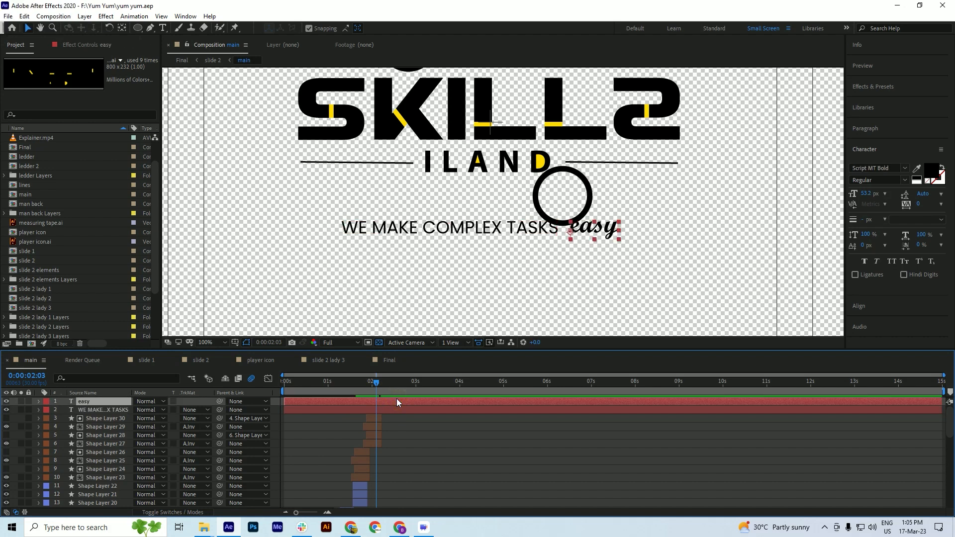
left_click(395, 409)
key("alt+bracketleft")
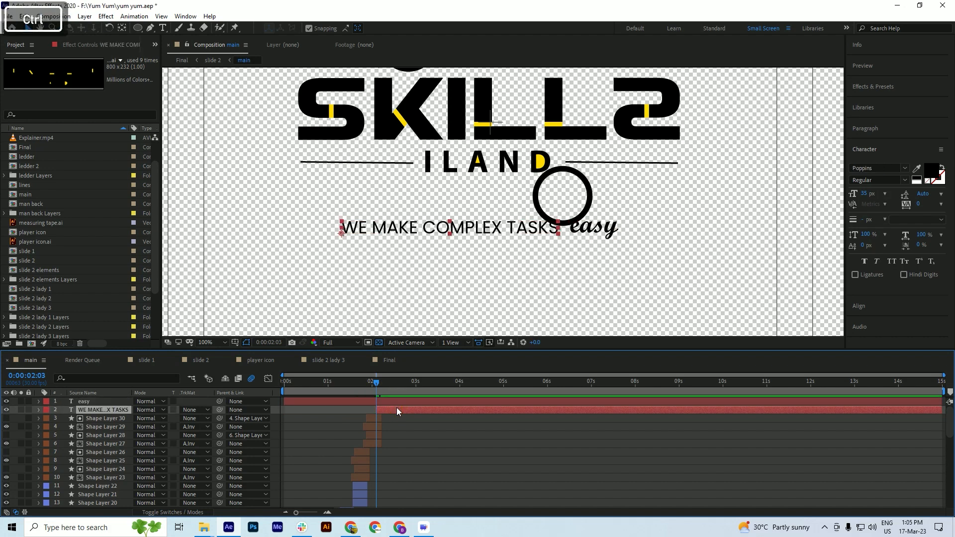
key("ctrl+s")
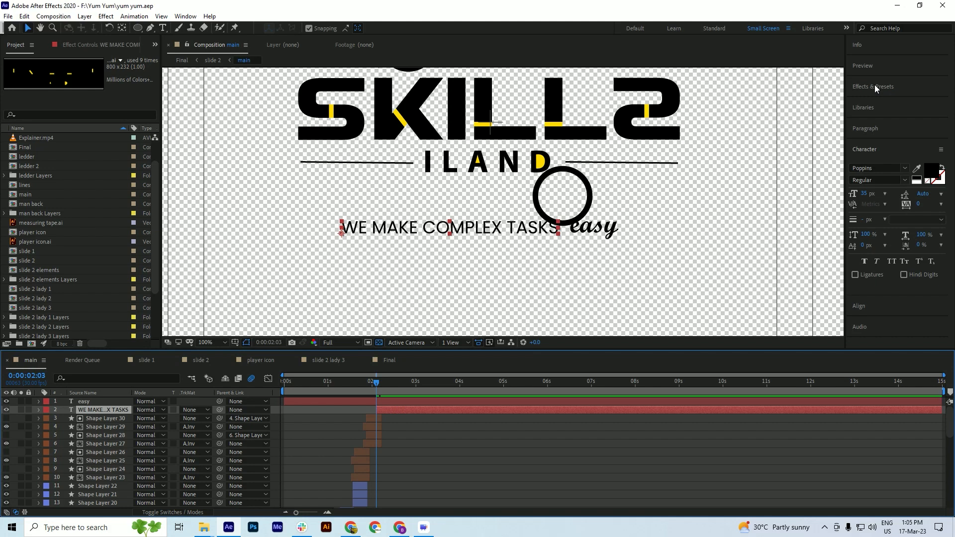
Find the Typewriter animation preset by searching "typ" and apply it to the WE MAKE COMPLEX TASKS layer
left_click(881, 86)
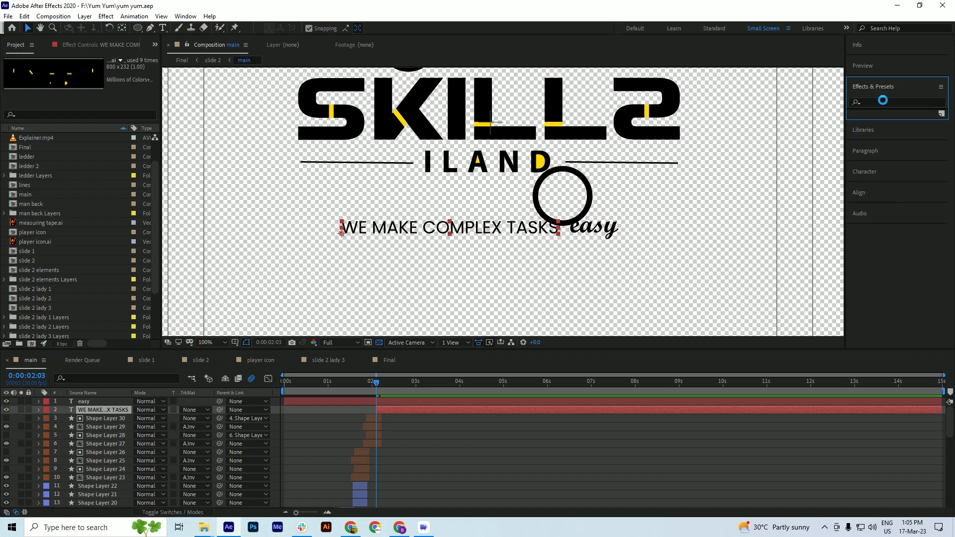
left_click(882, 100)
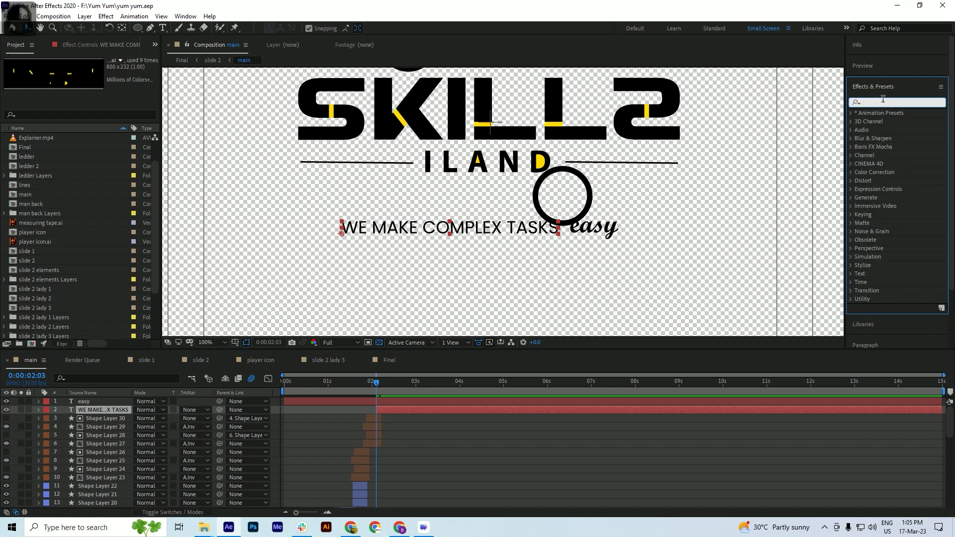
type("typin")
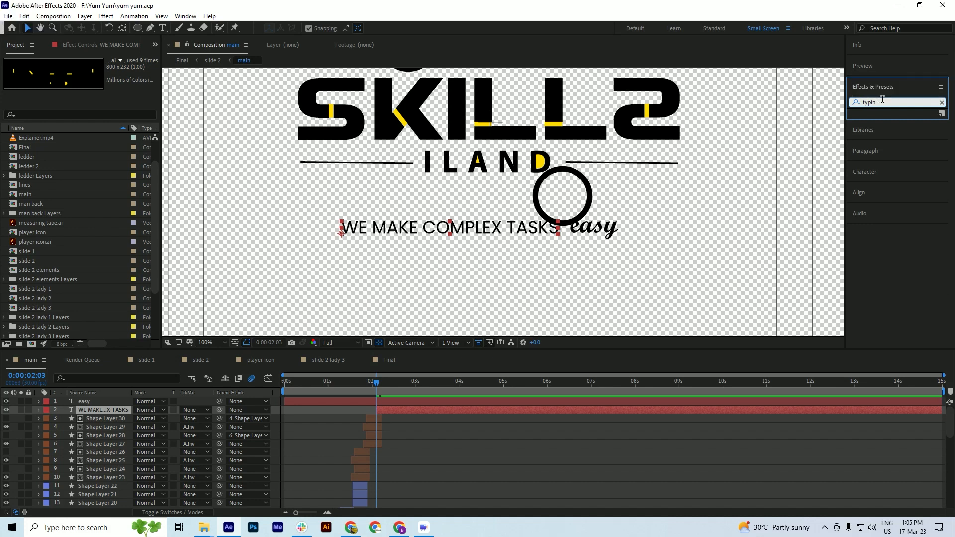
type("g")
key("BackSpace")
key("BackSpace")
key("BackSpace")
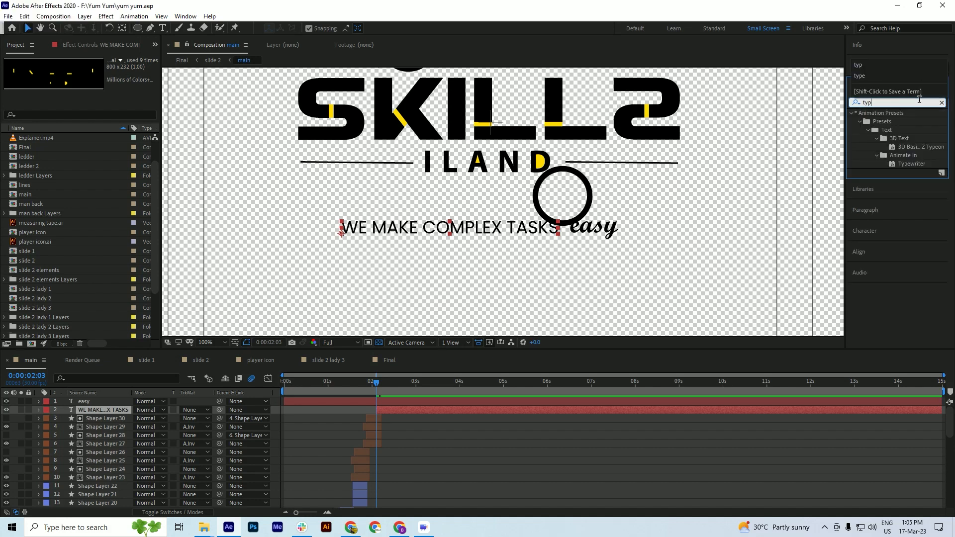
double_click(913, 162)
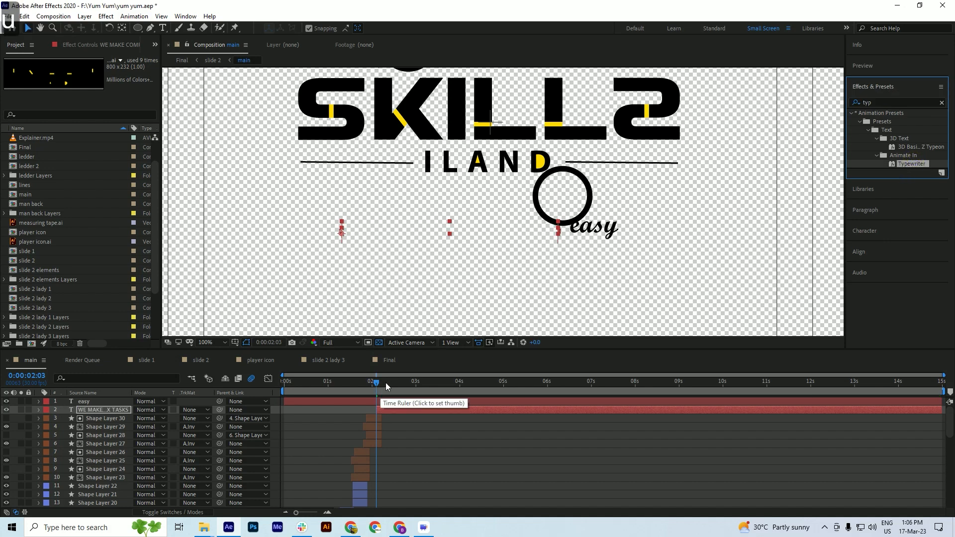
Play back the tagline's typewriter animation from around 0:00:02:02 to check its timing and speed
left_click_drag(378, 383, 374, 384)
key("space")
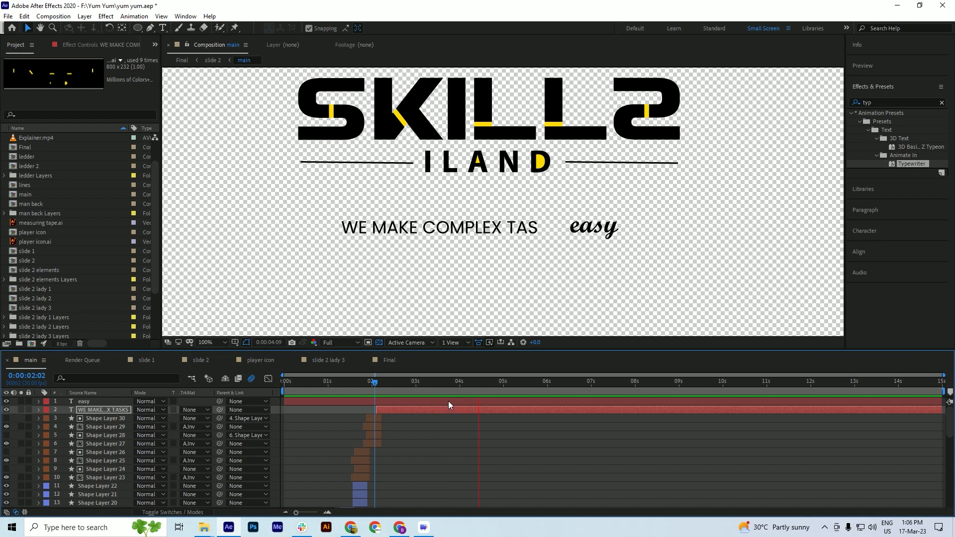
key("space")
left_click_drag(403, 390, 375, 394)
key("space")
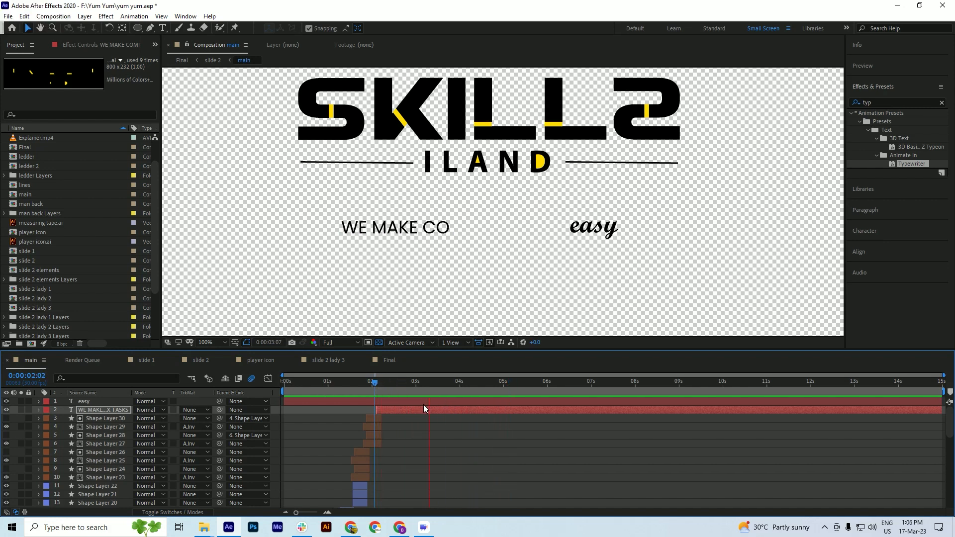
key("space")
key("space")
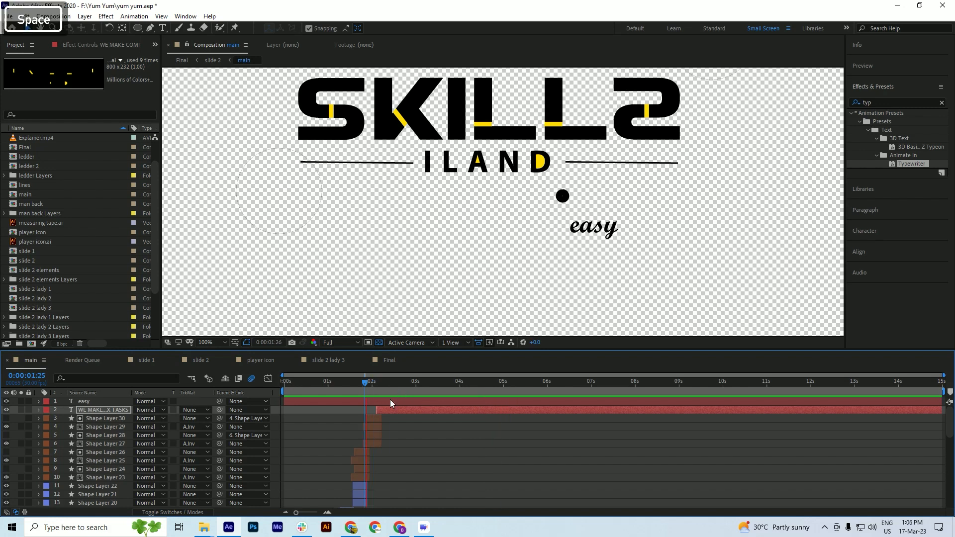
key("space")
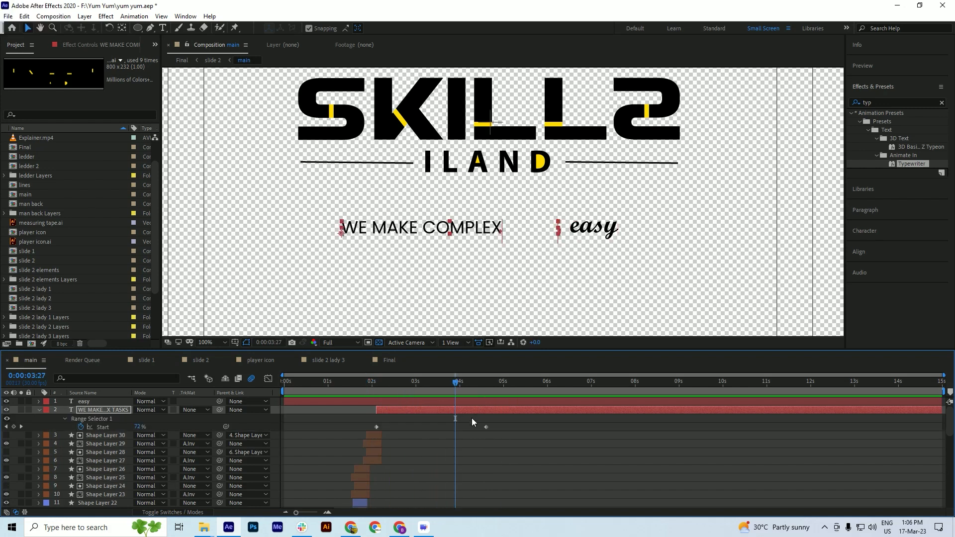
Speed up the typing by moving the Range Selector's ending Start keyframe to about 3.4 seconds, and preview it from 0:00:02:03
left_click_drag(484, 426, 424, 422)
left_click_drag(397, 384, 376, 391)
key("space")
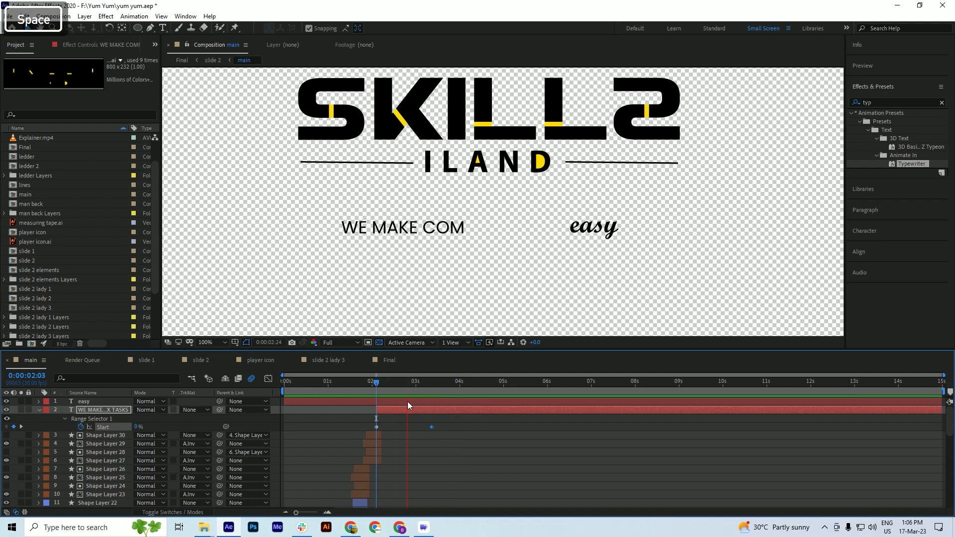
key("space")
Replay the logo ending and the faster typing from before the tagline starts to check how they flow together
left_click_drag(408, 385, 359, 387)
key("space")
key("space")
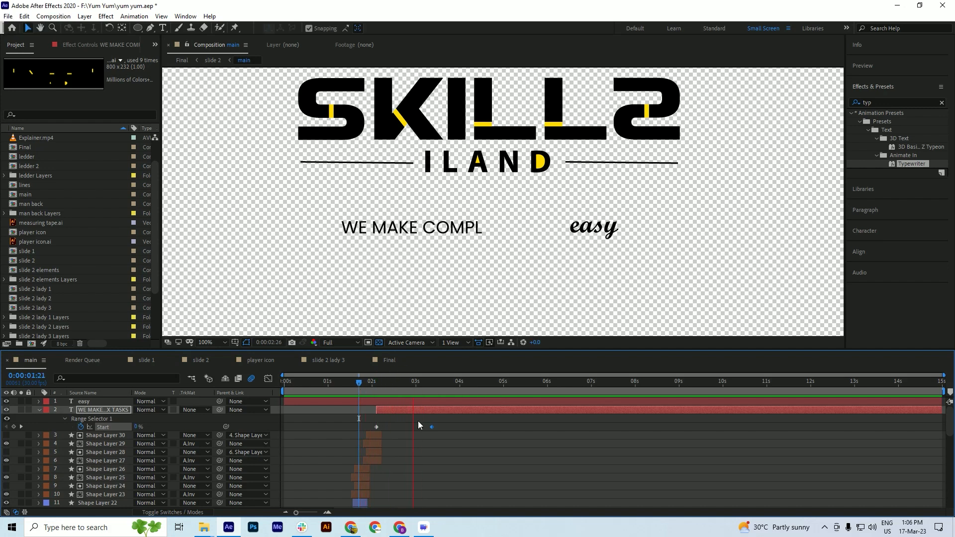
left_click_drag(371, 390, 354, 390)
key("space")
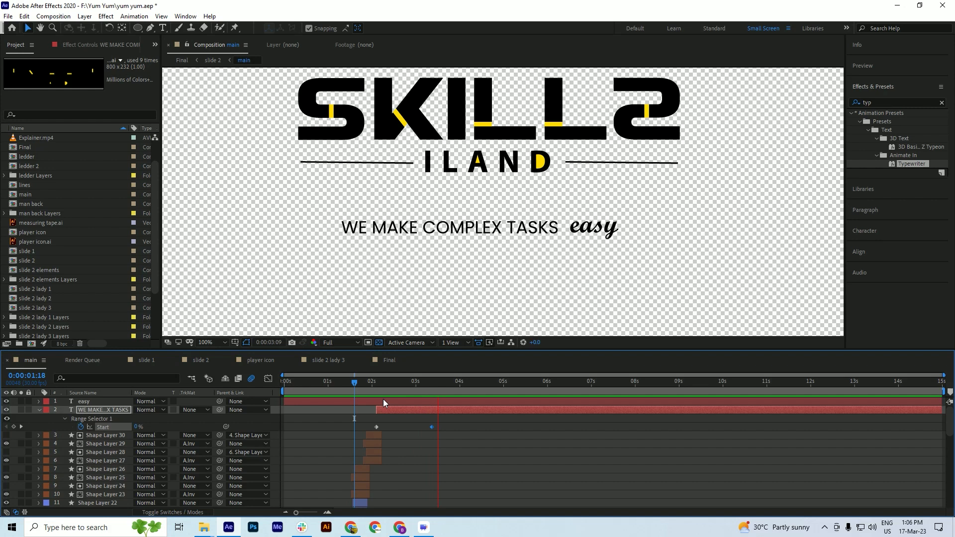
key("space")
left_click_drag(375, 387, 371, 389)
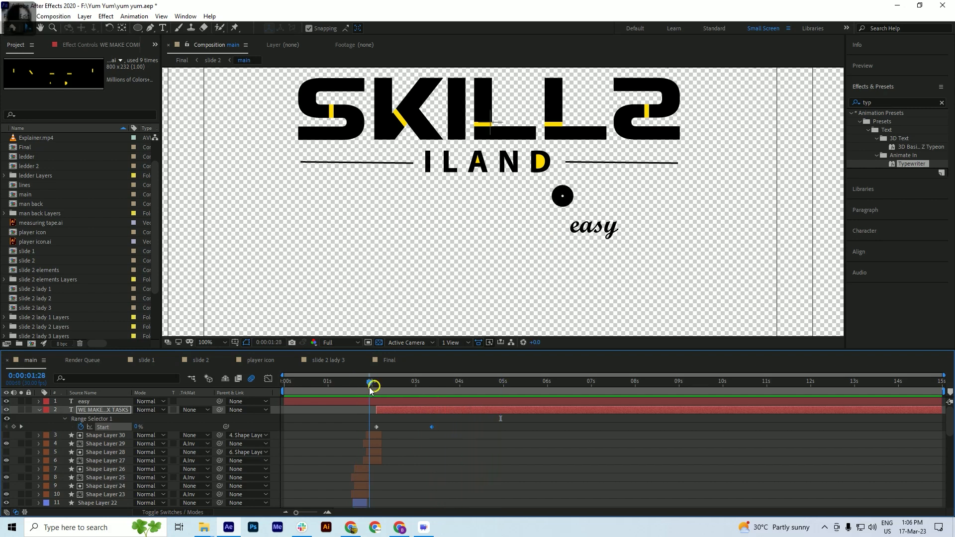
Play back the typewriter reveal of the WE MAKE COMPLEX TASKS text
key("space")
key("space")
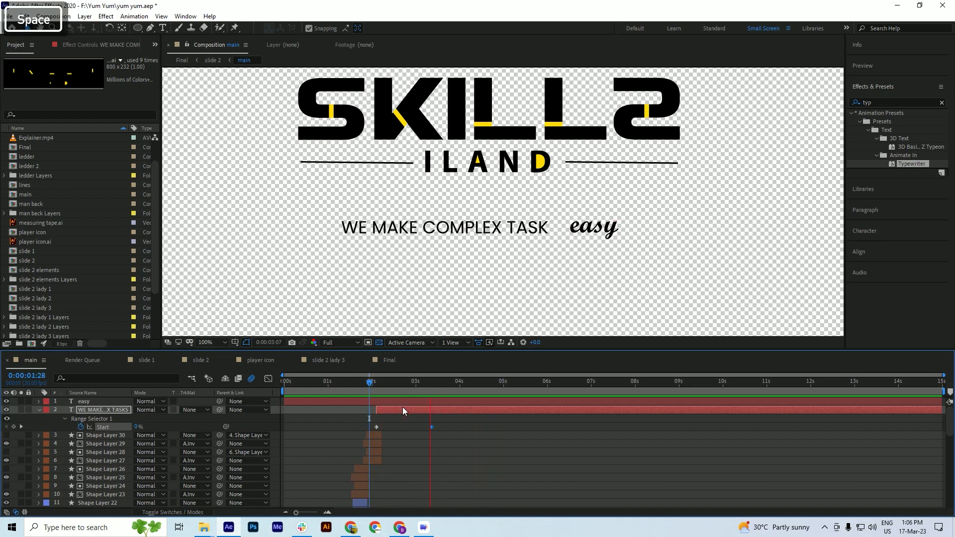
left_click_drag(438, 384, 450, 388)
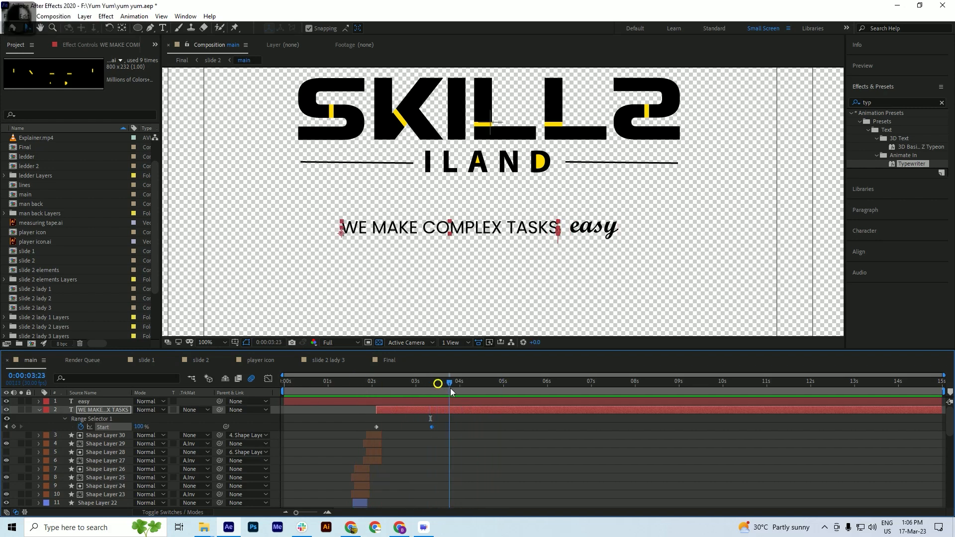
Remove the Range Selector Start keyframes from the WE MAKE COMPLEX TASKS layer, leaving the full text visible, and save the project
left_click(81, 426)
left_click(64, 419)
left_click(40, 409)
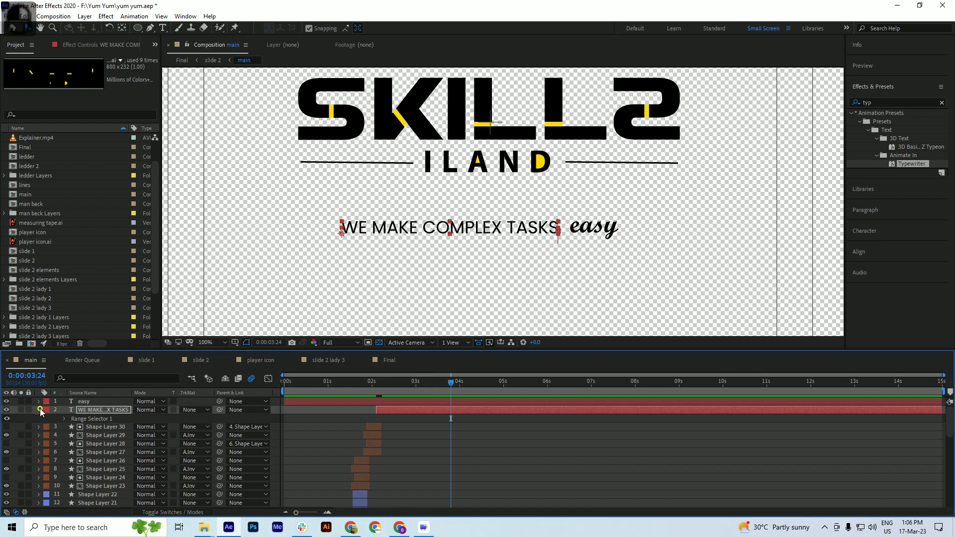
left_click(98, 410)
key("ctrl+s")
Apply the Linear Wipe transition effect to the WE MAKE COMPLEX TASKS layer and set Transition Completion to 20%
left_click(893, 102)
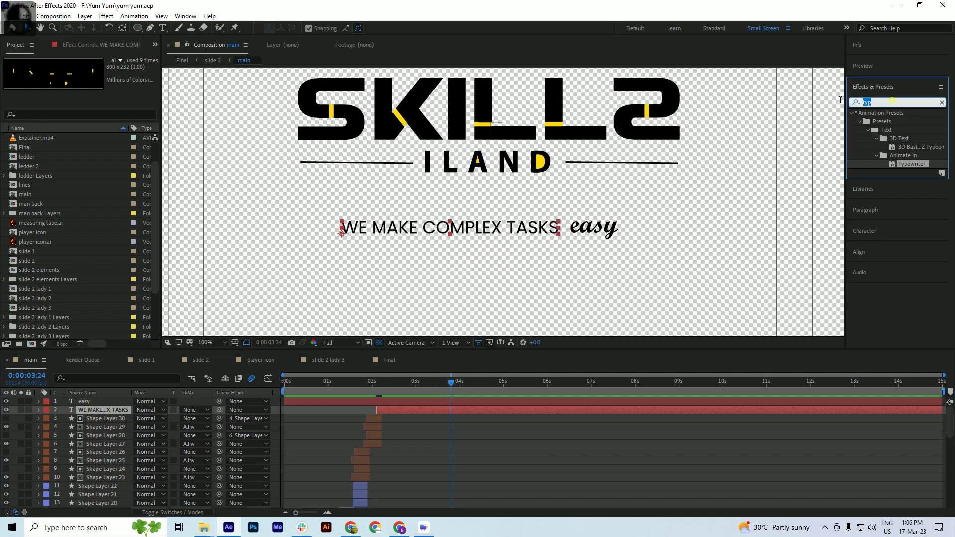
type("linea")
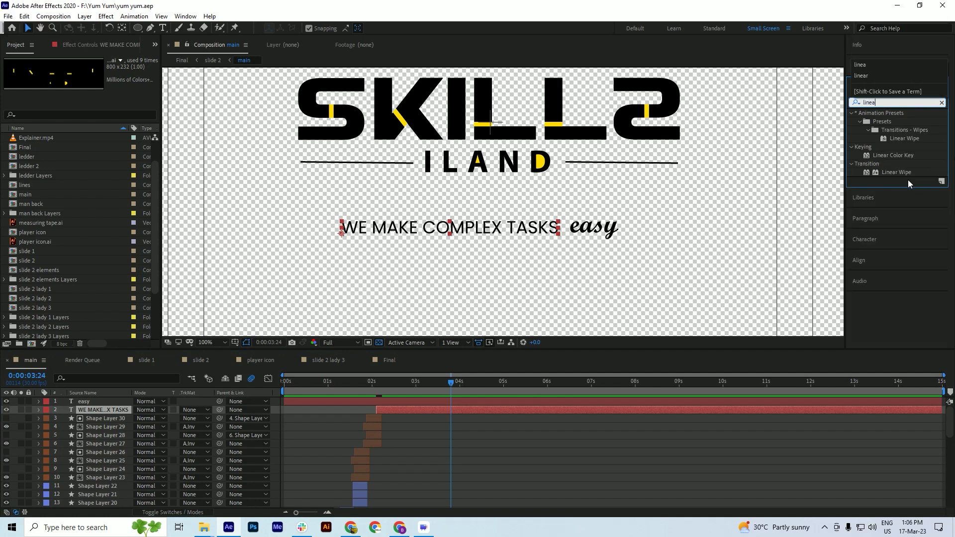
double_click(889, 172)
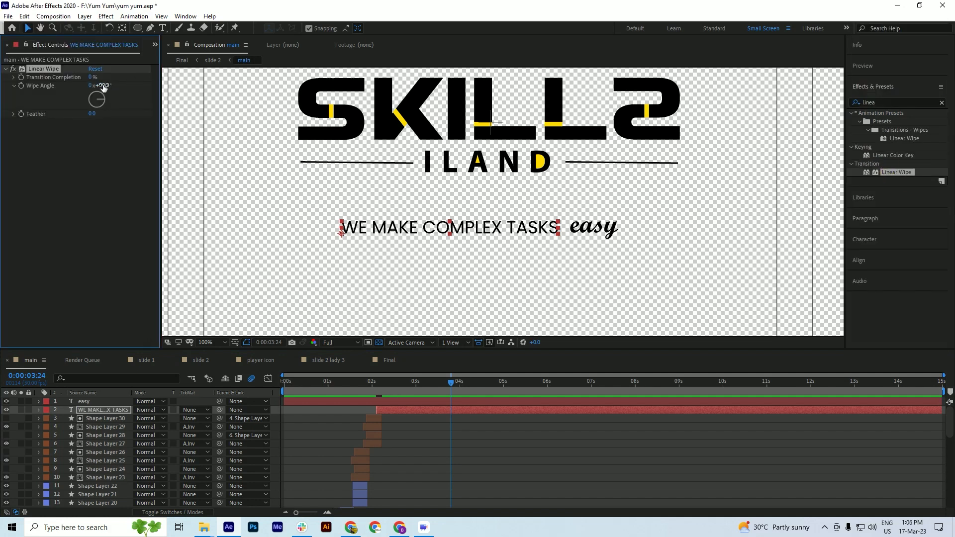
left_click(92, 77)
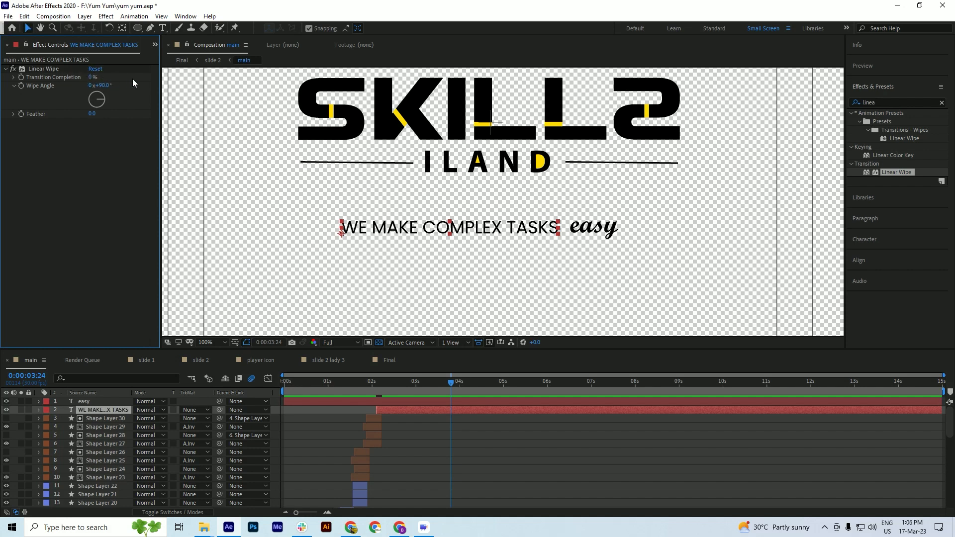
left_click_drag(92, 77, 66, 79)
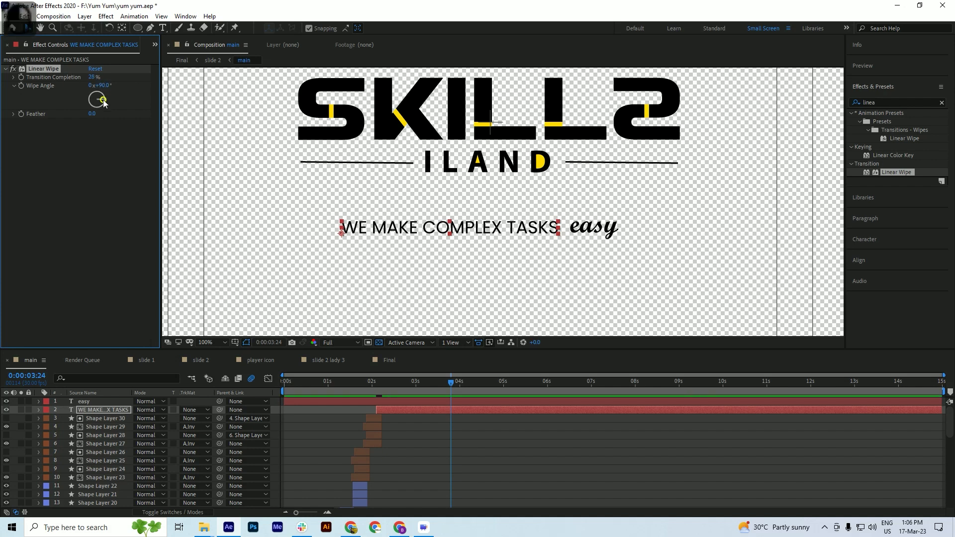
Set the Linear Wipe's Wipe Angle to -90°
left_click_drag(102, 104, 92, 98)
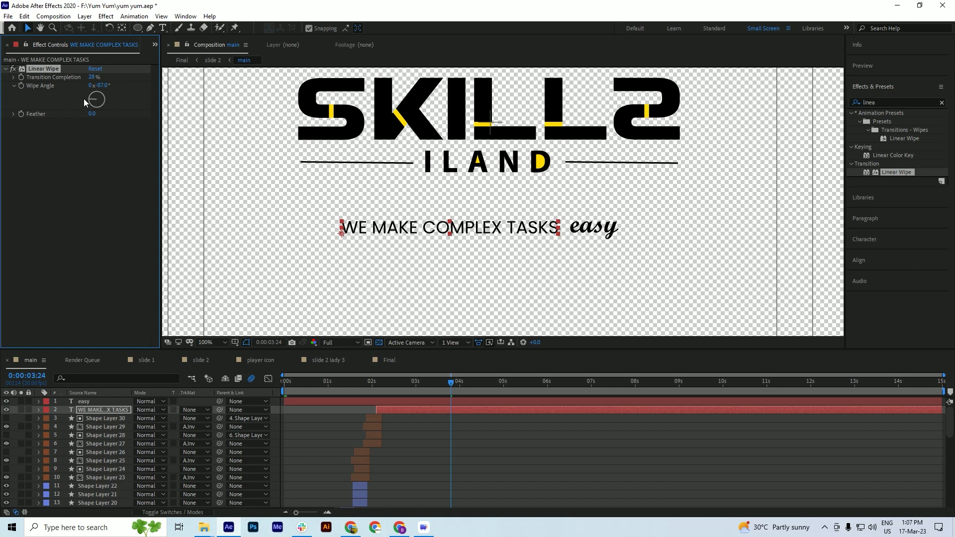
left_click(102, 85)
type("-")
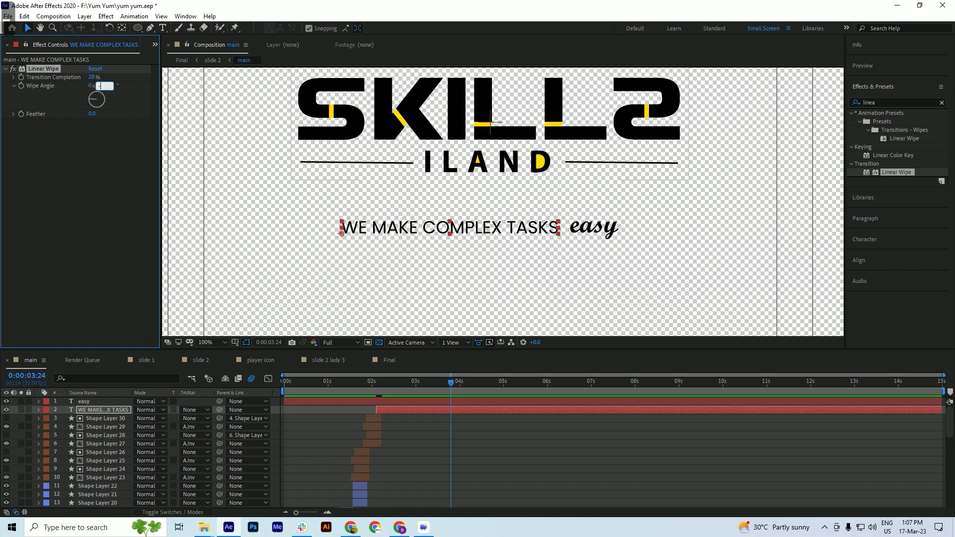
type("90")
key("Return")
Keyframe the Linear Wipe's Transition Completion at 100% at the start of the text layer
left_click_drag(90, 76, 117, 78)
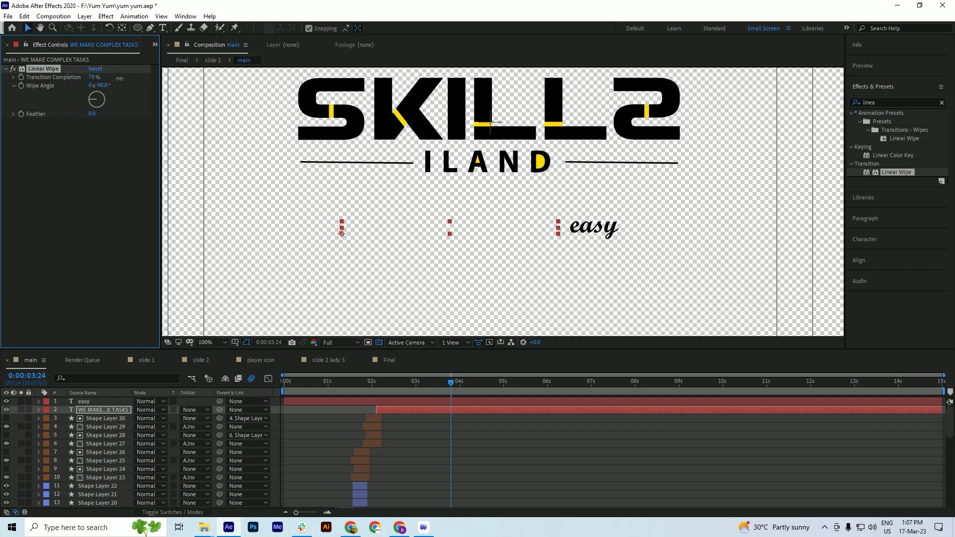
left_click(22, 76)
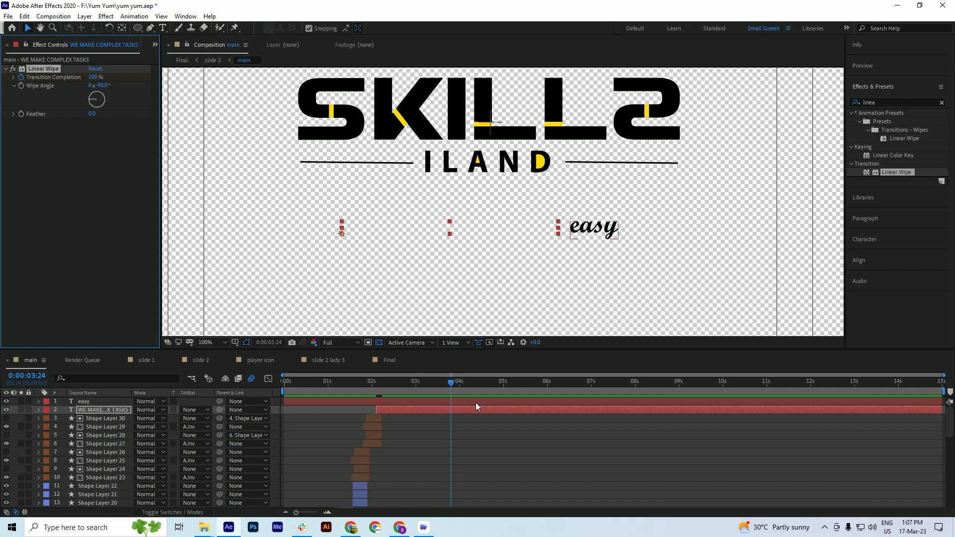
key("u")
left_click(450, 428)
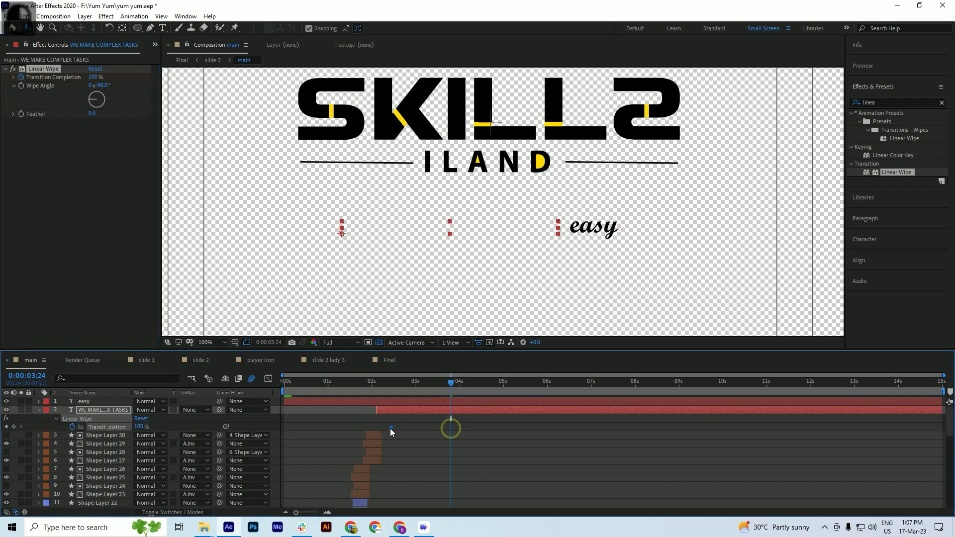
scroll(378, 428, "up", 5)
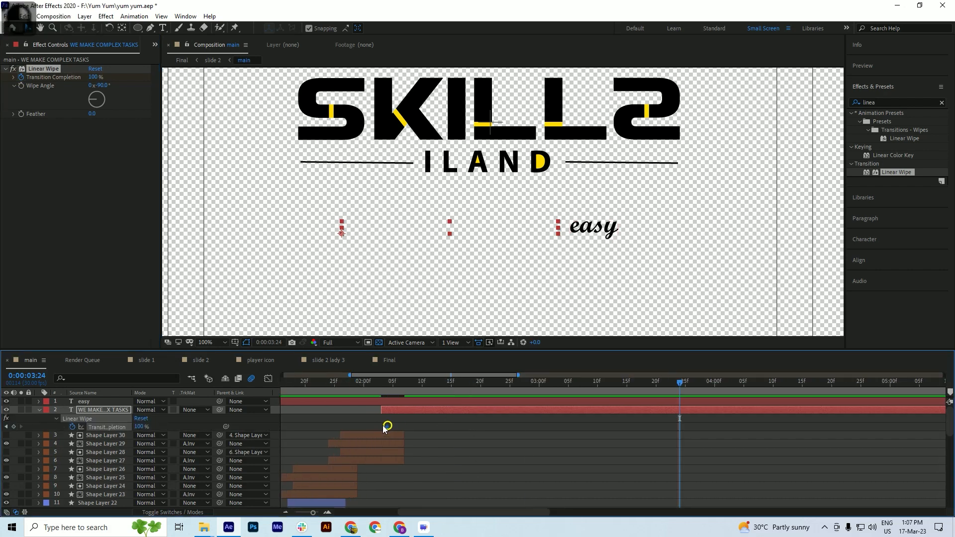
Add a Transition Completion keyframe of 0% at 0:00:03:03
left_click_drag(392, 384, 551, 394)
scroll(383, 405, "down", 5)
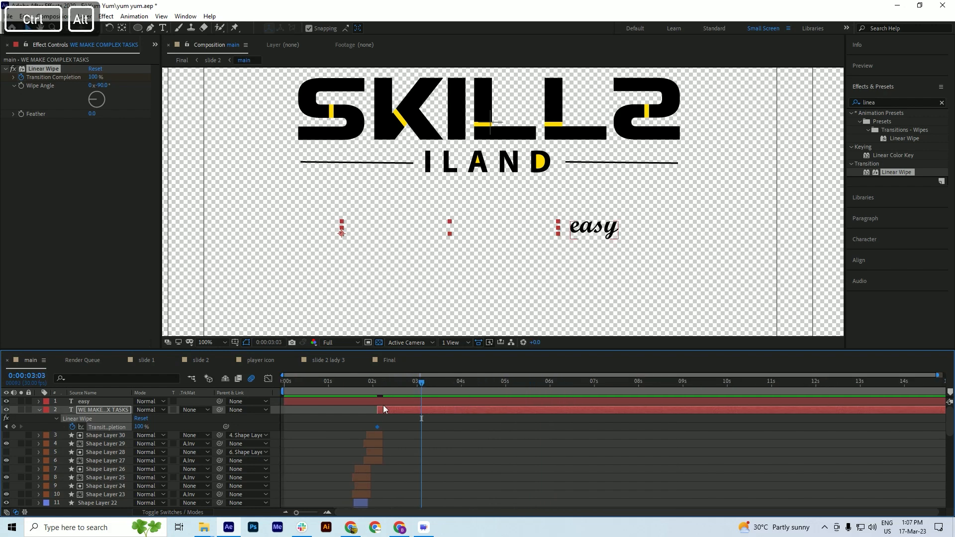
left_click(94, 77)
type("0")
key("Return")
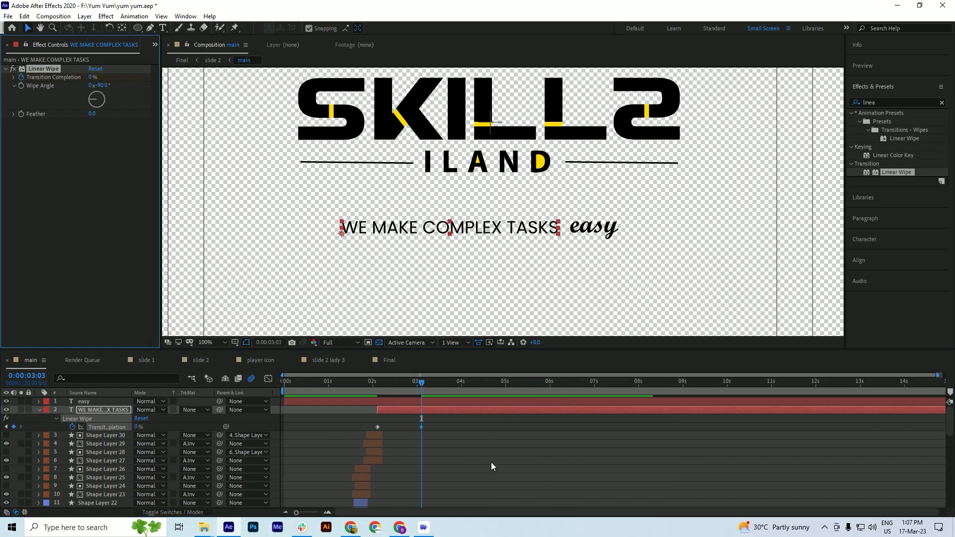
Preview the wipe, move its end keyframe later and slide the text layer slightly earlier in time
left_click_drag(396, 389, 374, 394)
key("space")
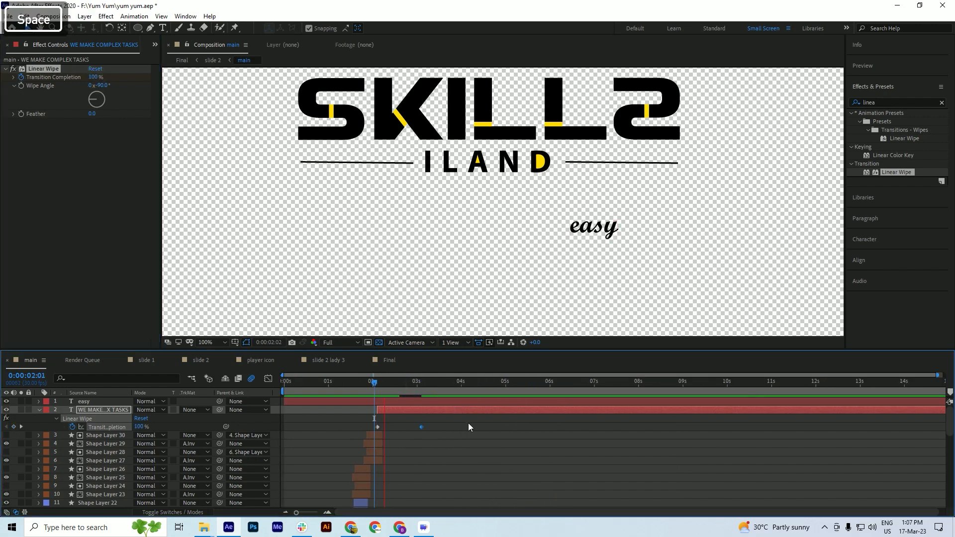
left_click_drag(420, 426, 482, 428)
left_click_drag(410, 382, 405, 408)
key("space")
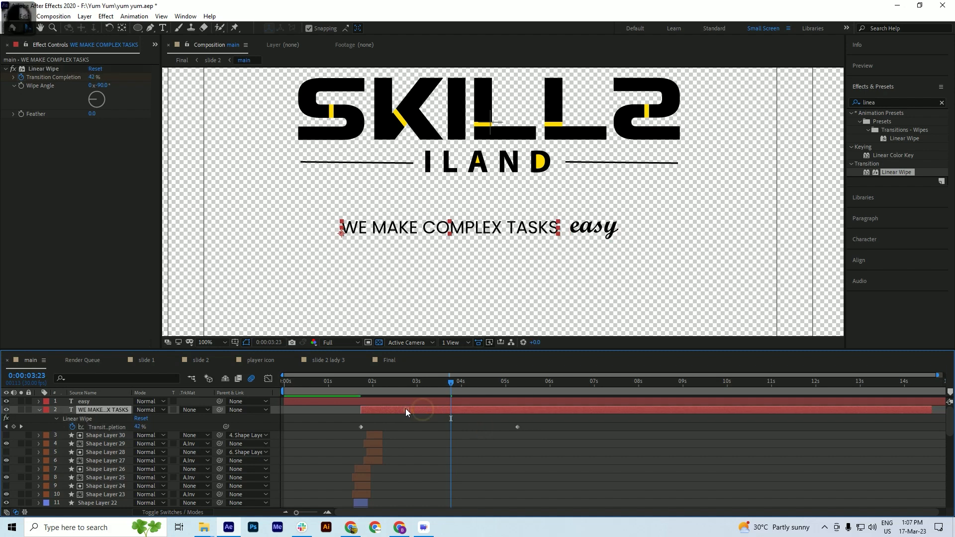
Slide the WE MAKE COMPLEX TASKS layer earlier to start at about 1.2 seconds and play back the reveal
left_click_drag(354, 380, 431, 412)
left_click_drag(385, 383, 377, 385)
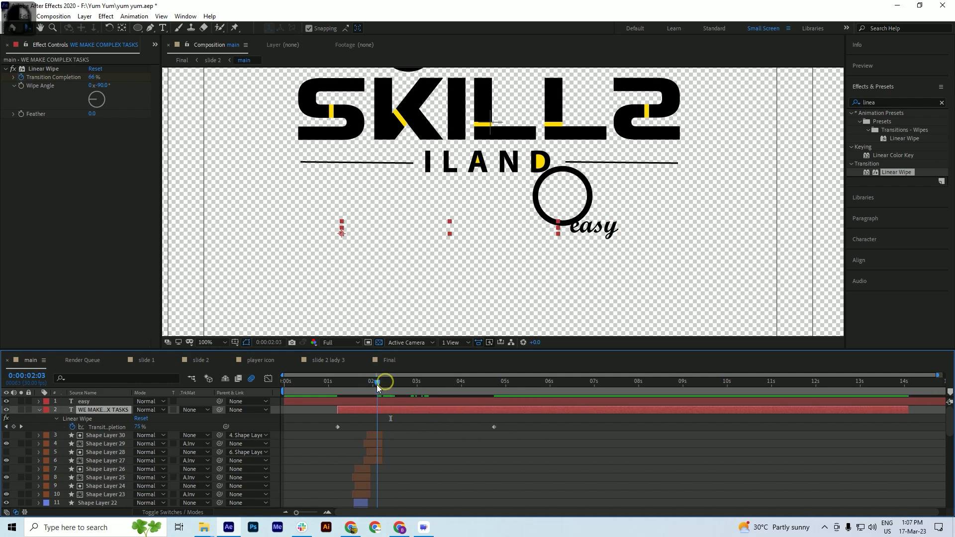
key("space")
key("space")
left_click_drag(438, 384, 381, 391)
key("space")
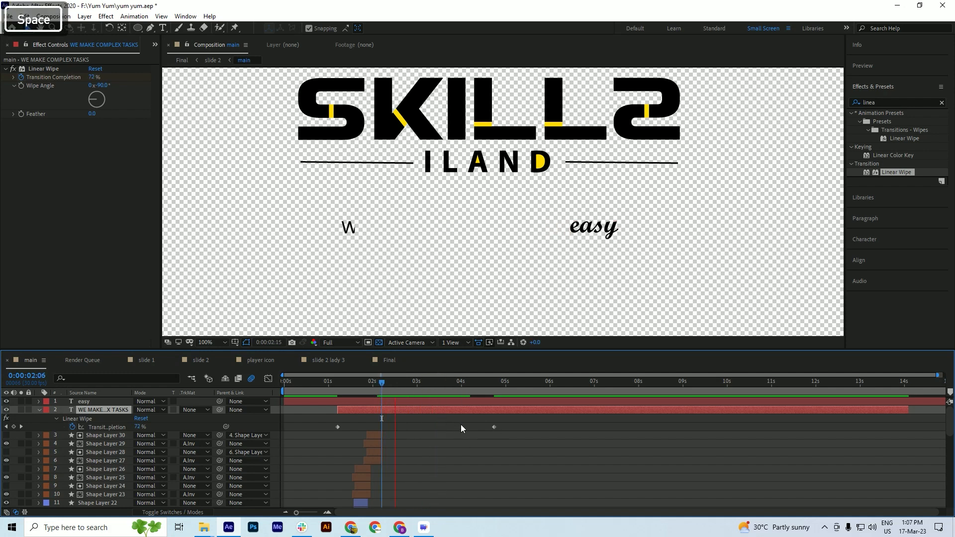
Lengthen the wipe by moving its end keyframe to about 6.7 seconds and preview the timing
left_click_drag(492, 427, 578, 427)
left_click_drag(458, 385, 378, 388)
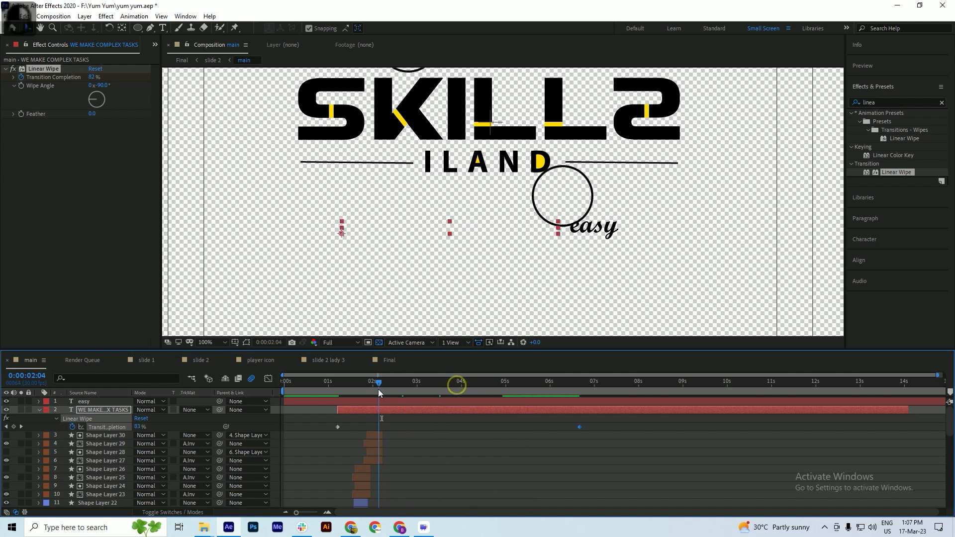
key("space")
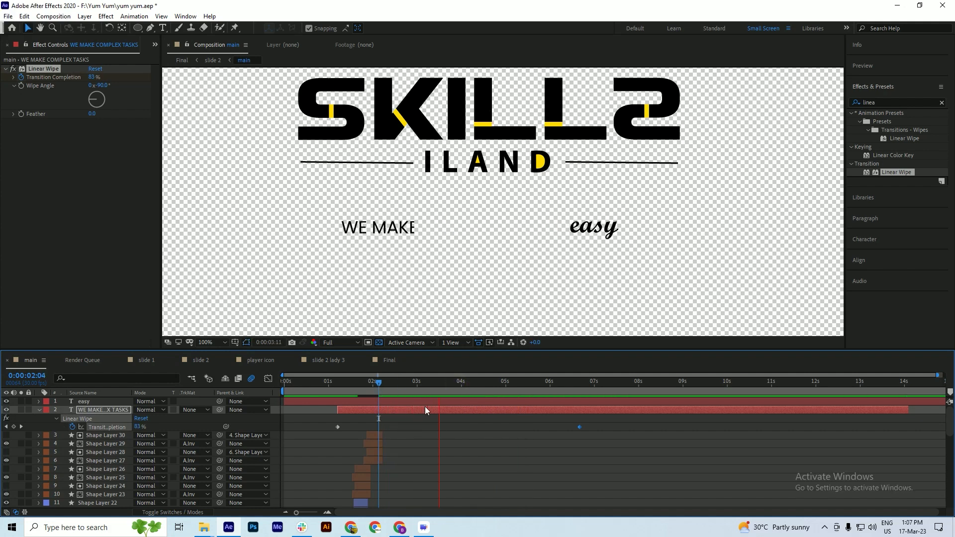
left_click_drag(366, 383, 425, 398)
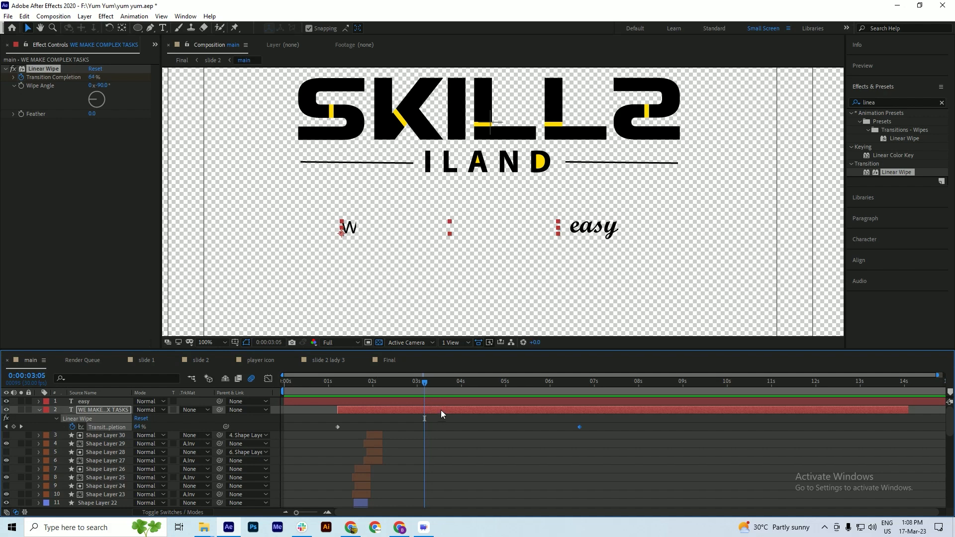
Delete the Linear Wipe effect from the WE MAKE COMPLEX TASKS layer and save the project
left_click(44, 70)
key("Delete")
left_click_drag(374, 384, 380, 403)
key("ctrl+s")
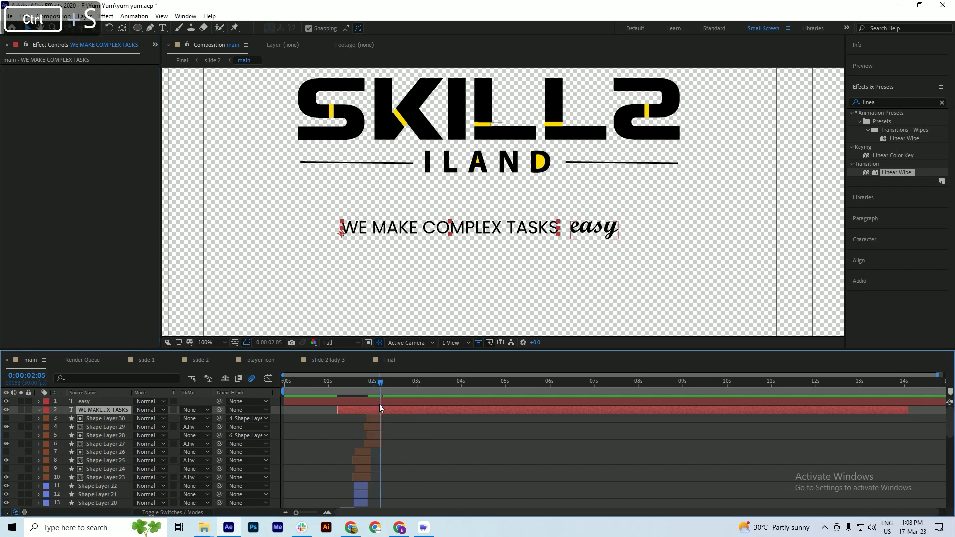
Add a new shape layer above the text layer, draw a black rectangle covering WE MAKE COMPLEX TASKS, and save the project
right_click(12, 421)
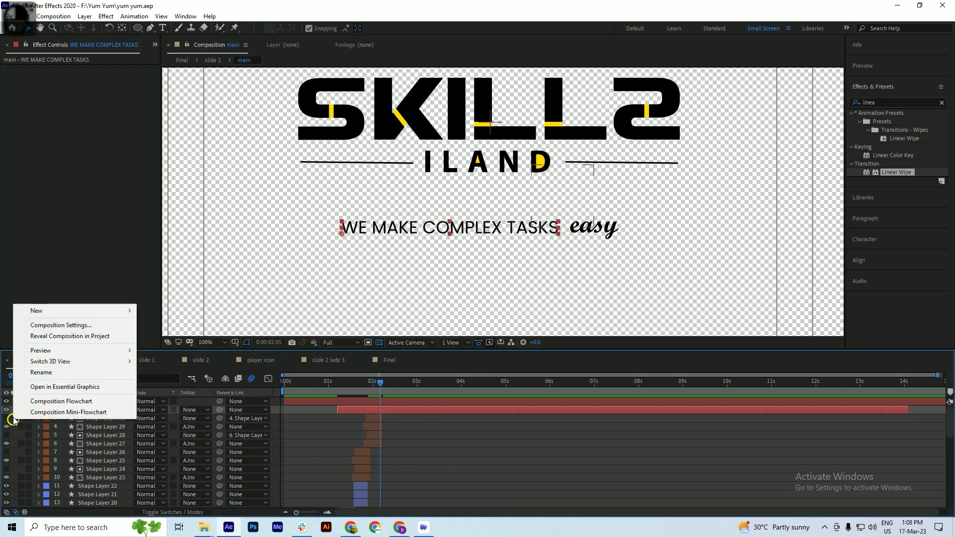
mouse_move(95, 311)
left_click(188, 383)
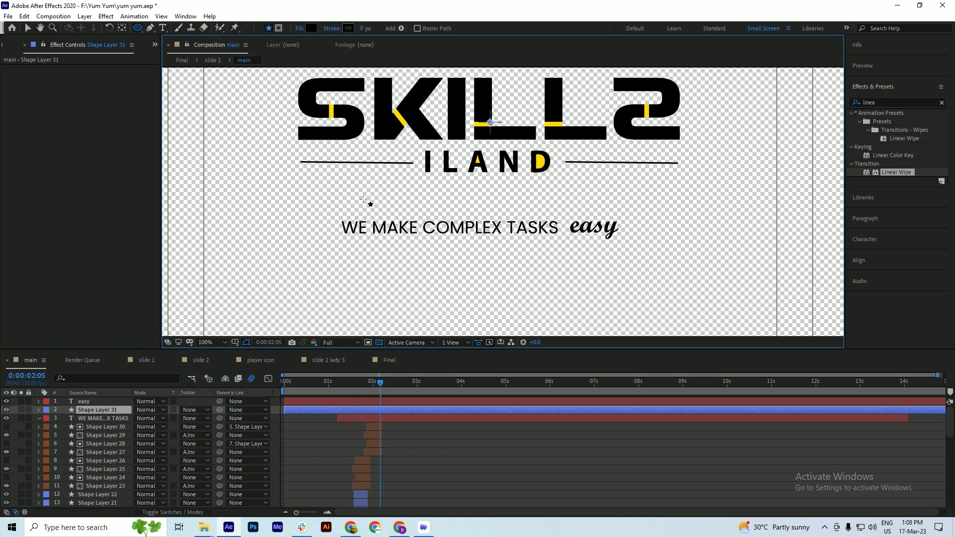
left_click_drag(321, 205, 552, 239)
key("ctrl+z")
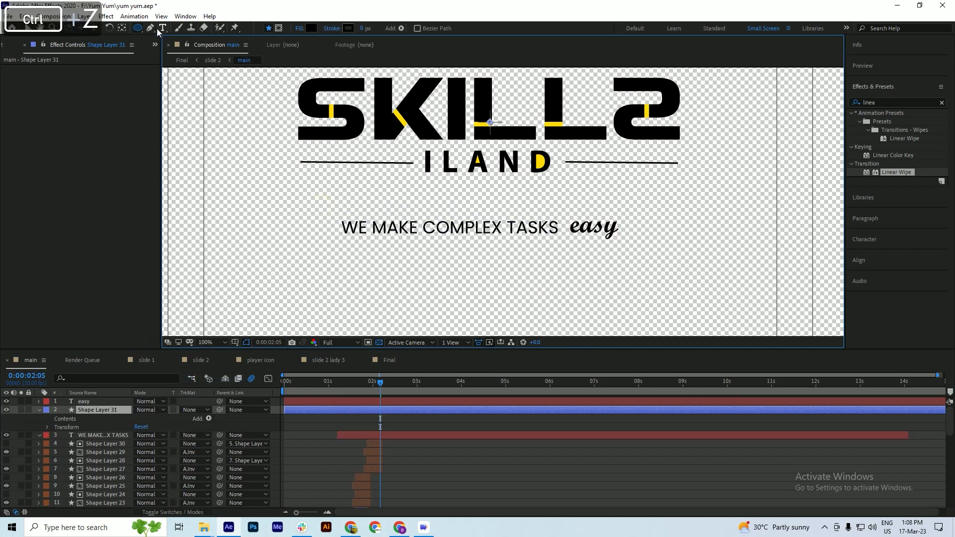
left_click_drag(135, 28, 155, 31)
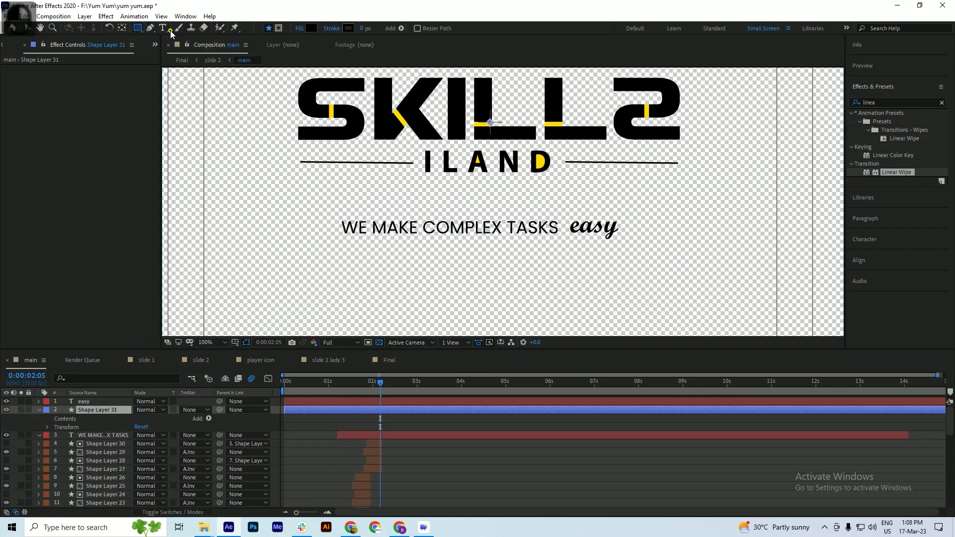
left_click_drag(329, 207, 565, 246)
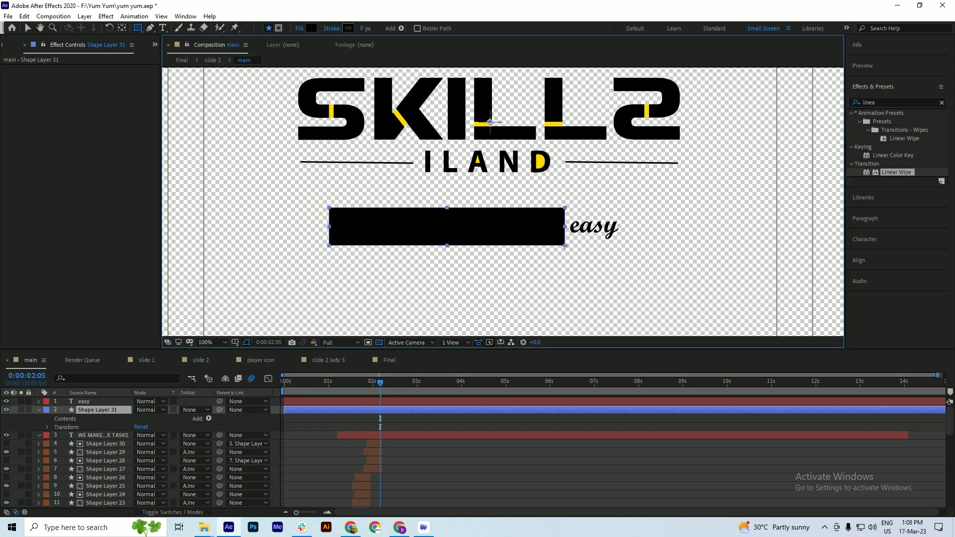
key("ctrl+s")
Set the WE MAKE COMPLEX TASKS layer's track matte to Alpha, using the rectangle shape layer above it
left_click(41, 413)
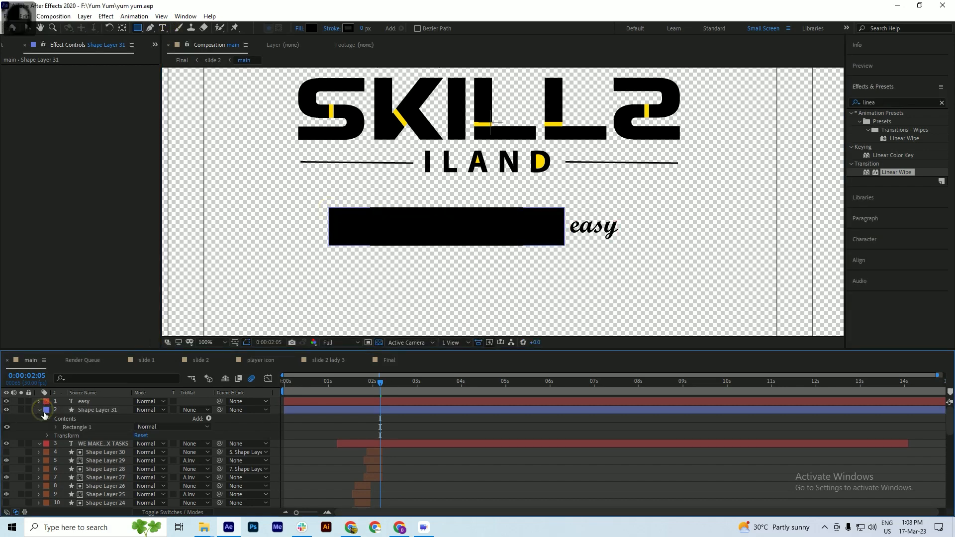
left_click(39, 410)
left_click(96, 409)
left_click(94, 418)
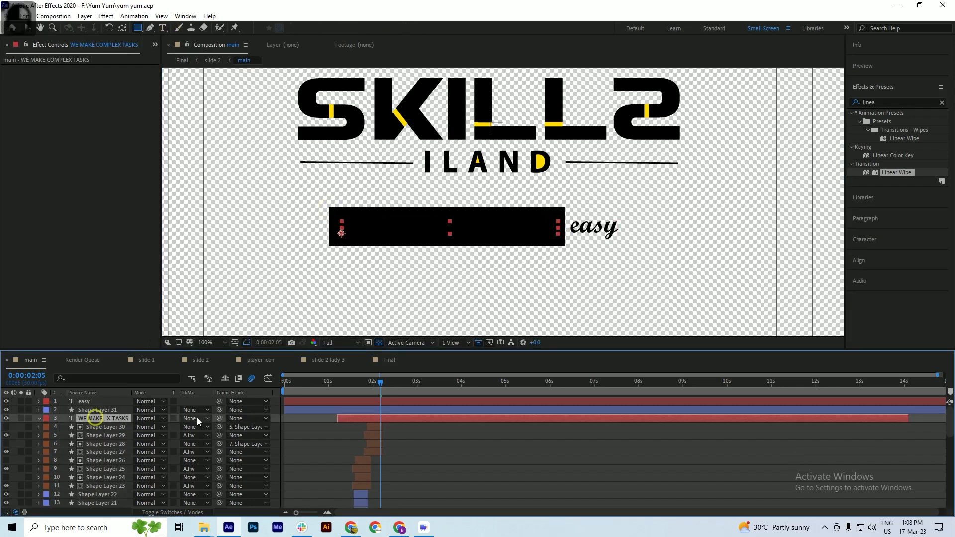
left_click(197, 417)
left_click(206, 443)
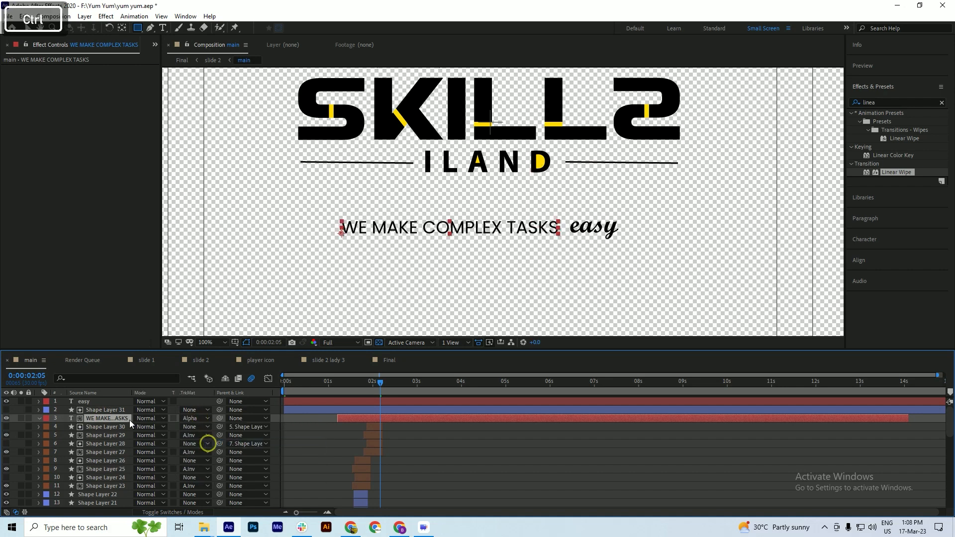
Trim the starts of the rectangle matte layer and the text layer to 0:00:02:00, save, and select only the rectangle layer
left_click(106, 410)
left_click(371, 386)
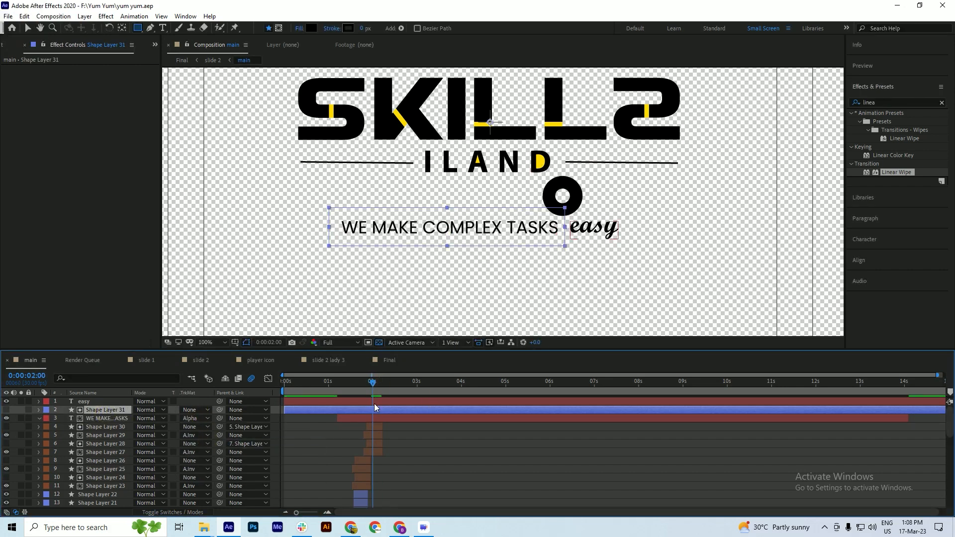
key("shift")
left_click(376, 418, "shift")
key("alt+bracketleft")
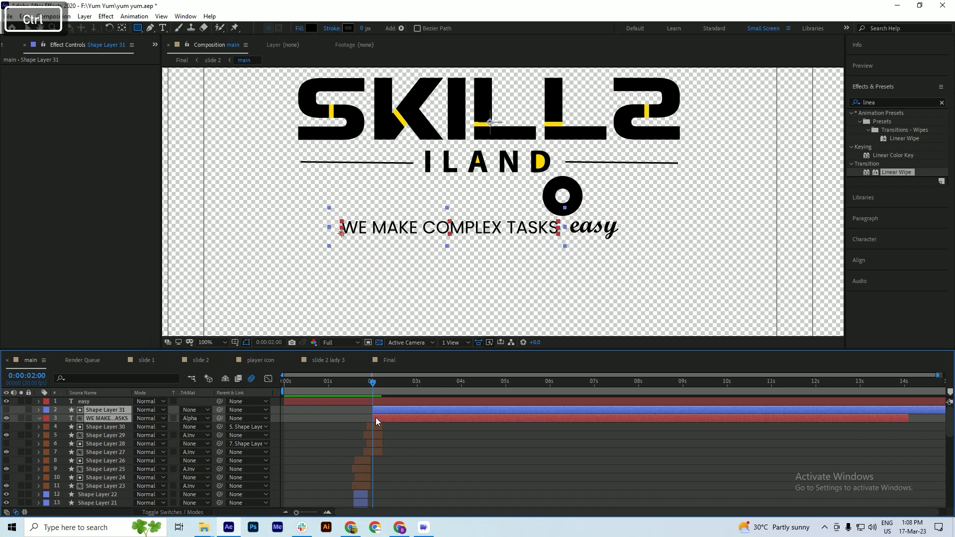
key("ctrl+s")
left_click(351, 416)
left_click(383, 410)
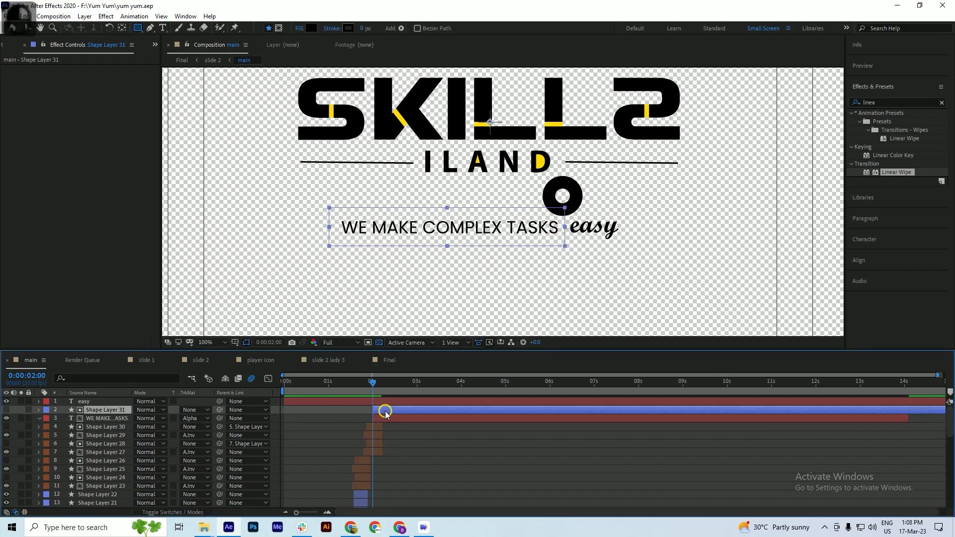
Keyframe the rectangle matte layer's Position at 0:00:02:00 and 0:00:04:21, return to the first keyframe, and save the project
key("p")
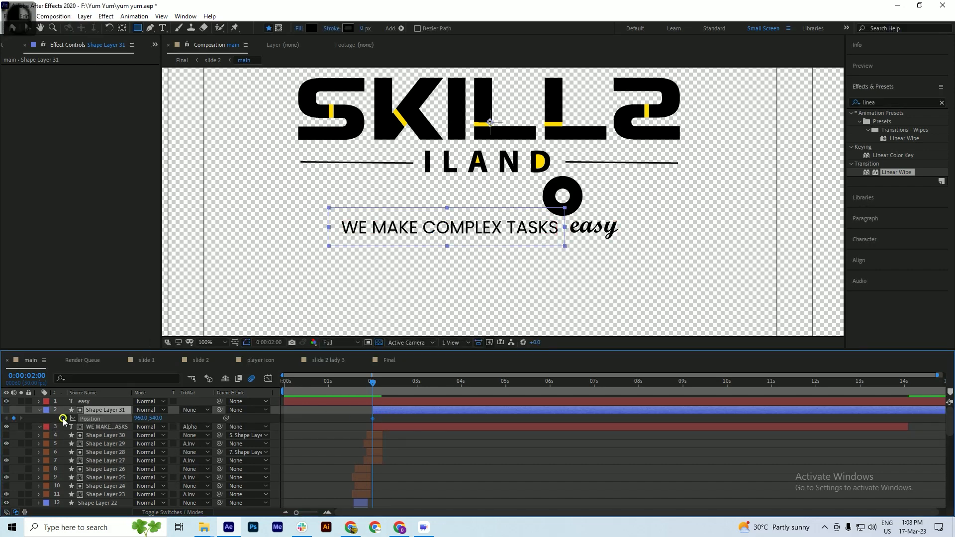
key("ctrl+s")
left_click_drag(379, 381, 493, 386)
key("shift")
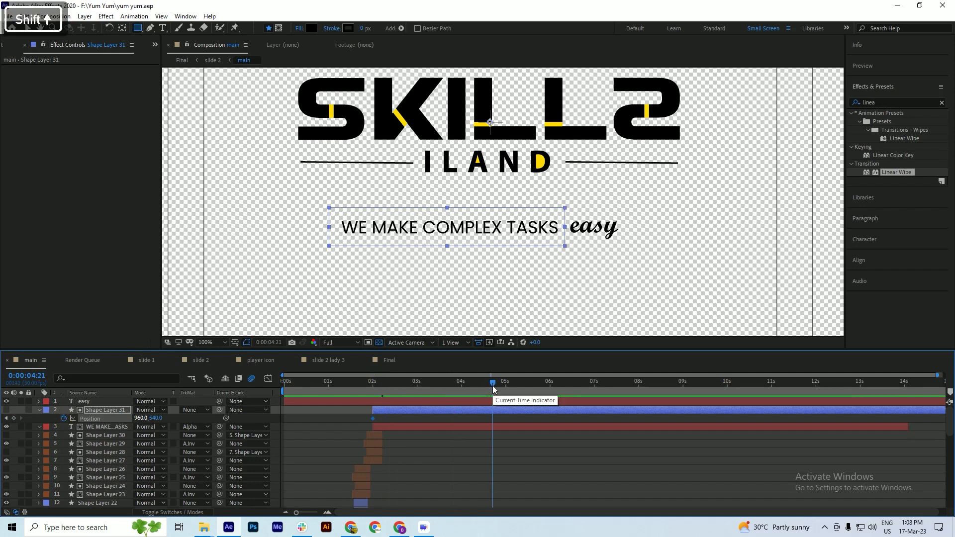
left_click(13, 418)
left_click(7, 418)
key("ctrl+s")
Shift the rectangle matte at 0:00:02:00 leftward off the tagline to Position 510, 540, and save the project
key("shift+Left")
key("shift+Left")
key("shift+Left")
key("shift+Left")
key("shift+Left")
key("shift+Left")
key("shift+Left")
key("shift+Left")
key("shift+Left")
key("shift+Left")
key("shift+Left")
key("shift+Left")
key("shift+Left")
key("shift+Left")
key("shift+Left")
key("shift+Left")
key("shift+Left")
key("shift+Left")
key("shift+Left")
key("shift+Left")
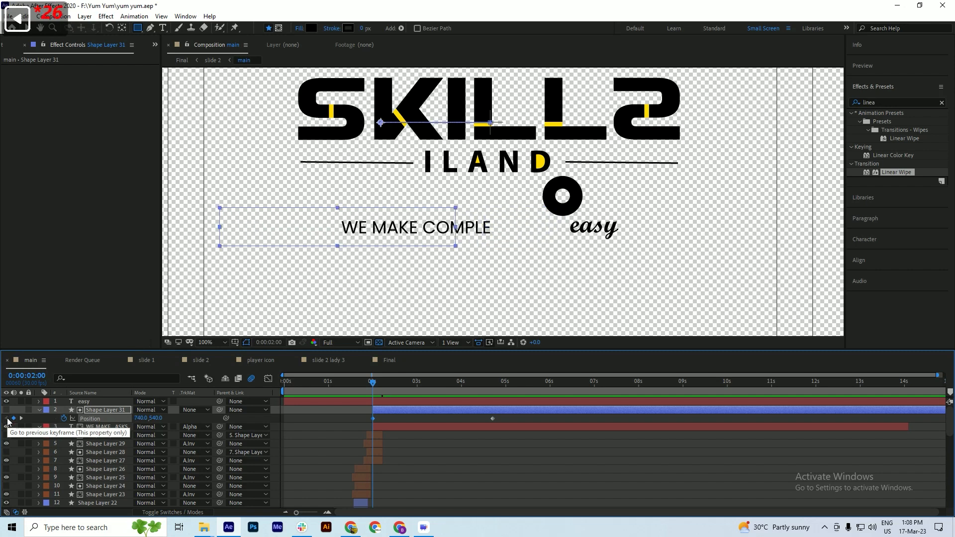
key("shift+Left")
key("shift+Left")
key("shift+Left")
key("shift+Left")
key("shift+Left")
key("shift+Left")
key("shift+Left")
key("shift+Left")
key("shift+Left")
key("shift+Left")
key("shift+Left")
key("shift+Left")
key("shift+Left")
key("shift+Left")
key("shift+Left")
key("shift+Left")
key("shift+Left")
key("shift+Left")
key("shift+Left")
key("shift+Left")
key("ctrl+s")
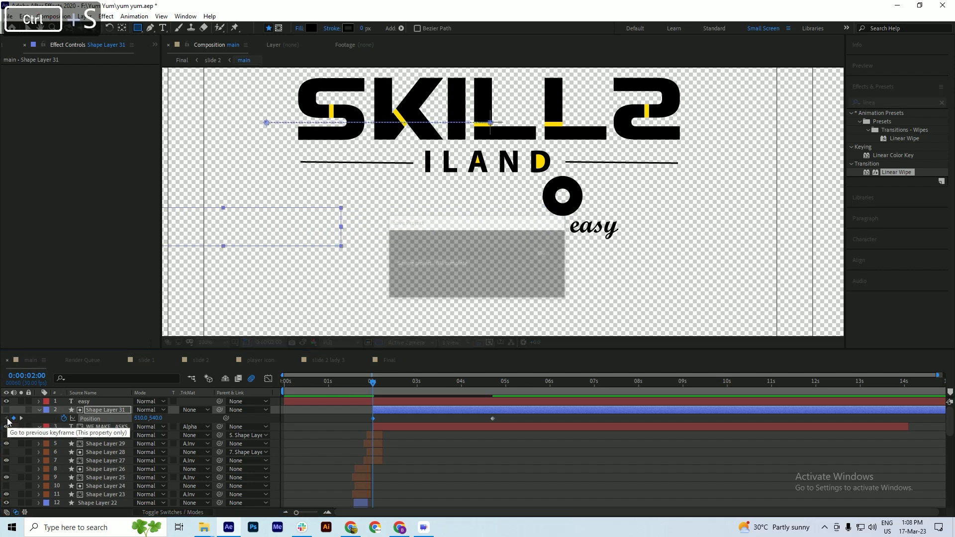
Preview the tagline reveal and move the matte's ending Position keyframe earlier to about 0:00:04:01
key("space")
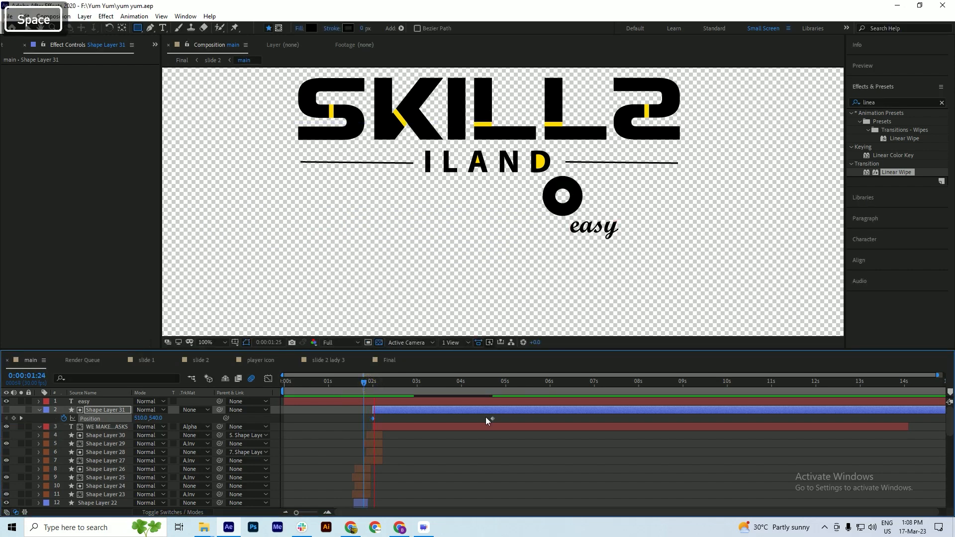
left_click_drag(412, 384, 368, 386)
key("space")
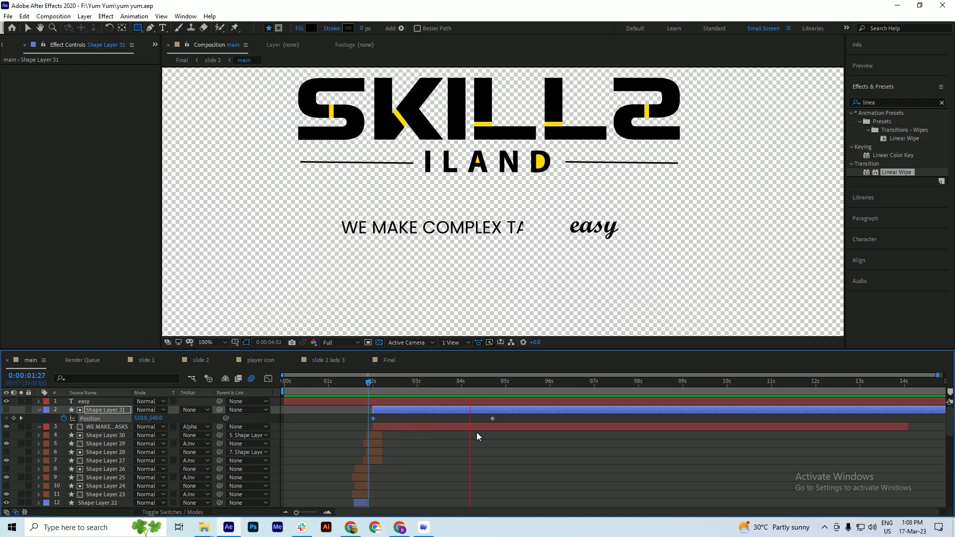
key("space")
left_click_drag(492, 418, 464, 419)
Play back the shortened reveal from about 0:00:01:26, return to 0:00:01:27, and save the project
key("space")
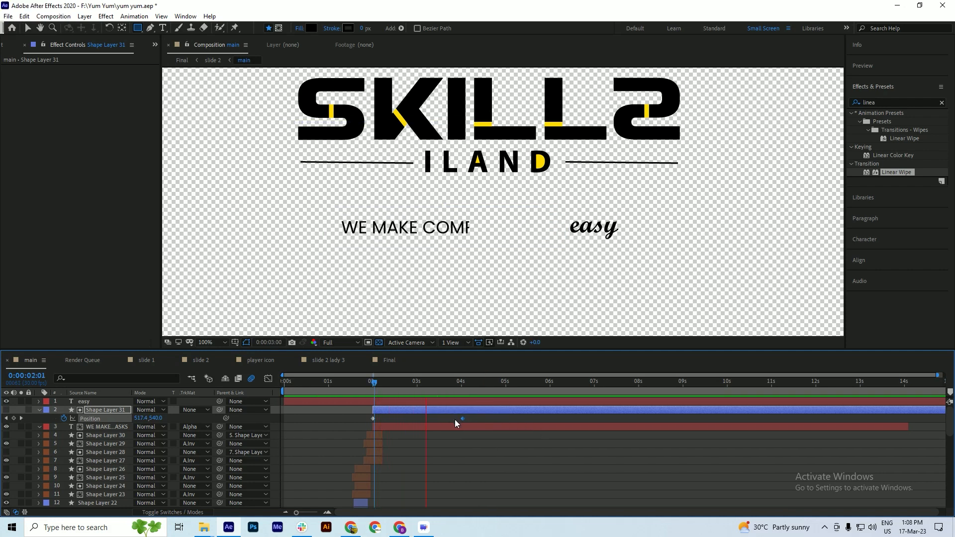
left_click(366, 391)
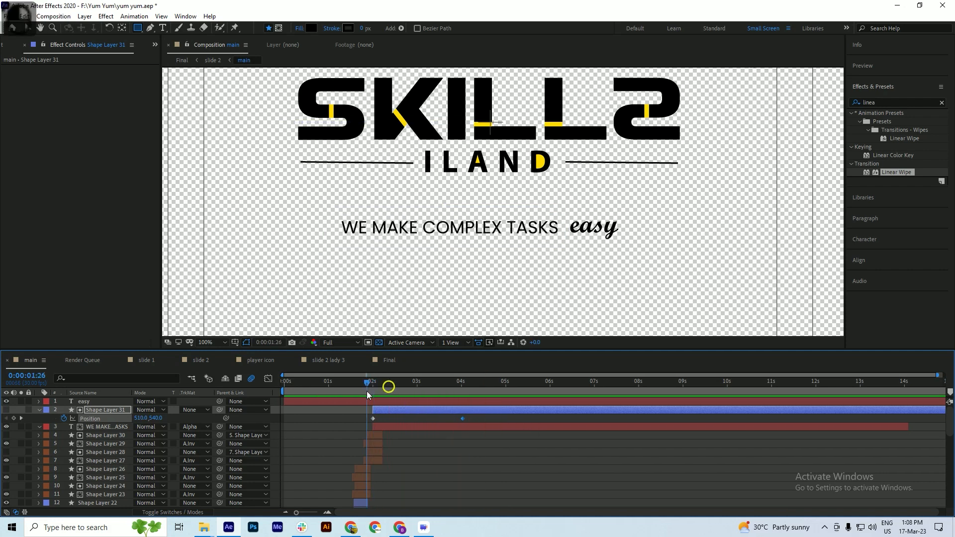
key("space")
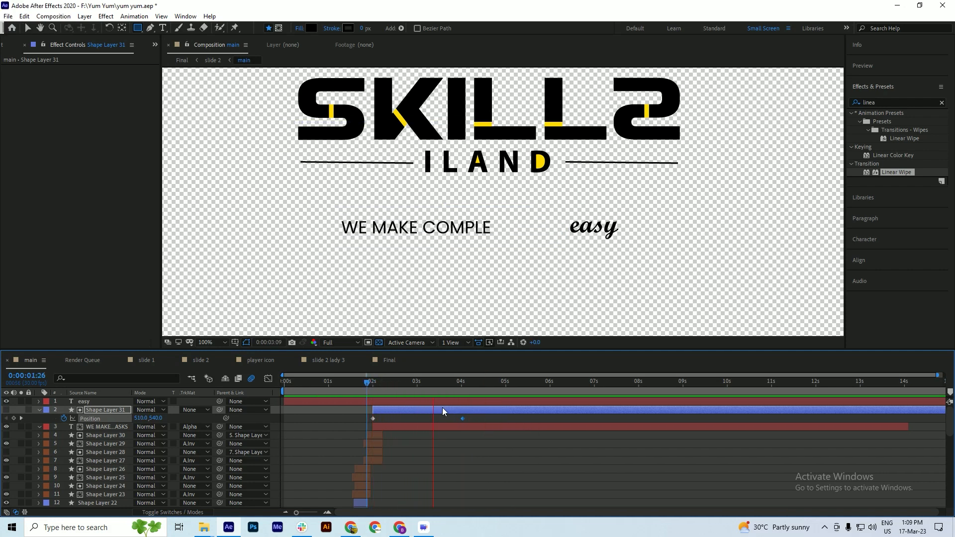
key("space")
left_click_drag(453, 382, 368, 402)
key("ctrl+s")
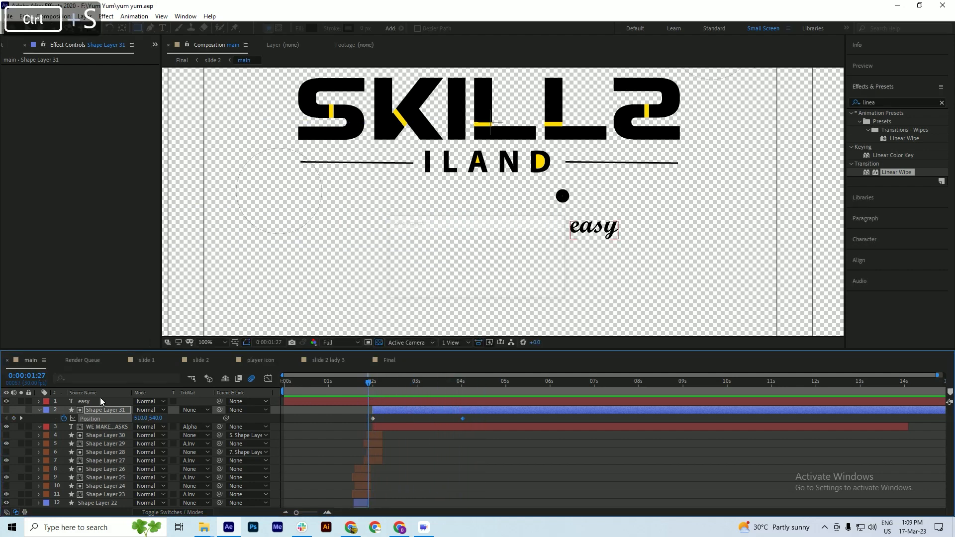
Add a new shape layer above the rectangle matte, trim its start to 0:00:01:27, and save the project
left_click(38, 410)
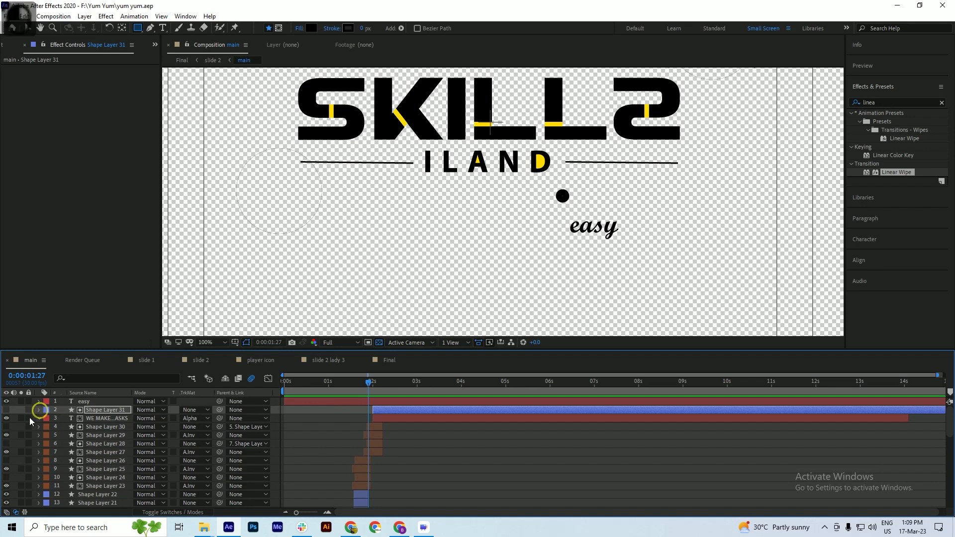
right_click(13, 423)
mouse_move(55, 310)
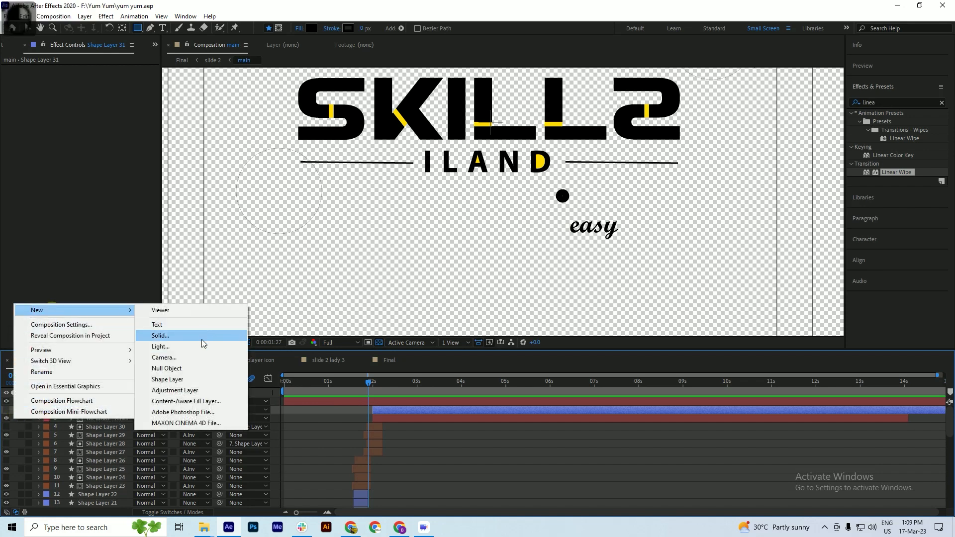
left_click(178, 378)
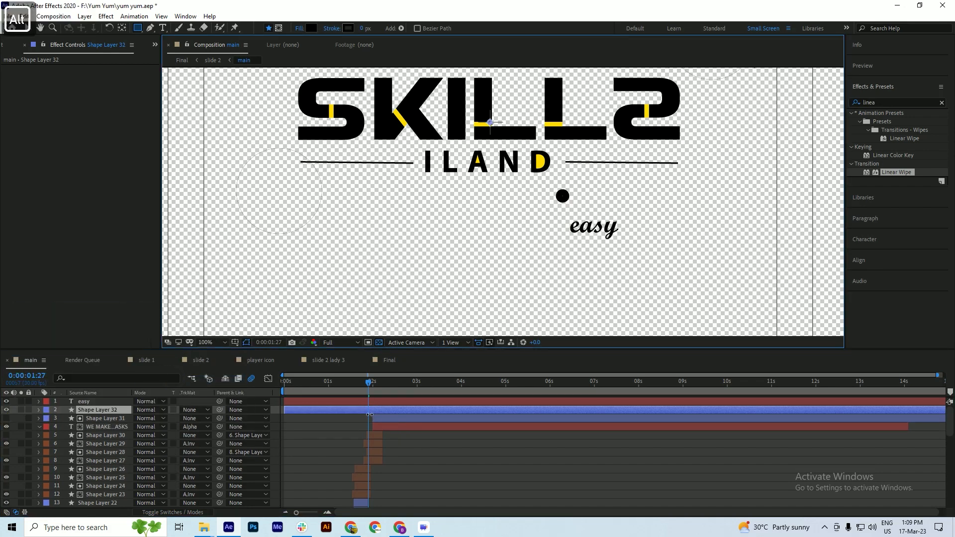
key("alt+bracketleft")
key("ctrl+s")
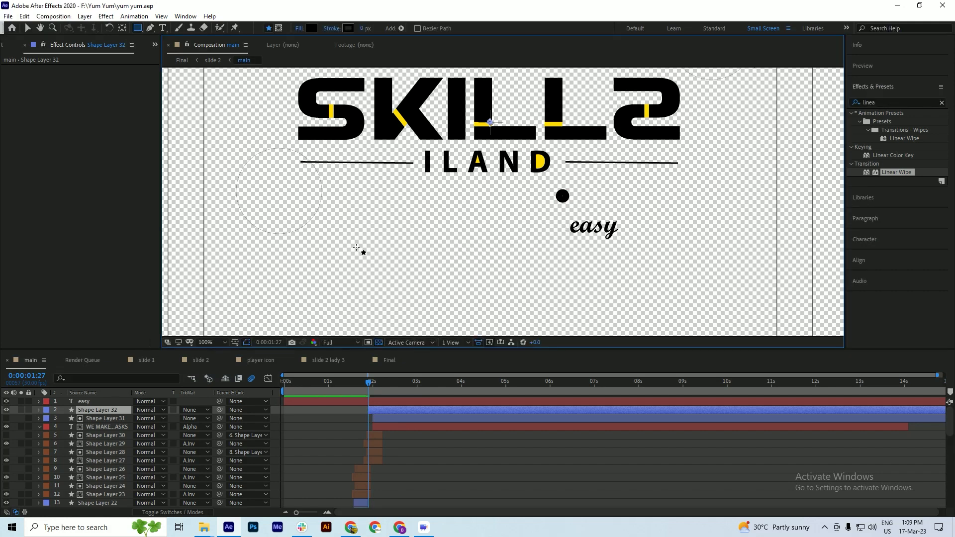
At 0:00:03:15, draw a narrow vertical rectangle at the start of WE MAKE COMPLEX on the new layer and center its anchor point
left_click_drag(379, 381, 440, 394)
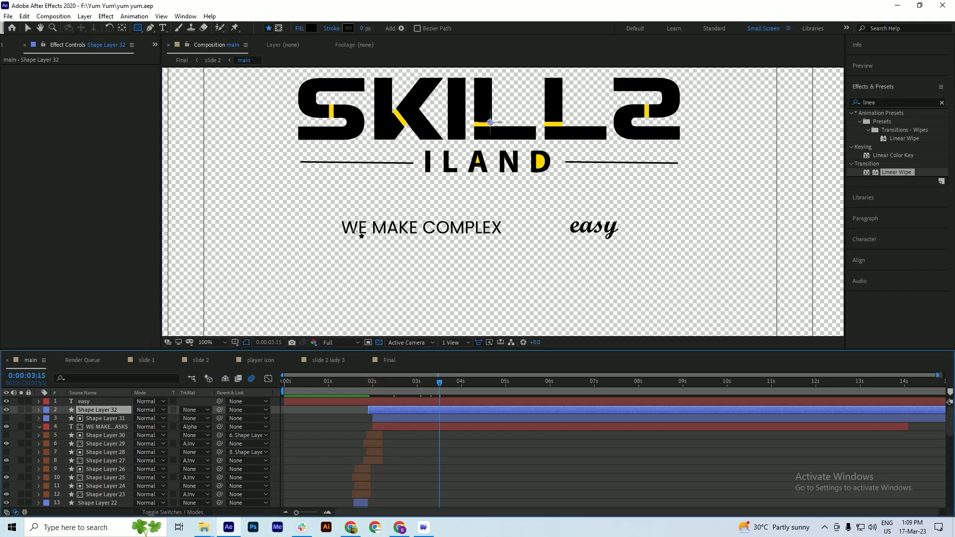
left_click_drag(339, 214, 348, 242)
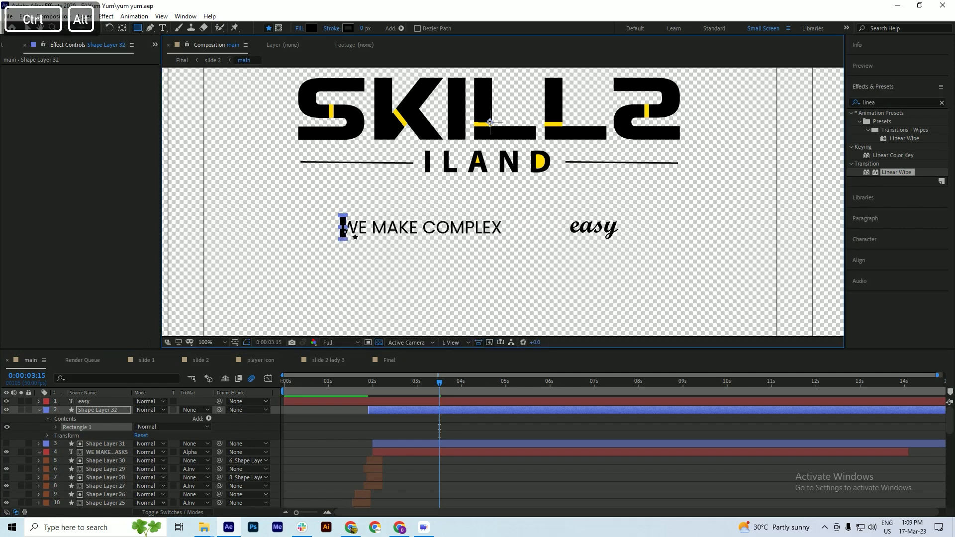
scroll(347, 238, "up", 4)
left_click(383, 420)
left_click(392, 409)
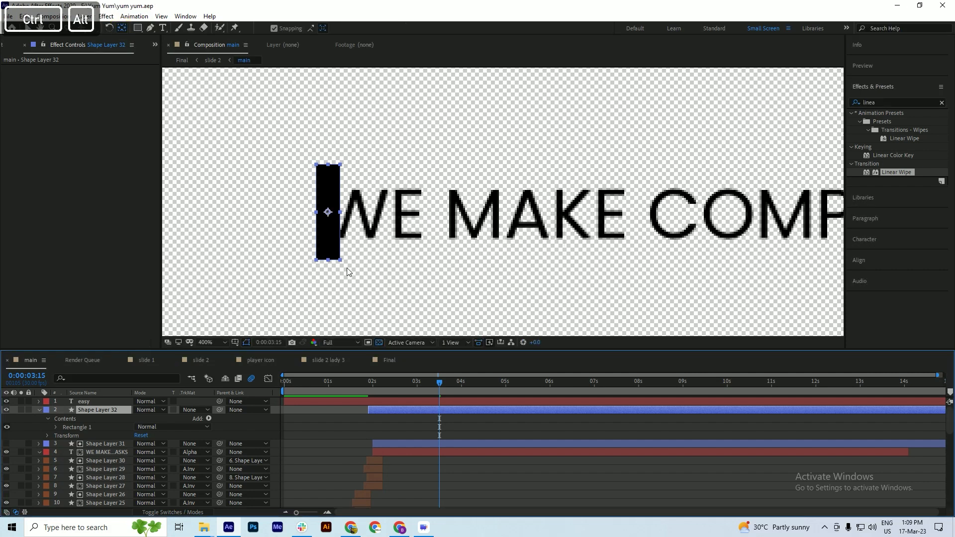
scroll(348, 275, "down", 4)
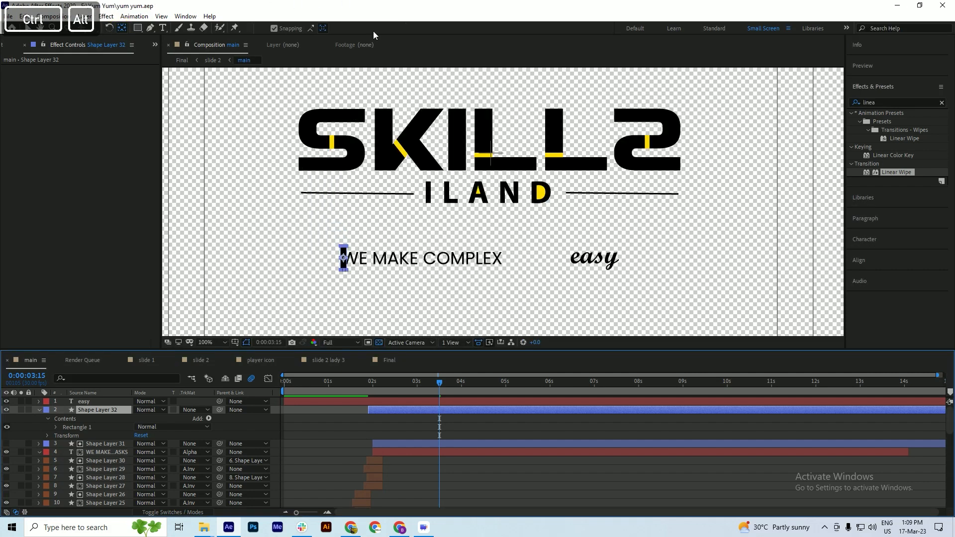
Change the narrow bar's fill to the logo's yellow, FFDA00, by sampling it from the SKILLZ lettering
left_click(391, 28)
left_click(870, 240)
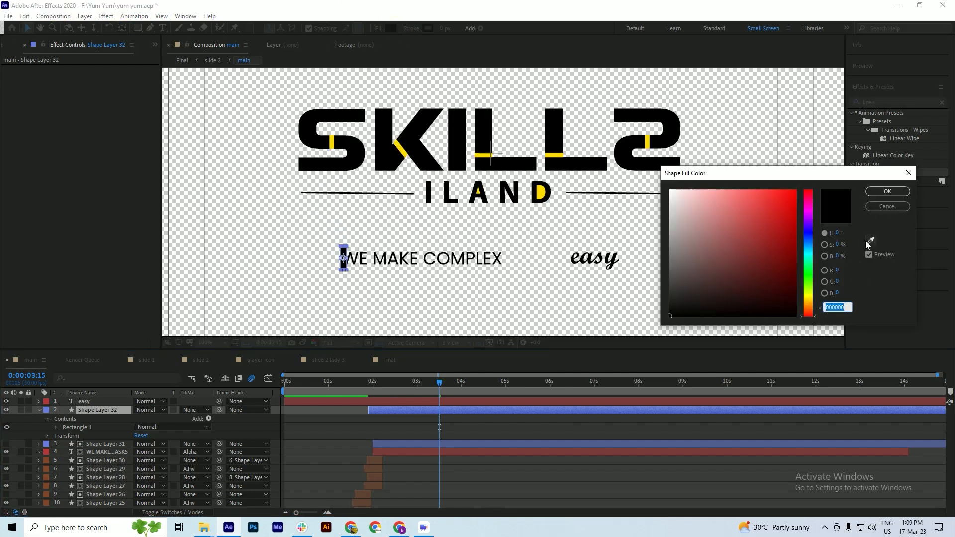
left_click(555, 158)
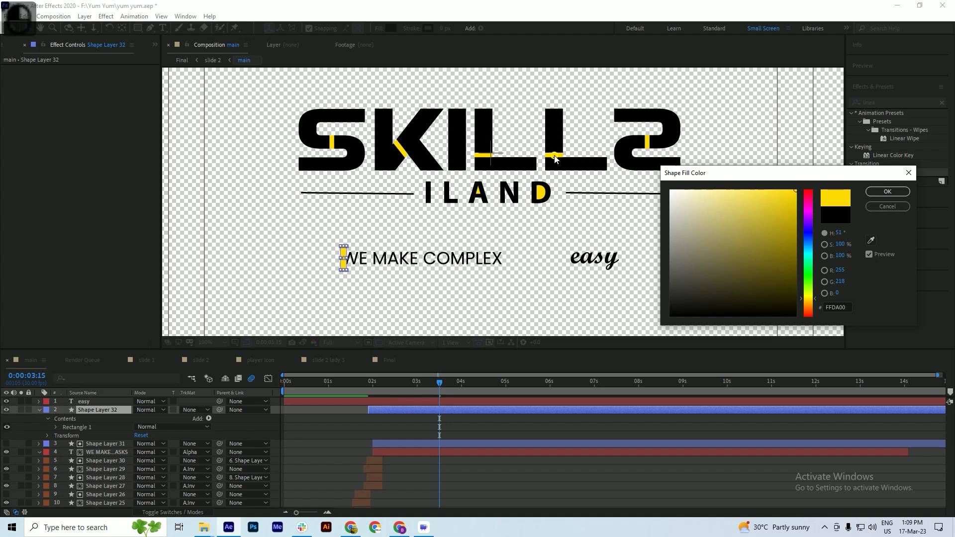
left_click(888, 191)
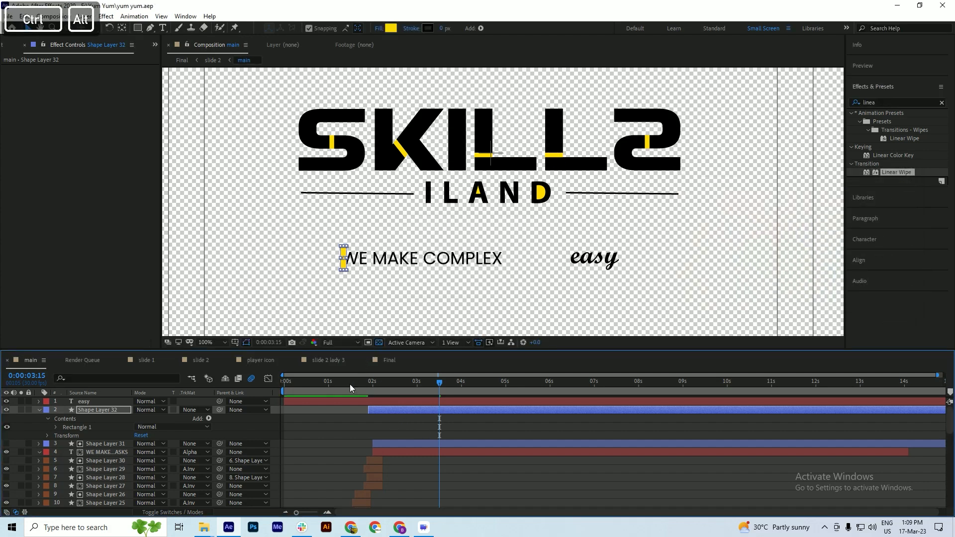
Move the yellow bar layer earlier in time so that it starts at 0:00:01:20
scroll(340, 291, "up", 2)
left_click_drag(383, 387, 368, 411)
key("p")
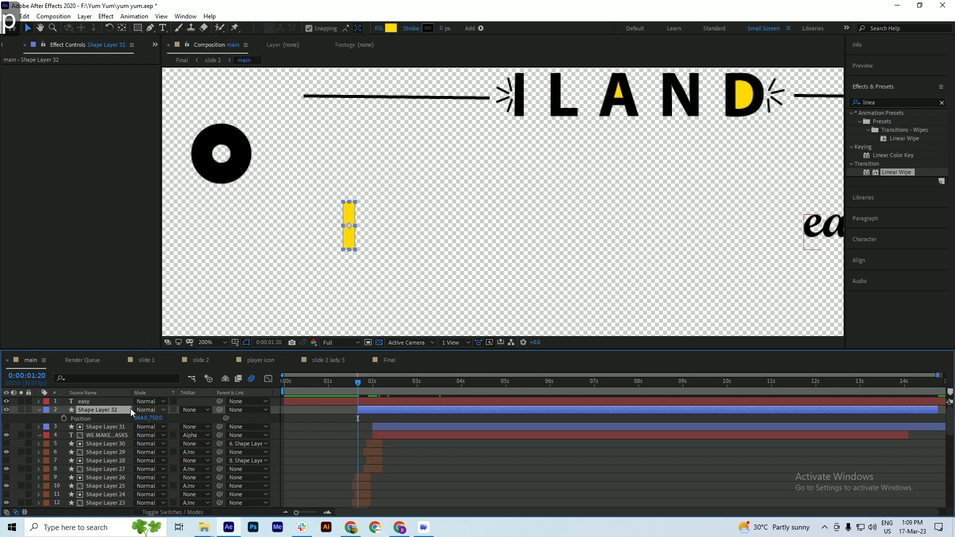
Keyframe the yellow bar's Opacity to fade in from 0:00:01:20 to 100% at 0:00:02:02, and save the project
key("t")
left_click(64, 418)
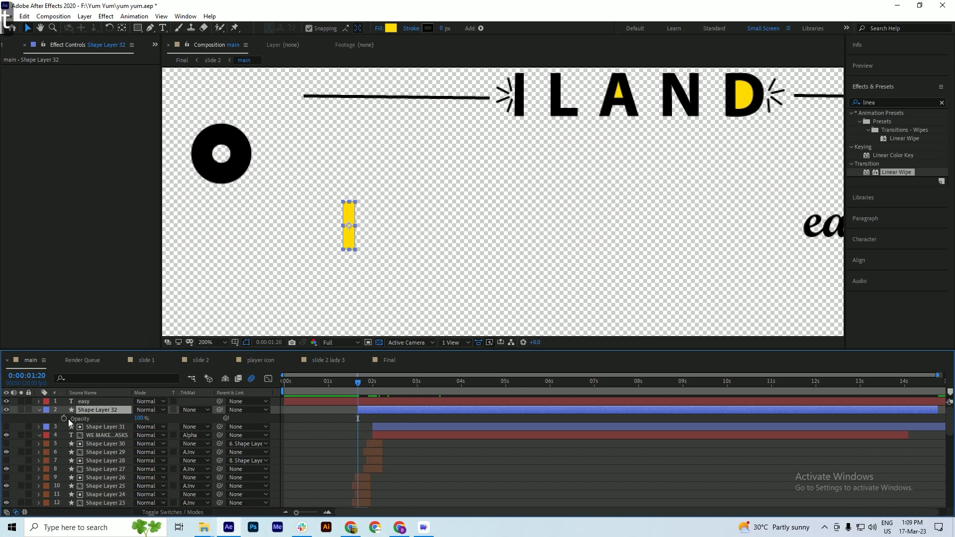
left_click_drag(387, 379, 376, 390)
left_click(141, 418)
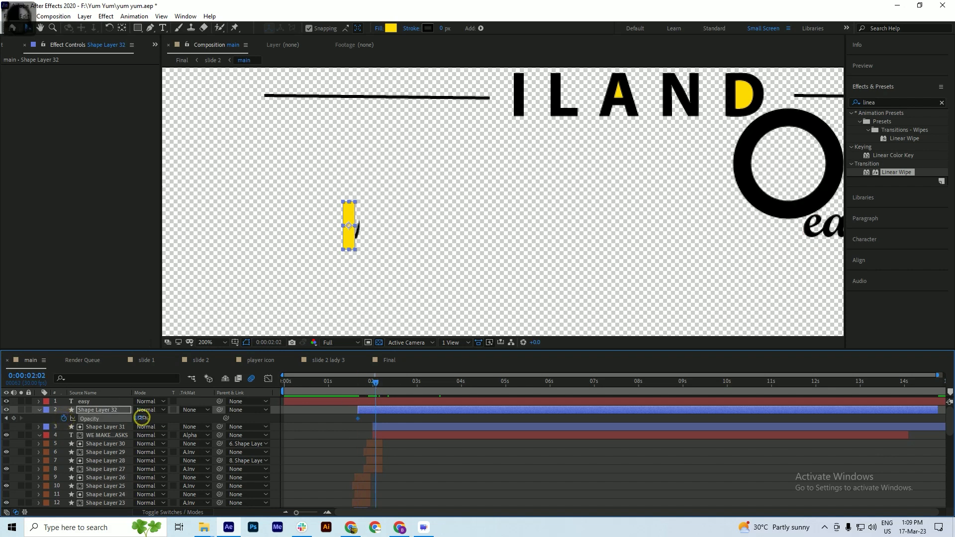
left_click(13, 418)
left_click(6, 418)
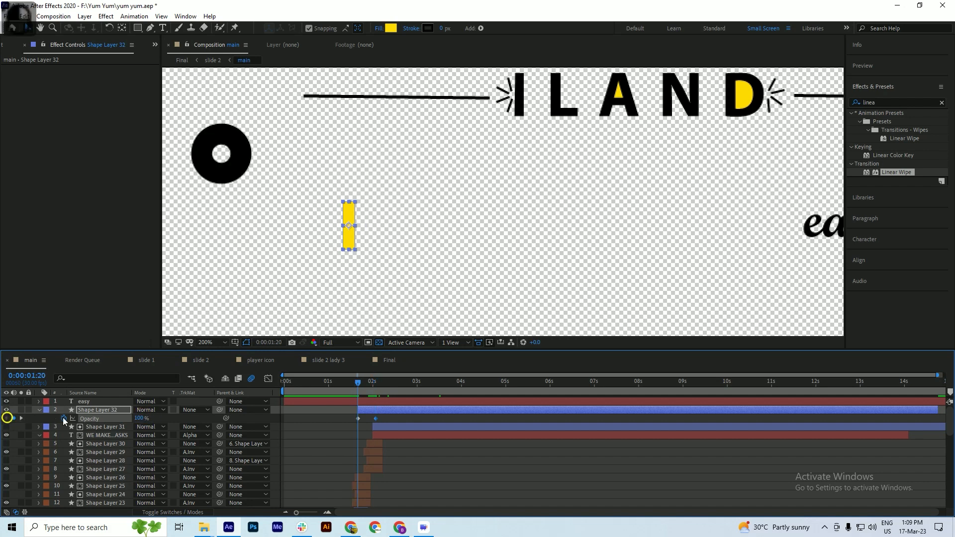
left_click_drag(129, 418, 82, 419)
key("ctrl+s")
At 0:00:04:06, move the yellow bar horizontally to just past the end of WE MAKE COMPLEX TASKS and save the project
left_click_drag(358, 379, 471, 402)
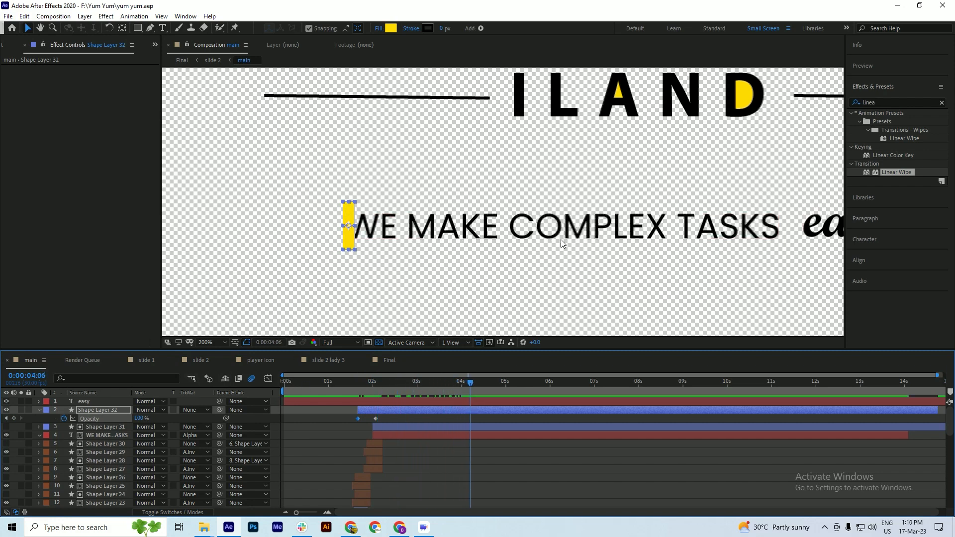
key("Right")
key("Right")
key("Right")
key("Right")
key("Right")
key("Right")
key("Right")
key("Right")
key("Right")
key("Right")
key("Right")
key("Right")
key("Right")
key("Right")
key("Right")
key("Right")
key("Right")
key("Right")
key("Right")
key("Right")
key("Right")
key("Right")
key("Right")
key("Right")
key("Right")
key("Right")
key("Right")
key("Right")
key("Right")
key("Right")
key("Right")
key("Right")
key("Right")
key("Right")
key("Right")
key("Right")
key("Right")
key("Right")
key("Right")
key("Right")
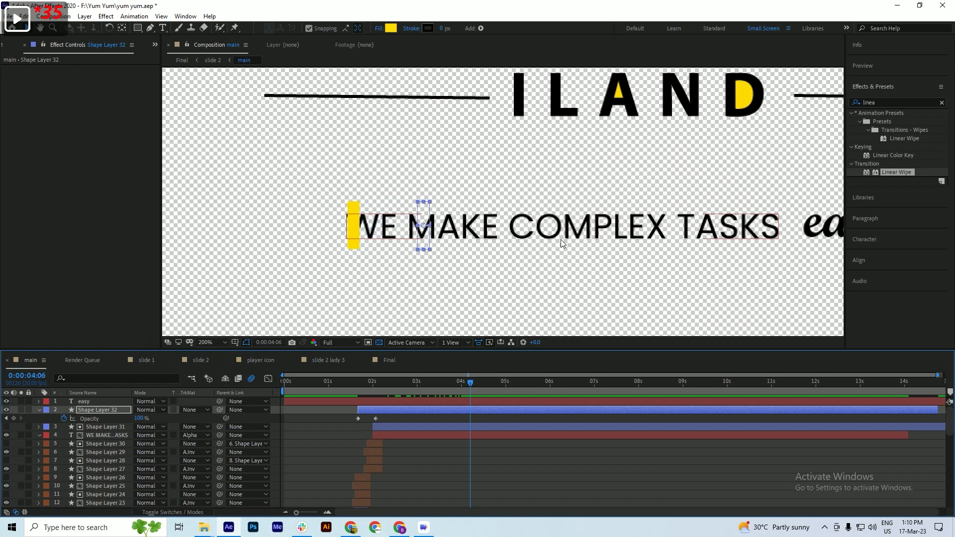
key("Right")
key("Right")
key("Right")
key("Right")
key("Right")
key("Right")
key("Right")
key("Right")
key("Right")
key("Right")
key("Right")
key("Right")
key("Right")
key("Right")
key("Right")
key("Right")
key("Right")
key("Right")
key("Right")
key("Right")
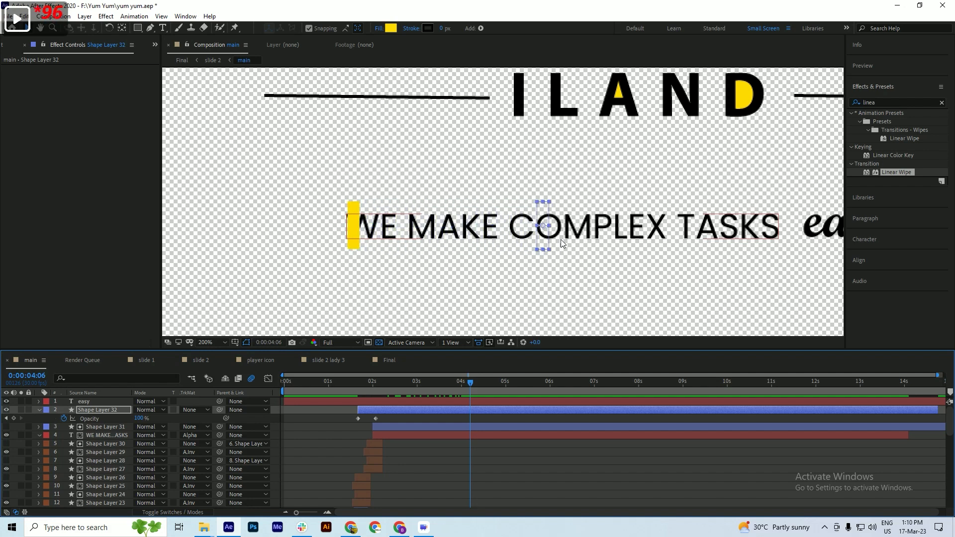
key("Right")
key("Right")
key("Right")
key("Right")
key("Right")
key("Right")
key("Right")
key("Right")
key("Right")
key("Right")
key("Right")
key("Right")
key("Right")
key("Right")
key("Right")
key("Right")
key("Right")
key("Right")
key("Right")
key("Right")
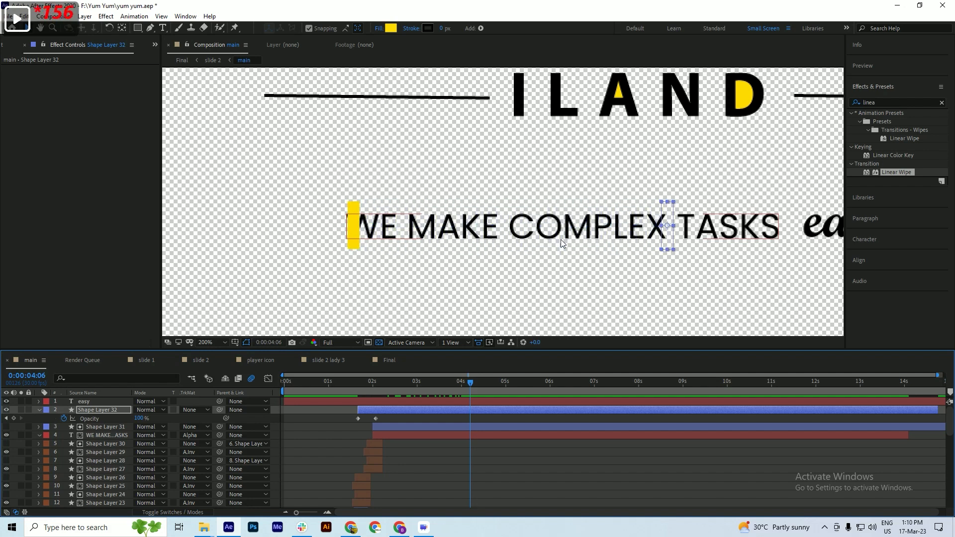
key("Right")
key("Right")
key("Right")
key("Right")
key("Right")
key("Right")
key("Right")
key("Right")
key("Right")
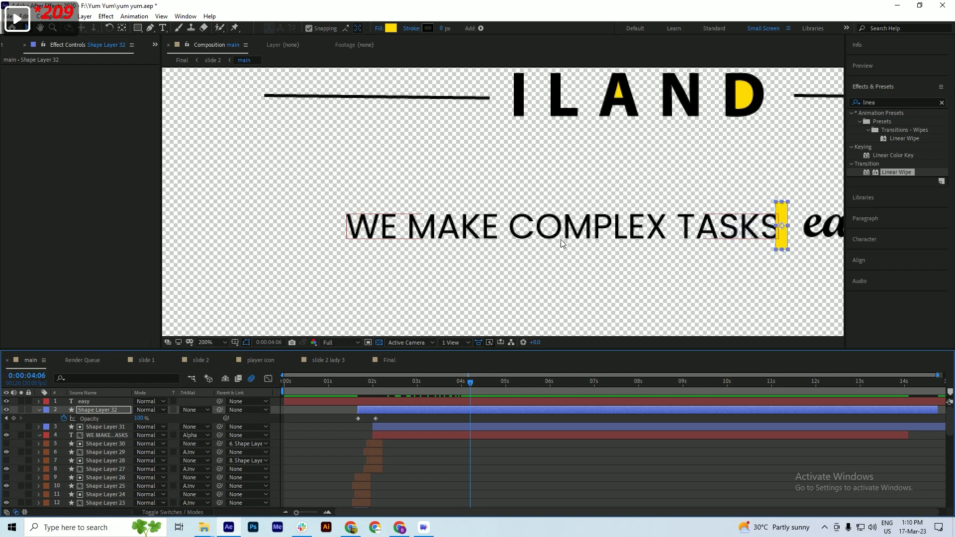
key("Left")
key("Left")
key("Left")
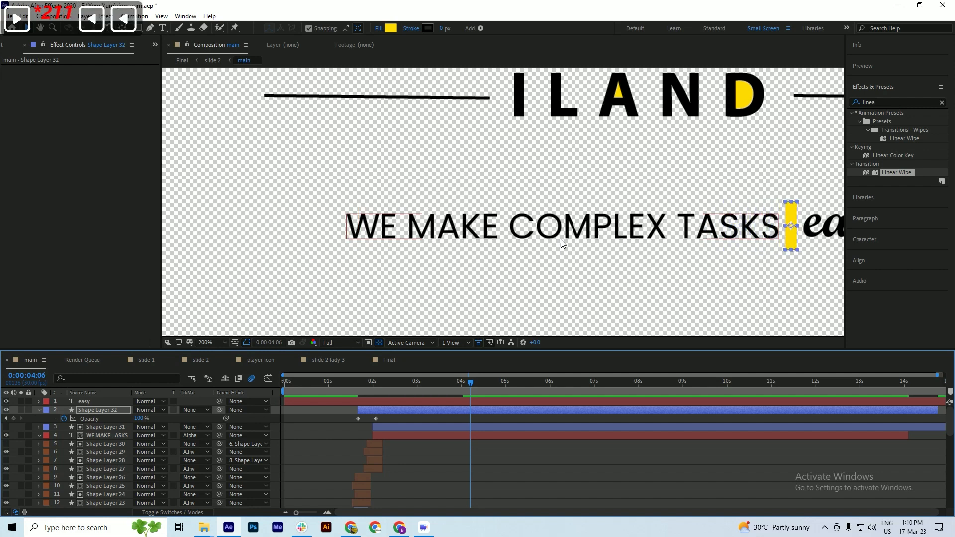
key("ctrl+s")
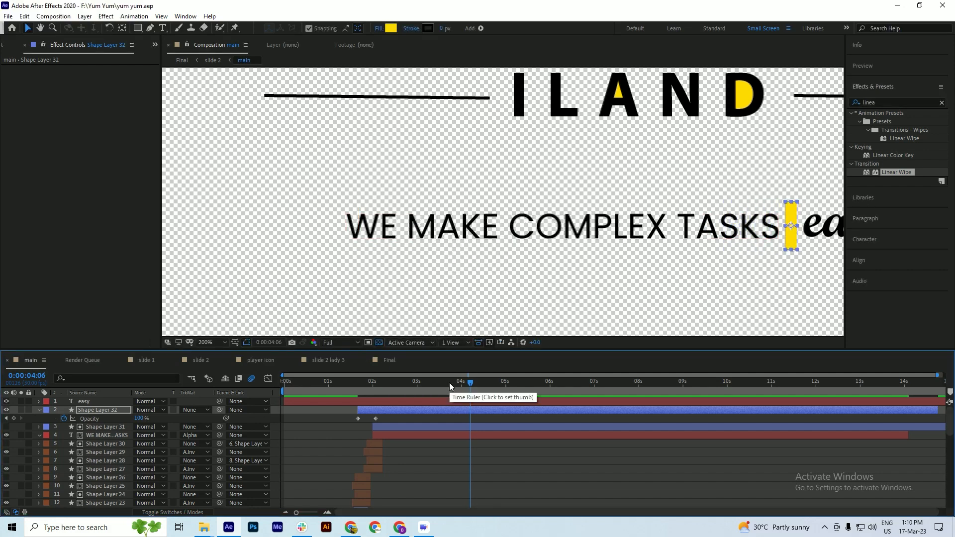
Add a Position keyframe to the yellow bar layer at 0:00:04:06, keeping its Opacity keyframes shown, and save the project
key("shift+p")
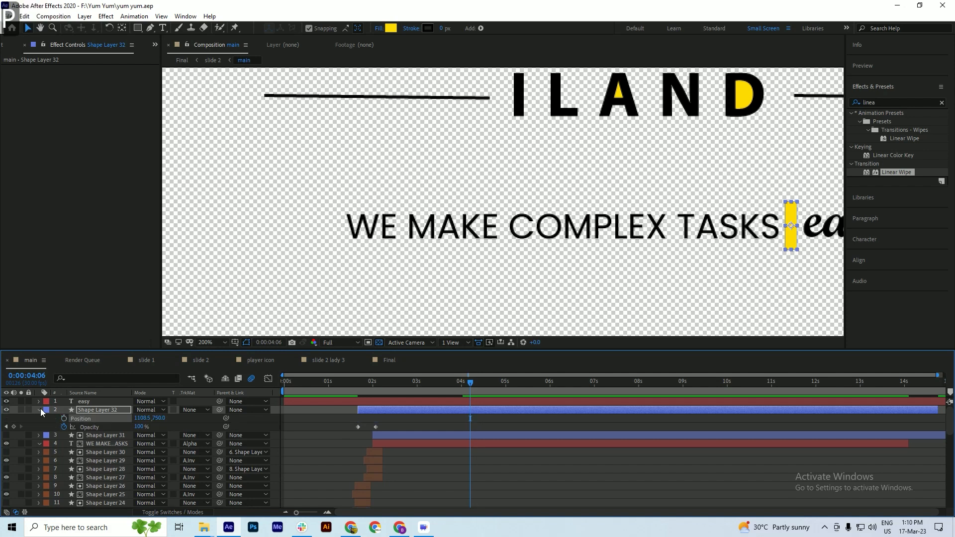
left_click(63, 419)
key("ctrl+s")
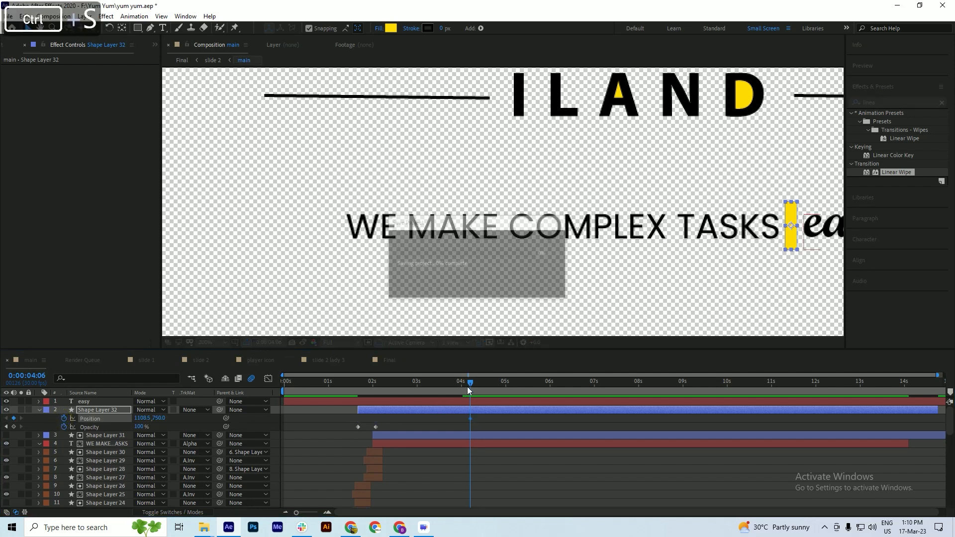
At 0:00:02:02, keyframe the yellow bar's Position at 672.0, 750.0, over the W that starts the tagline
left_click_drag(453, 385, 373, 400)
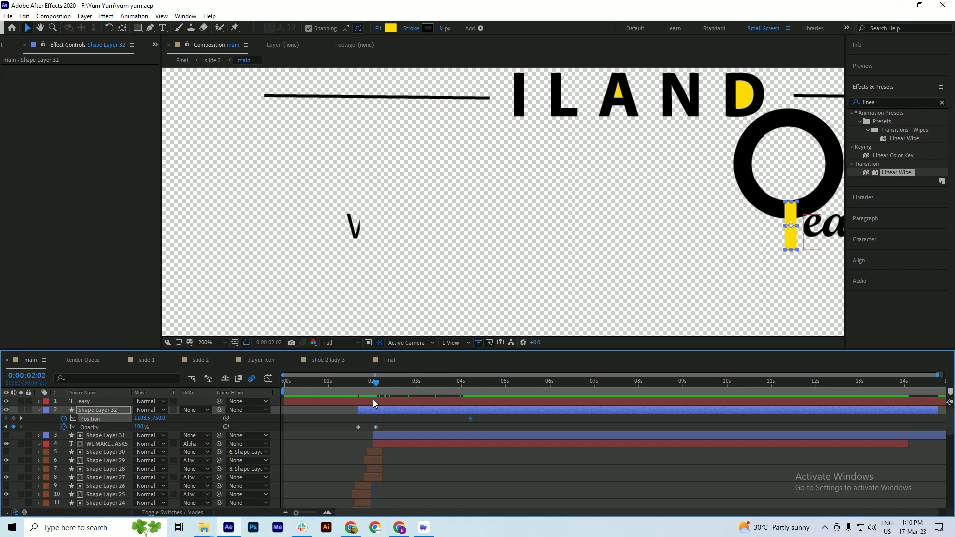
key("shift+Left")
key("shift+Left")
key("shift+Left")
key("shift+Left")
key("shift+Left")
key("shift+Left")
key("shift+Left")
key("shift+Left")
key("shift+Left")
key("shift+Left")
key("shift+Left")
key("shift+Left")
key("shift+Left")
key("shift+Left")
key("shift+Left")
key("shift+Left")
key("shift+Left")
key("shift+Left")
key("shift+Left")
key("shift+Left")
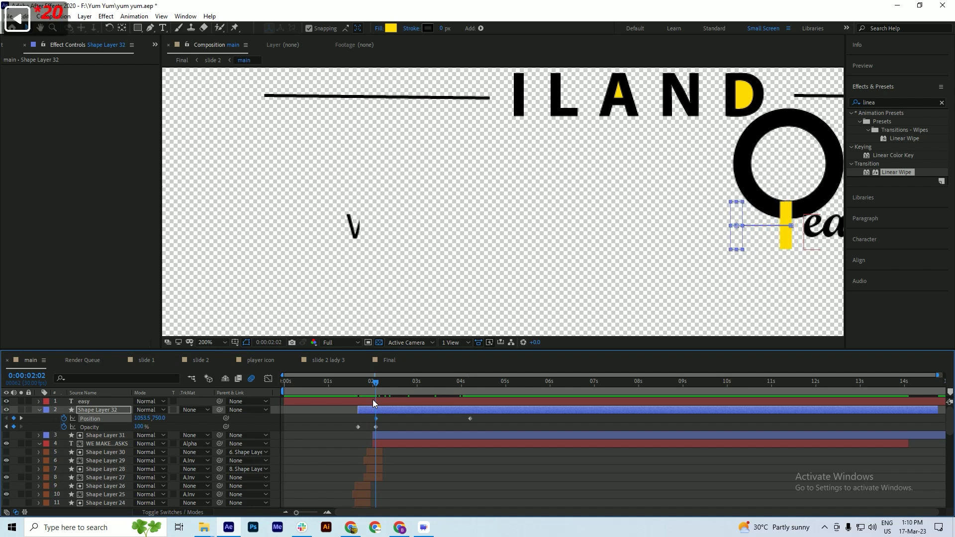
key("shift+Left")
key("shift+Left")
key("shift+Left")
key("shift+Left")
key("shift+Left")
key("shift+Left")
key("shift+Left")
key("shift+Left")
key("shift+Left")
key("shift+Left")
key("shift+Left")
key("shift+Left")
key("shift+Left")
key("shift+Left")
key("shift+Left")
key("shift+Left")
key("shift+Left")
key("shift+Left")
key("shift+Left")
key("shift+Left")
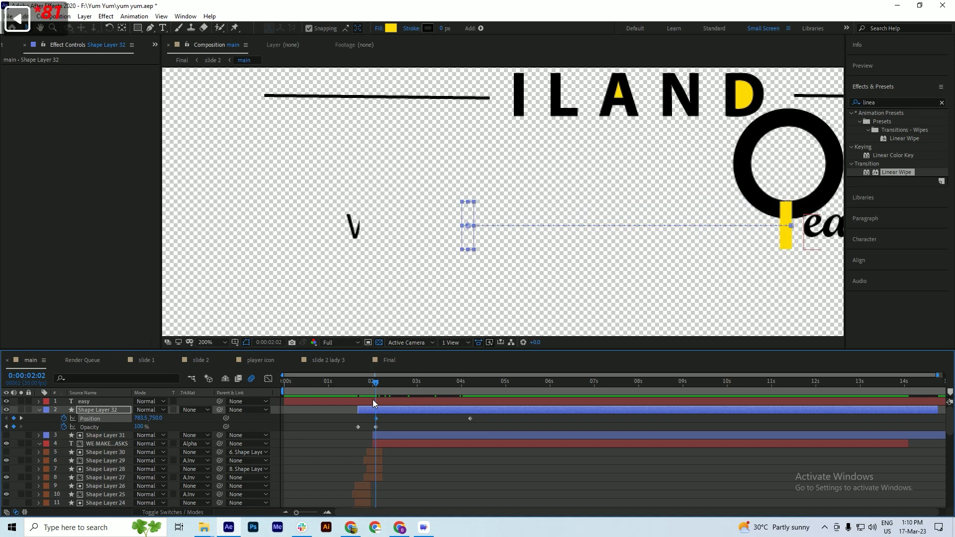
key("shift+Left")
key("shift+Left")
key("shift+Left")
key("shift+Left")
key("shift+Left")
key("shift+Left")
key("shift+Left")
key("shift+Left")
key("shift+Left")
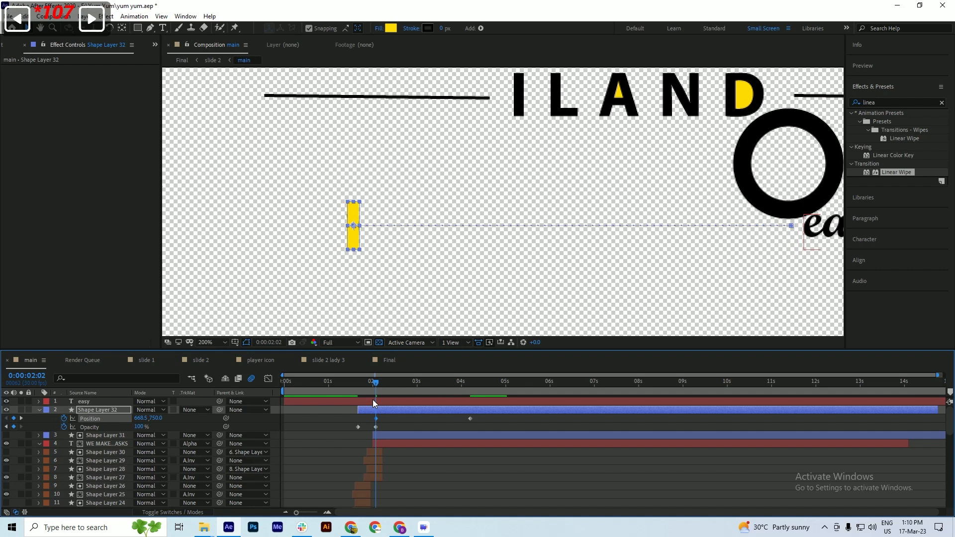
key("Right")
key("Right")
key("Right")
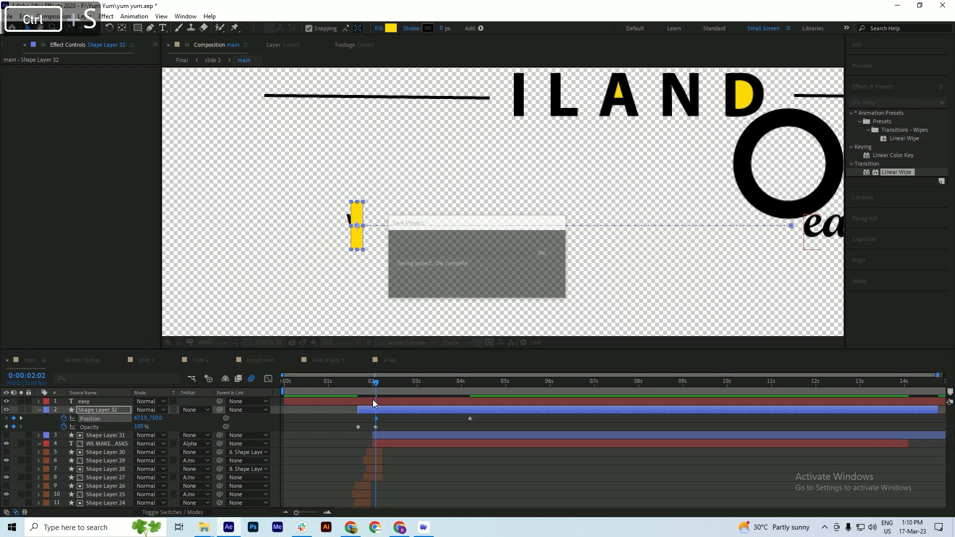
Check the yellow bar against the text reveal, move its end Position keyframe earlier to about 0:00:04:00, and preview from 0:00:02:01
left_click_drag(375, 383, 411, 384)
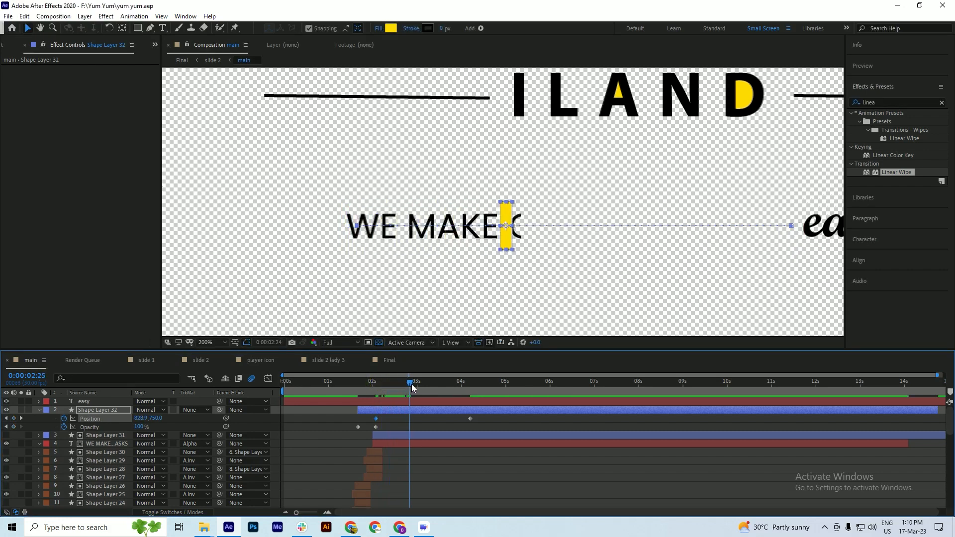
left_click(401, 435)
key("u")
key("u")
left_click_drag(409, 392, 470, 384)
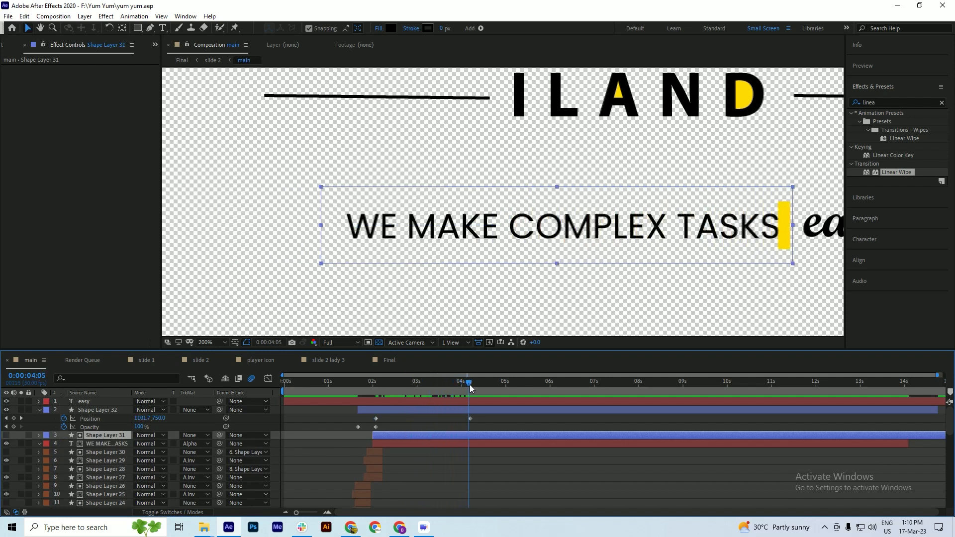
left_click_drag(470, 419, 365, 398)
key("space")
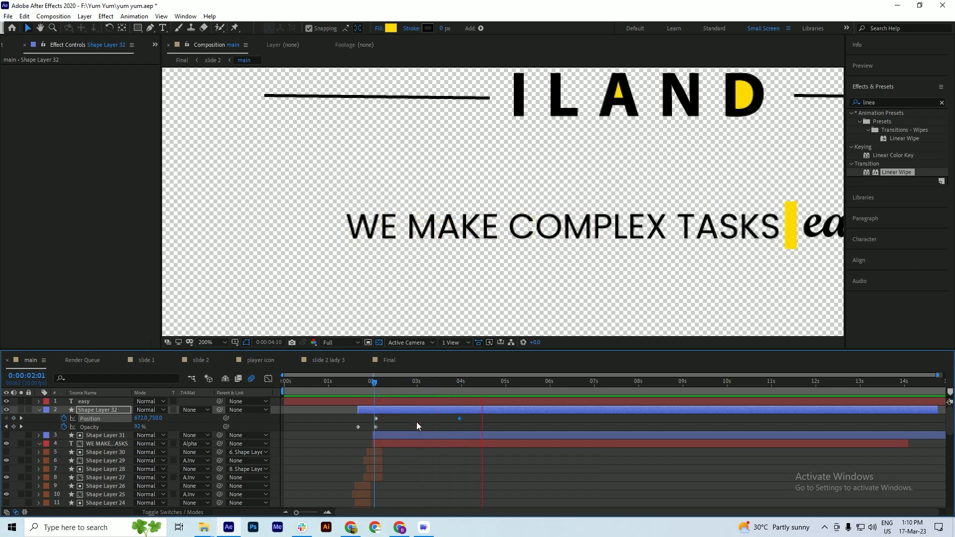
At 0:00:04:01, reveal only the Opacity property of the yellow bar layer and save the project
key("space")
mouse_move(462, 387)
left_mouse_down()
mouse_move(452, 395)
mouse_move(464, 397)
left_mouse_up()
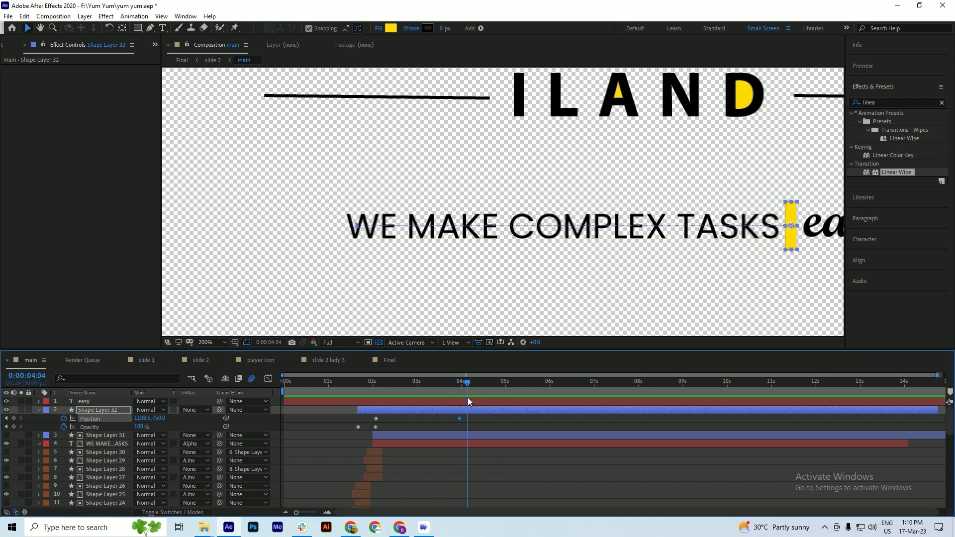
key("ctrl+s")
left_click_drag(467, 385, 464, 385)
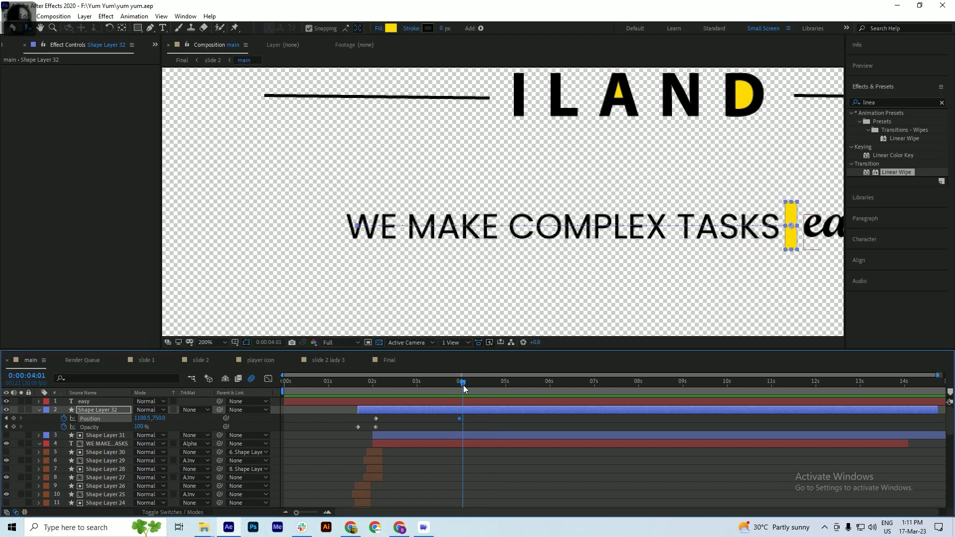
left_click(469, 410)
key("u")
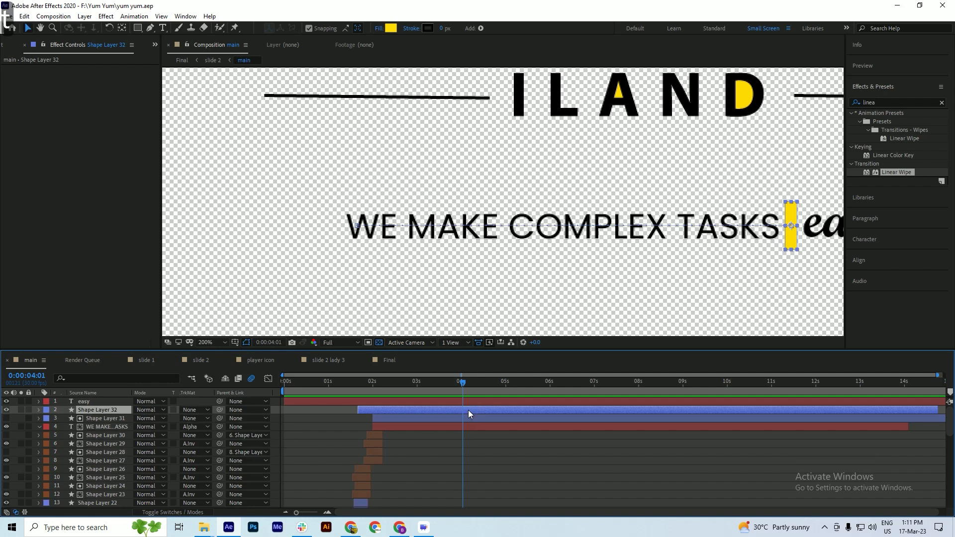
key("t")
key("ctrl+s")
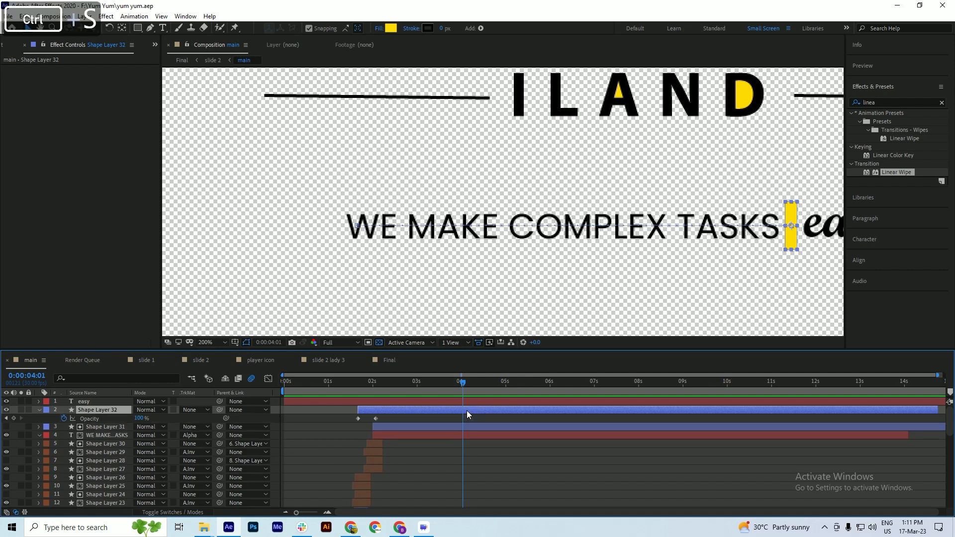
Remove all Opacity keyframes from the yellow bar layer, return to 0:00:04:01, and save the project
left_click_drag(392, 386, 381, 405)
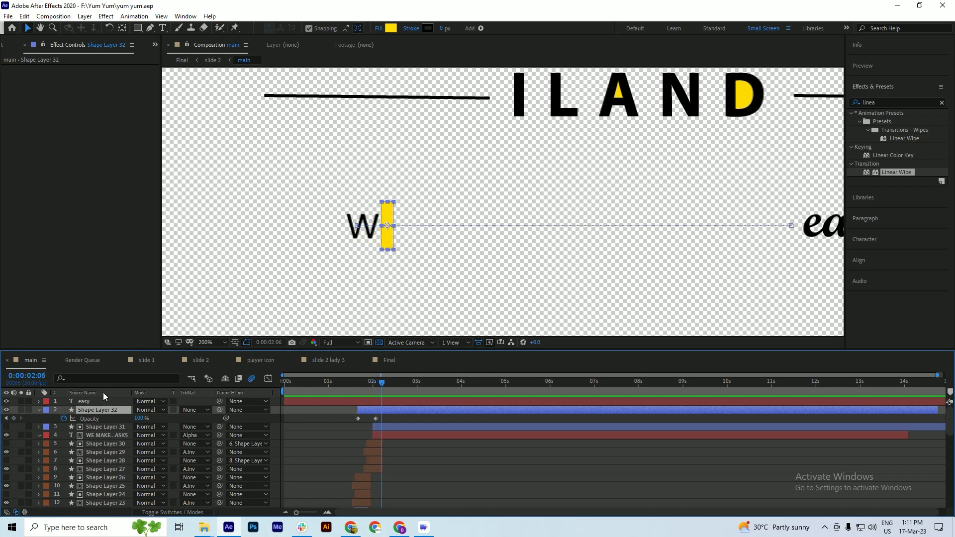
left_click(64, 419)
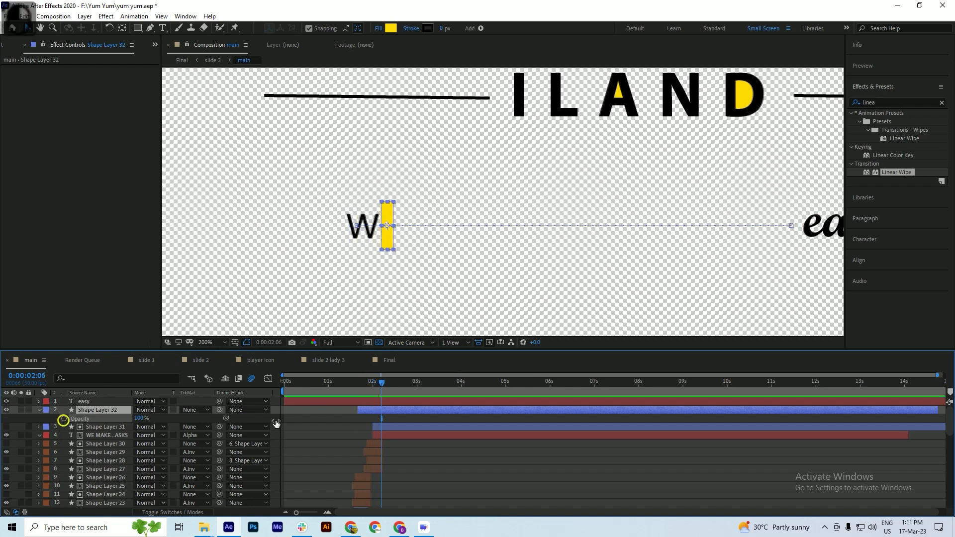
left_click(375, 387)
left_click_drag(377, 393, 461, 404)
key("ctrl+s")
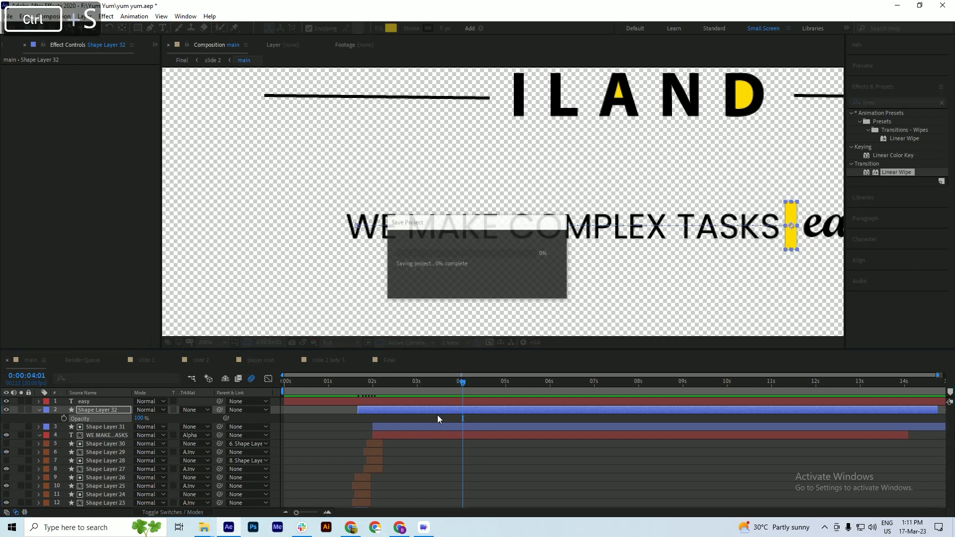
left_click(139, 419)
type("0")
key("Return")
key("ctrl+s")
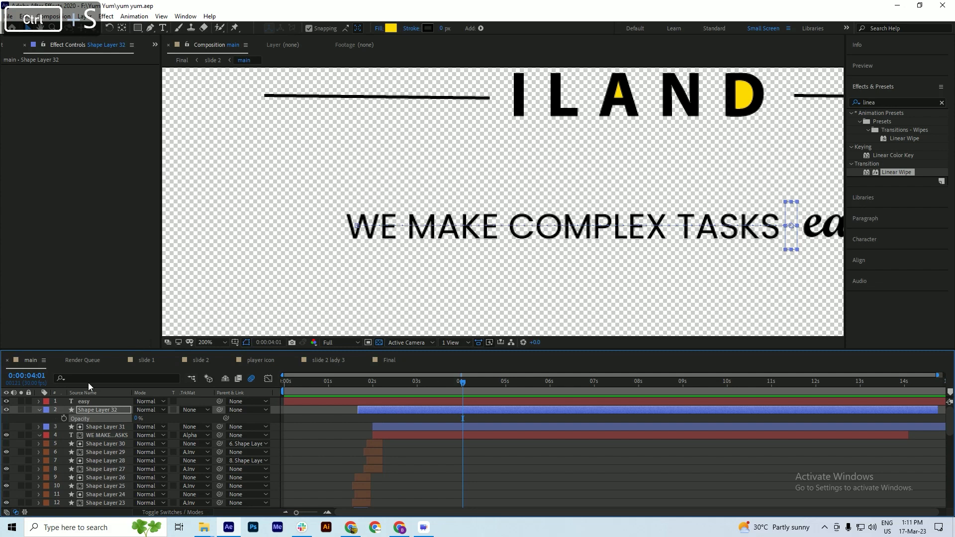
Keyframe the yellow bar's Opacity at 100% at 0:00:04:01 and save the project
left_click(64, 418)
left_click(135, 418)
type("100")
key("Return")
key("ctrl+s")
Add Opacity keyframes to the yellow bar of 0% at 0:00:04:08 and 100% at 0:00:04:15, and save the project
scroll(463, 386, "up", 1)
left_click_drag(464, 385, 484, 386)
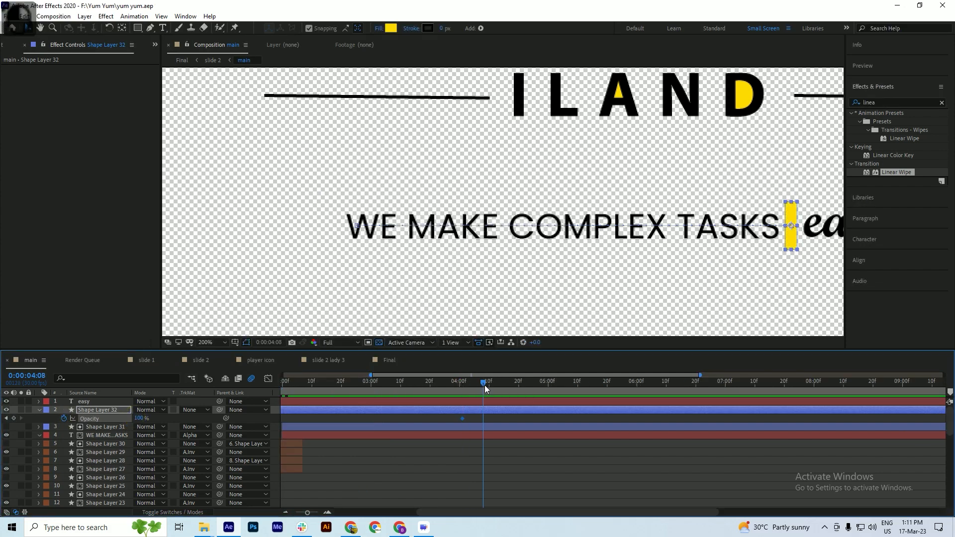
left_click(139, 418)
type("0")
key("Return")
left_click_drag(487, 382, 505, 385)
left_click(137, 419)
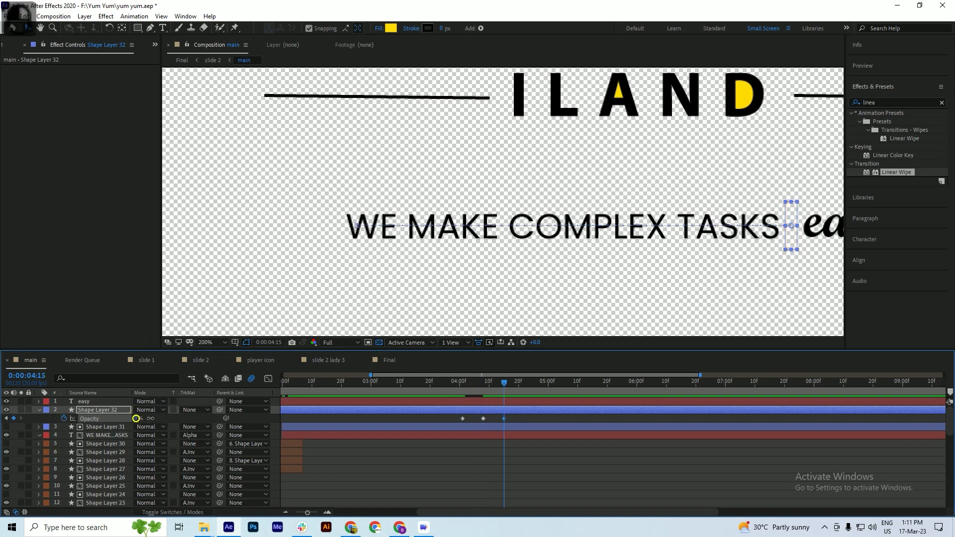
type("100")
key("Return")
key("ctrl+s")
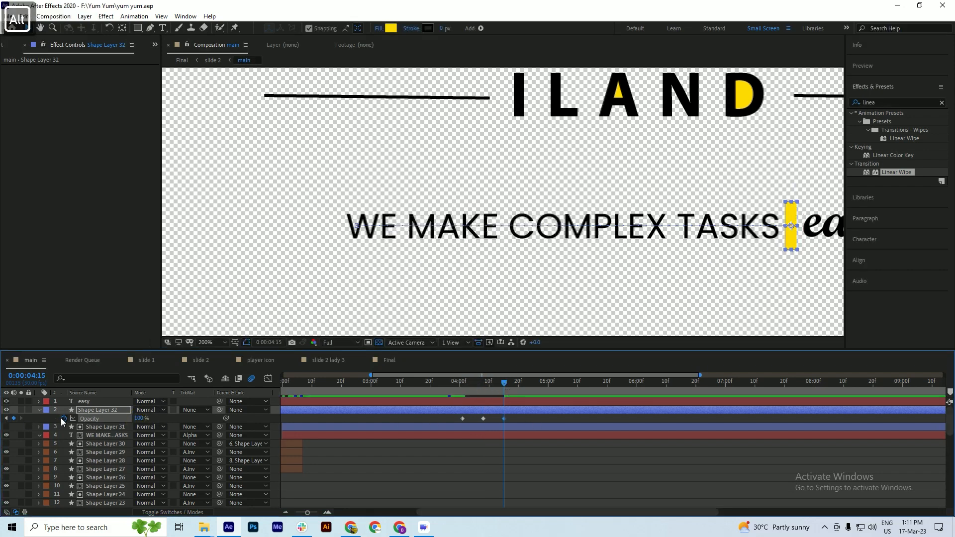
Apply the expression loopOut() to the yellow bar's Opacity, preview the blinking from 0:00:04:01, and save the project
left_click(63, 420, "alt")
type("loop")
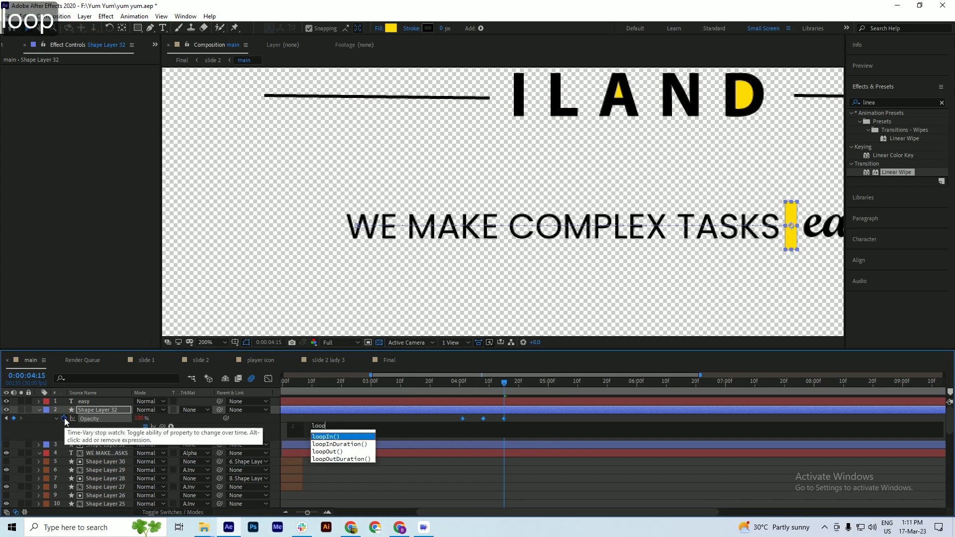
type("Out()")
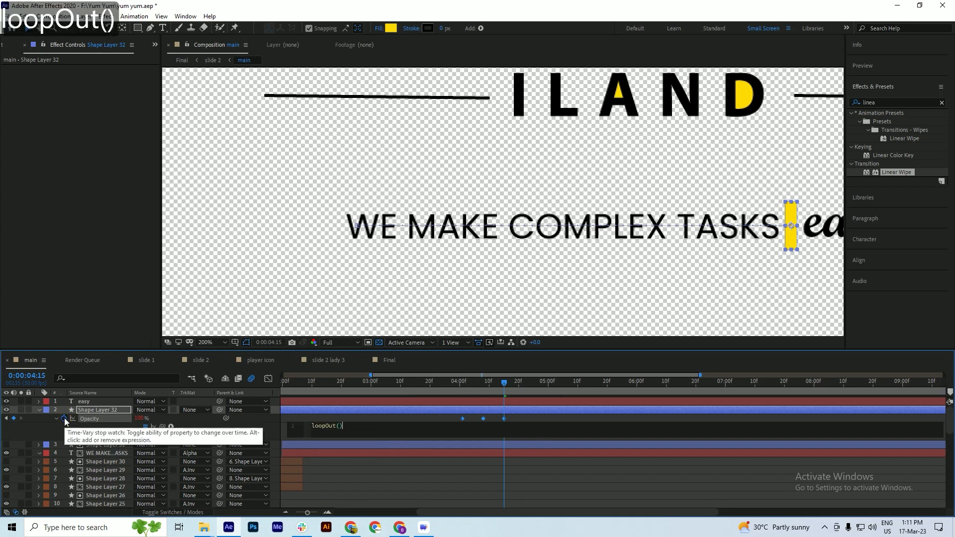
left_click(418, 401)
left_click_drag(474, 387, 463, 395)
key("space")
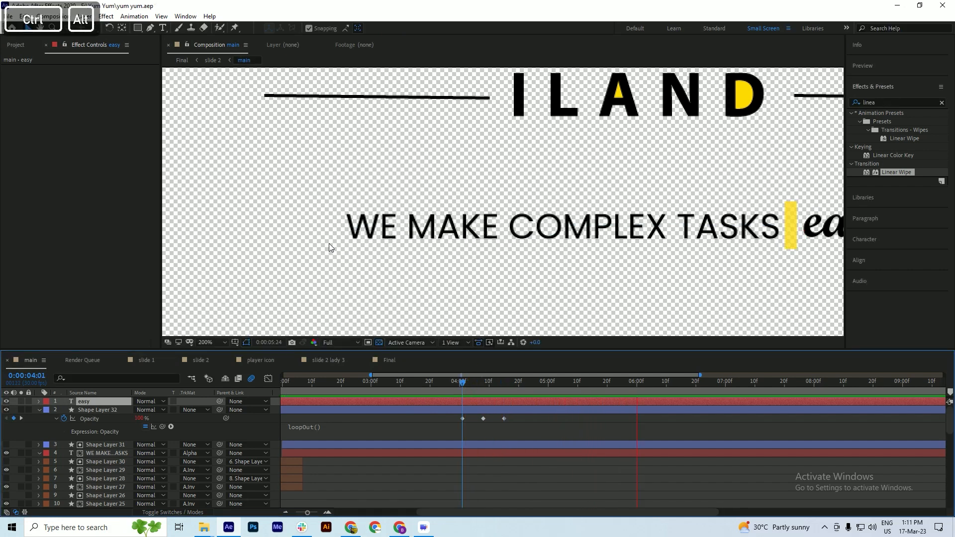
scroll(329, 243, "down", 2)
key("ctrl+s")
mouse_move(451, 390)
left_mouse_down()
mouse_move(441, 393)
mouse_move(464, 399)
left_mouse_up()
key("ctrl+s")
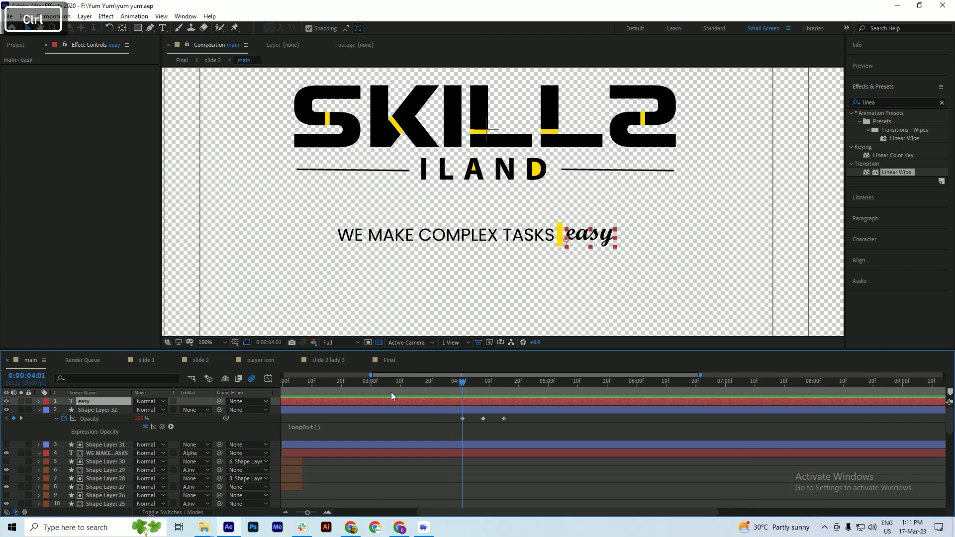
Collapse the yellow bar layer, trim the start of the easy text layer to 0:00:04:07, and save the project
left_click(40, 410)
key("ctrl+s")
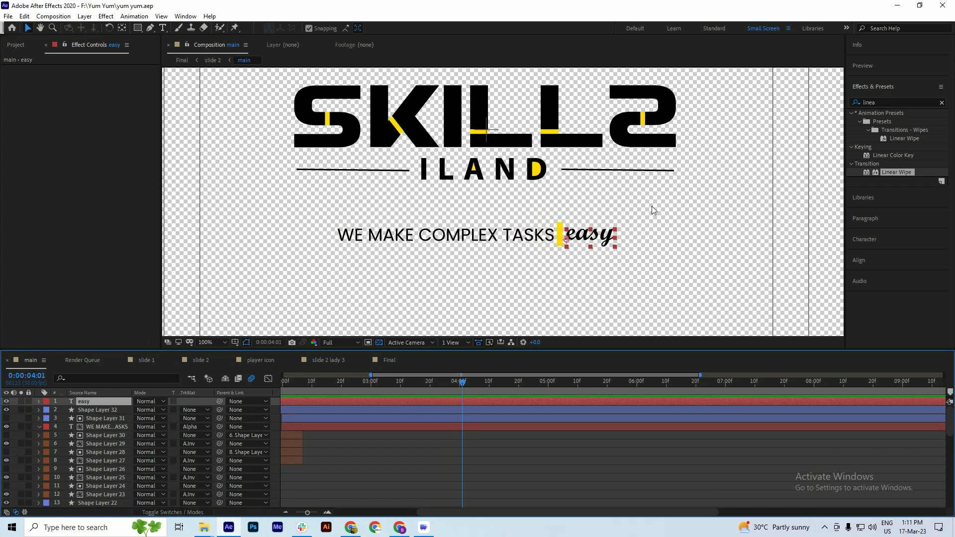
scroll(616, 247, "up", 1)
key("ctrl+s")
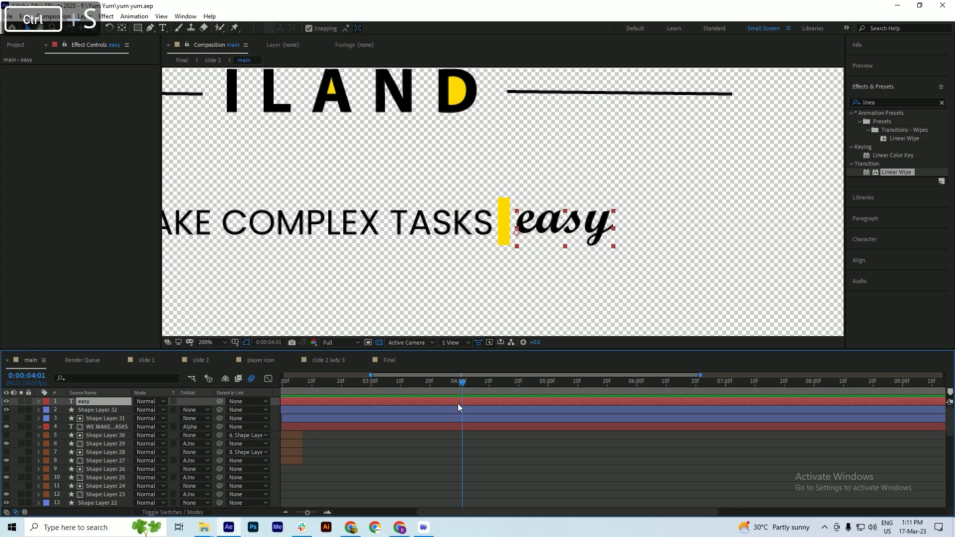
left_click_drag(461, 381, 479, 396)
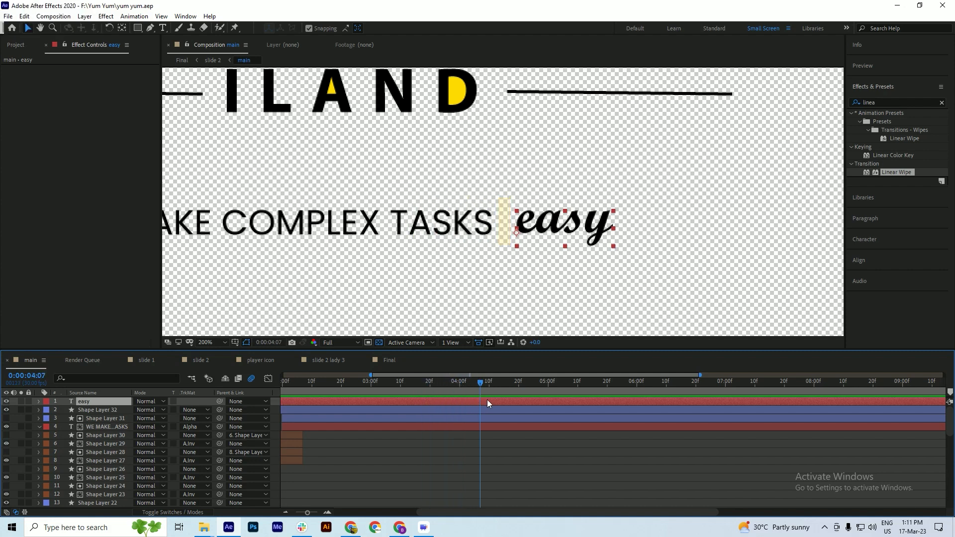
key("alt+bracketleft")
key("ctrl+s")
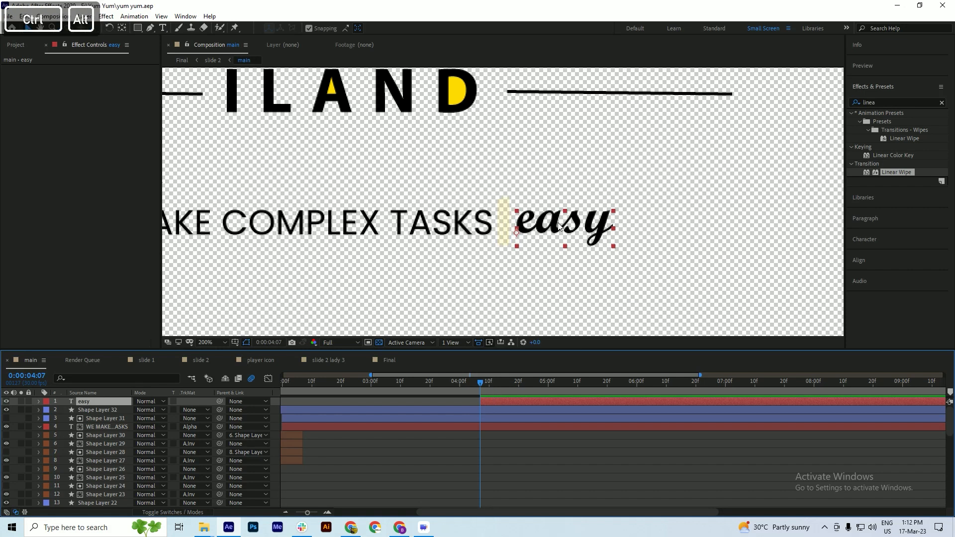
scroll(557, 225, "up", 2)
key("space")
left_click_drag(587, 243, 537, 240)
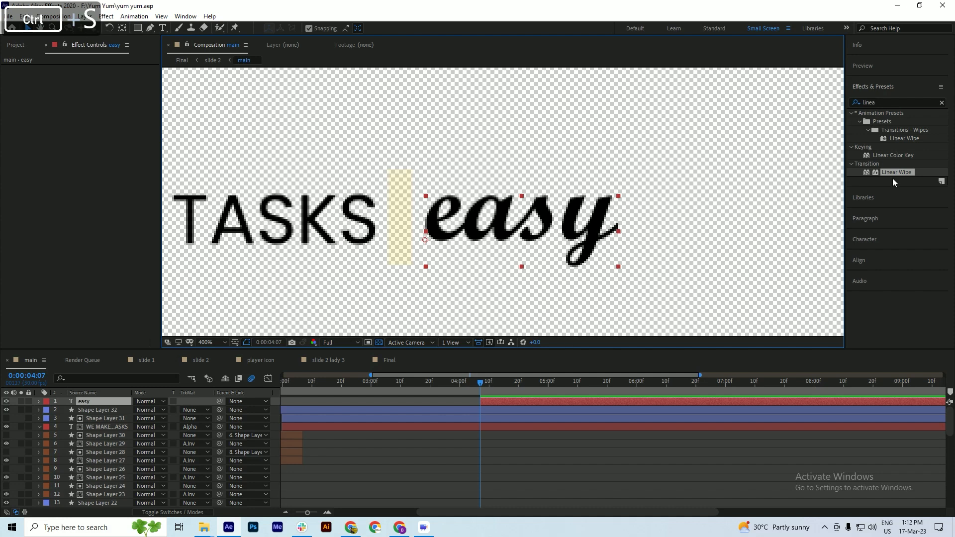
left_click(897, 100)
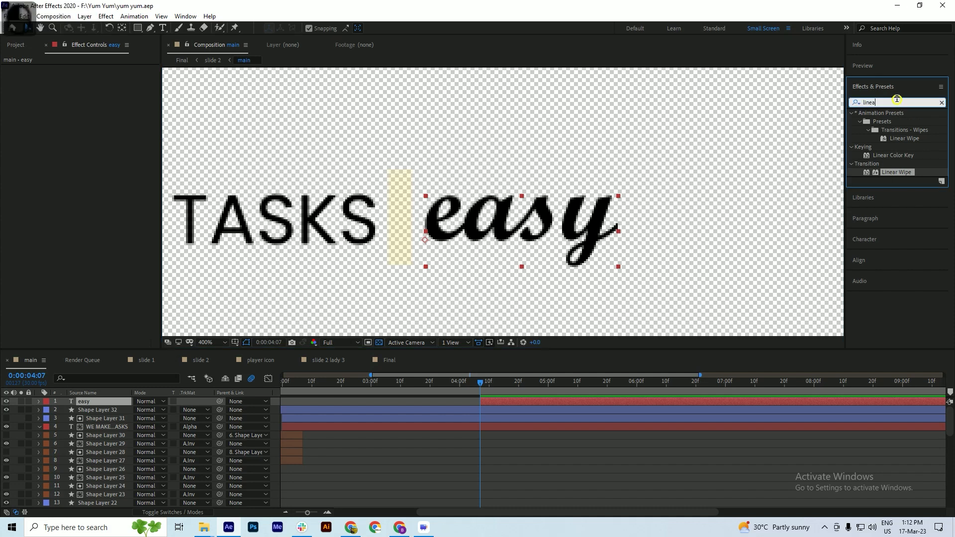
left_click(38, 401)
left_click(46, 411)
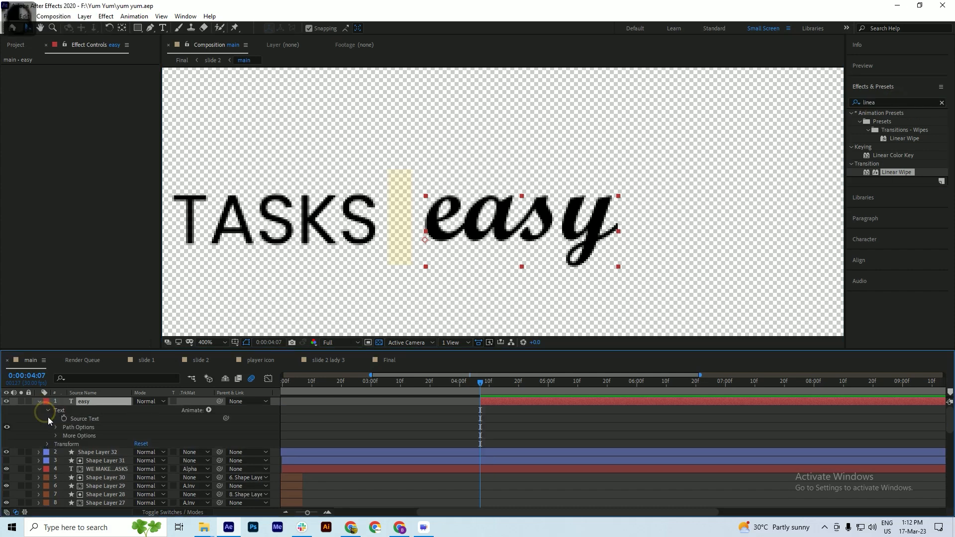
left_click(209, 410)
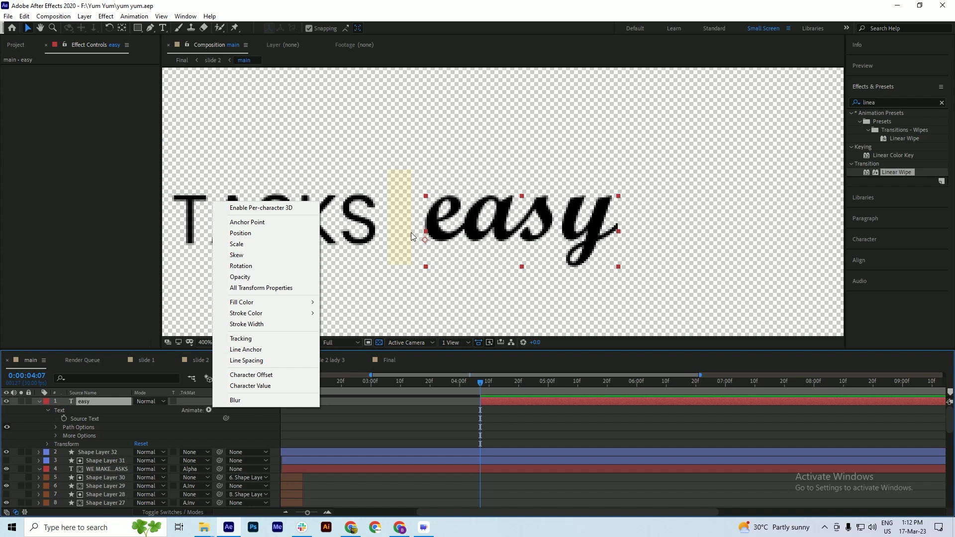
left_click(39, 402)
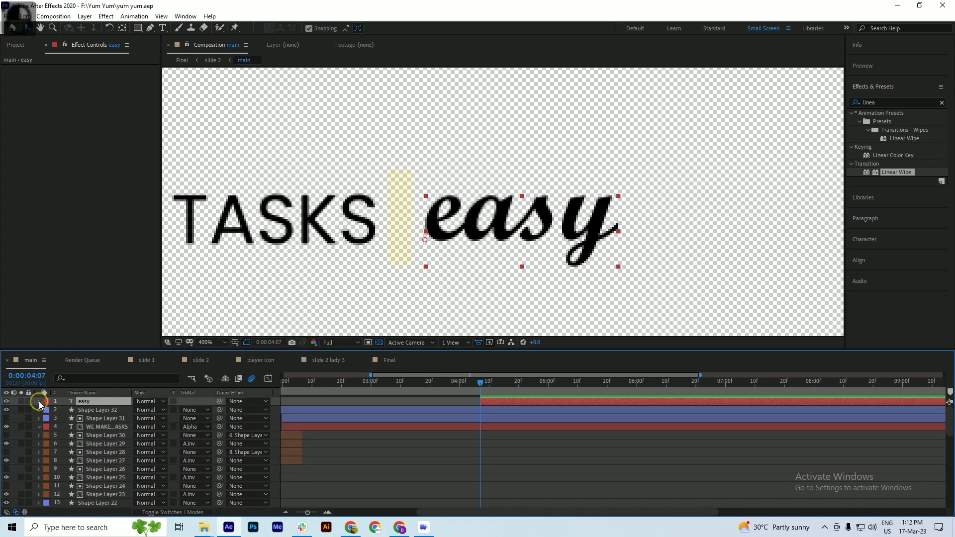
Create a new empty shape layer above the easy text, trim its start to 0:00:04:07, and save the project
right_click(17, 417)
mouse_move(130, 307)
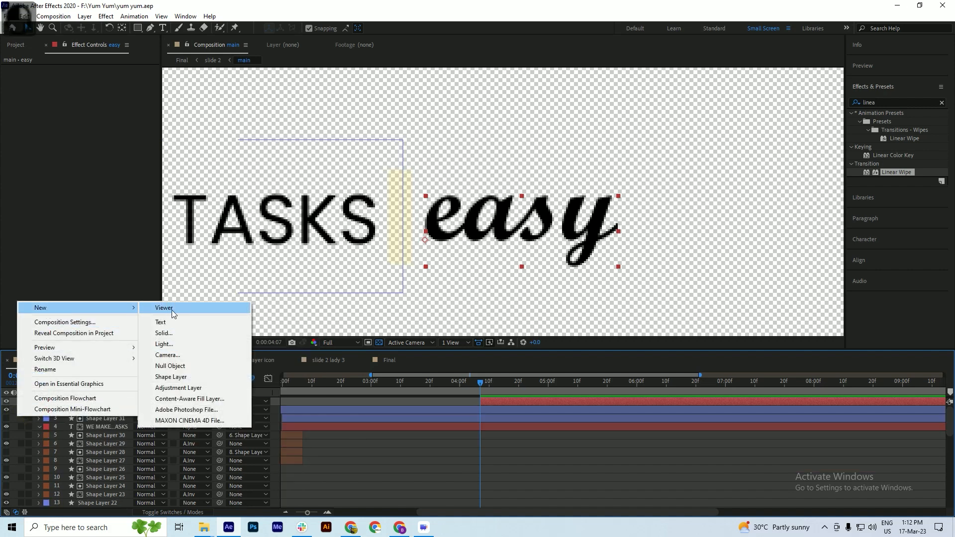
left_click(164, 377)
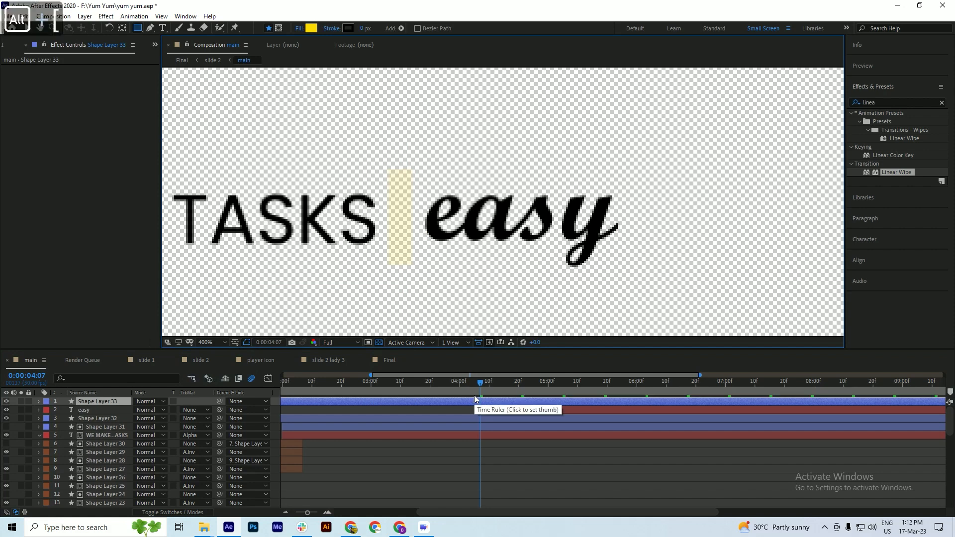
key("alt+bracketleft")
key("ctrl+s")
Prepare the Pen tool for tracing the word easy by setting the shape fill to None
scroll(438, 220, "up", 1)
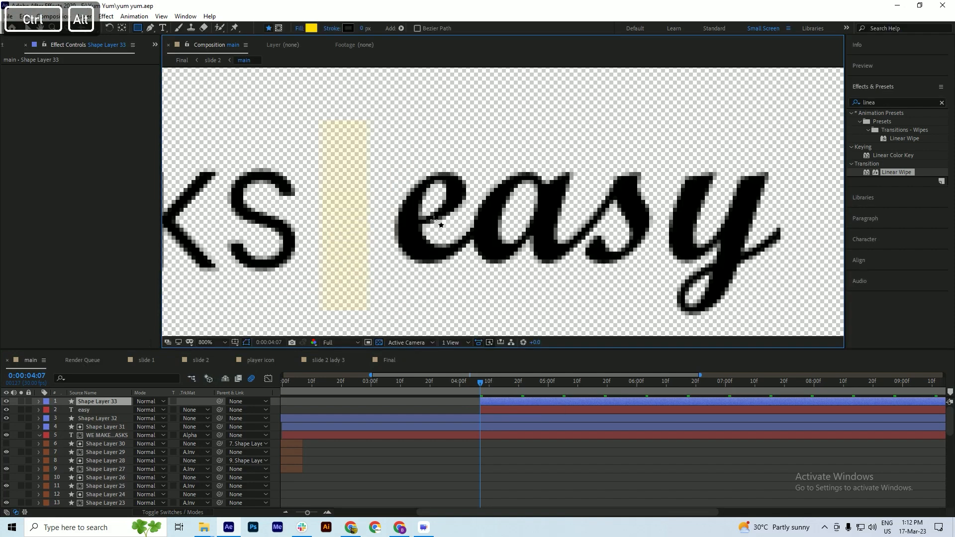
key("g")
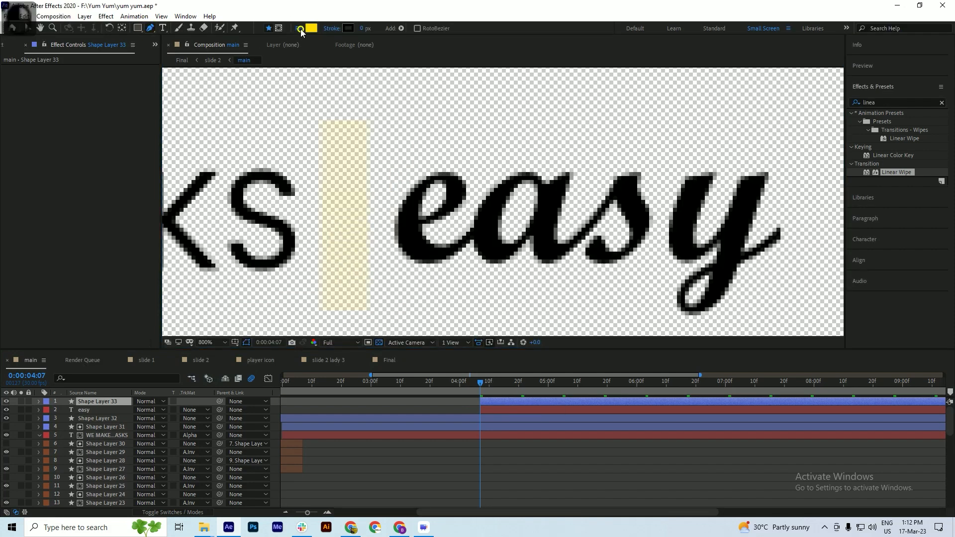
left_click(299, 28)
left_click(211, 225)
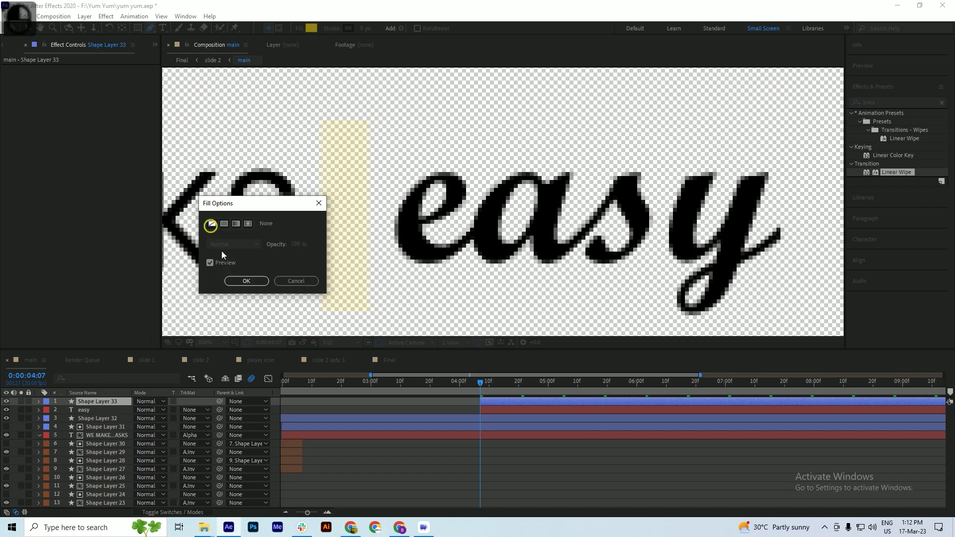
left_click(243, 281)
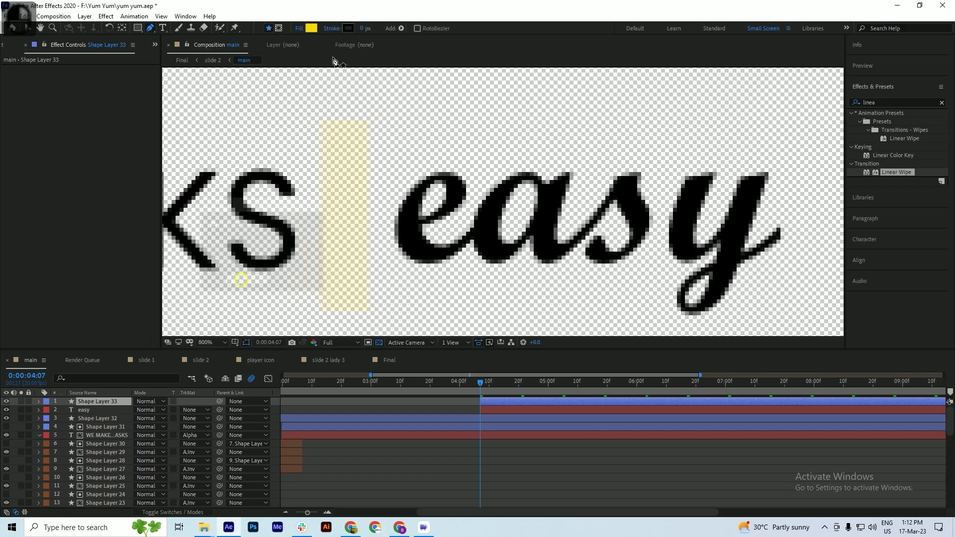
Trace the centre of the letter e with a curved Pen path, from its inner loop to its junction with the a
left_click(421, 222)
left_click_drag(456, 186, 439, 175)
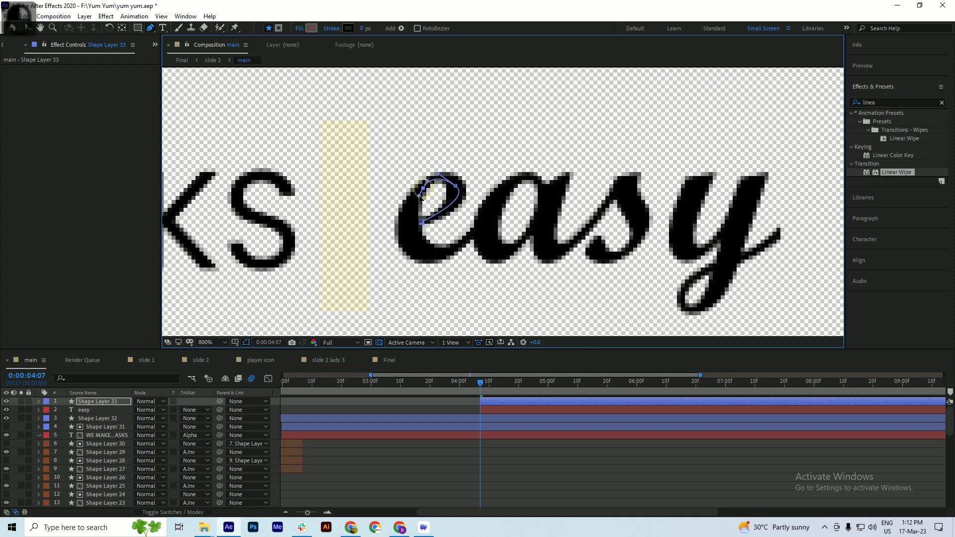
left_click_drag(409, 231, 413, 195)
left_click(460, 244)
left_click_drag(475, 233, 477, 231)
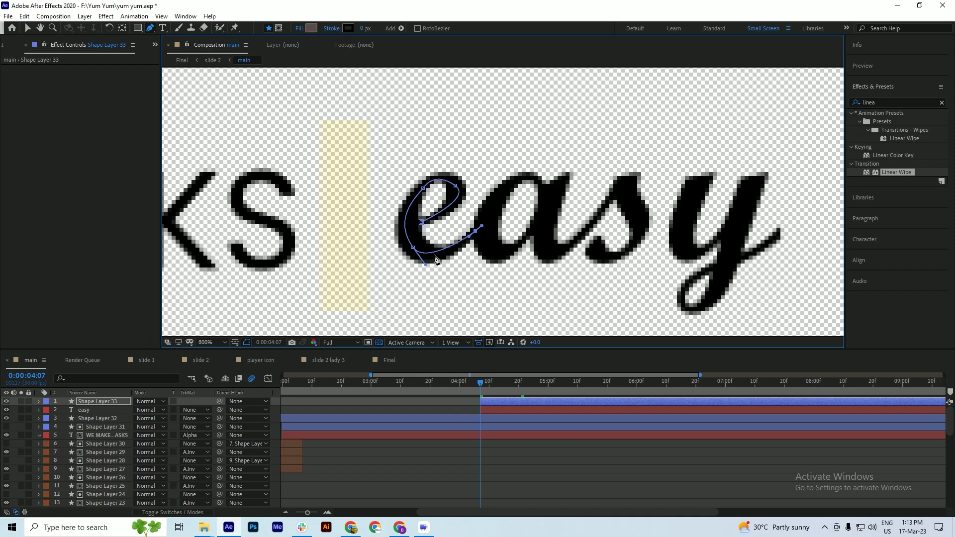
key("ctrl+z")
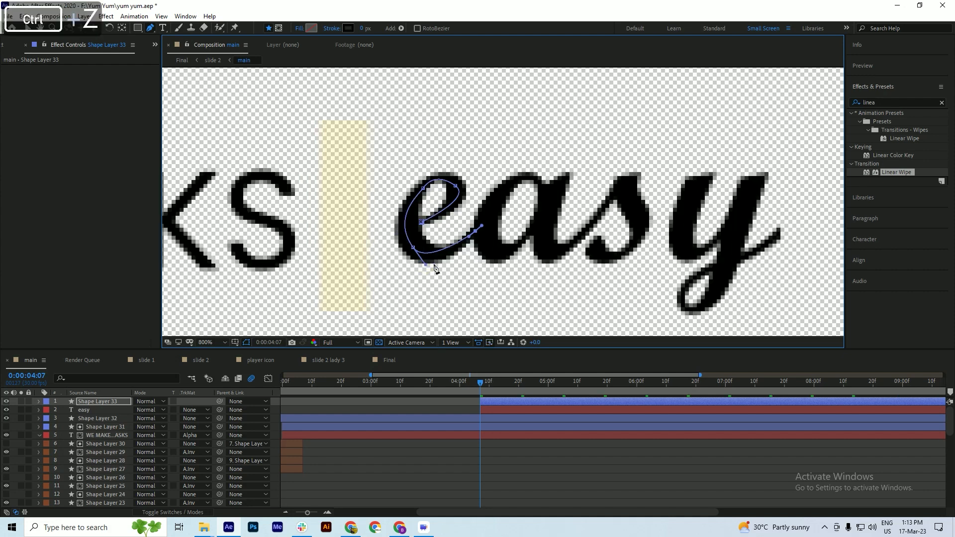
Continue the Pen path along the centre of the letters a and s, from the a's bowl to the lower curve of the s
left_click_drag(540, 184, 578, 213)
left_click_drag(480, 241, 499, 279)
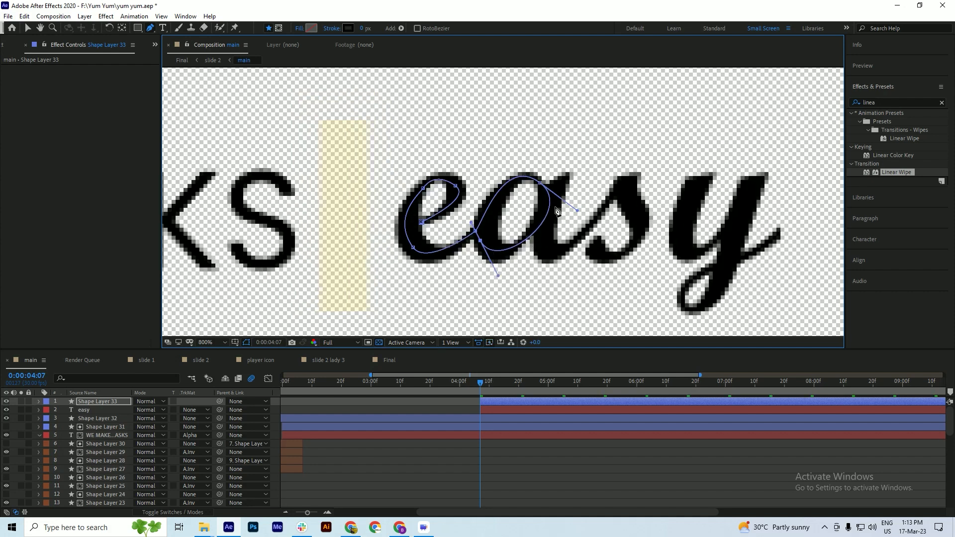
left_click(571, 173)
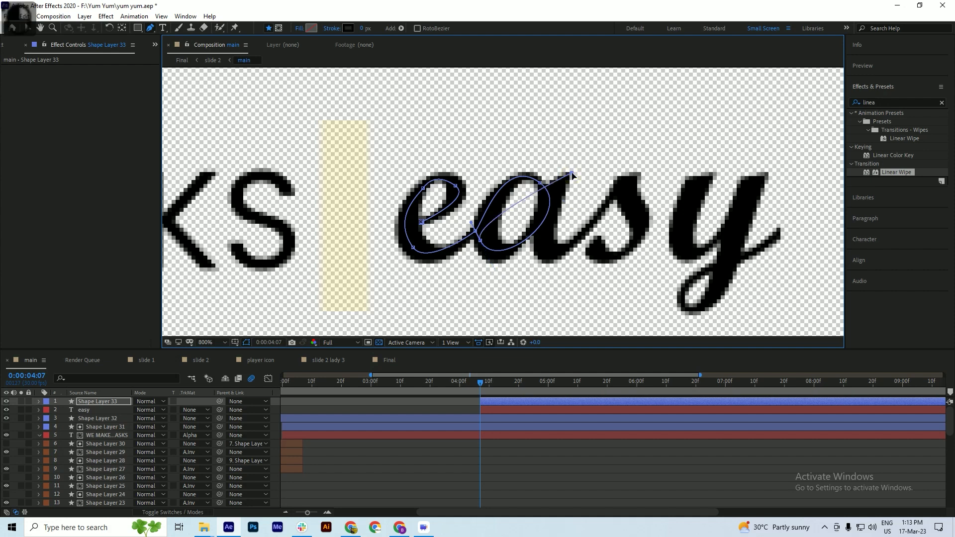
left_click_drag(548, 252, 565, 250)
left_click_drag(626, 187, 635, 171)
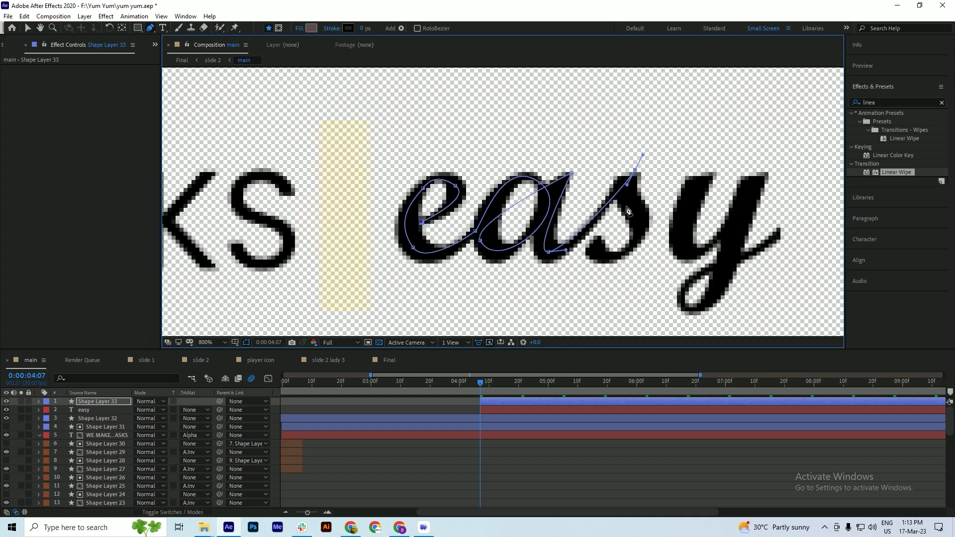
left_click_drag(638, 220, 657, 241)
mouse_move(595, 243)
left_mouse_down()
mouse_move(569, 214)
mouse_move(592, 248)
left_mouse_up()
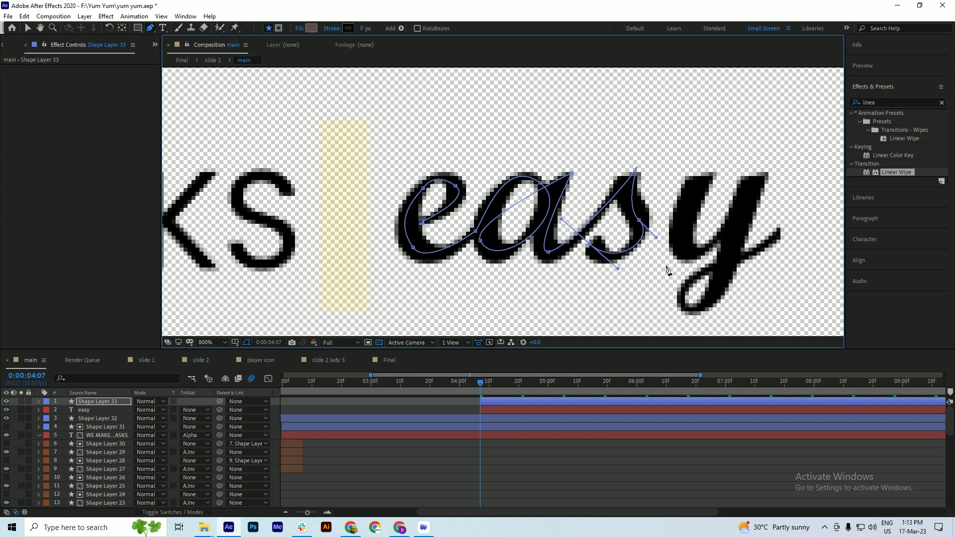
Extend the path over the gap into the letter y, trace its cup, stem, lower loop and tail just past the end, and save
left_click(661, 164)
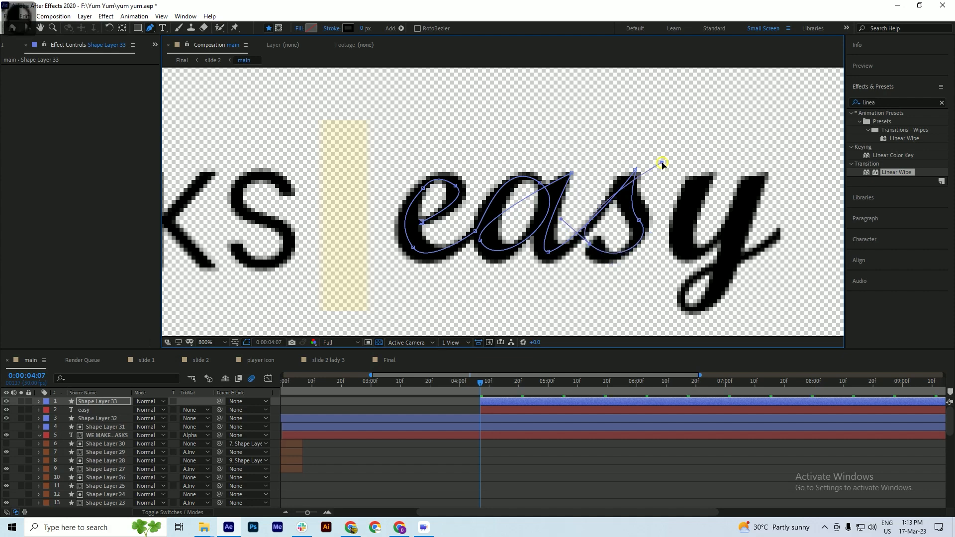
left_click(702, 159)
left_click_drag(686, 250, 729, 225)
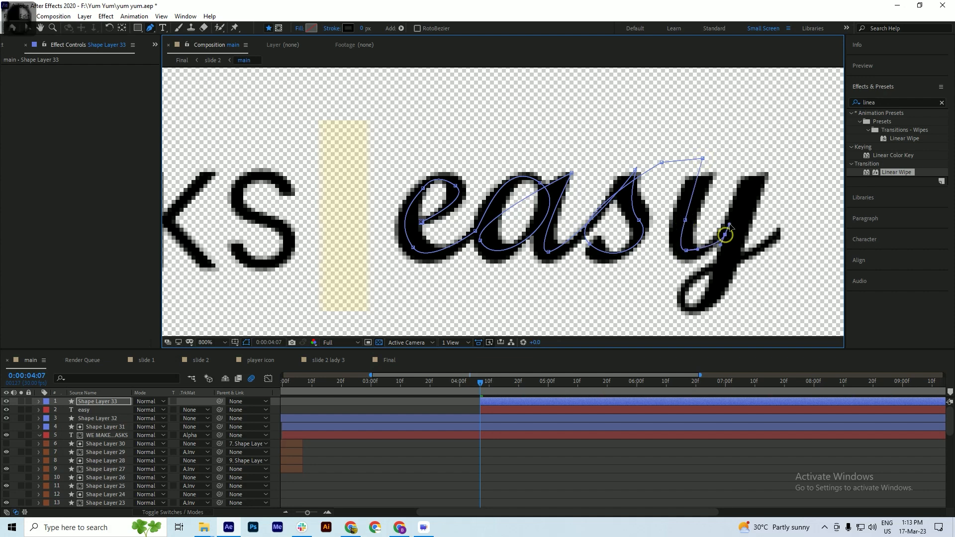
left_click(756, 171)
left_click_drag(730, 264, 727, 280)
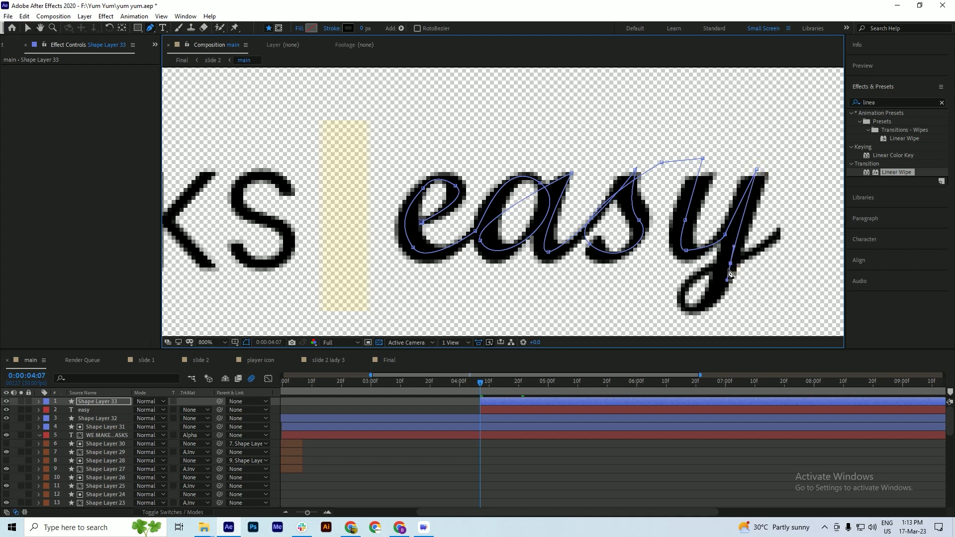
left_click(683, 310)
left_click_drag(683, 309, 674, 308)
left_click_drag(713, 269, 743, 259)
left_click(781, 231)
left_click_drag(781, 231, 791, 227)
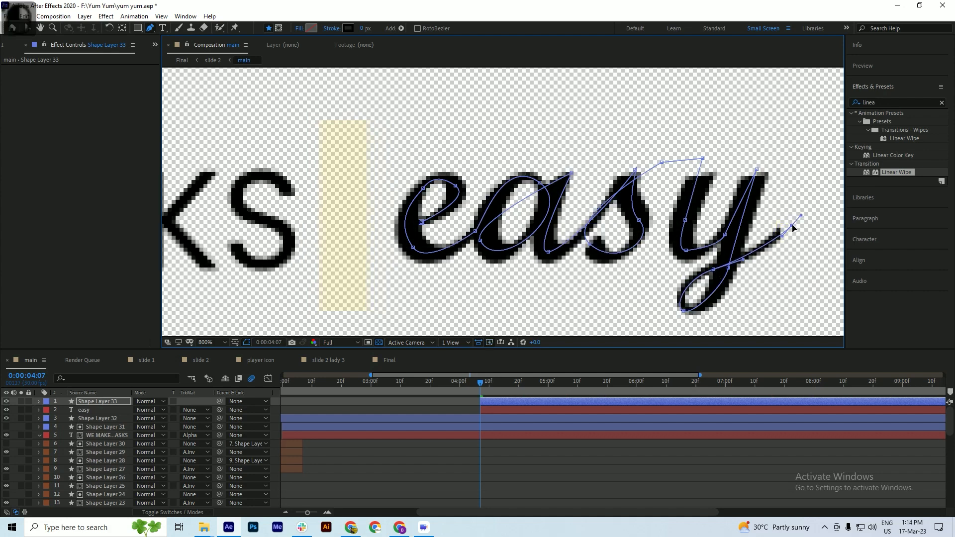
key("ctrl+s")
Give the traced path on Shape Layer 33 a light red stroke 7.1 px wide, covering the lettering of easy
left_click(88, 410)
left_click(94, 402)
key("ctrl+s")
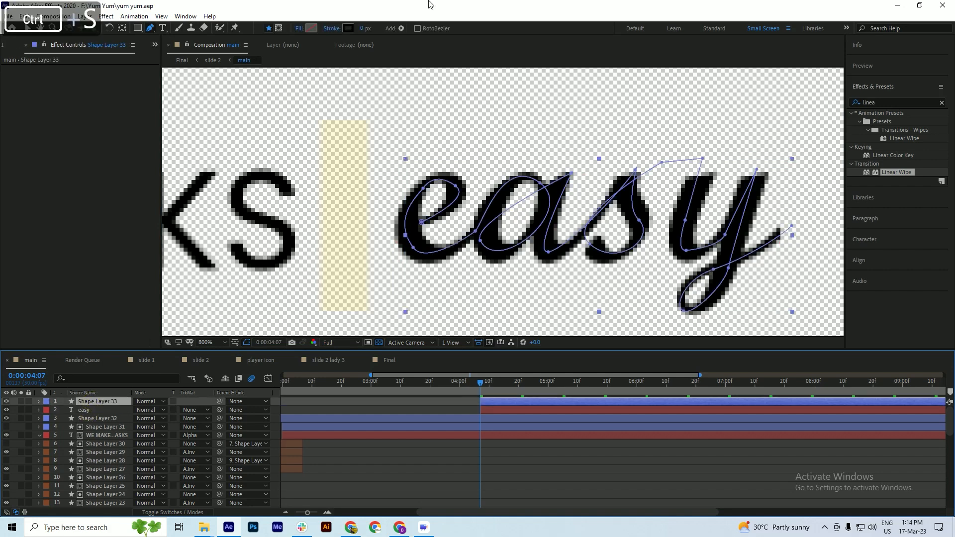
left_click_drag(364, 28, 367, 31)
left_click(346, 28)
left_click(727, 217)
left_click(727, 192)
left_click(887, 192)
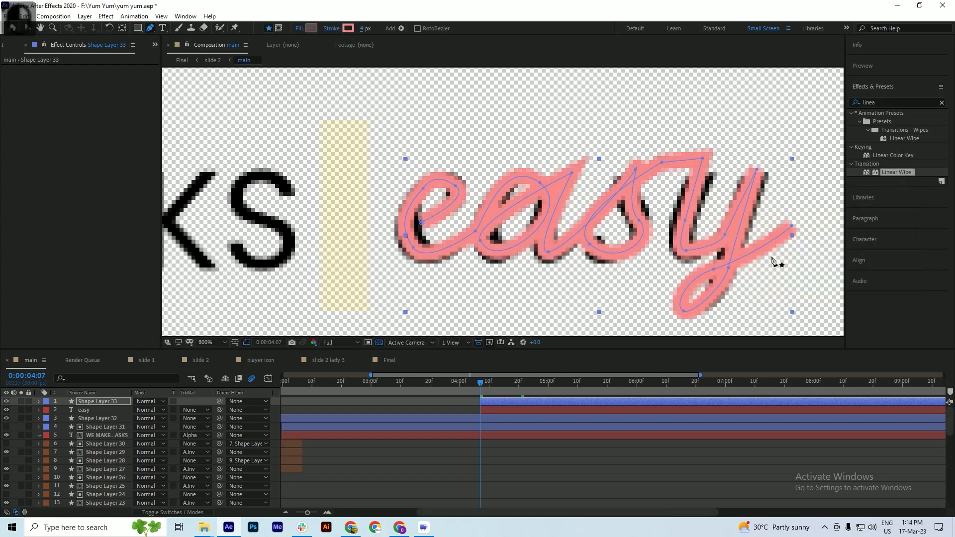
left_click_drag(365, 29, 384, 30)
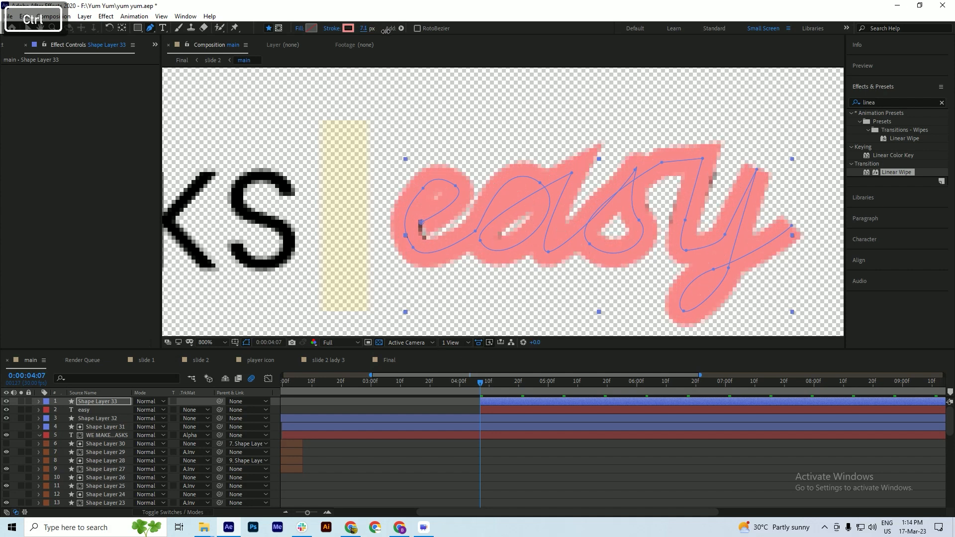
Adjust the path points on the y's first stem and at the start of the e to cover exposed lettering, and save
left_click_drag(702, 156, 706, 158)
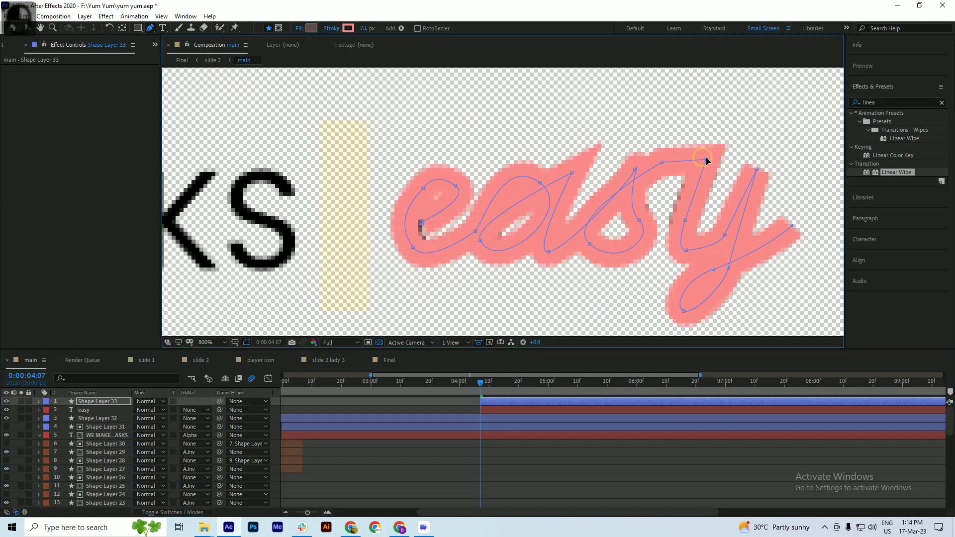
left_click_drag(685, 220, 682, 216)
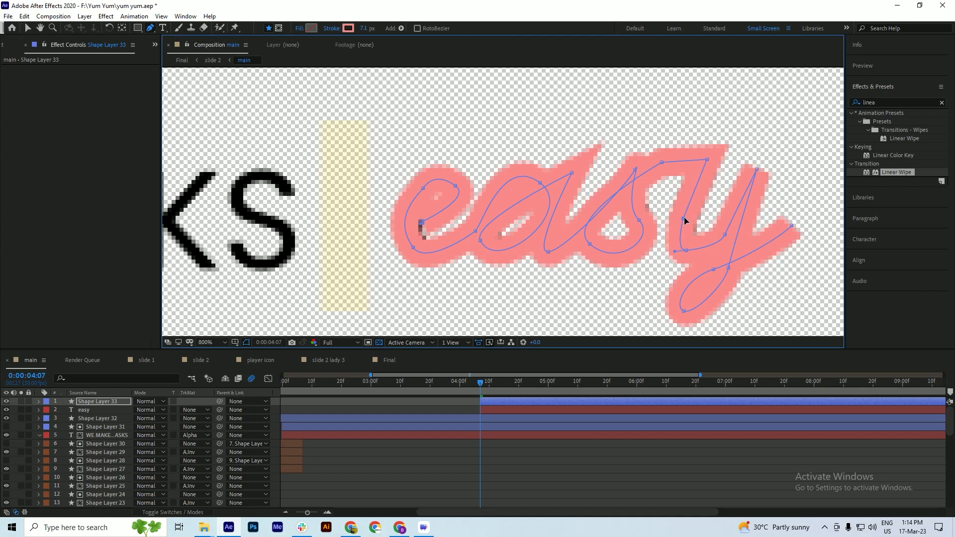
left_click(421, 224)
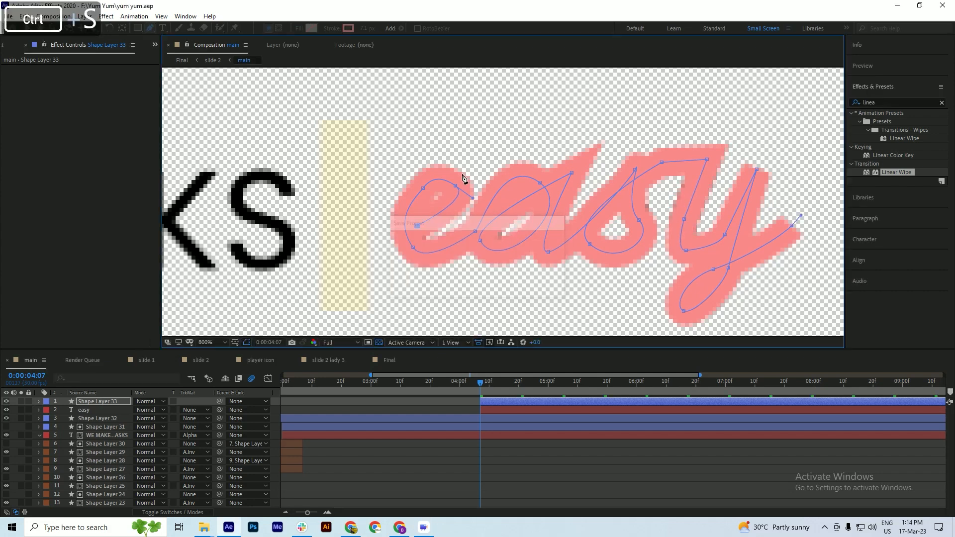
scroll(462, 178, "down", 1)
key("ctrl+s")
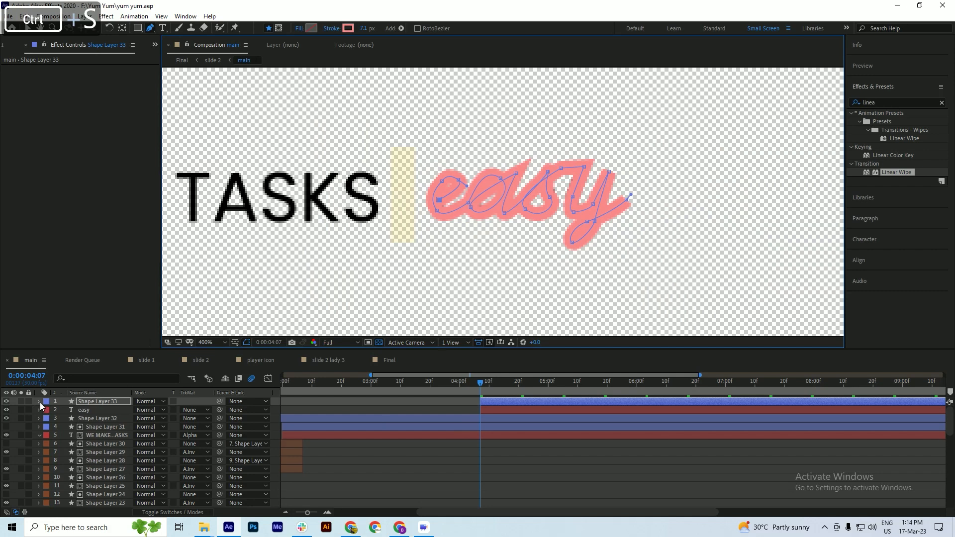
Add Trim Paths to the traced shape layer and keyframe its End at 0% at 0:00:04:07
left_click(39, 401)
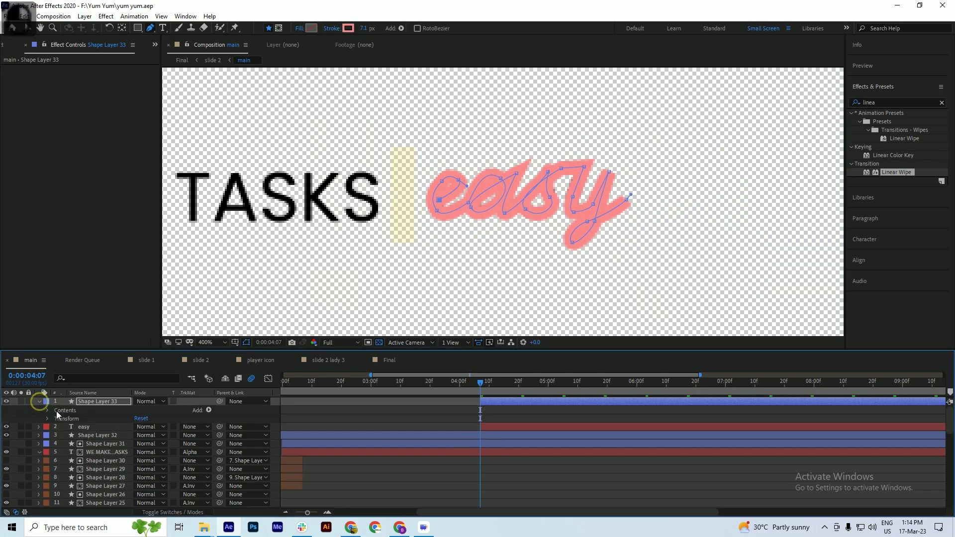
left_click(209, 410)
left_click(257, 357)
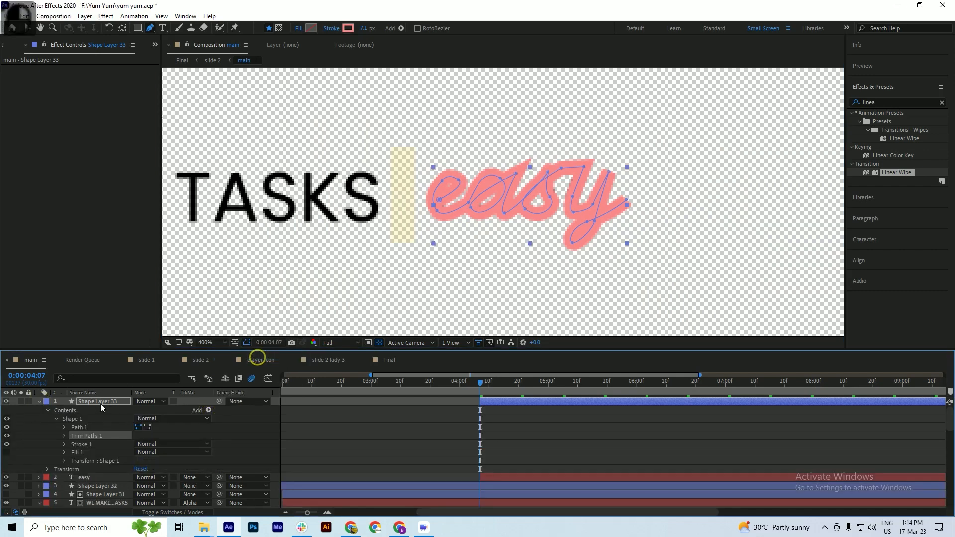
left_click(64, 435)
left_click_drag(141, 452, 79, 460)
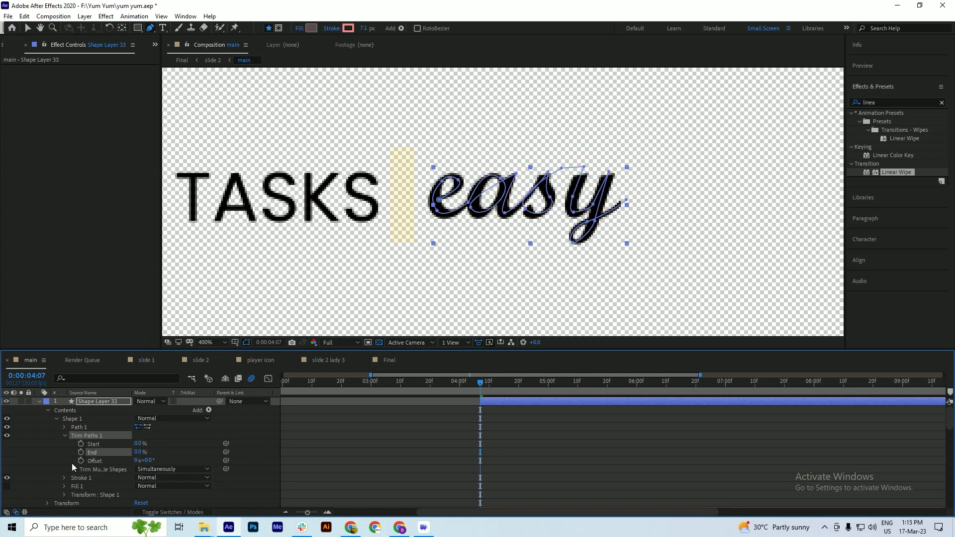
left_click(81, 452)
Keyframe the Trim Paths End at 100% at 0:00:06:00, save the project, and collapse the layer
left_click_drag(476, 391, 571, 403)
key("space")
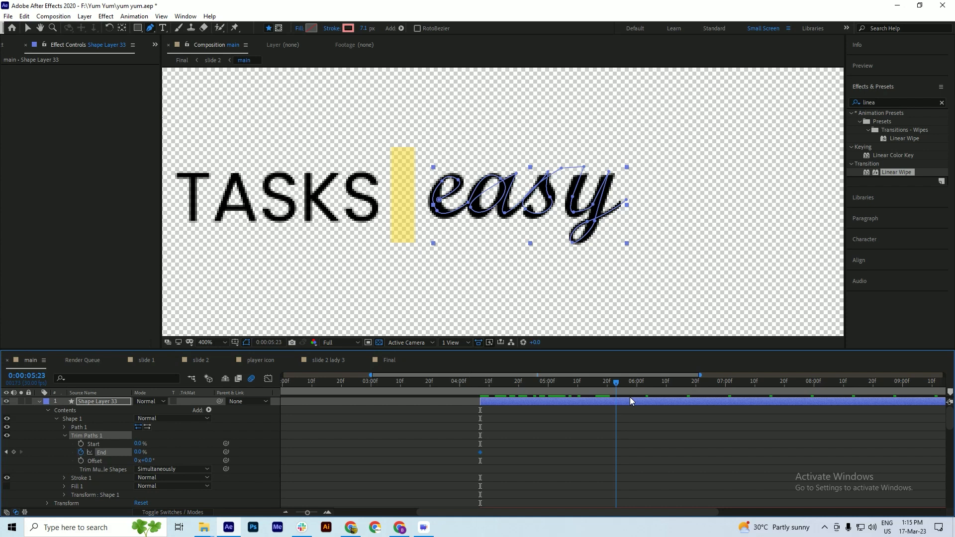
left_click_drag(139, 452, 570, 454)
key("ctrl+s")
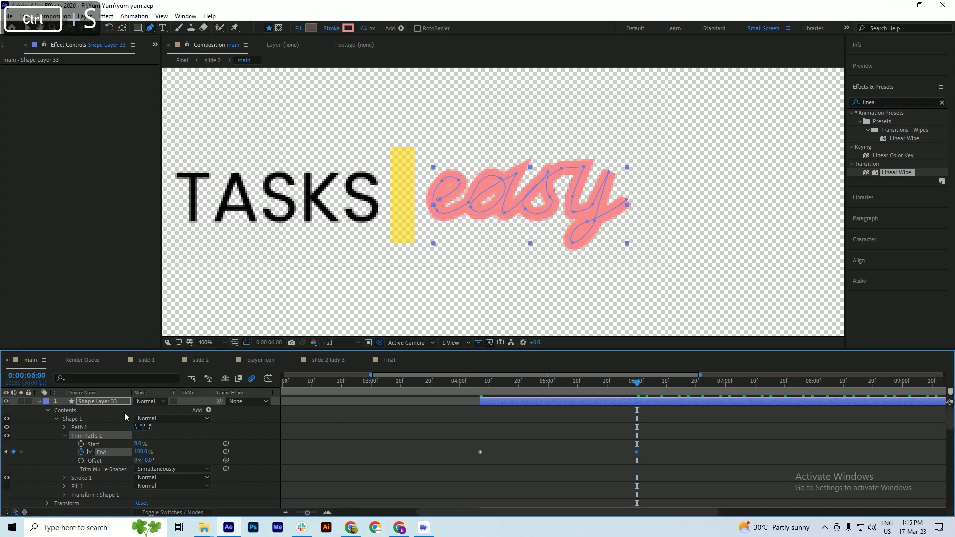
left_click(36, 402)
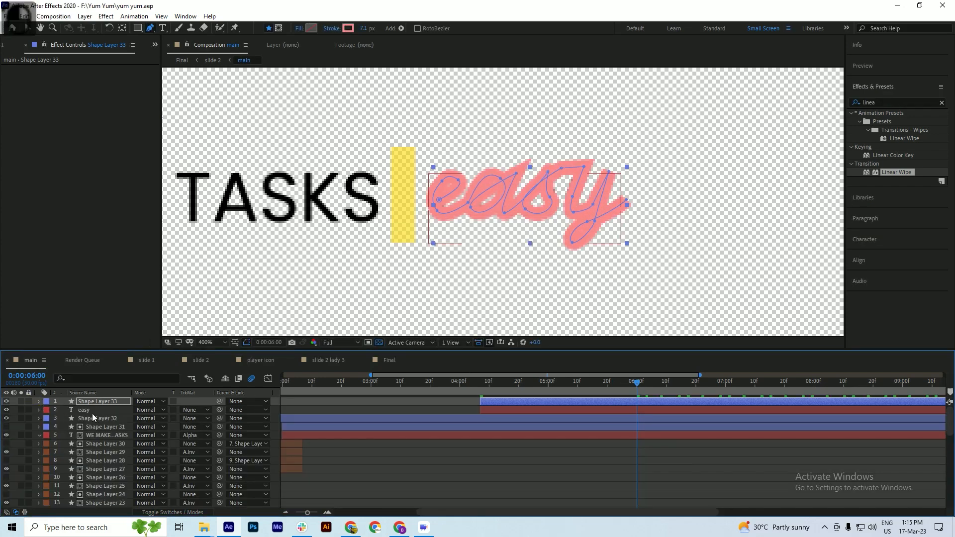
Set the easy text layer's track matte to Alpha Matte "Shape Layer 33" and save the project
left_click(93, 412)
left_click(200, 412)
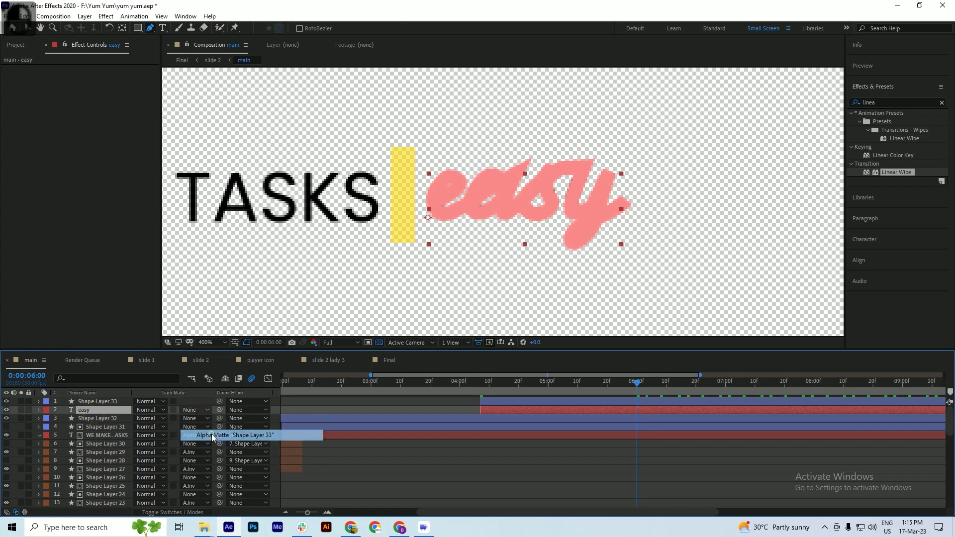
left_click(234, 432)
key("ctrl+s")
Refine the matte path's starting point inside the e for a cleaner reveal around 0:00:04:10, and preview the handwriting animation
left_click_drag(500, 380, 491, 397)
key("Page_Up")
scroll(446, 194, "up", 2)
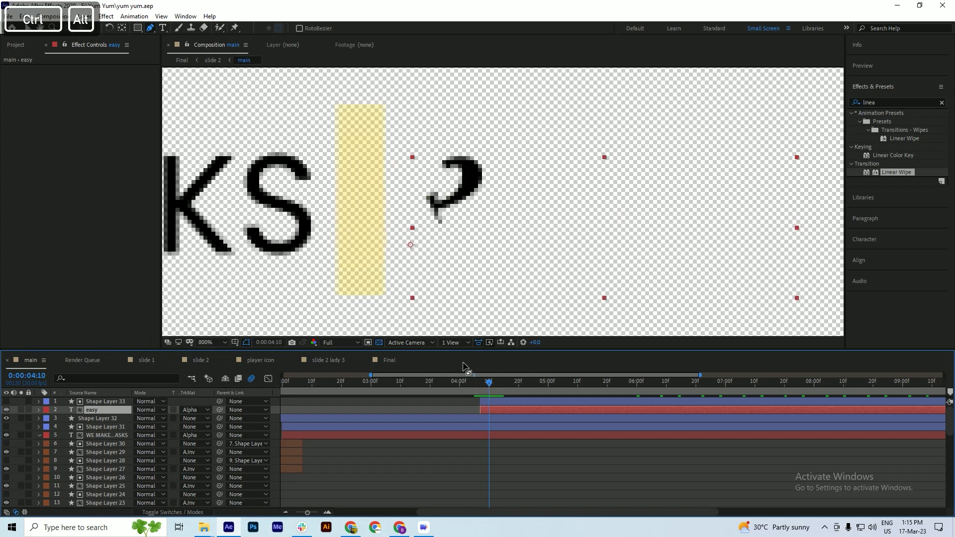
left_click(490, 401)
left_click_drag(433, 209, 442, 206)
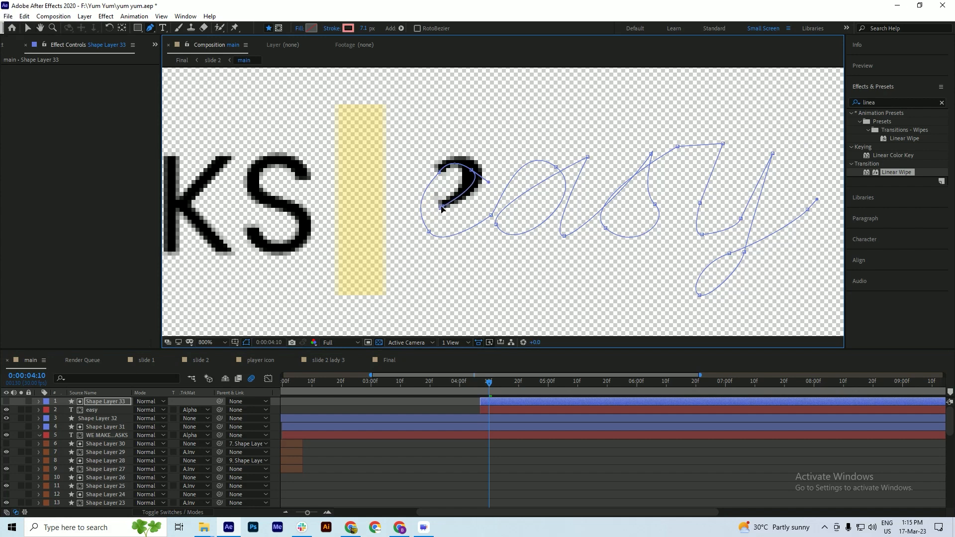
left_click_drag(441, 207, 443, 209)
left_click_drag(491, 383, 501, 384)
key("space")
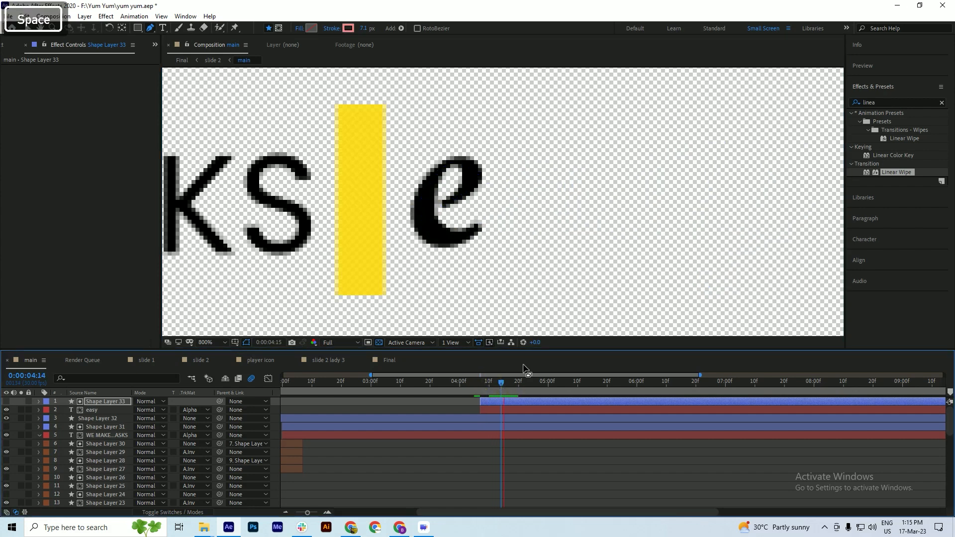
scroll(450, 229, "down", 1)
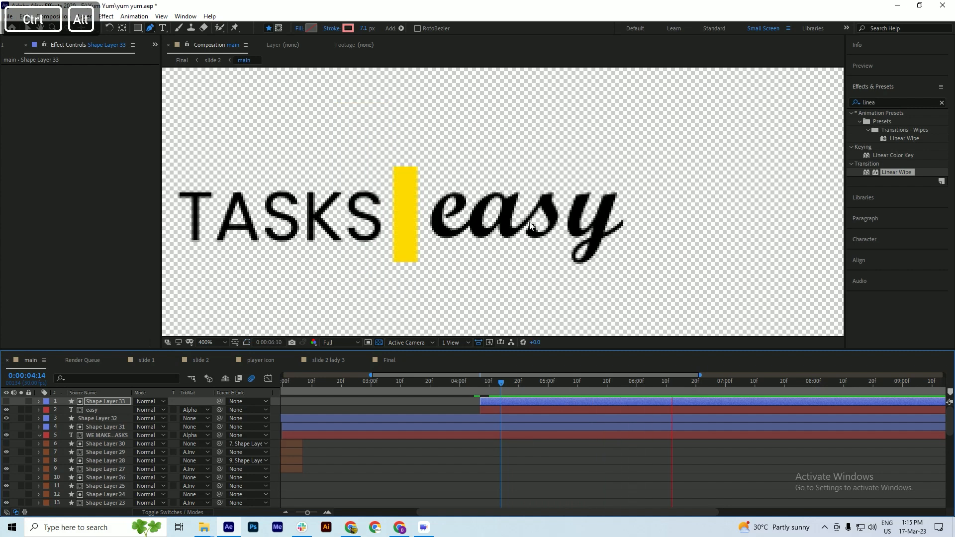
scroll(475, 222, "down", 1)
scroll(475, 223, "up", 1)
Create a new empty shape layer above the others, trim its start to 0:00:04:12, and save the project
mouse_move(491, 389)
left_mouse_down()
mouse_move(509, 389)
mouse_move(484, 398)
mouse_move(494, 399)
left_mouse_up()
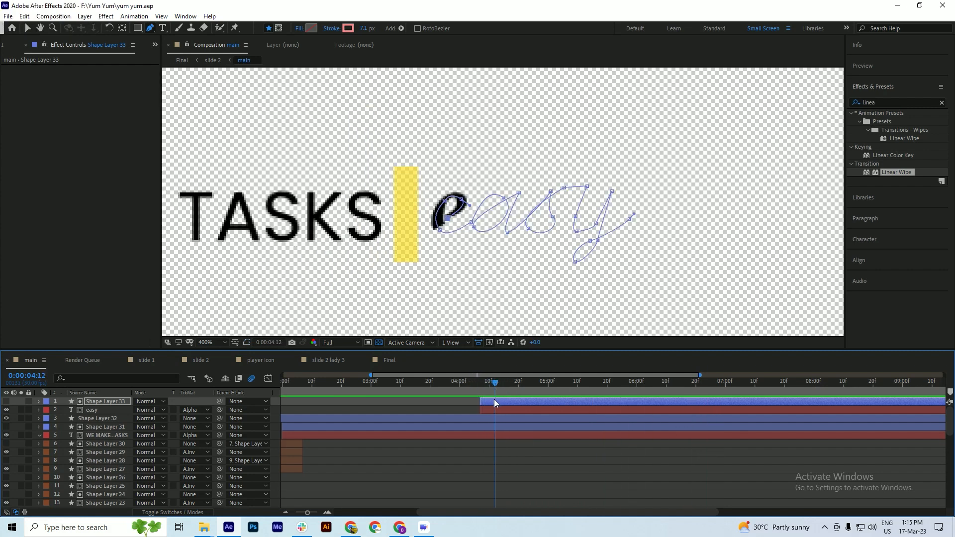
key("ctrl+s")
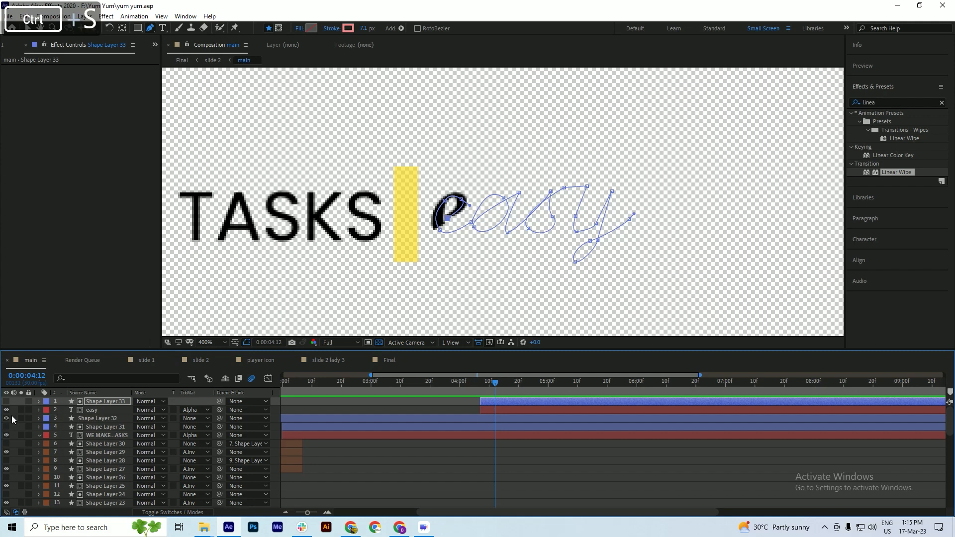
right_click(12, 419)
mouse_move(30, 305)
left_click(177, 373)
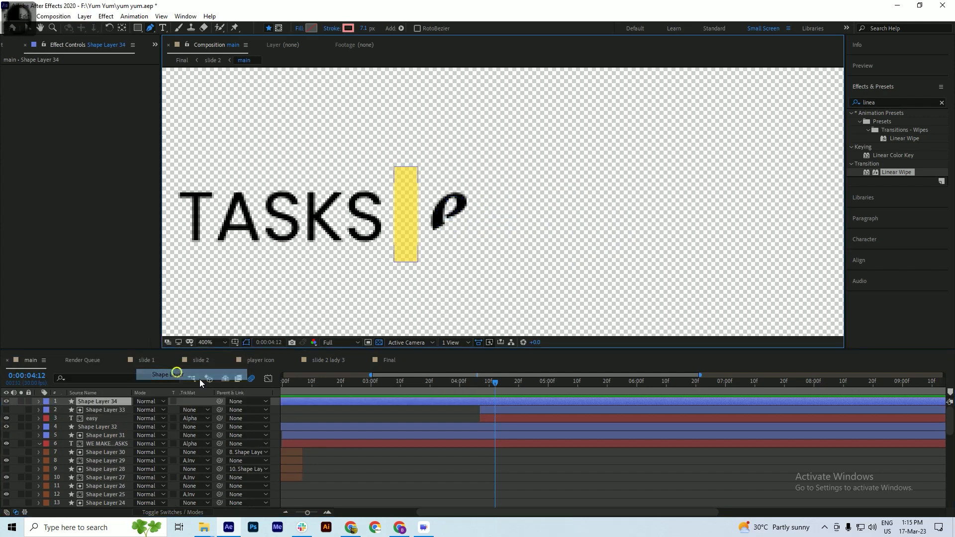
key("alt+bracketleft")
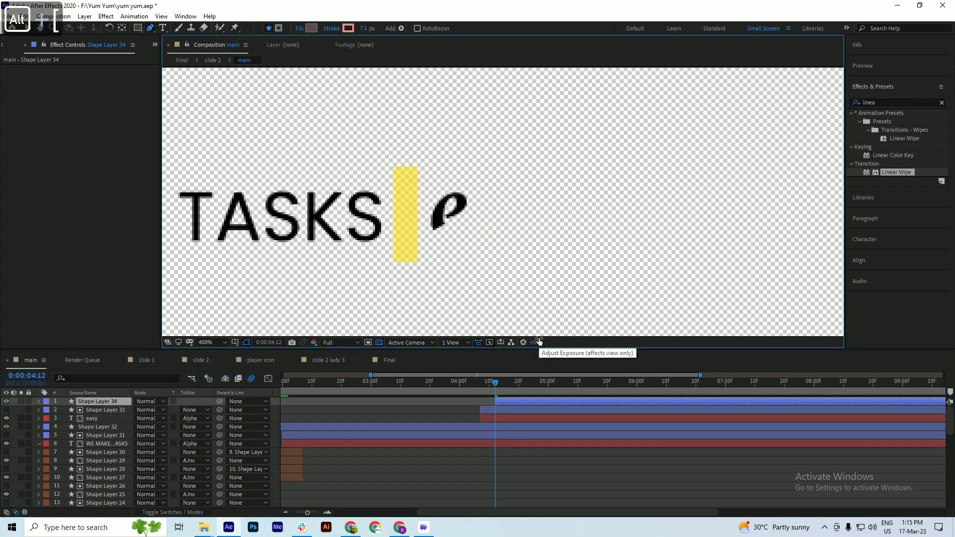
key("ctrl+s")
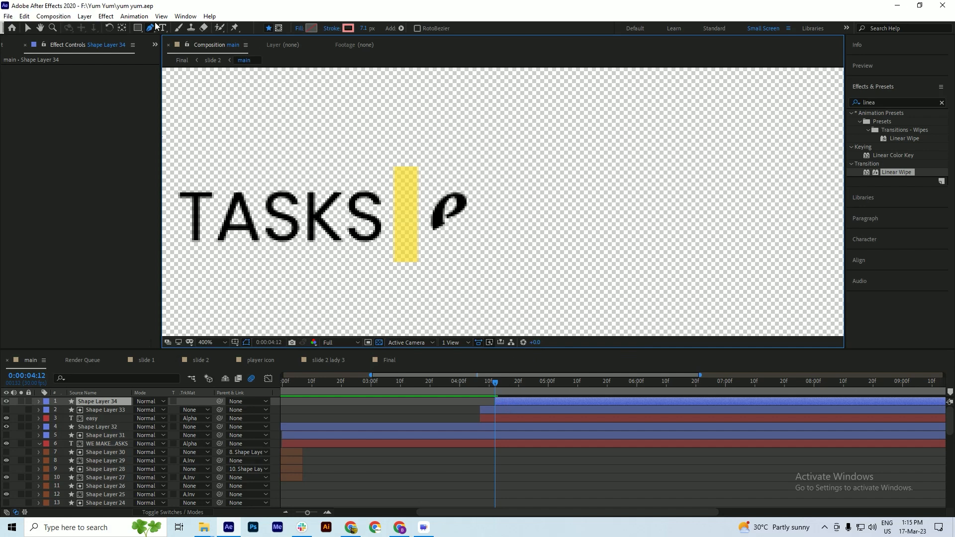
At 0:00:05:07, draw a curved path with a 1 px stroke around the outer and lower side of the letter e
left_click_drag(510, 388, 569, 386)
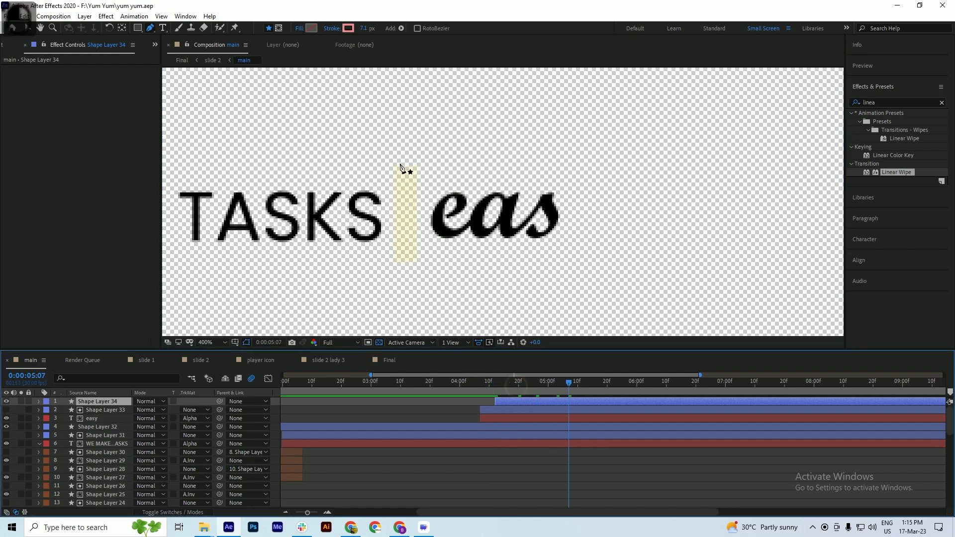
left_click(439, 191)
left_click_drag(433, 238, 456, 256)
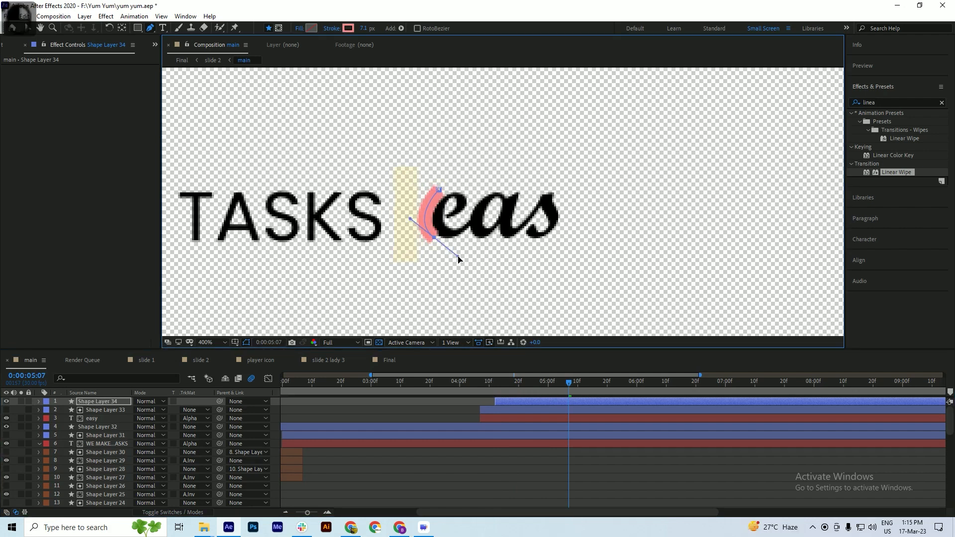
left_click(364, 28)
left_click_drag(365, 28, 356, 29)
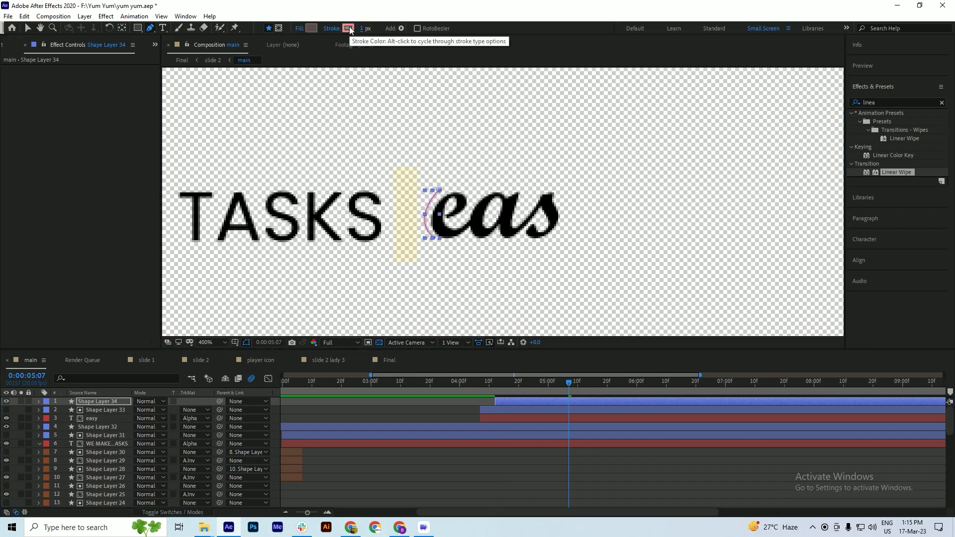
left_click(433, 241)
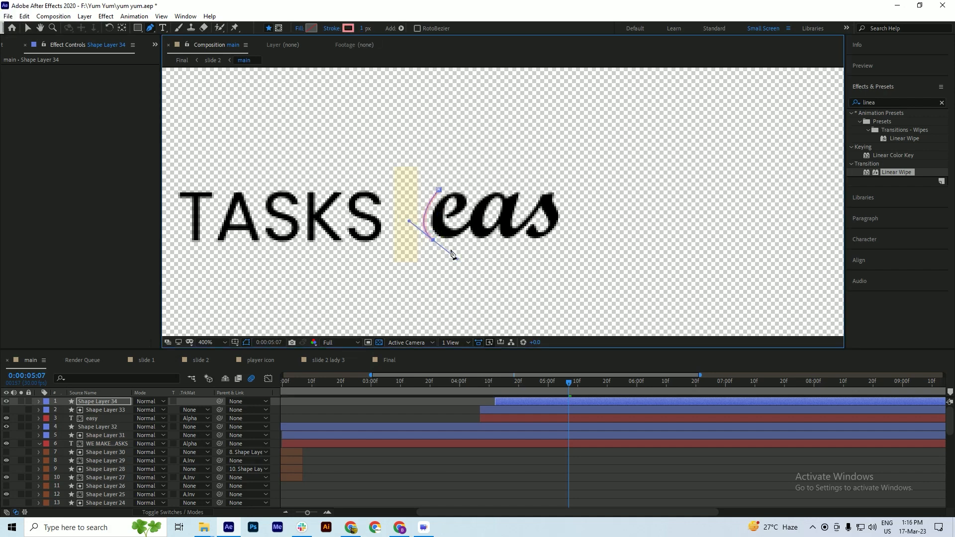
left_click(464, 242)
left_click_drag(464, 242, 467, 241)
scroll(456, 232, "up", 1)
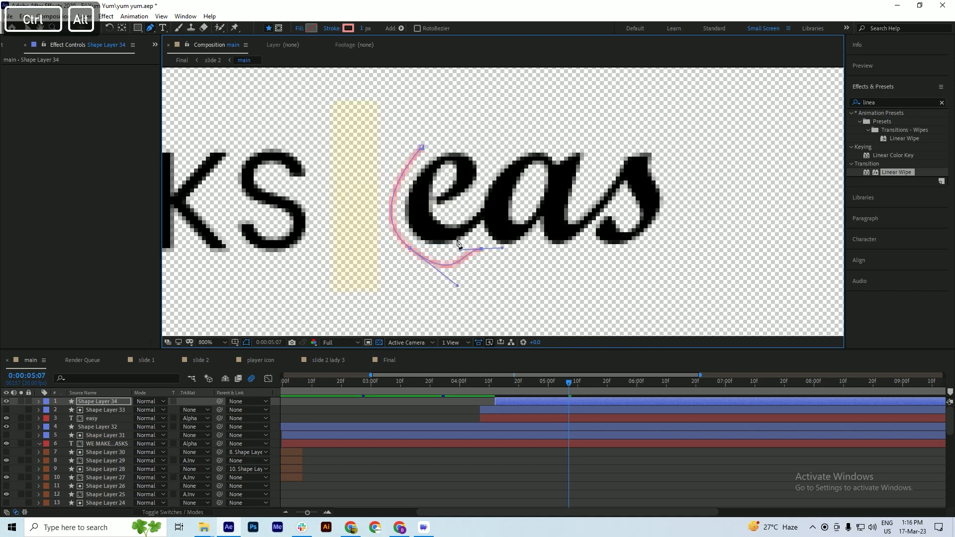
mouse_move(459, 253)
left_mouse_down()
mouse_move(470, 256)
mouse_move(447, 279)
mouse_move(438, 270)
mouse_move(467, 250)
left_mouse_up()
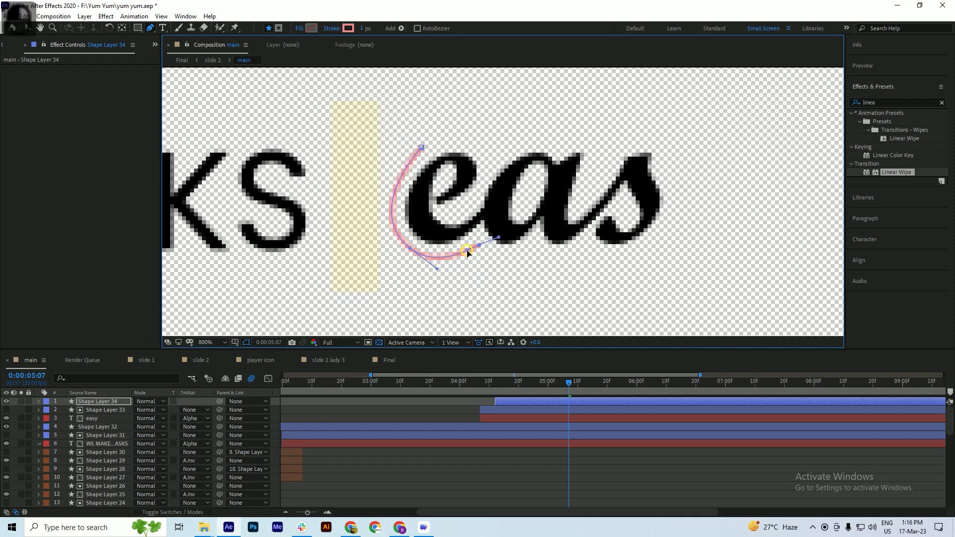
Return to 0:00:04:12, change the curve's stroke color to black (000000), and save the project
left_click_drag(501, 382, 495, 384)
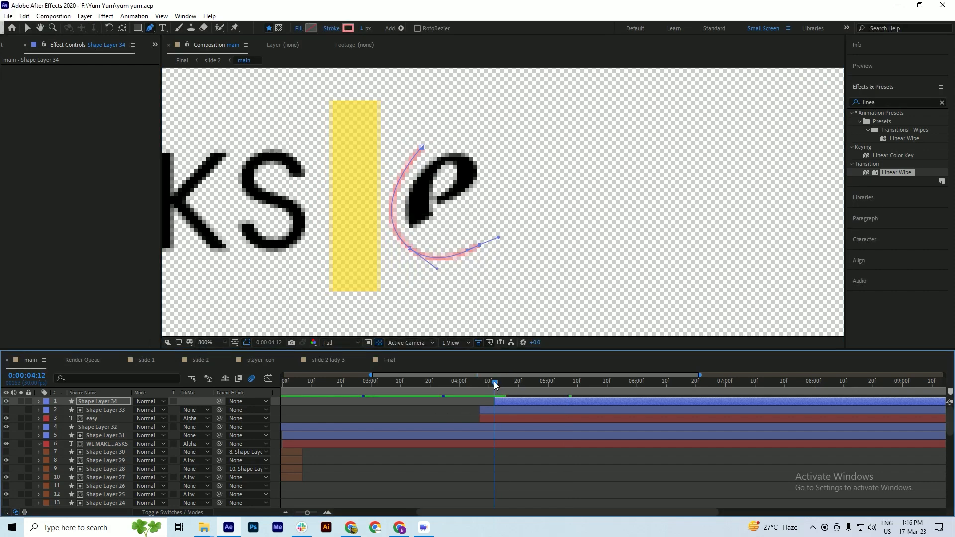
left_click(346, 28)
left_click_drag(684, 216, 651, 332)
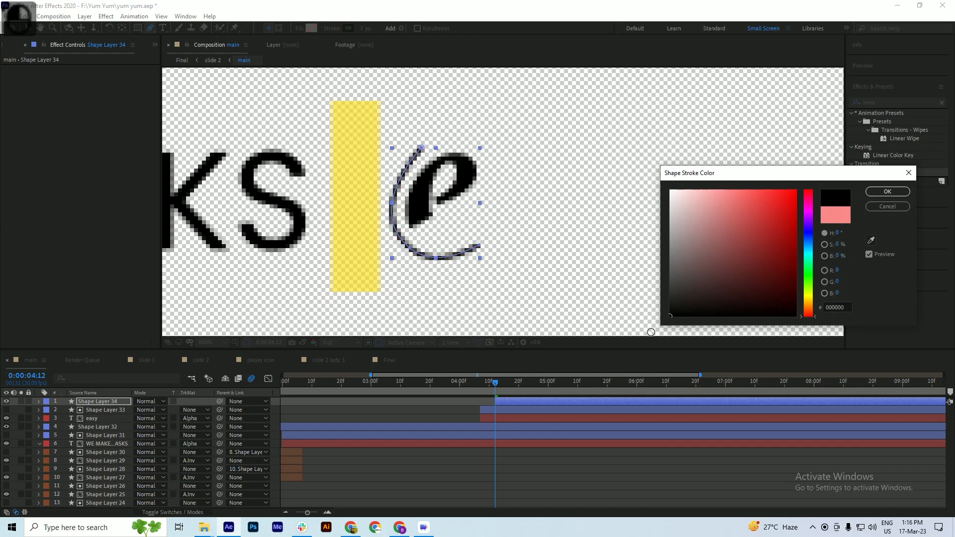
left_click(888, 192)
key("ctrl+s")
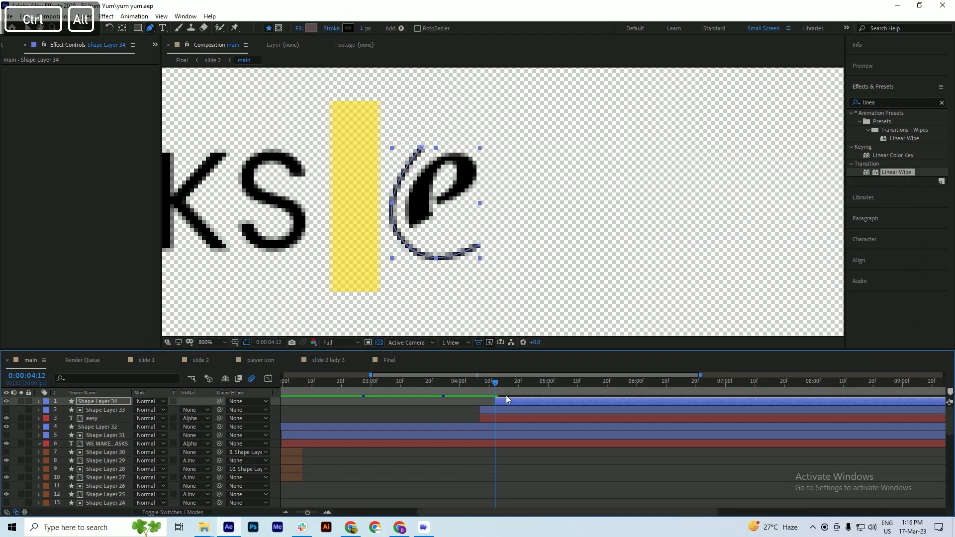
Add Trim Paths to Shape Layer 34 and keyframe both Start and End at 0% at 0:00:04:12
left_click(40, 402)
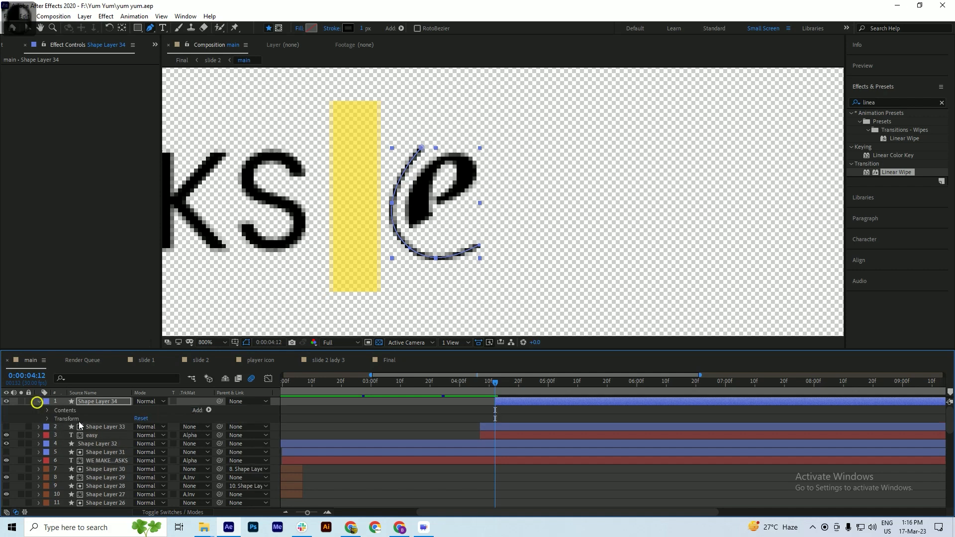
left_click(208, 409)
left_click(244, 355)
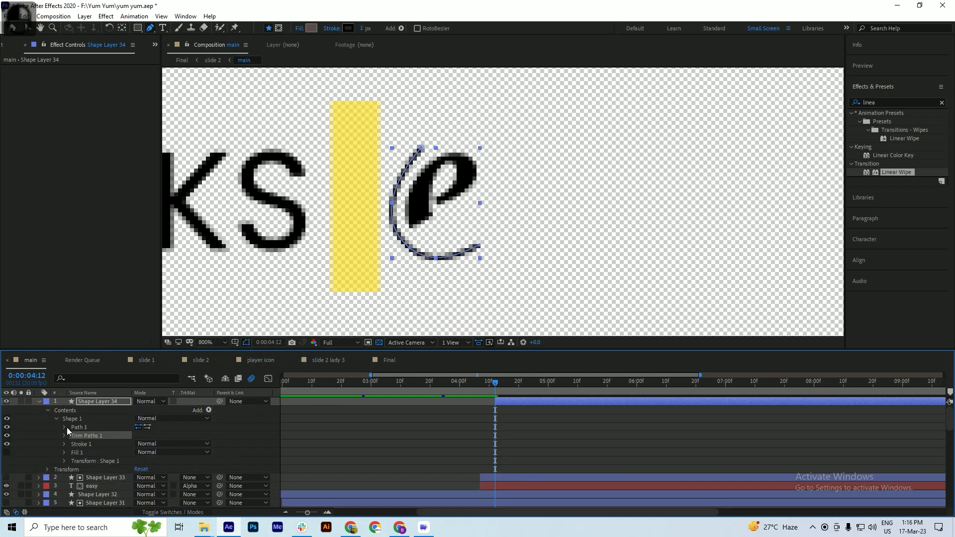
left_click(63, 435)
left_click_drag(139, 451, 68, 460)
left_click(81, 452)
left_click(80, 444)
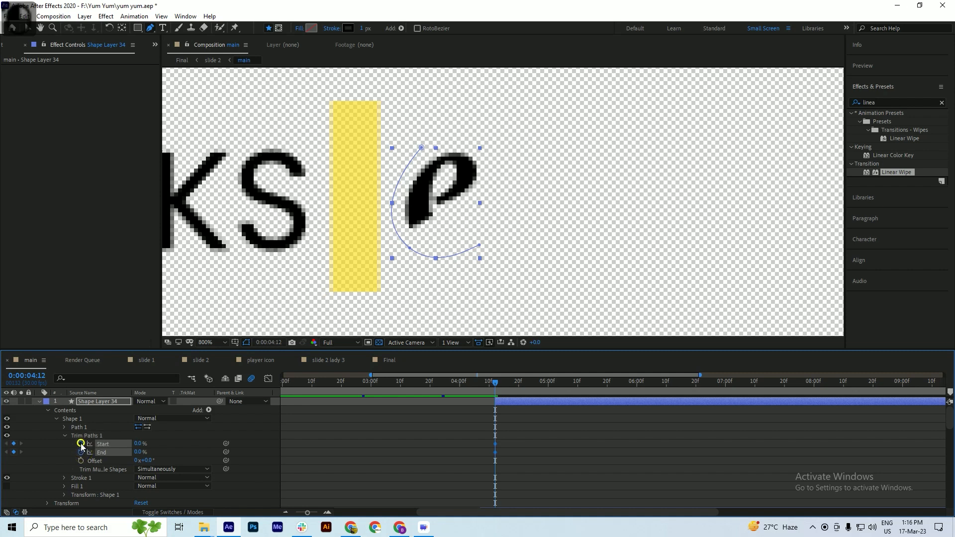
Keyframe the Trim Paths Start and End at 100% at 0:00:05:00 and save the project
left_click_drag(510, 386, 548, 386)
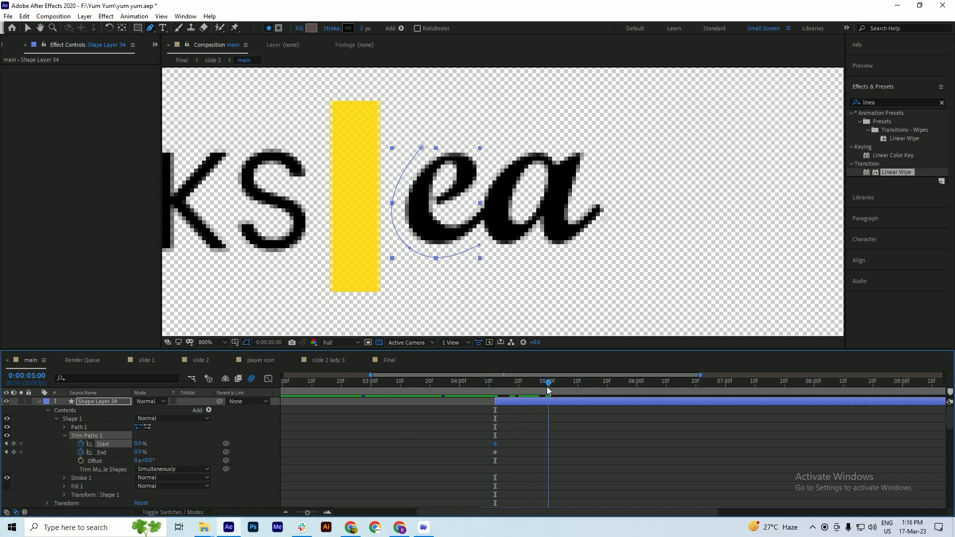
left_click_drag(140, 444, 476, 461)
key("ctrl+s")
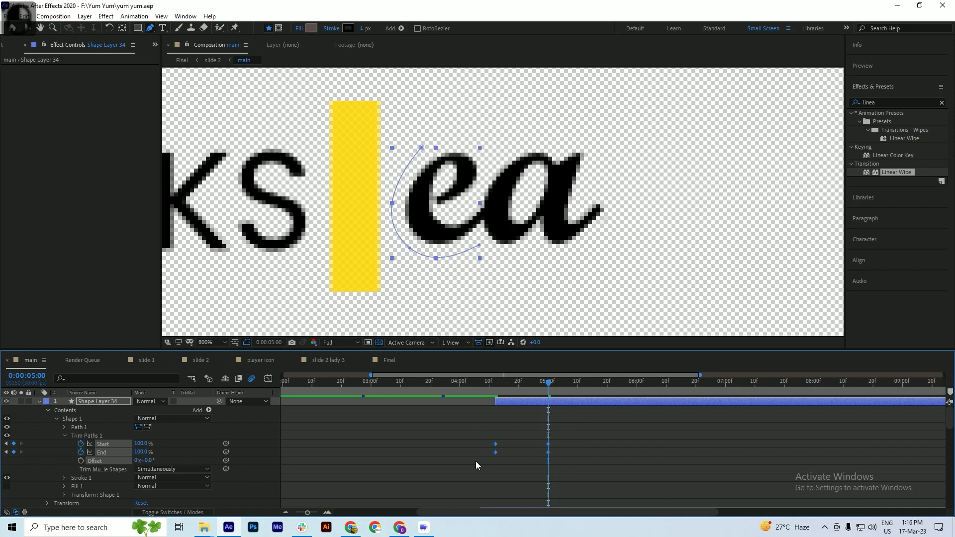
Apply Easy Ease to the Trim Paths keyframes, tighten their spacing, and offset the Start keyframes so they trail the End keyframes
key("F9")
mouse_move(545, 383)
left_mouse_down()
mouse_move(534, 390)
mouse_move(549, 396)
left_mouse_up()
mouse_move(571, 441)
left_mouse_down()
mouse_move(494, 445)
mouse_move(526, 449)
left_mouse_up()
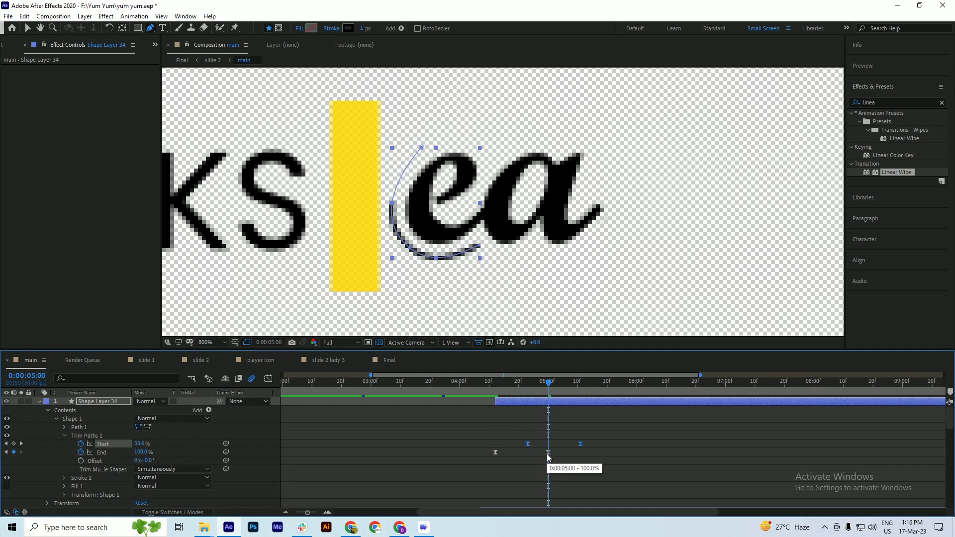
left_click_drag(602, 440, 580, 443)
key("ctrl+z")
key("ctrl+z")
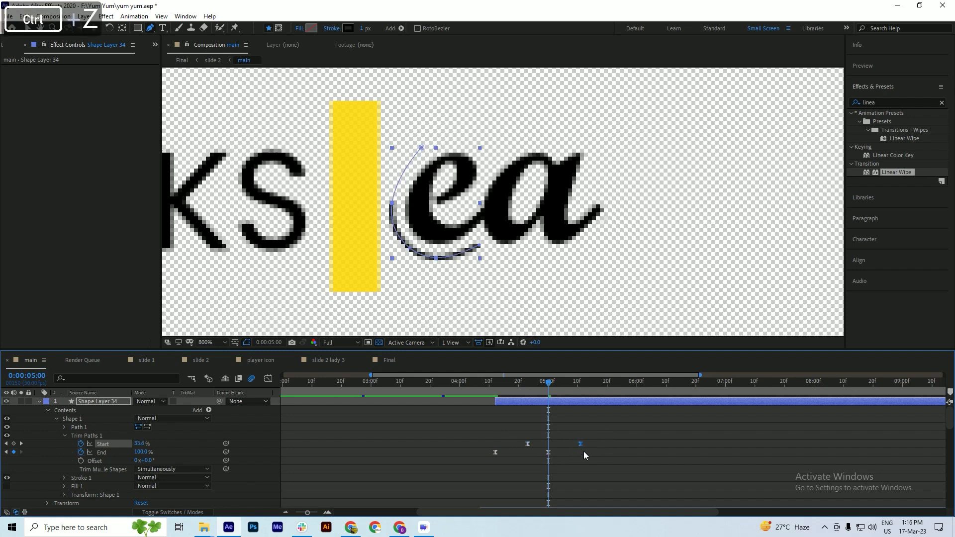
left_click(563, 440)
mouse_move(548, 452)
left_mouse_down()
mouse_move(493, 443)
mouse_move(533, 445)
mouse_move(508, 444)
mouse_move(522, 444)
left_mouse_up()
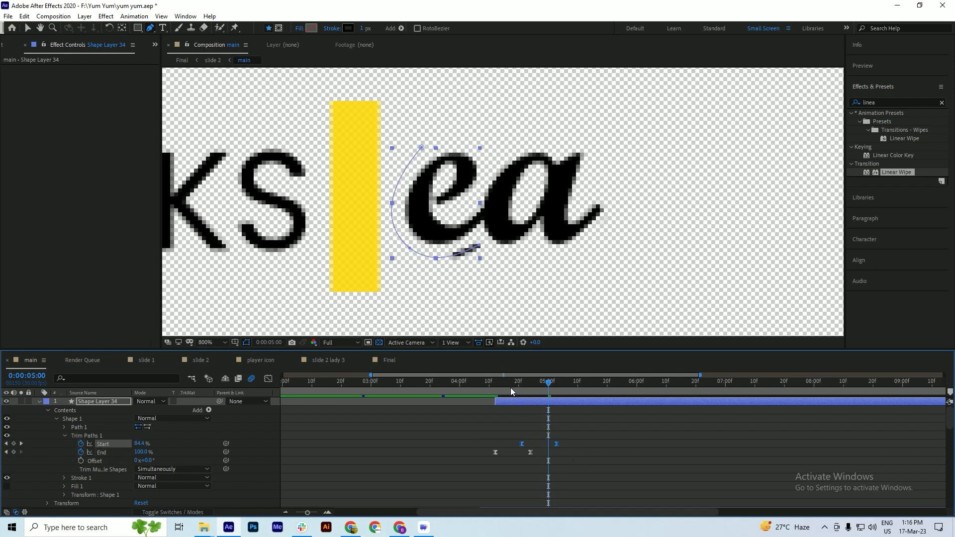
Preview the curve's trim animation, collapse Shape Layer 34, and save the project
left_click_drag(511, 387, 491, 392)
key("space")
key("space")
left_click(38, 401)
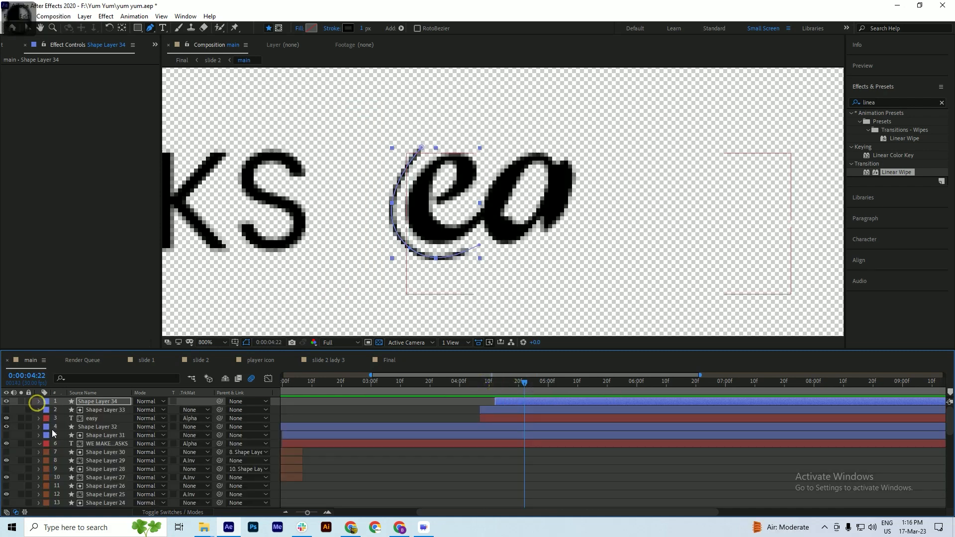
left_click(14, 435)
key("ctrl+s")
Set the stroke width of Shape Layer 34 to 0.5 px
scroll(502, 226, "down", 4)
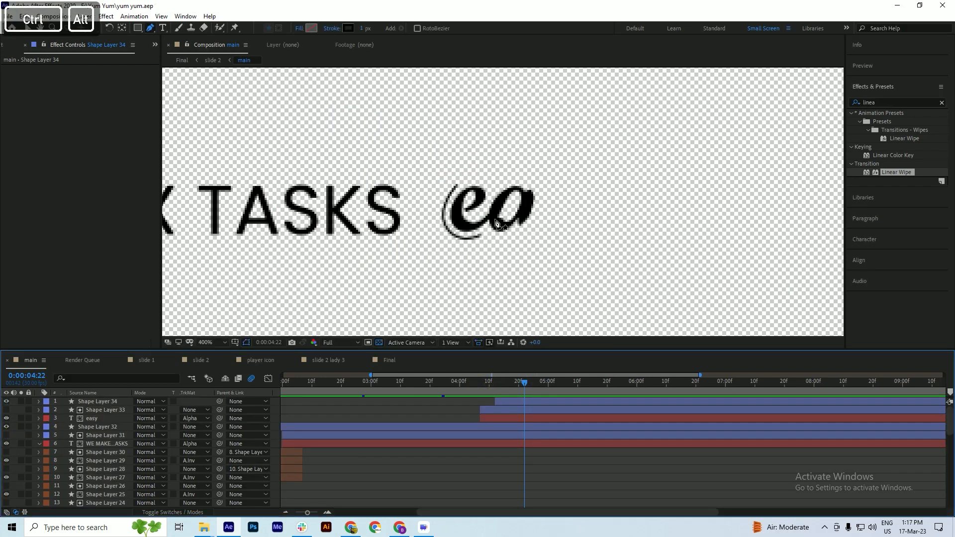
left_click(522, 400)
left_click(364, 28)
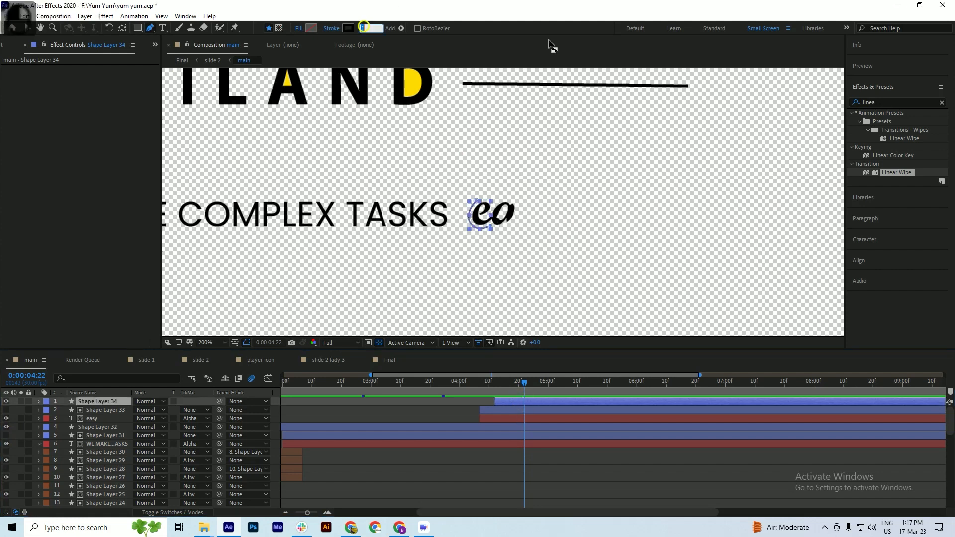
type("0.5")
key("Return")
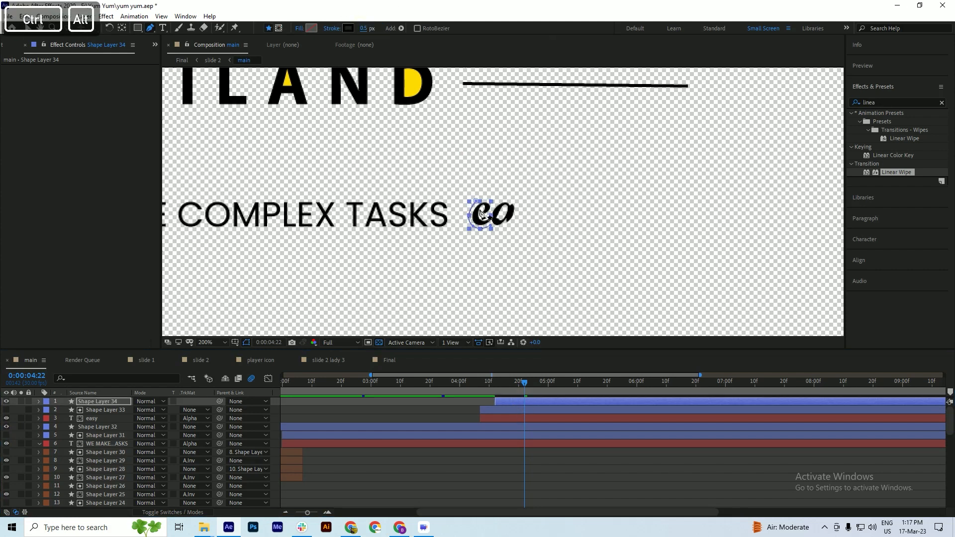
Duplicate Shape Layer 34 and nudge the copy slightly left to form a second, parallel arc outside the first
scroll(468, 231, "up", 1)
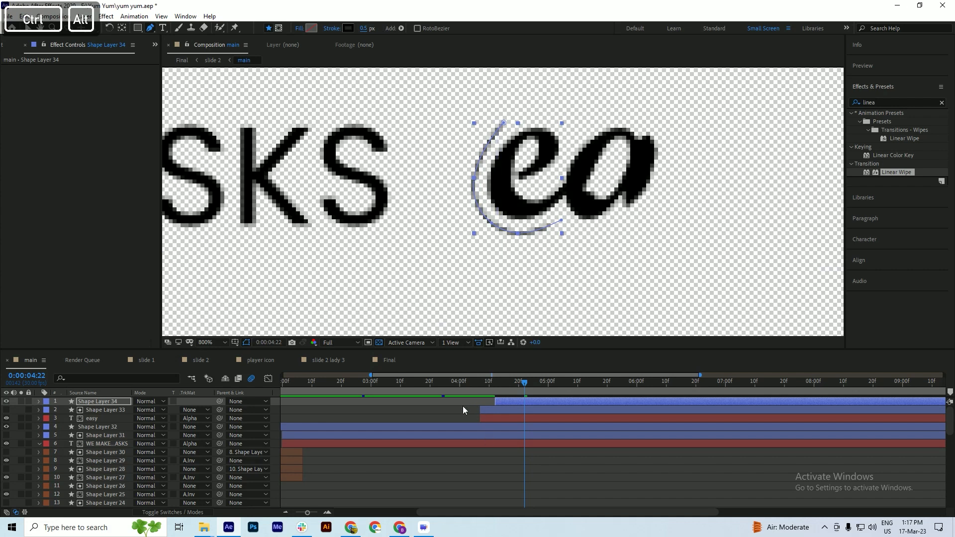
left_click(462, 405)
left_click(509, 404)
key("ctrl+d")
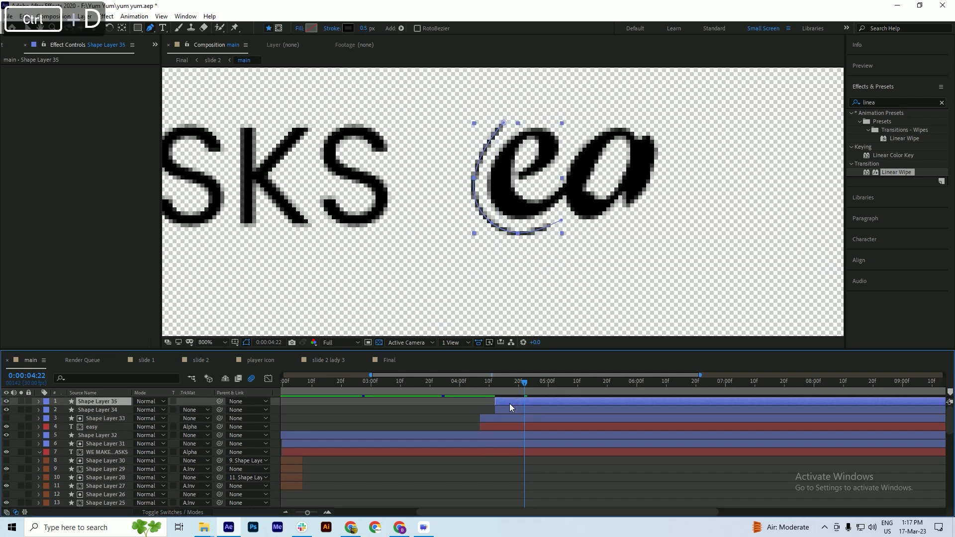
key("Left")
key("Left")
key("Left")
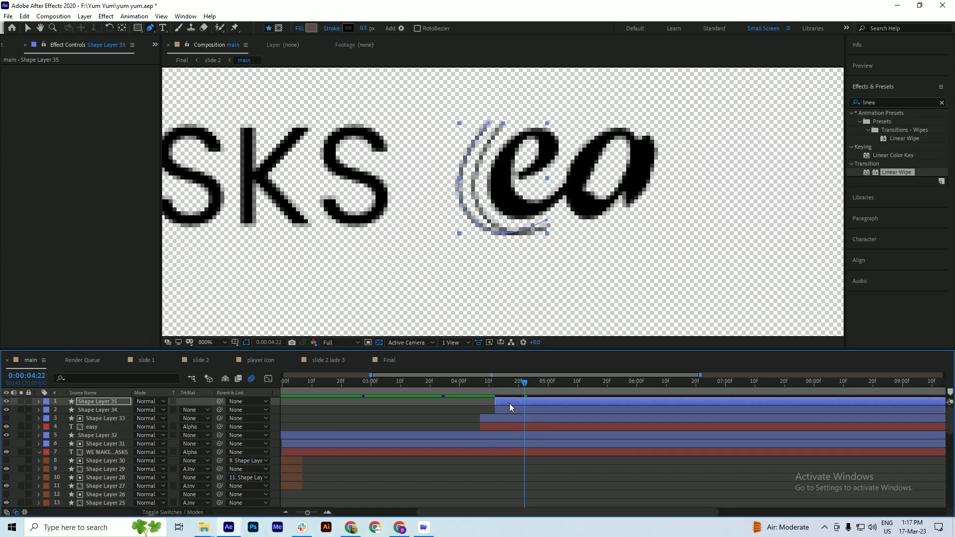
key("Up")
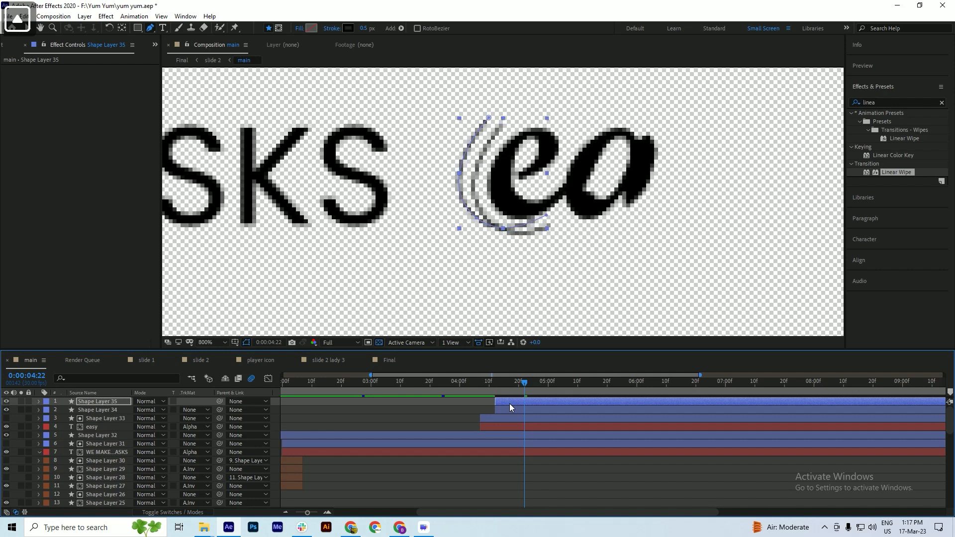
key("Down")
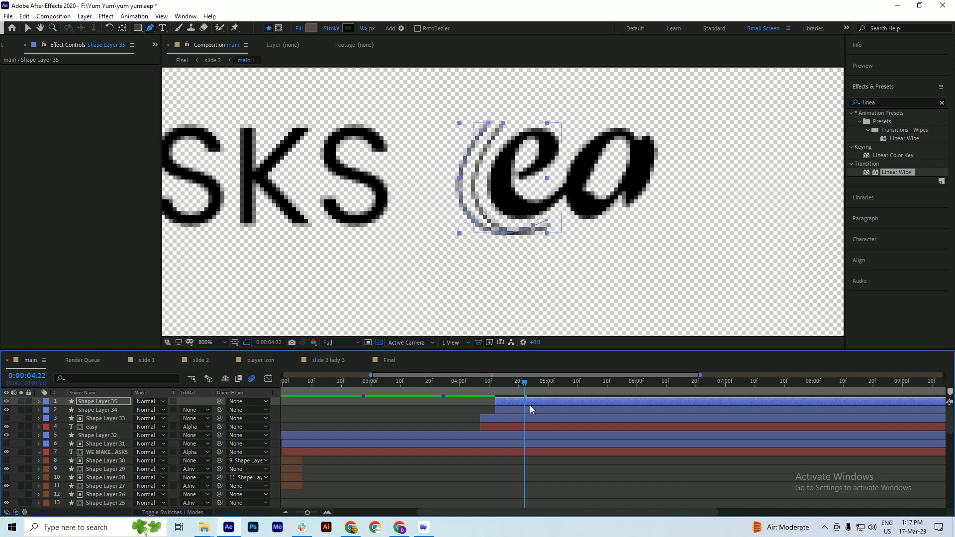
Reshape the duplicated arc so its lower end sweeps farther around and beneath the e, and save the project
mouse_move(547, 222)
left_mouse_down()
mouse_move(553, 238)
mouse_move(511, 252)
mouse_move(560, 235)
left_mouse_up()
left_click_drag(509, 253, 520, 259)
left_click_drag(561, 232, 566, 230)
left_click(587, 224)
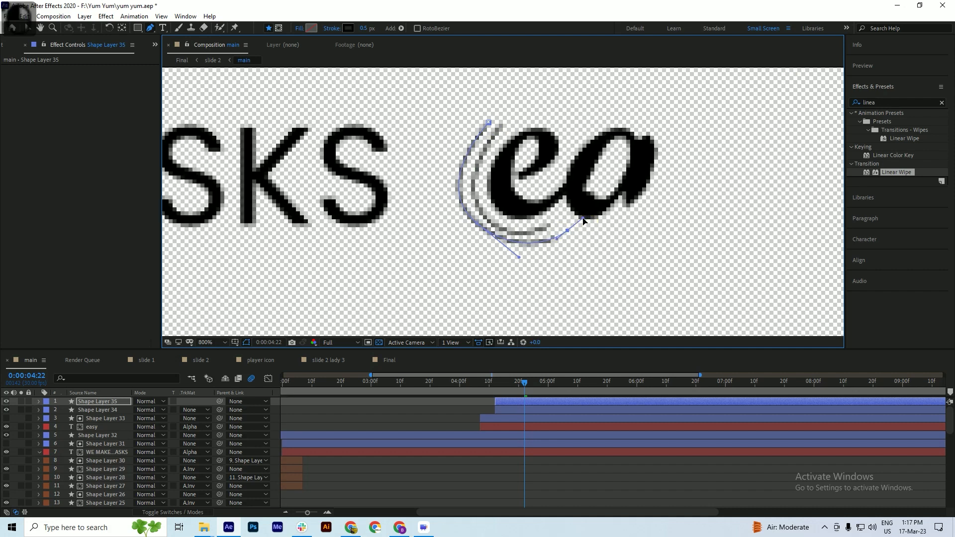
left_click_drag(567, 231, 567, 228)
key("ctrl+s")
Preview the handwriting reveal together with both arc strokes from 0:00:04:08
left_click_drag(495, 385, 484, 390)
key("space")
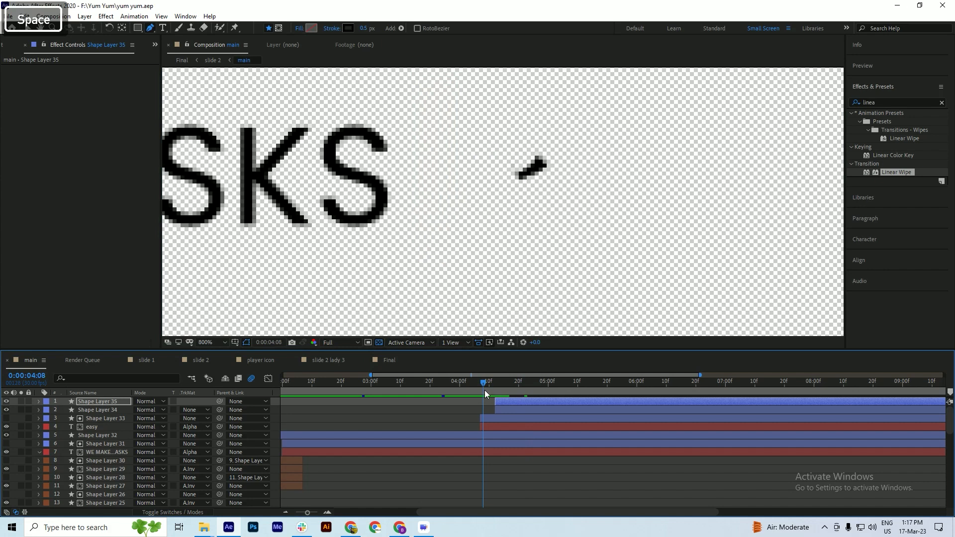
scroll(661, 172, "down", 1)
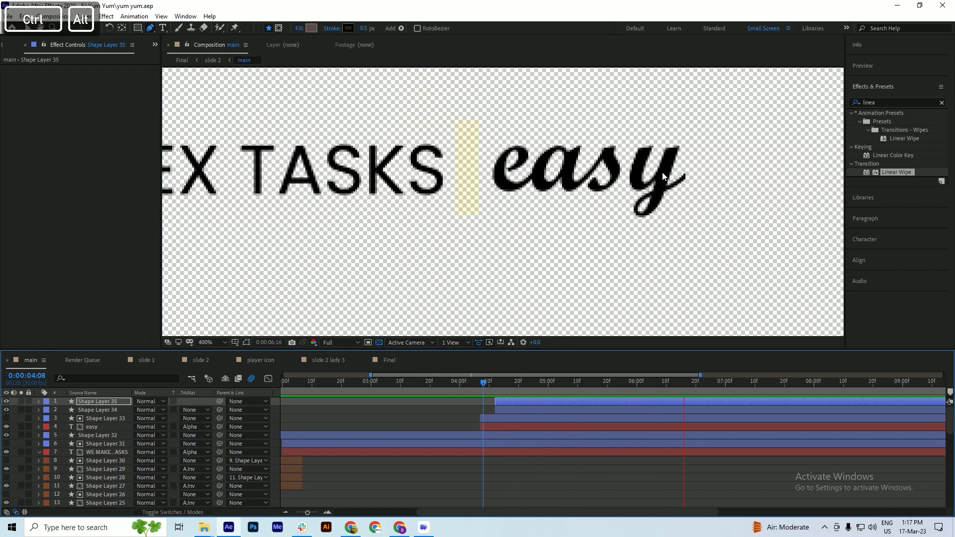
key("space")
At 0:00:05:01, duplicate Shape Layer 35 and reveal the copy's Trim Paths keyframes
left_click_drag(486, 384, 552, 392)
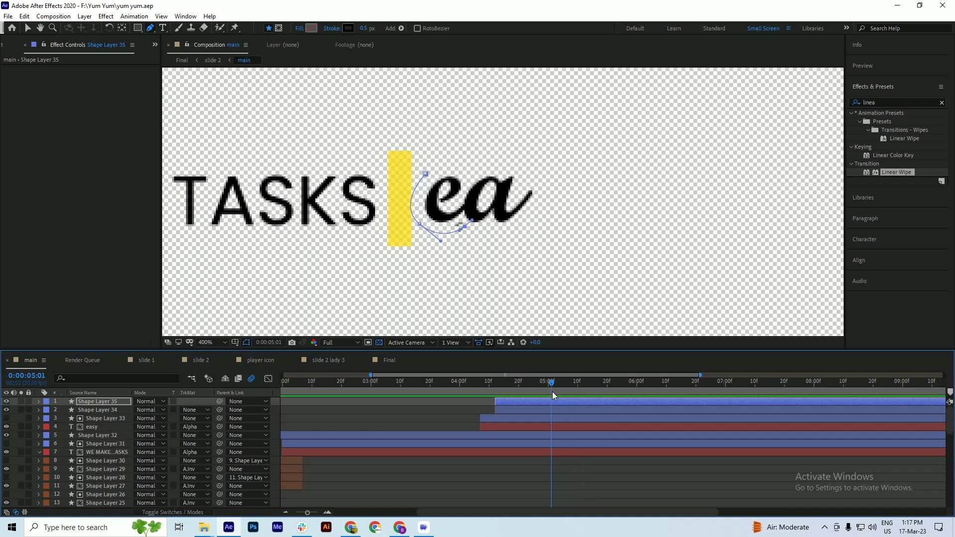
key("ctrl+d")
left_click(509, 401)
key("ctrl+d")
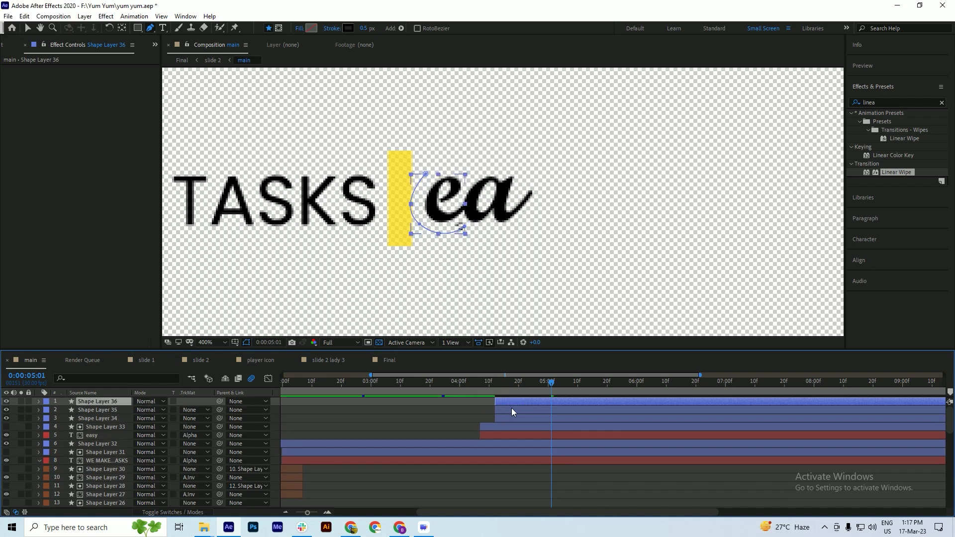
key("u")
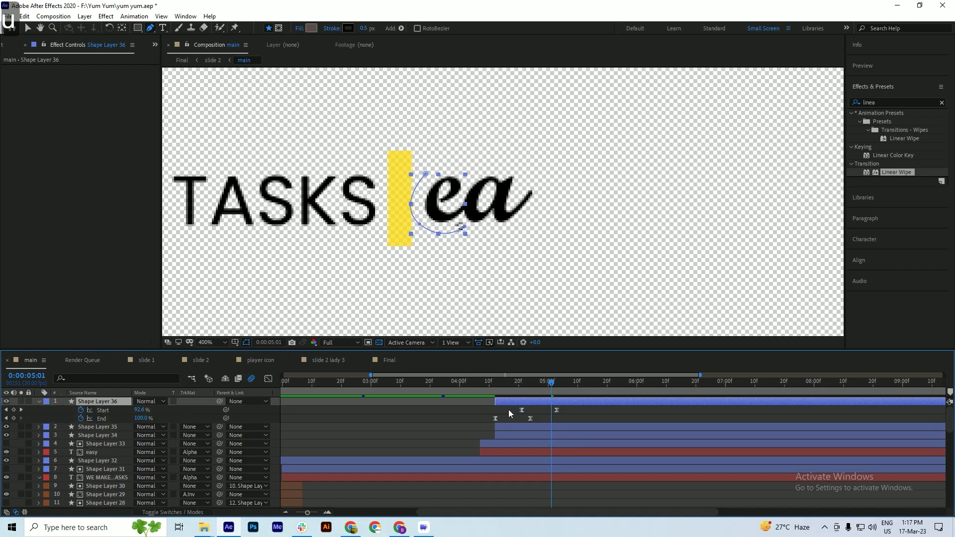
Reshape one of Shape Layer 36's paths into an arc rising beside the a and curving over the s toward the y
left_click_drag(425, 174, 514, 194)
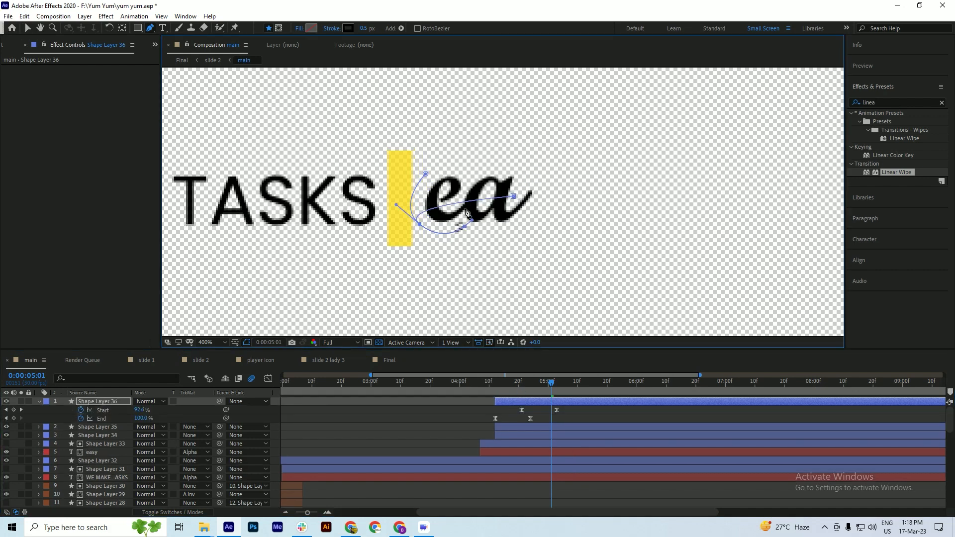
left_click_drag(419, 224, 544, 177)
left_click_drag(551, 382, 601, 389)
mouse_move(542, 178)
left_mouse_down()
mouse_move(546, 169)
mouse_move(530, 172)
left_mouse_up()
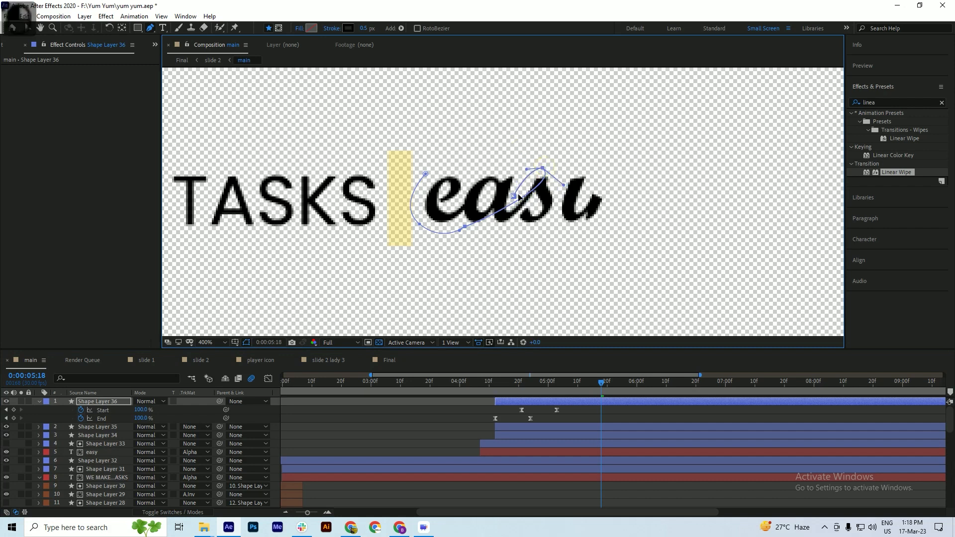
left_click_drag(464, 228, 580, 160)
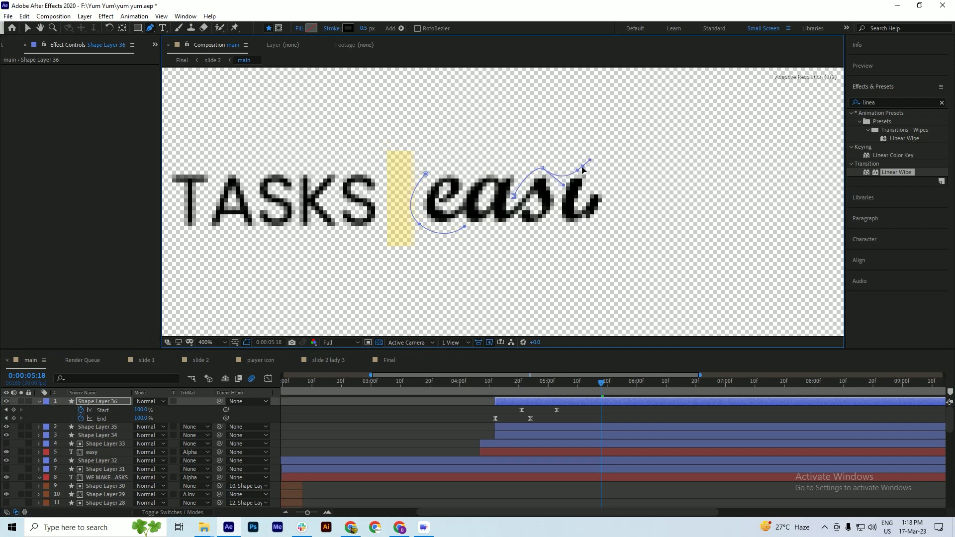
left_click_drag(565, 188, 583, 168)
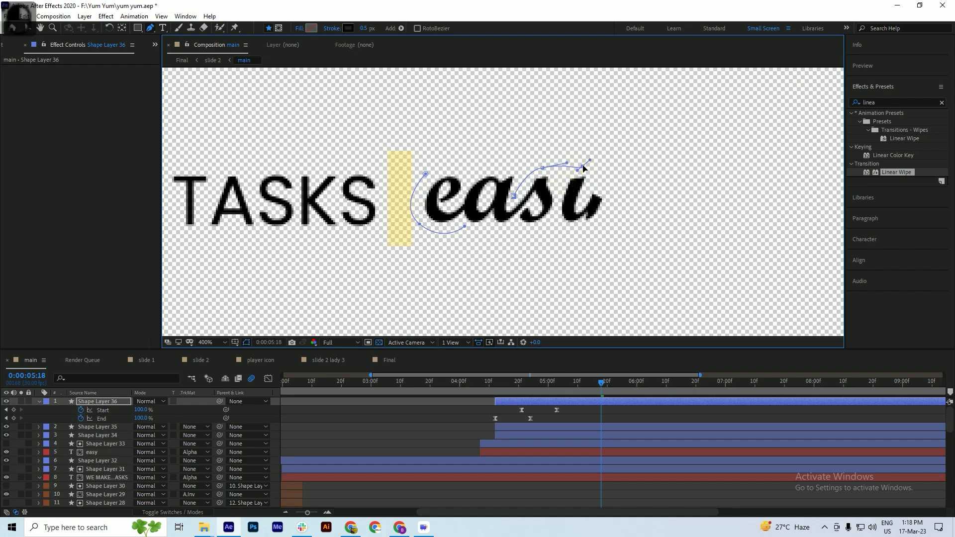
left_click_drag(589, 160, 605, 189)
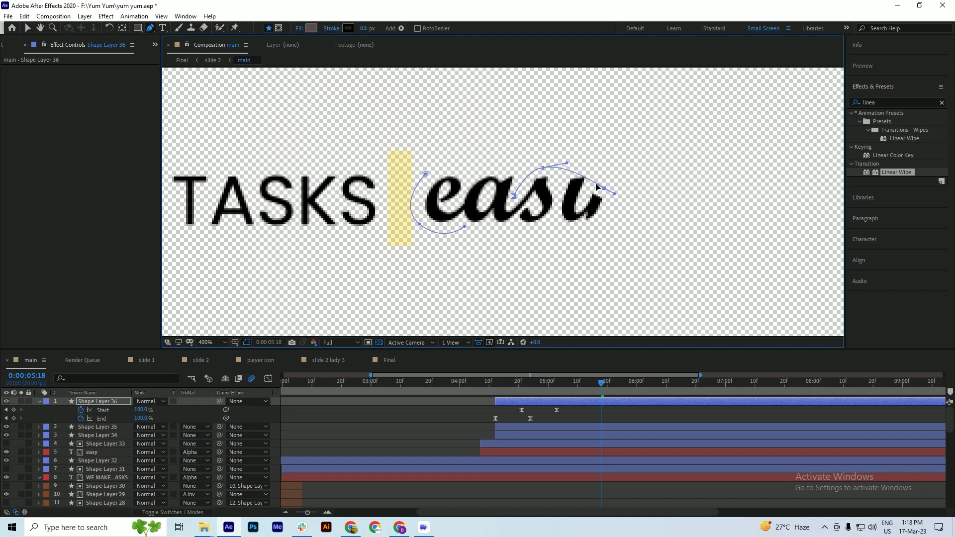
left_click(597, 183)
left_click_drag(542, 172, 564, 167)
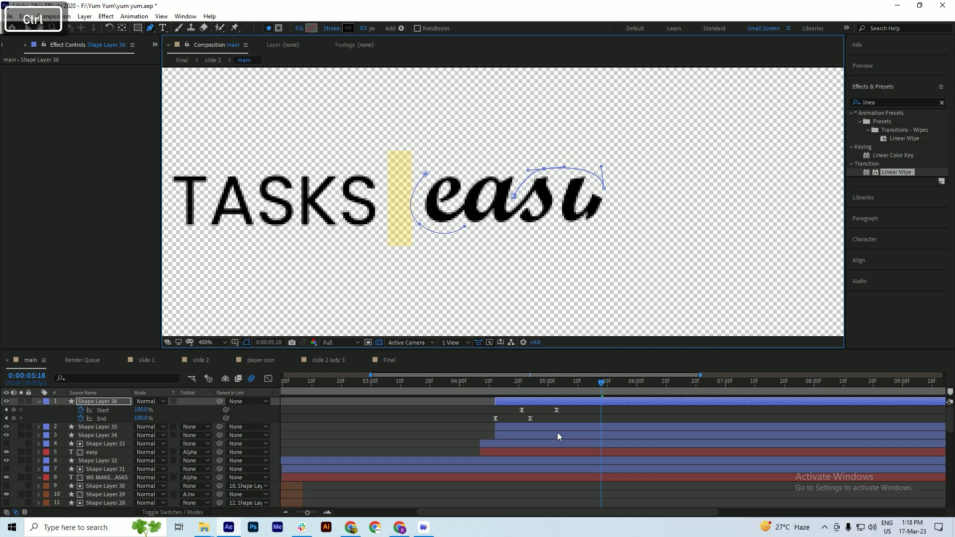
Shift Shape Layer 36 later and retime its Trim Paths keyframes so the last Start keyframe falls at 0:00:05:21
left_click_drag(535, 388, 566, 405)
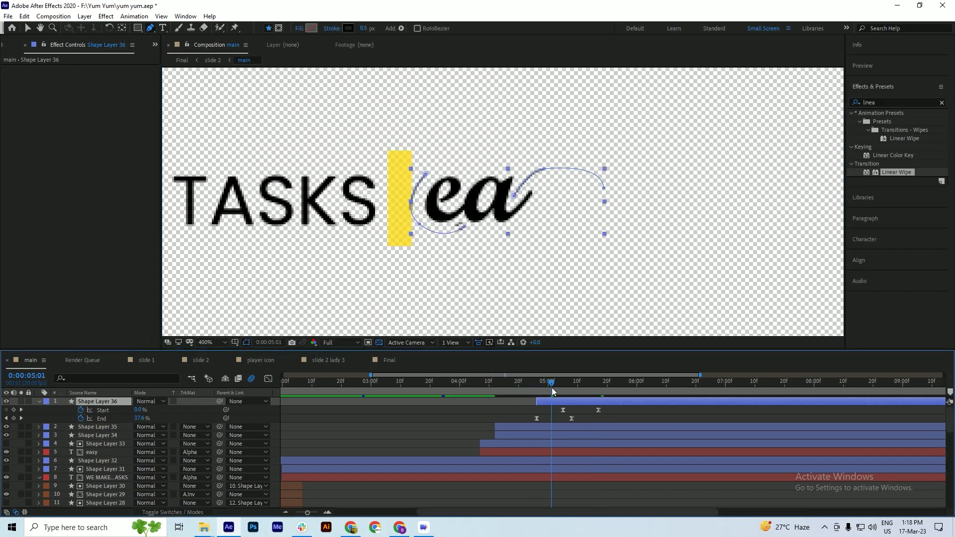
left_click(557, 390)
mouse_move(557, 390)
left_mouse_down()
mouse_move(547, 401)
mouse_move(536, 384)
mouse_move(604, 389)
mouse_move(568, 428)
mouse_move(583, 420)
mouse_move(549, 387)
mouse_move(541, 391)
mouse_move(610, 399)
left_mouse_up()
key("space")
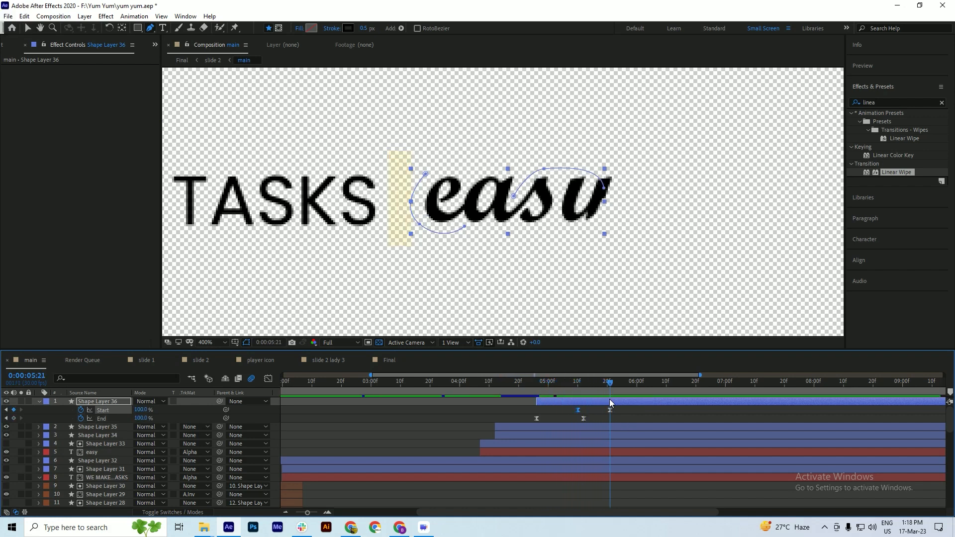
Extend the end of the upper arc past the top of the y, smooth its curvature, and save the project
left_click_drag(604, 188, 619, 181)
left_click_drag(565, 165, 570, 161)
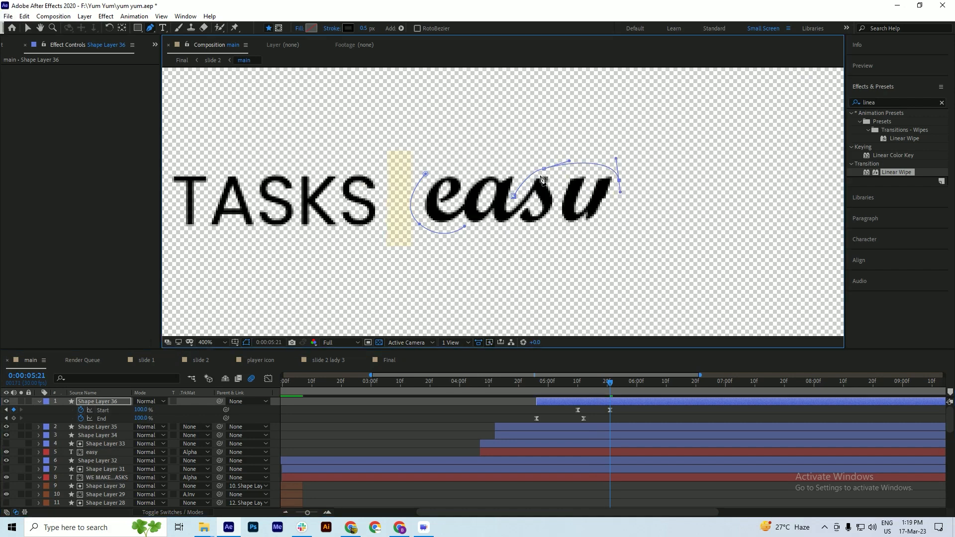
left_click_drag(601, 376, 586, 402)
key("ctrl")
key("ctrl+s")
Undo the stray shift of Shape Layer 36, then duplicate the layer and move the copy to start at about 0:00:05:15
key("ctrl+d")
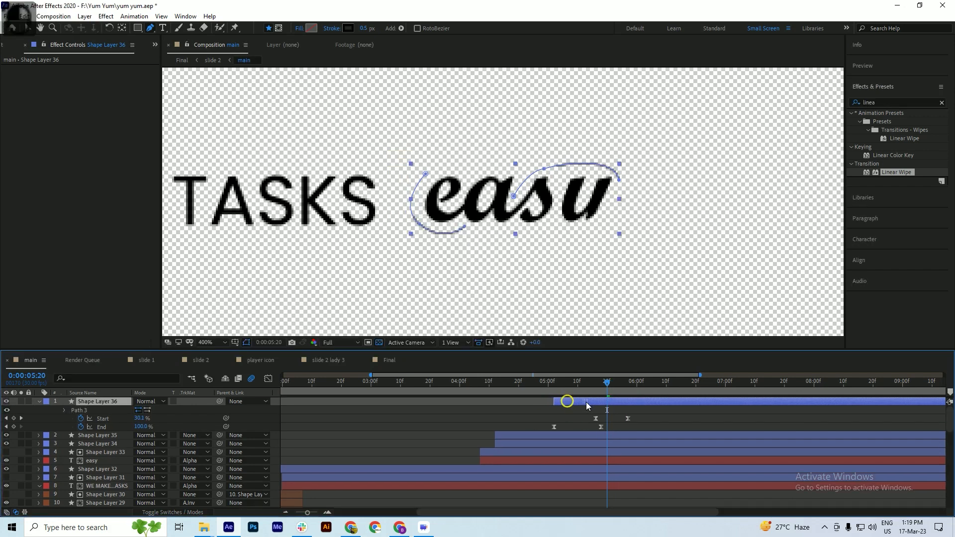
key("ctrl+z")
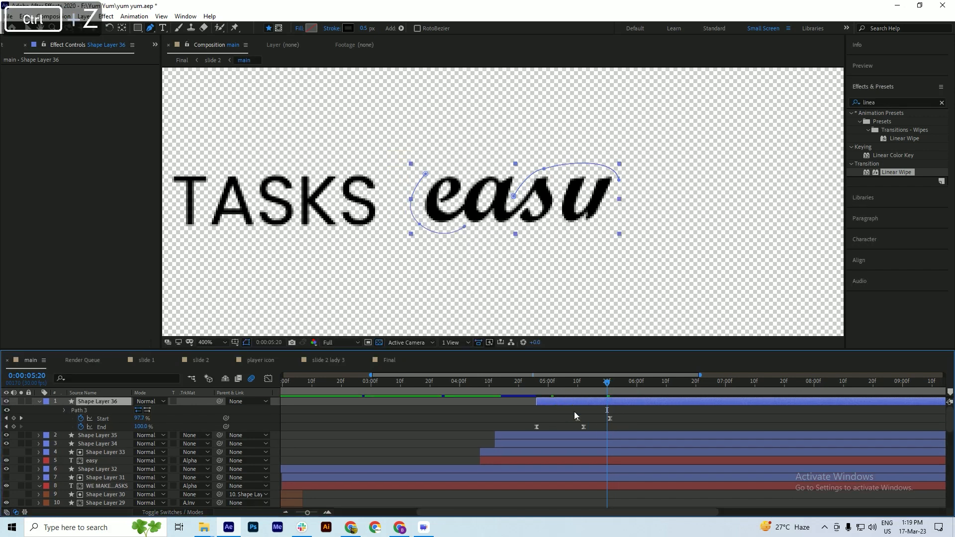
left_click(574, 411)
left_click(582, 403)
key("ctrl+d")
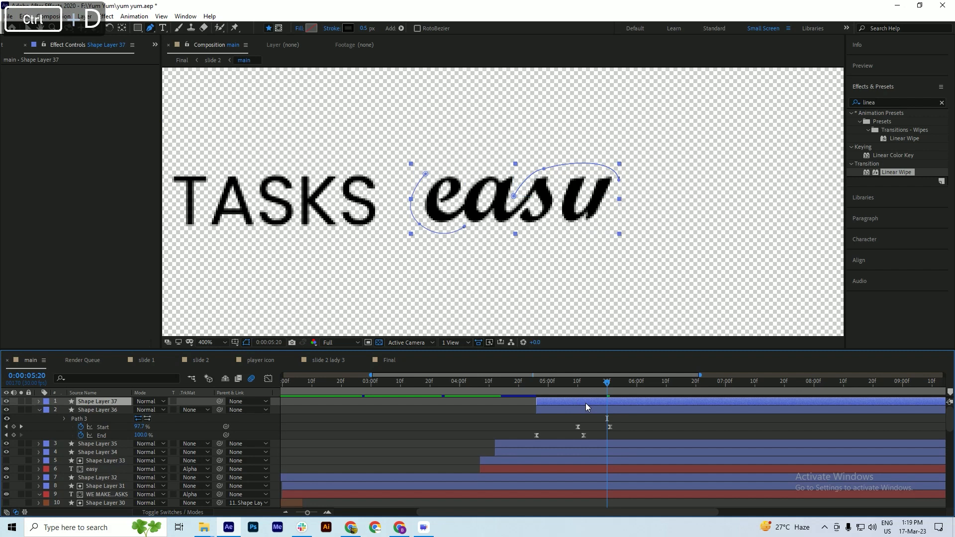
left_click(586, 403)
left_click_drag(586, 403, 642, 405)
key("ctrl+s")
left_click(611, 389)
key("space")
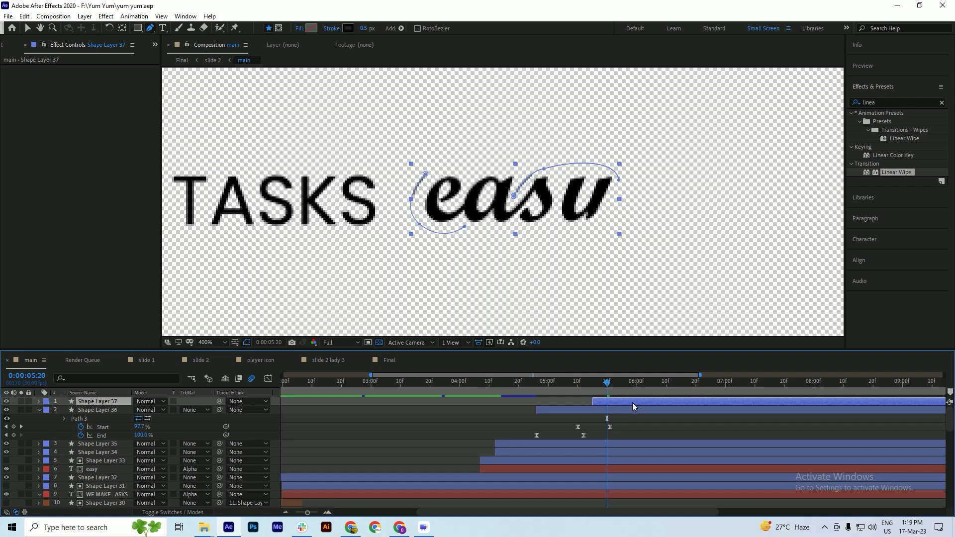
left_click(636, 400)
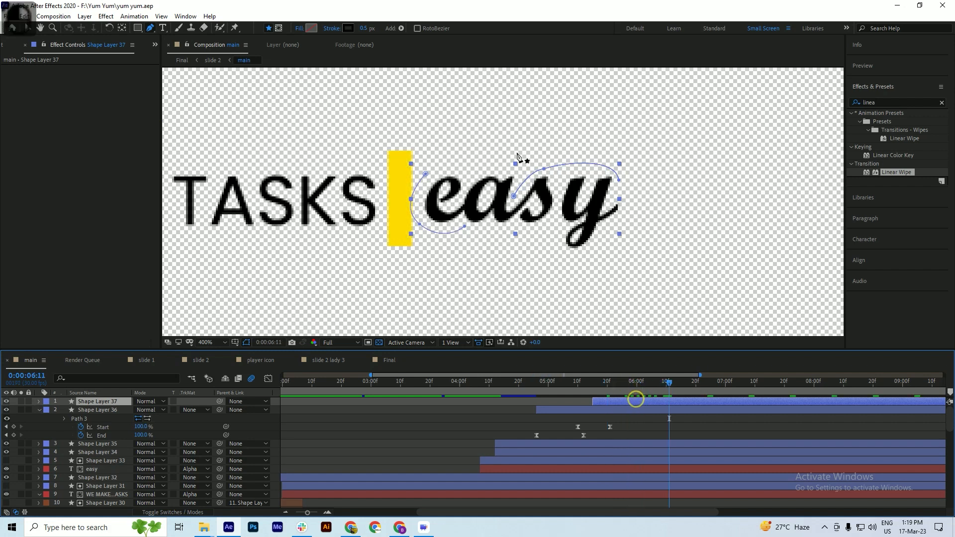
At 0:00:06:11, shape a curve on Shape Layer 37 that runs down beside the y and around under its tail
left_click(619, 180)
left_click_drag(621, 191, 608, 236)
left_click_drag(543, 170, 553, 232)
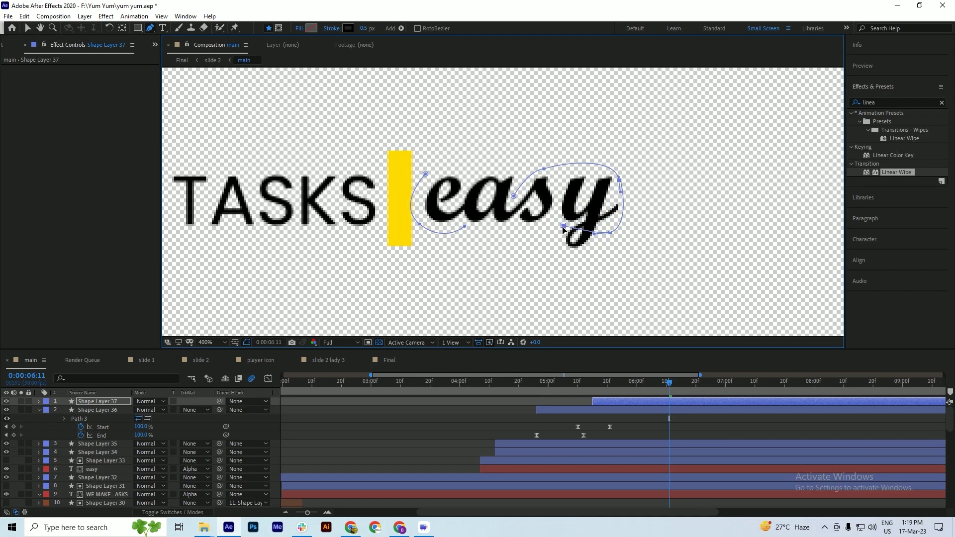
left_click_drag(611, 234, 541, 285)
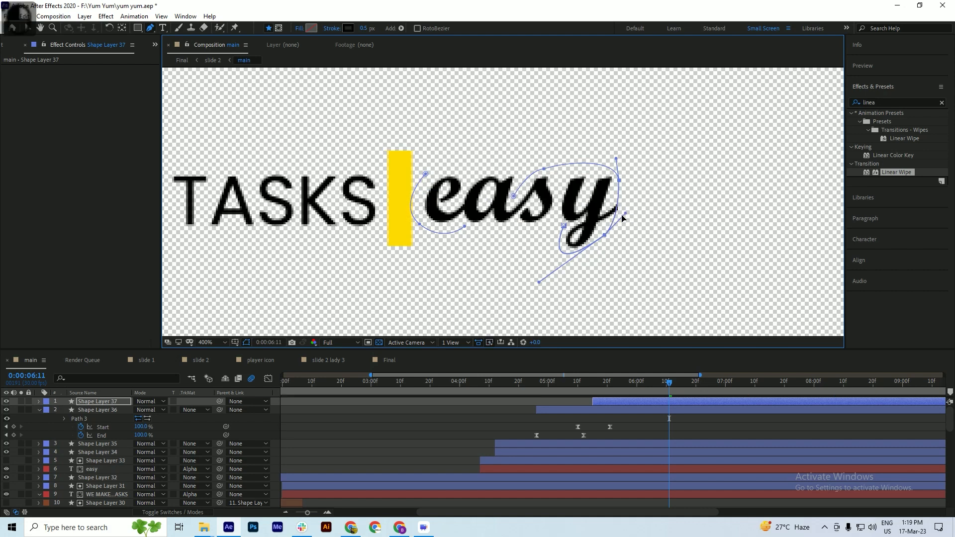
left_click_drag(604, 234, 613, 238)
left_click(562, 227)
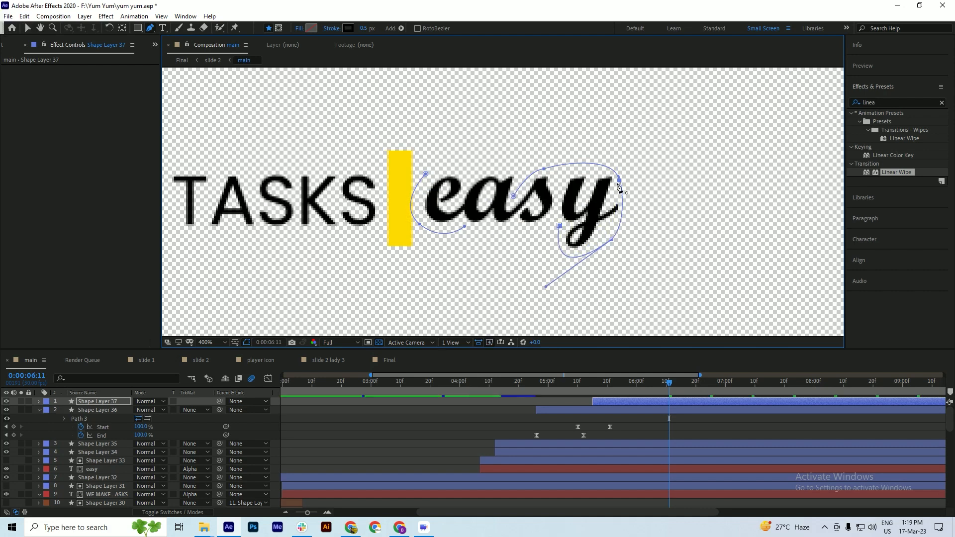
Adjust the points and handles of Shape Layer 37's curve so it bulges outward and passes clear of the y
key("ctrl+z")
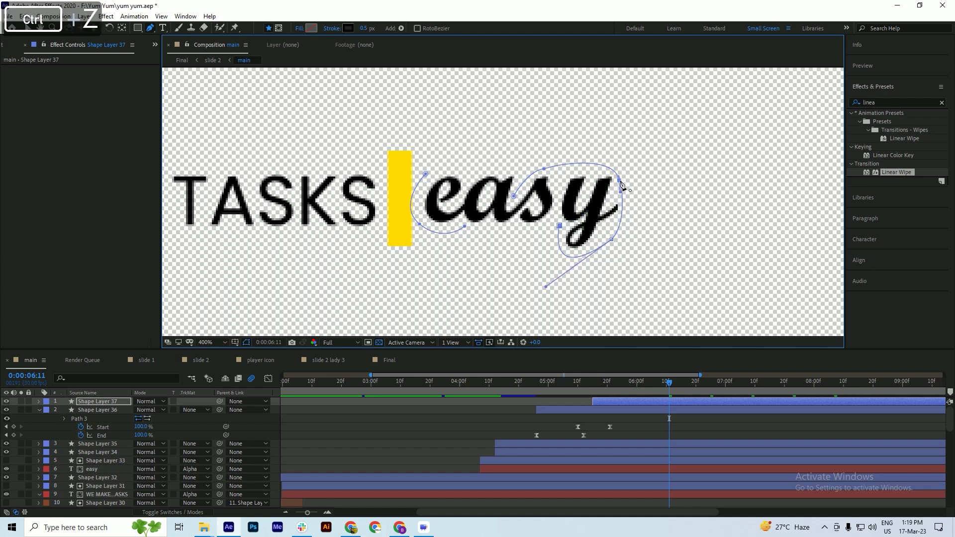
key("a")
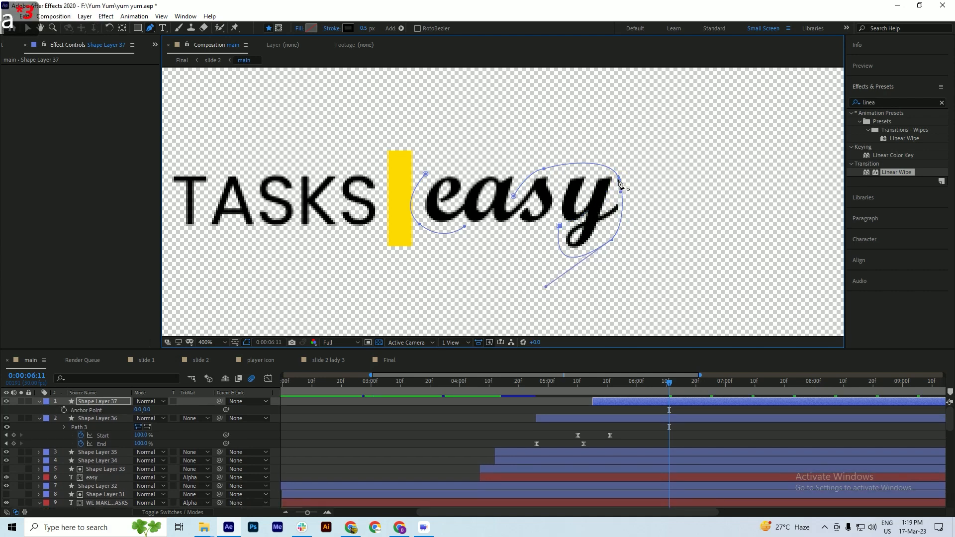
key("v")
left_click_drag(619, 183, 622, 201)
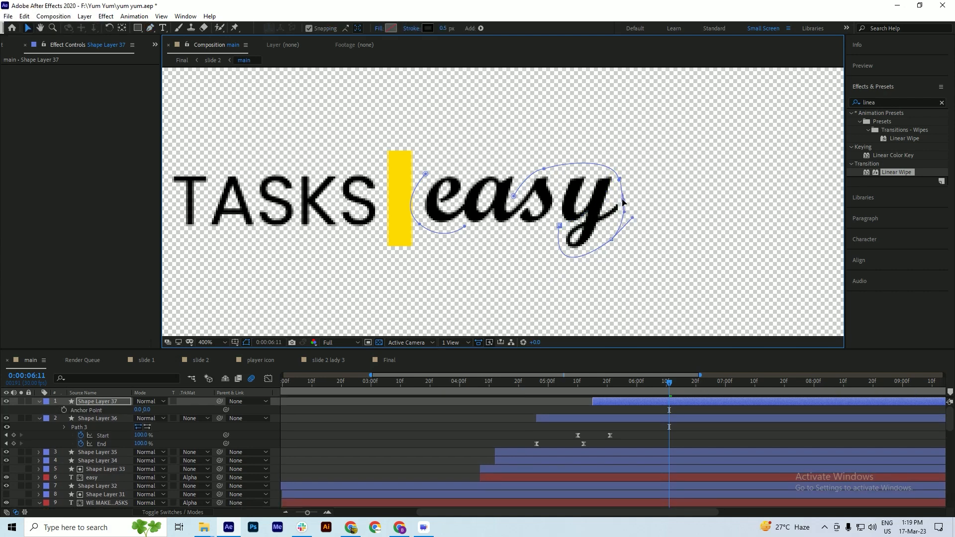
left_click_drag(613, 234, 544, 288)
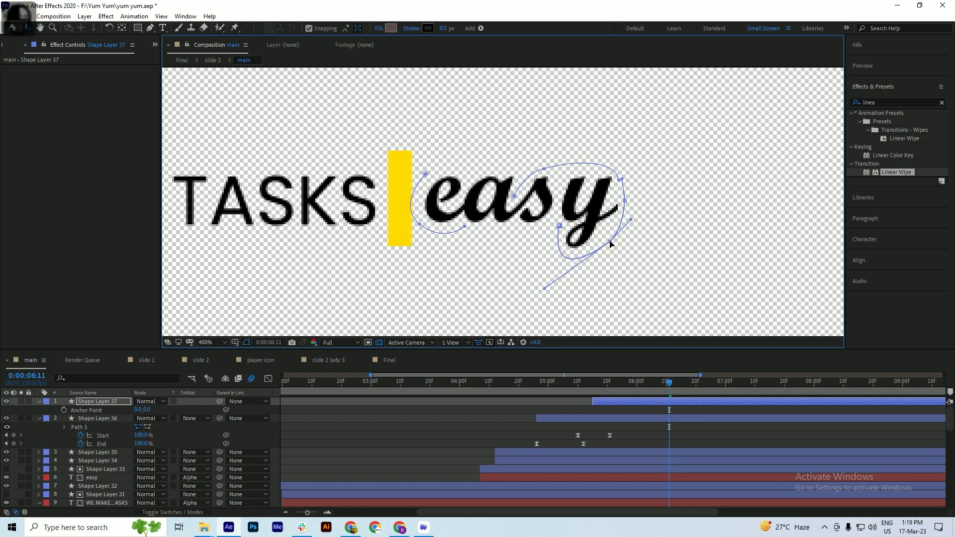
Preview the handwriting reveal and accent strokes from 0:00:05:03
left_click(557, 387)
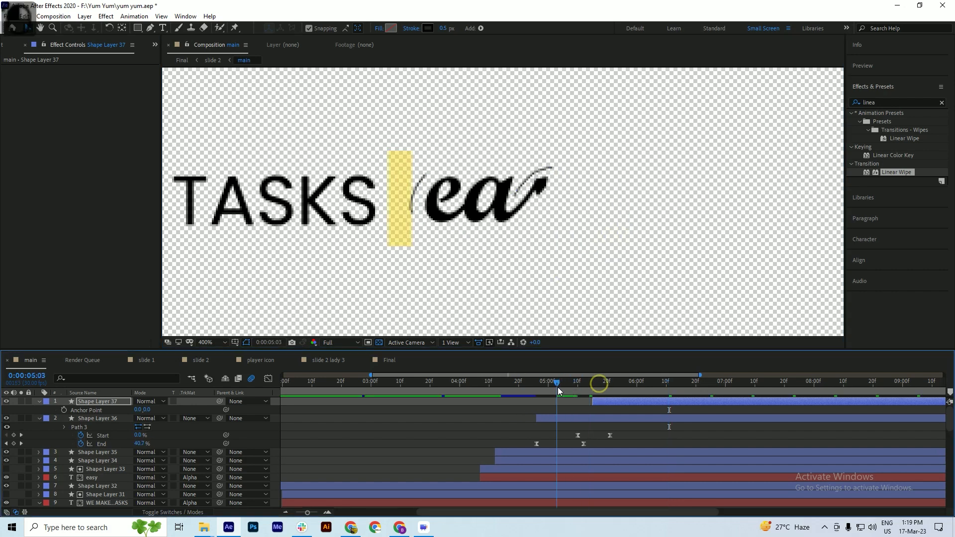
key("space")
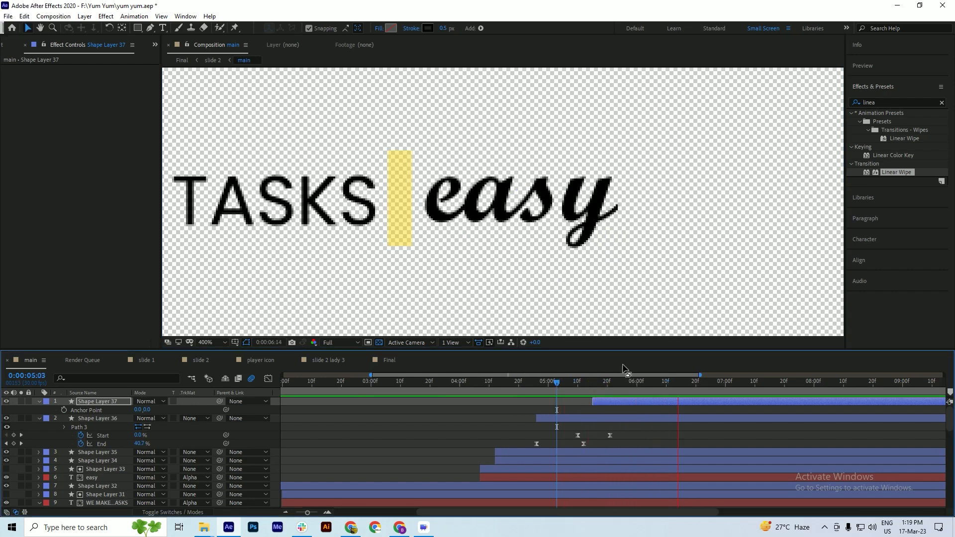
left_click_drag(574, 380, 605, 343)
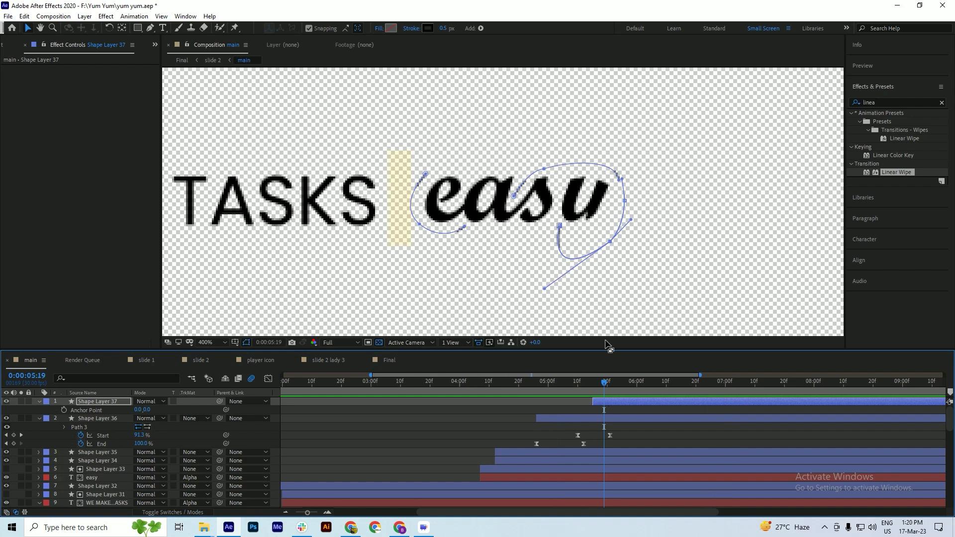
Refine Shape Layer 37's lower path into a separate smooth arc along the outer edge and tail of the y, and save the project
left_click_drag(559, 227, 515, 256)
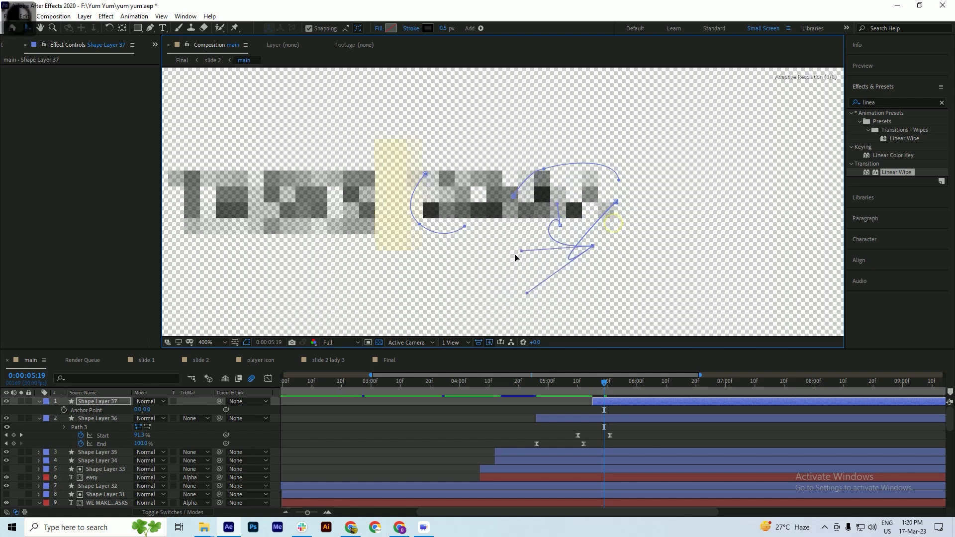
left_click_drag(528, 293, 629, 236)
left_click_drag(611, 387, 678, 384)
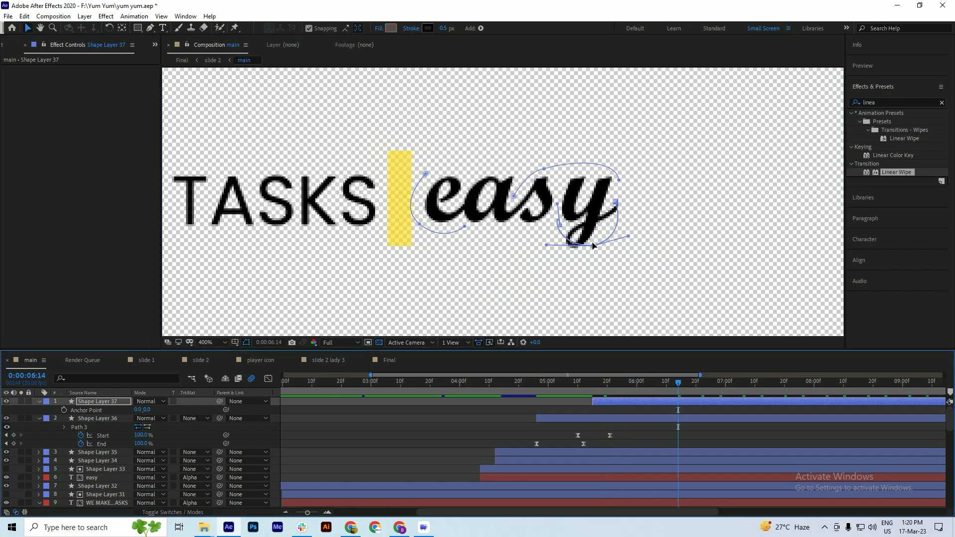
left_click_drag(614, 203, 625, 207)
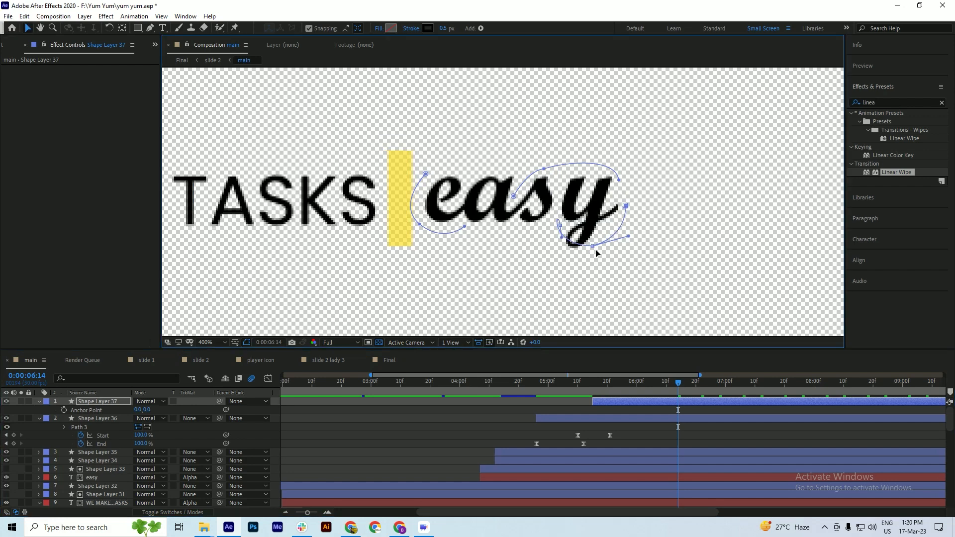
left_click_drag(580, 254, 577, 261)
left_click_drag(557, 205, 561, 225)
left_click_drag(532, 261, 581, 254)
left_click(608, 405)
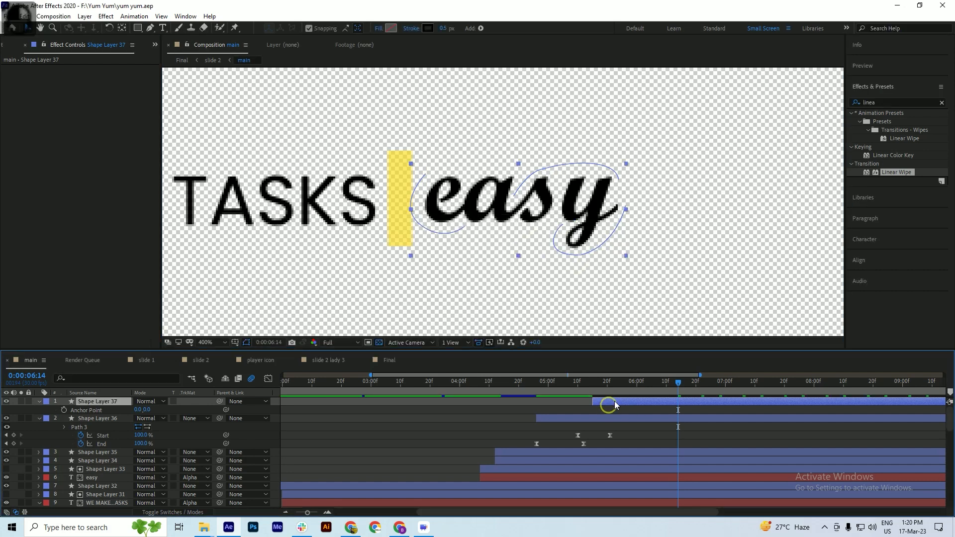
At 0:00:05:22, duplicate Shape Layer 36, nudge the copy slightly upward to form a parallel stroke, and save the project
mouse_move(609, 384)
left_mouse_down()
mouse_move(581, 396)
mouse_move(614, 399)
left_mouse_up()
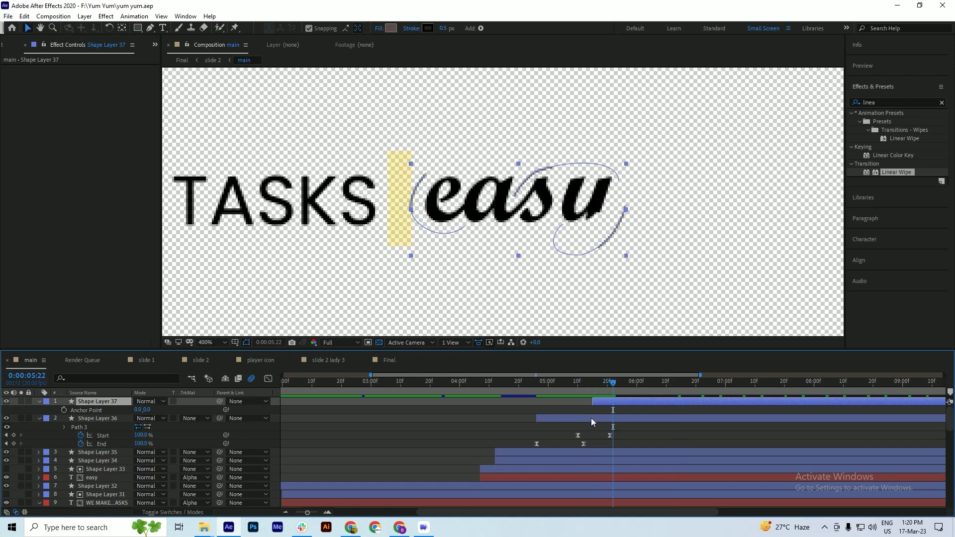
left_click(590, 418)
key("ctrl+d")
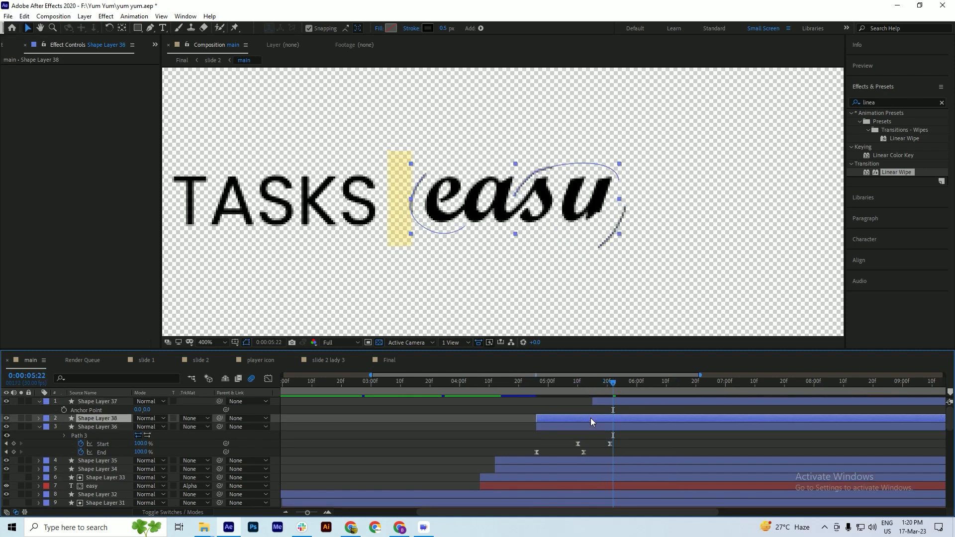
key("shift+Up")
key("Up")
key("Up")
key("Up")
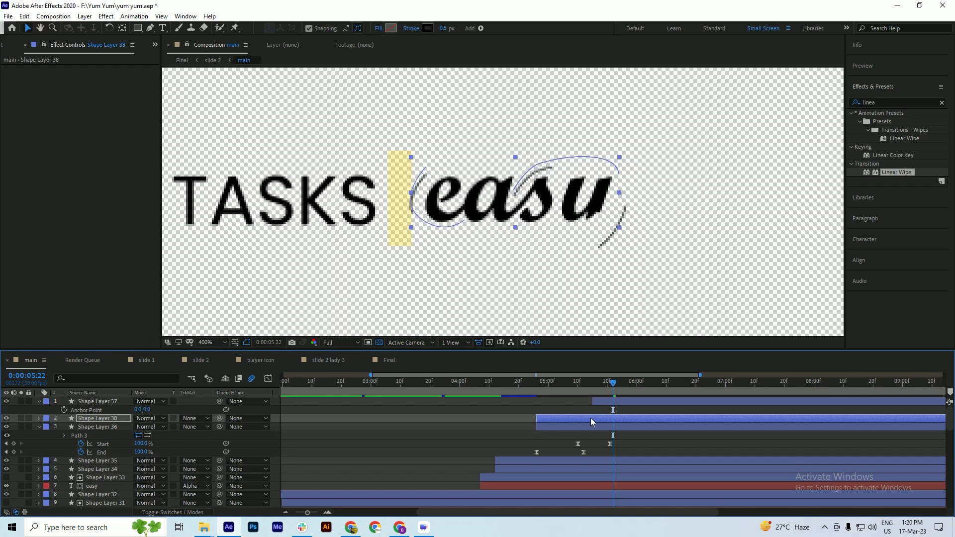
key("Up")
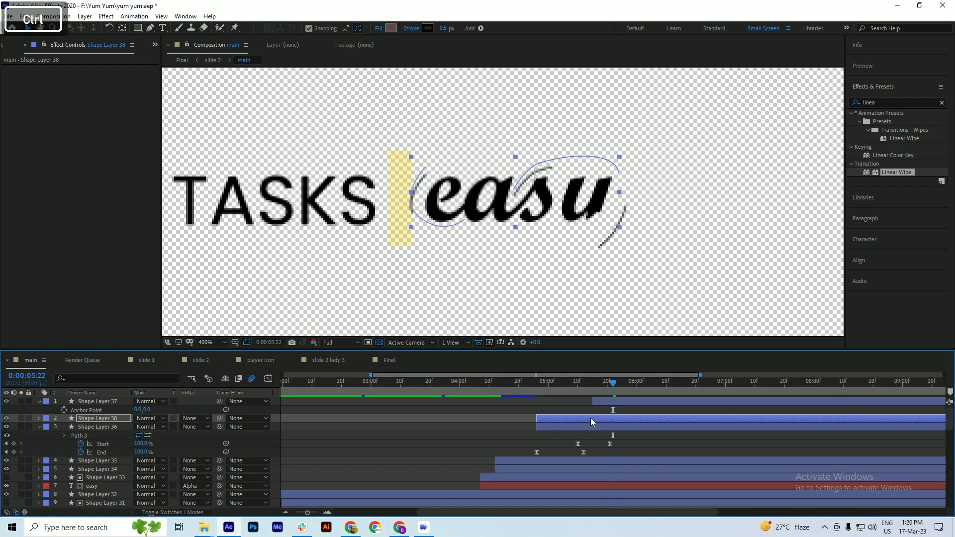
key("ctrl+s")
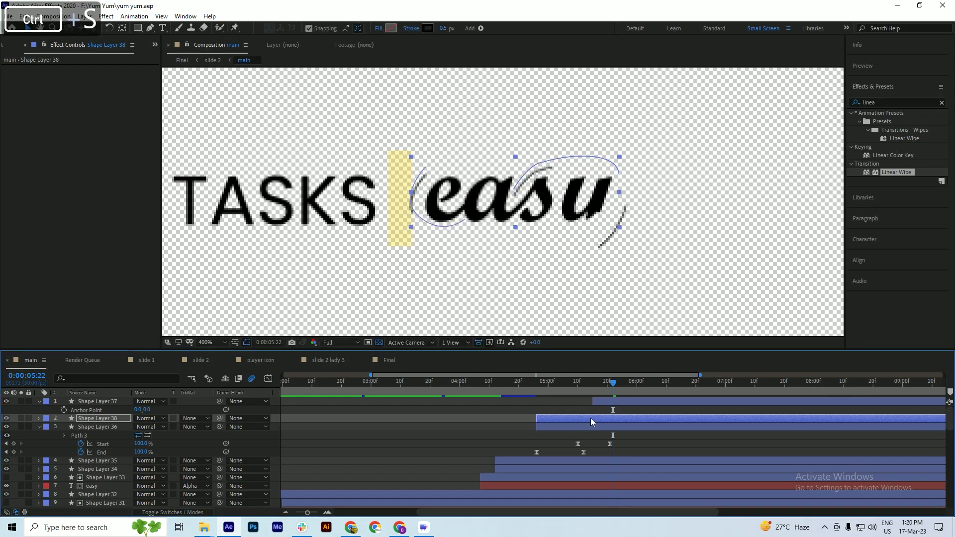
Delete Path 2, the curve around the e, from Shape Layer 38
left_click(38, 418)
left_click(48, 427)
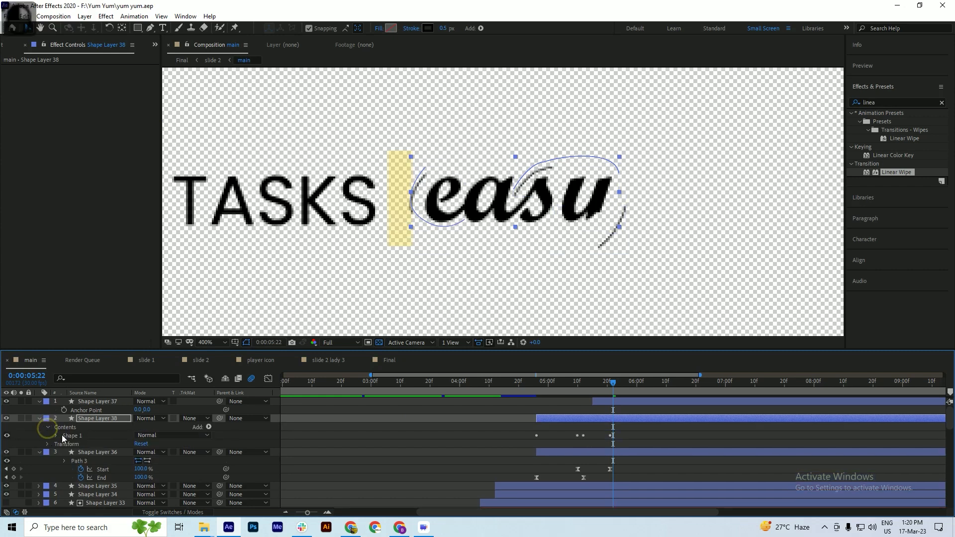
left_click(74, 436)
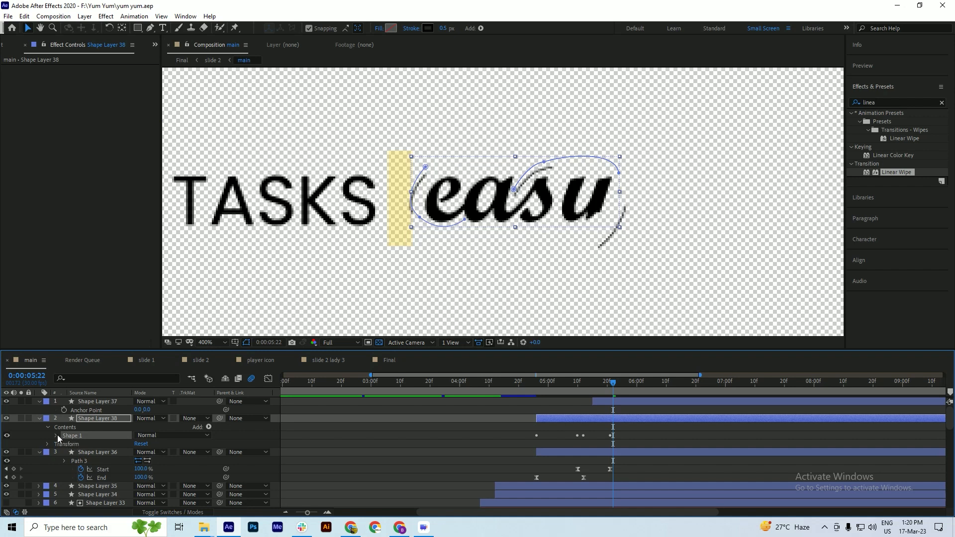
left_click(56, 435)
left_click(82, 453)
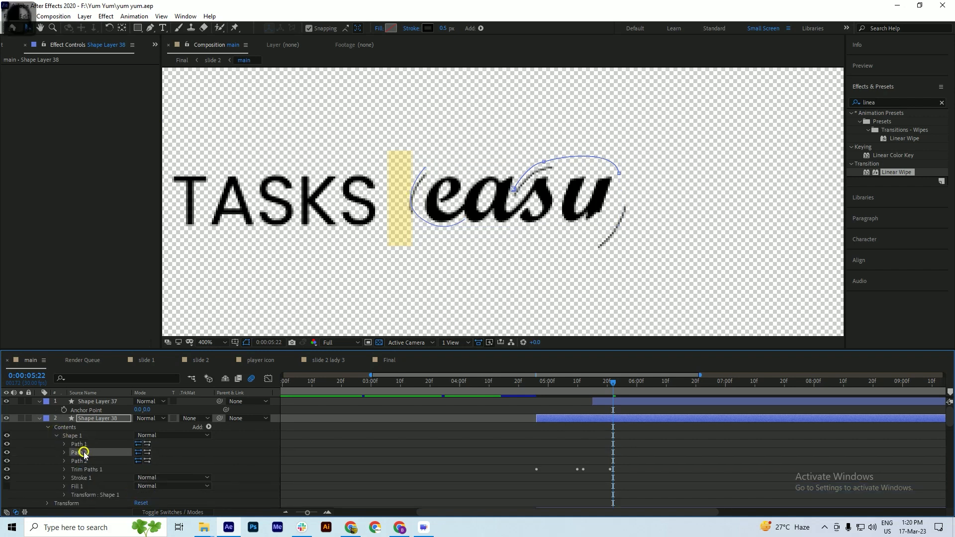
left_click(82, 461)
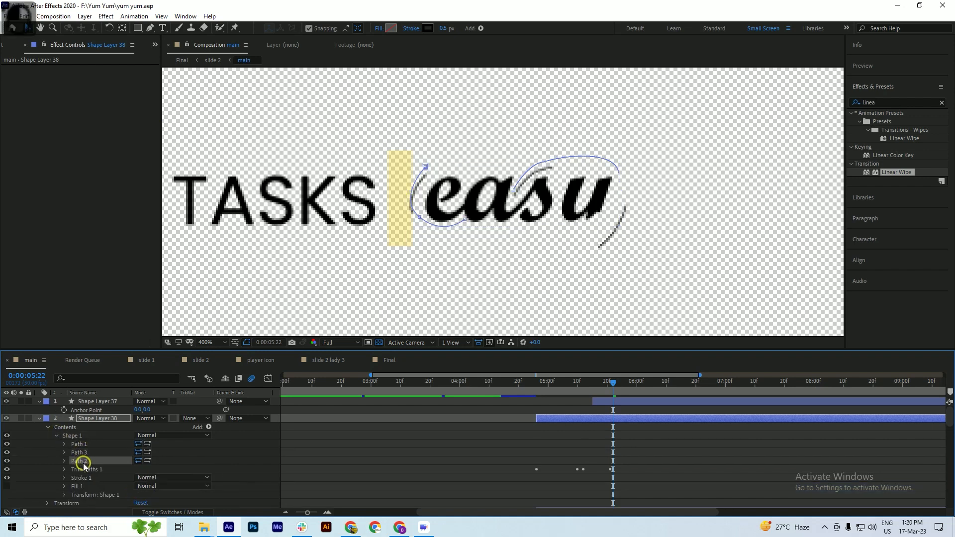
key("Delete")
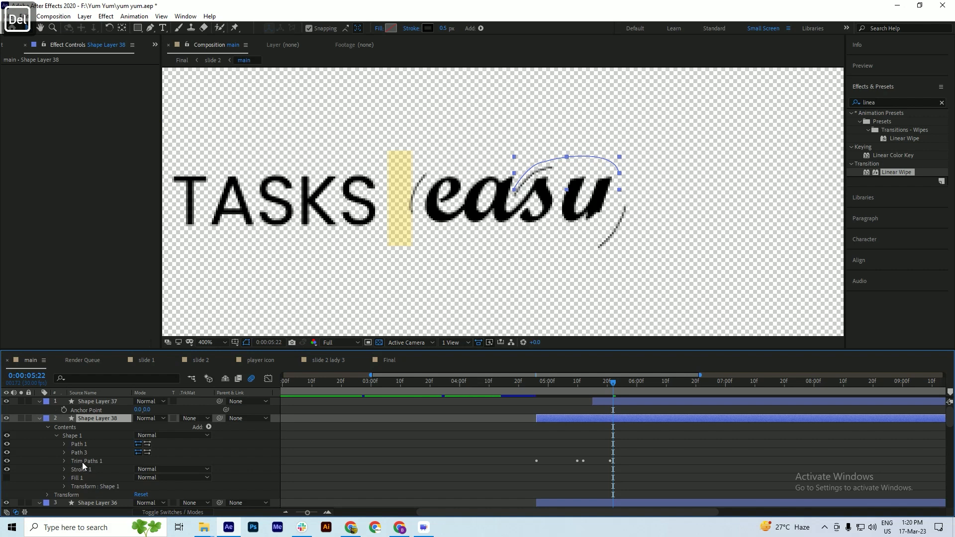
left_click(39, 418)
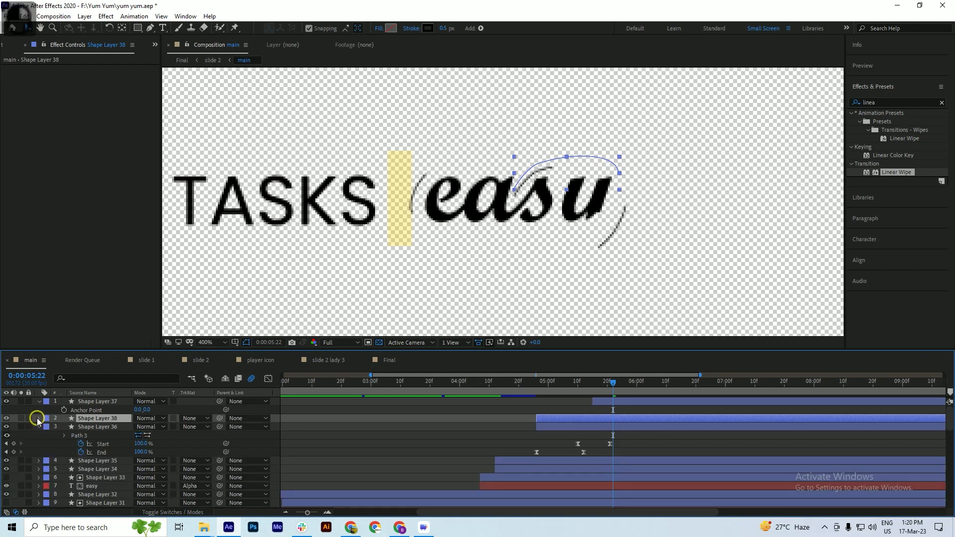
At 0:00:06:02, duplicate Shape Layer 37, nudge the copy downward to form a parallel stroke, and save the project
mouse_move(568, 381)
left_mouse_down()
mouse_move(610, 391)
mouse_move(566, 401)
mouse_move(666, 399)
mouse_move(642, 407)
left_mouse_up()
left_click(643, 404)
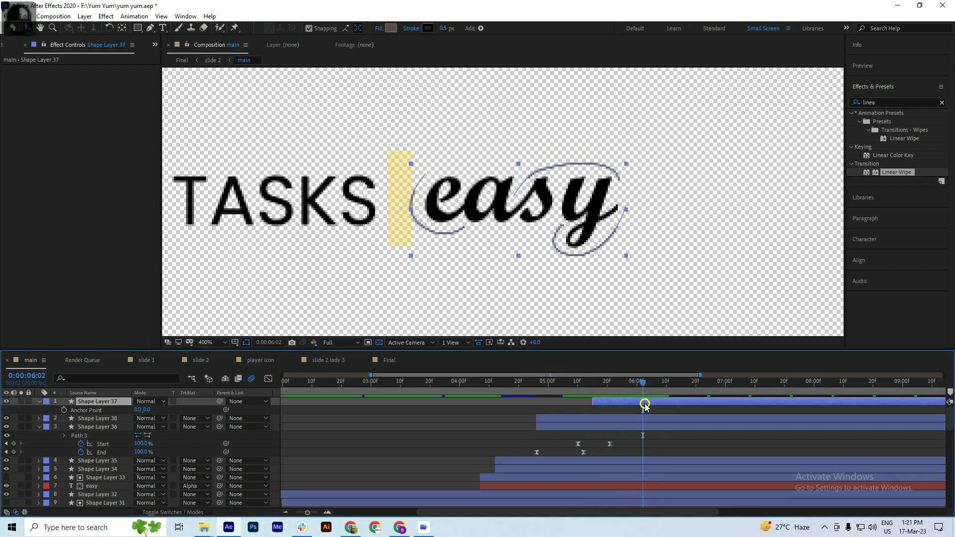
key("ctrl+d")
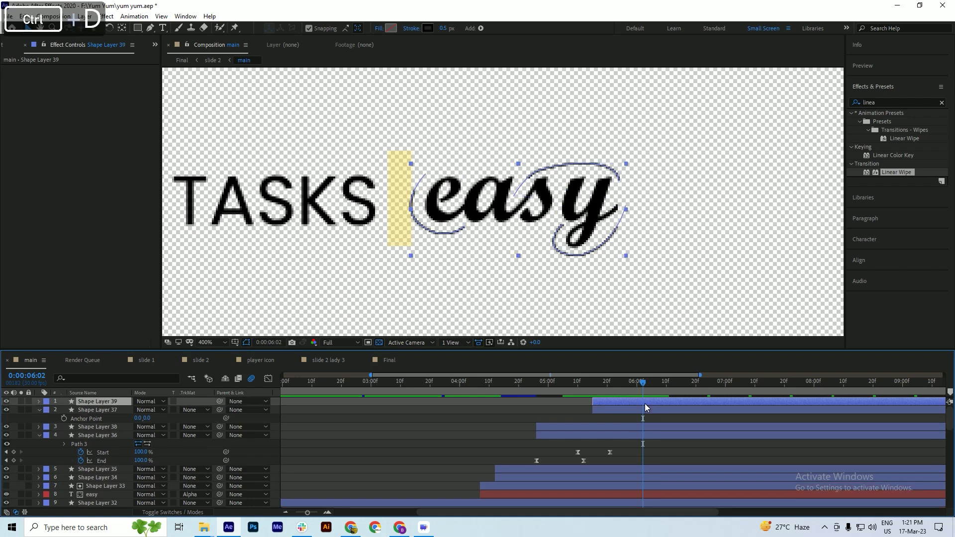
key("Down")
key("Down")
key("Down")
key("Down")
key("Down")
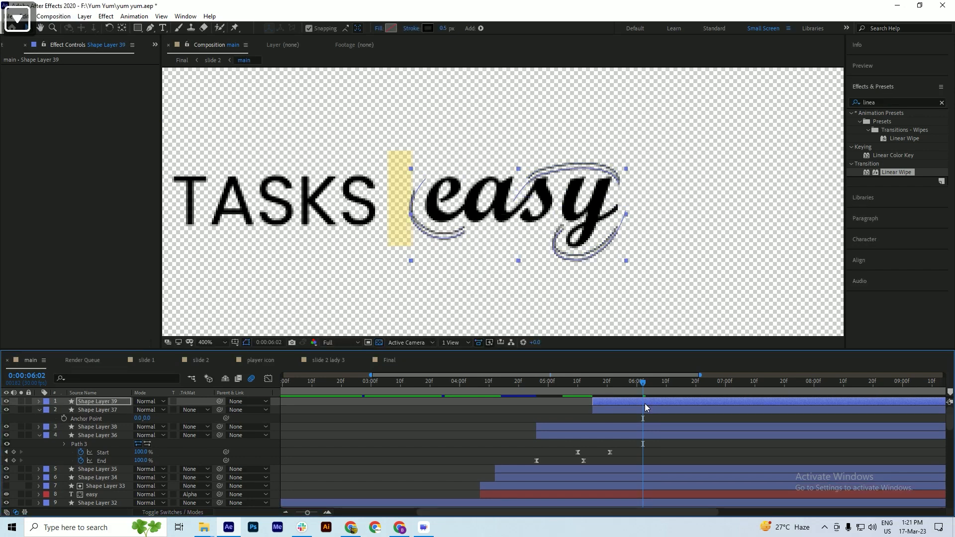
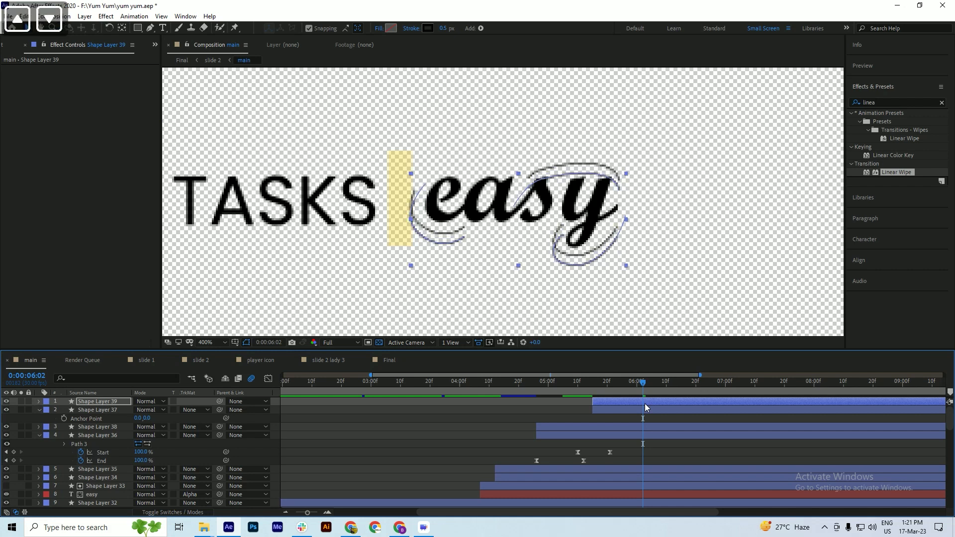
key("ctrl+s")
Delete Path 3 and Path 2 from Shape Layer 39, keeping only the Path 1 arc beneath the y
left_click(39, 409)
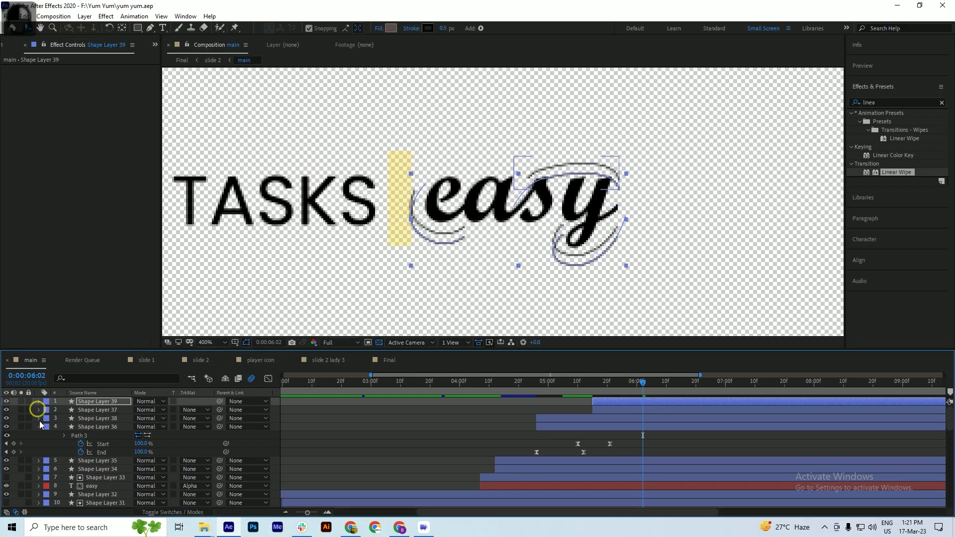
left_click(38, 401)
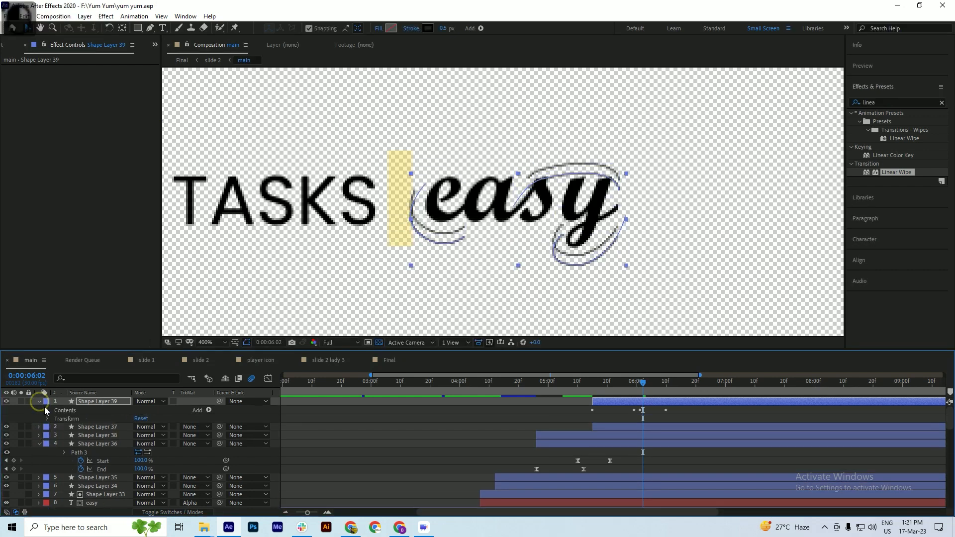
left_click(47, 410)
left_click(55, 419)
left_click(85, 435)
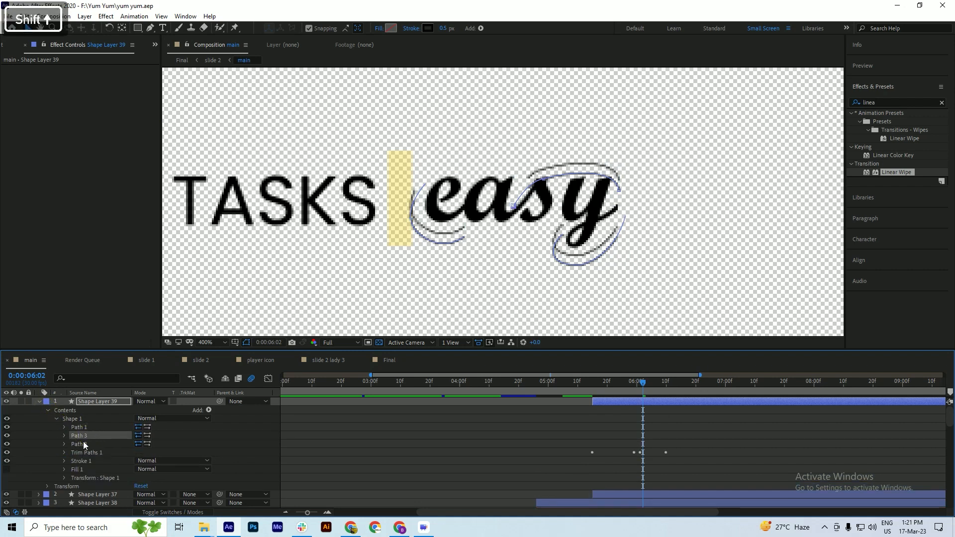
left_click(85, 443, "shift")
key("Delete")
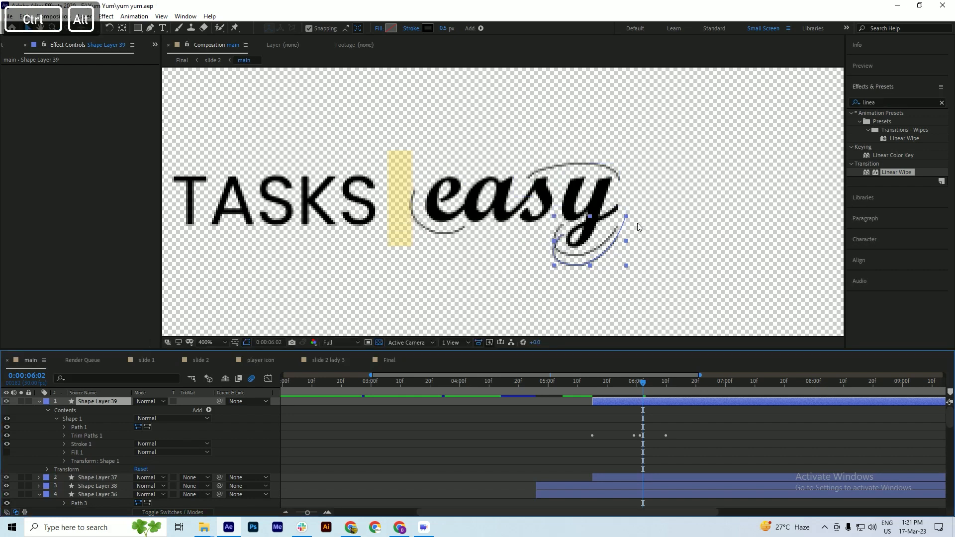
At 0:00:05:25, move the upper-right end point of Shape Layer 39's arc outward, away from the inner stroke
scroll(634, 223, "up", 1)
left_click_drag(642, 382, 622, 389)
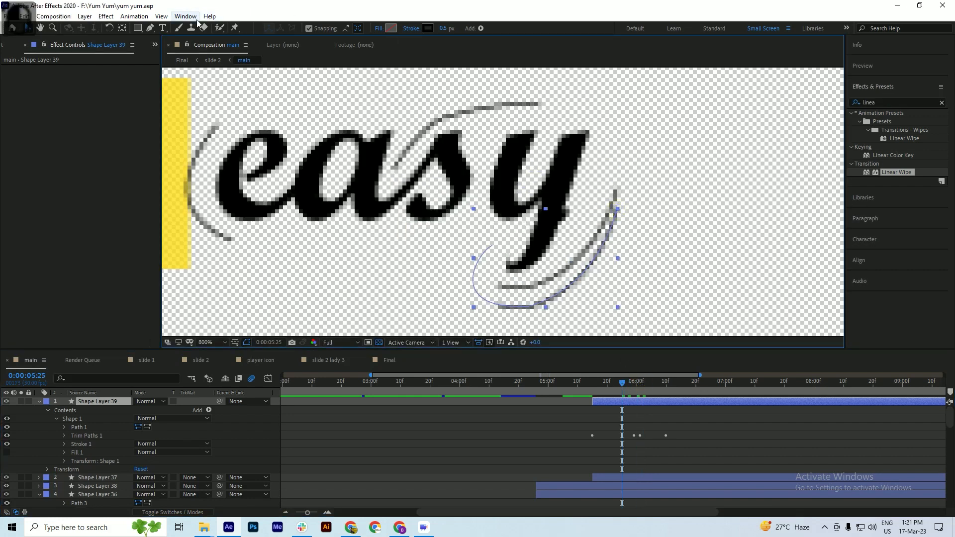
key("g")
left_click(617, 207)
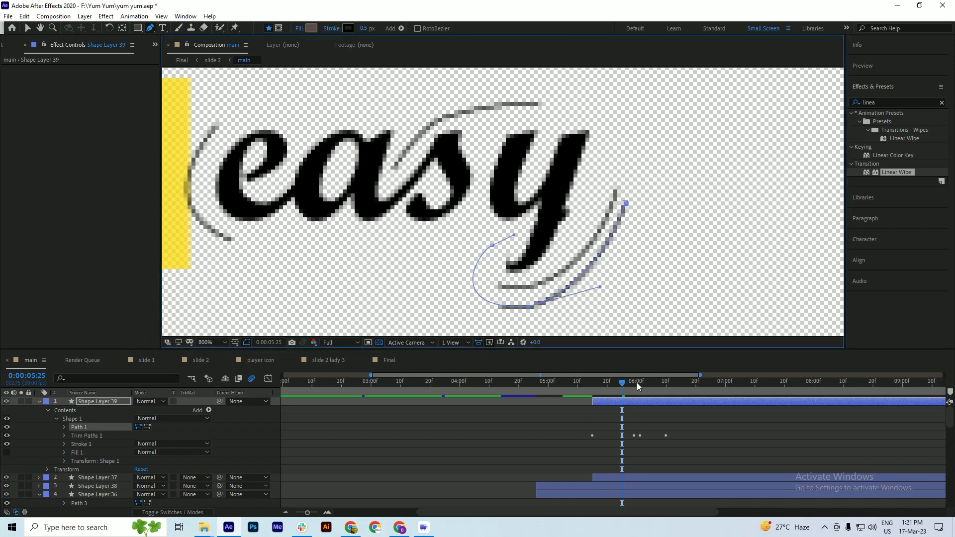
At 0:00:06:05, move the left end point of Shape Layer 39's arc up and outward and extend its bottom handle to run parallel to the inner stroke
left_click_drag(636, 382, 651, 387)
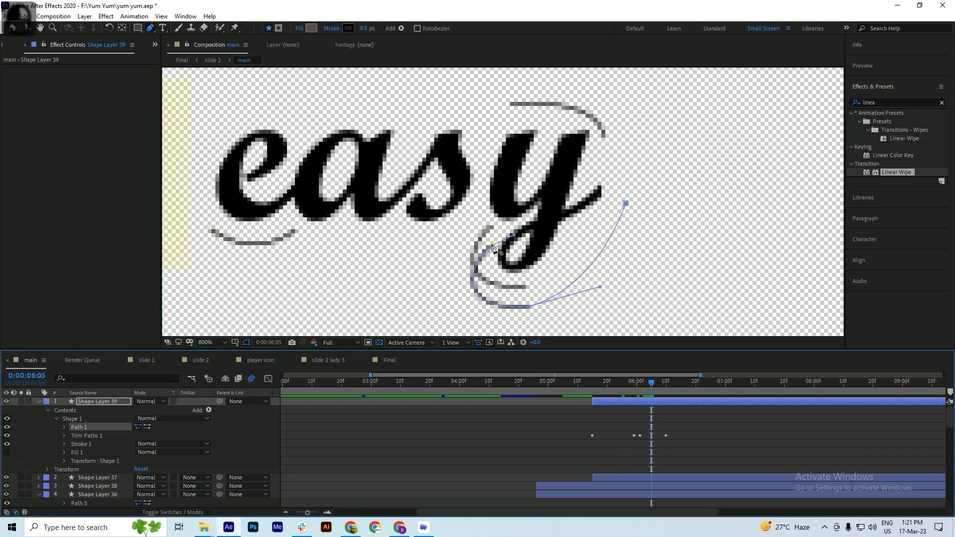
left_click_drag(492, 245, 499, 253)
key("ctrl+z")
key("a")
key("a")
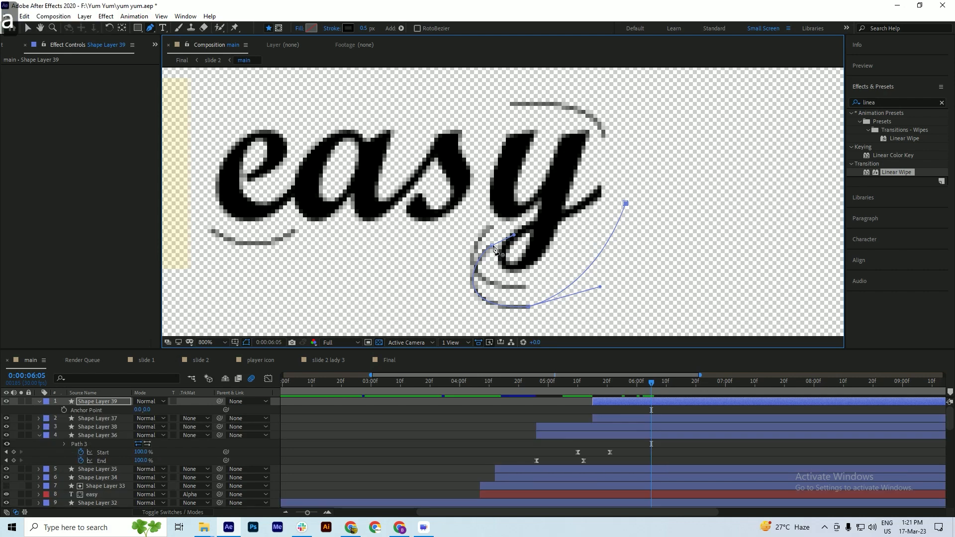
key("v")
left_click_drag(492, 244, 478, 227)
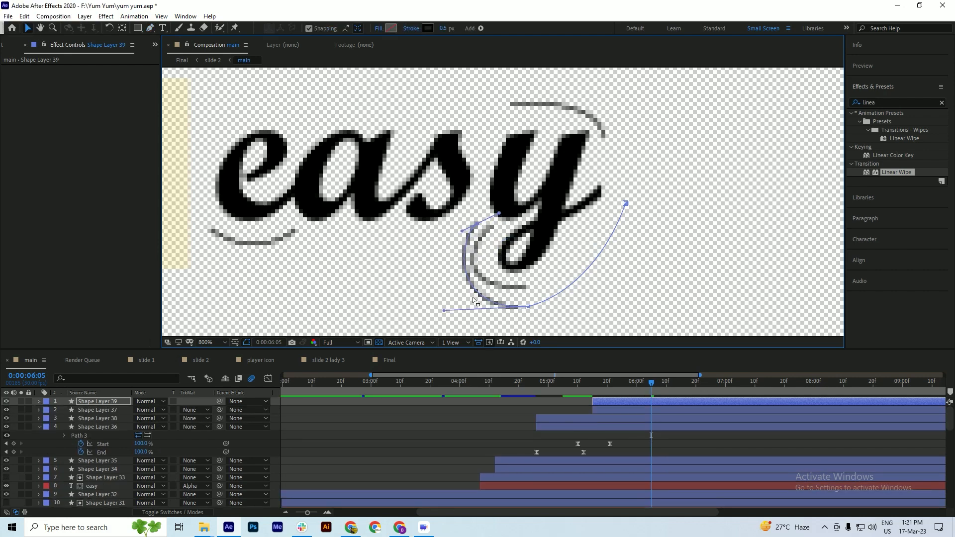
left_click_drag(444, 312, 427, 304)
Preview the doubled accent strokes around easy from 0:00:05:16 and again from 0:00:04:15
scroll(542, 217, "down", 4)
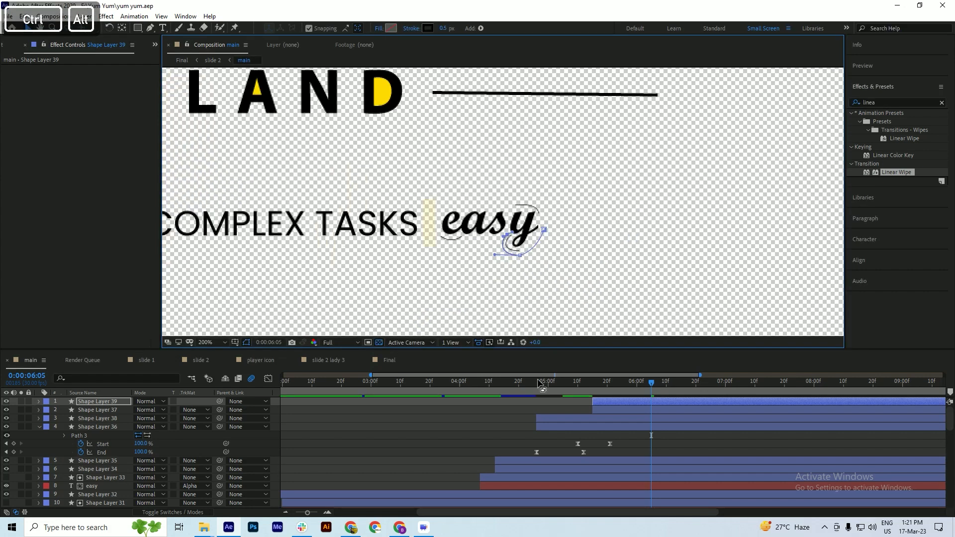
left_click(594, 393)
key("space")
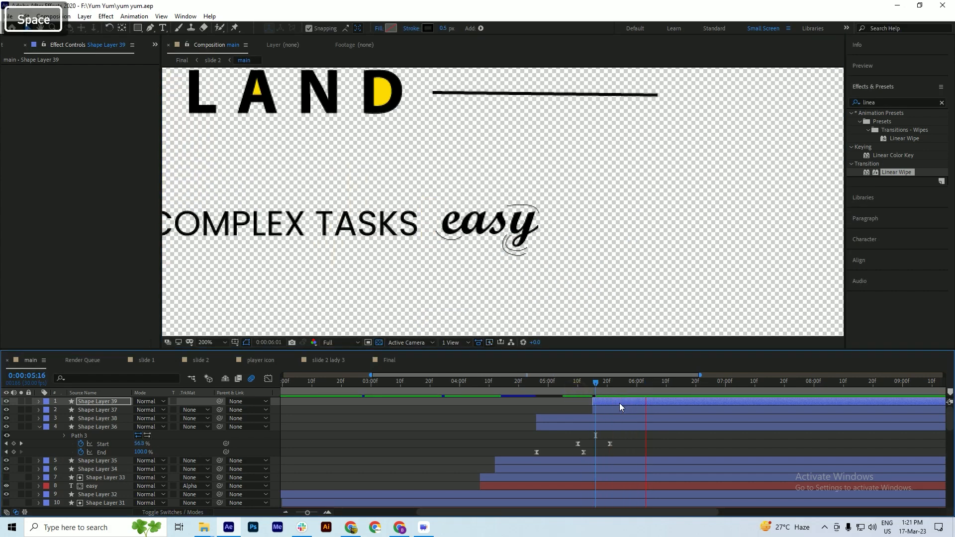
mouse_move(550, 382)
left_mouse_down()
mouse_move(601, 389)
mouse_move(503, 419)
left_mouse_up()
key("space")
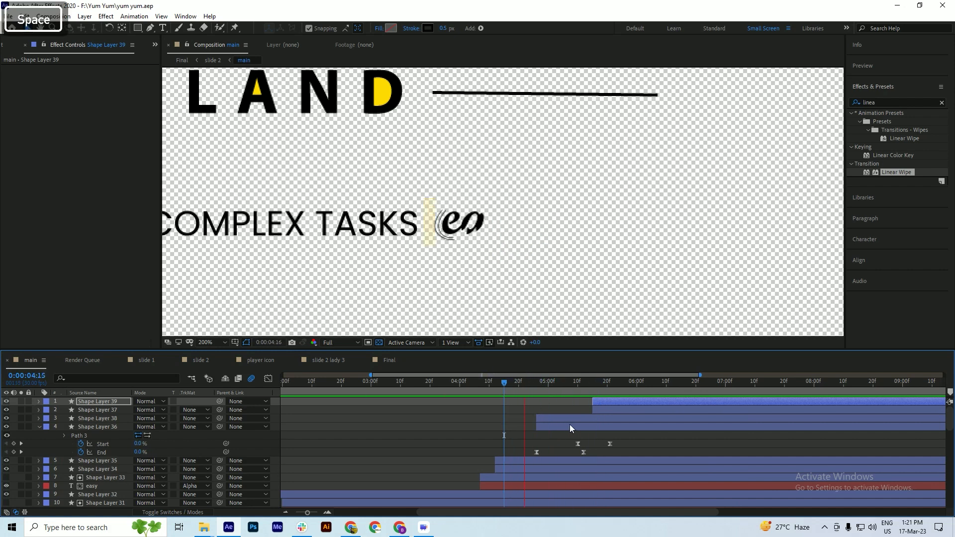
key("space")
Delete the extra paths from Shape Layer 36, keeping only the Path 1 arc above the s and y, and save the project
left_click_drag(504, 386, 563, 383)
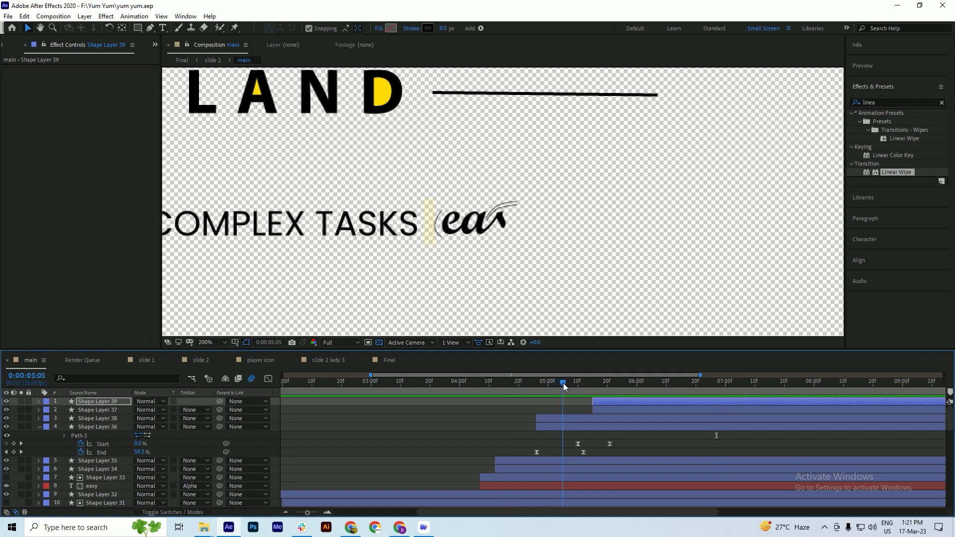
left_click(568, 426)
left_click(39, 426)
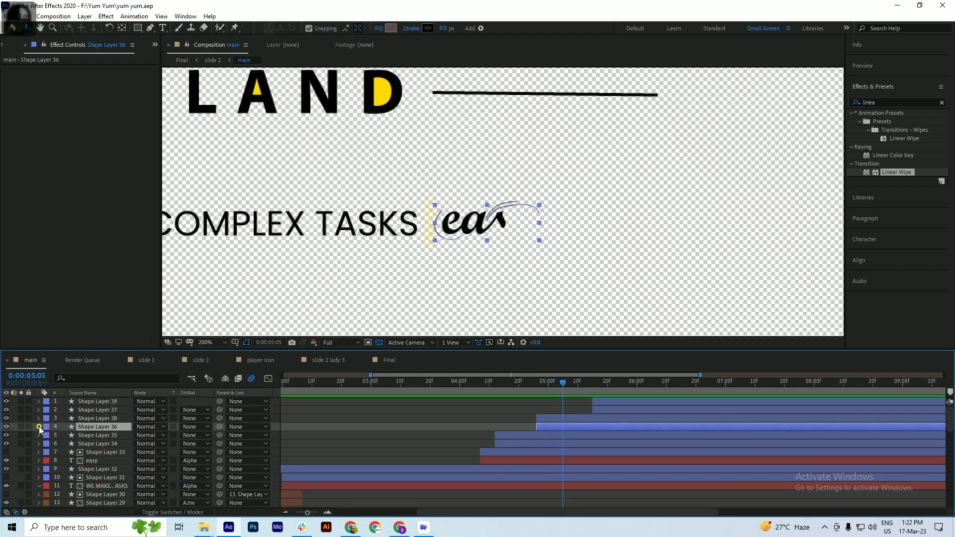
left_click(39, 427)
left_click(79, 435, "shift")
left_click(80, 444, "shift")
key("Delete")
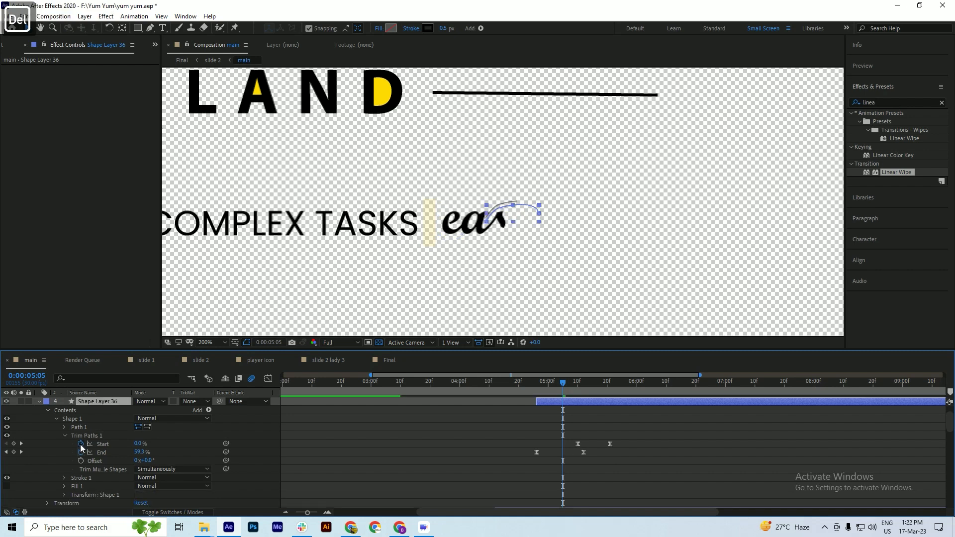
key("ctrl+s")
Delete Path 2 around the e and Path 3 above the s and y from Shape Layer 37, keeping only the Path 1 arc
mouse_move(540, 388)
left_mouse_down()
mouse_move(578, 390)
mouse_move(517, 396)
mouse_move(619, 395)
left_mouse_up()
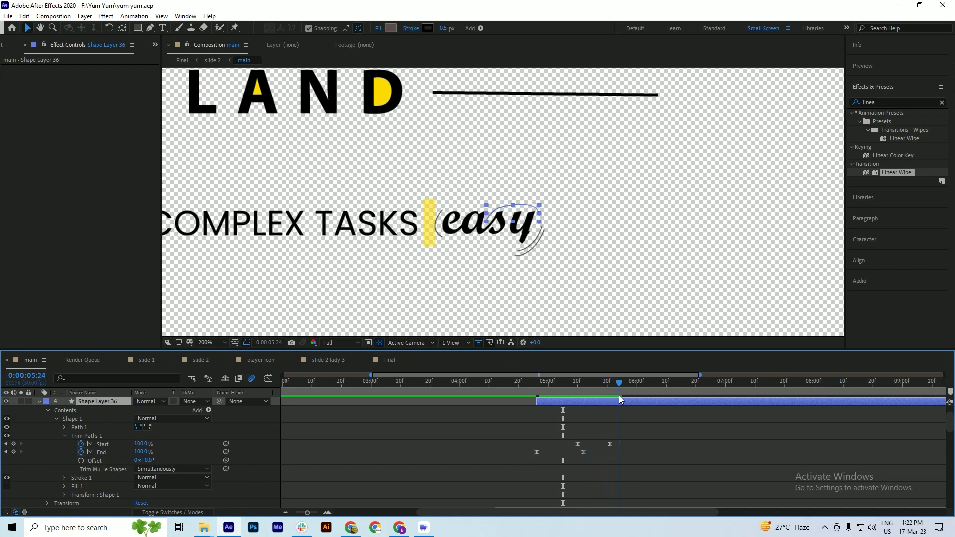
scroll(625, 422, "up", 2)
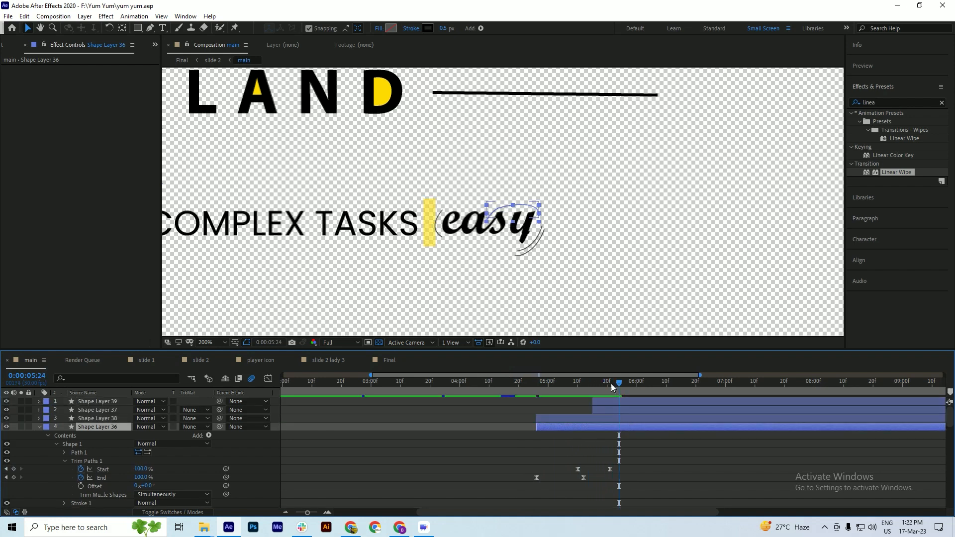
left_click(440, 235)
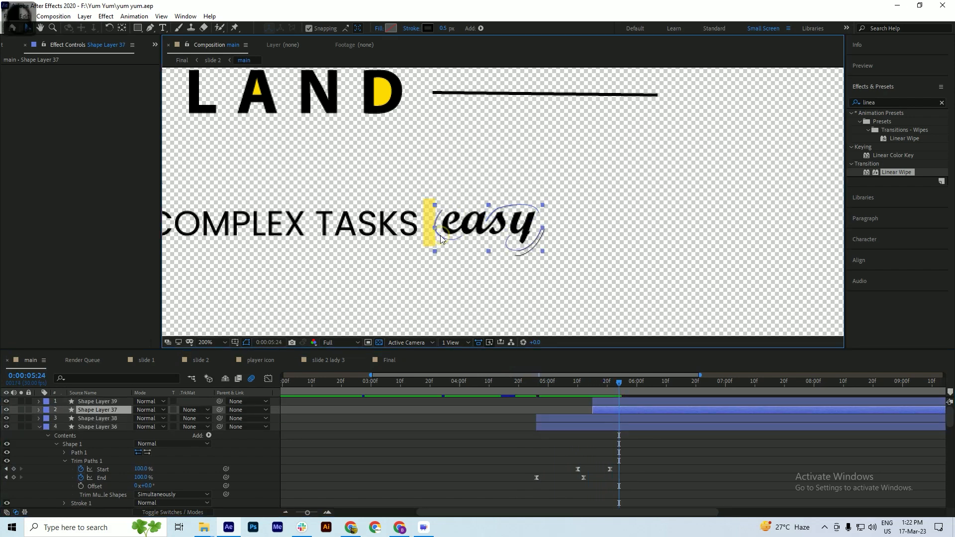
left_click(39, 409)
left_click(47, 419)
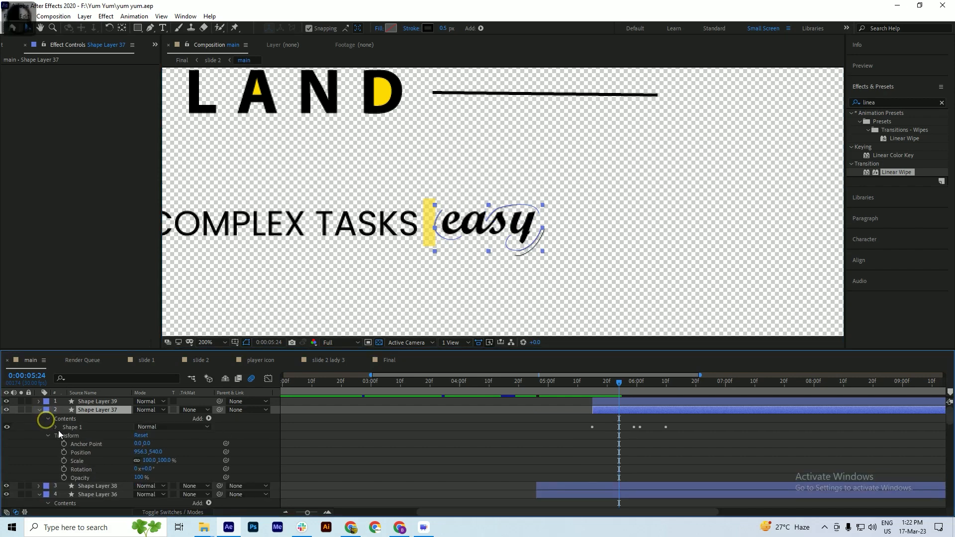
left_click(55, 426)
left_click(79, 452)
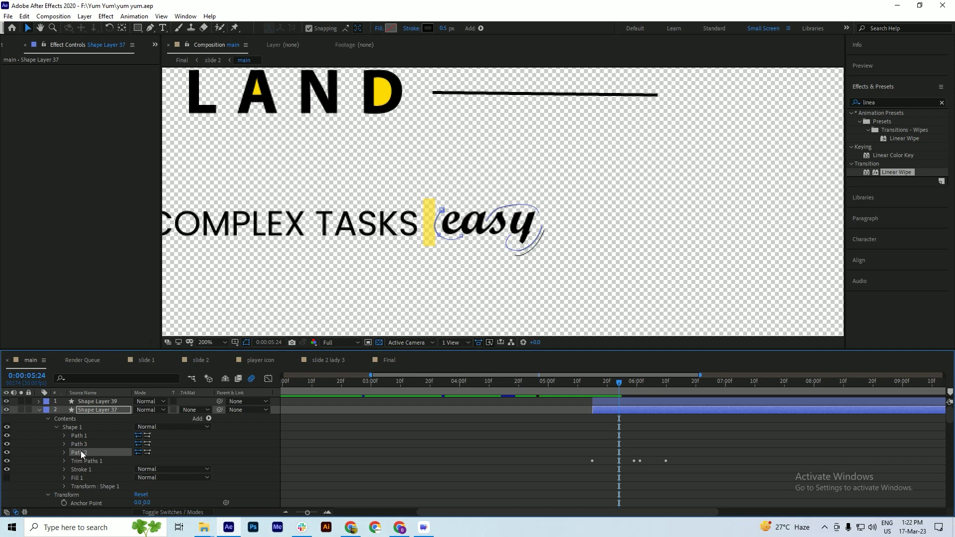
key("Delete")
left_click(597, 384)
left_click_drag(588, 390, 628, 390)
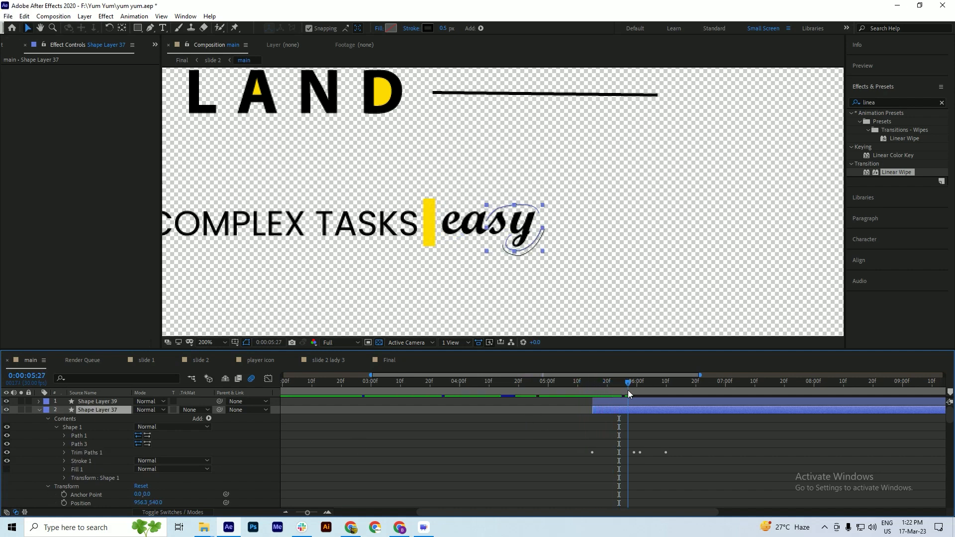
left_click(80, 443)
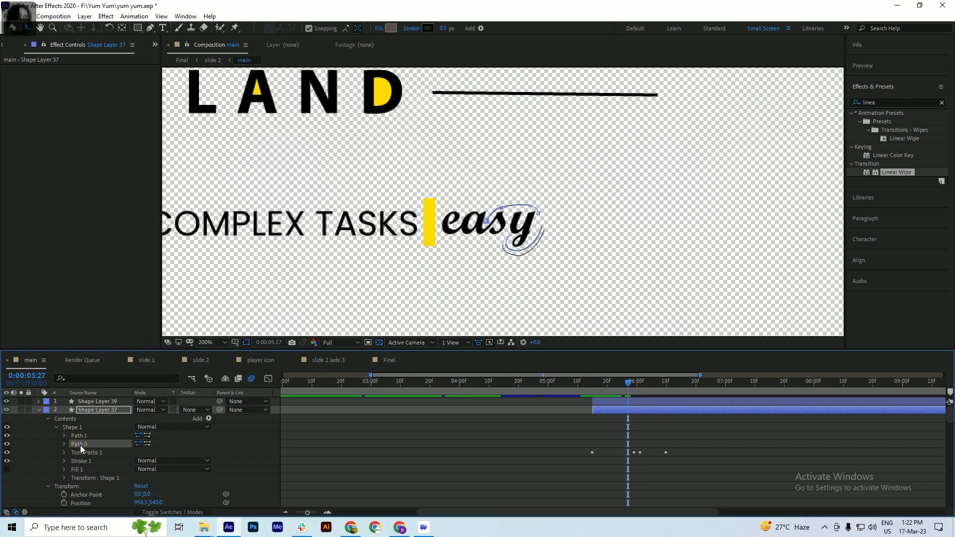
key("Delete")
Preview the cleaned-up accent strokes from 0:00:04:16 and 0:00:05:16, collapse Shape Layer 37, and save the project
left_click_drag(627, 384, 506, 395)
key("space")
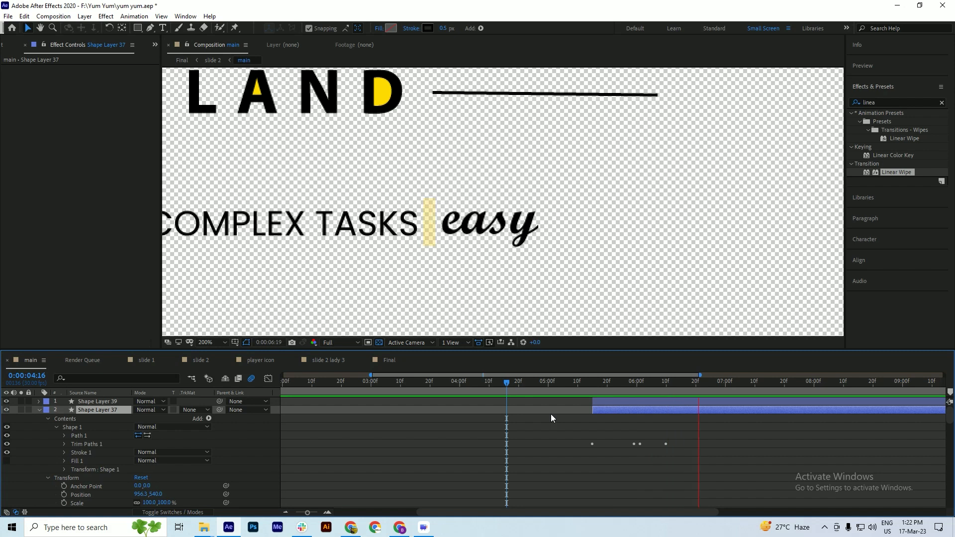
left_click(594, 383)
key("space")
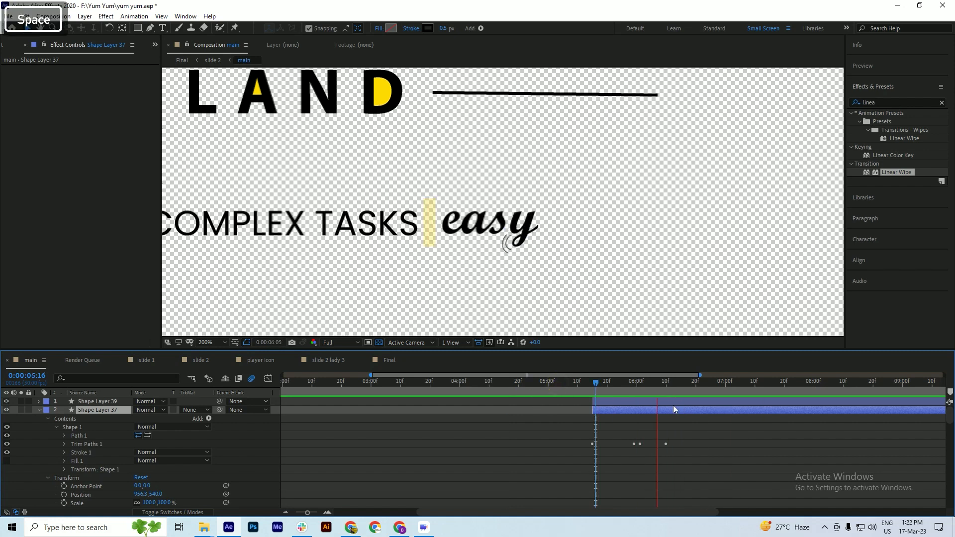
key("space")
left_click(38, 409)
key("ctrl+s")
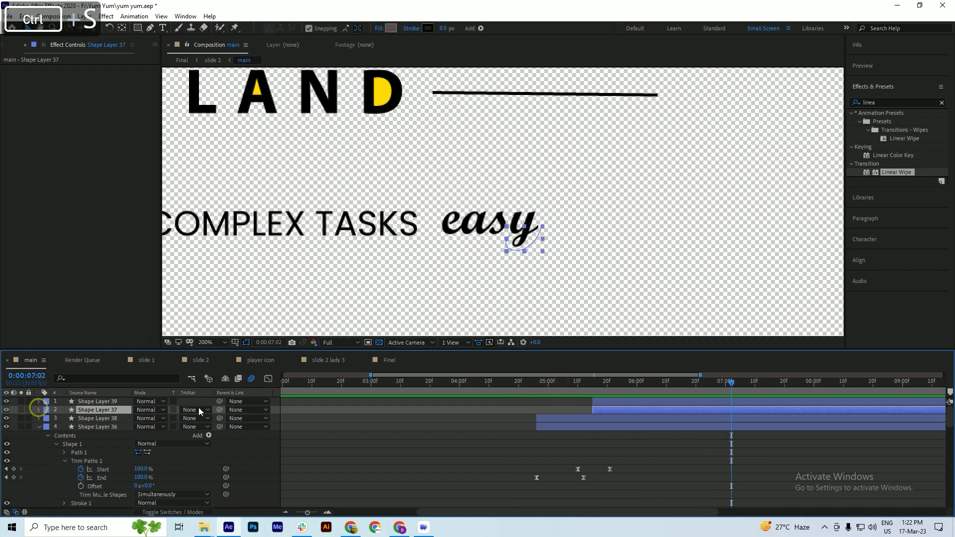
Collapse Shape Layer 36, save the project, and check the tagline beneath the logo
left_click(39, 426)
key("ctrl+s")
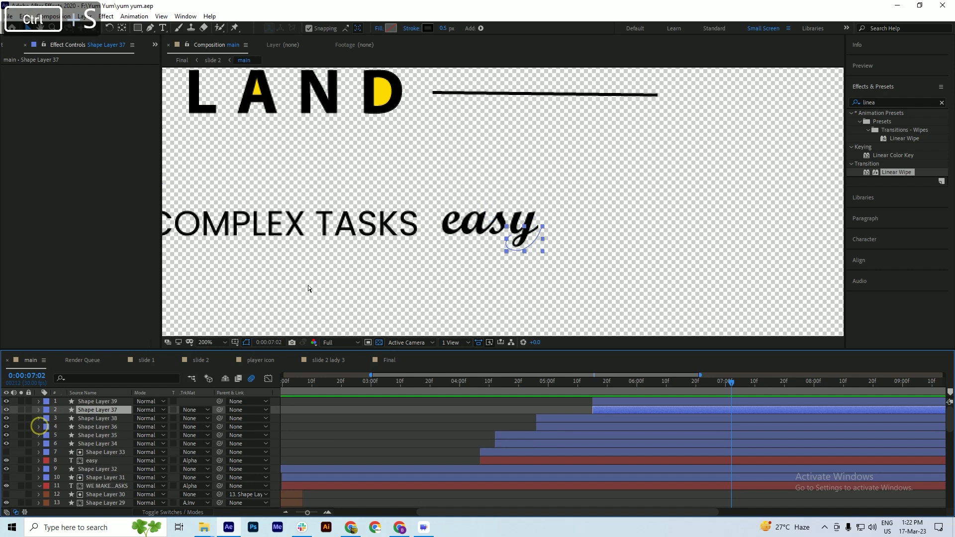
scroll(476, 226, "down", 2)
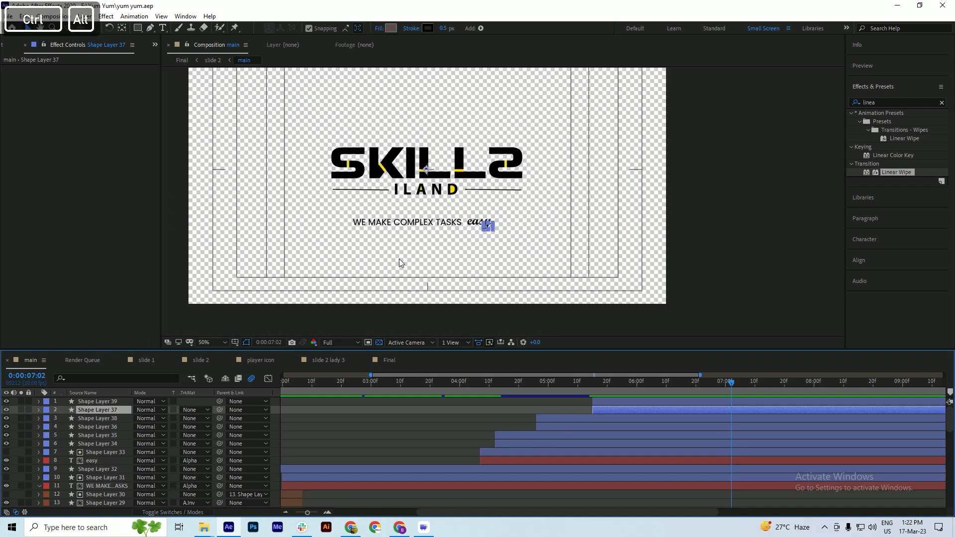
scroll(395, 228, "up", 2)
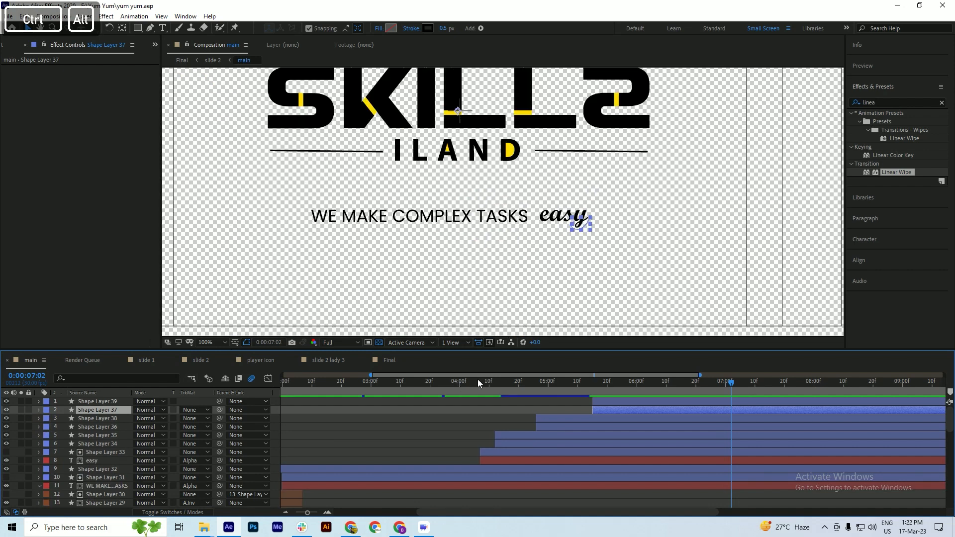
left_click(599, 401)
left_click(550, 462, "shift")
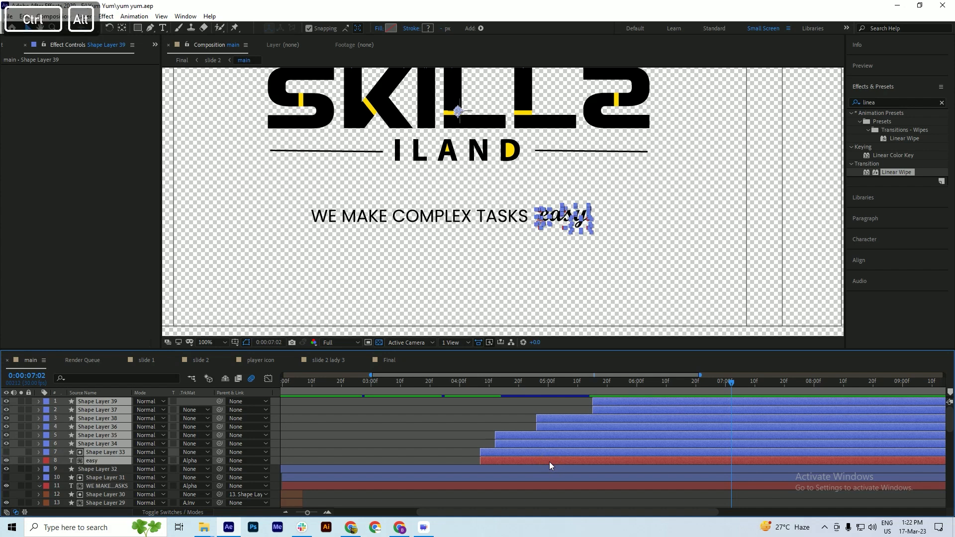
scroll(549, 462, "down", 3)
left_click(506, 484, "shift")
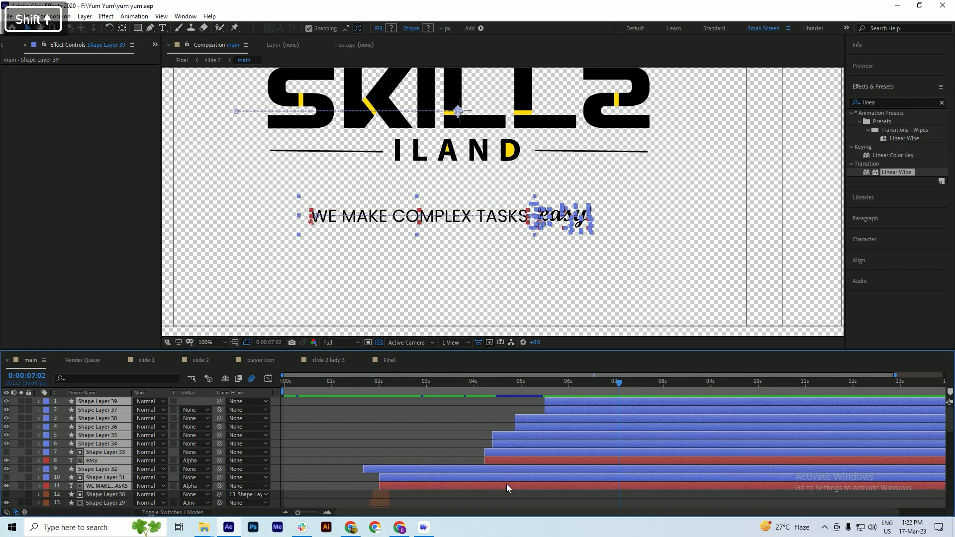
left_click(436, 440)
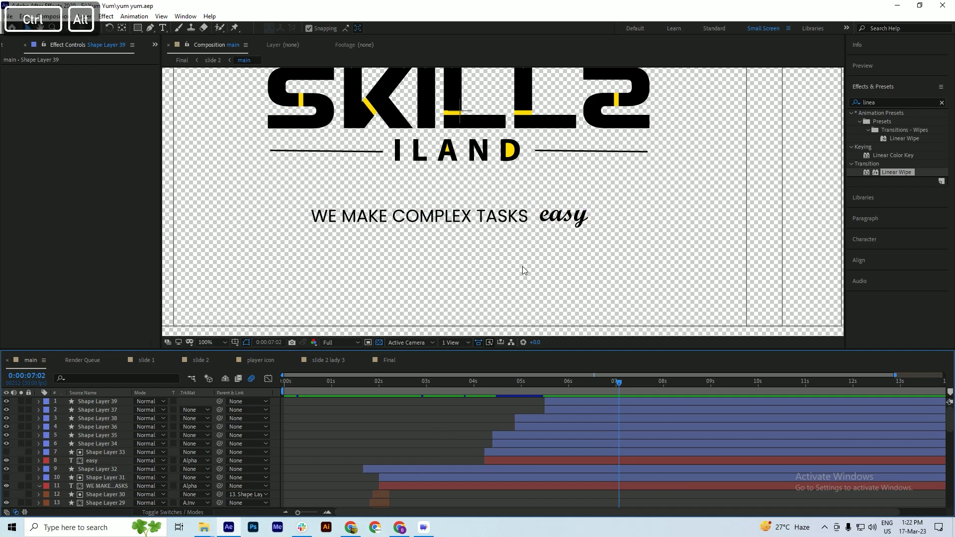
Save the project and add a null object to the main composition
scroll(522, 270, "down", 2)
key("ctrl+s")
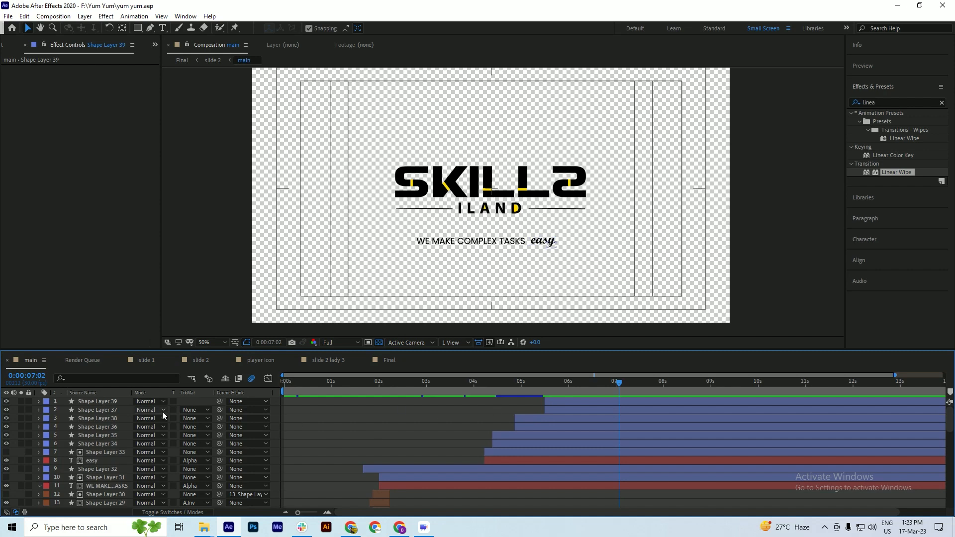
right_click(15, 431)
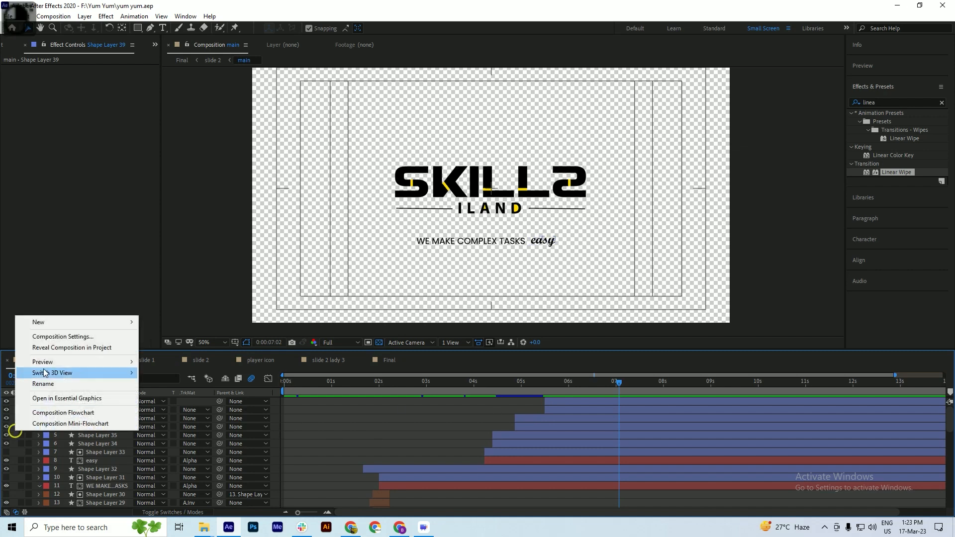
left_click(61, 322)
left_click(175, 381)
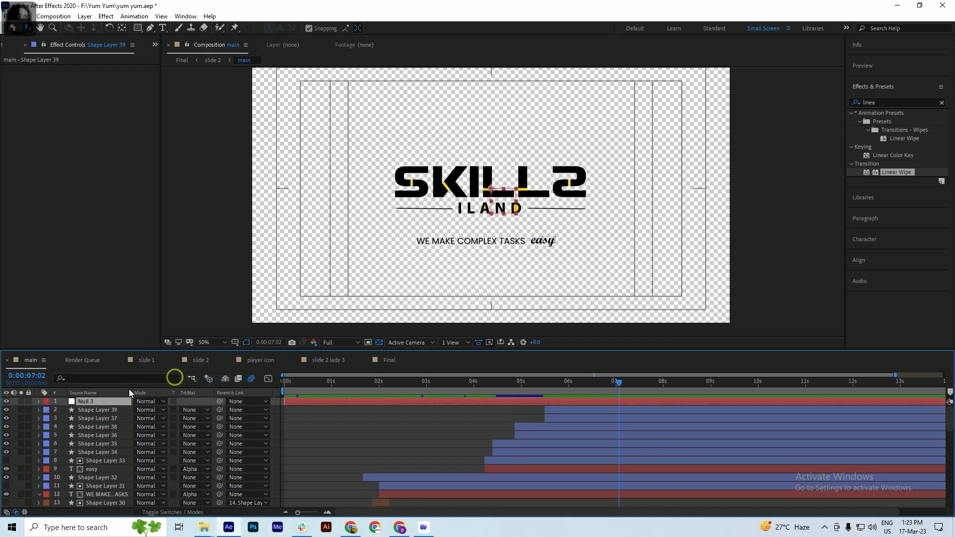
Parent all tagline layers, from Shape Layer 39 through the WE MAKE COMPLEX TASKS text, to the new null and save the project
left_click(97, 409)
left_click(527, 494, "shift")
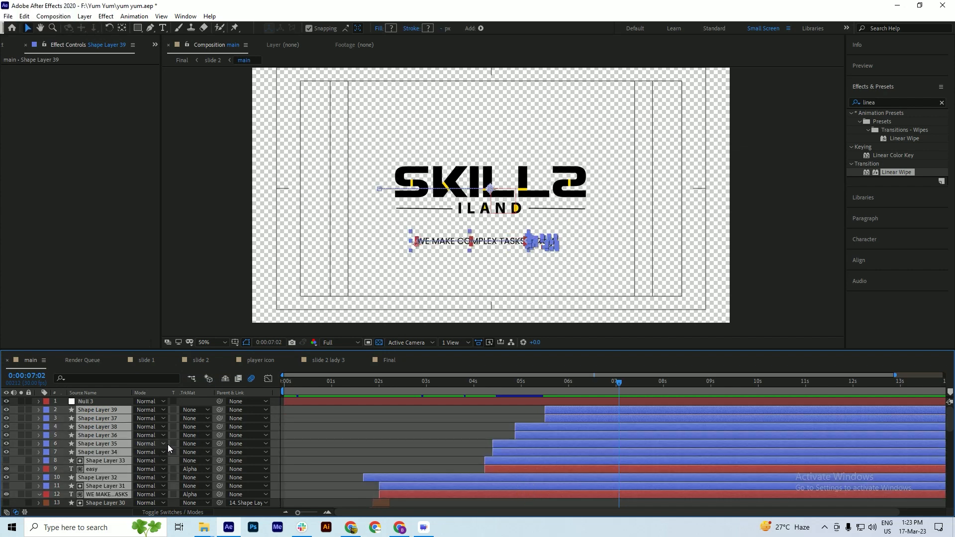
left_click_drag(219, 427, 91, 401)
left_click(90, 401)
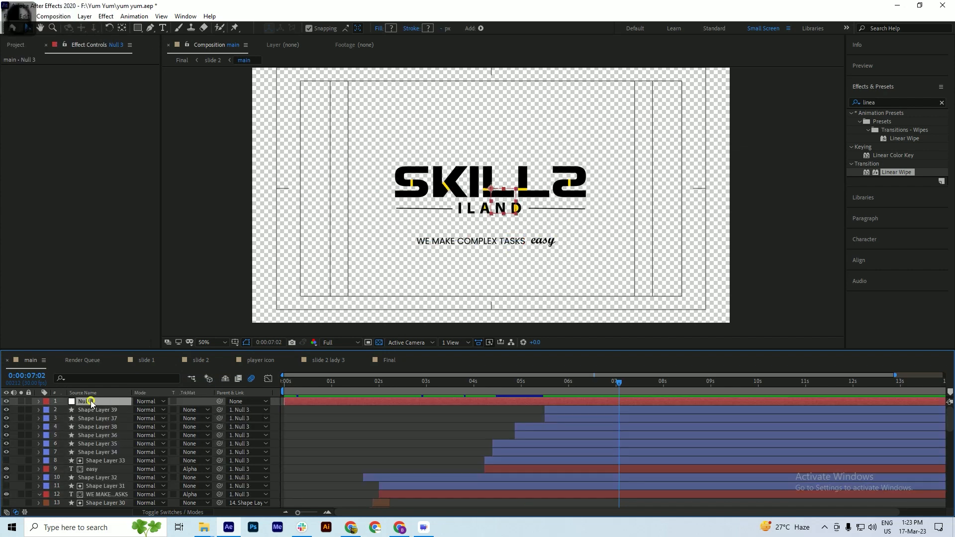
key("ctrl+s")
Nudge the null right and up so the tagline sits centred and closer beneath the logo, and save the project
key("shift+Right")
key("shift+Right")
key("shift+Right")
key("shift+Right")
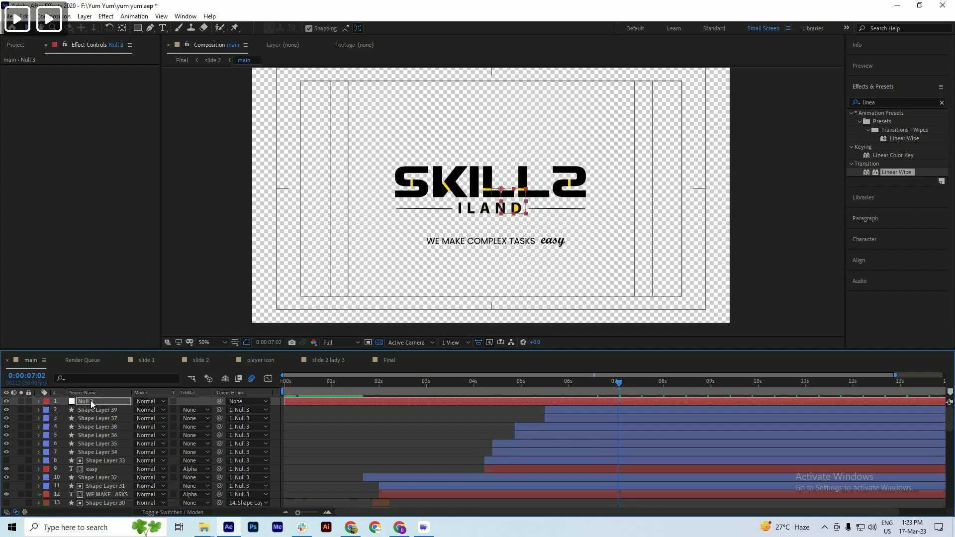
key("Left")
key("Left")
key("Left")
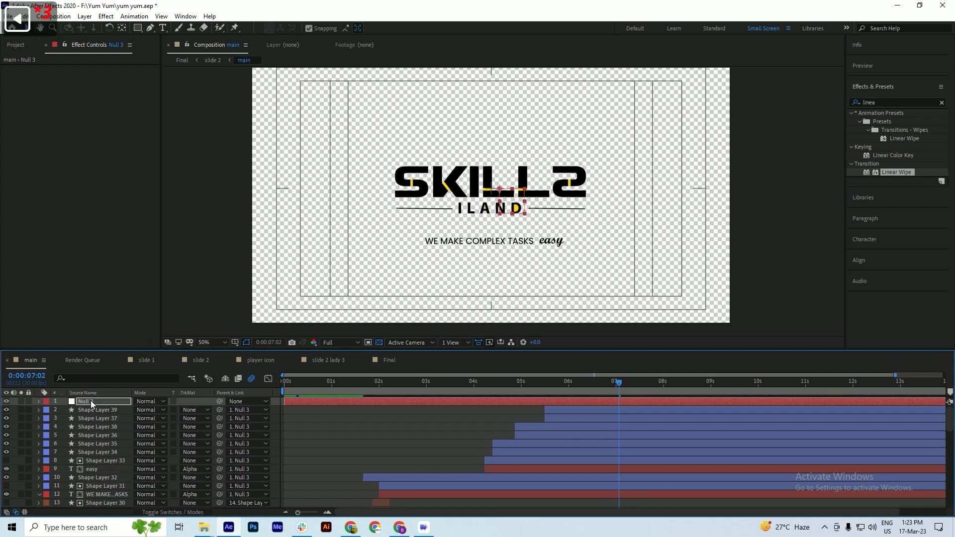
key("shift+Up")
key("shift+Up")
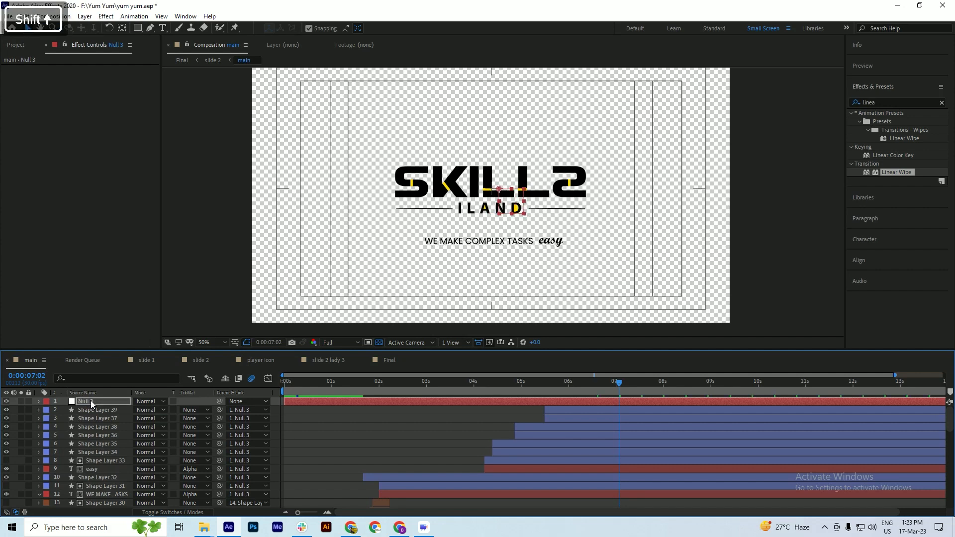
key("shift+Up")
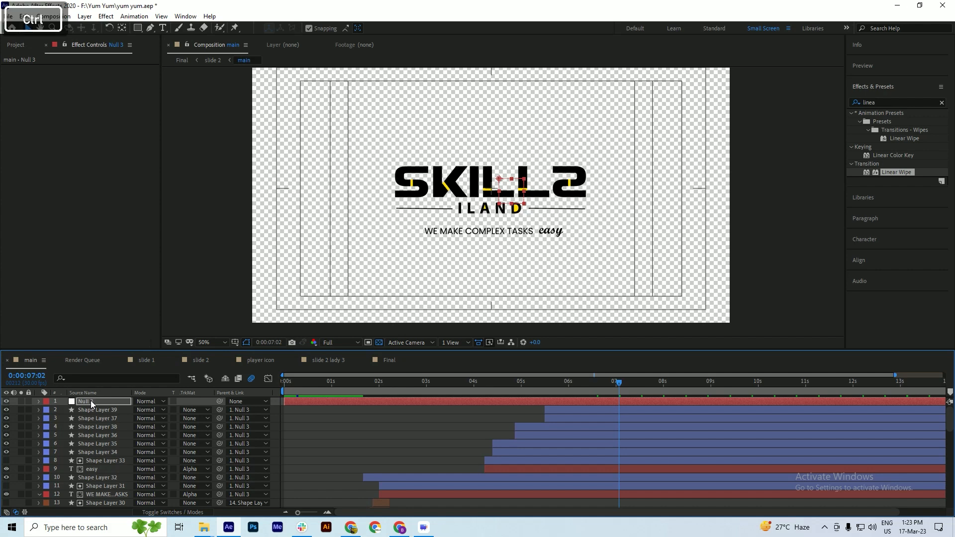
key("ctrl+s")
key("ctrl+s")
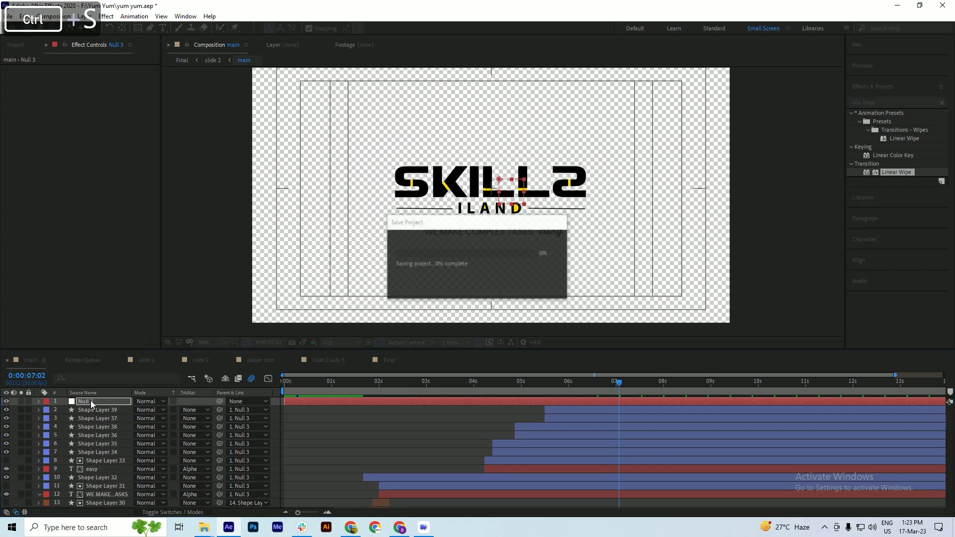
Examine the repositioned tagline at 0:00:06:24 and save the project
left_click_drag(497, 388, 607, 387)
key("ctrl+s")
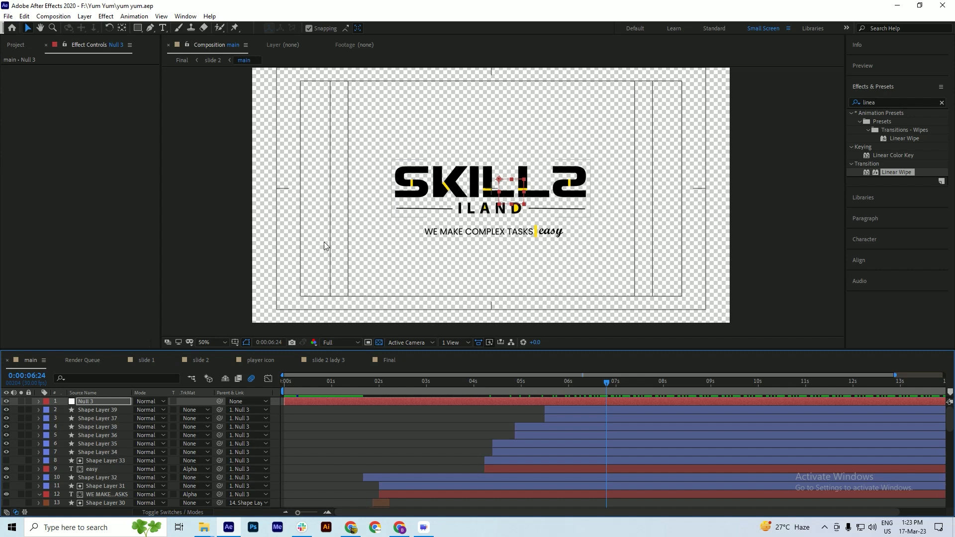
key("ctrl+s")
right_click(15, 421)
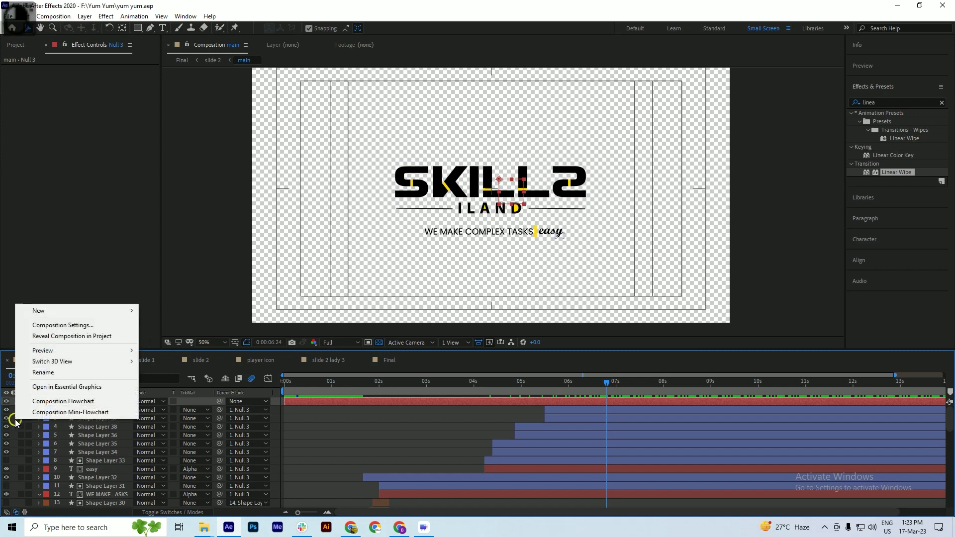
mouse_move(43, 314)
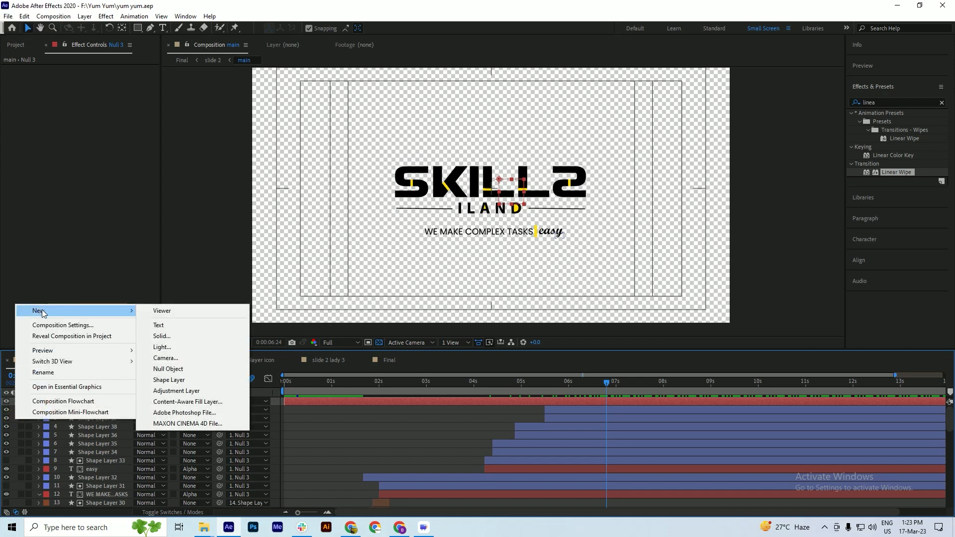
left_click(590, 407)
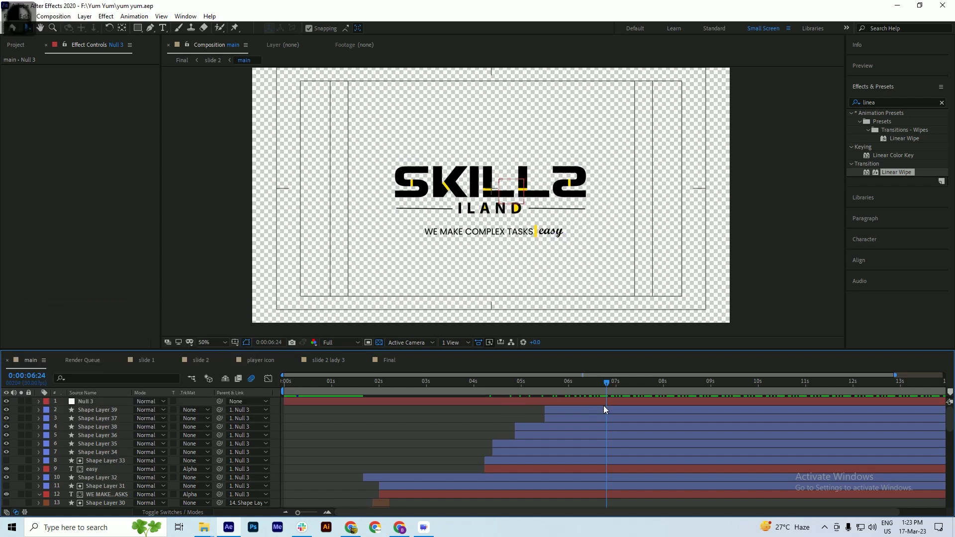
Pre-compose all layers from the null down to layer 51, leaving out Explainer.mp4, into a composition named logo animation
scroll(604, 427, "down", 4)
scroll(605, 427, "down", 4)
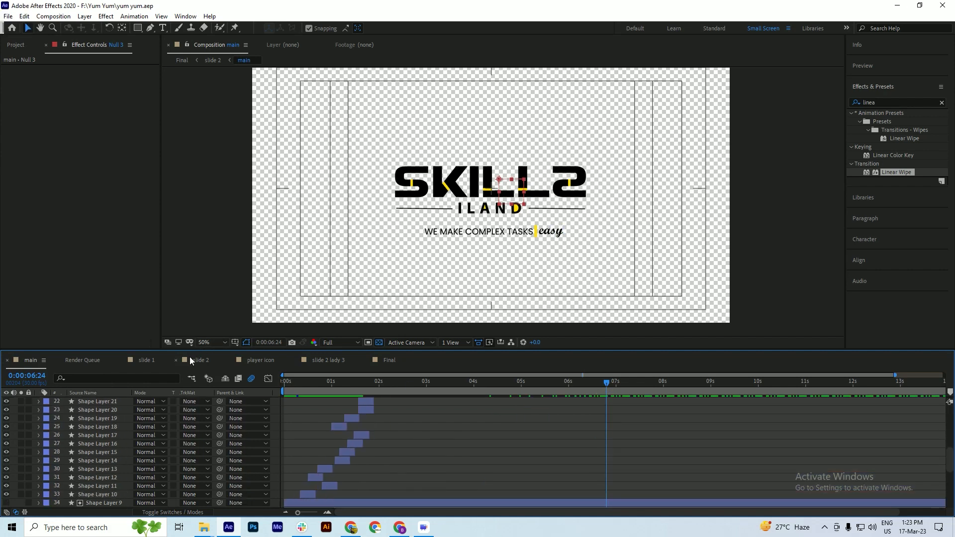
scroll(654, 436, "down", 6)
scroll(652, 432, "up", 13)
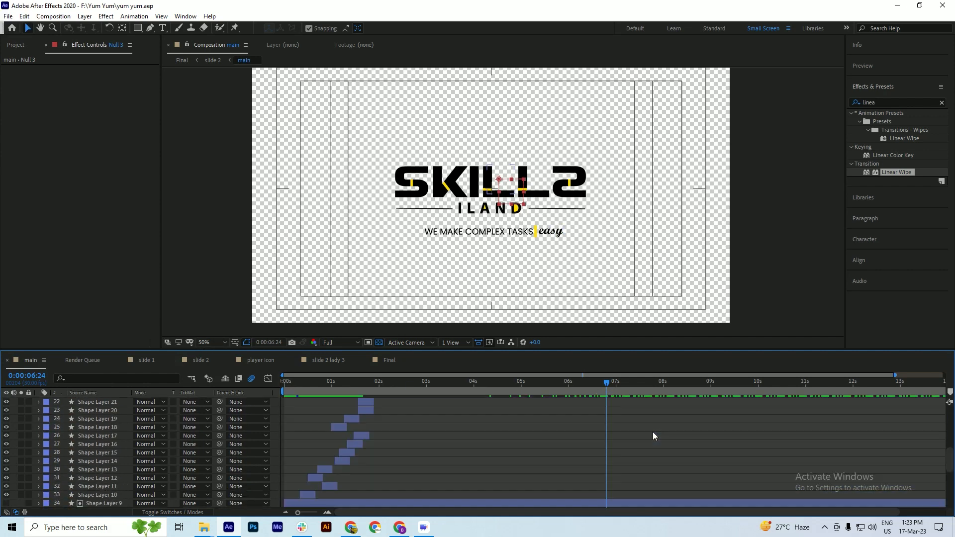
scroll(653, 432, "down", 13)
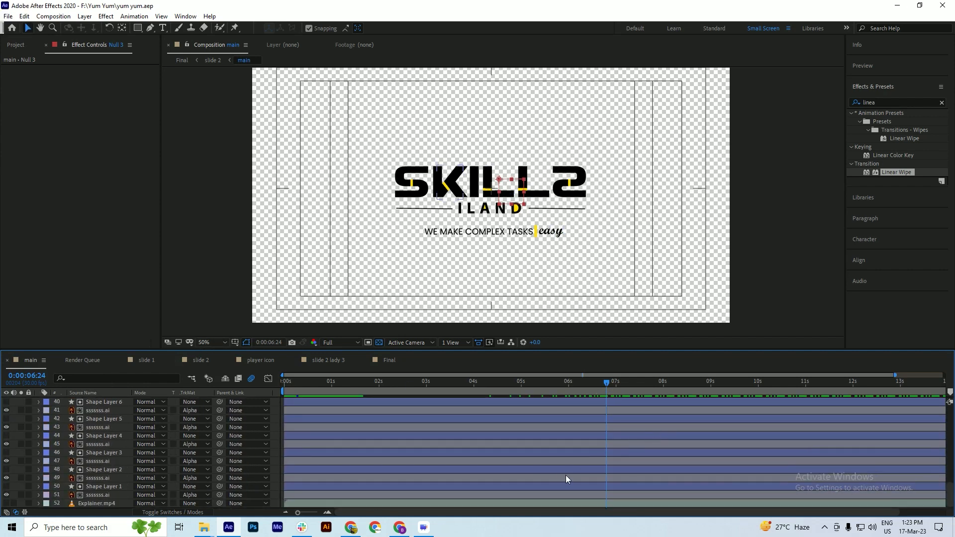
left_click(514, 497, "shift")
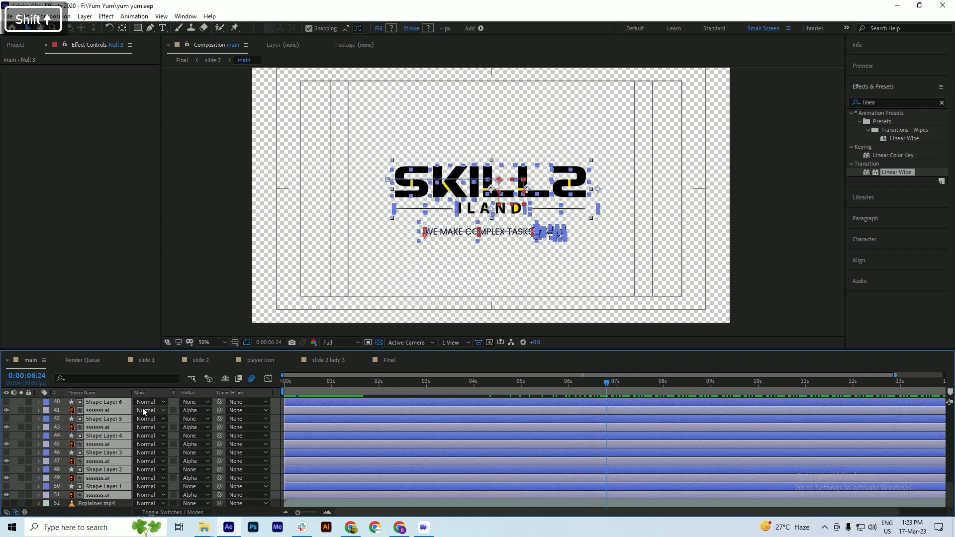
right_click(87, 426)
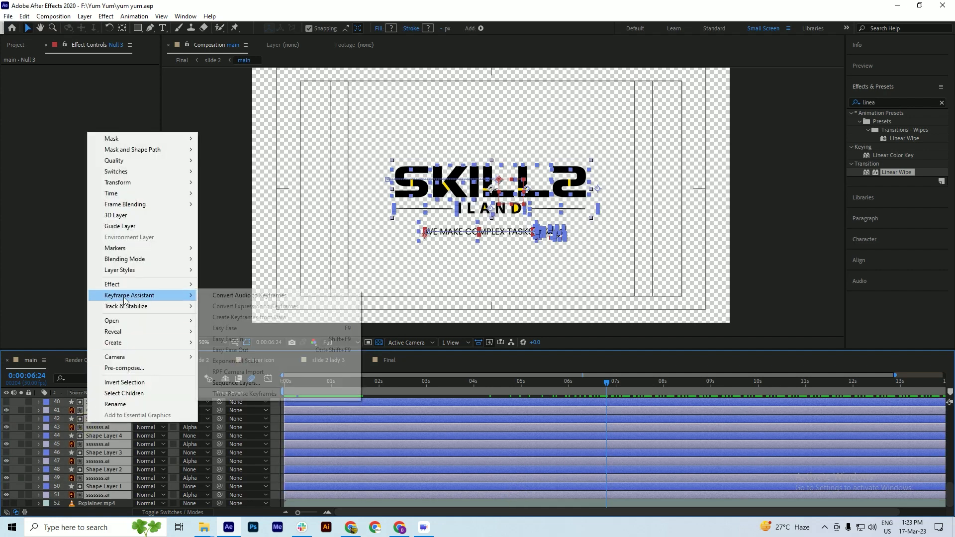
left_click(125, 369)
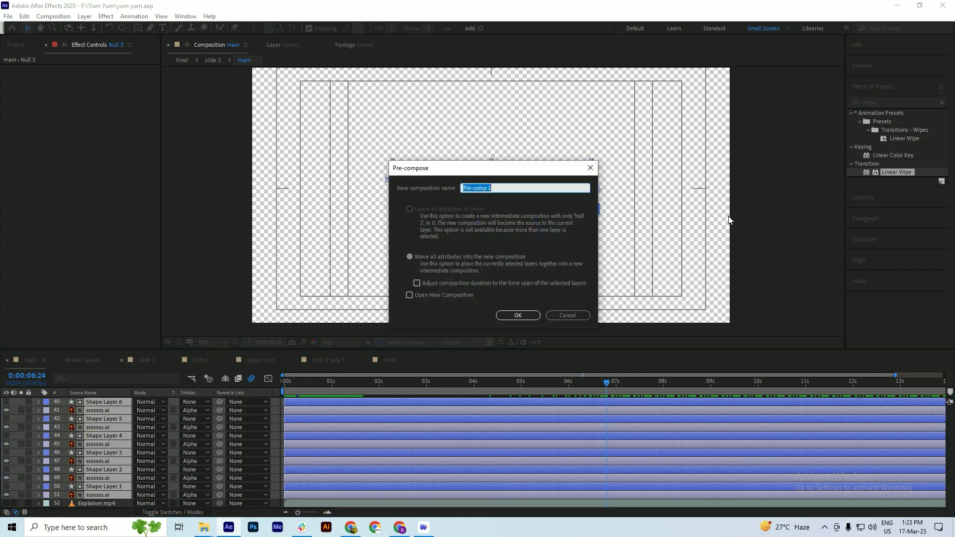
type("lo")
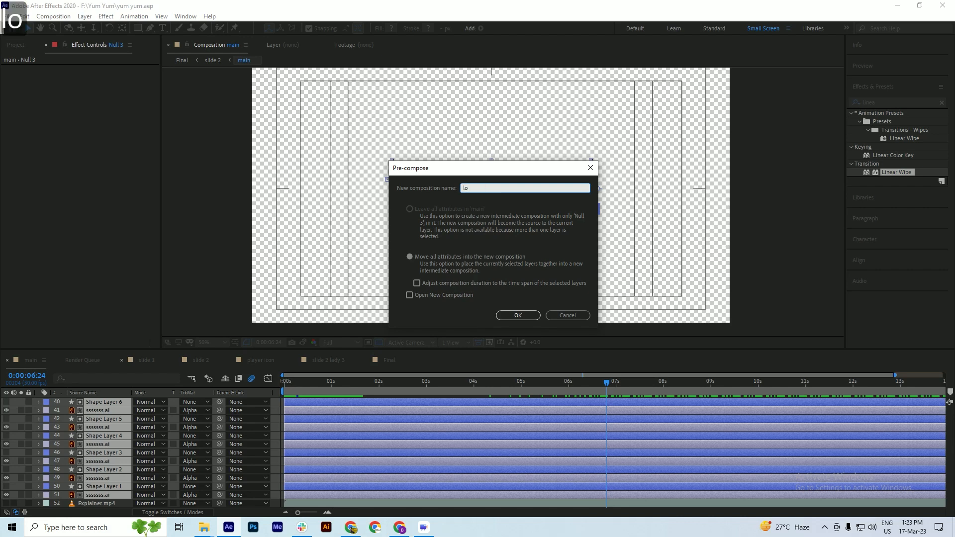
type("go anima")
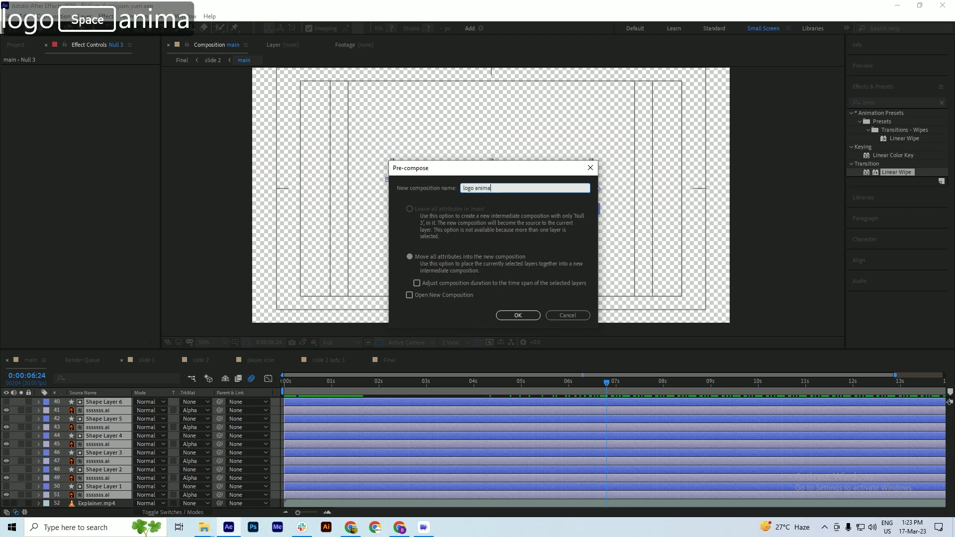
type("tion")
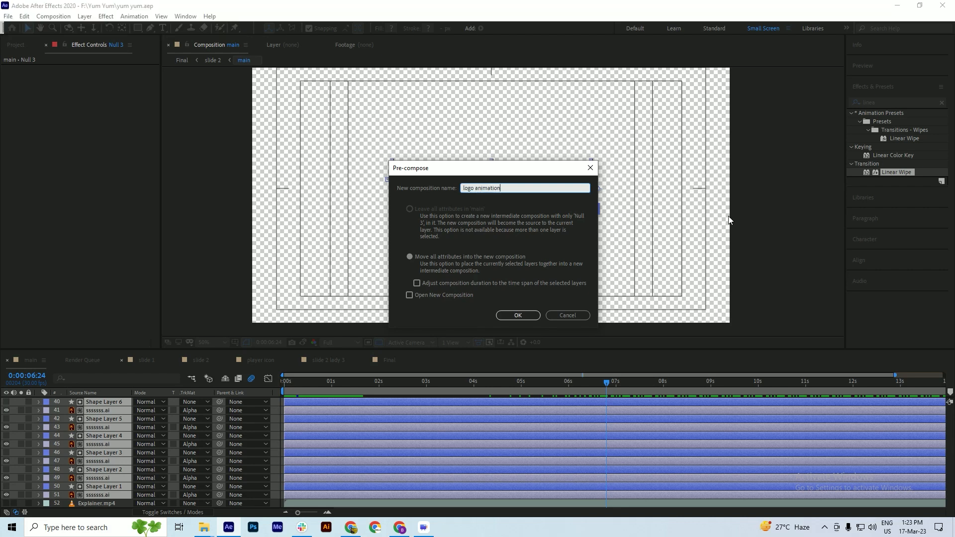
key("Return")
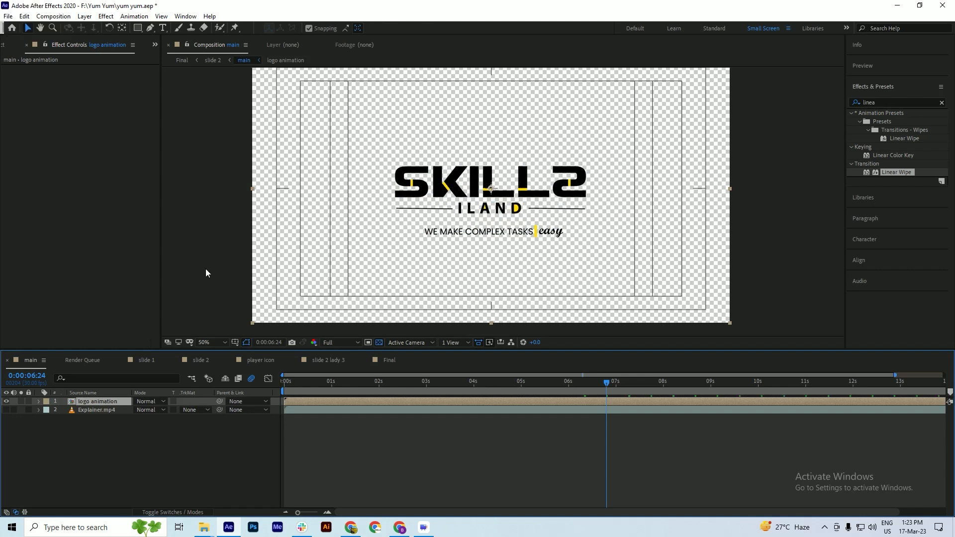
Move the logo animation layer out of the main composition and into the Final composition
key("ctrl+x")
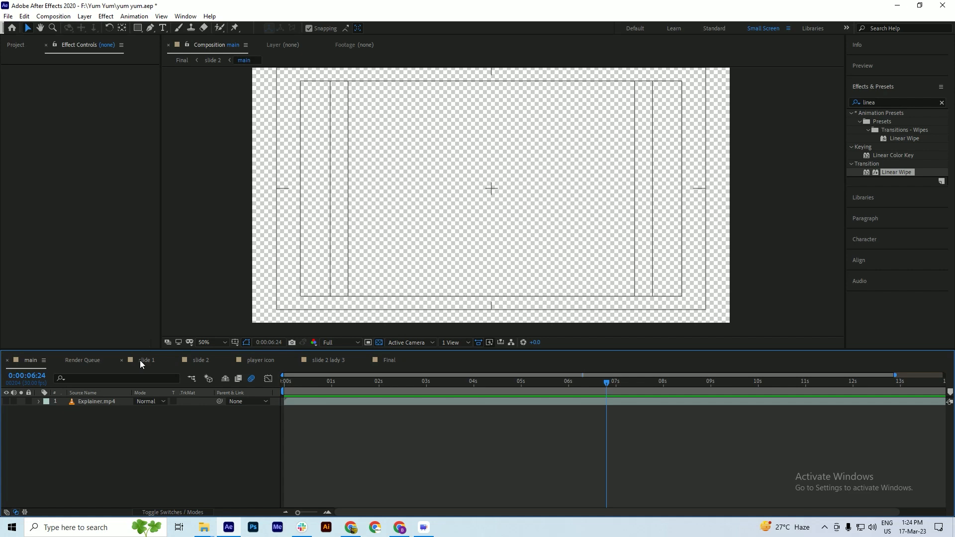
left_click(371, 360)
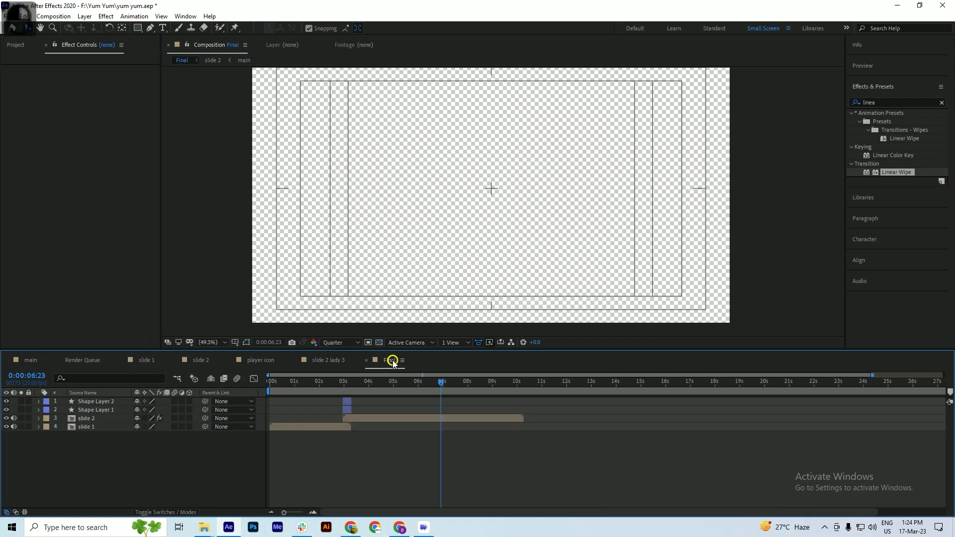
key("ctrl+v")
Shift the logo animation layer to start at 0:00:09:13 in Final and save the project
left_click_drag(467, 390, 509, 391)
left_click_drag(401, 401, 641, 405)
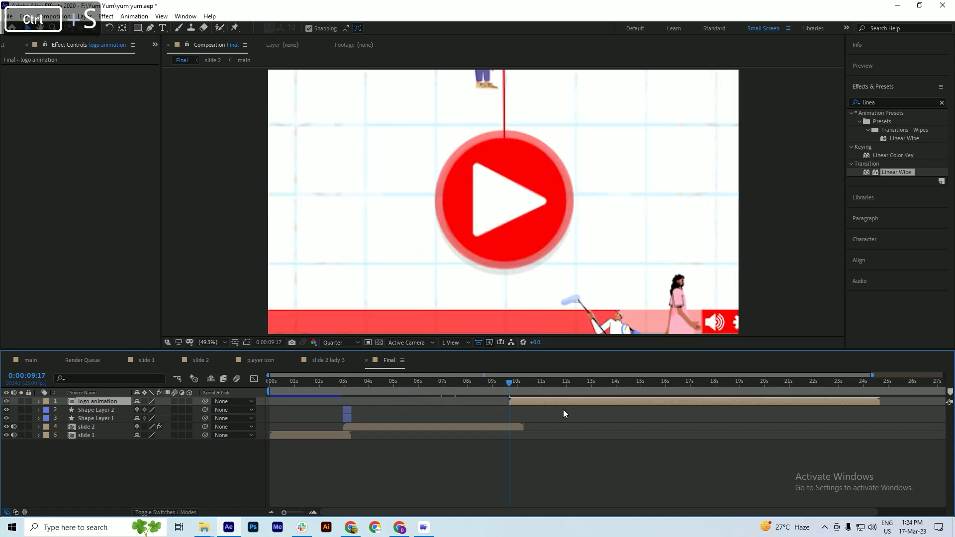
scroll(538, 397, "up", 3)
mouse_move(436, 386)
left_mouse_down()
mouse_move(457, 390)
mouse_move(432, 393)
mouse_move(442, 403)
left_mouse_up()
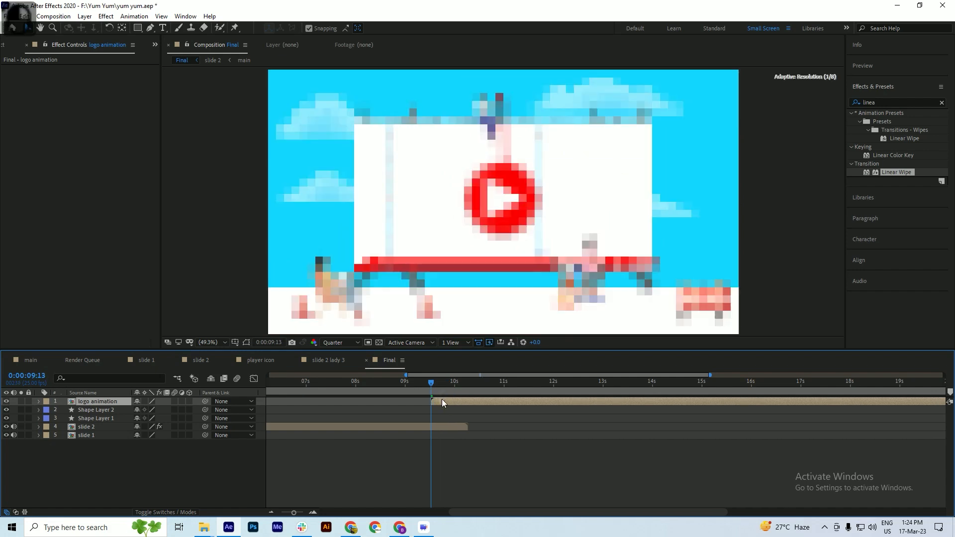
key("ctrl+s")
key("shift+t")
key("shift+t")
key("t")
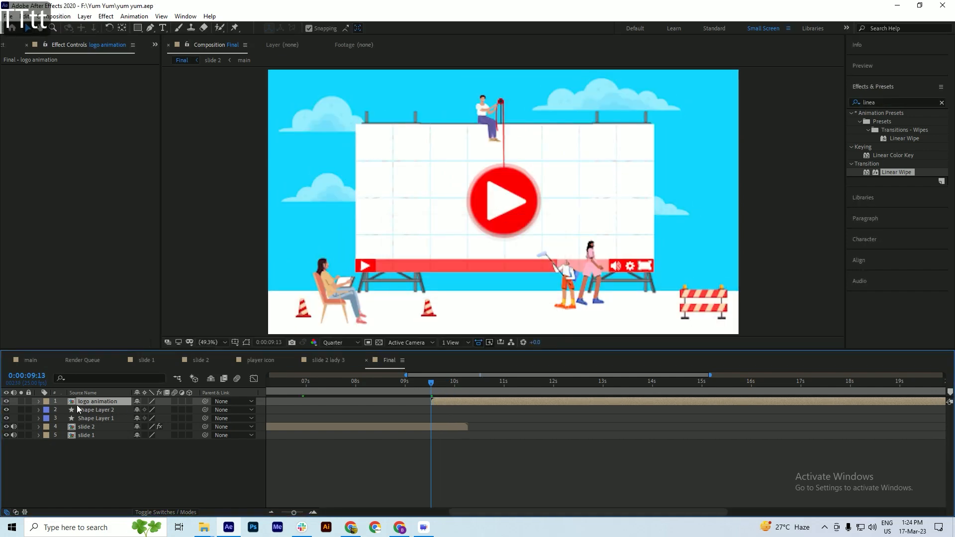
key("t")
left_click_drag(138, 409, 111, 415)
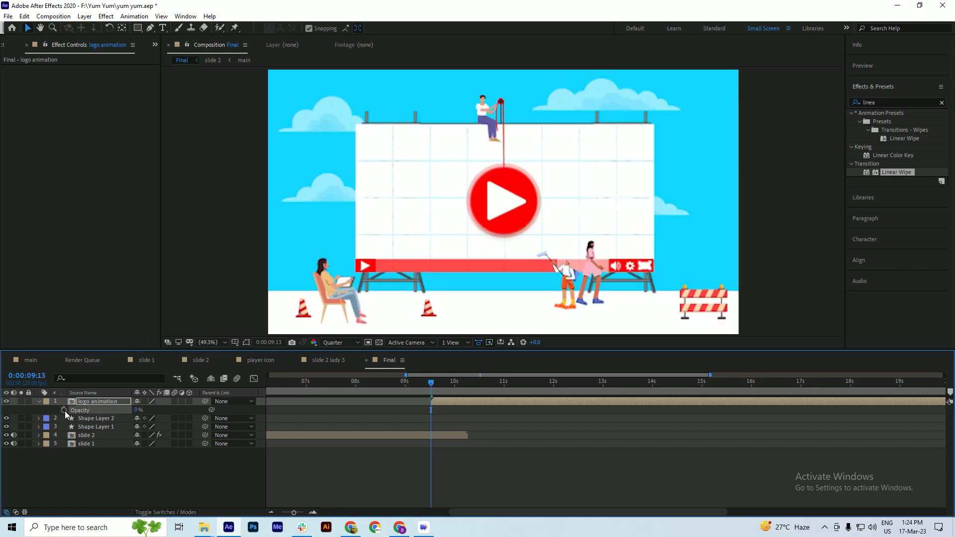
key("ctrl+z")
Animate the logo animation layer's scale from 13% at 0:00:09:14 to 100% at 0:00:10:02
mouse_move(430, 381)
left_mouse_down()
mouse_move(445, 386)
mouse_move(432, 395)
left_mouse_up()
key("s")
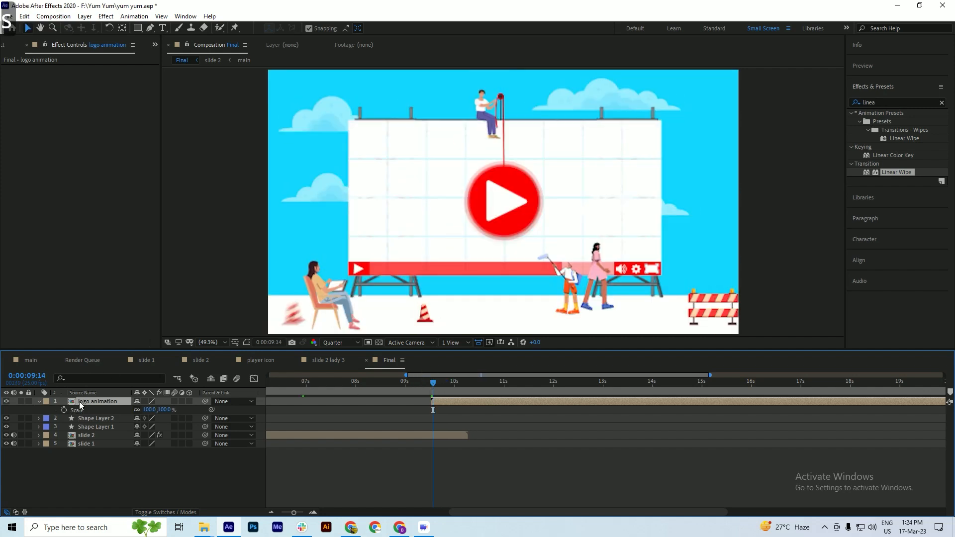
left_click(65, 410)
mouse_move(433, 385)
left_mouse_down()
mouse_move(452, 389)
mouse_move(426, 394)
left_mouse_up()
scroll(451, 389, "up", 3)
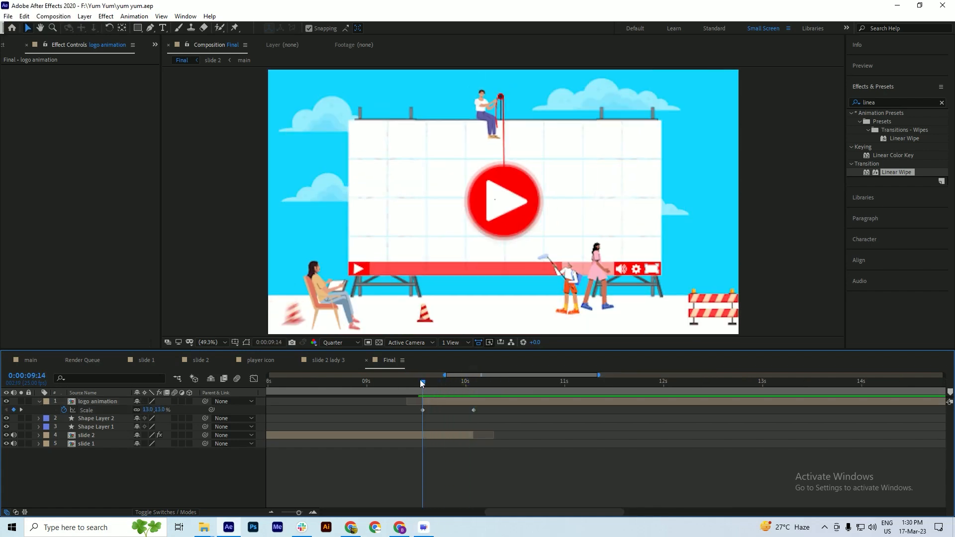
left_click_drag(421, 384, 472, 399)
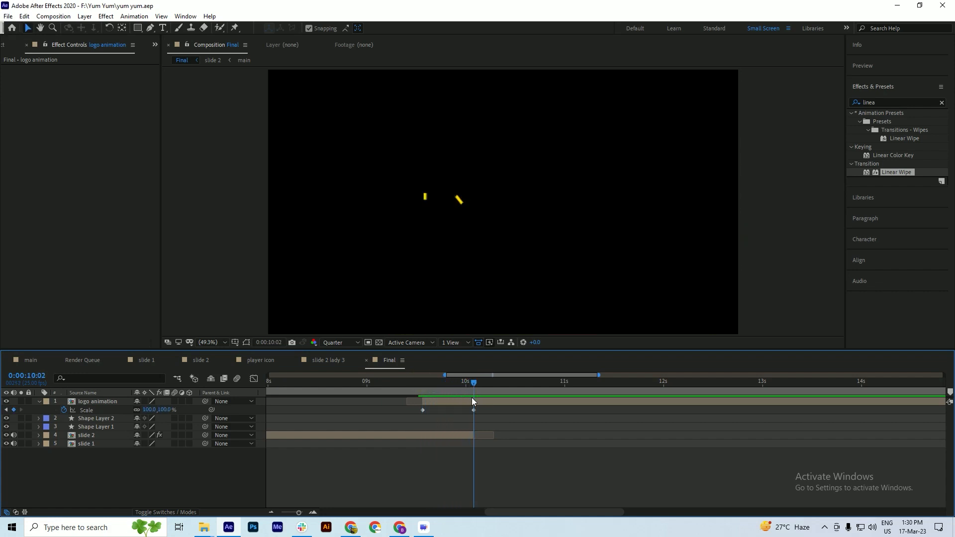
Add a new shape layer to the Final composition and place it at the bottom of the layer stack, below slide 1
right_click(75, 504)
mouse_move(125, 386)
left_click(250, 458)
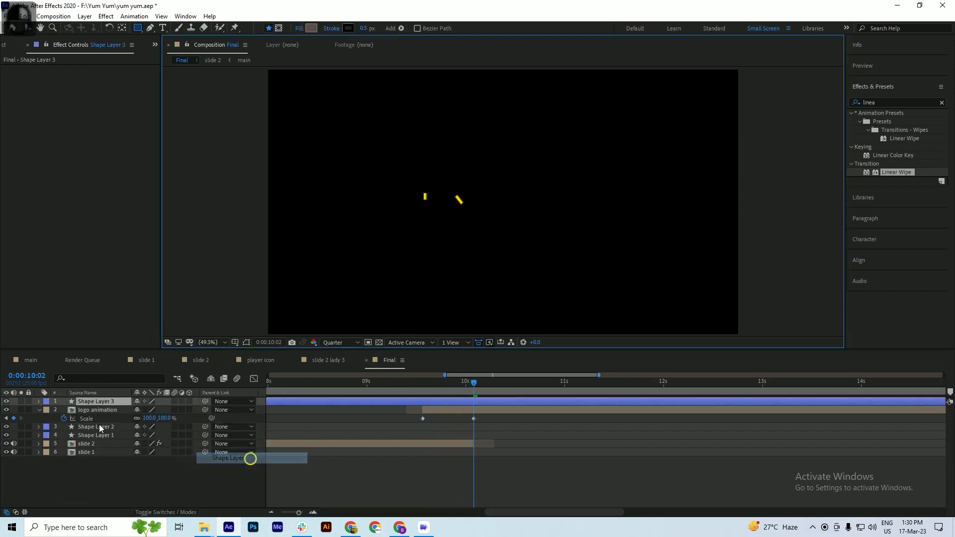
left_click_drag(96, 402, 94, 454)
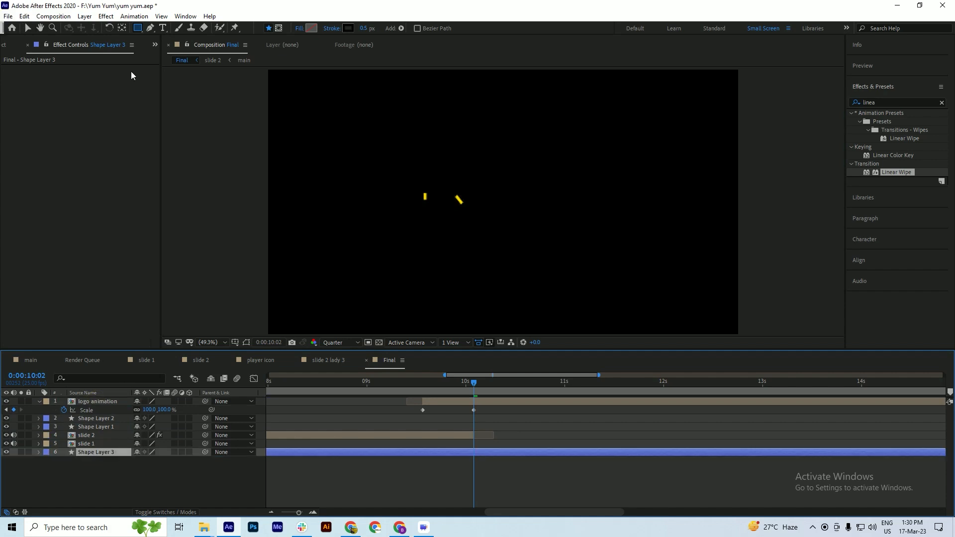
Fill the new shape layer with a full-frame rectangle, setting the stroke to 0 px and the fill colour to FFFFFF
double_click(137, 29)
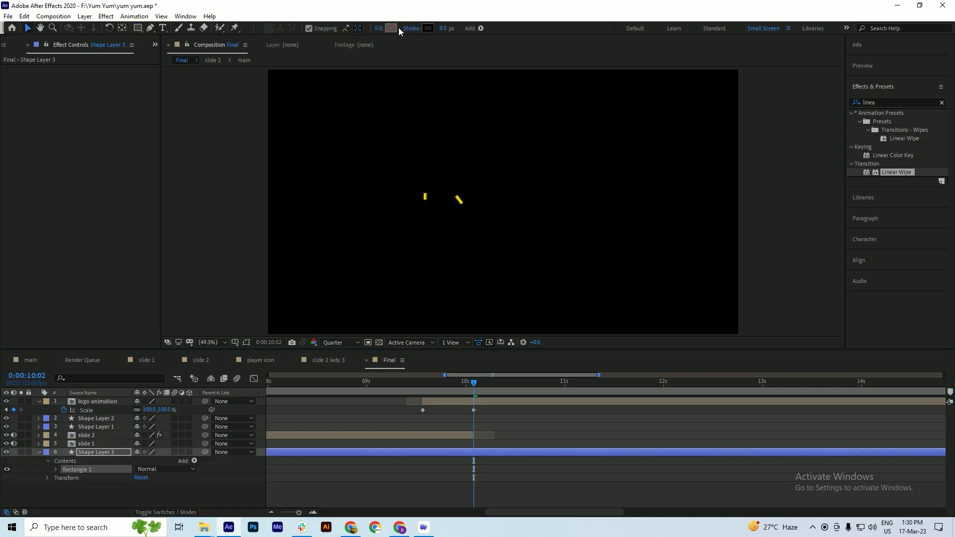
left_click(445, 29)
left_click(392, 29)
type("ffffff")
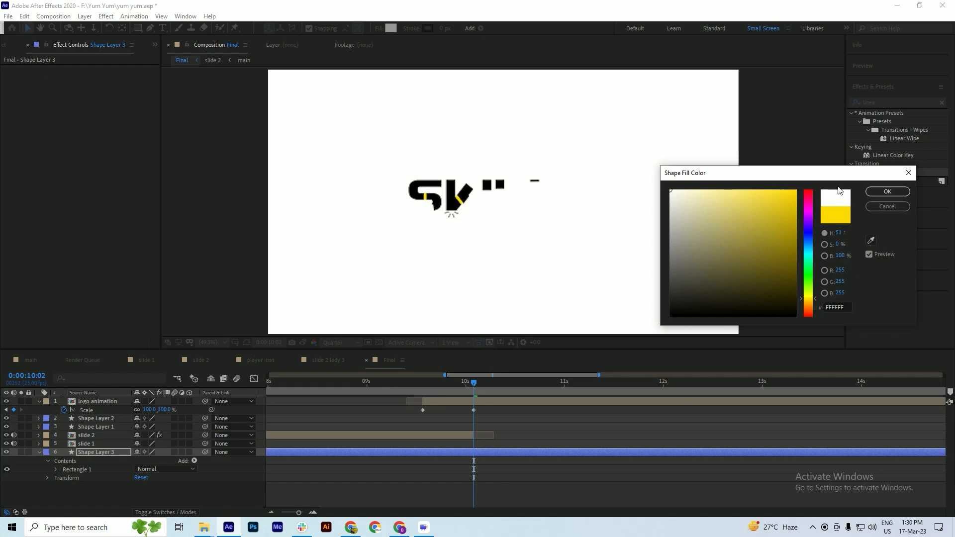
left_click(887, 192)
Preview the Final composition from 0:00:09:12 to check the logo and tagline animation over the white background
left_click_drag(470, 382, 414, 416)
key("space")
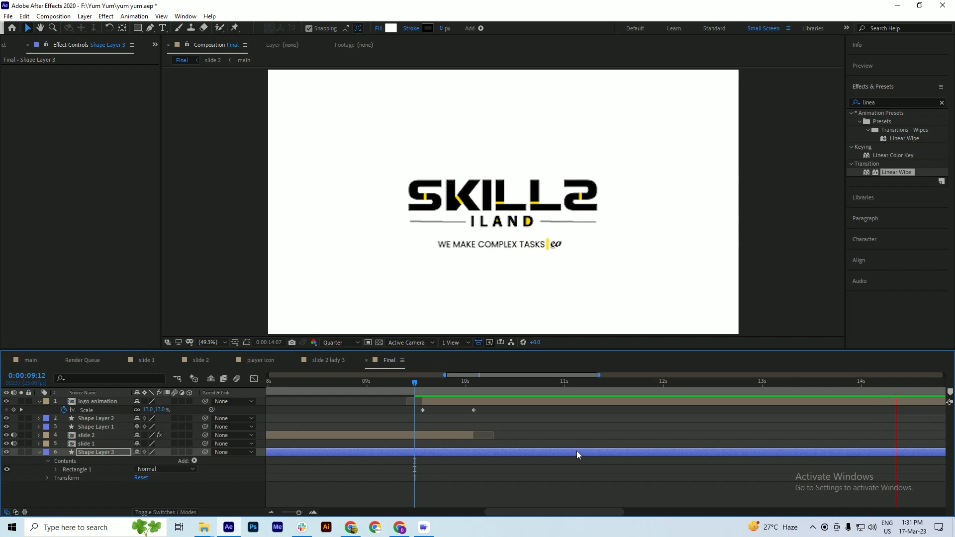
key("space")
left_click_drag(443, 388, 424, 393)
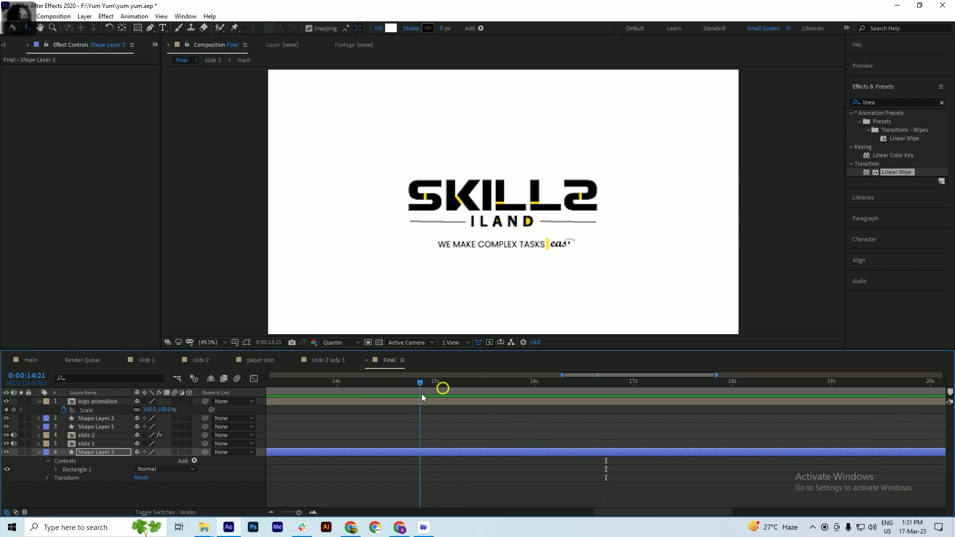
Reduce the logo animation layer's scale to 80% at its 0:00:10:02 keyframe and save the project
scroll(515, 414, "down", 5)
left_click_drag(490, 395, 480, 390)
scroll(496, 395, "up", 5)
left_click_drag(149, 410, 139, 411)
key("ctrl+s")
Display the Title/Action Safe guides over the Final composition with the current time at 0:00:14:06
left_click_drag(479, 384, 846, 392)
scroll(458, 407, "down", 5)
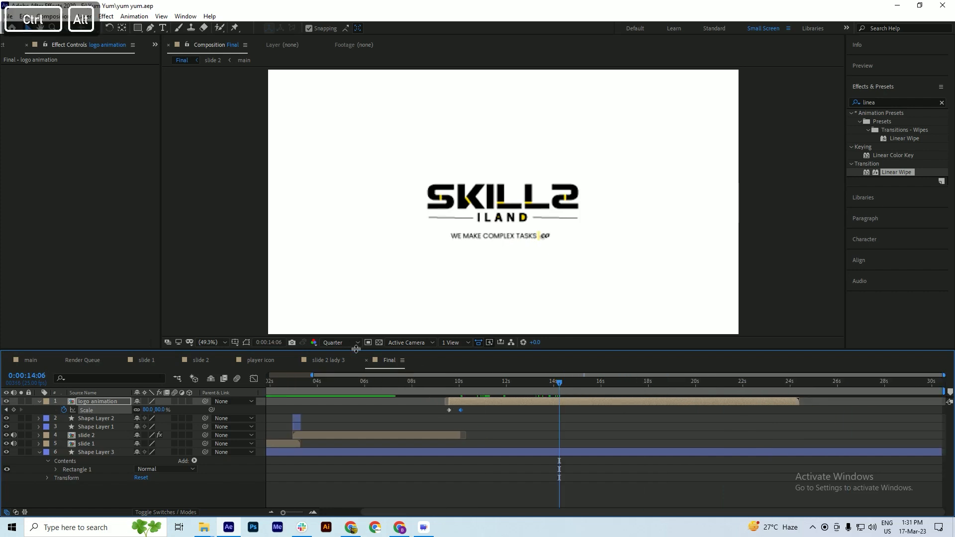
left_click(223, 342)
left_click(235, 342)
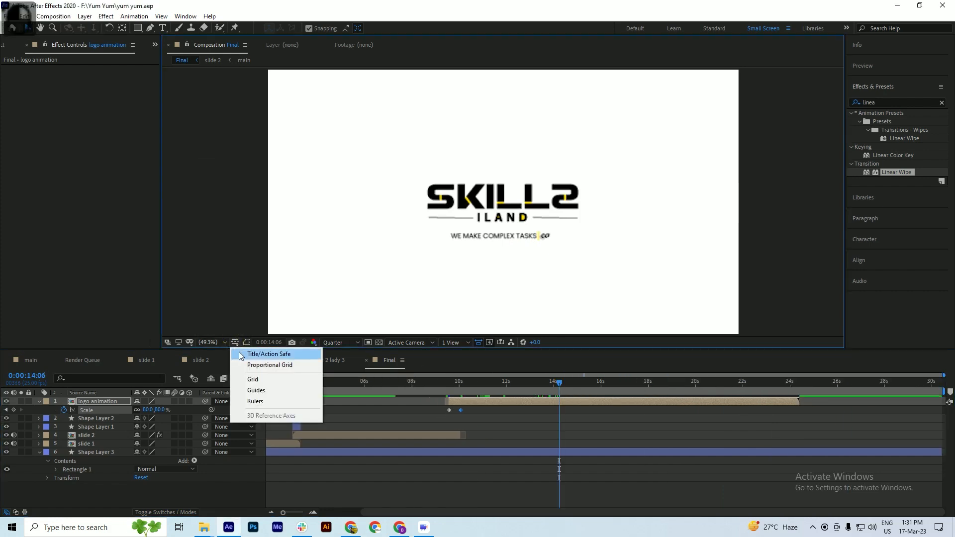
left_click(239, 353)
Nudge the logo animation layer upward about 51 pixels to centre it vertically on the safe guides, and save the project
key("ctrl+s")
key("shift+Up")
key("shift+Up")
key("shift+Up")
key("shift+Up")
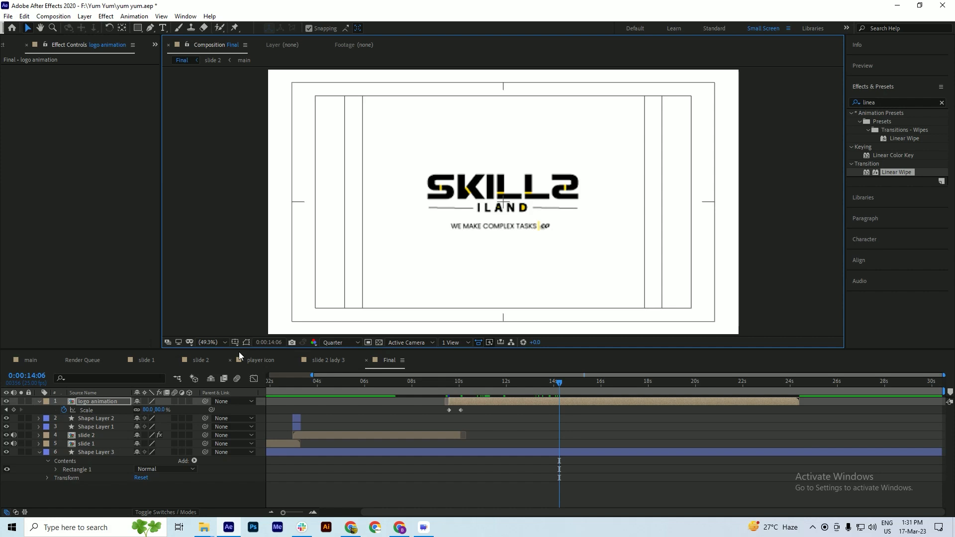
key("shift+Up")
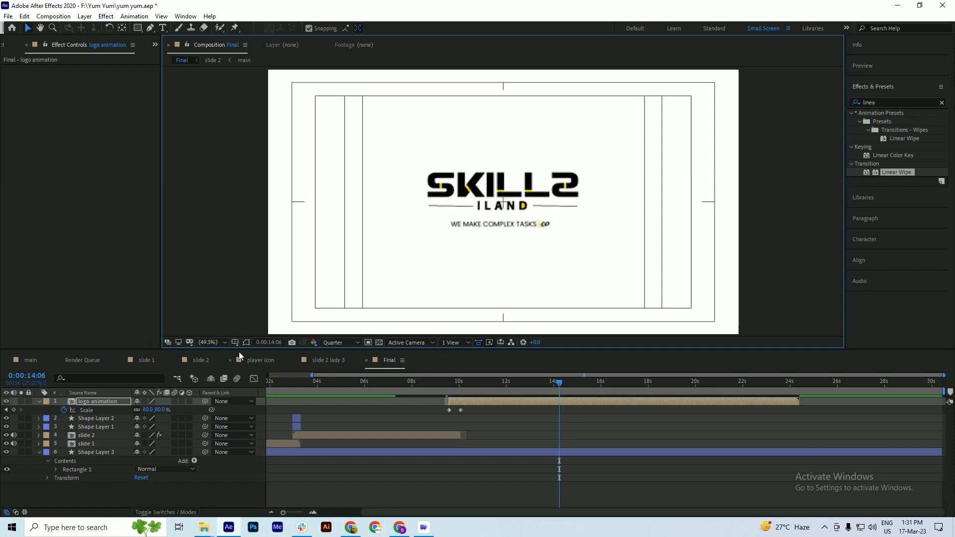
key("Up")
key("ctrl+s")
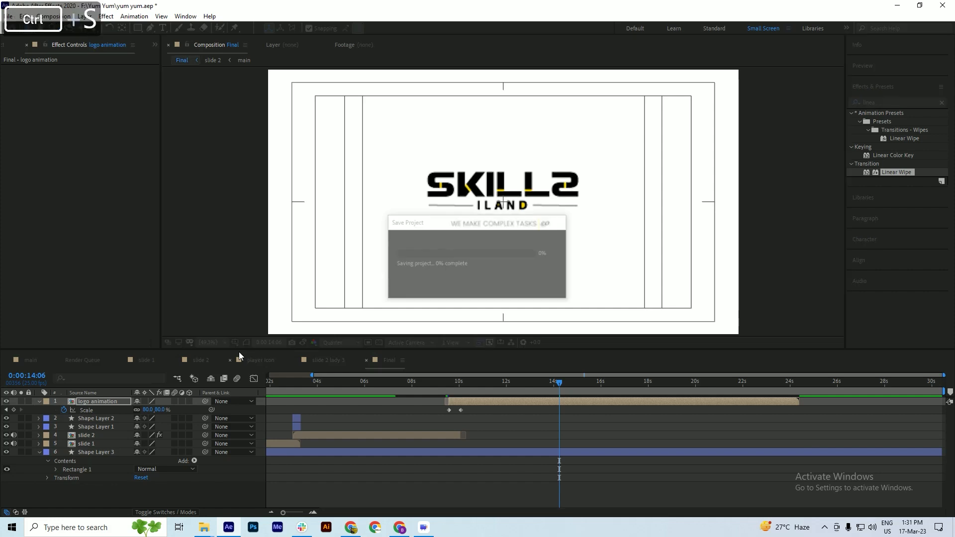
Preview the logo animation, add a 100% scale keyframe to its layer at 0:00:16:06, and save the project
left_click_drag(467, 386, 452, 414)
key("space")
left_click_drag(519, 388, 607, 395)
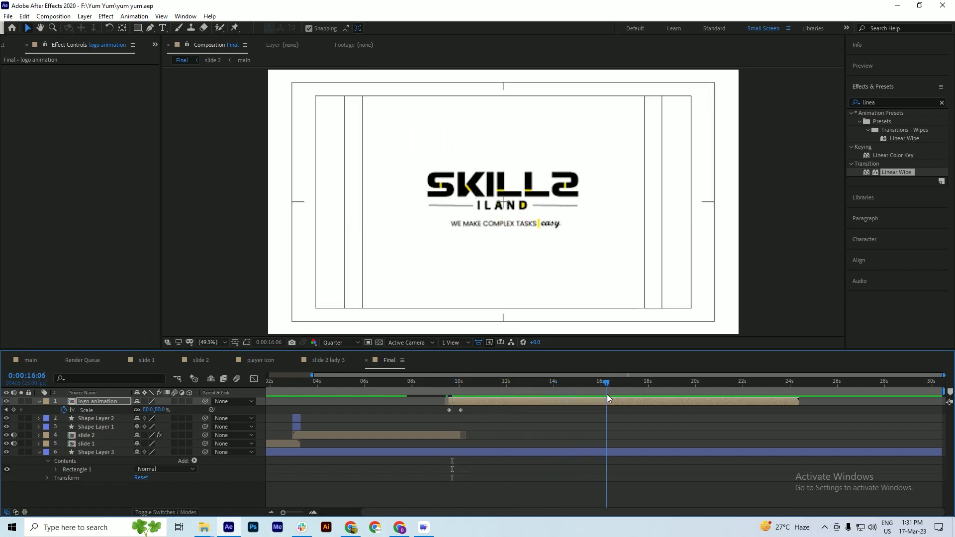
left_click(147, 410)
type("100")
key("Return")
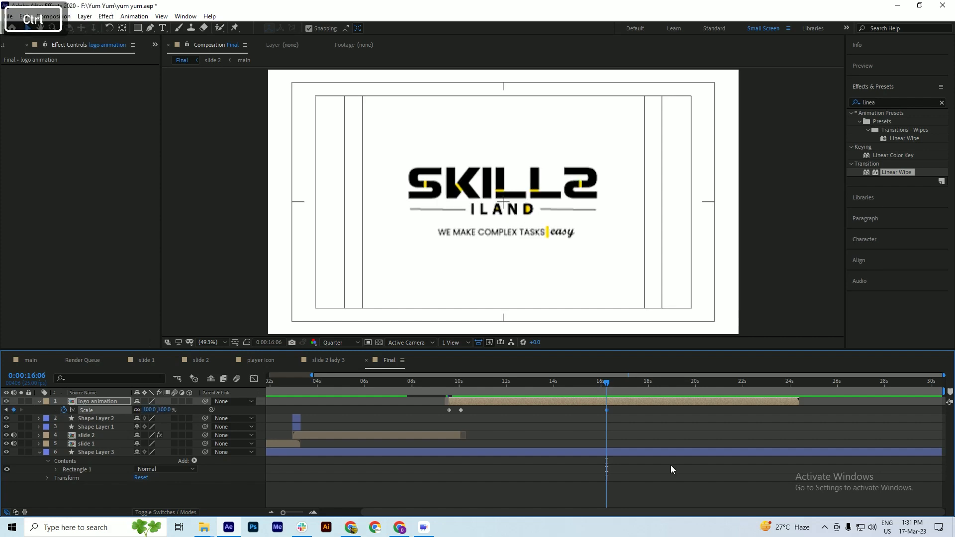
key("ctrl+s")
Preview the slow logo scale-up from 0:00:09:15, check the frame at 0:00:16:17, and save the project
left_click(449, 388)
key("space")
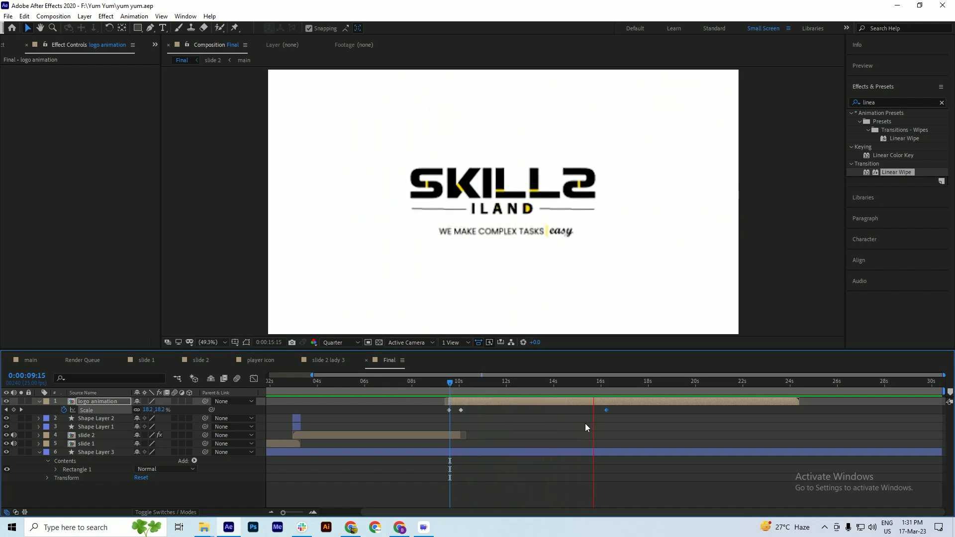
key("space")
left_click(616, 384)
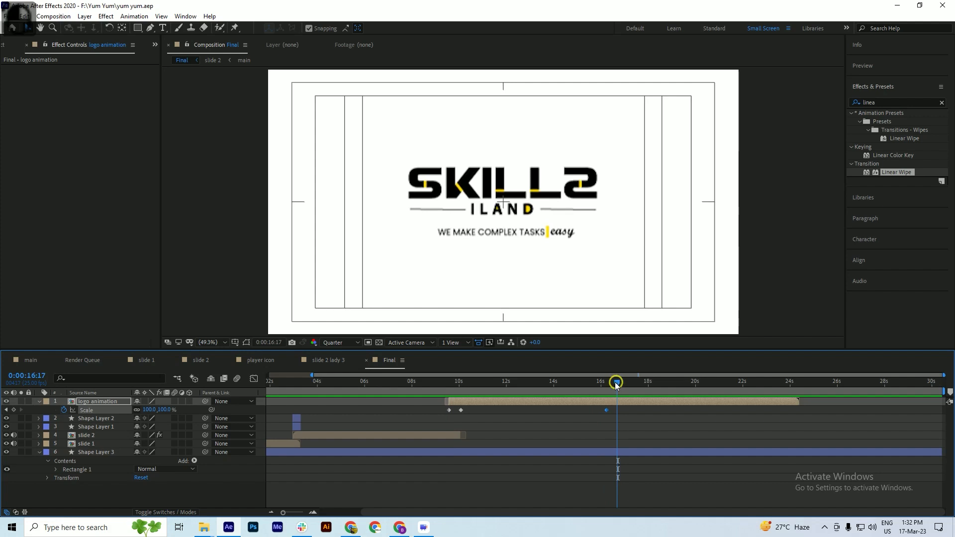
key("ctrl+s")
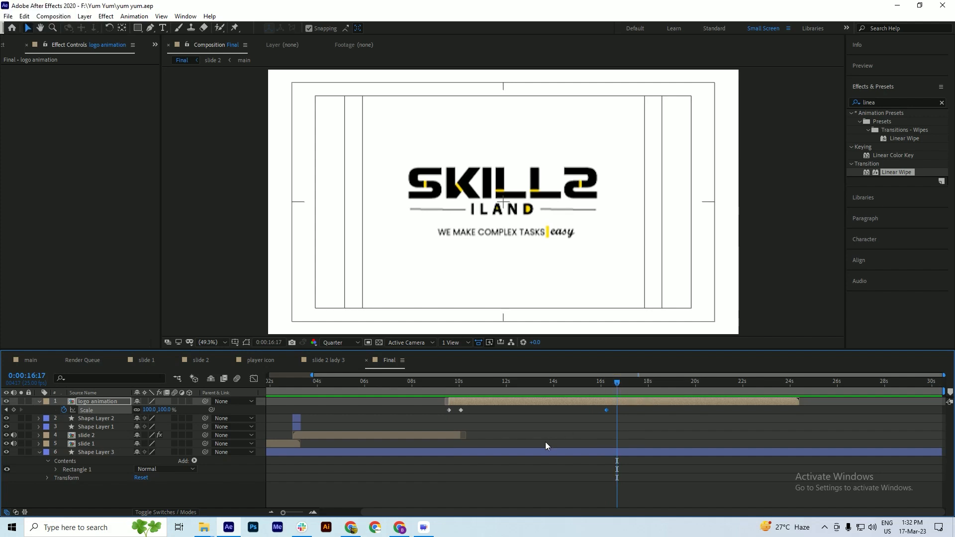